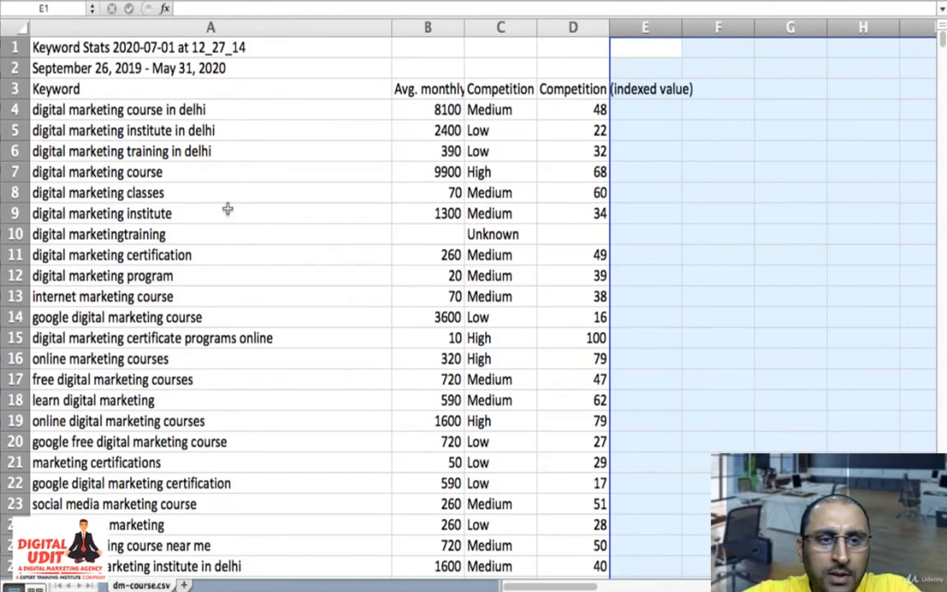
# - Delete the two report title and date rows above the keyword table's header row
pyautogui.moveTo(14, 47); pyautogui.dragTo(12, 68)
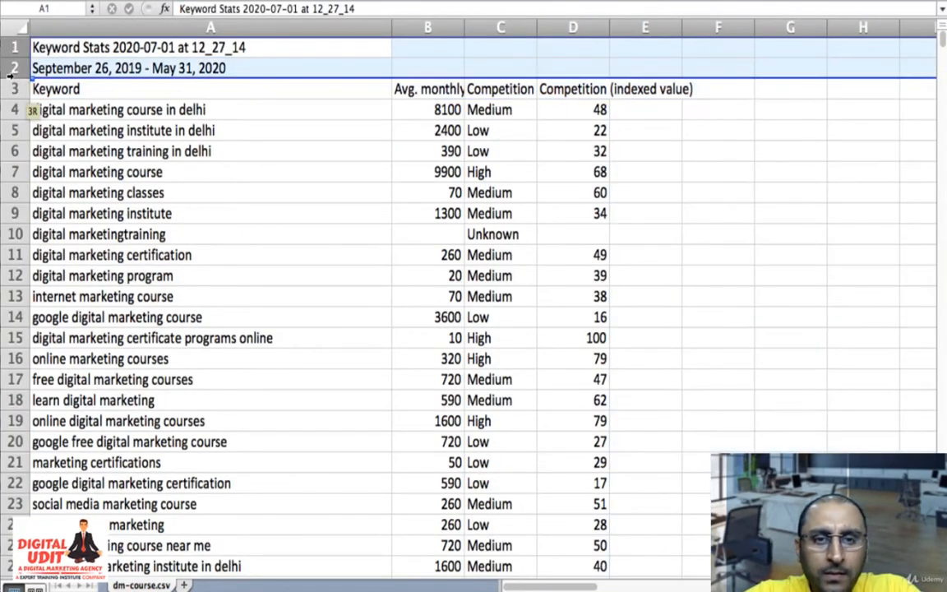
pyautogui.rightClick(71, 72)
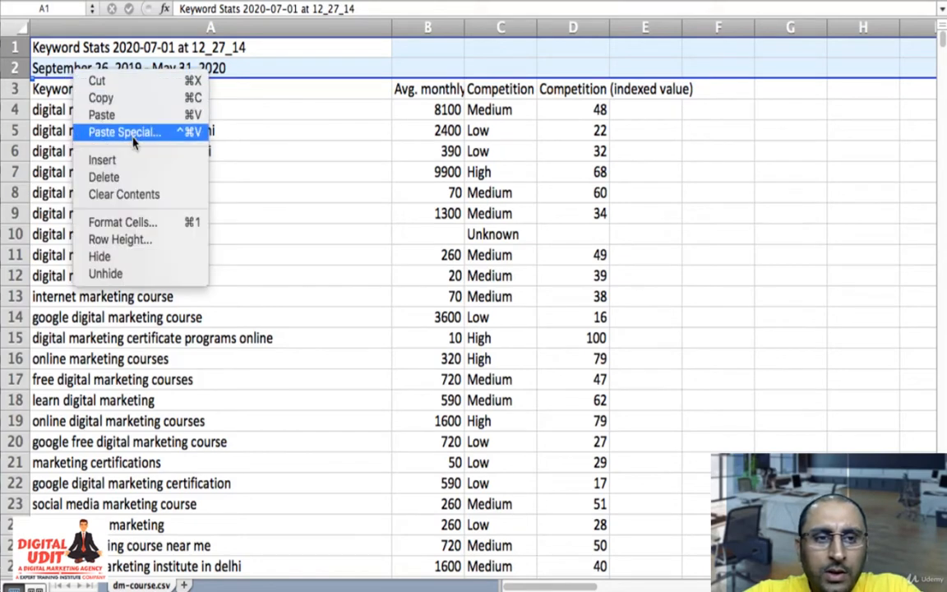
pyautogui.click(133, 160)
pyautogui.click(258, 229)
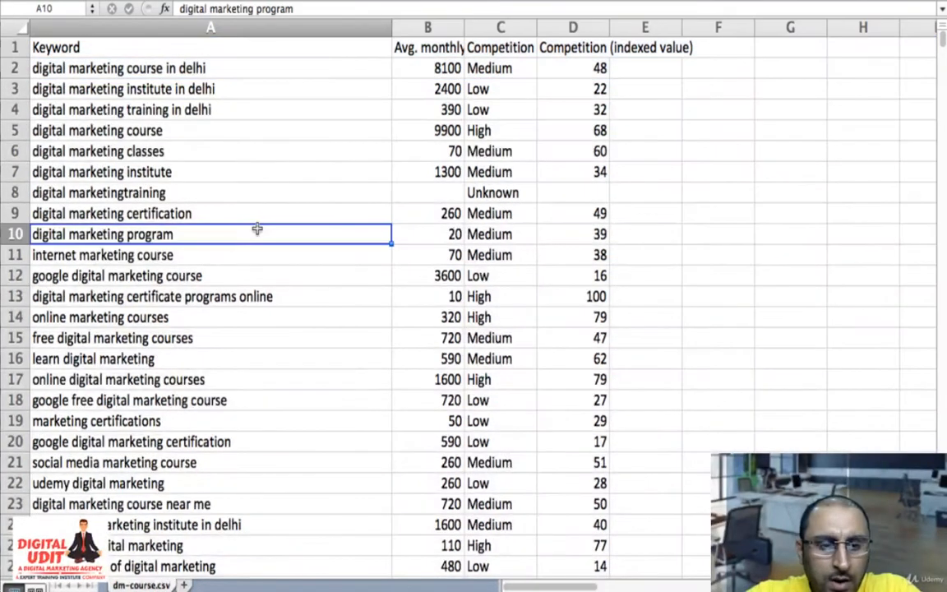
# - Add filters to the keyword table's header row
pyautogui.hotkey('ctrl', 'Down')
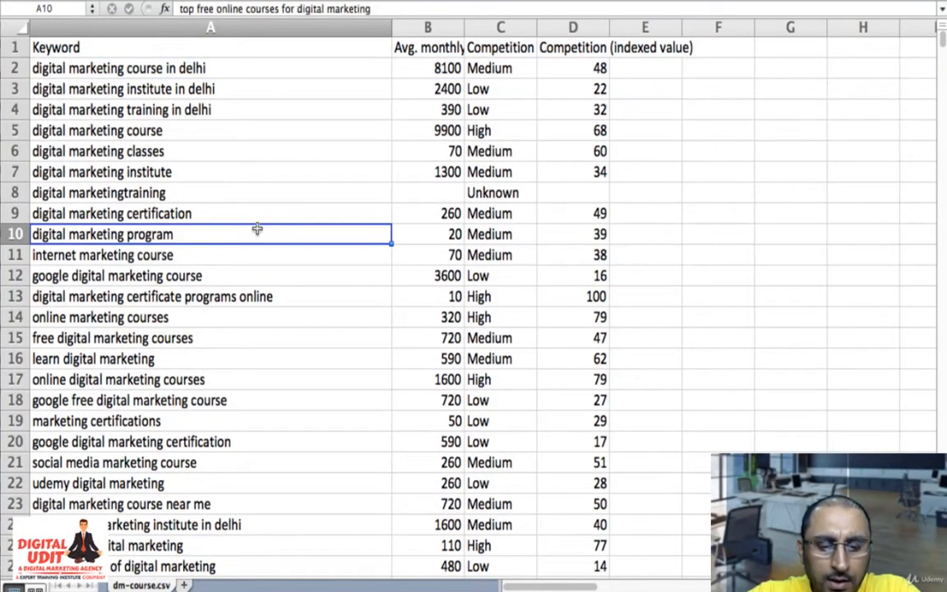
pyautogui.scroll(20, 258, 230)
pyautogui.scroll(3, 257, 230)
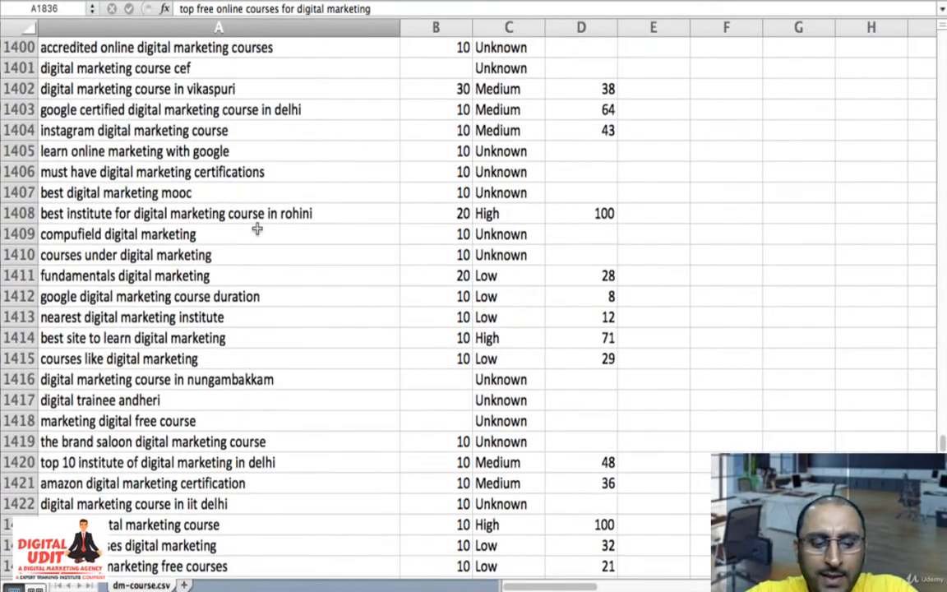
pyautogui.hotkey('ctrl', 'Up')
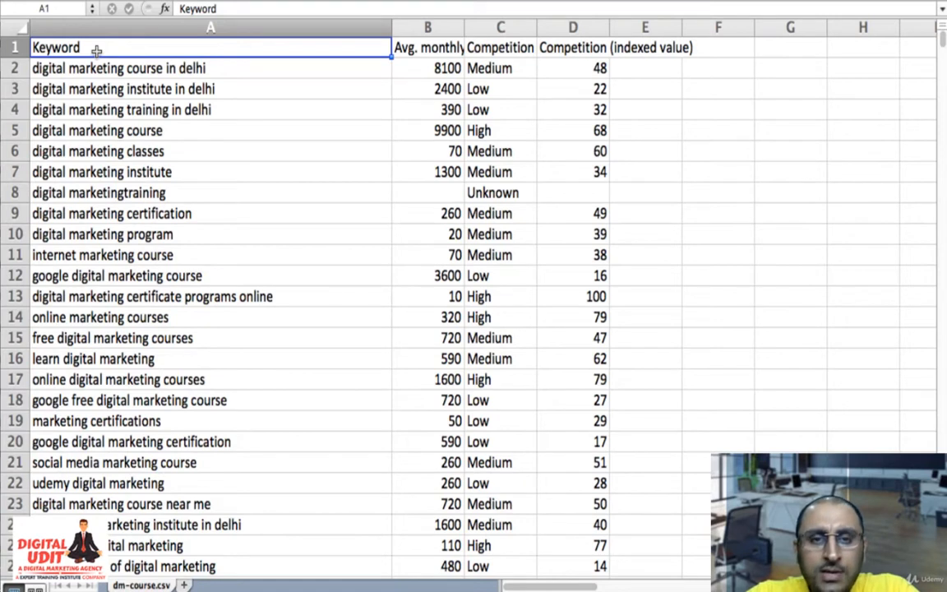
pyautogui.click(434, 318)
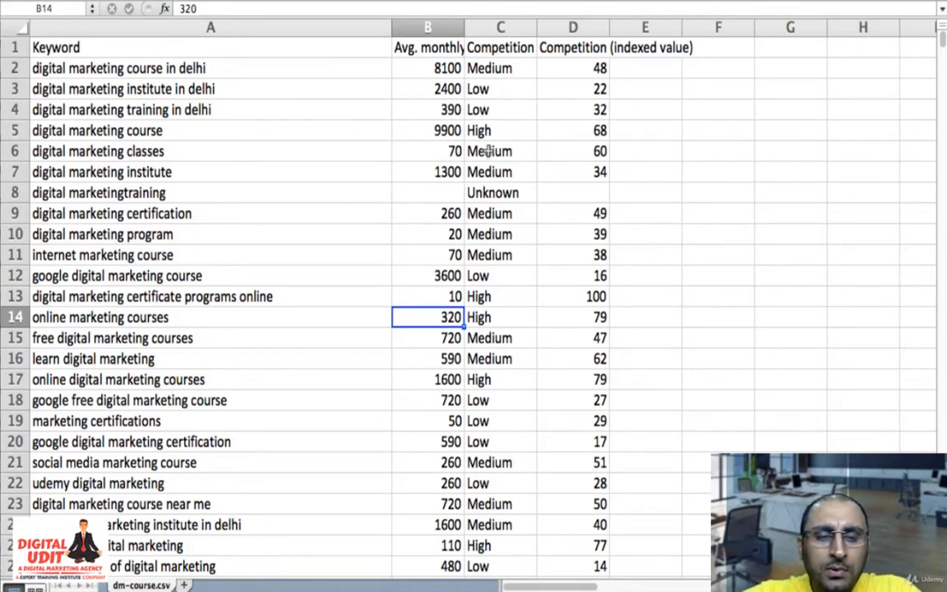
pyautogui.click(324, 46)
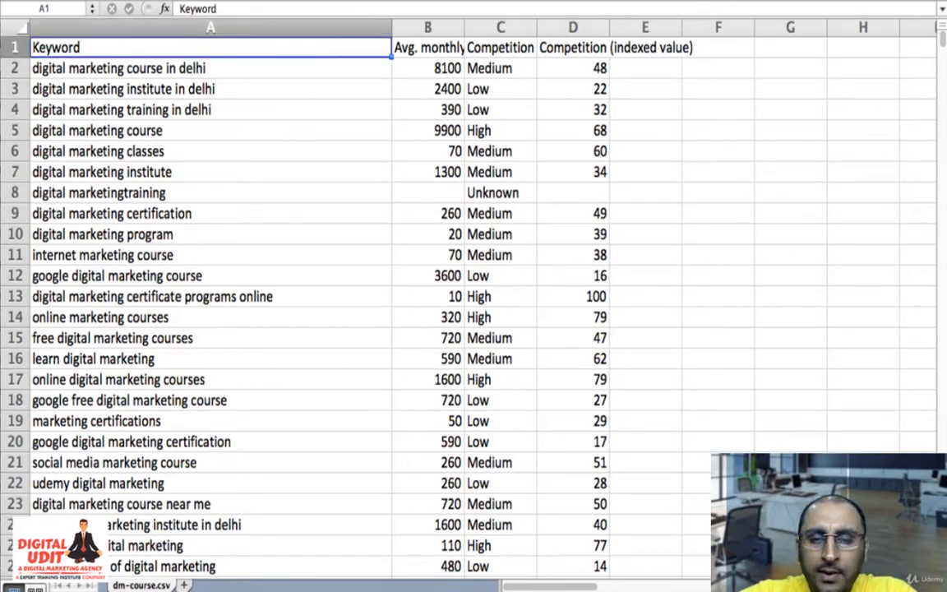
pyautogui.press('super+shift+f')
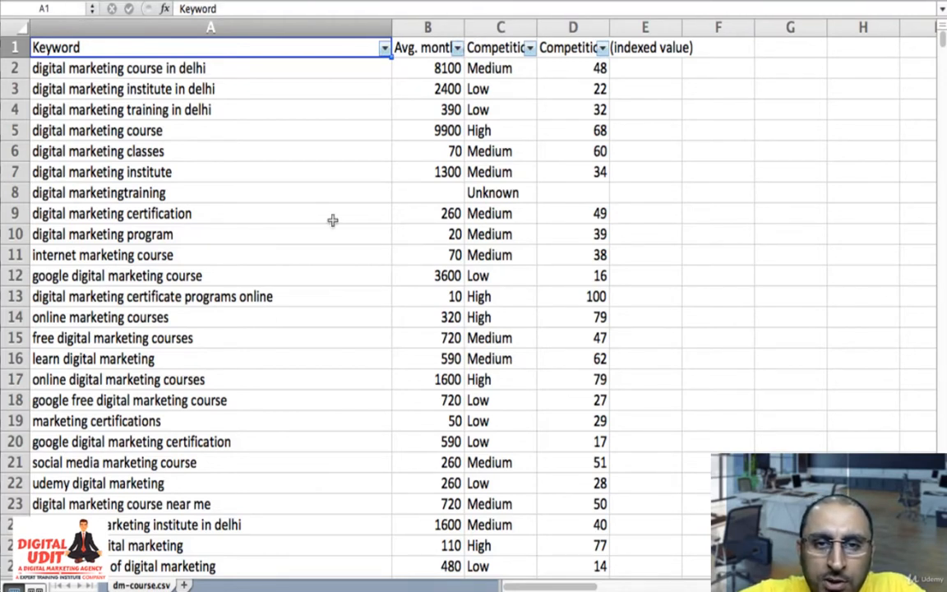
# - Sort the keyword table by average monthly searches in descending order
pyautogui.click(457, 48)
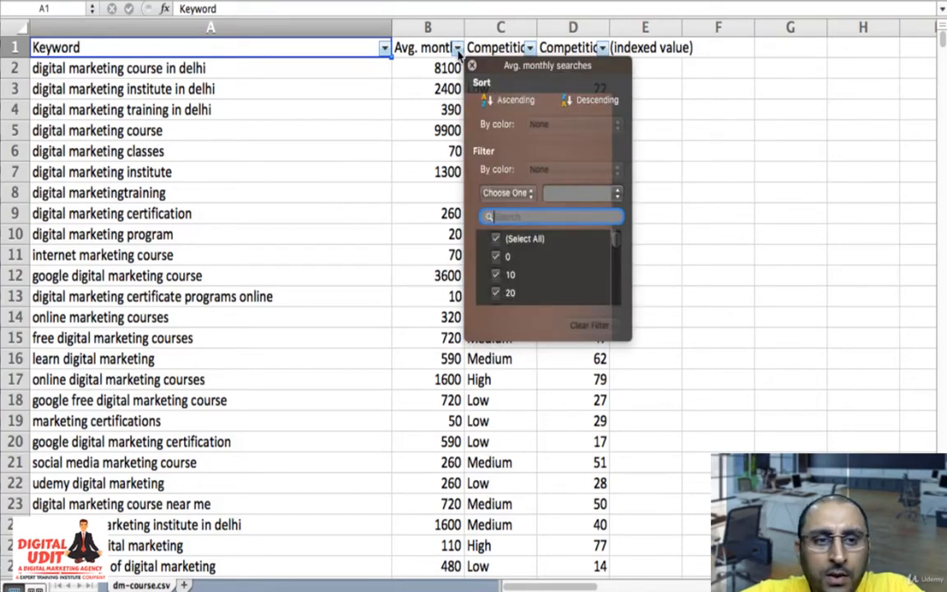
pyautogui.click(598, 100)
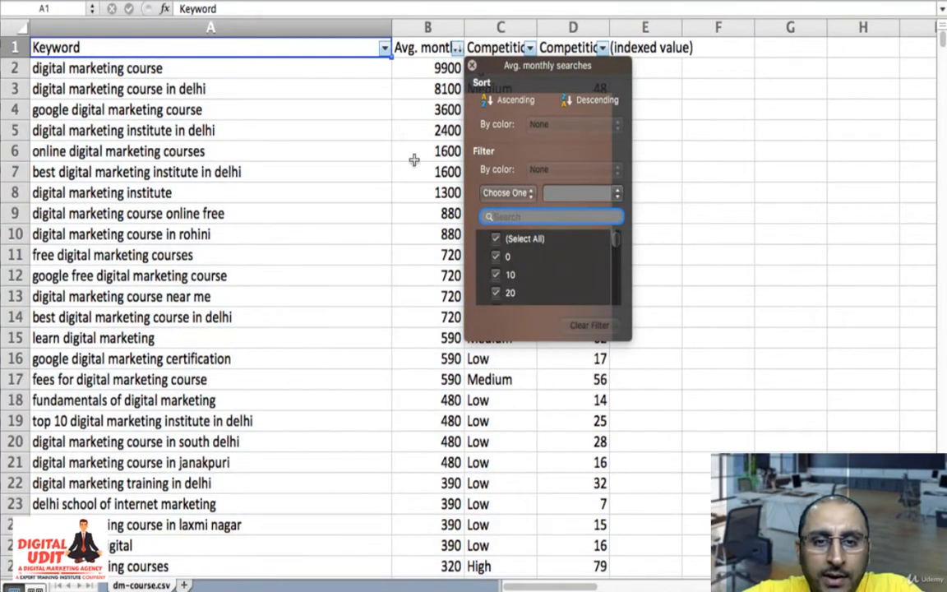
pyautogui.click(415, 153)
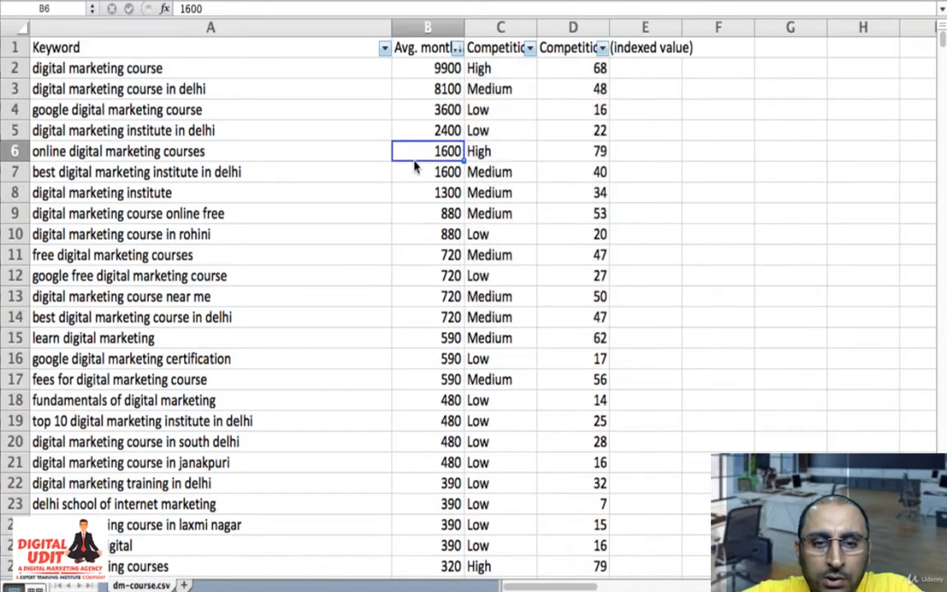
# - Examine the average monthly searches from the highest values down to the end of the sorted keyword list
pyautogui.click(438, 72)
pyautogui.click(418, 230)
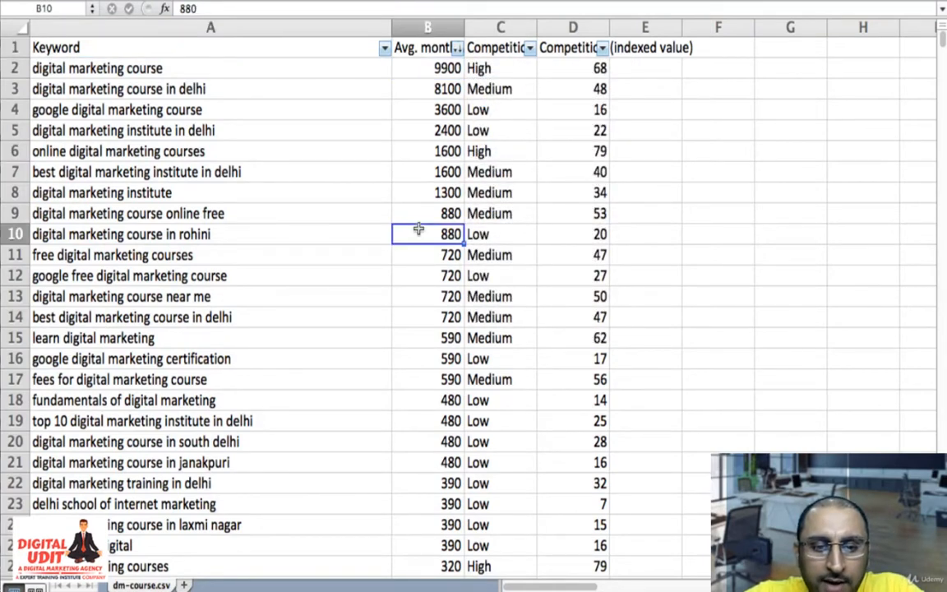
pyautogui.hotkey('ctrl', 'Down')
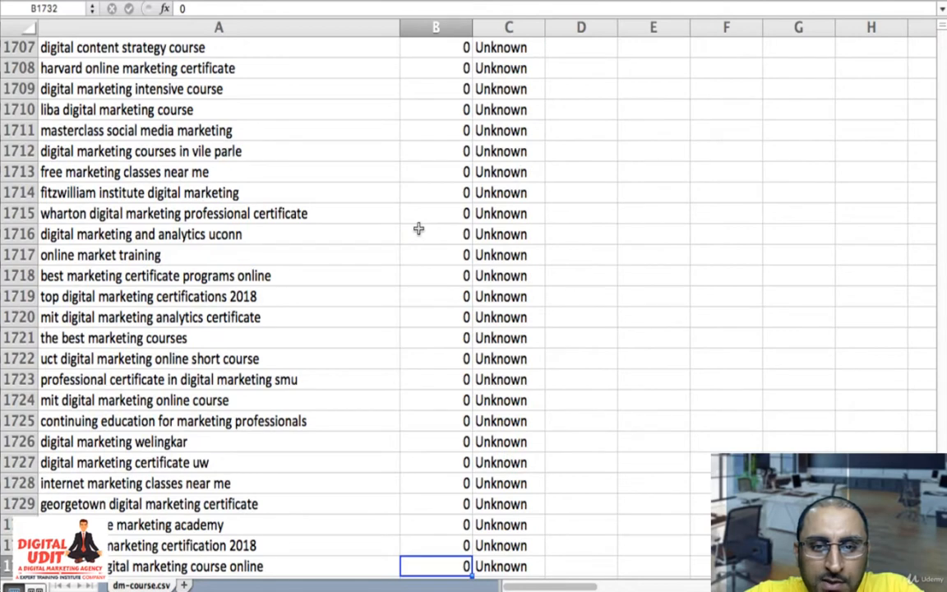
pyautogui.scroll(-7, 418, 228)
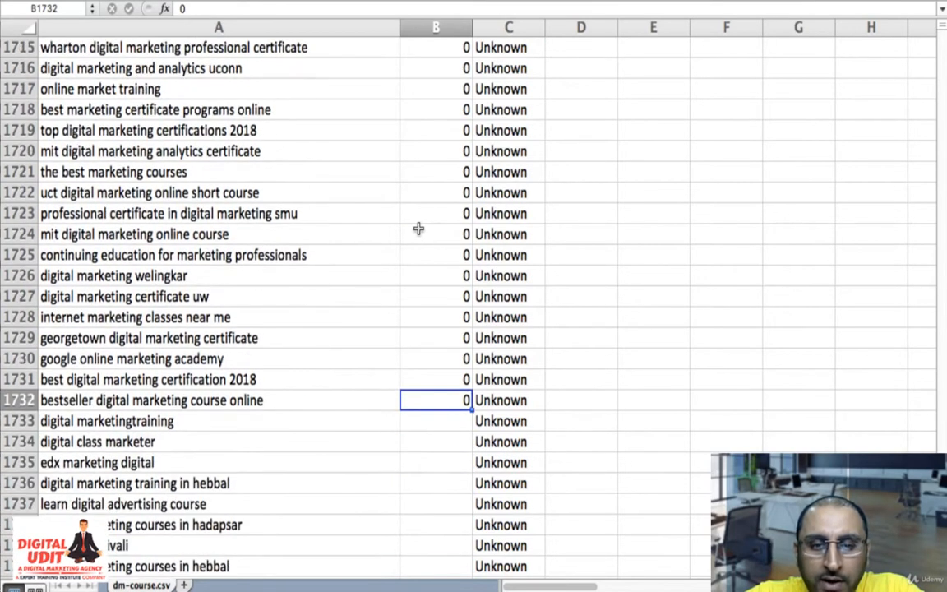
pyautogui.scroll(-16, 418, 228)
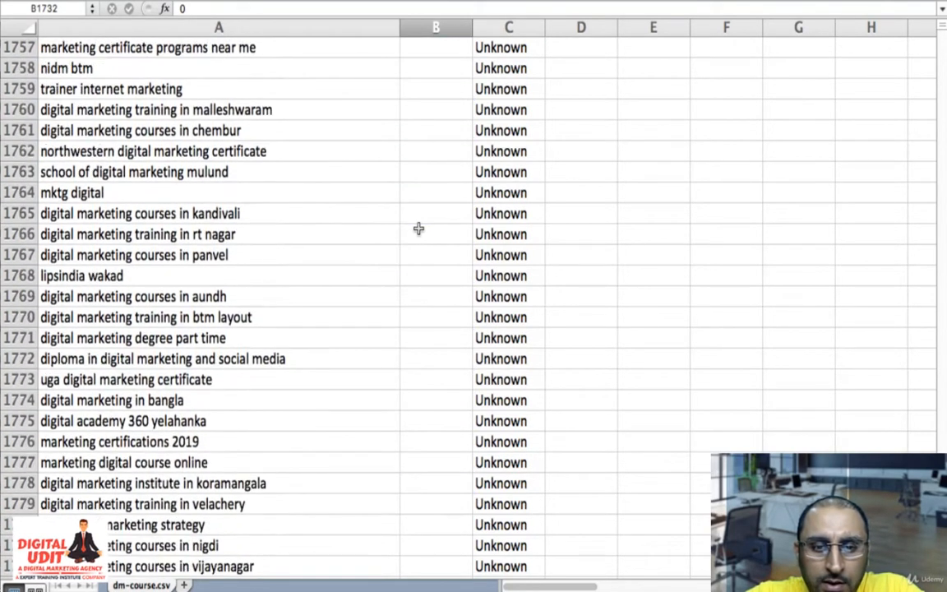
pyautogui.scroll(-1, 418, 228)
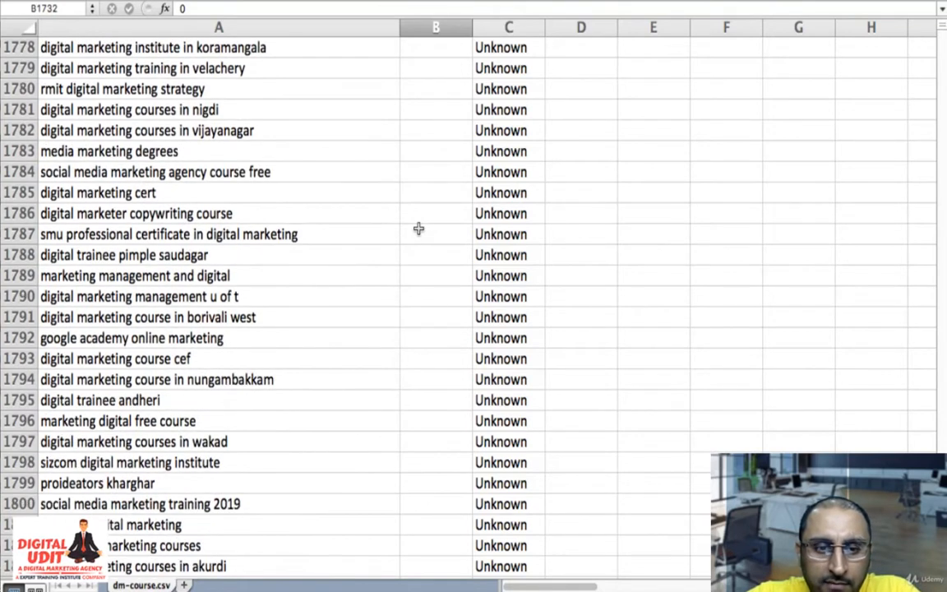
pyautogui.scroll(-20, 418, 228)
pyautogui.scroll(2, 419, 228)
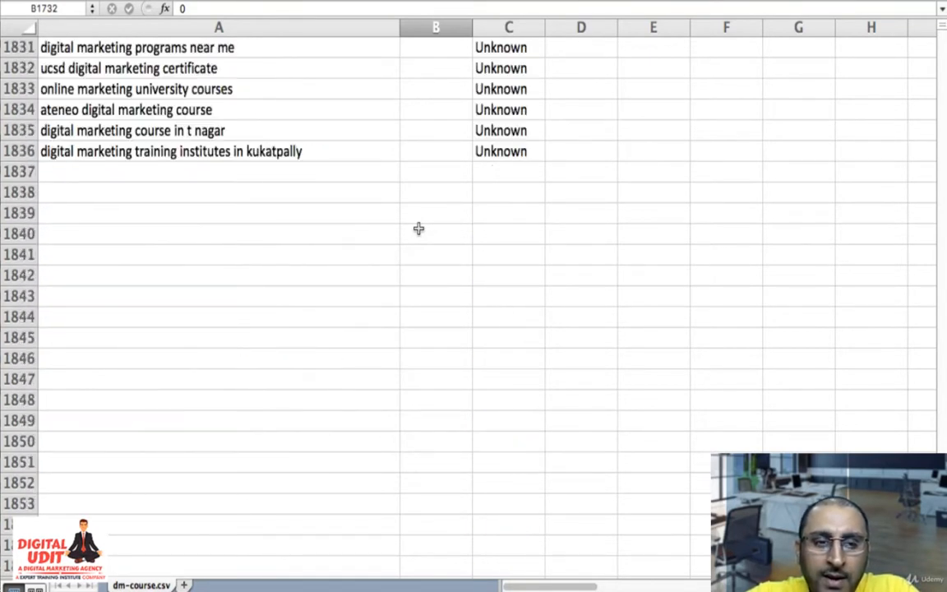
pyautogui.scroll(3, 418, 228)
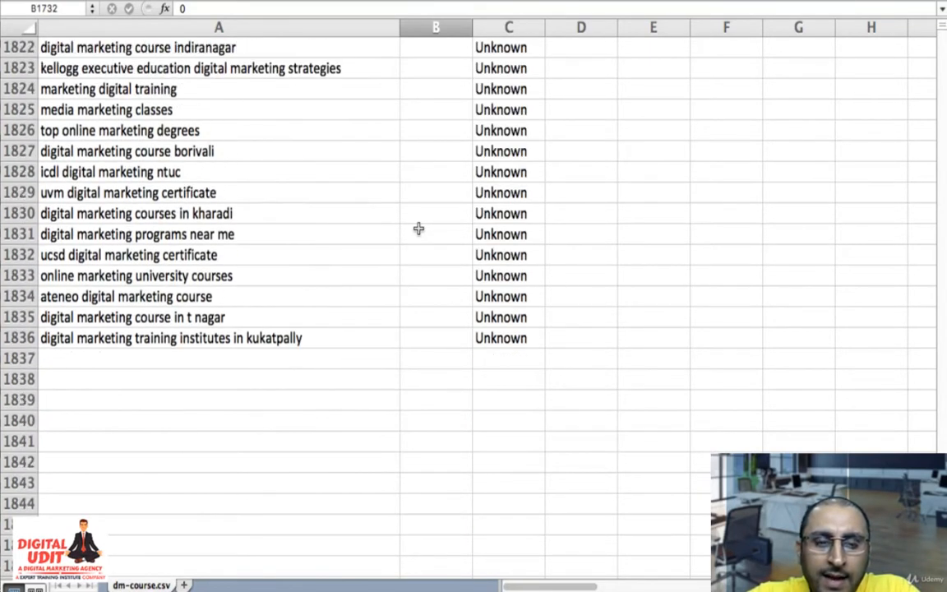
# - Examine the keywords without search volume near the list's end, especially those naming other locations
pyautogui.click(293, 337)
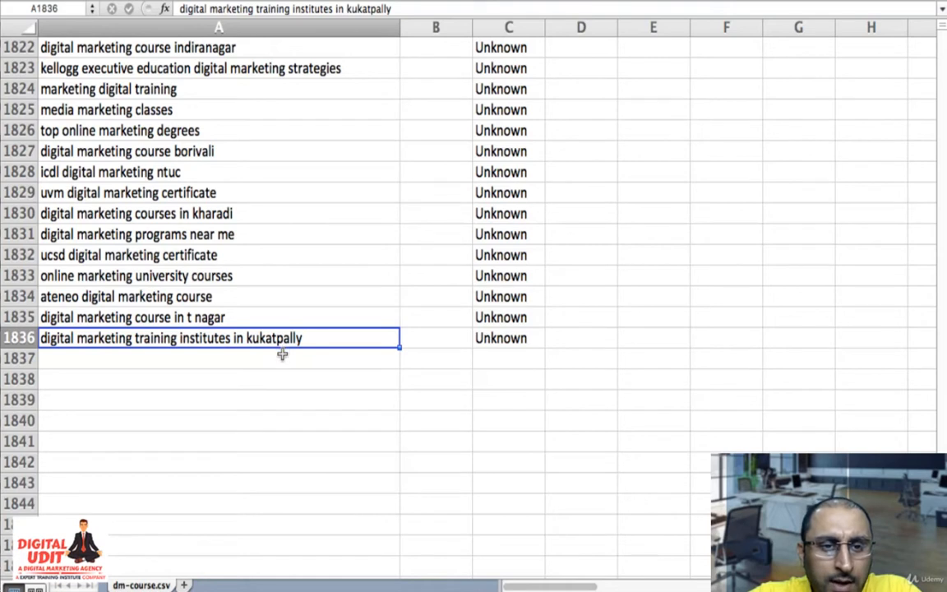
pyautogui.scroll(1, 278, 345)
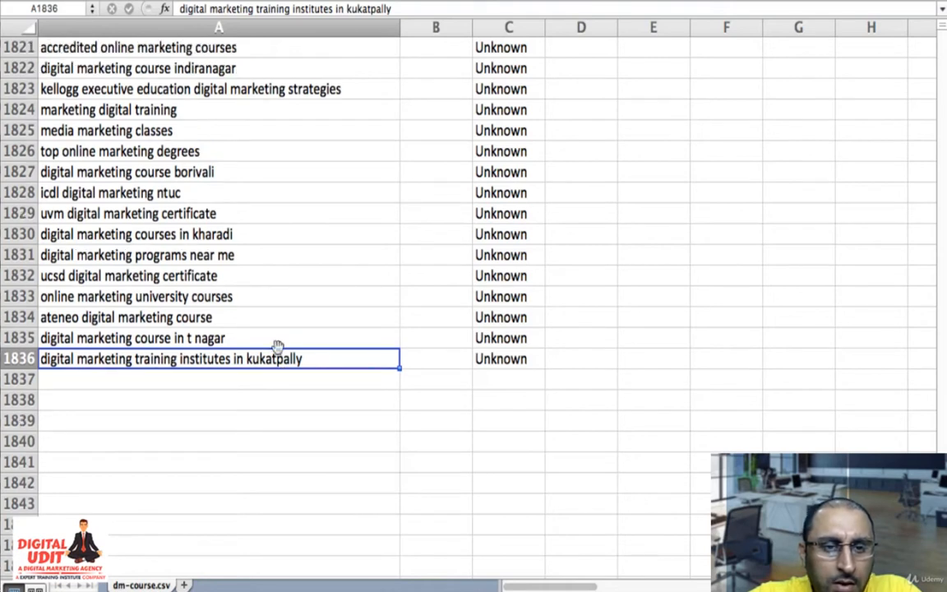
pyautogui.click(251, 236)
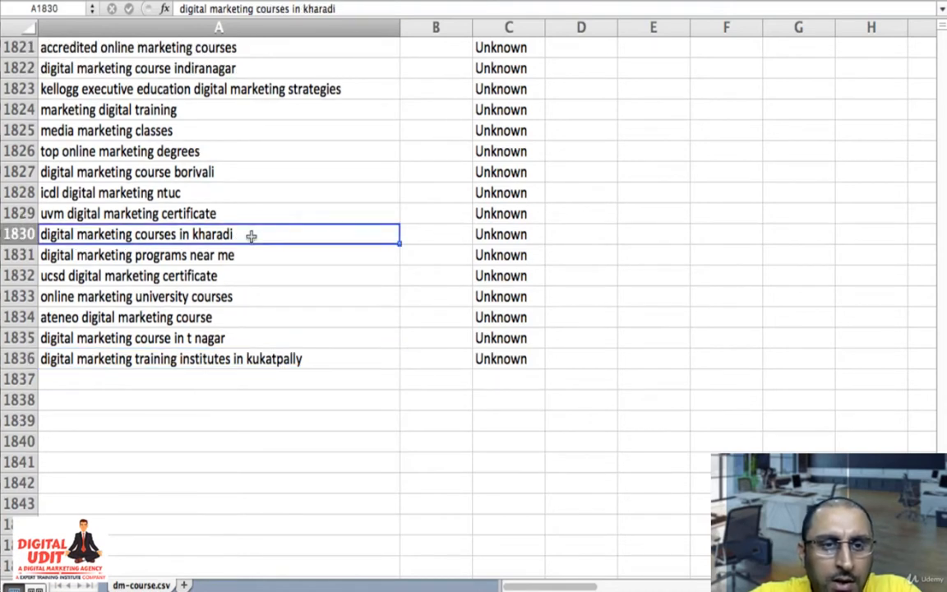
pyautogui.scroll(5, 250, 236)
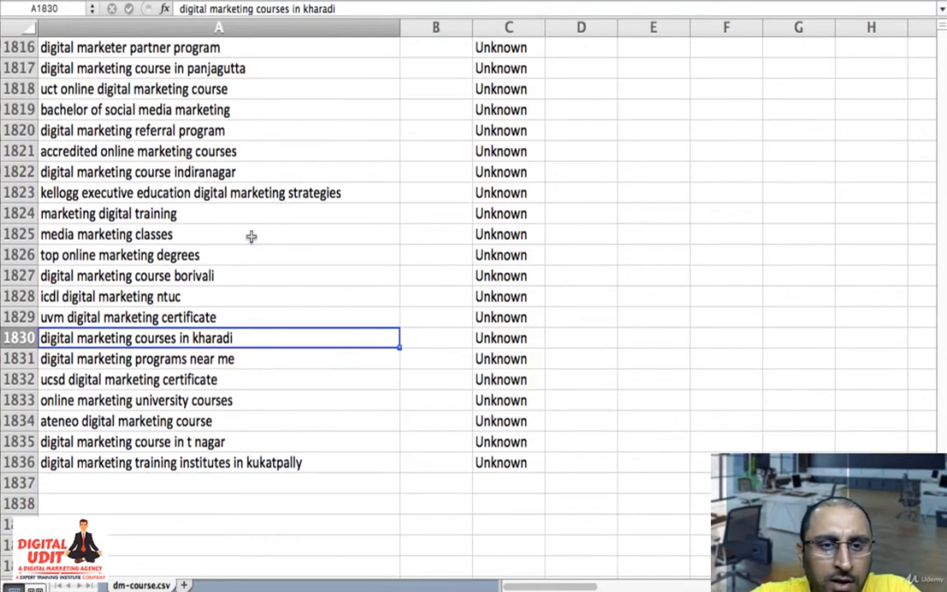
pyautogui.scroll(8, 229, 178)
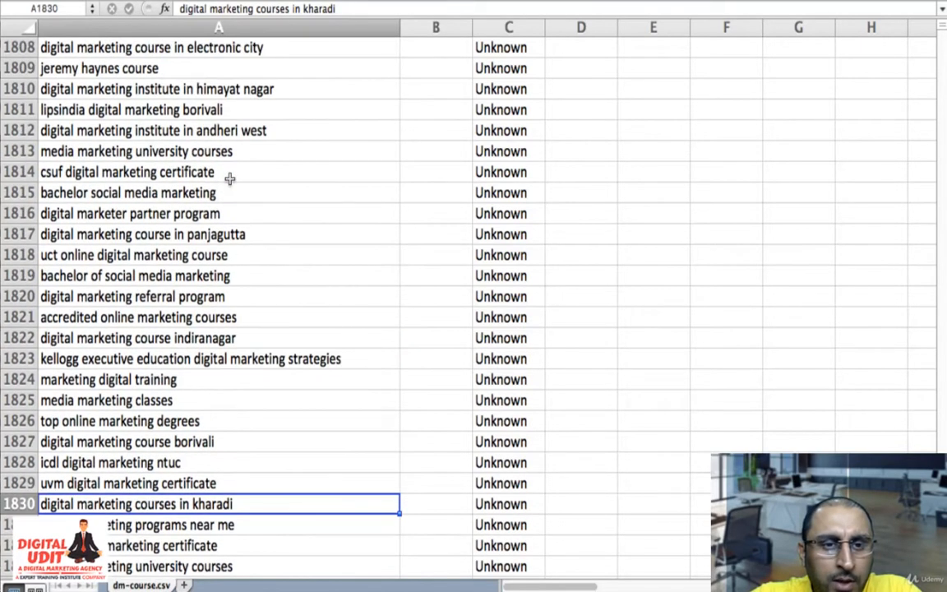
pyautogui.click(246, 236)
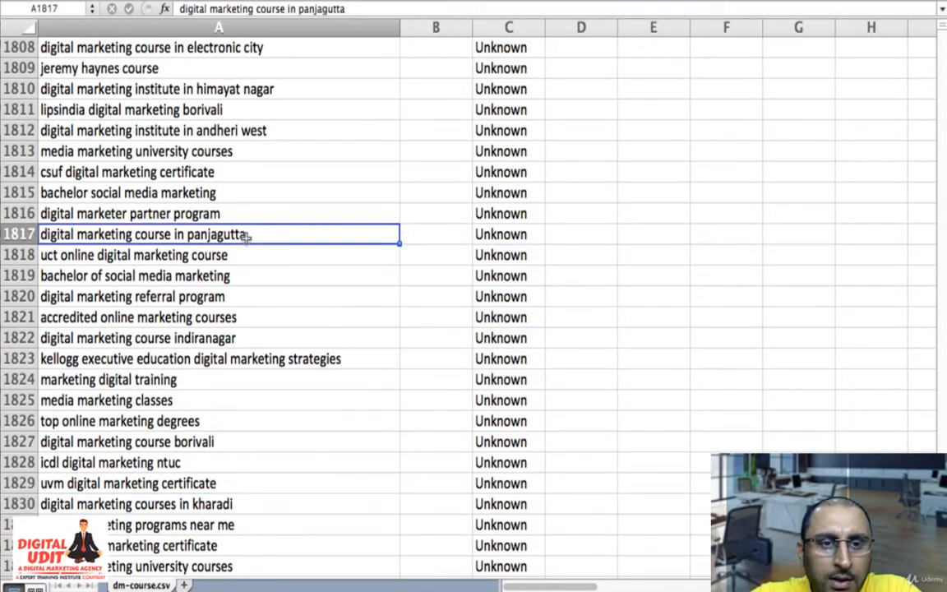
pyautogui.click(242, 130)
pyautogui.click(244, 89)
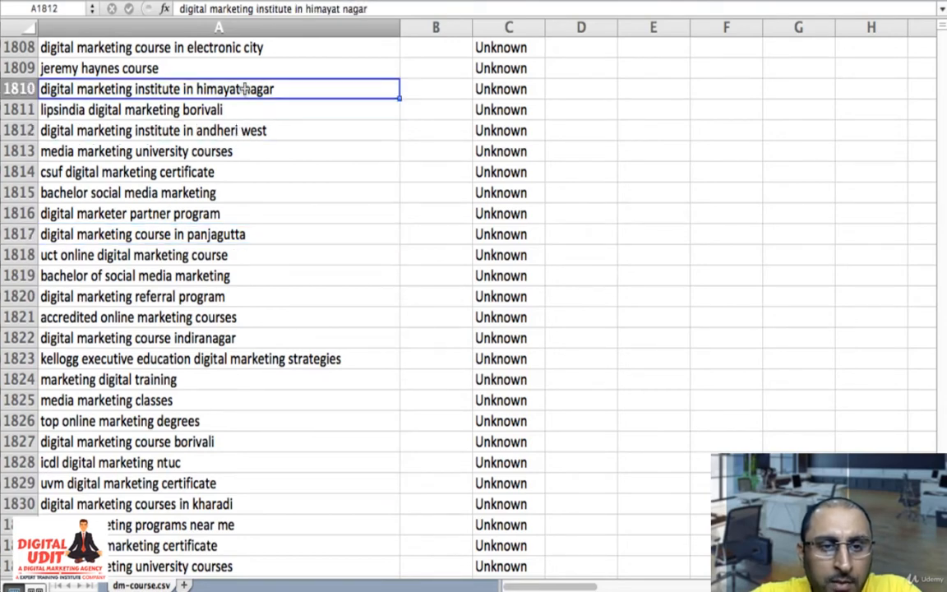
pyautogui.scroll(4, 245, 88)
pyautogui.scroll(2, 245, 88)
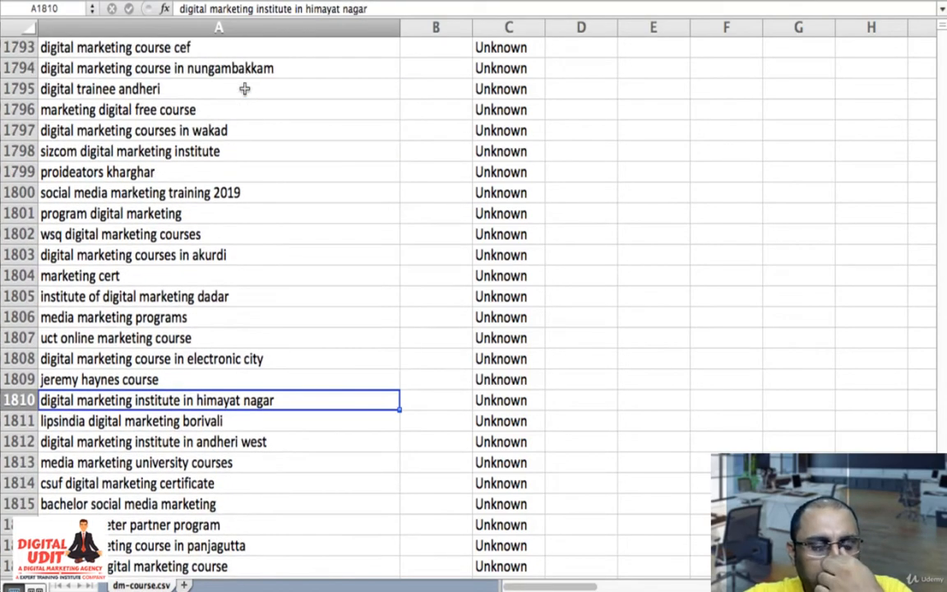
pyautogui.click(226, 297)
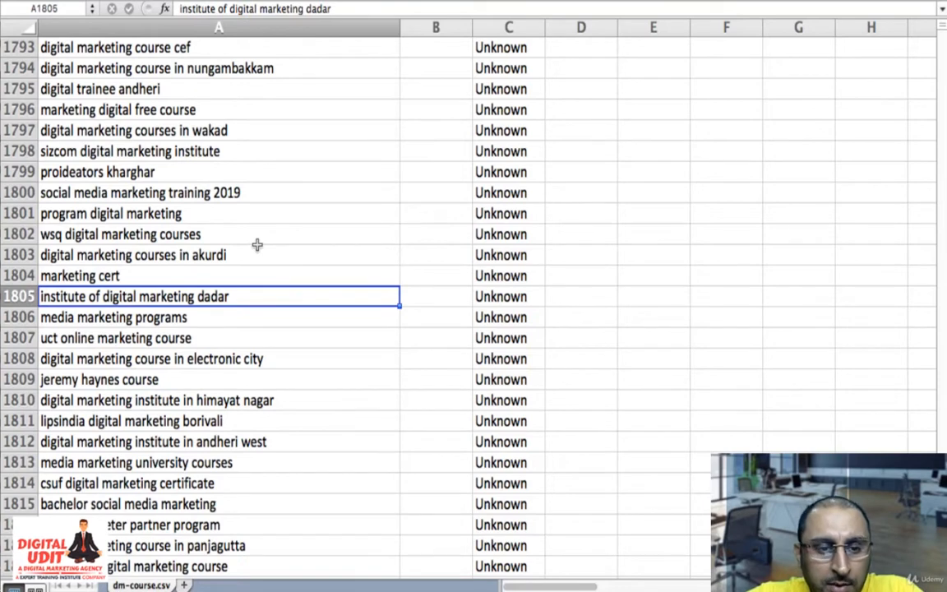
pyautogui.scroll(-10, 259, 228)
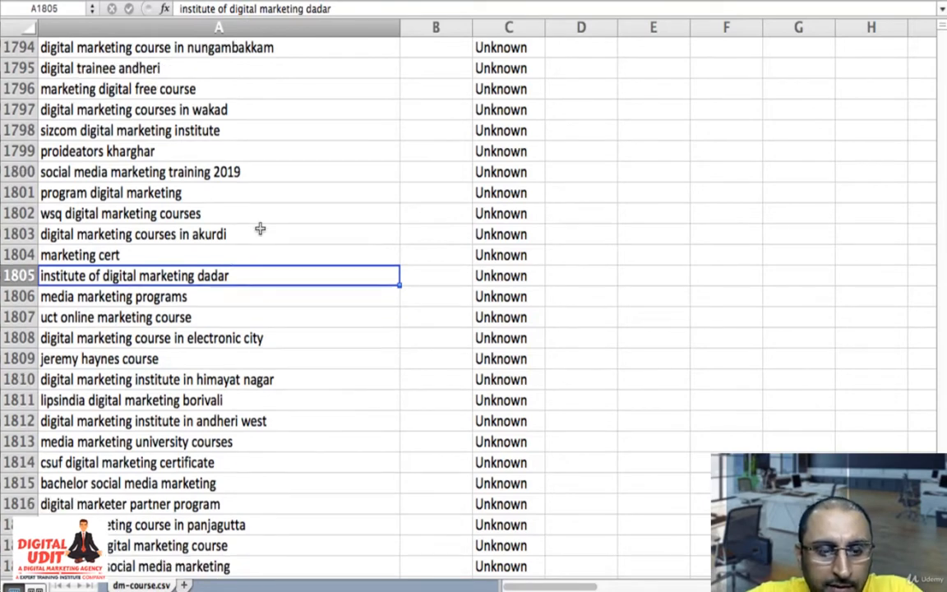
pyautogui.scroll(5, 258, 232)
pyautogui.scroll(-3, 118, 351)
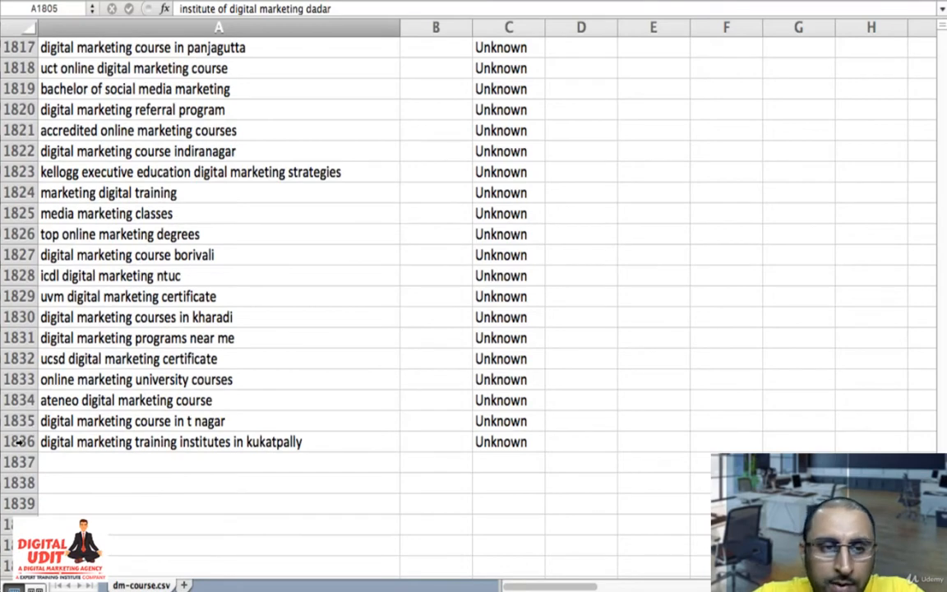
# - Select the entire rows from the last keyword in row 1836 up to row 1532, covering keywords with 0 and 10 searches
pyautogui.click(20, 442)
pyautogui.press('super+Up')
pyautogui.press('super+Down')
pyautogui.moveTo(10, 566); pyautogui.dragTo(32, 443)
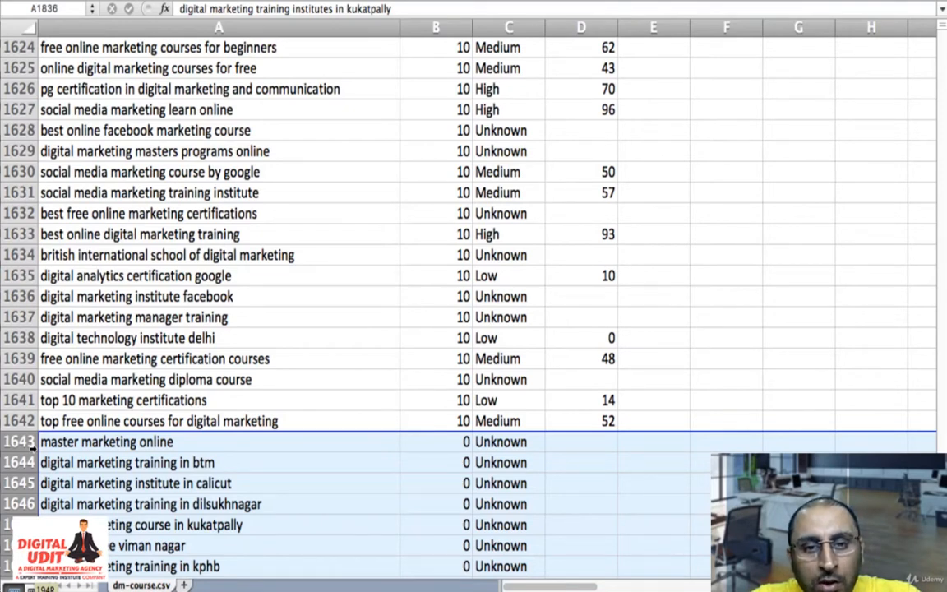
pyautogui.moveTo(32, 444); pyautogui.dragTo(21, 417)
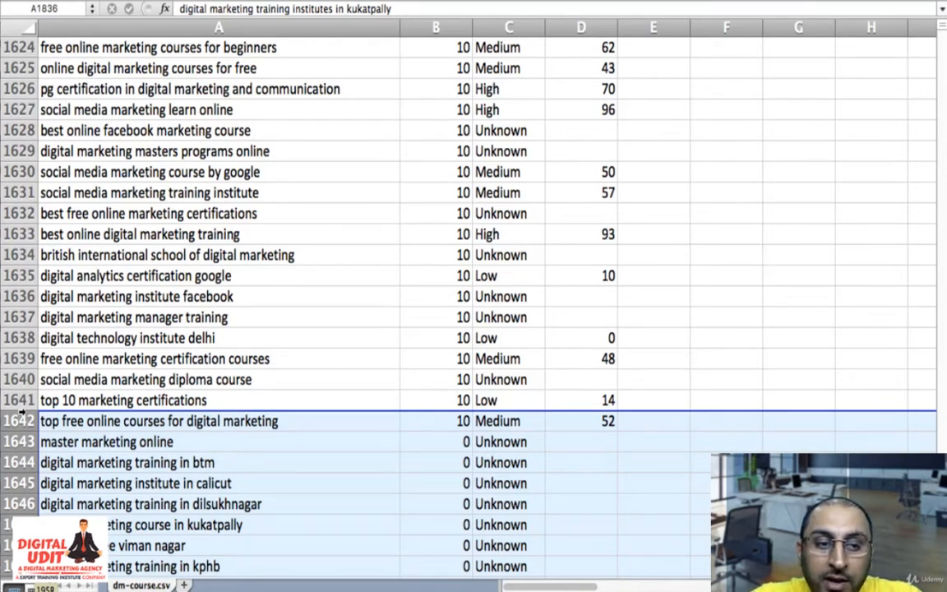
pyautogui.moveTo(21, 414); pyautogui.dragTo(13, 257)
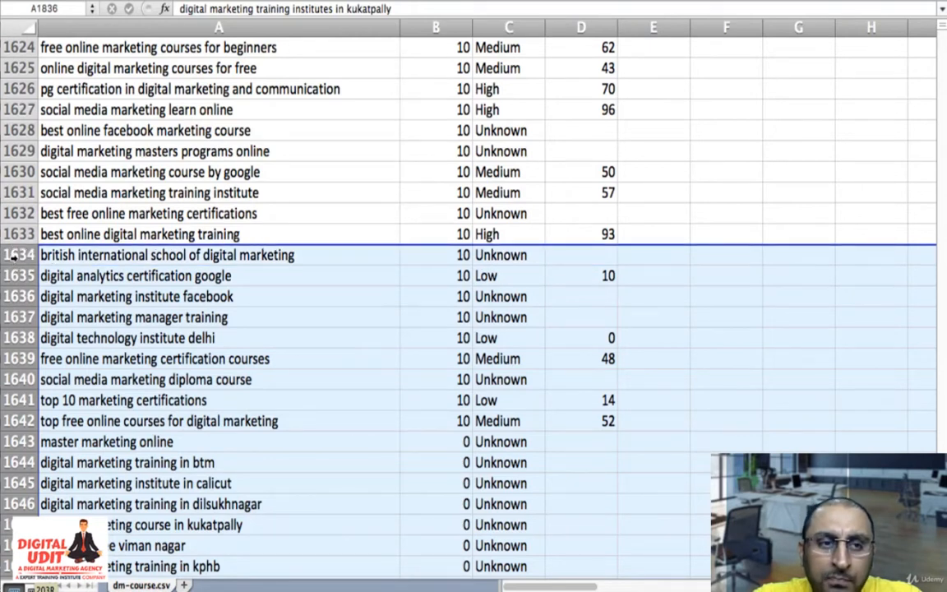
pyautogui.moveTo(13, 256); pyautogui.dragTo(3, 549)
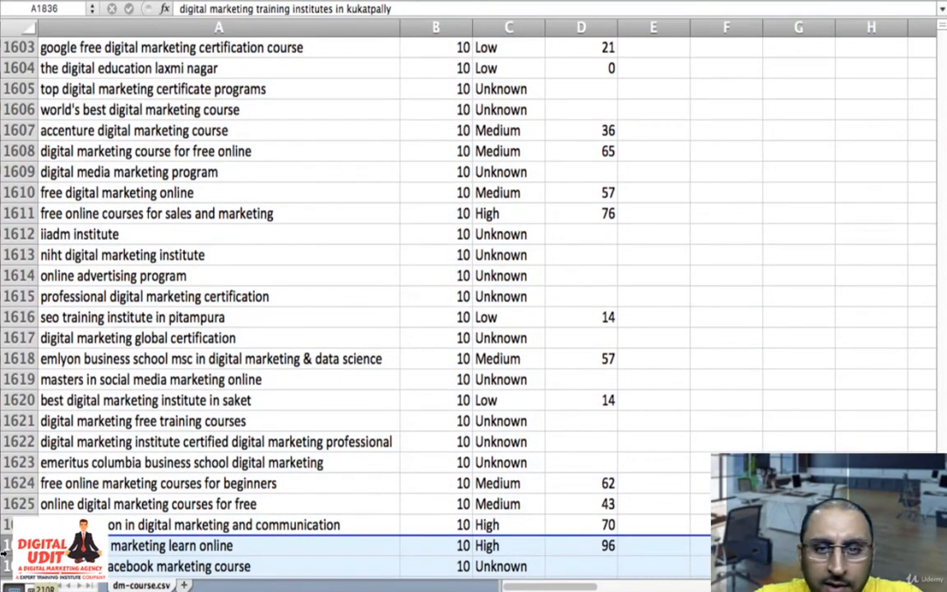
pyautogui.moveTo(3, 549); pyautogui.dragTo(3, 31)
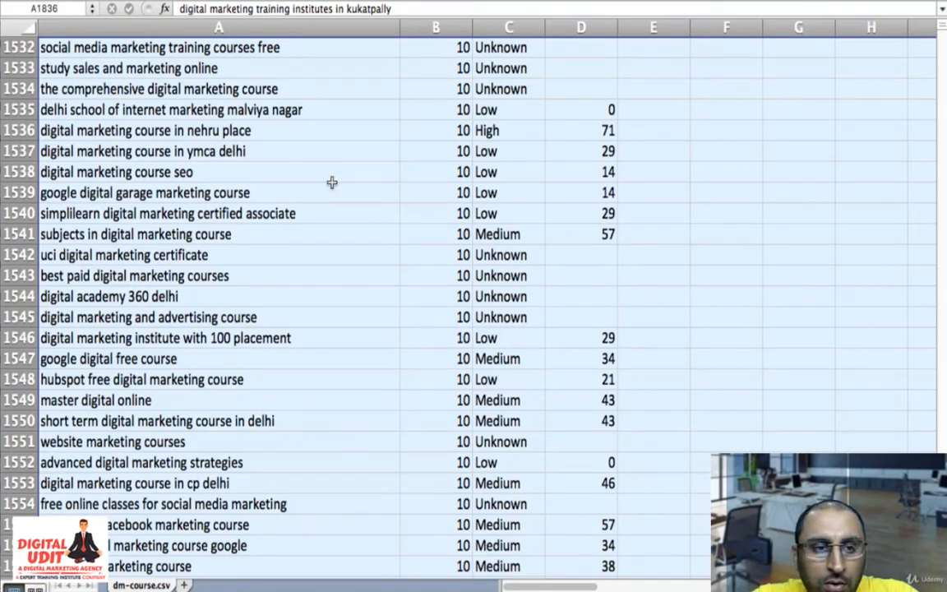
# - Extend the row selection upward through the 10-search keywords to row 1492, "pgp in digital marketing"
pyautogui.scroll(3, 332, 182)
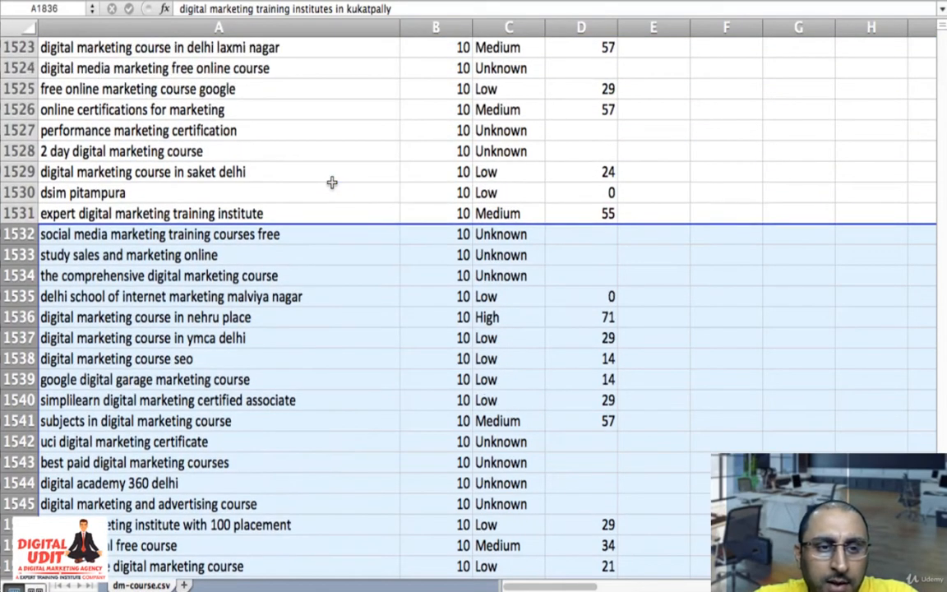
pyautogui.hotkey('shift', 'Up')
pyautogui.hotkey('shift', 'Up')
pyautogui.hotkey('shift', 'Up')
pyautogui.hotkey('shift', 'Up')
pyautogui.hotkey('shift', 'Up')
pyautogui.hotkey('shift', 'Up')
pyautogui.hotkey('shift', 'Up')
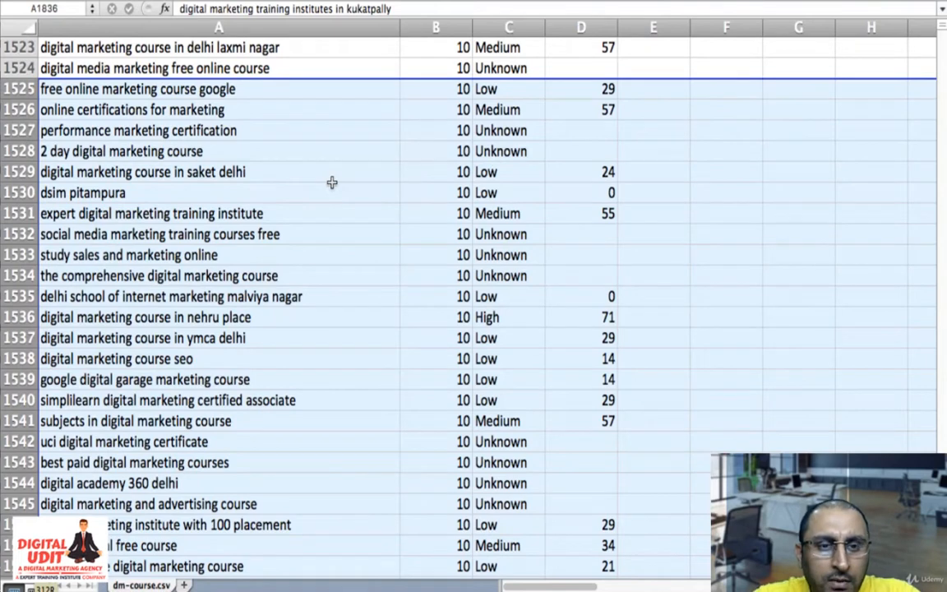
pyautogui.hotkey('shift', 'Down')
pyautogui.hotkey('shift', 'Down')
pyautogui.hotkey('shift', 'Down')
pyautogui.hotkey('shift', 'Down')
pyautogui.hotkey('shift', 'Down')
pyautogui.hotkey('shift', 'Down')
pyautogui.hotkey('shift', 'Up')
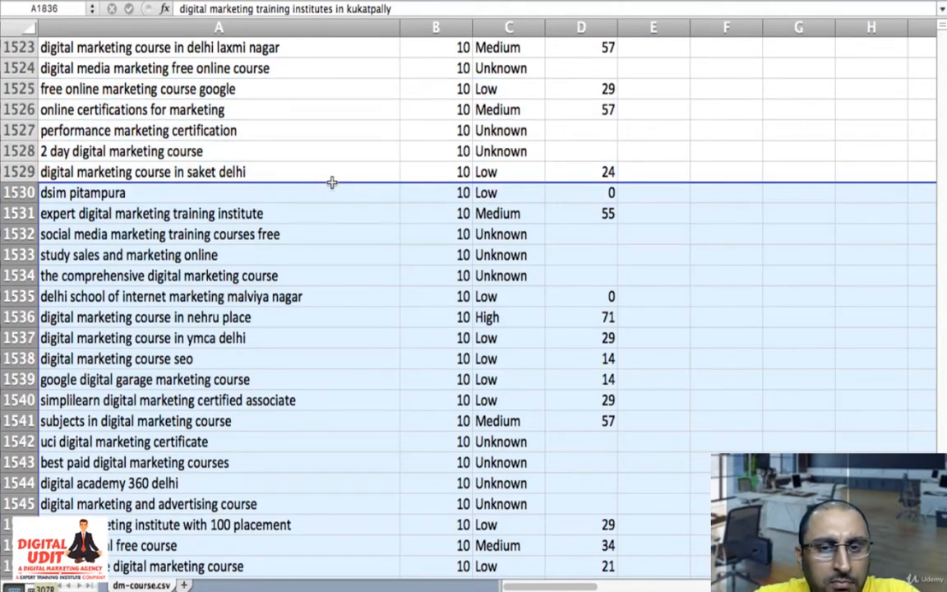
pyautogui.hotkey('shift', 'Up')
pyautogui.hotkey('shift', 'Down')
pyautogui.hotkey('shift', 'Down')
pyautogui.hotkey('shift', 'Down')
pyautogui.hotkey('shift', 'Up')
pyautogui.hotkey('shift', 'Up')
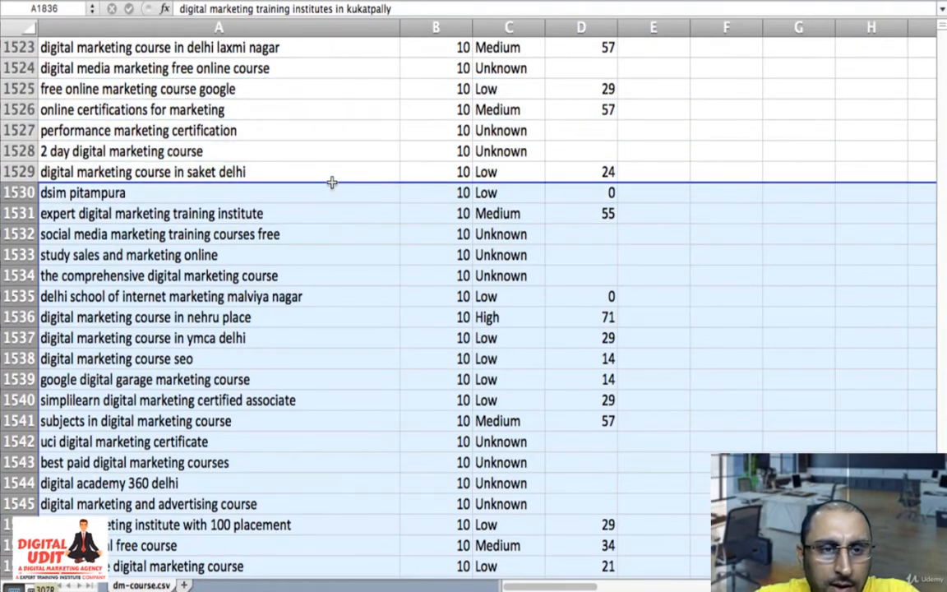
pyautogui.hotkey('shift', 'Up')
pyautogui.hotkey('shift', 'Up')
pyautogui.hotkey('shift', 'Up')
pyautogui.hotkey('shift', 'Up')
pyautogui.hotkey('shift', 'Up')
pyautogui.hotkey('shift', 'Up')
pyautogui.hotkey('shift', 'Up')
pyautogui.hotkey('shift', 'Up')
pyautogui.hotkey('shift', 'Up')
pyautogui.hotkey('shift', 'Up')
pyautogui.hotkey('shift', 'Up')
pyautogui.hotkey('shift', 'Up')
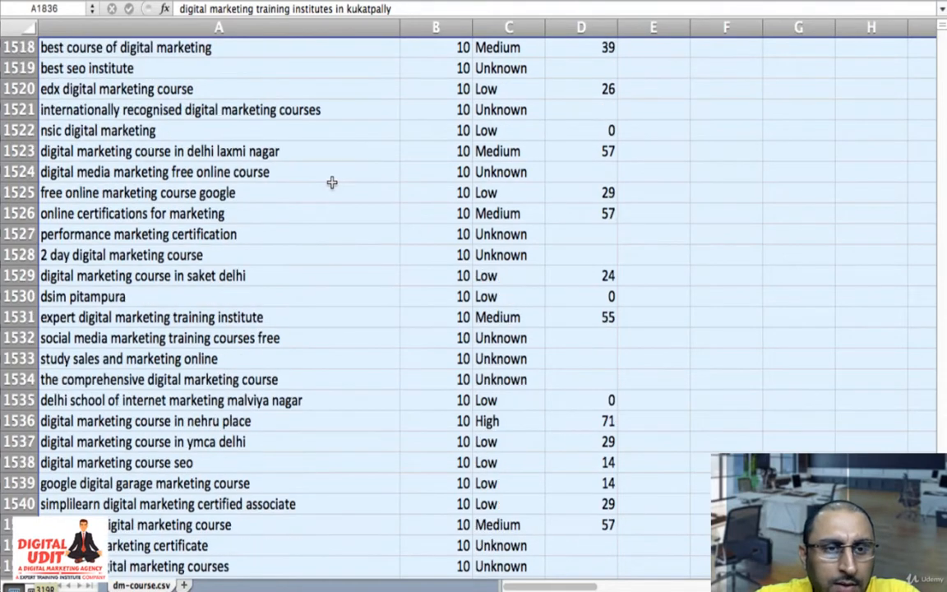
pyautogui.hotkey('shift', 'Up')
pyautogui.hotkey('shift', 'Up')
pyautogui.hotkey('shift', 'Up')
pyautogui.hotkey('shift', 'Up')
pyautogui.hotkey('shift', 'Up')
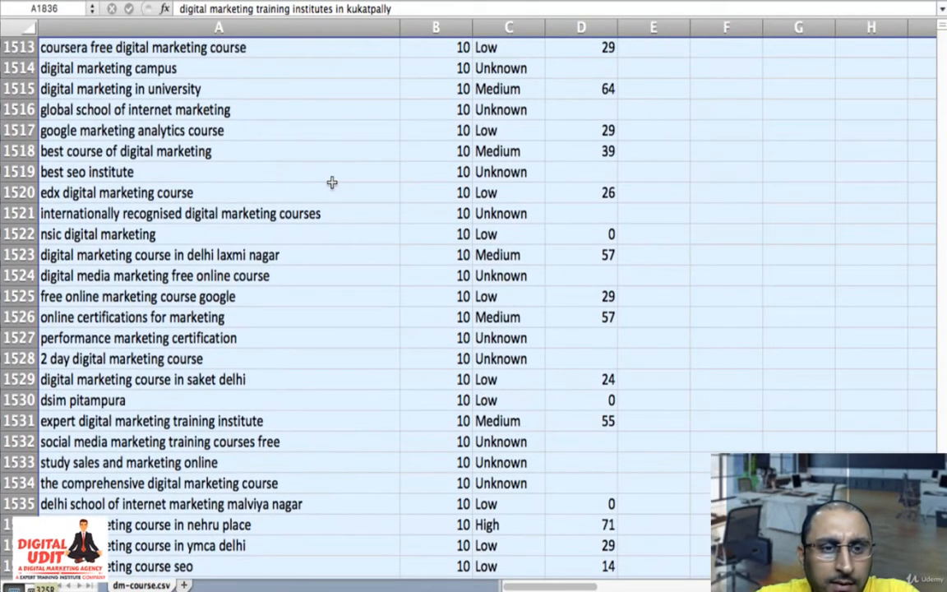
pyautogui.hotkey('shift', 'Up')
pyautogui.hotkey('shift', 'Up')
pyautogui.hotkey('shift', 'Up')
pyautogui.hotkey('shift', 'Up')
pyautogui.hotkey('shift', 'Up')
pyautogui.hotkey('shift', 'Up')
pyautogui.hotkey('shift', 'Up')
pyautogui.hotkey('shift', 'Up')
pyautogui.hotkey('shift', 'Up')
pyautogui.hotkey('shift', 'Up')
pyautogui.hotkey('shift', 'Up')
pyautogui.hotkey('shift', 'Up')
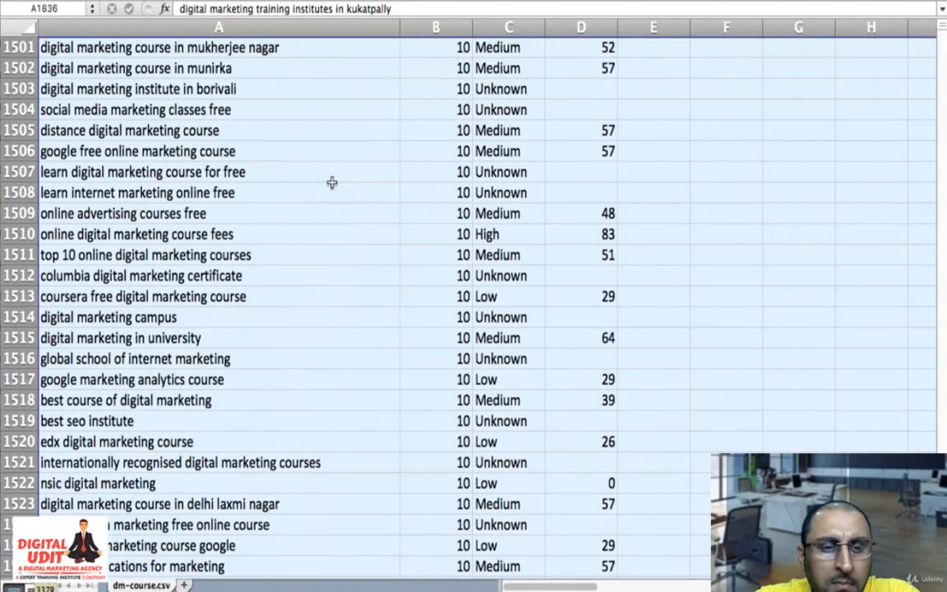
pyautogui.hotkey('shift', 'Up')
pyautogui.hotkey('shift', 'Up')
pyautogui.hotkey('shift', 'Up')
pyautogui.hotkey('shift', 'Up')
pyautogui.hotkey('shift', 'Up')
pyautogui.hotkey('shift', 'Up')
pyautogui.hotkey('shift', 'Up')
pyautogui.hotkey('shift', 'Up')
pyautogui.hotkey('shift', 'Up')
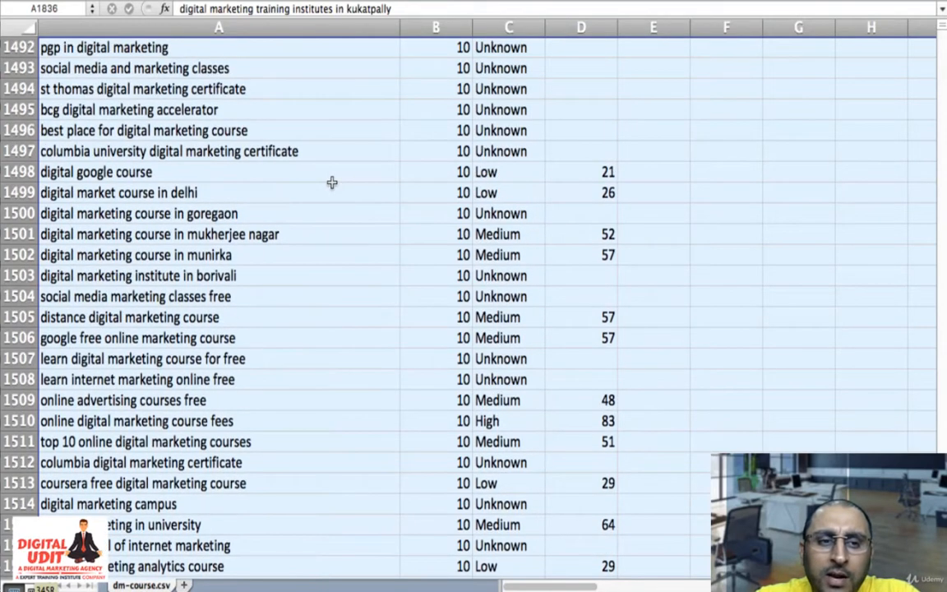
pyautogui.hotkey('shift', 'Down')
pyautogui.hotkey('shift', 'Down')
pyautogui.hotkey('shift', 'Down')
pyautogui.hotkey('shift', 'Down')
pyautogui.hotkey('shift', 'Down')
pyautogui.hotkey('shift', 'Down')
pyautogui.hotkey('shift', 'Down')
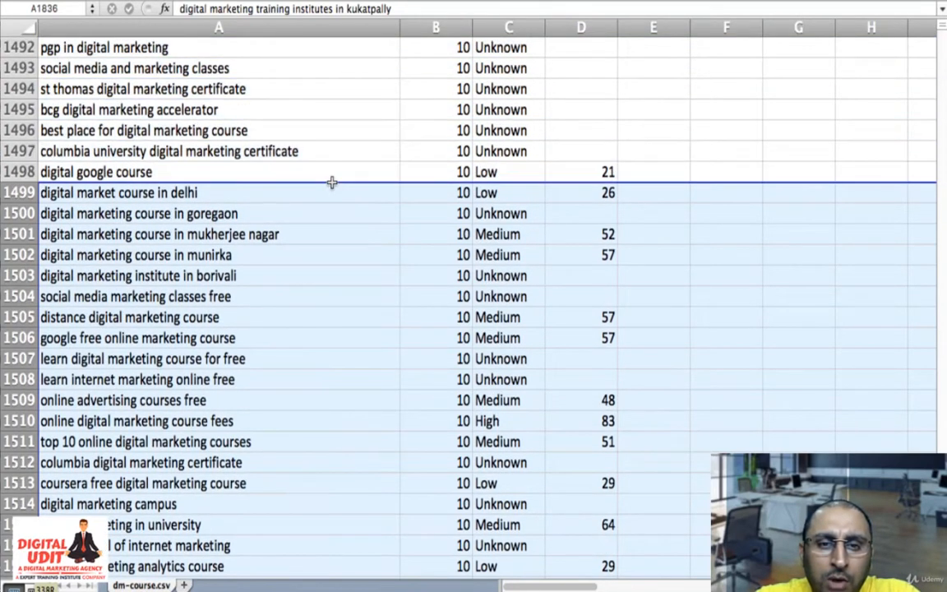
pyautogui.hotkey('shift', 'Down')
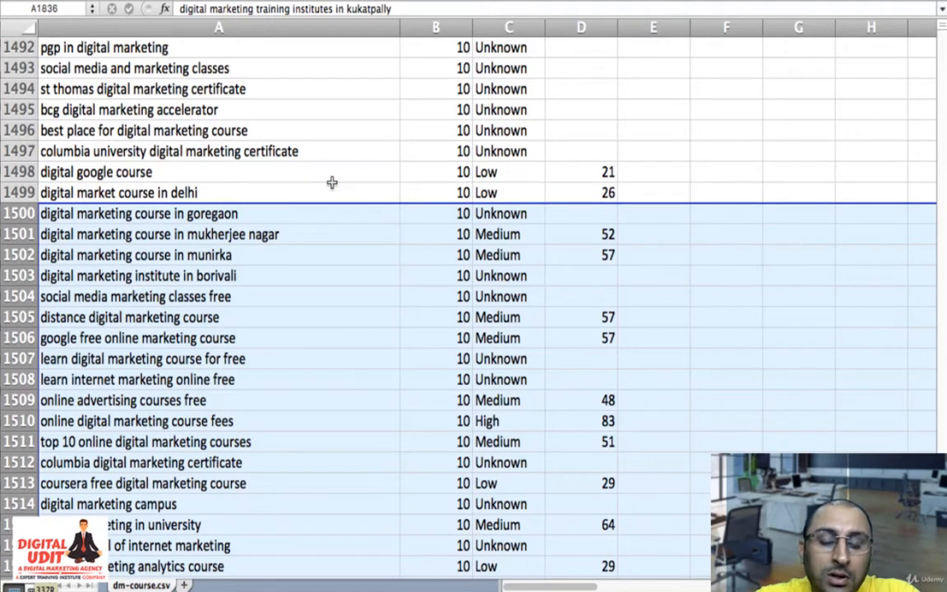
pyautogui.hotkey('shift', 'Up')
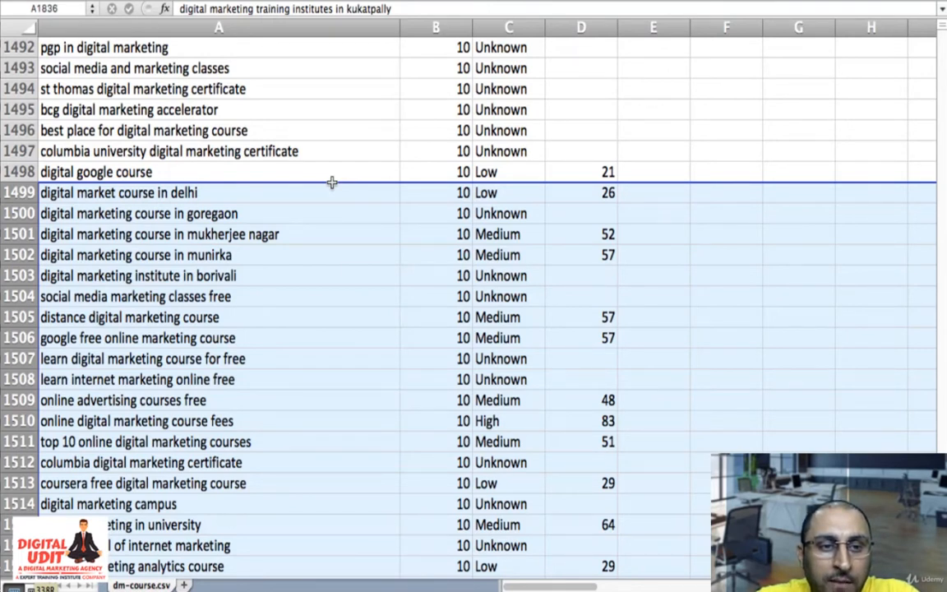
pyautogui.hotkey('shift', 'Up')
pyautogui.hotkey('shift', 'Up')
pyautogui.hotkey('shift', 'Up')
pyautogui.hotkey('shift', 'Up')
pyautogui.hotkey('shift', 'Up')
pyautogui.hotkey('shift', 'Up')
pyautogui.hotkey('shift', 'Up')
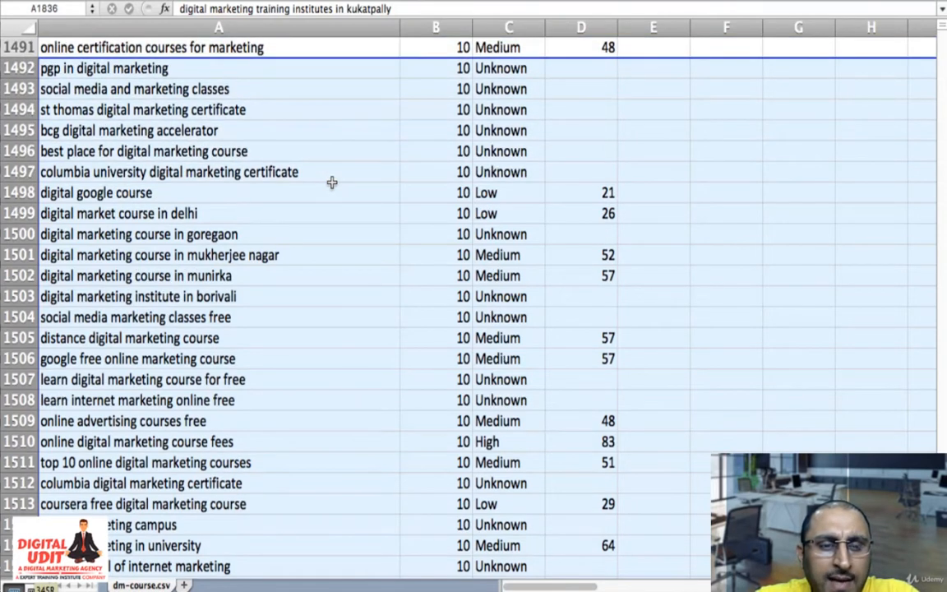
pyautogui.hotkey('shift', 'Down')
pyautogui.hotkey('shift', 'Down')
pyautogui.hotkey('shift', 'Down')
pyautogui.hotkey('shift', 'Down')
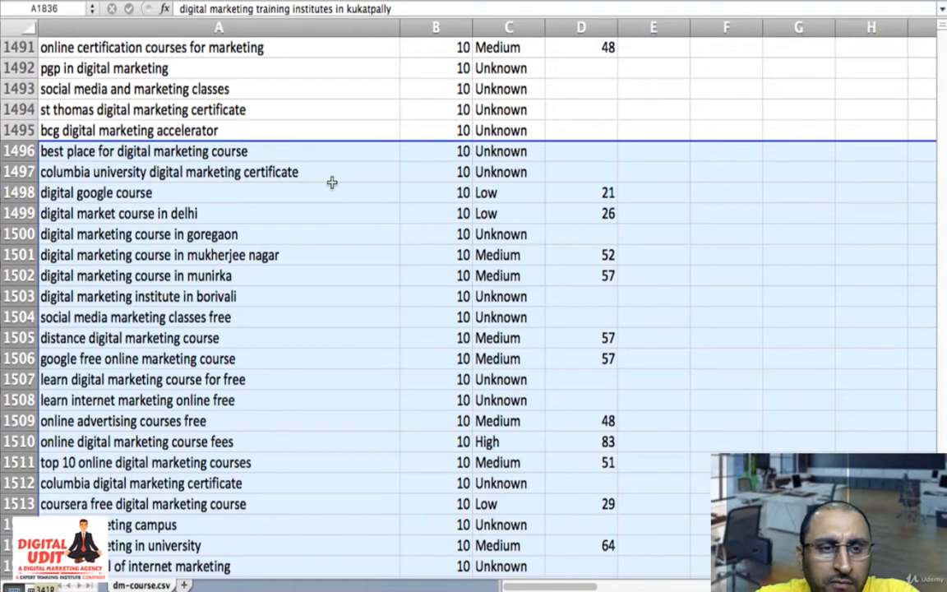
pyautogui.hotkey('shift', 'Down')
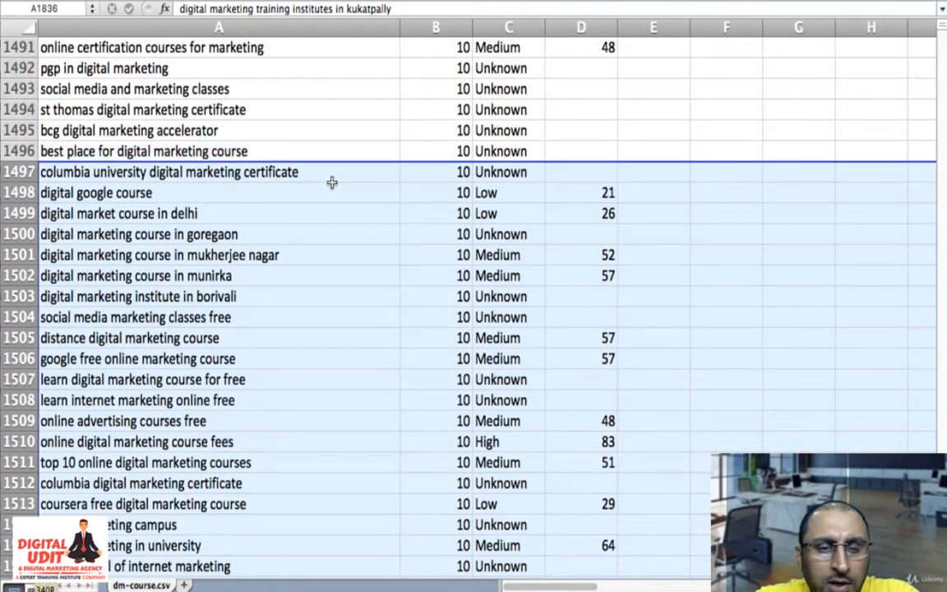
pyautogui.hotkey('shift', 'Up')
pyautogui.hotkey('shift', 'Up')
pyautogui.hotkey('shift', 'Up')
pyautogui.hotkey('shift', 'Up')
pyautogui.hotkey('shift', 'Down')
pyautogui.hotkey('shift', 'Down')
pyautogui.hotkey('shift', 'Down')
pyautogui.hotkey('shift', 'Down')
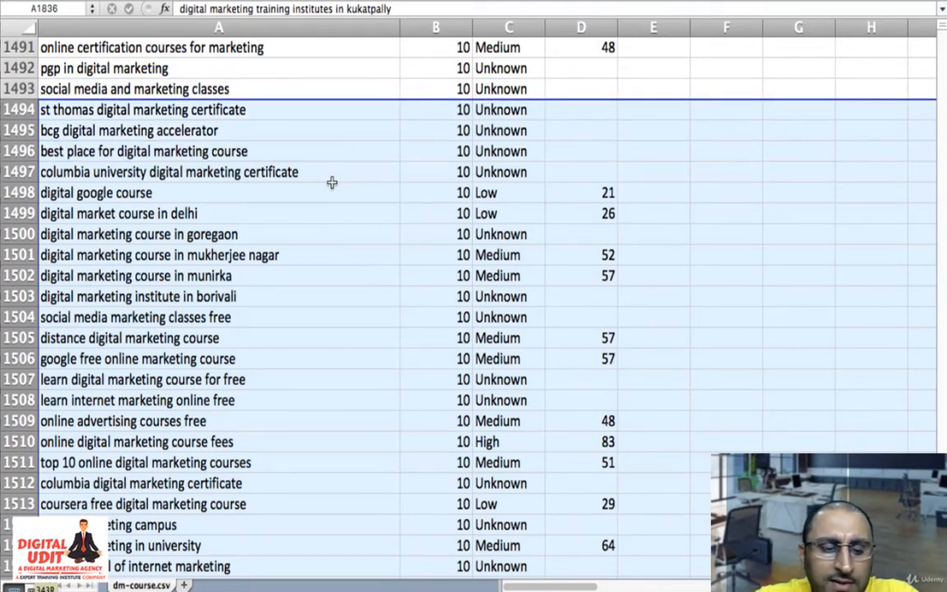
pyautogui.hotkey('shift', 'Down')
pyautogui.hotkey('shift', 'Up')
pyautogui.hotkey('shift', 'Up')
pyautogui.hotkey('shift', 'Up')
pyautogui.hotkey('shift', 'Up')
pyautogui.hotkey('shift', 'Up')
pyautogui.hotkey('shift', 'Up')
pyautogui.hotkey('shift', 'Up')
pyautogui.hotkey('shift', 'Up')
pyautogui.hotkey('shift', 'Up')
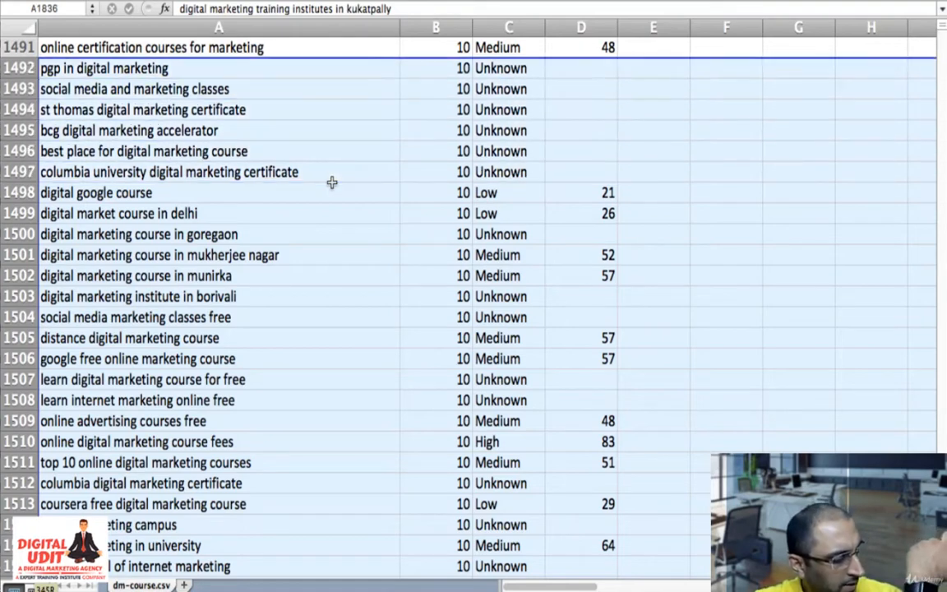
# - Extend the row selection upward from row 1492 through the 10-search keywords to row 854, "digital media marketing certificate"
pyautogui.hotkey('shift', 'Up')
pyautogui.hotkey('shift', 'Up')
pyautogui.hotkey('shift', 'Up')
pyautogui.hotkey('shift', 'Up')
pyautogui.hotkey('shift', 'Up')
pyautogui.hotkey('shift', 'Up')
pyautogui.hotkey('shift', 'Up')
pyautogui.hotkey('shift', 'Up')
pyautogui.hotkey('shift', 'Up')
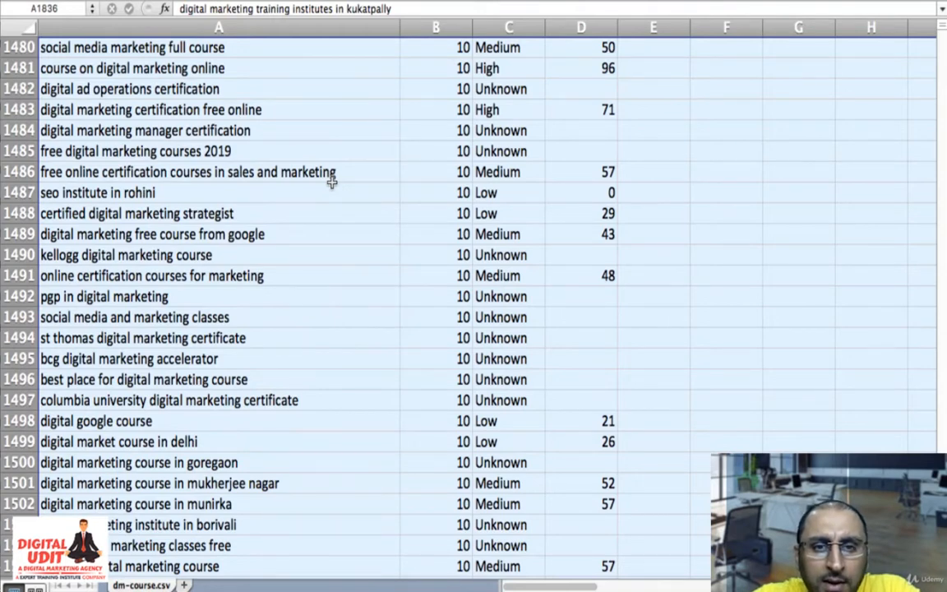
pyautogui.hotkey('shift', 'Up')
pyautogui.hotkey('shift', 'Up')
pyautogui.hotkey('shift', 'Up')
pyautogui.hotkey('shift', 'Up')
pyautogui.hotkey('shift', 'Up')
pyautogui.hotkey('shift', 'Up')
pyautogui.hotkey('shift', 'Up')
pyautogui.hotkey('shift', 'Up')
pyautogui.hotkey('shift', 'Up')
pyautogui.hotkey('shift', 'Up')
pyautogui.hotkey('shift', 'Up')
pyautogui.hotkey('shift', 'Up')
pyautogui.hotkey('shift', 'Up')
pyautogui.hotkey('shift', 'Up')
pyautogui.hotkey('shift', 'Up')
pyautogui.hotkey('shift', 'Up')
pyautogui.hotkey('shift', 'Up')
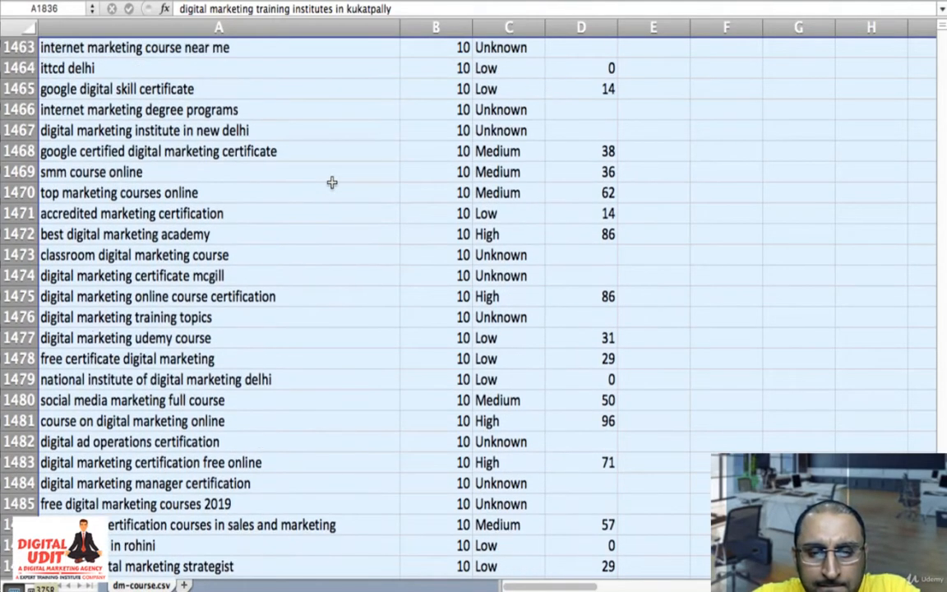
pyautogui.hotkey('shift', 'Up')
pyautogui.hotkey('shift', 'Up')
pyautogui.hotkey('shift', 'Up')
pyautogui.hotkey('shift', 'Up')
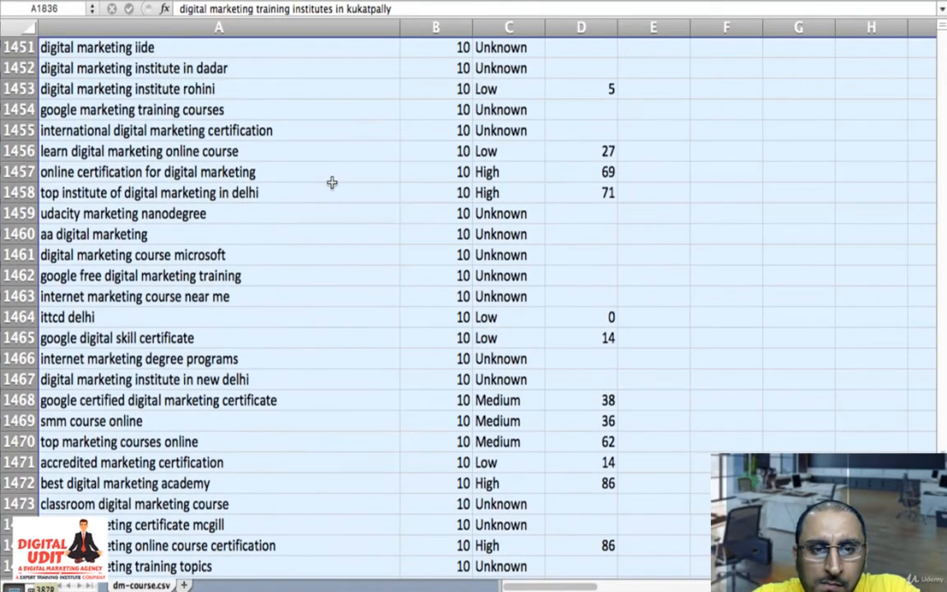
pyautogui.hotkey('shift', 'Up')
pyautogui.hotkey('shift', 'Up')
pyautogui.hotkey('shift', 'Up')
pyautogui.hotkey('shift', 'Up')
pyautogui.hotkey('shift', 'Up')
pyautogui.hotkey('shift', 'Up')
pyautogui.hotkey('shift', 'Up')
pyautogui.hotkey('shift', 'Up')
pyautogui.hotkey('shift', 'Up')
pyautogui.hotkey('shift', 'Up')
pyautogui.hotkey('shift', 'Up')
pyautogui.hotkey('shift', 'Up')
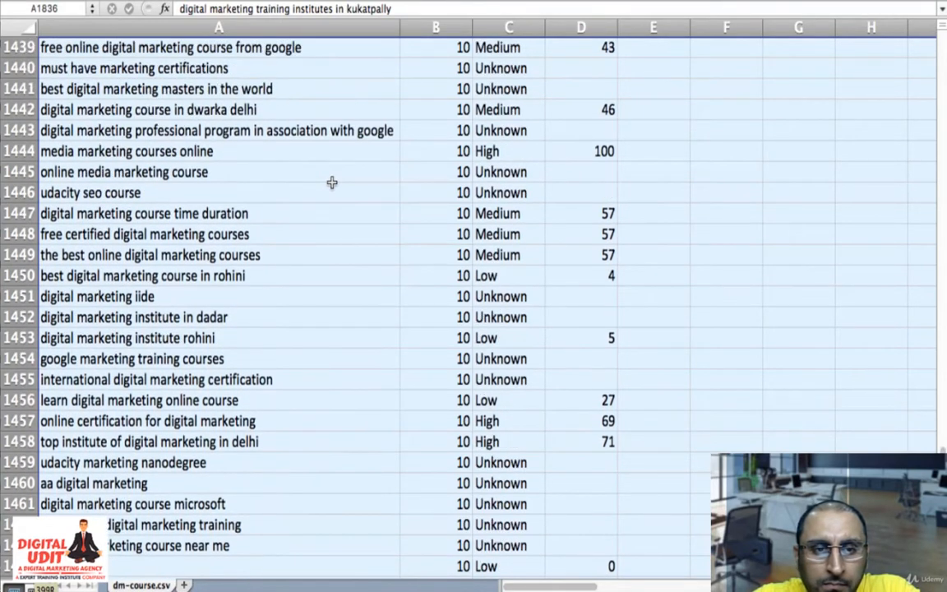
pyautogui.hotkey('shift', 'Up')
pyautogui.hotkey('shift', 'Up')
pyautogui.hotkey('shift', 'Up')
pyautogui.hotkey('shift', 'Up')
pyautogui.hotkey('shift', 'Up')
pyautogui.hotkey('shift', 'Up')
pyautogui.hotkey('shift', 'Up')
pyautogui.hotkey('shift', 'Up')
pyautogui.hotkey('shift', 'Up')
pyautogui.hotkey('shift', 'Up')
pyautogui.hotkey('shift', 'Up')
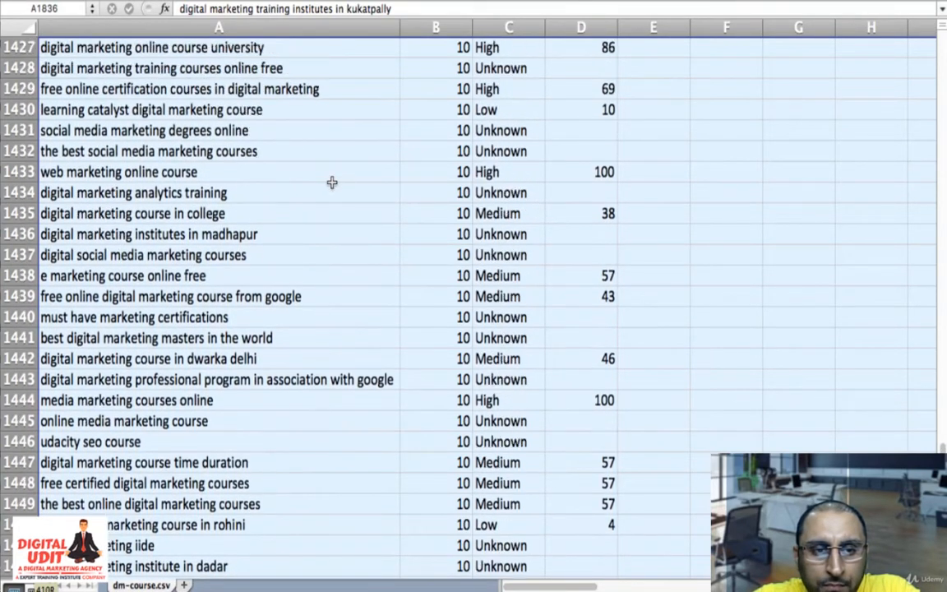
pyautogui.hotkey('shift', 'Up')
pyautogui.hotkey('shift', 'Up')
pyautogui.hotkey('shift', 'Up')
pyautogui.hotkey('shift', 'Up')
pyautogui.hotkey('shift', 'Up')
pyautogui.hotkey('shift', 'Up')
pyautogui.hotkey('shift', 'Up')
pyautogui.hotkey('shift', 'Up')
pyautogui.hotkey('shift', 'Up')
pyautogui.hotkey('shift', 'Up')
pyautogui.hotkey('shift', 'Up')
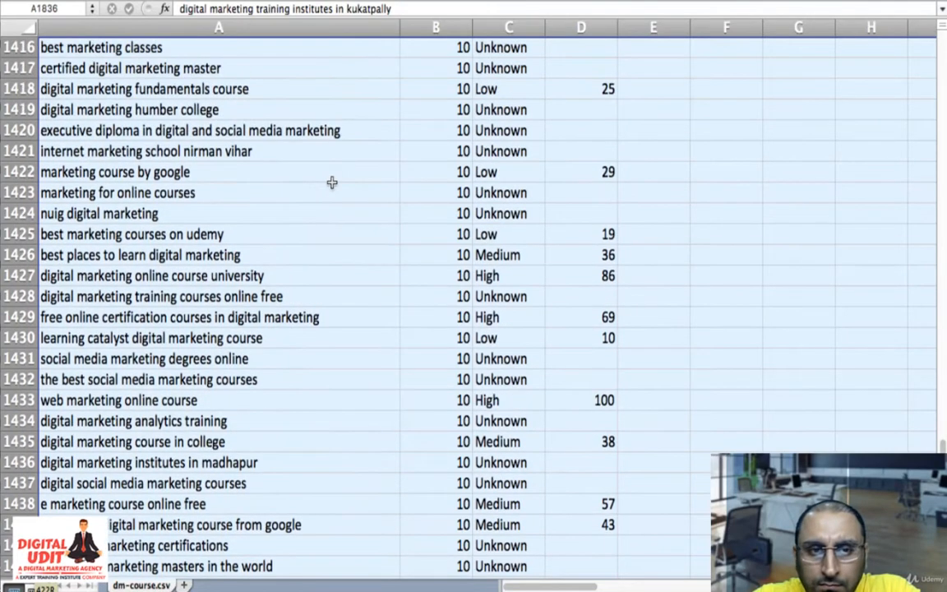
pyautogui.hotkey('shift', 'Up')
pyautogui.hotkey('shift', 'Up')
pyautogui.hotkey('shift', 'Up')
pyautogui.hotkey('shift', 'Up')
pyautogui.hotkey('shift', 'Up')
pyautogui.hotkey('shift', 'Up')
pyautogui.hotkey('shift', 'Up')
pyautogui.hotkey('shift', 'Up')
pyautogui.hotkey('shift', 'Up')
pyautogui.hotkey('shift', 'Up')
pyautogui.hotkey('shift', 'Up')
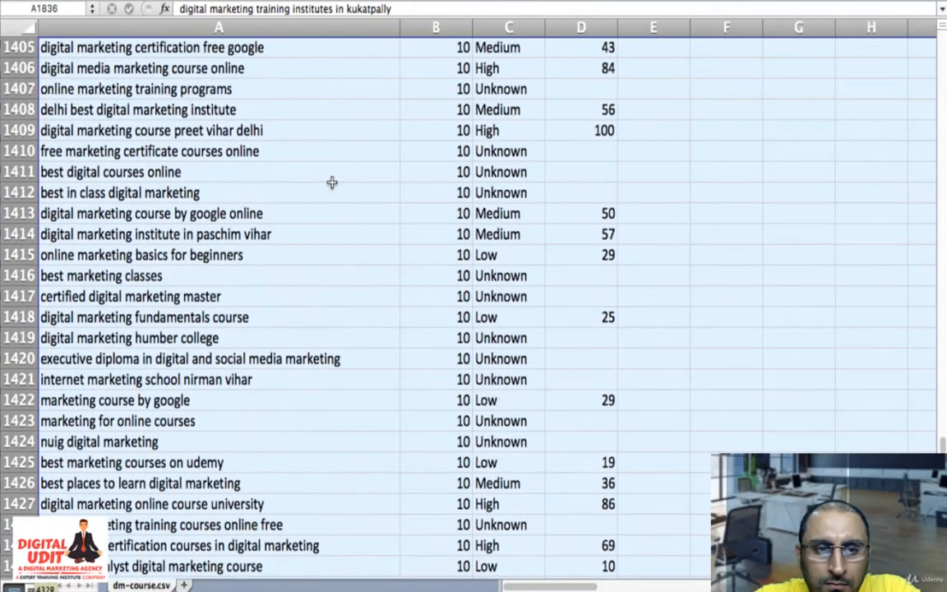
pyautogui.hotkey('shift', 'Up')
pyautogui.hotkey('shift', 'Up')
pyautogui.hotkey('shift', 'Up')
pyautogui.hotkey('shift', 'Up')
pyautogui.hotkey('shift', 'Up')
pyautogui.hotkey('shift', 'Up')
pyautogui.hotkey('shift', 'Up')
pyautogui.hotkey('shift', 'Up')
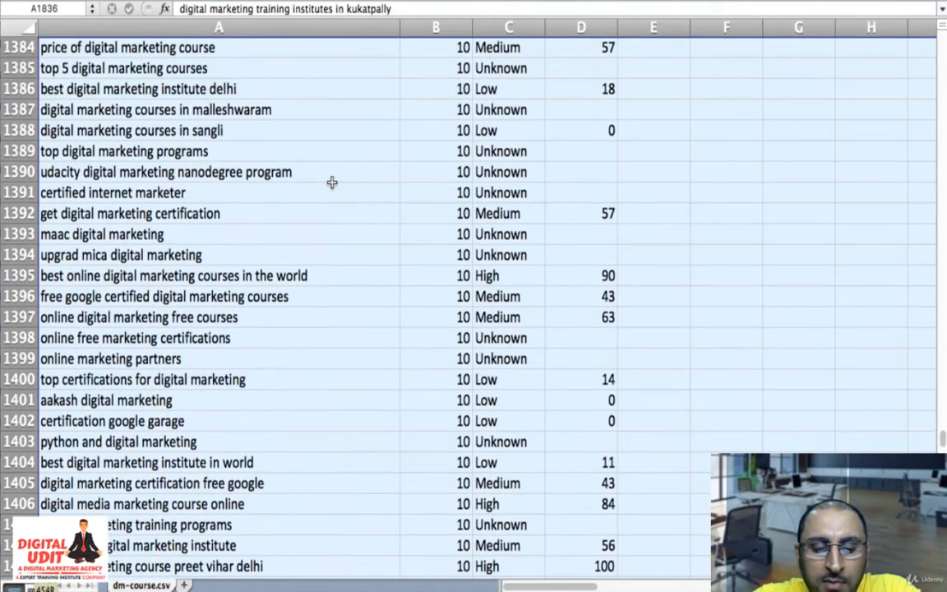
pyautogui.hotkey('shift', 'Up')
pyautogui.hotkey('shift', 'Up')
pyautogui.hotkey('shift', 'Up')
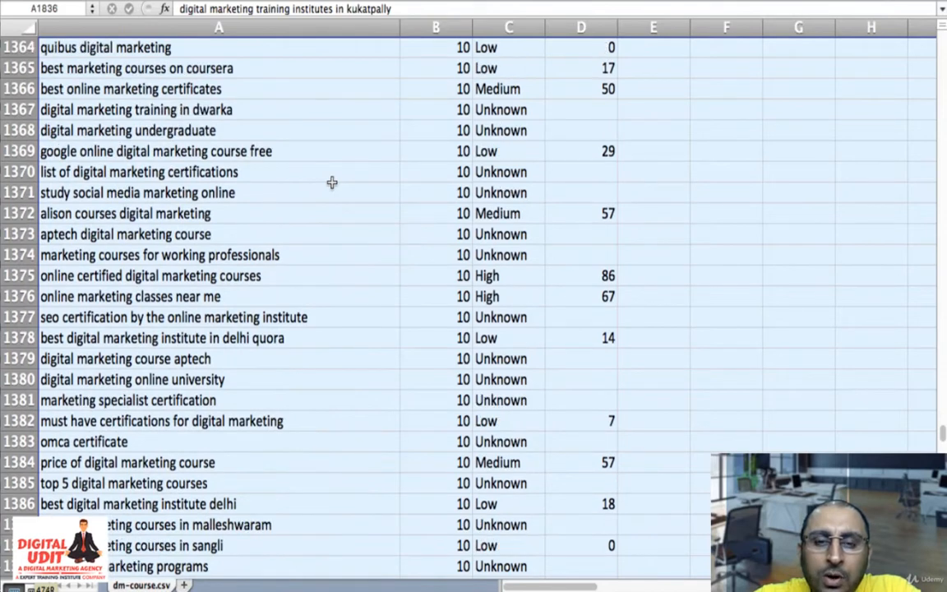
pyautogui.hotkey('shift', 'Up')
pyautogui.hotkey('shift', 'Up')
pyautogui.hotkey('shift', 'Up')
pyautogui.hotkey('shift', 'Up')
pyautogui.hotkey('shift', 'Up')
pyautogui.hotkey('shift', 'Up')
pyautogui.hotkey('shift', 'Up')
pyautogui.hotkey('shift', 'Up')
pyautogui.hotkey('shift', 'Up')
pyautogui.hotkey('shift', 'Up')
pyautogui.hotkey('shift', 'Up')
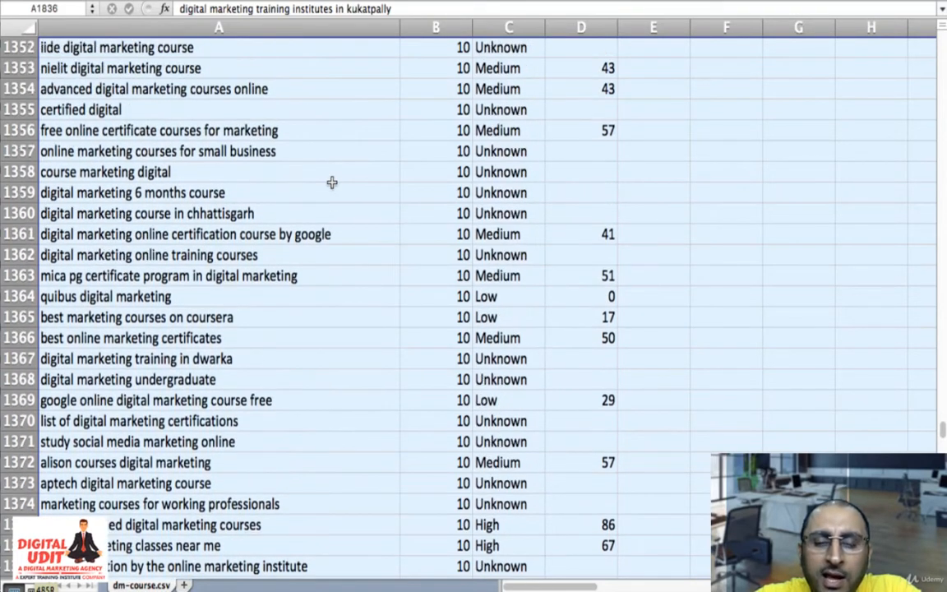
pyautogui.hotkey('shift', 'Up')
pyautogui.hotkey('shift', 'Up')
pyautogui.hotkey('shift', 'Up')
pyautogui.hotkey('shift', 'Up')
pyautogui.hotkey('shift', 'Up')
pyautogui.hotkey('shift', 'Up')
pyautogui.hotkey('shift', 'Up')
pyautogui.hotkey('shift', 'Up')
pyautogui.hotkey('shift', 'Up')
pyautogui.hotkey('shift', 'Up')
pyautogui.hotkey('shift', 'Up')
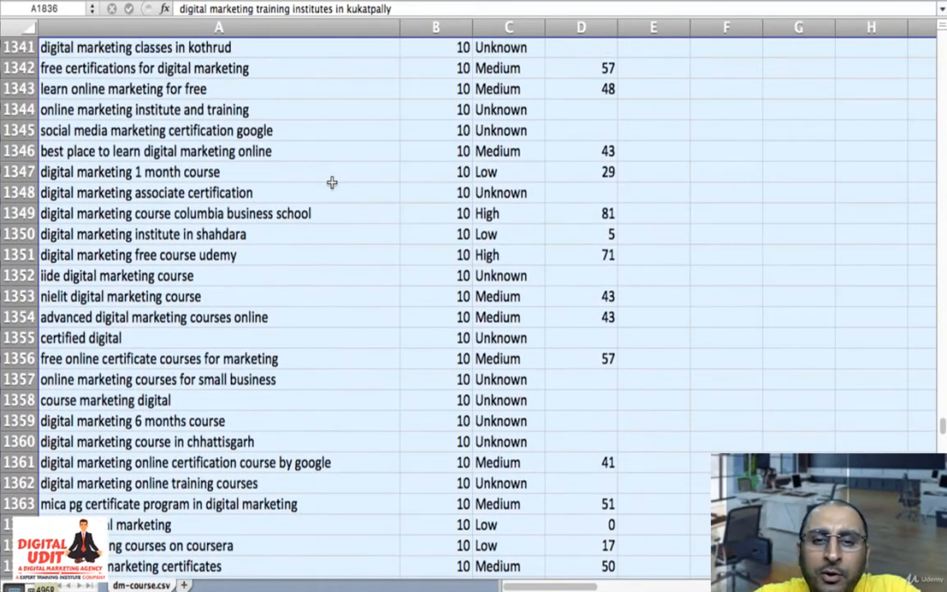
pyautogui.hotkey('shift', 'Up')
pyautogui.hotkey('shift', 'Up')
pyautogui.hotkey('shift', 'Up')
pyautogui.hotkey('shift', 'Up')
pyautogui.hotkey('shift', 'Up')
pyautogui.hotkey('shift', 'Up')
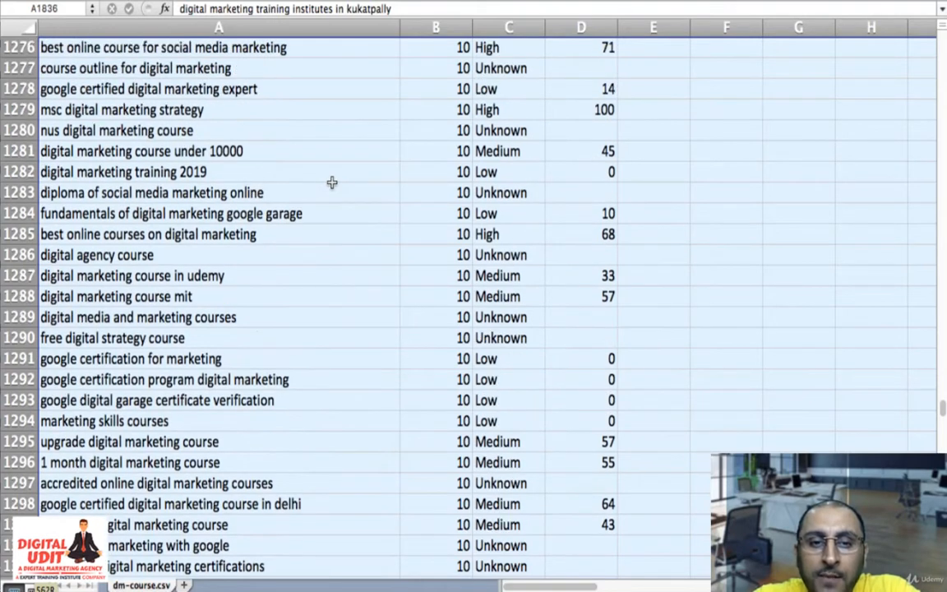
pyautogui.scroll(4, 331, 182)
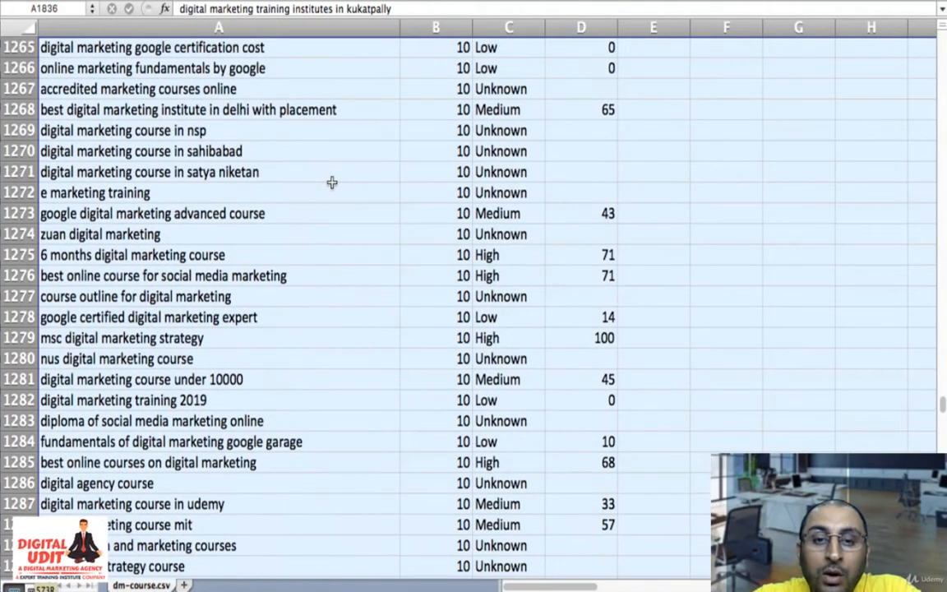
pyautogui.scroll(4, 331, 182)
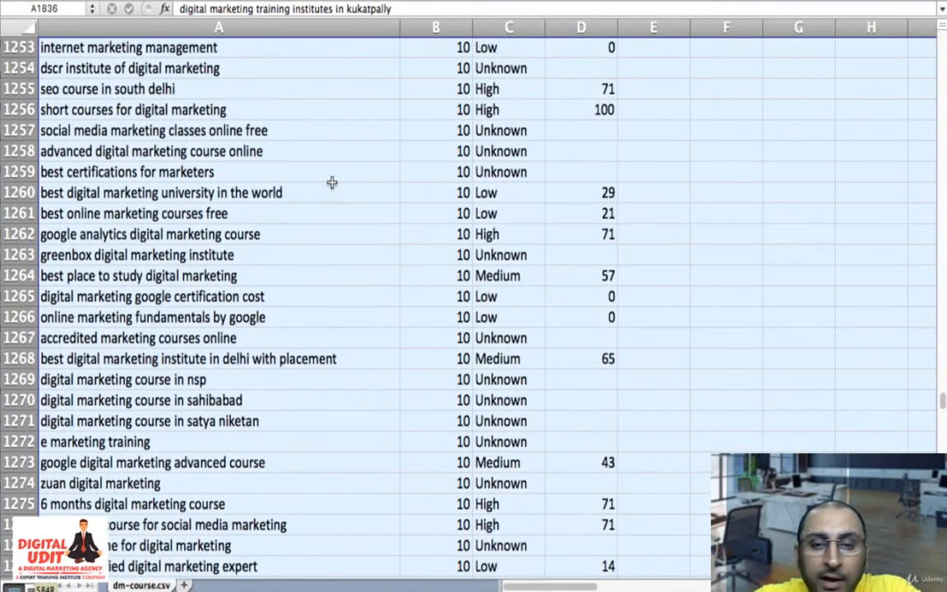
pyautogui.scroll(2, 332, 182)
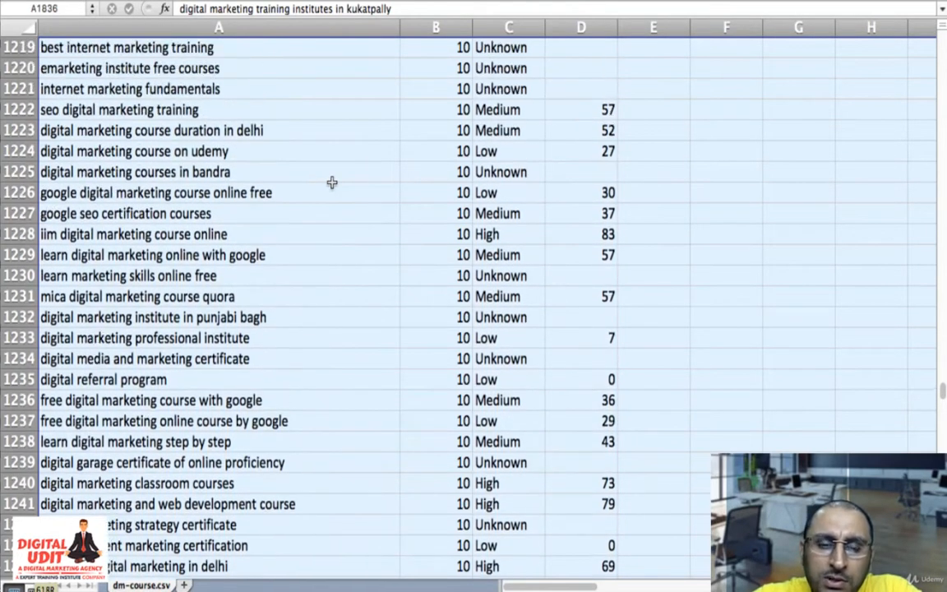
pyautogui.scroll(4, 331, 181)
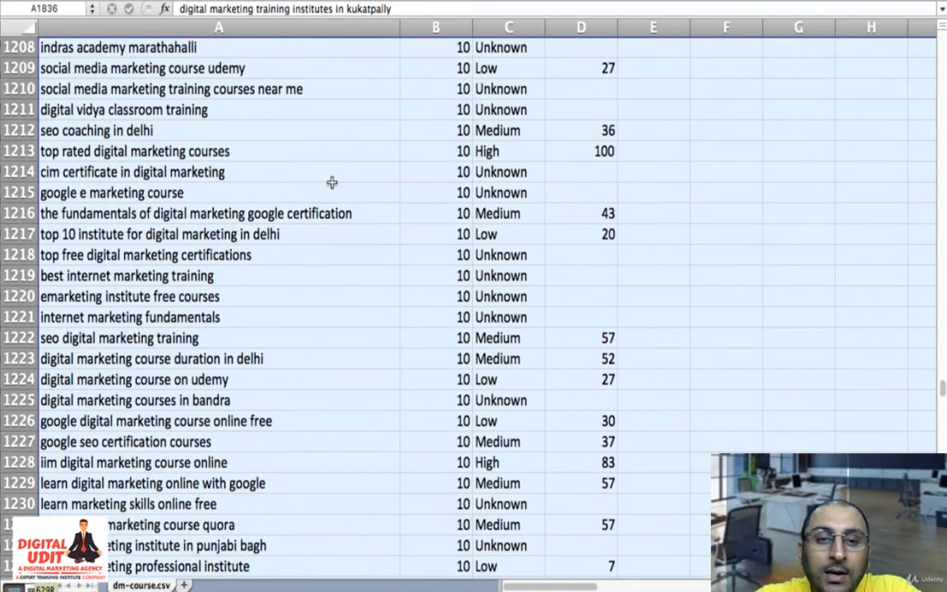
pyautogui.scroll(4, 331, 182)
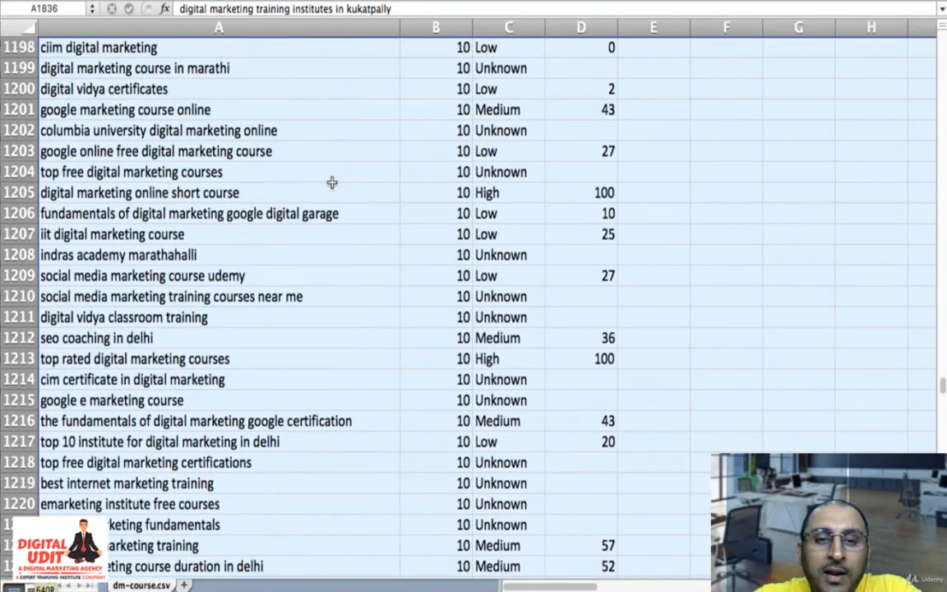
pyautogui.scroll(4, 331, 181)
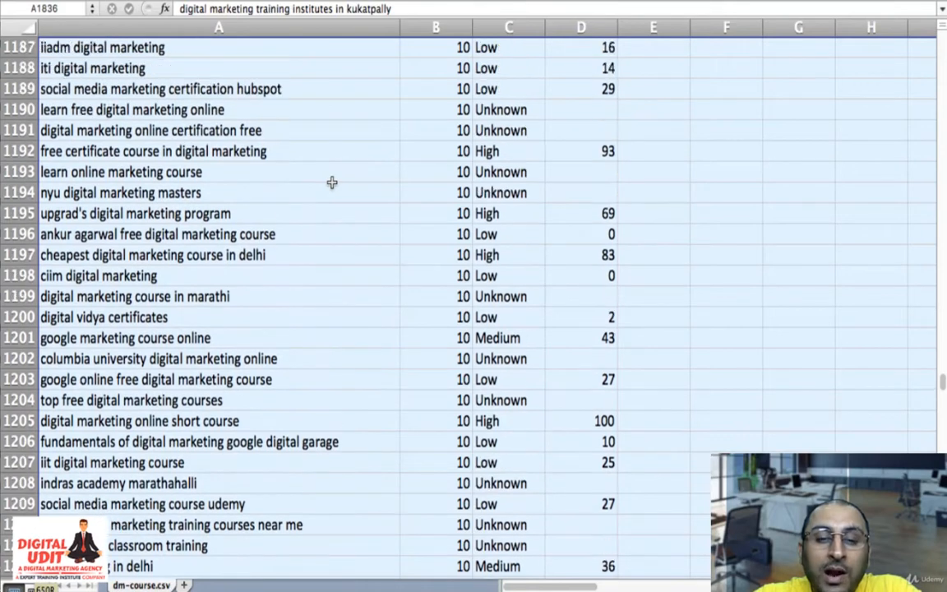
pyautogui.scroll(3, 331, 182)
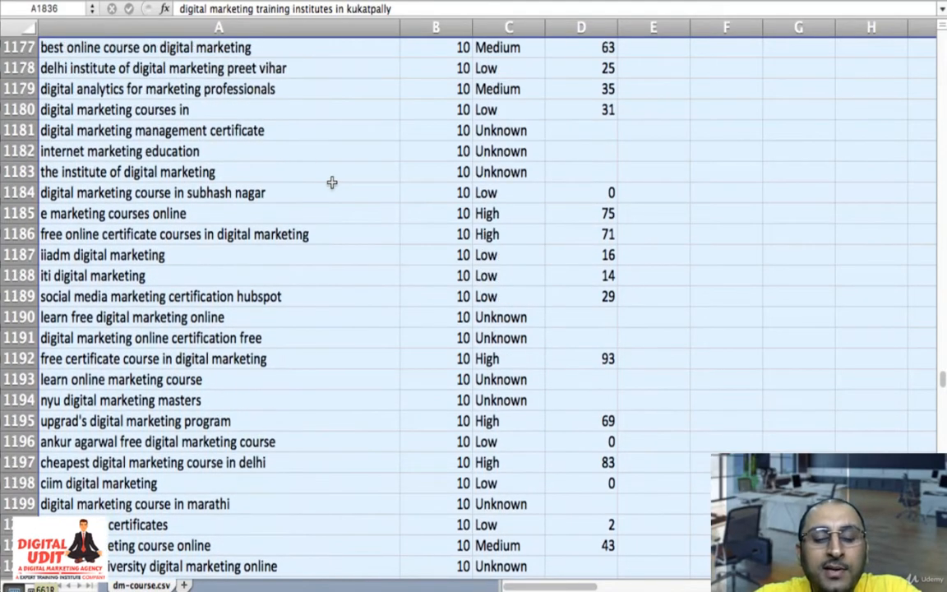
pyautogui.scroll(4, 331, 181)
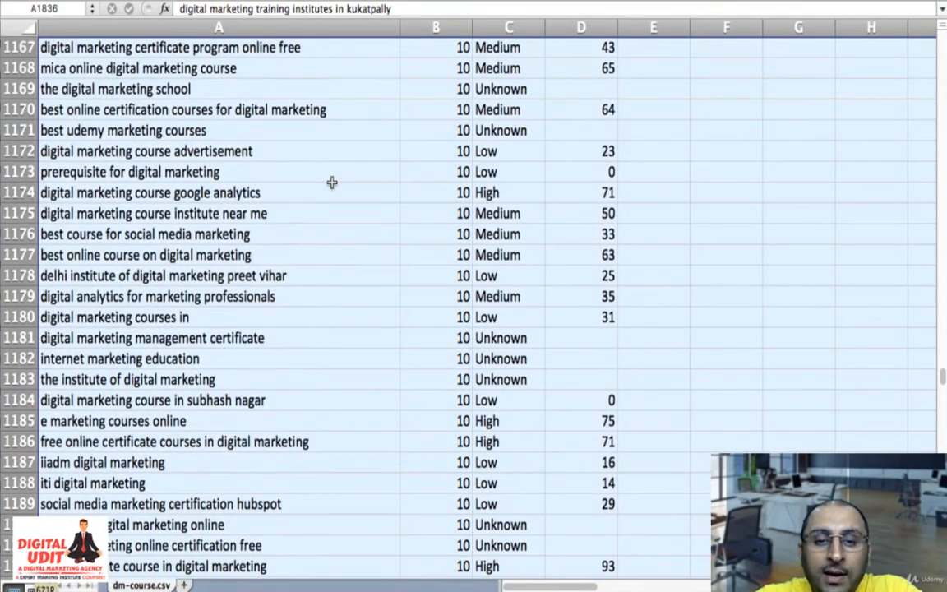
pyautogui.scroll(4, 331, 182)
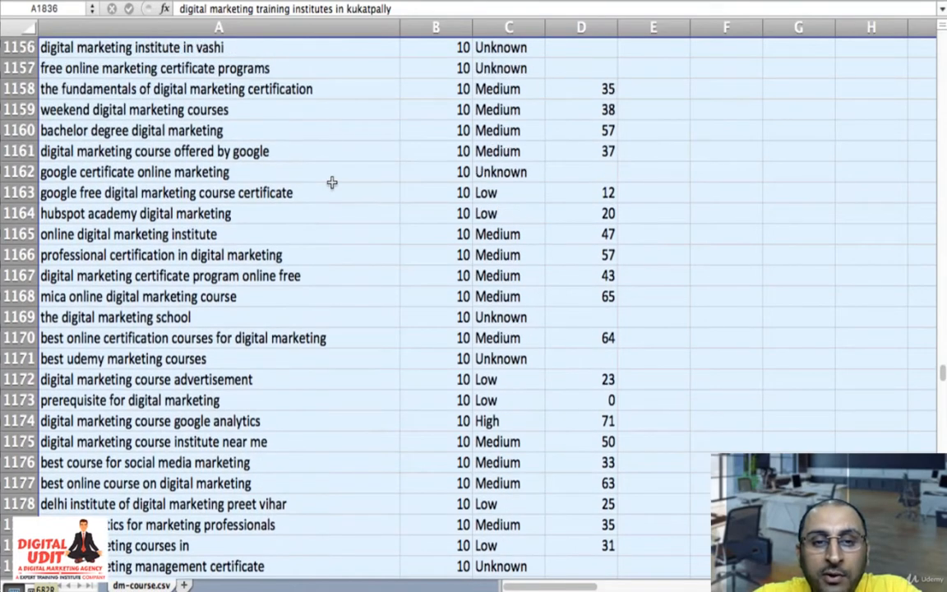
pyautogui.scroll(3, 331, 182)
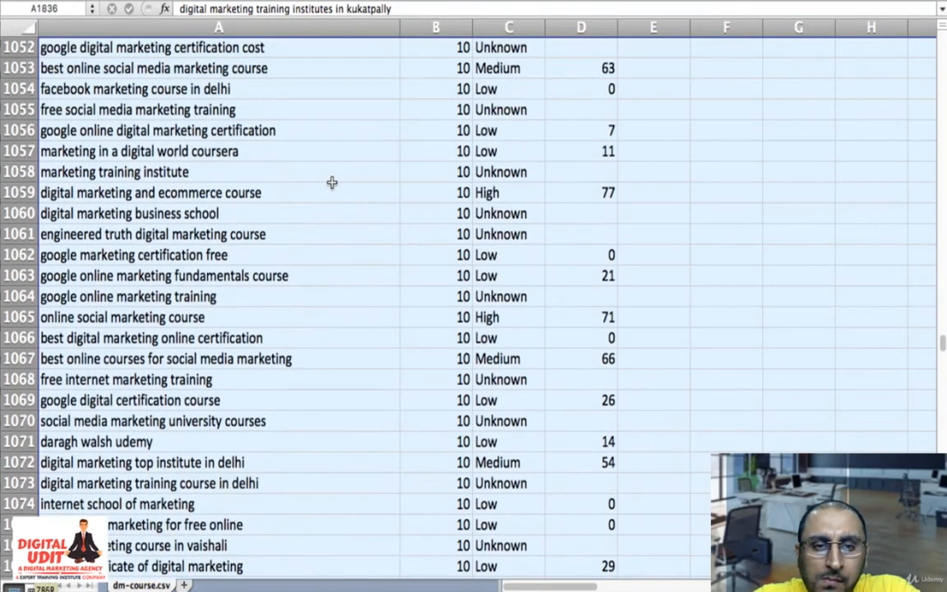
pyautogui.scroll(3, 331, 181)
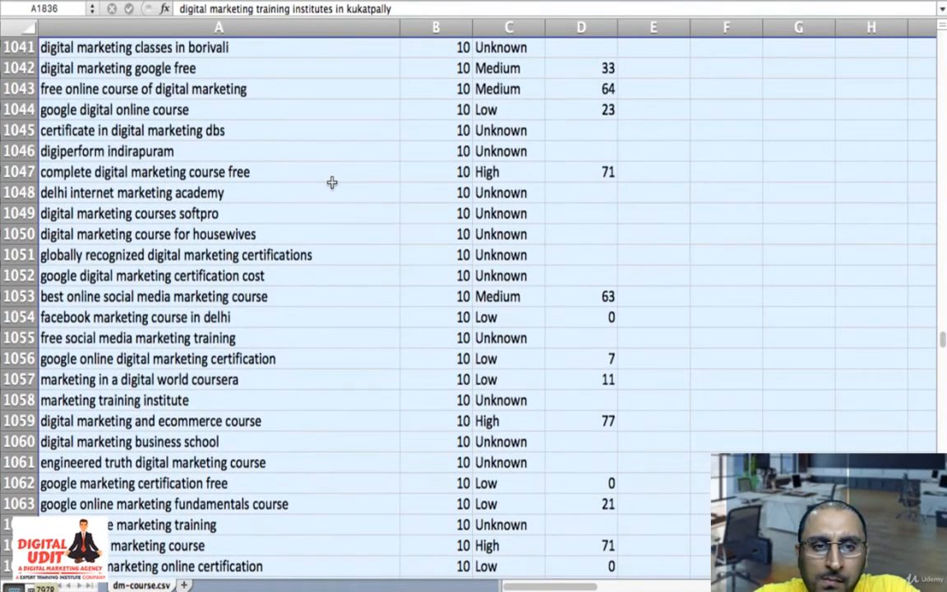
pyautogui.scroll(5, 332, 182)
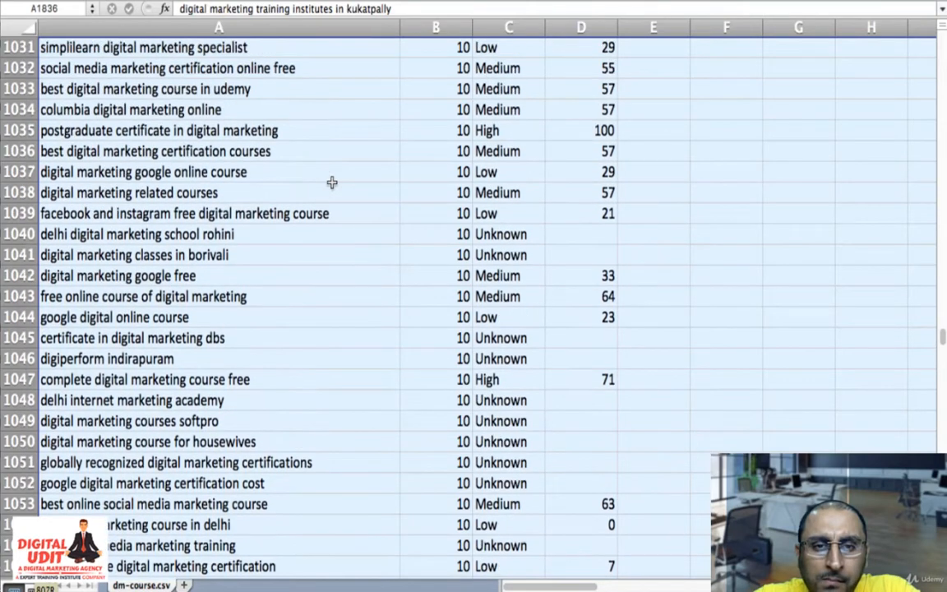
pyautogui.scroll(9, 331, 182)
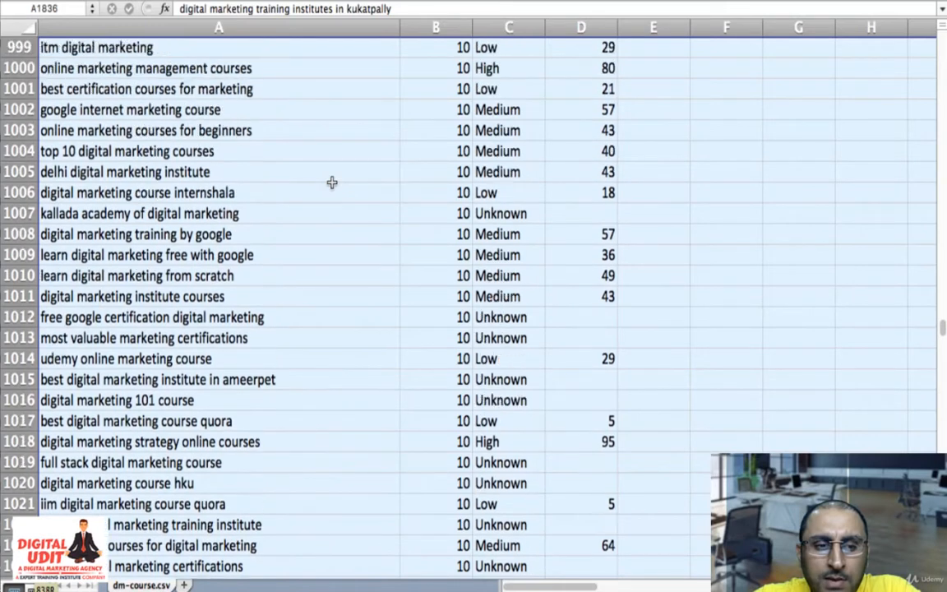
pyautogui.scroll(6, 331, 182)
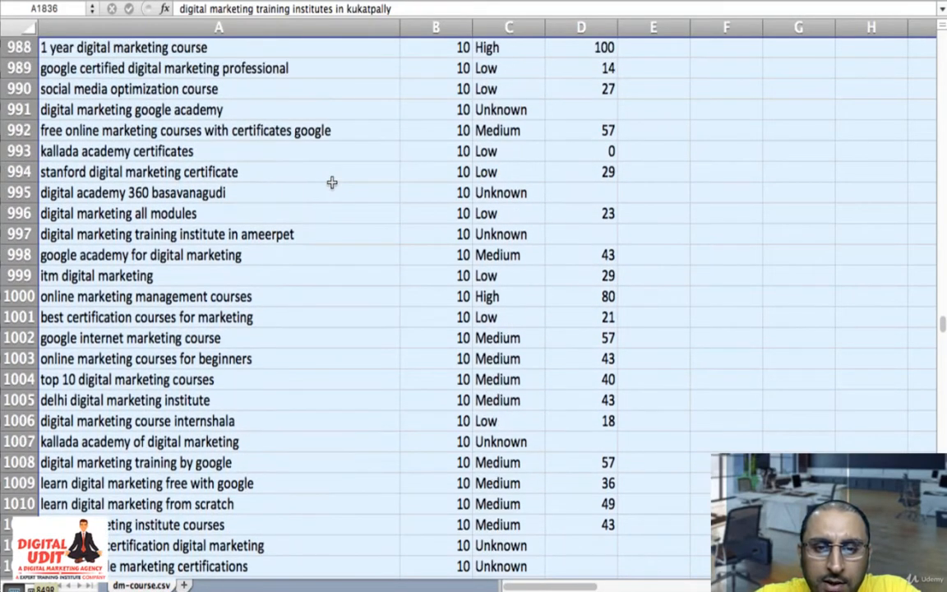
pyautogui.scroll(6, 332, 182)
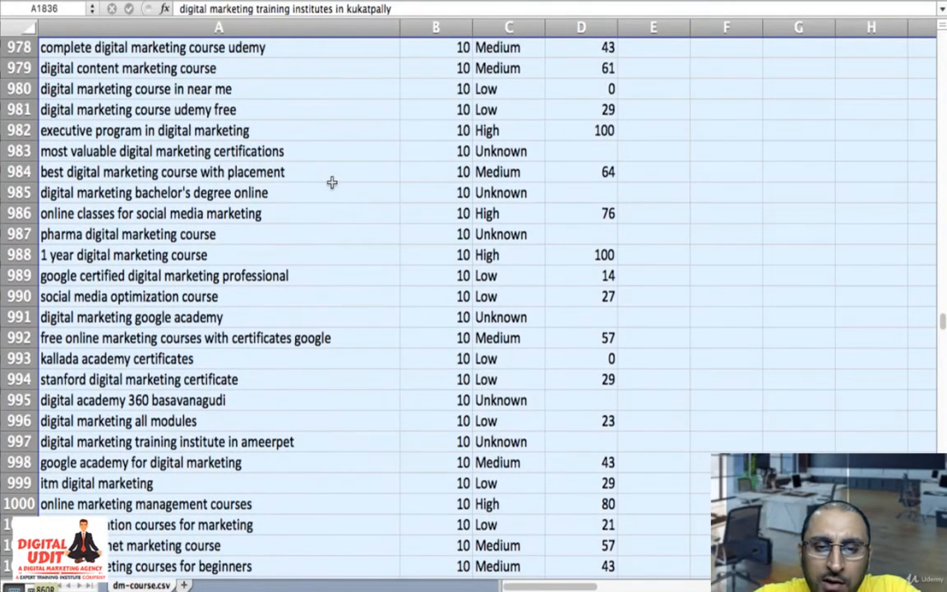
pyautogui.scroll(6, 331, 182)
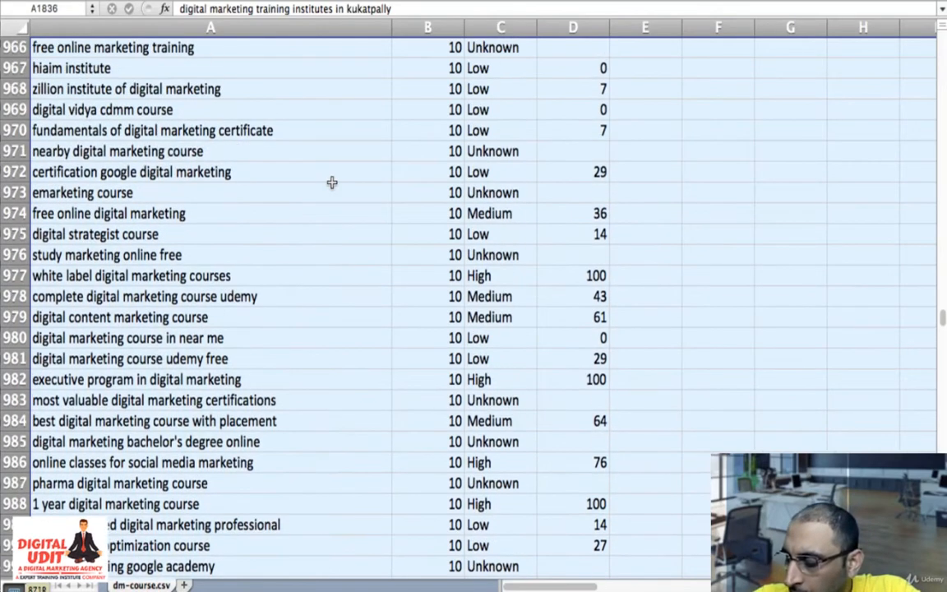
pyautogui.scroll(6, 331, 182)
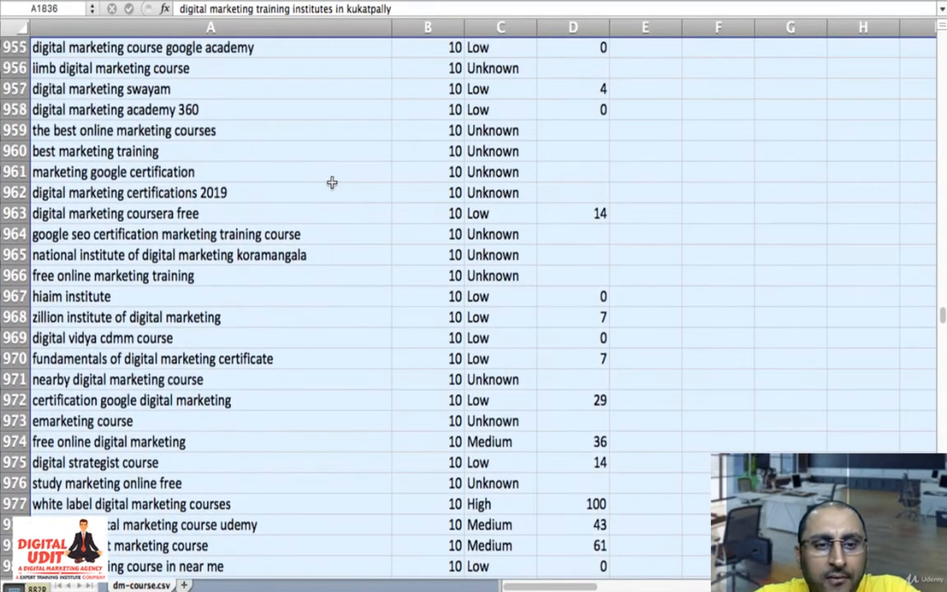
pyautogui.scroll(7, 331, 182)
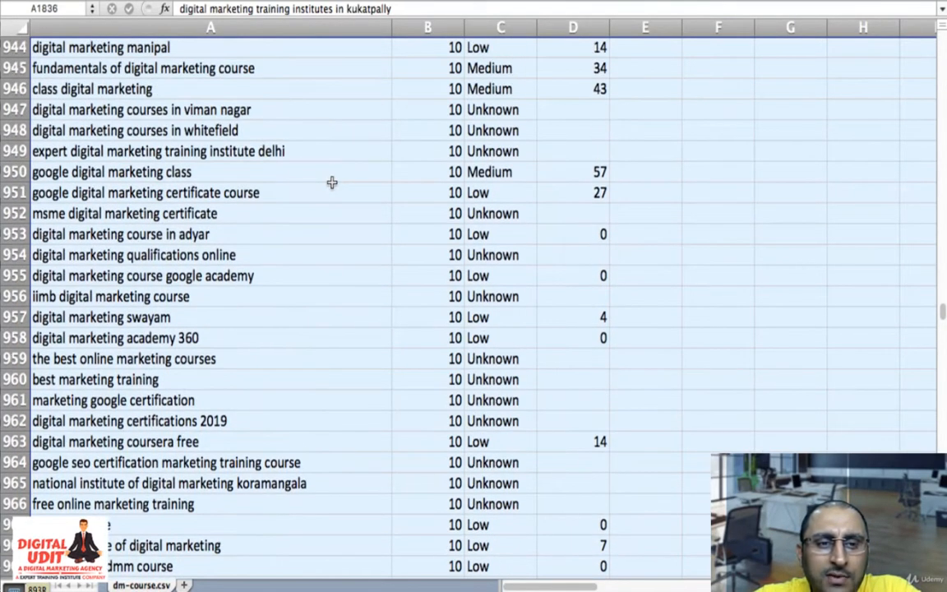
pyautogui.scroll(15, 331, 181)
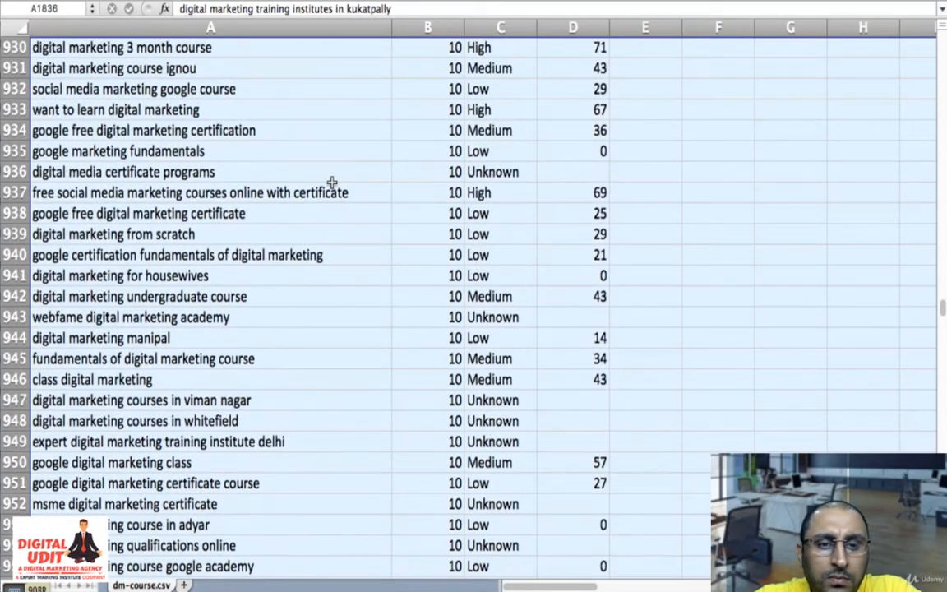
pyautogui.scroll(6, 331, 181)
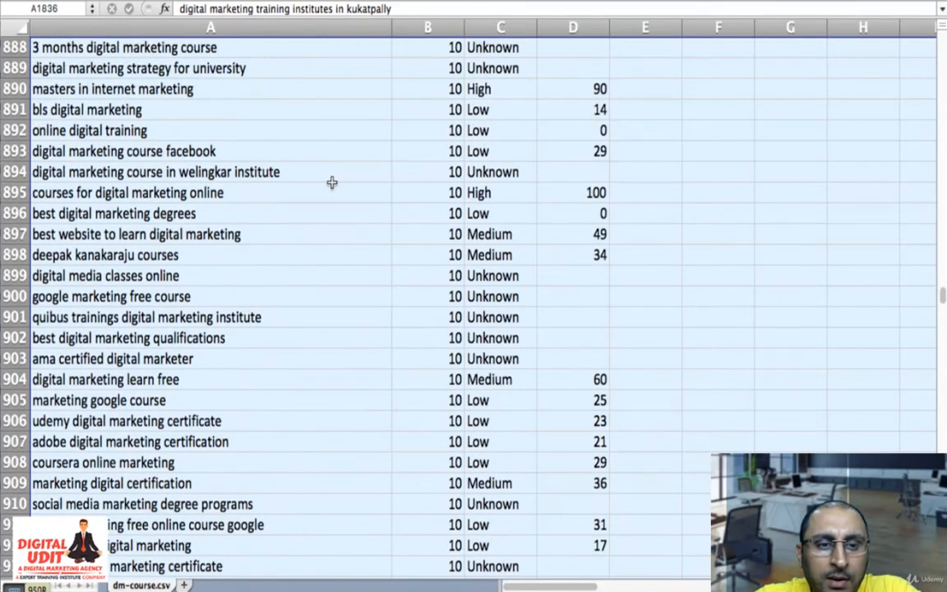
pyautogui.scroll(2, 331, 181)
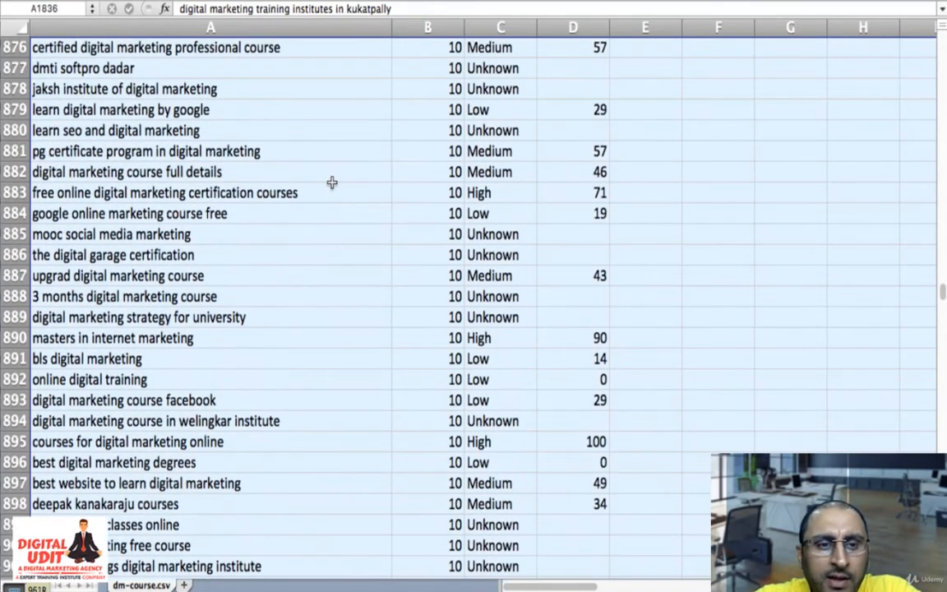
pyautogui.scroll(6, 331, 182)
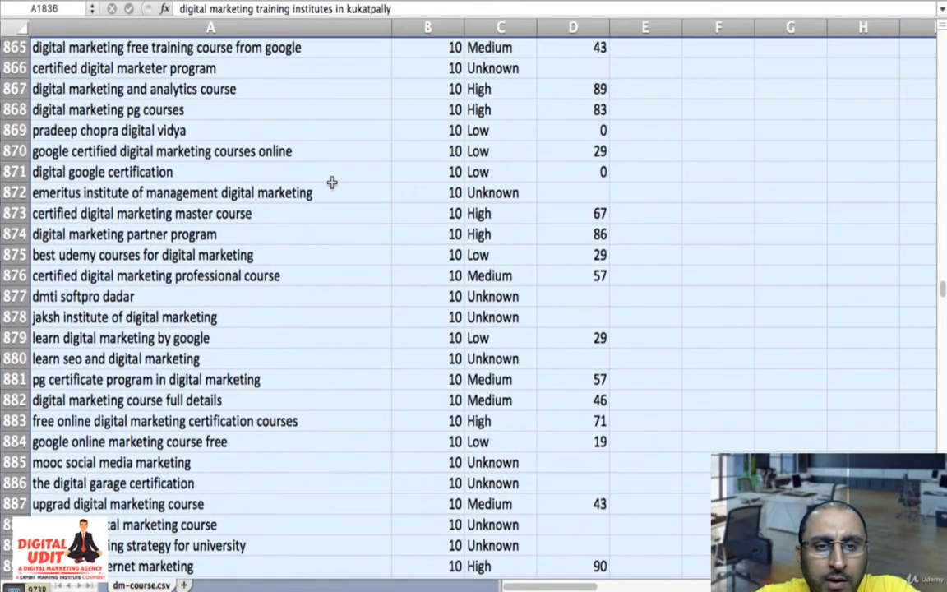
pyautogui.scroll(6, 331, 182)
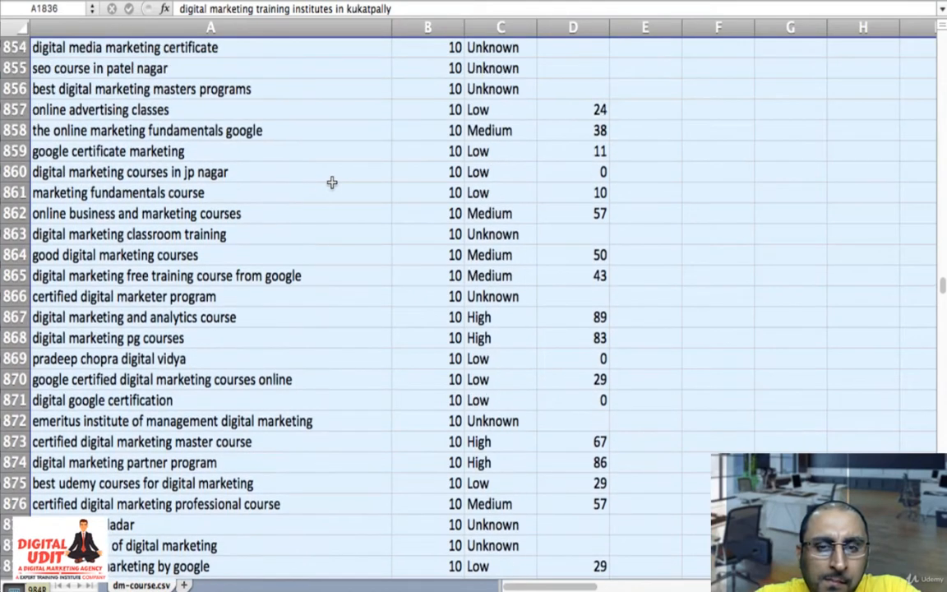
# - Extend the row selection upward from row 854 through the remaining 10-search keywords to row 315, "best digital marketing institute in dwarka mor"
pyautogui.scroll(5, 331, 181)
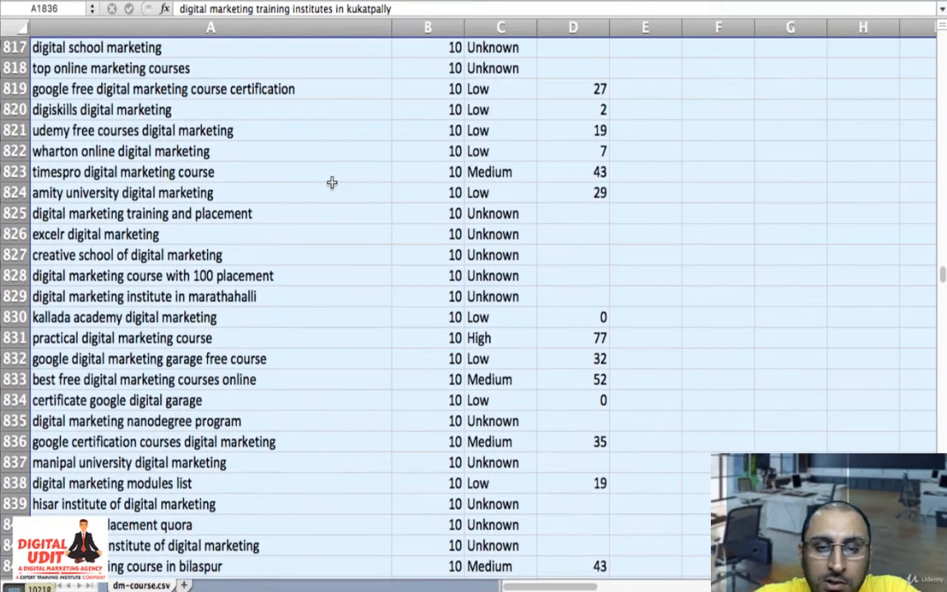
pyautogui.scroll(5, 331, 182)
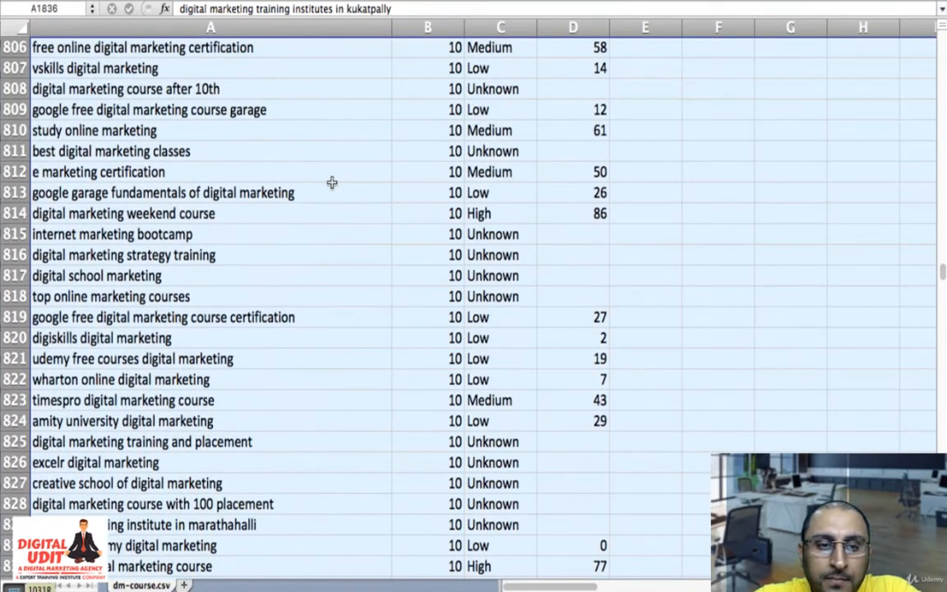
pyautogui.scroll(6, 331, 182)
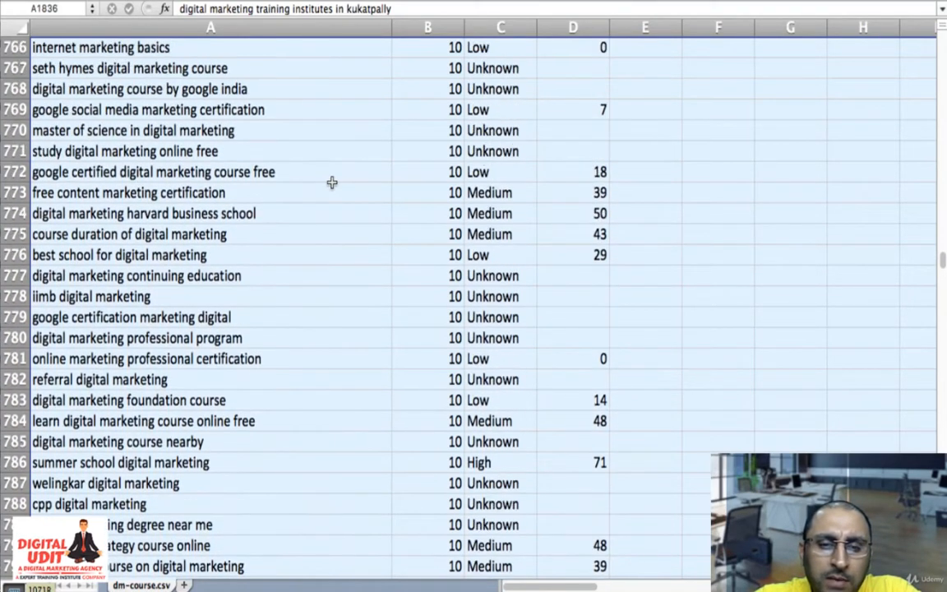
pyautogui.scroll(5, 331, 181)
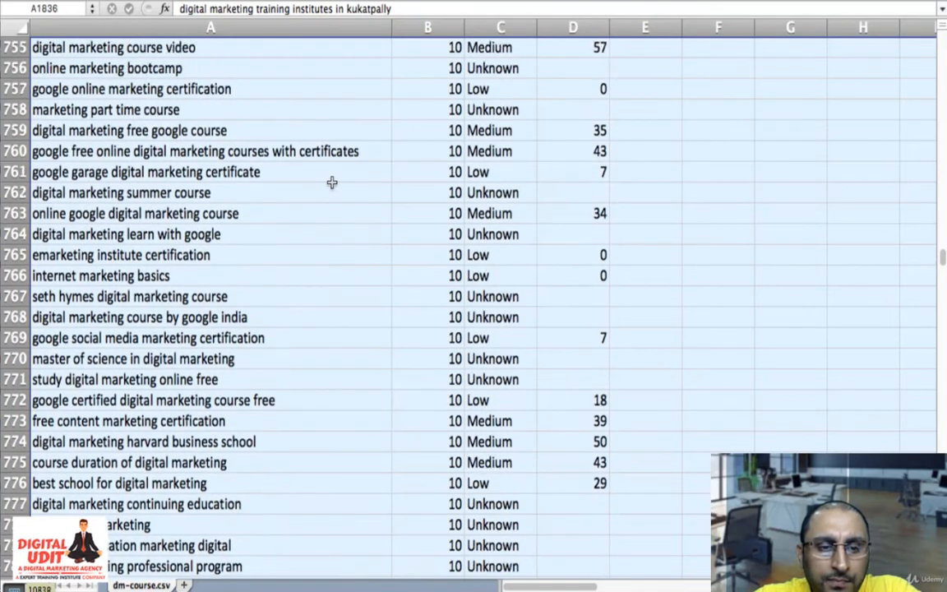
pyautogui.scroll(6, 331, 181)
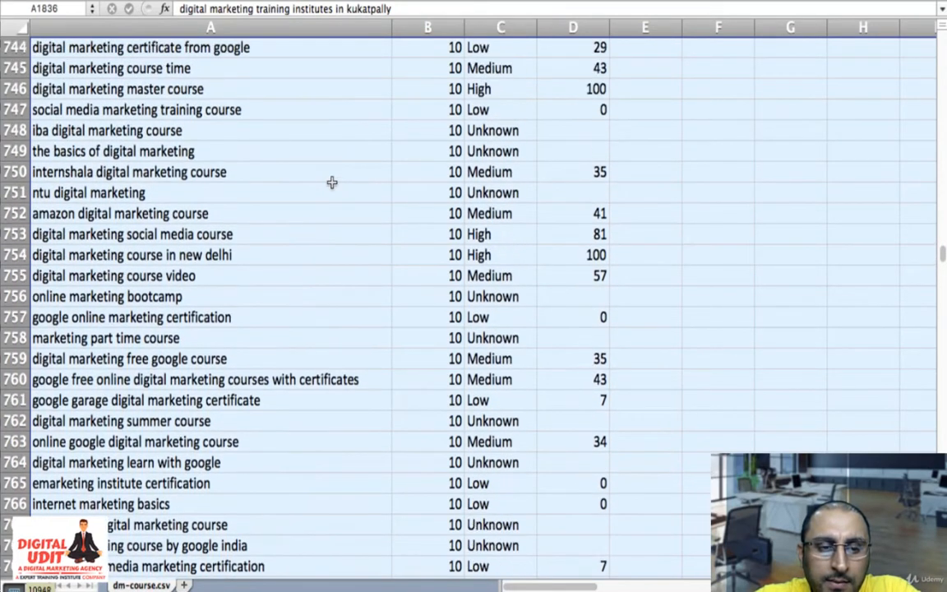
pyautogui.scroll(3, 331, 182)
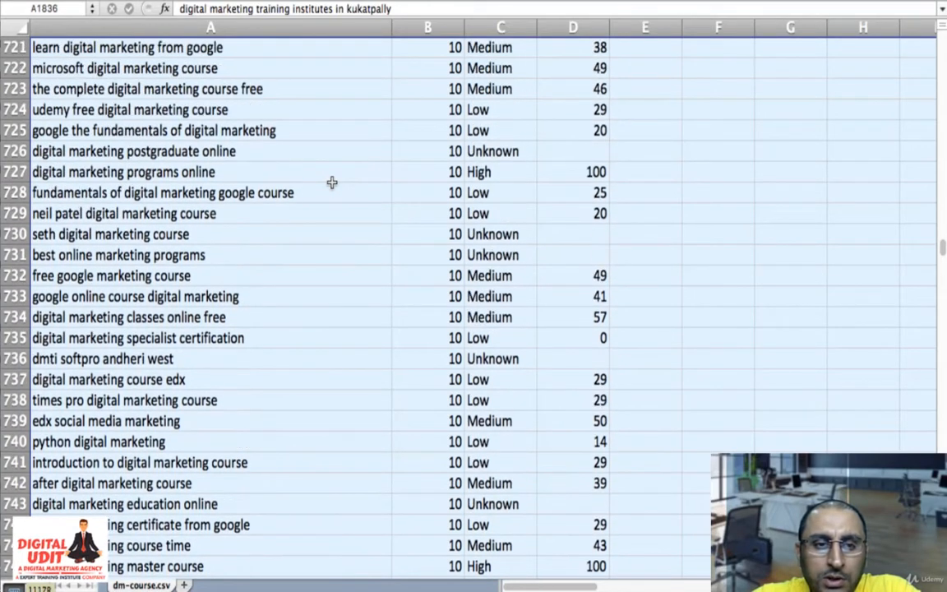
pyautogui.scroll(6, 331, 182)
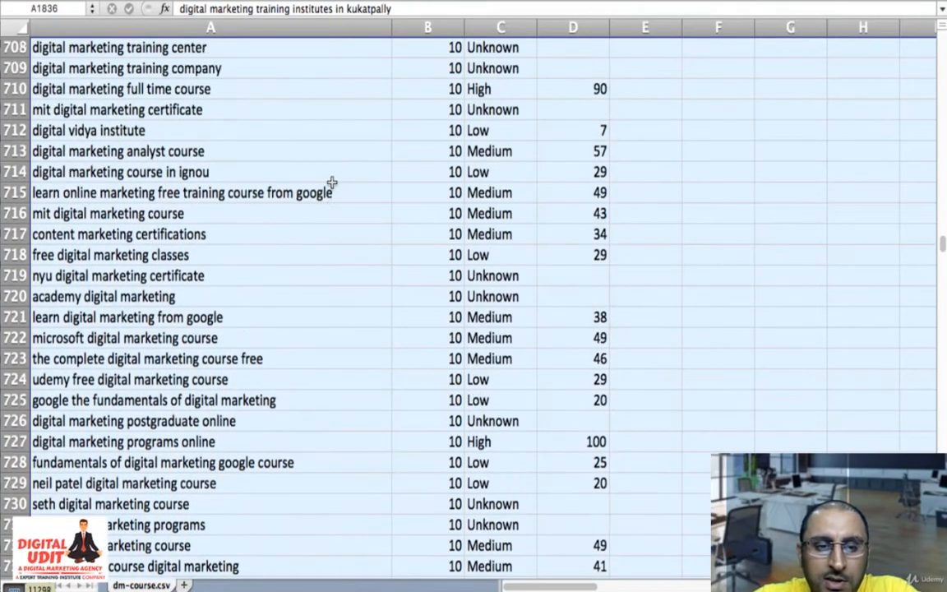
pyautogui.scroll(6, 331, 181)
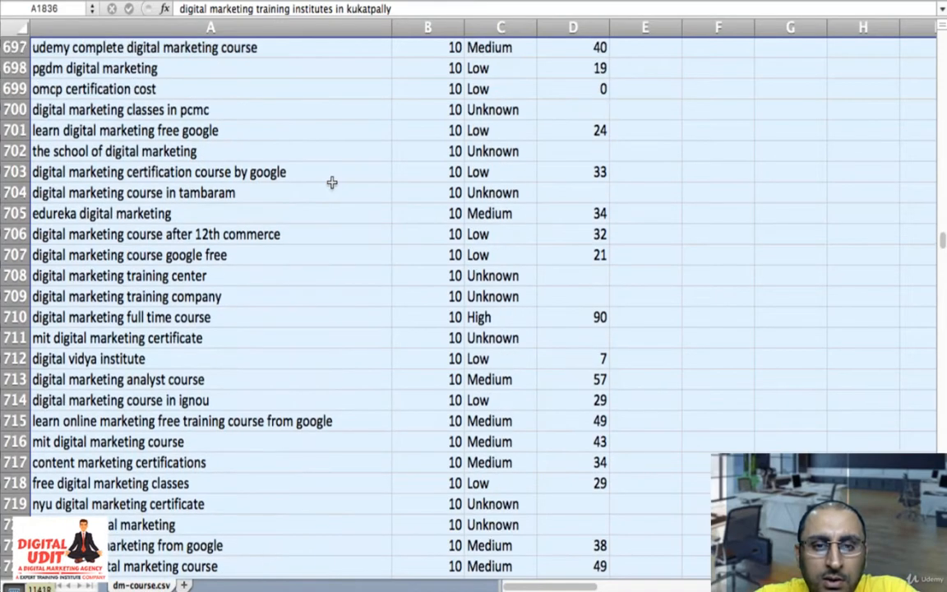
pyautogui.scroll(3, 331, 182)
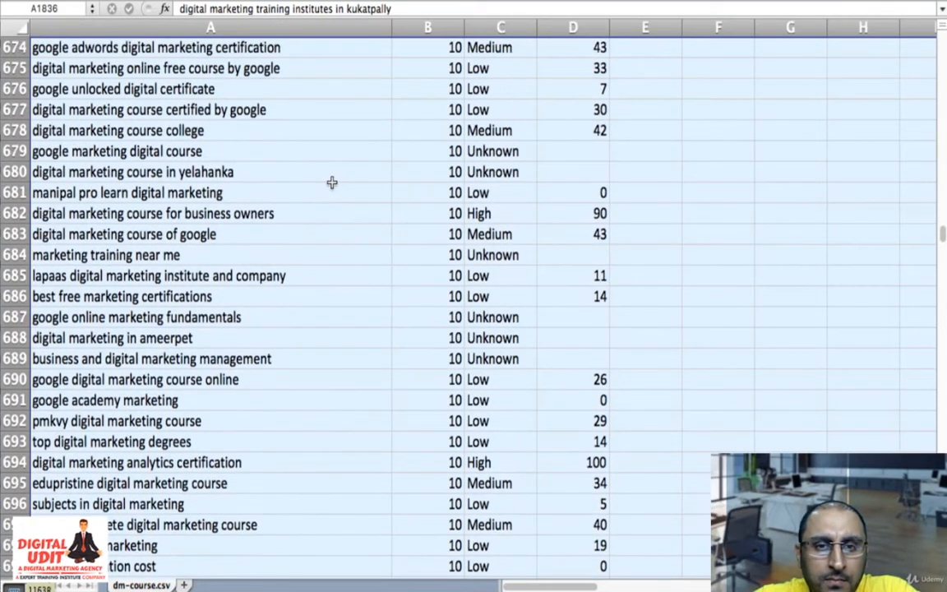
pyautogui.scroll(6, 331, 182)
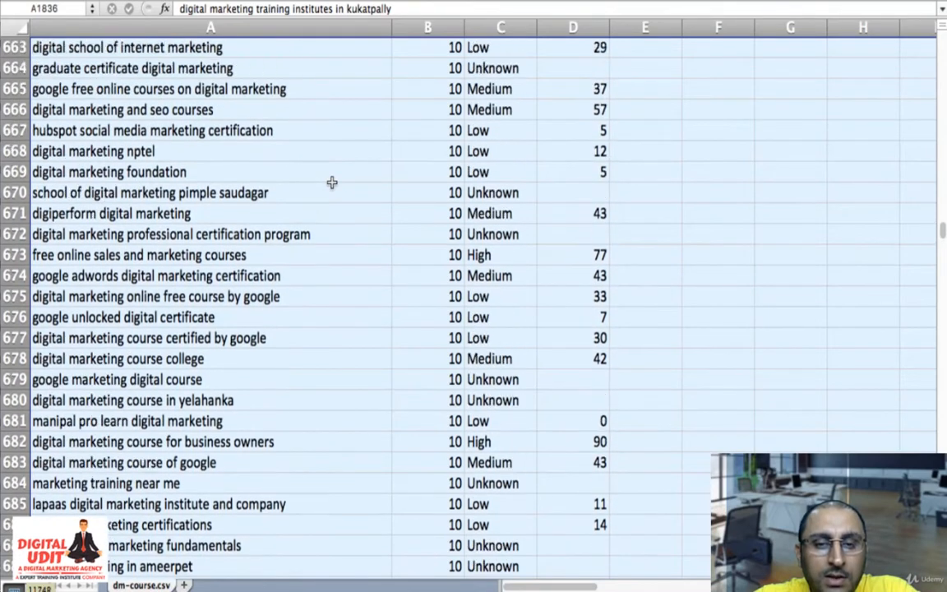
pyautogui.scroll(6, 331, 182)
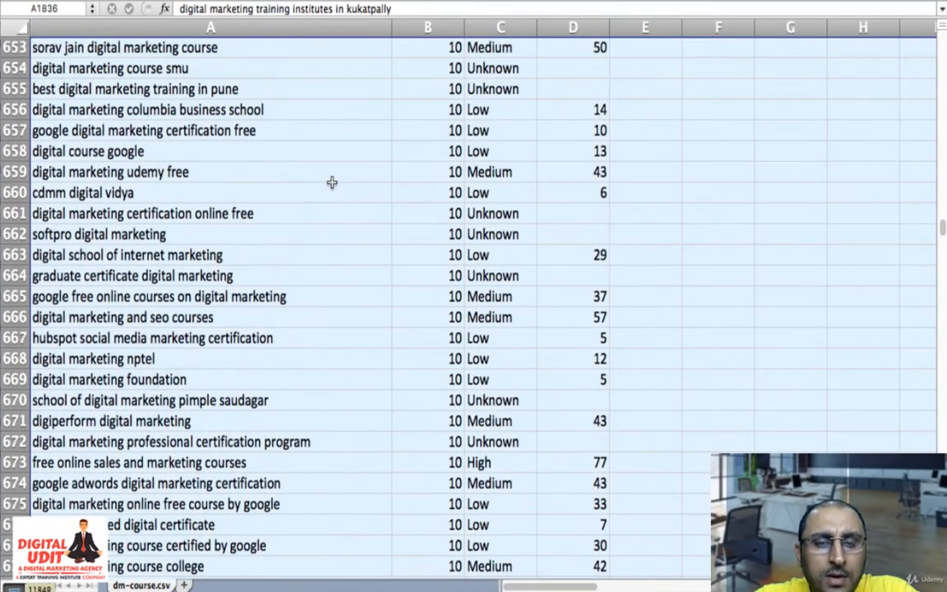
pyautogui.scroll(3, 331, 182)
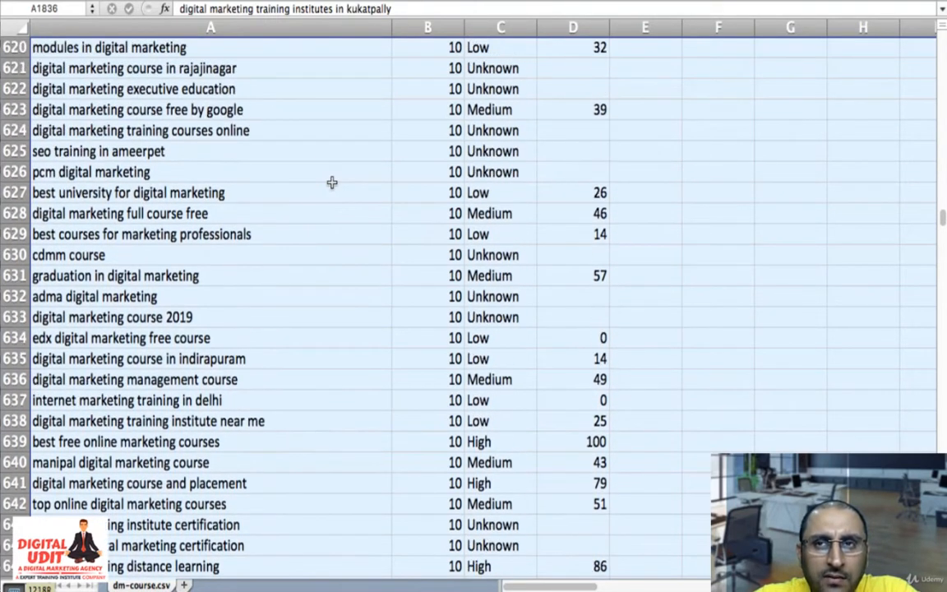
pyautogui.scroll(5, 331, 181)
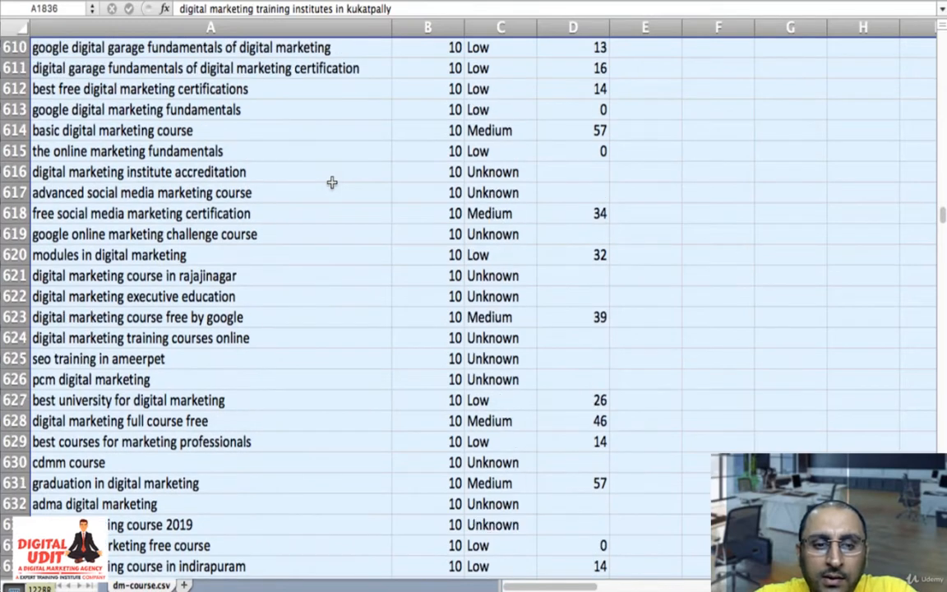
pyautogui.scroll(5, 331, 182)
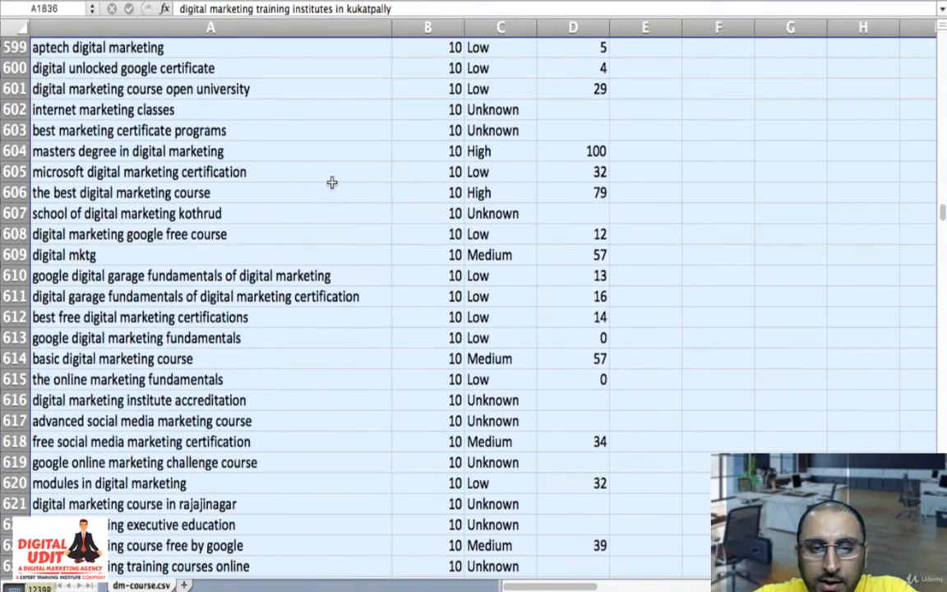
pyautogui.scroll(10, 331, 182)
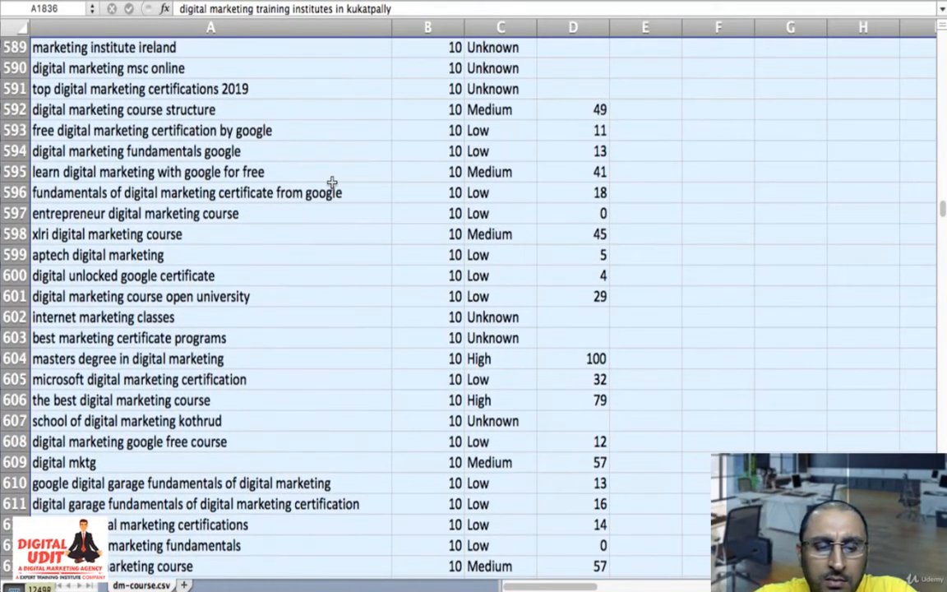
pyautogui.scroll(20, 332, 182)
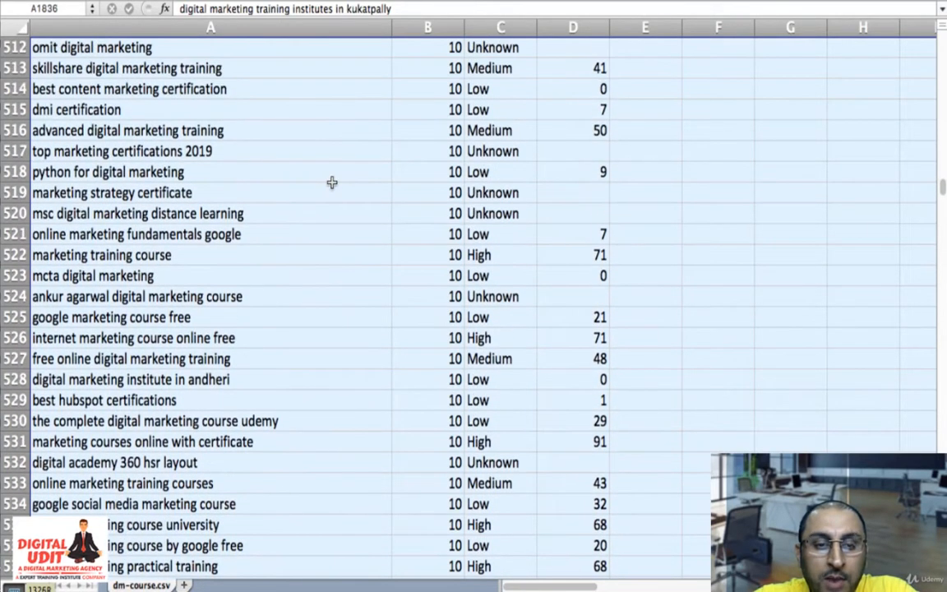
pyautogui.scroll(5, 331, 181)
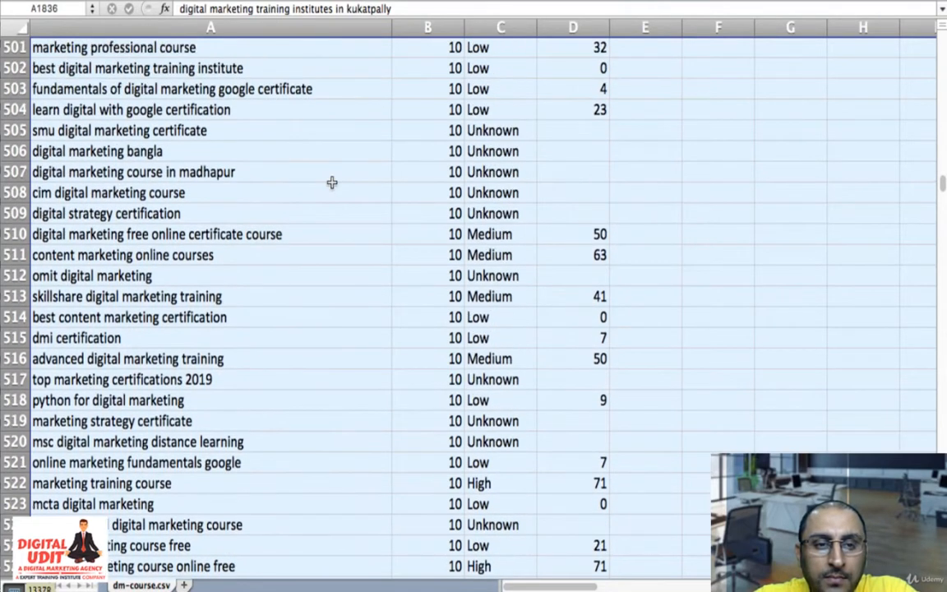
pyautogui.scroll(5, 331, 182)
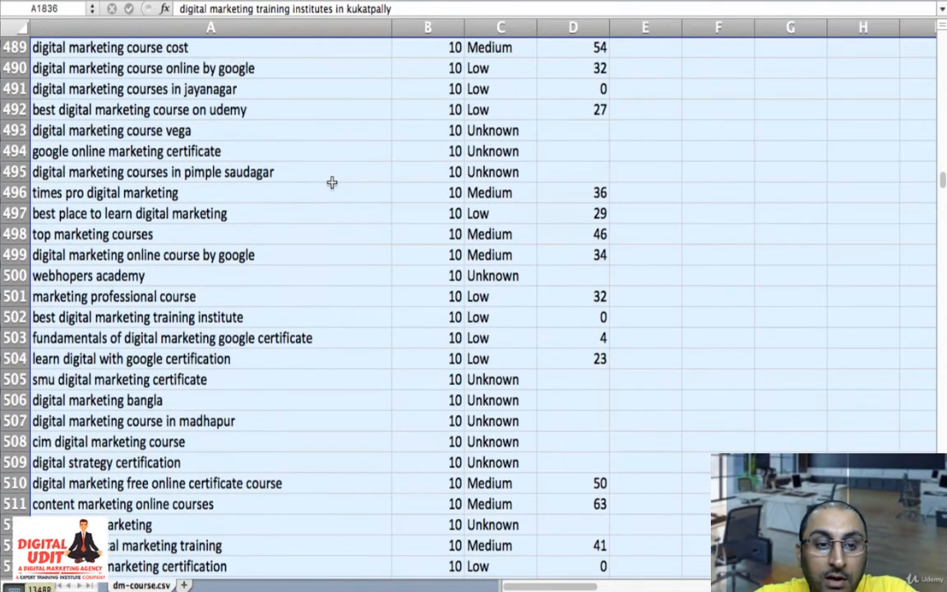
pyautogui.scroll(20, 331, 182)
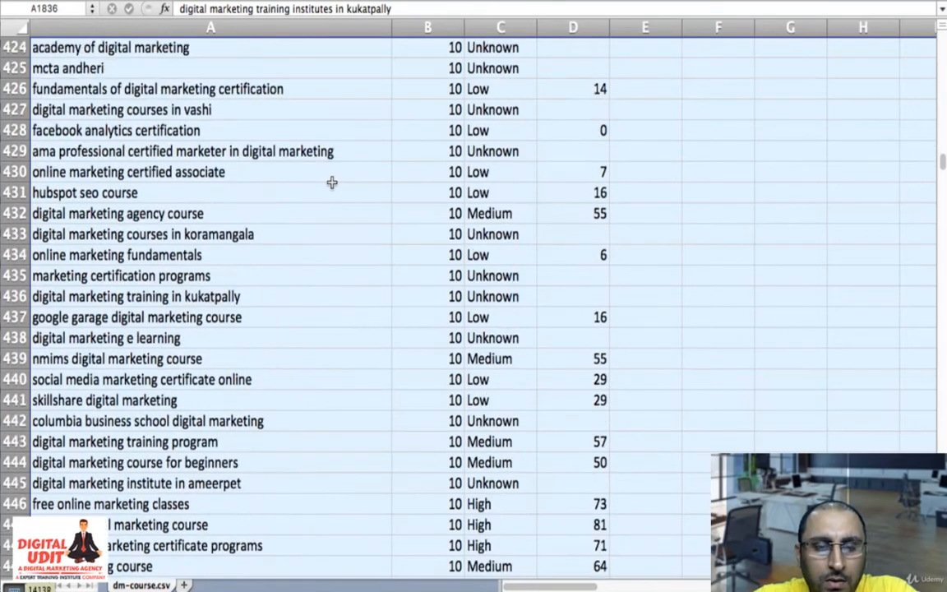
pyautogui.scroll(5, 332, 181)
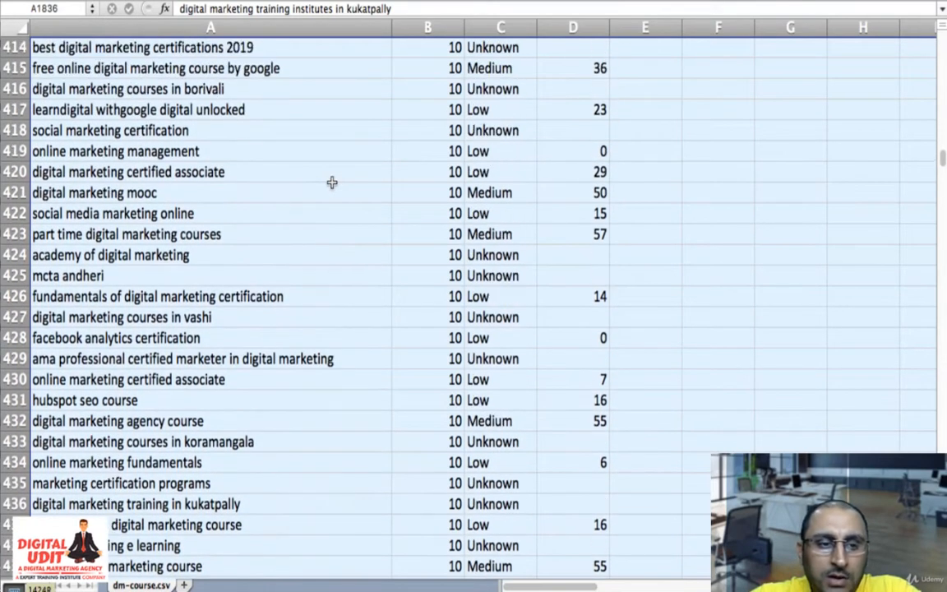
pyautogui.scroll(2, 331, 181)
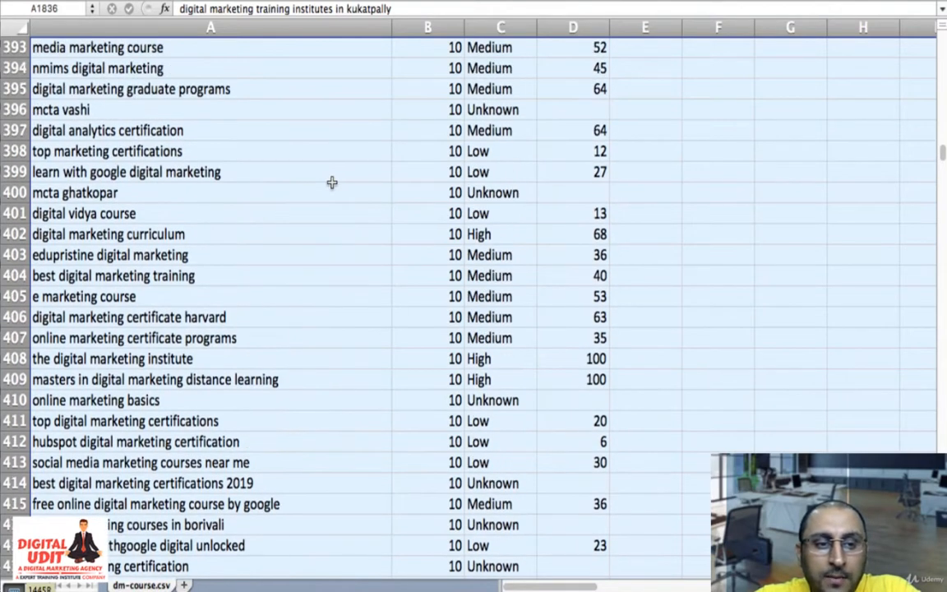
pyautogui.scroll(17, 331, 181)
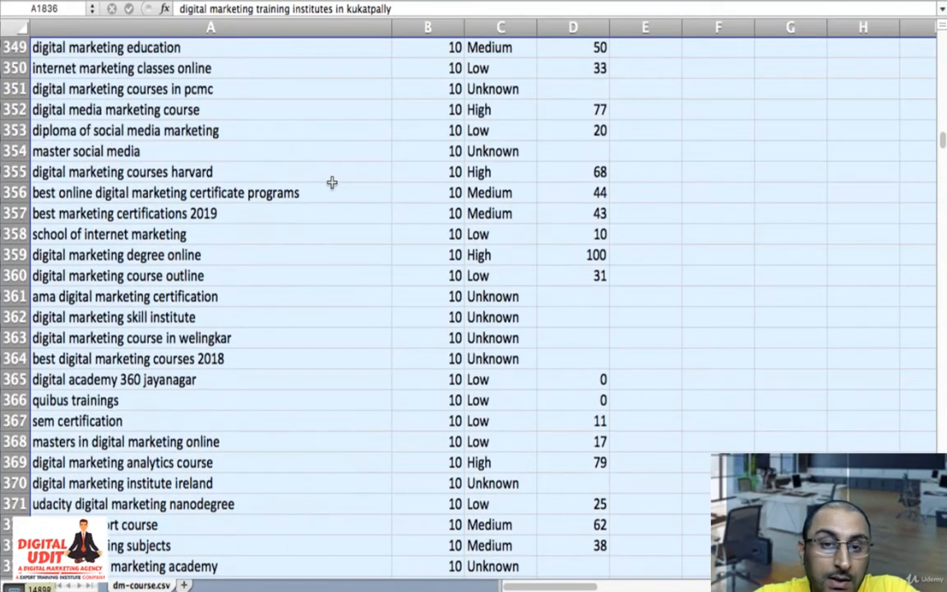
pyautogui.scroll(6, 332, 182)
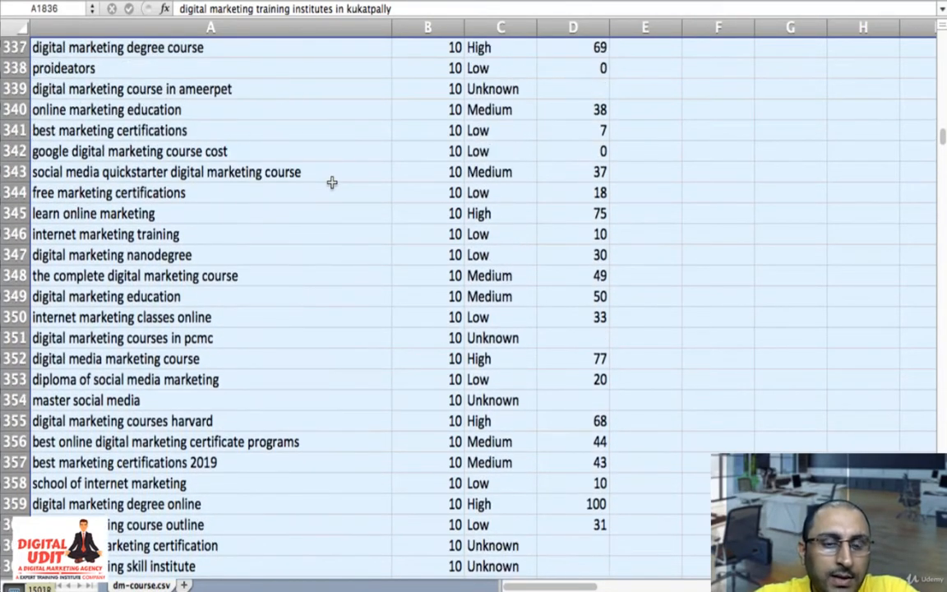
pyautogui.scroll(6, 331, 182)
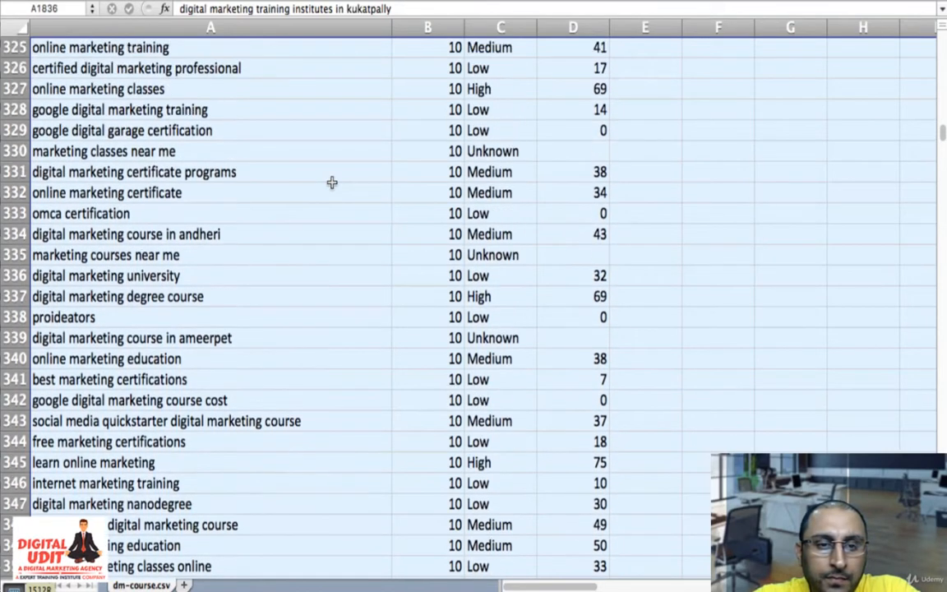
pyautogui.scroll(4, 331, 182)
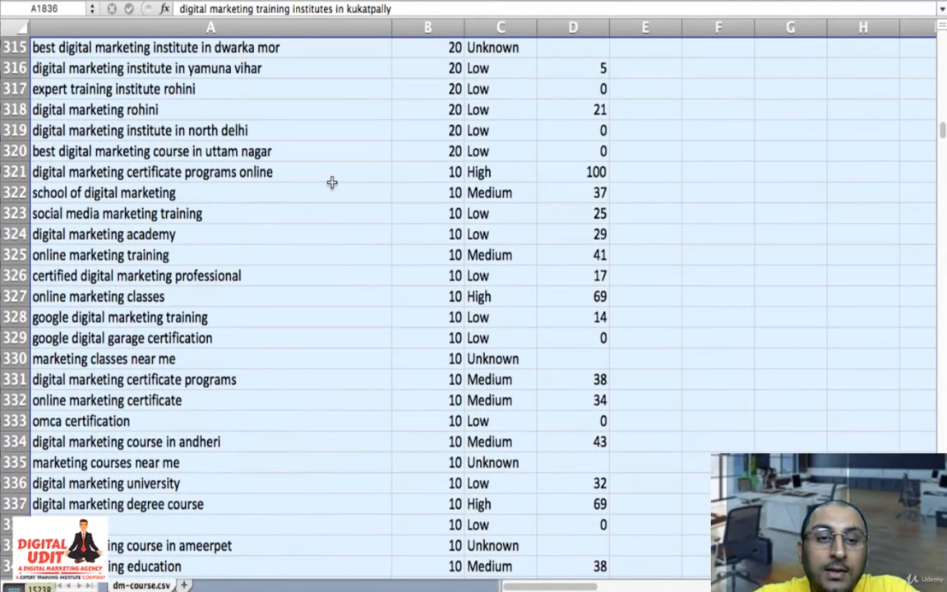
# - Extend the row selection upward from row 315 through the 20-search keywords to row 229, "best social media marketing courses"
pyautogui.scroll(3, 331, 181)
pyautogui.scroll(6, 331, 182)
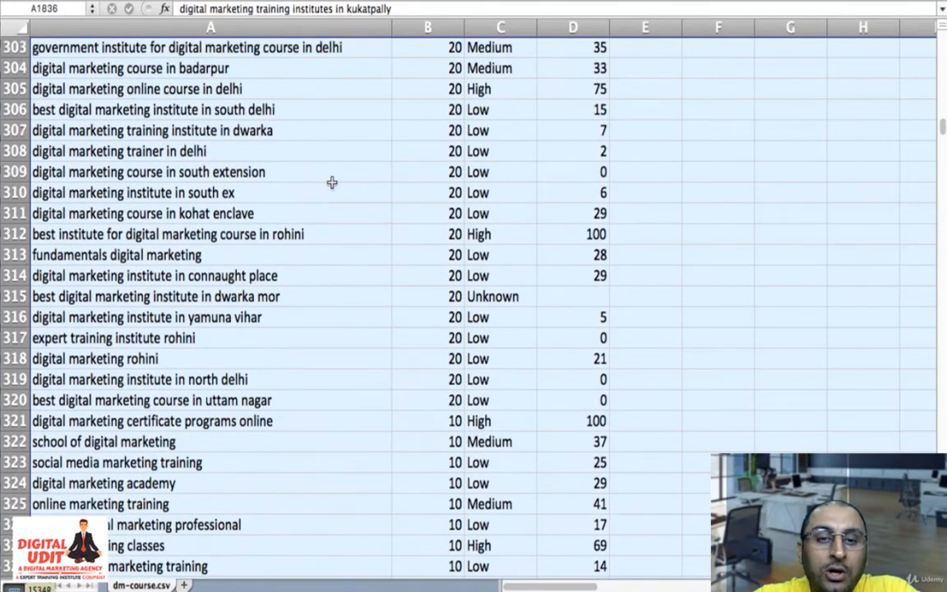
pyautogui.scroll(6, 331, 182)
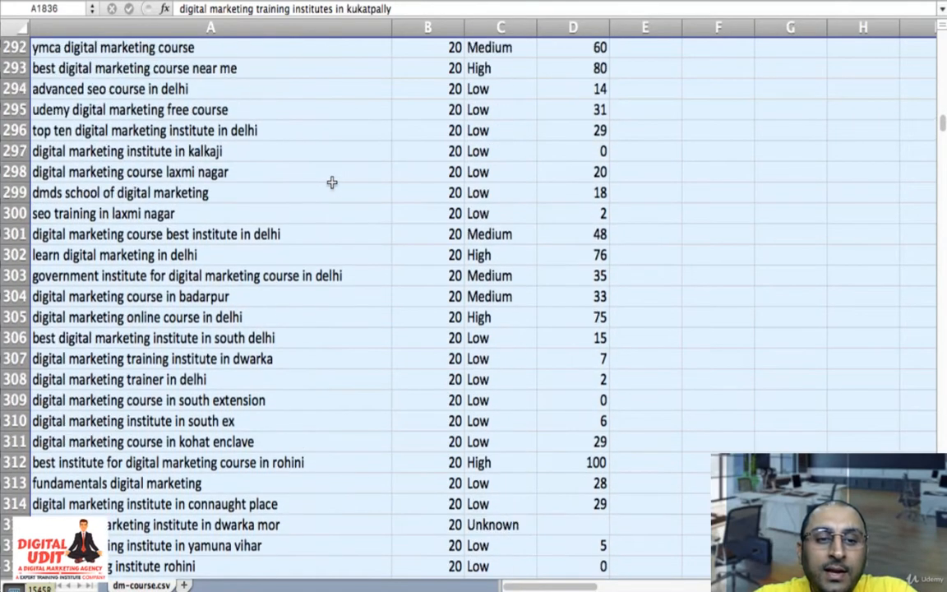
pyautogui.scroll(15, 331, 182)
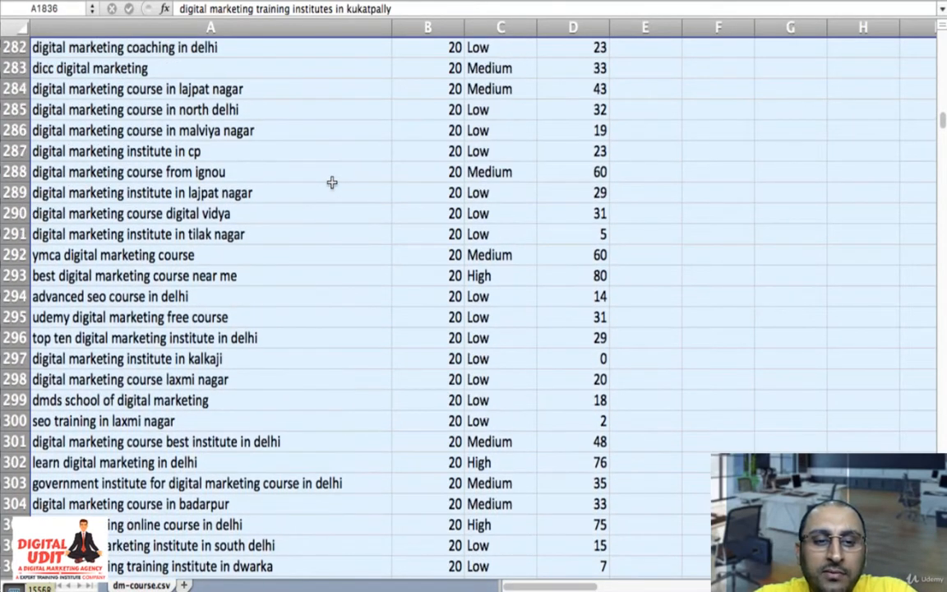
pyautogui.scroll(15, 331, 182)
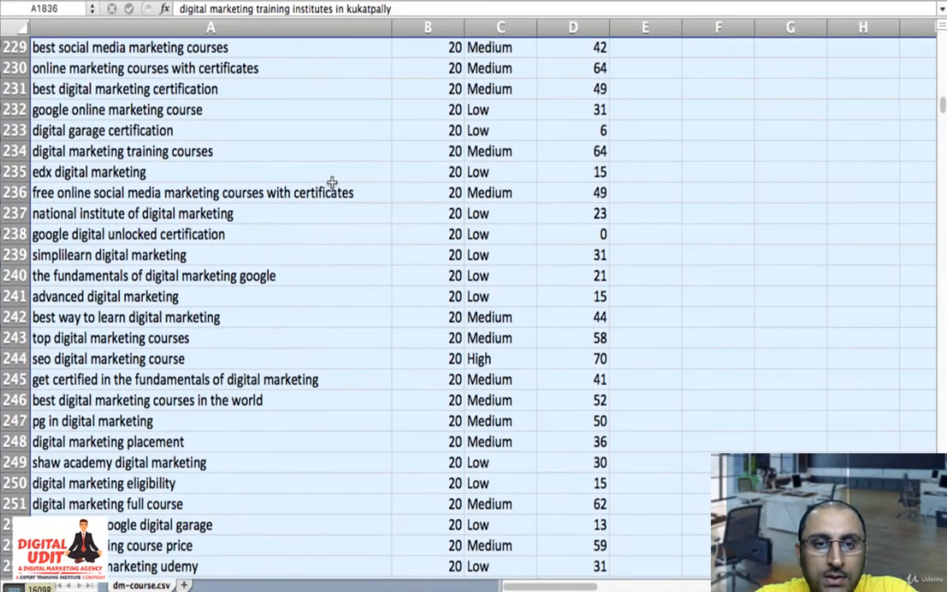
# - Extend the row selection upward from row 229 through the 30-, 40- and 50-search keywords to row 112, "google certified digital marketing course"
pyautogui.scroll(5, 331, 182)
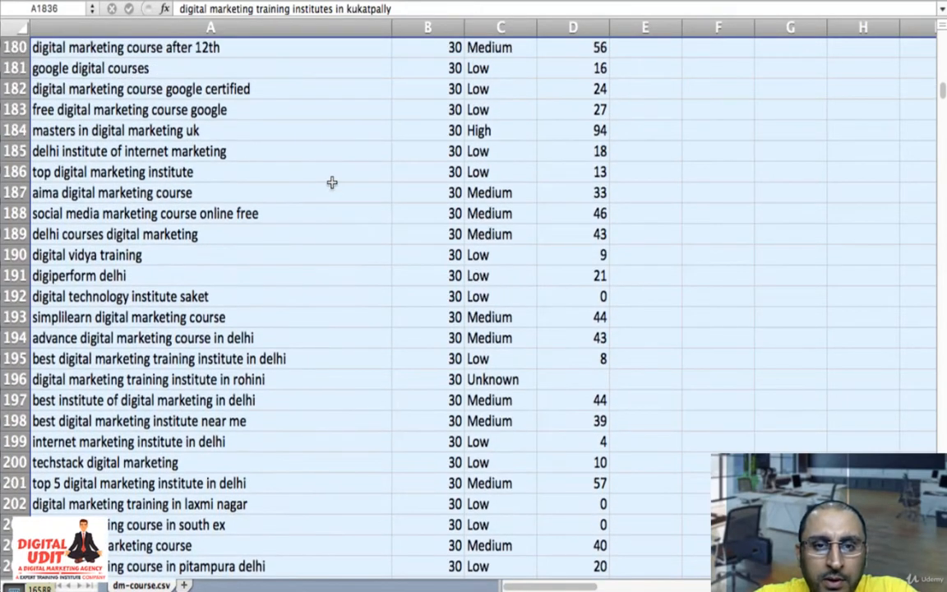
pyautogui.scroll(4, 331, 182)
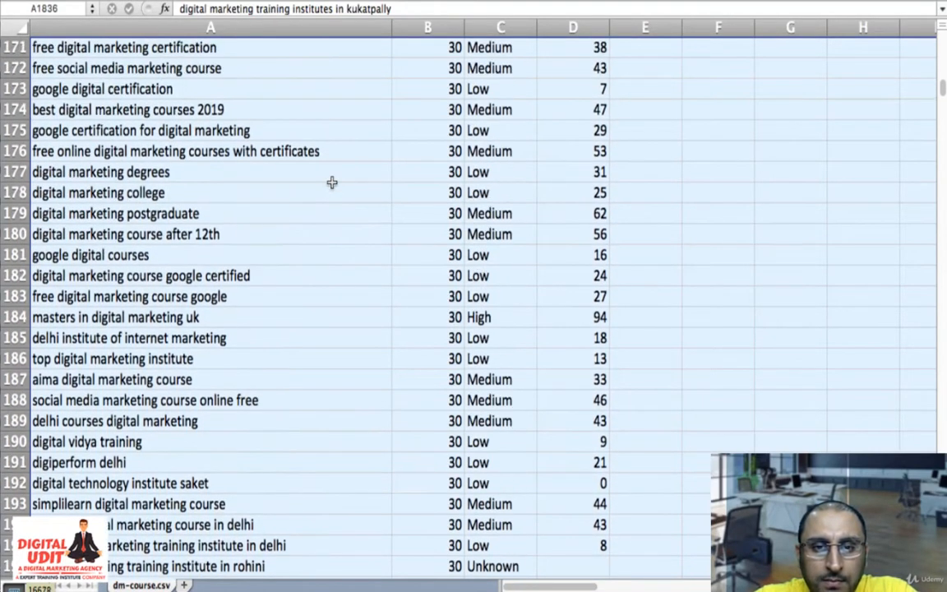
pyautogui.scroll(4, 331, 181)
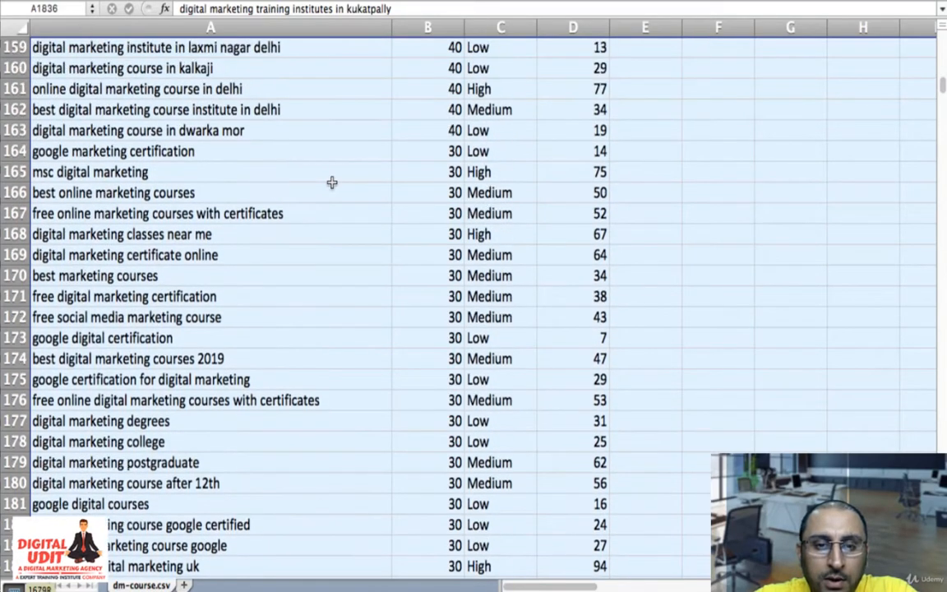
pyautogui.scroll(4, 331, 182)
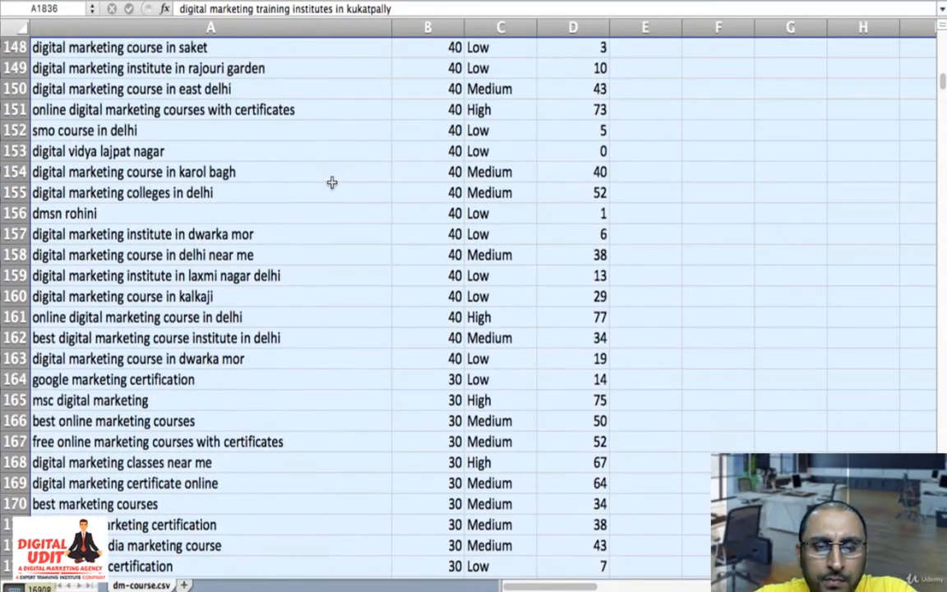
pyautogui.scroll(4, 331, 182)
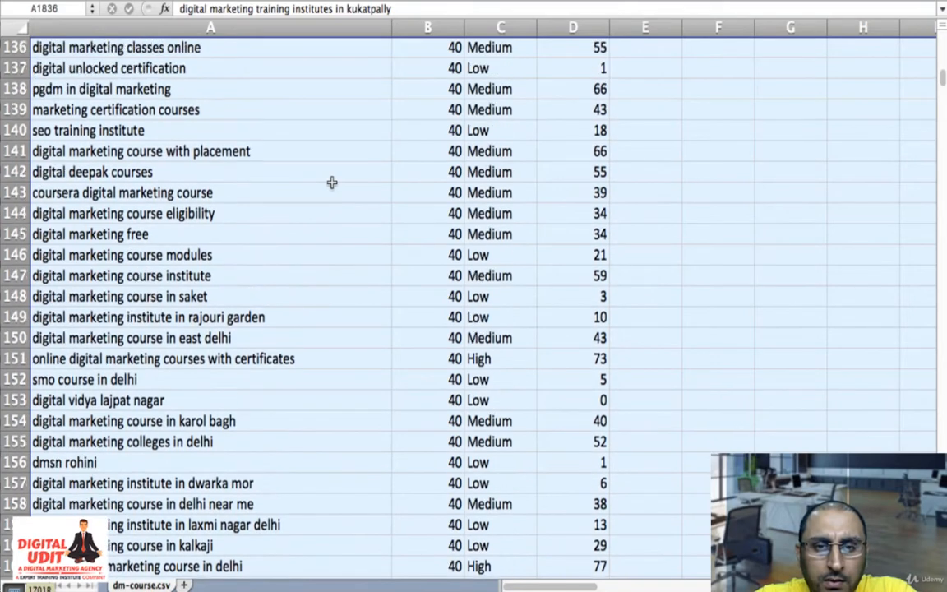
pyautogui.scroll(4, 331, 181)
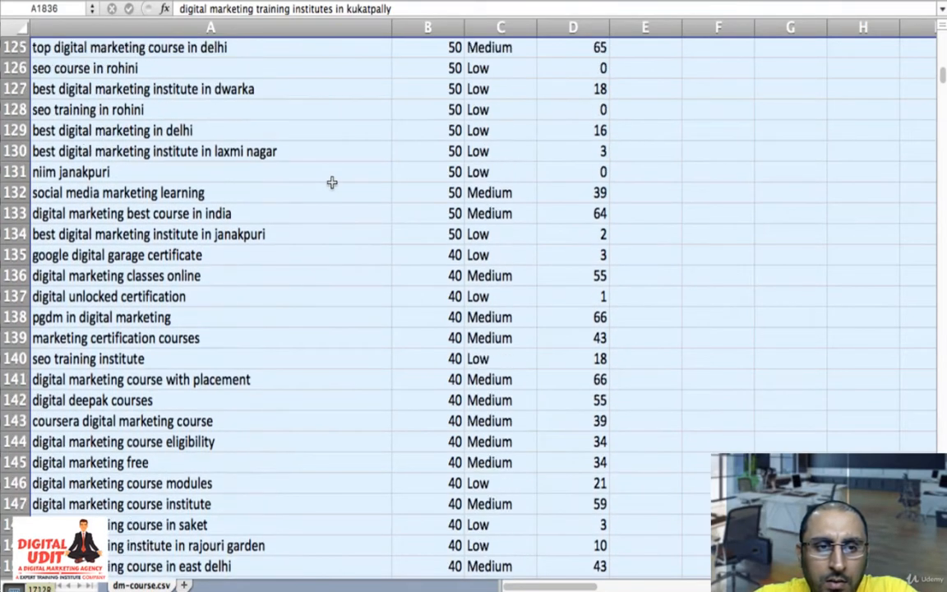
pyautogui.scroll(2, 331, 182)
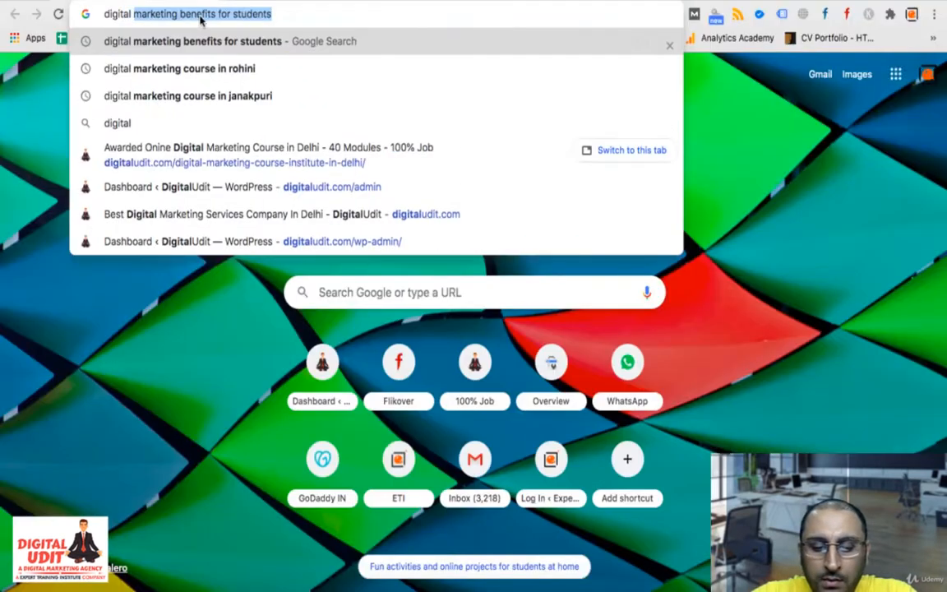
# - Switch to the browser, enter "digital marketing course in delhi" in a new search and choose the suggestion "digital marketing course in delhi with placement"
pyautogui.write('ma')
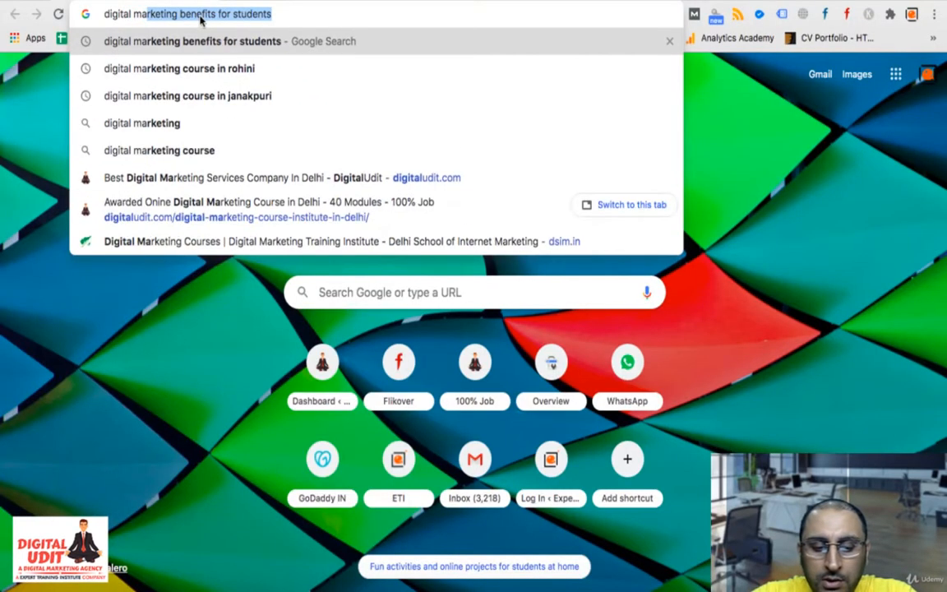
pyautogui.write('rketing ')
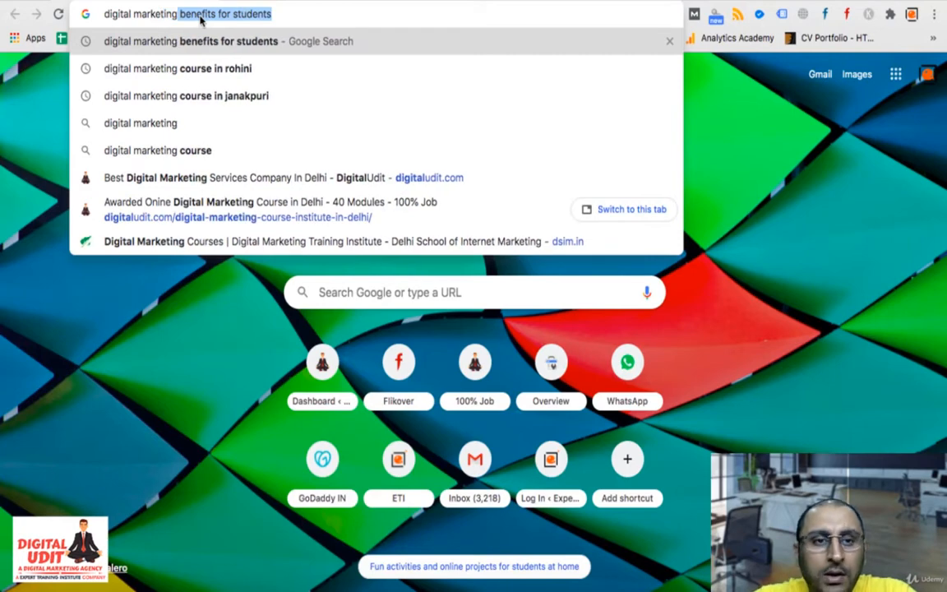
pyautogui.write('b')
pyautogui.press('BackSpace')
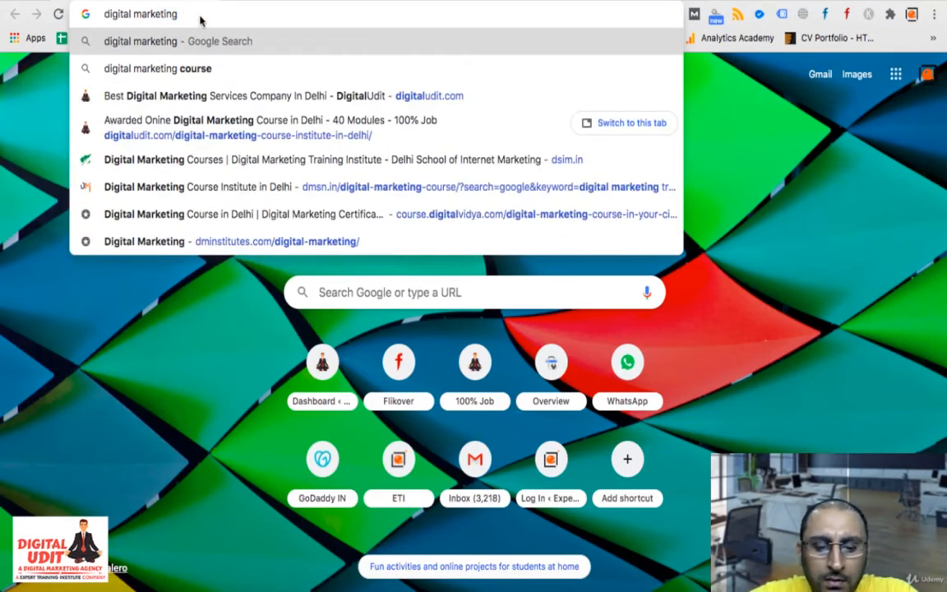
pyautogui.write('course')
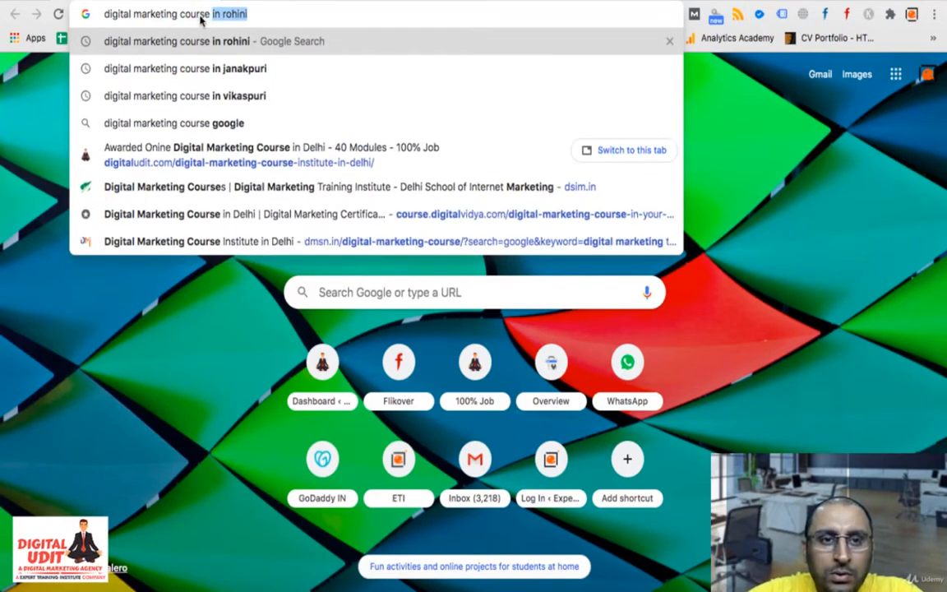
pyautogui.write('  in d')
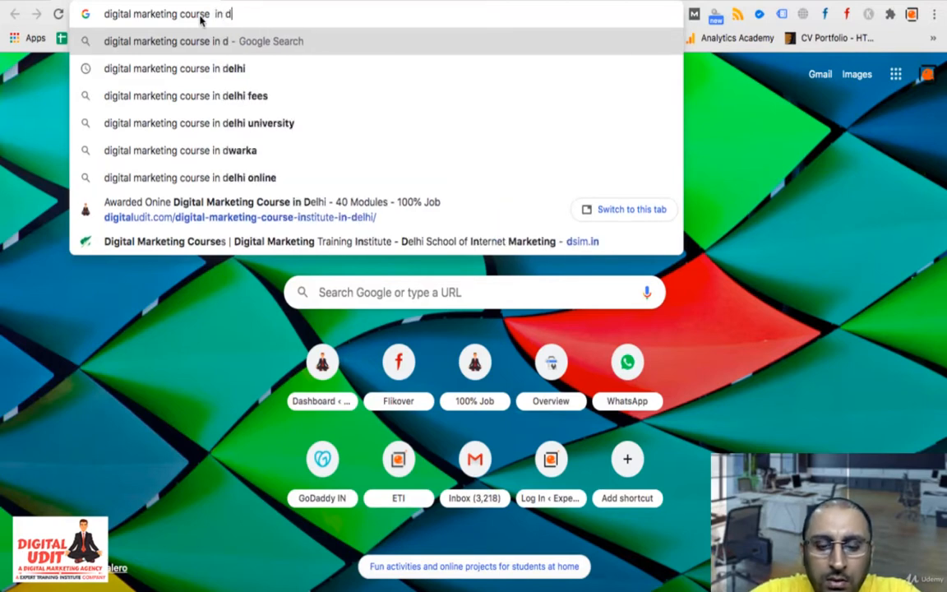
pyautogui.write('elhi')
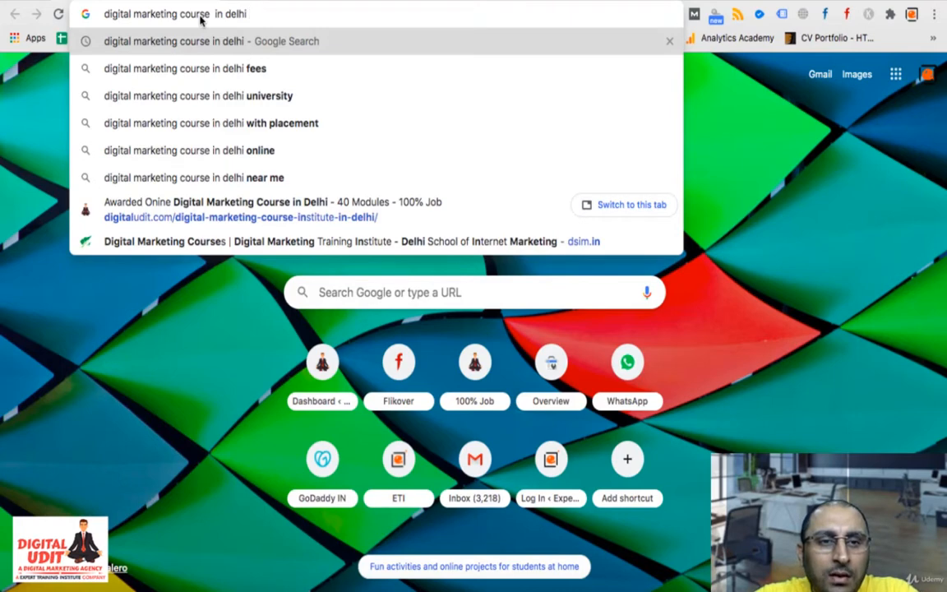
pyautogui.press('Down')
pyautogui.press('Down')
pyautogui.press('Down')
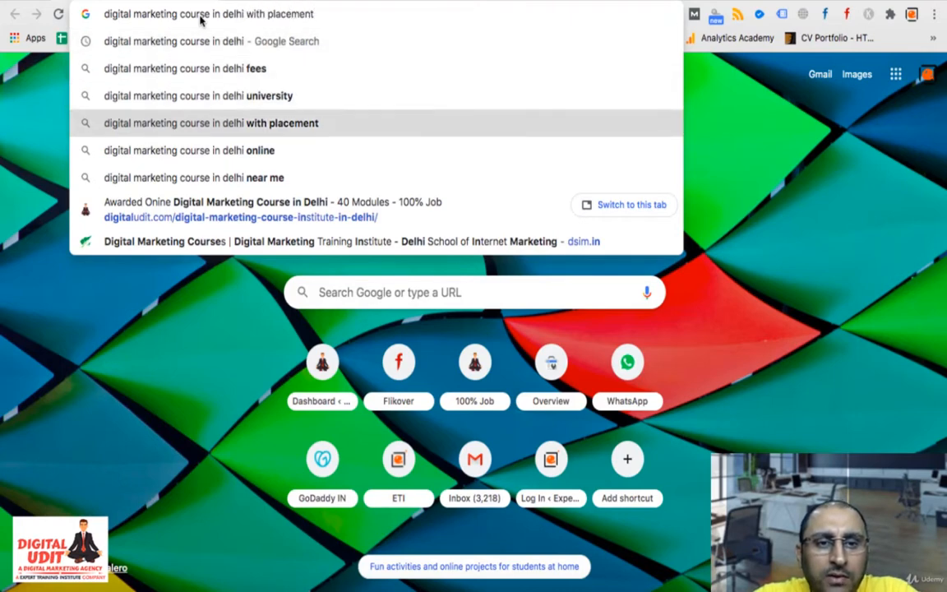
pyautogui.press('Return')
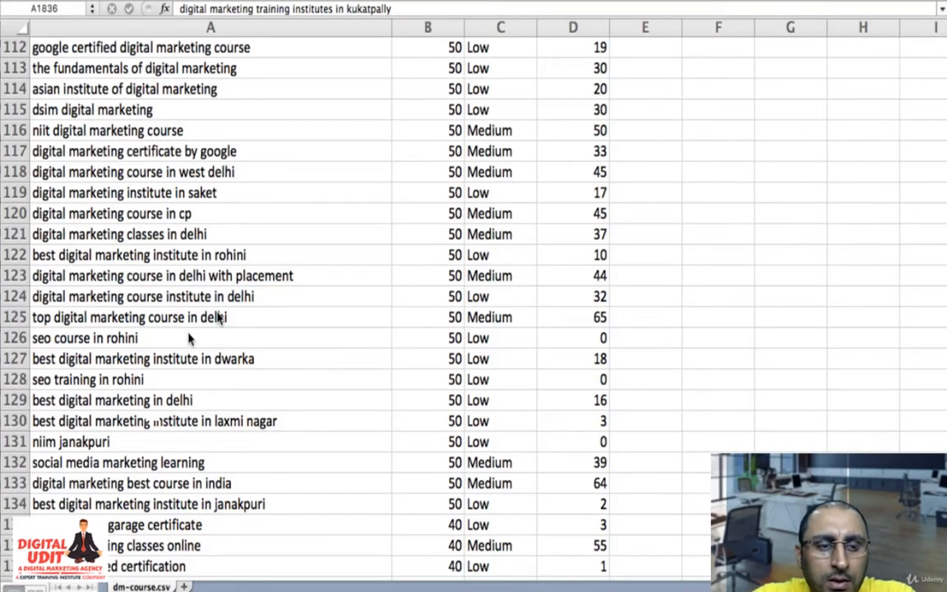
# - Return to the keyword spreadsheet and shrink the row selection from its upper end to begin at row 122, "best digital marketing institute in rohini"
pyautogui.scroll(-10, 150, 409)
pyautogui.scroll(-12, 150, 408)
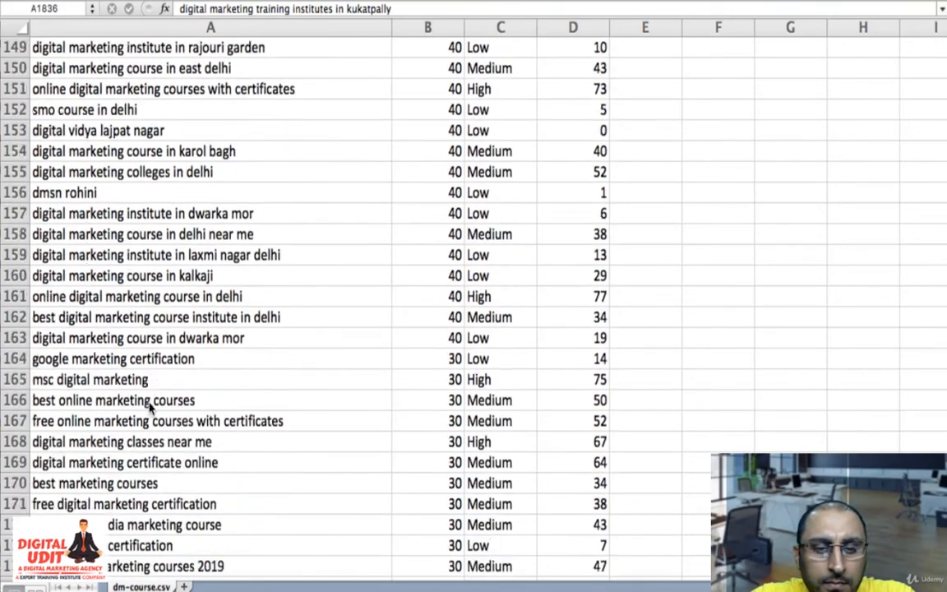
pyautogui.scroll(10, 151, 406)
pyautogui.scroll(7, 151, 408)
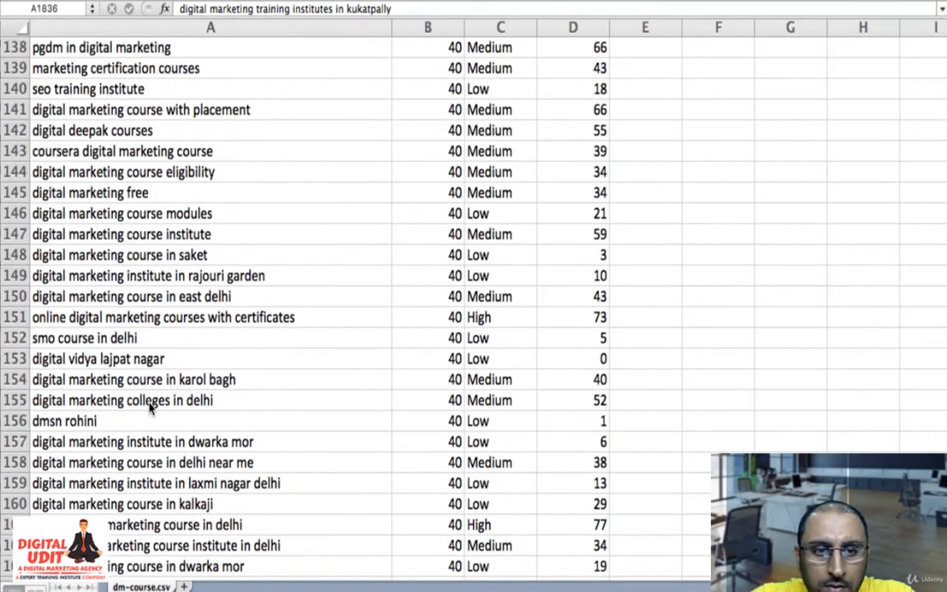
pyautogui.press('super+a')
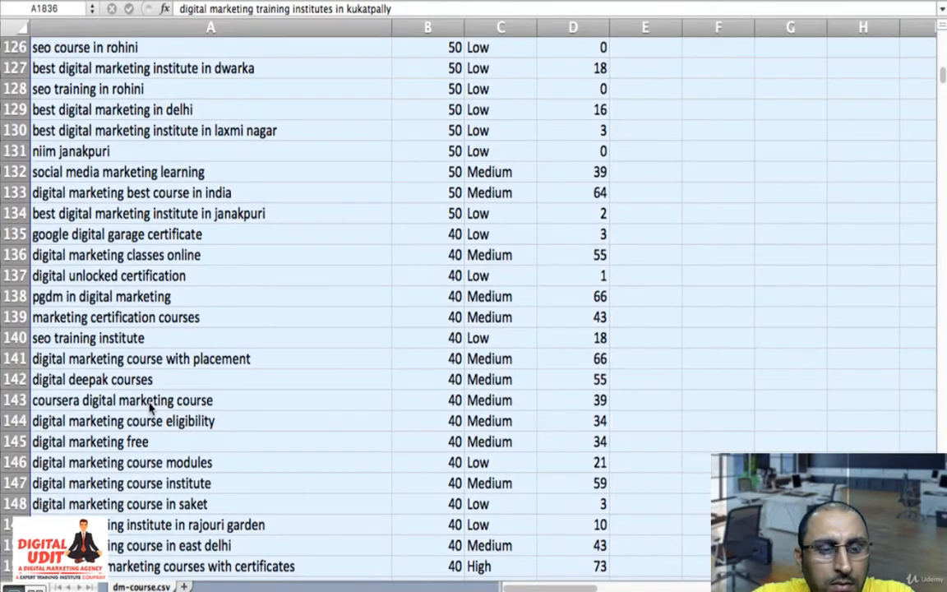
pyautogui.scroll(11, 151, 408)
pyautogui.scroll(-3, 150, 409)
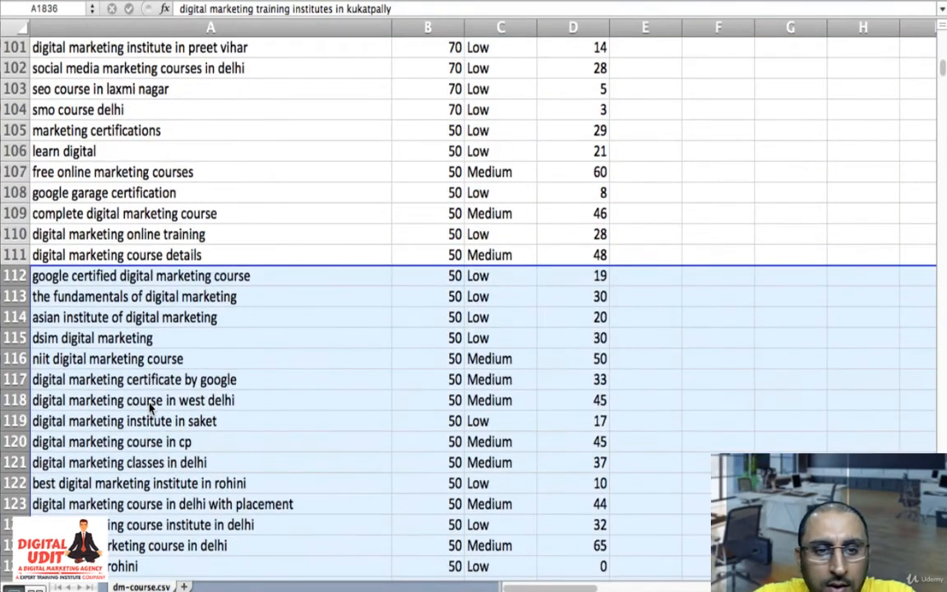
pyautogui.hotkey('shift', 'Down')
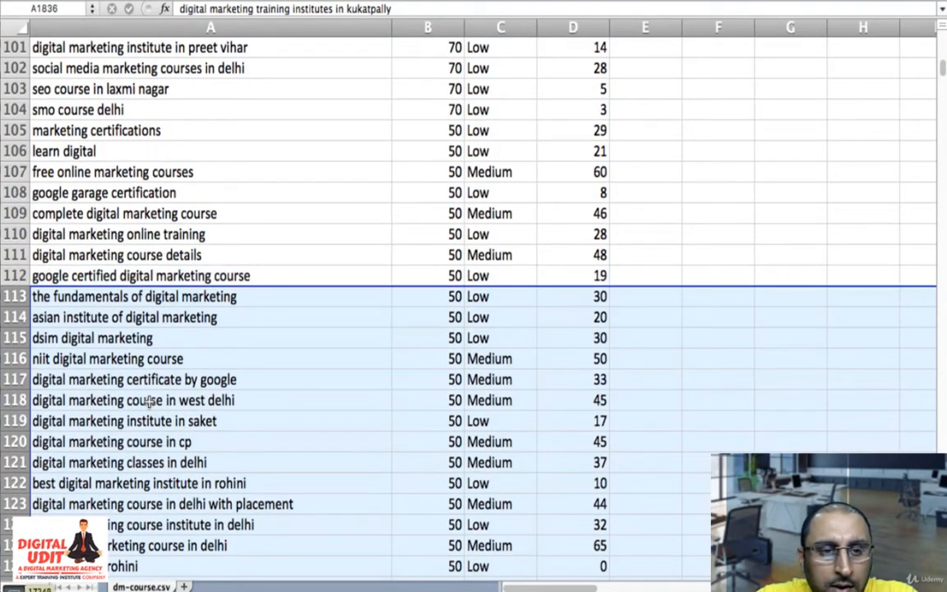
pyautogui.hotkey('shift', 'Down')
pyautogui.hotkey('shift', 'Down')
pyautogui.hotkey('shift', 'Down')
pyautogui.hotkey('shift', 'Down')
pyautogui.hotkey('shift', 'Down')
pyautogui.hotkey('shift', 'Down')
pyautogui.hotkey('shift', 'Down')
pyautogui.hotkey('shift', 'Down')
pyautogui.hotkey('shift', 'Down')
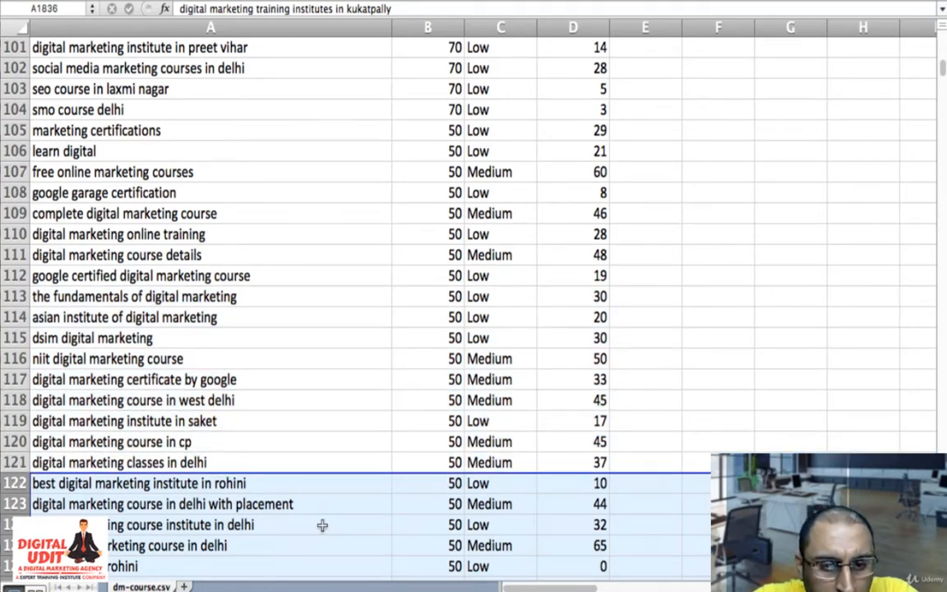
# - Shrink the row selection to begin at row 126, "seo course in rohini", and clear the contents of the selected rows
pyautogui.hotkey('shift', 'Down')
pyautogui.hotkey('shift', 'Down')
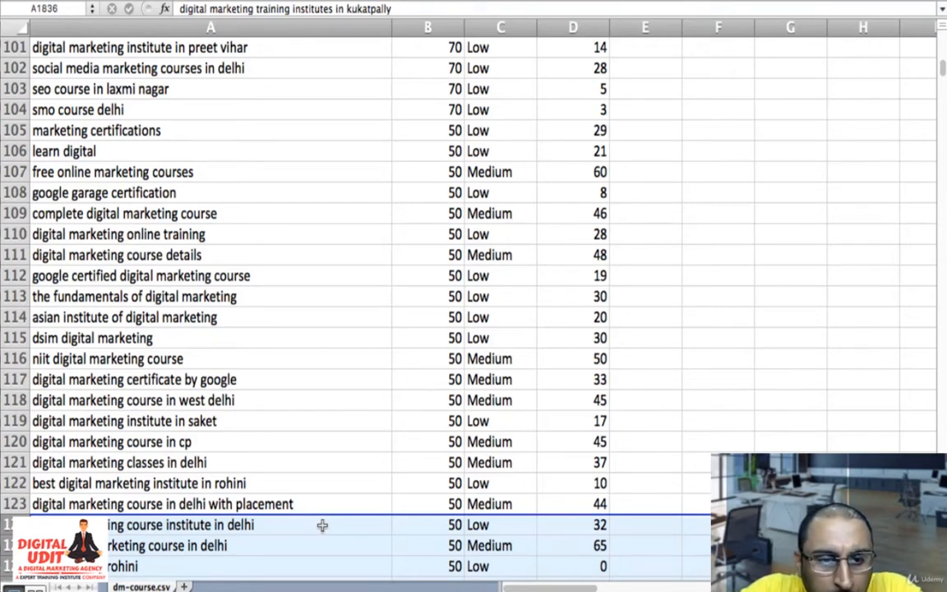
pyautogui.hotkey('shift', 'Down')
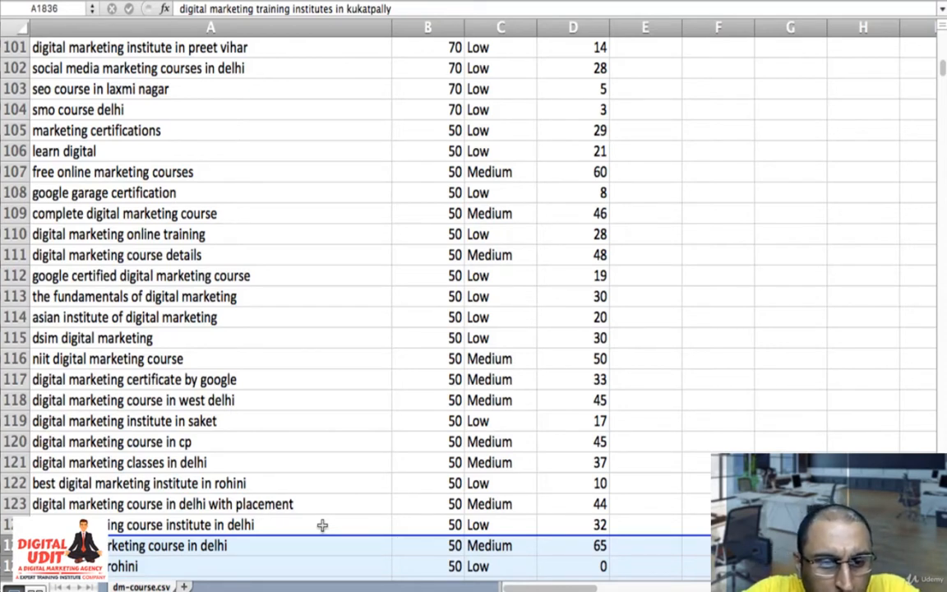
pyautogui.press('Down')
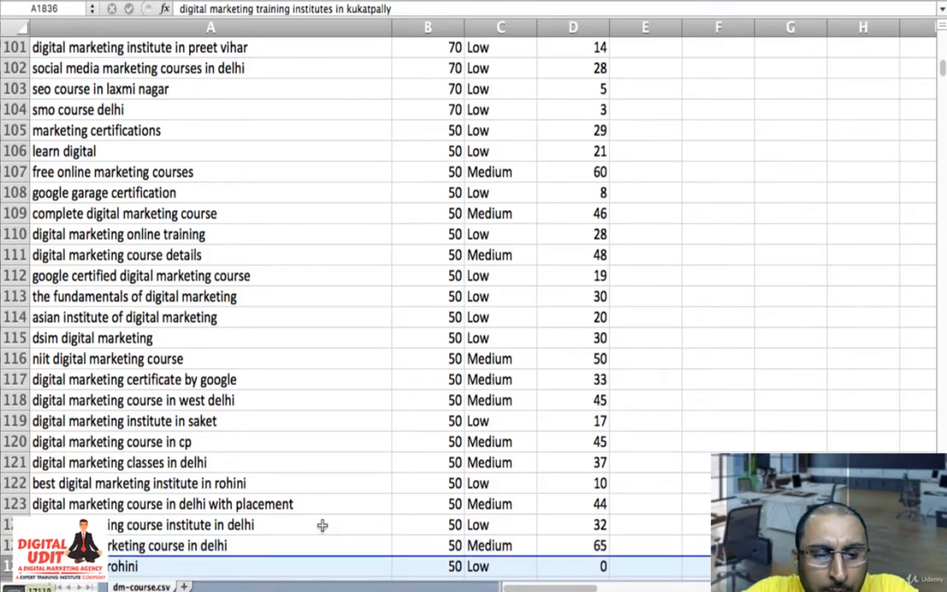
pyautogui.hotkey('shift', 'Down')
pyautogui.hotkey('shift', 'Down')
pyautogui.hotkey('shift', 'Down')
pyautogui.hotkey('shift', 'Down')
pyautogui.hotkey('shift', 'Down')
pyautogui.hotkey('shift', 'Down')
pyautogui.hotkey('shift', 'Down')
pyautogui.hotkey('shift', 'Down')
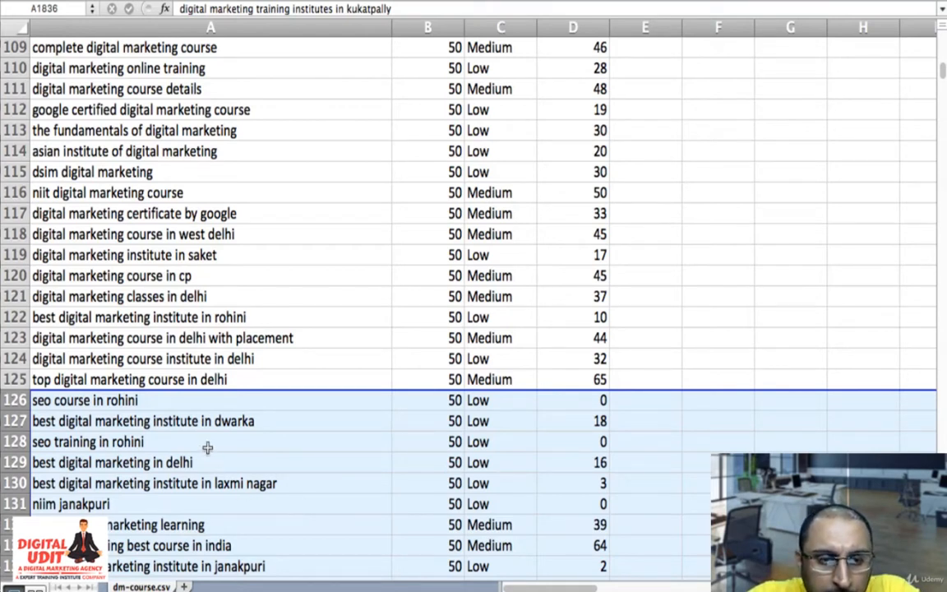
pyautogui.rightClick(212, 396)
pyautogui.click(271, 499)
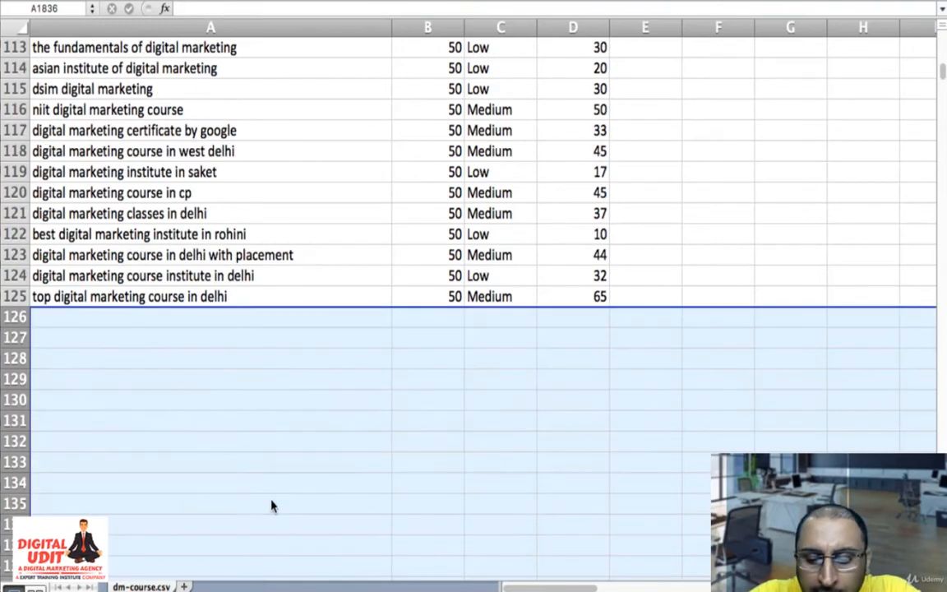
# - Review the end of the remaining keyword list from row 125 up to row 116, and return to the header row
pyautogui.press('Left')
pyautogui.hotkey('ctrl', 'Up')
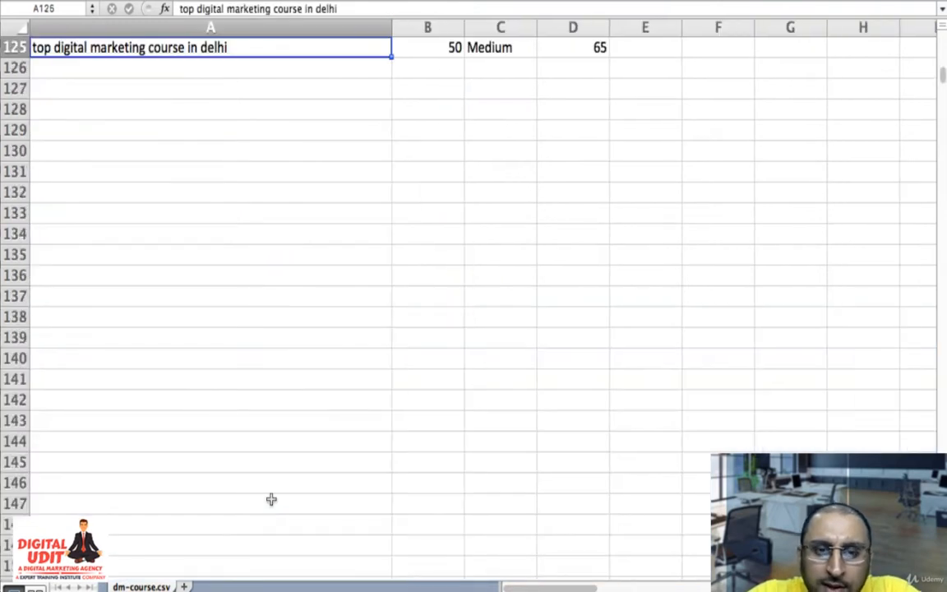
pyautogui.press('Up')
pyautogui.press('Up')
pyautogui.press('Up')
pyautogui.press('Up')
pyautogui.press('Up')
pyautogui.press('Up')
pyautogui.press('Up')
pyautogui.press('Up')
pyautogui.press('Up')
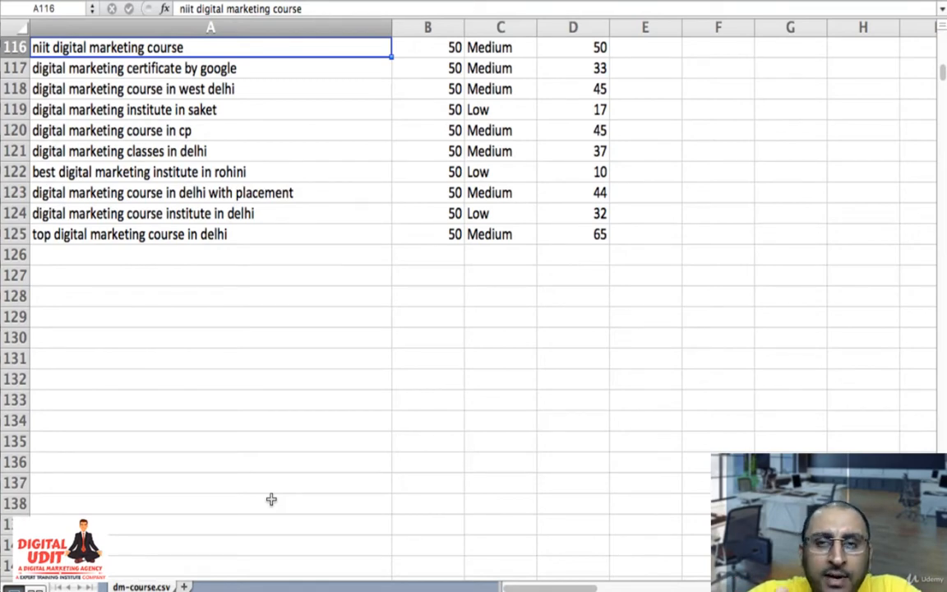
pyautogui.scroll(20, 271, 499)
pyautogui.hscroll(2, 271, 499)
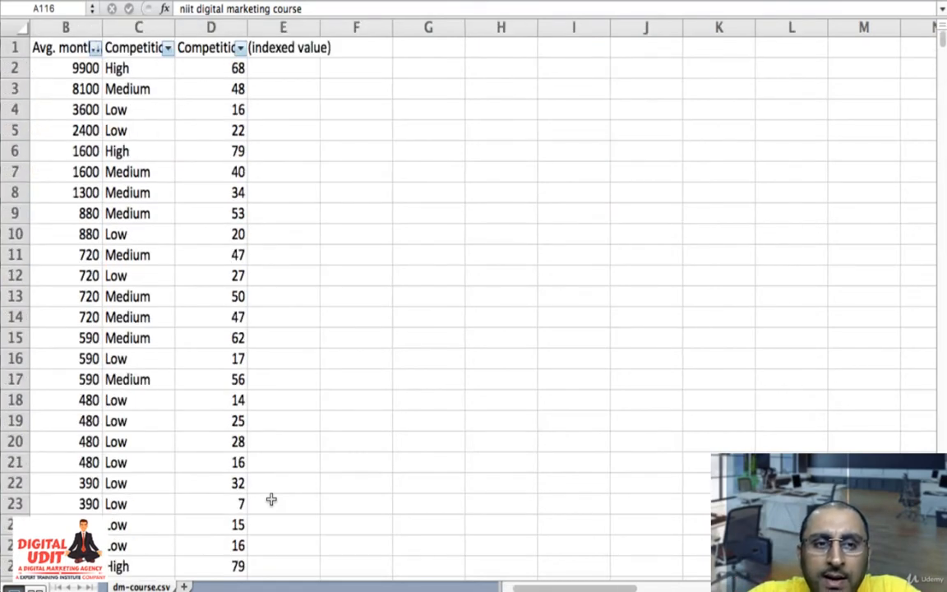
pyautogui.hscroll(-2, 272, 499)
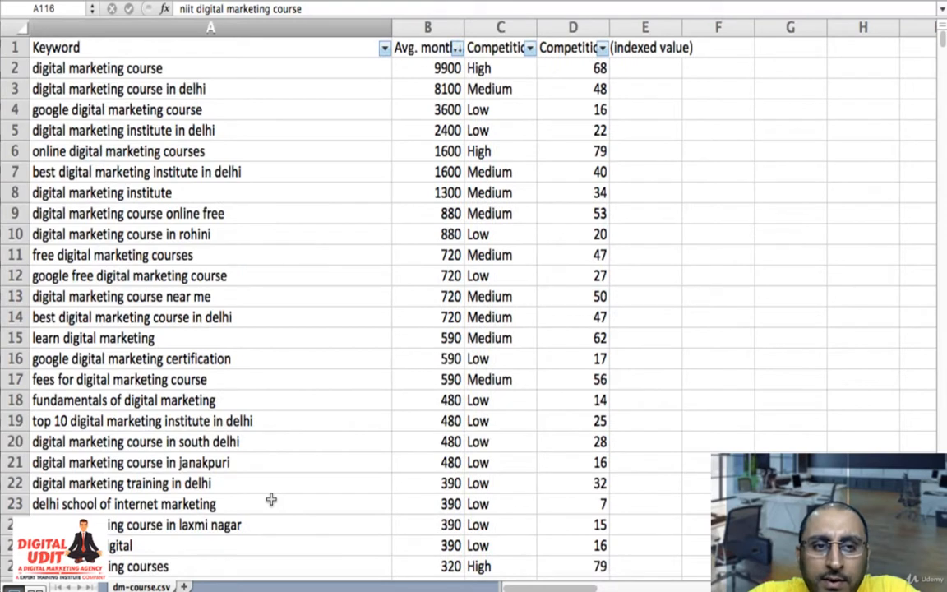
# - Filter the Keyword column to entries that do not contain "delhi" and select the keyword "digital marketing course in janakpuri"
pyautogui.click(384, 47)
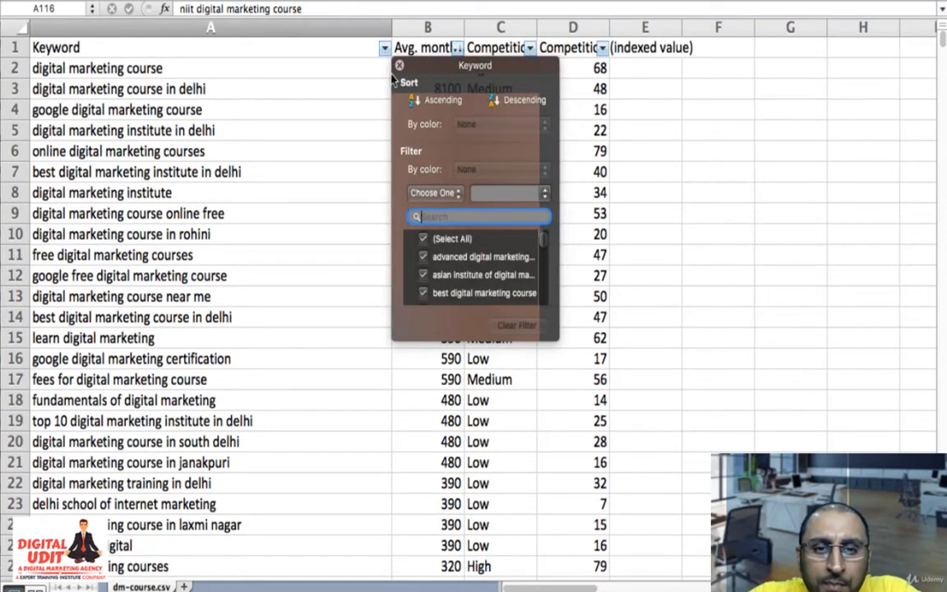
pyautogui.click(434, 194)
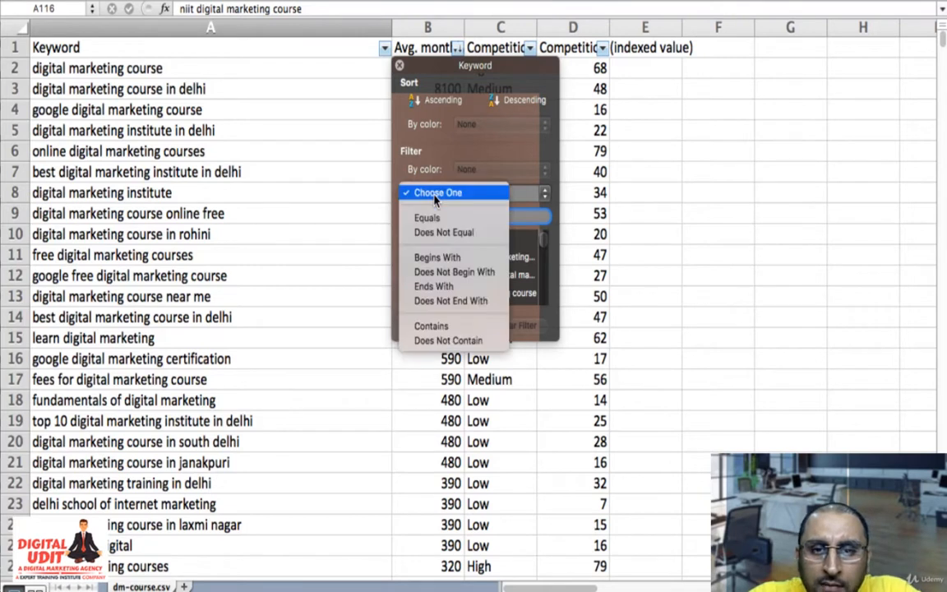
pyautogui.click(458, 341)
pyautogui.write('de')
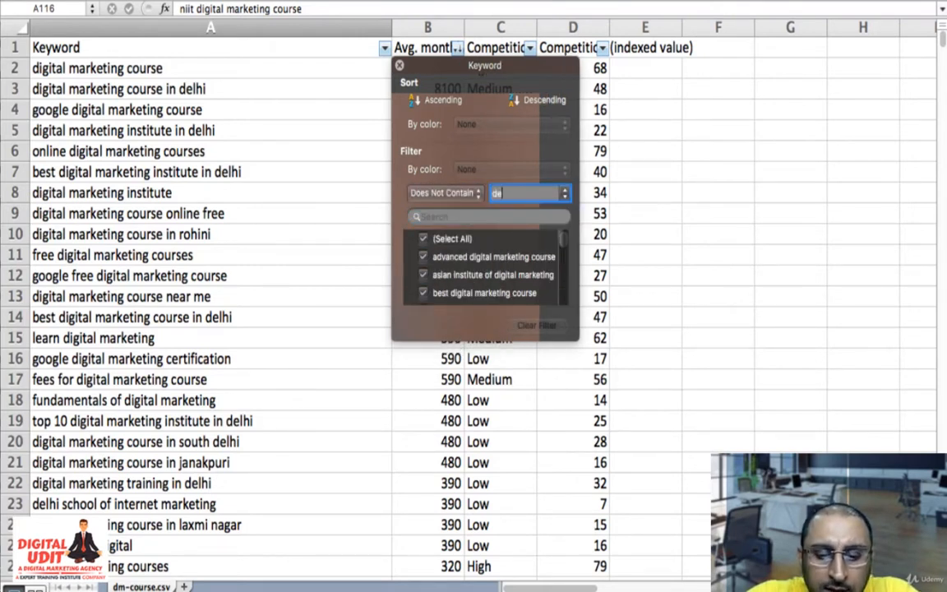
pyautogui.write('lhi')
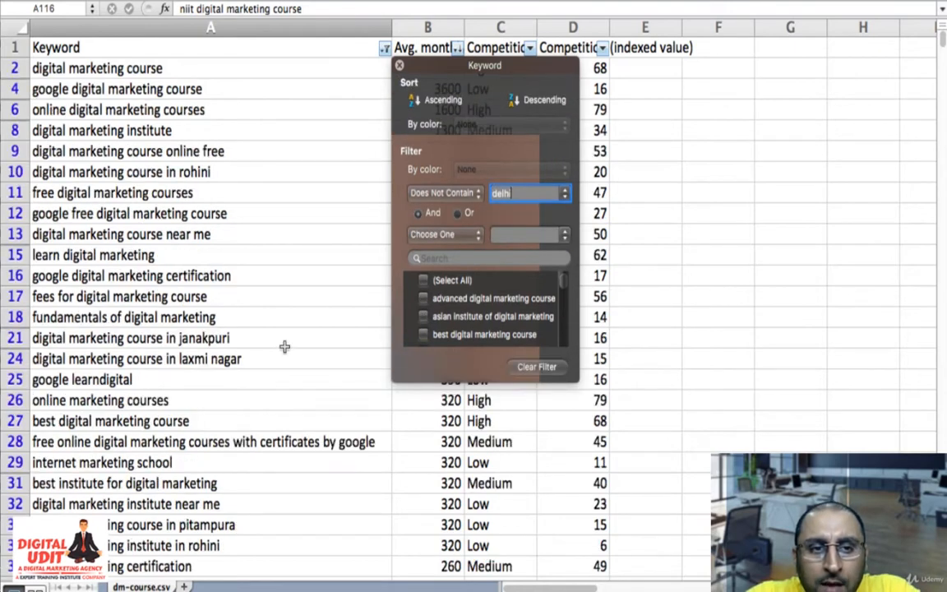
pyautogui.click(283, 350)
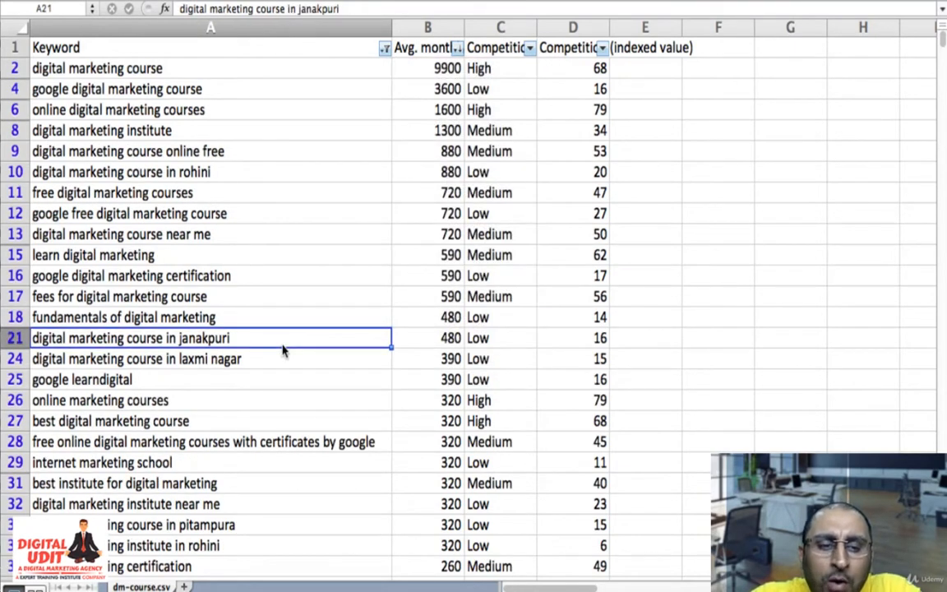
# - Delete the rows for "google digital marketing course" and "online digital marketing courses" from the filtered keyword list
pyautogui.click(213, 237)
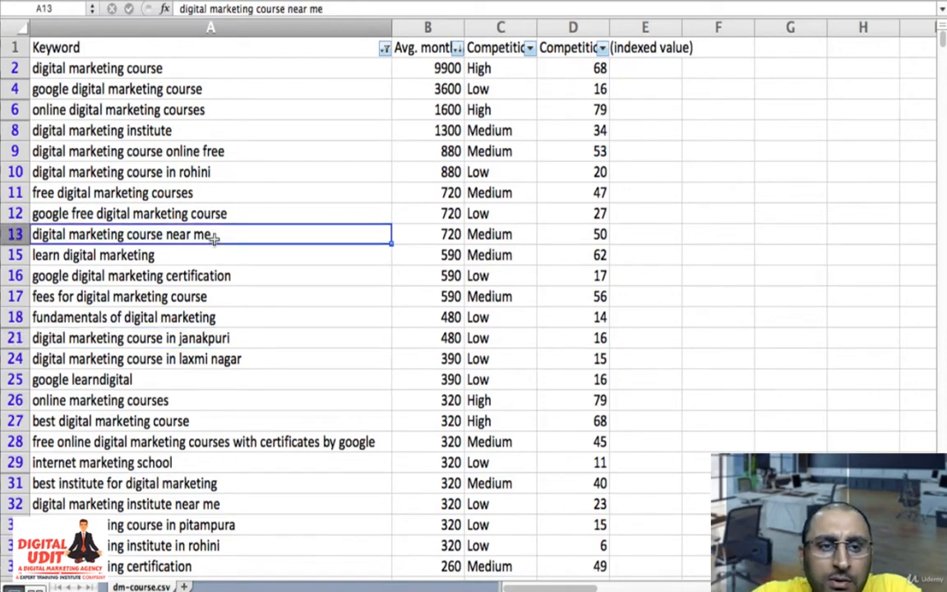
pyautogui.press('Up')
pyautogui.press('Up')
pyautogui.press('Up')
pyautogui.press('Up')
pyautogui.press('Up')
pyautogui.press('Up')
pyautogui.press('Up')
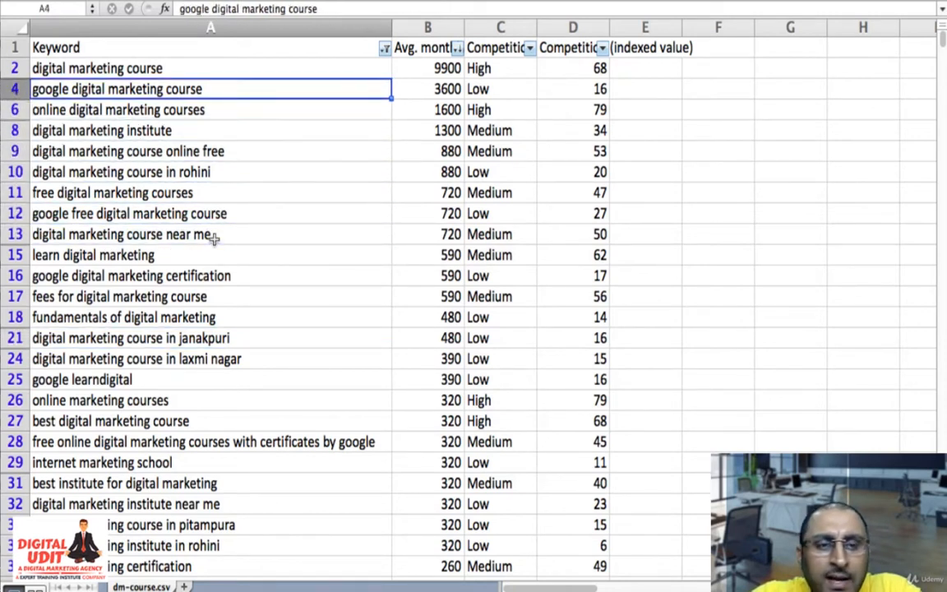
pyautogui.press('Up')
pyautogui.press('Down')
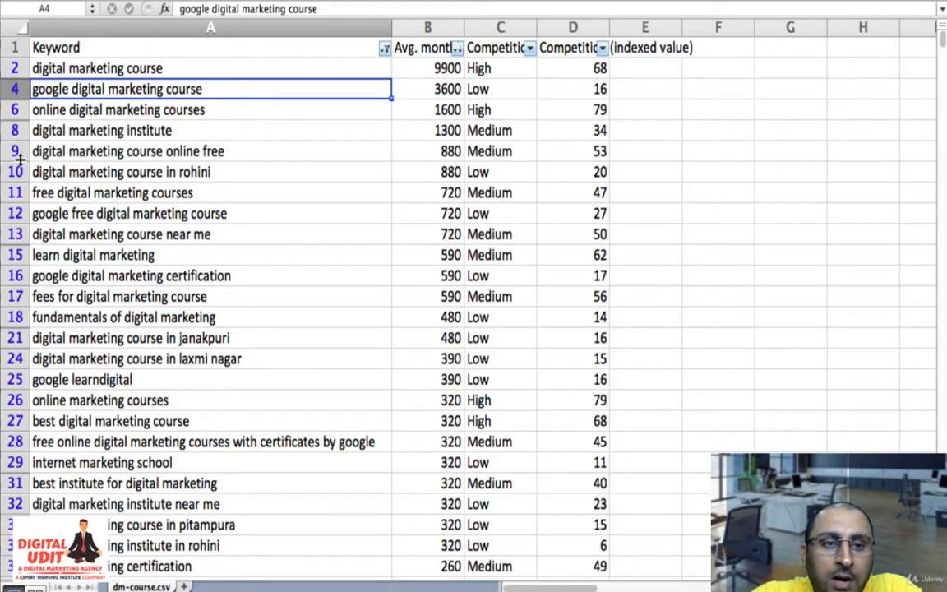
pyautogui.click(11, 89)
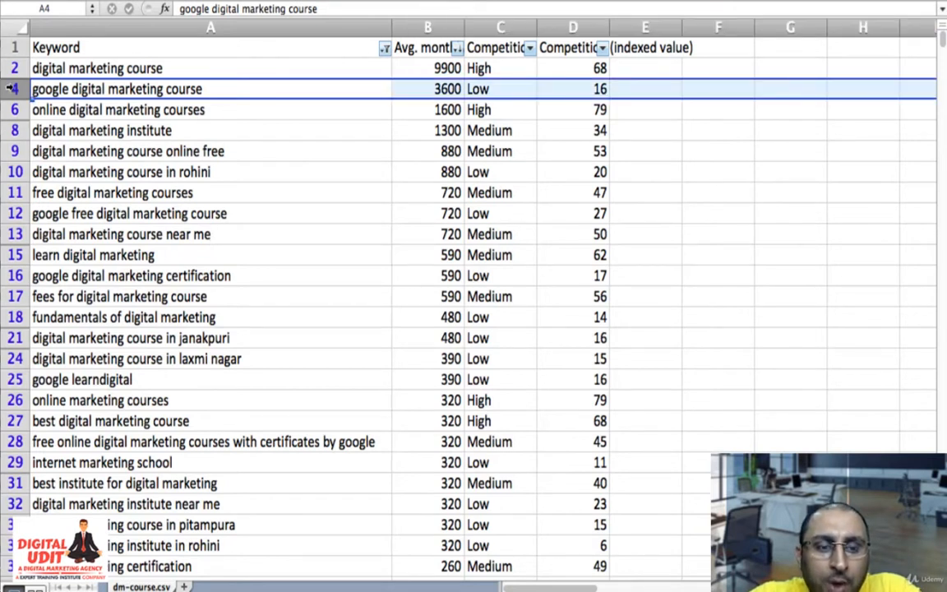
pyautogui.moveTo(11, 89); pyautogui.dragTo(12, 115)
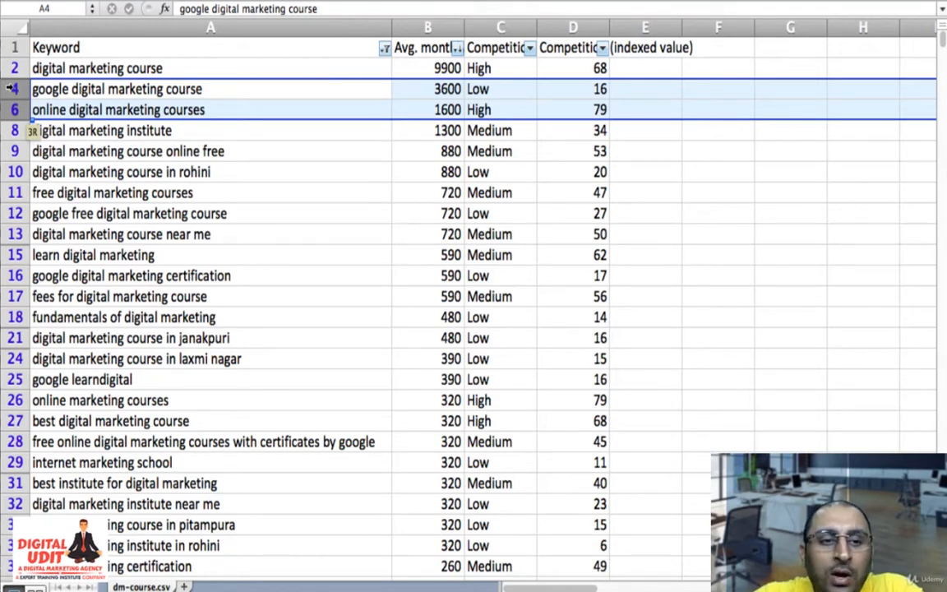
pyautogui.rightClick(142, 96)
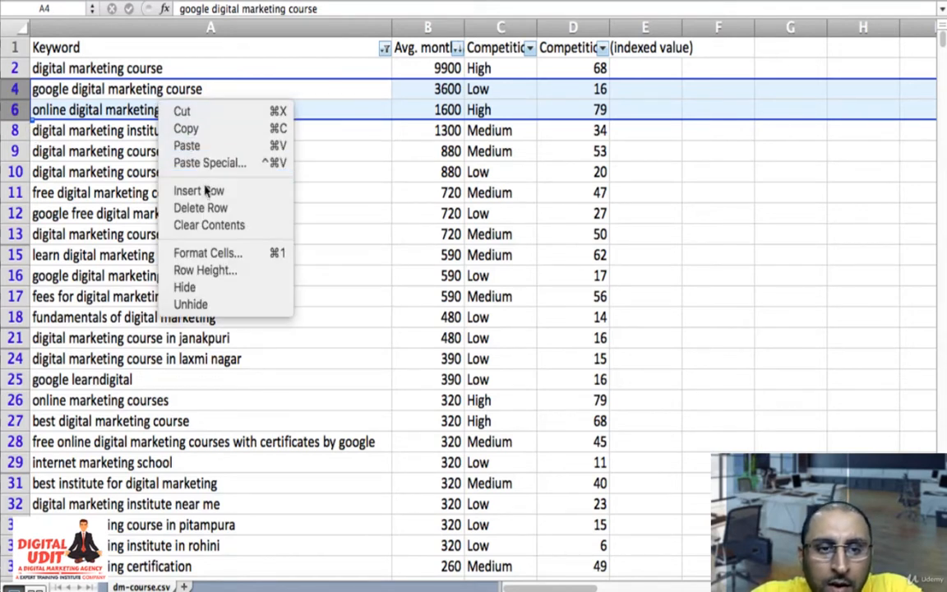
pyautogui.click(203, 205)
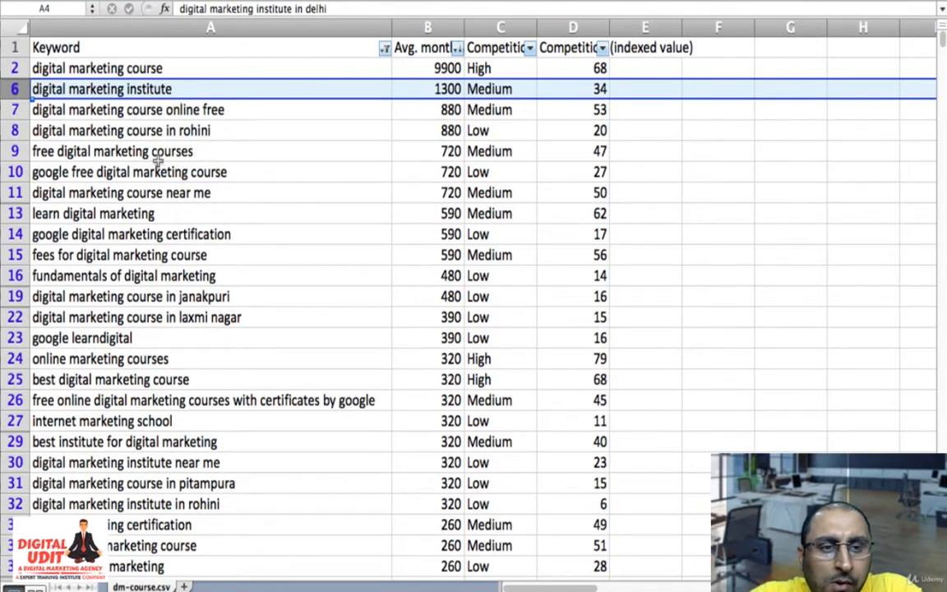
# - Delete rows 7 to 11, from "digital marketing course online free" through "digital marketing course near me"
pyautogui.click(13, 109)
pyautogui.moveTo(13, 118); pyautogui.dragTo(28, 184)
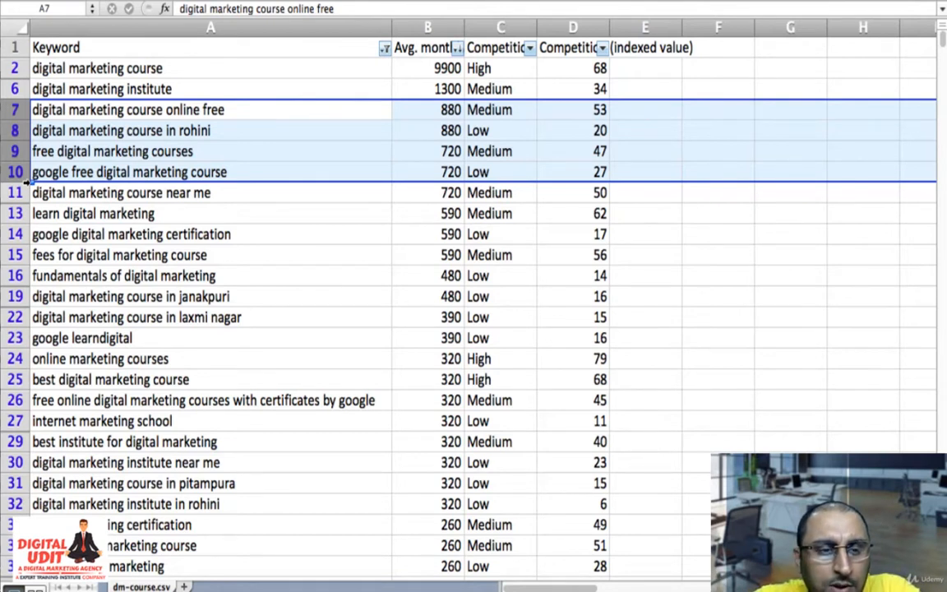
pyautogui.moveTo(27, 180); pyautogui.dragTo(27, 186)
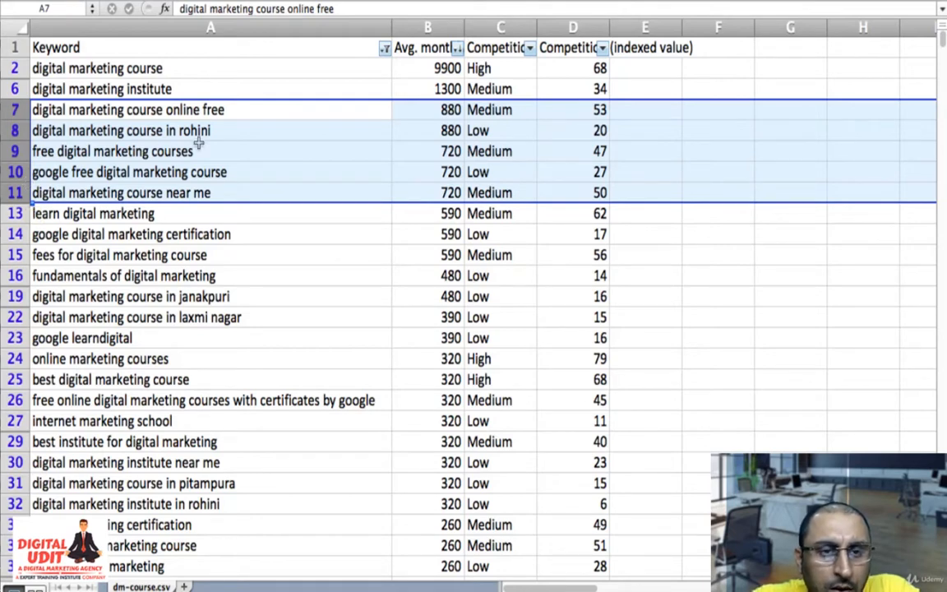
pyautogui.rightClick(174, 123)
pyautogui.click(238, 226)
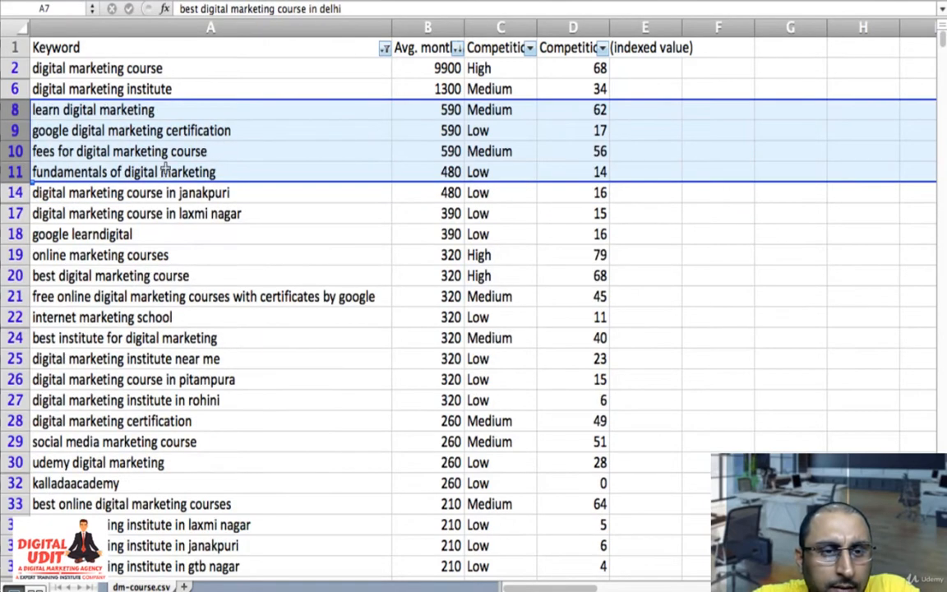
# - Delete row 9, containing the keyword "google digital marketing certification"
pyautogui.click(164, 130)
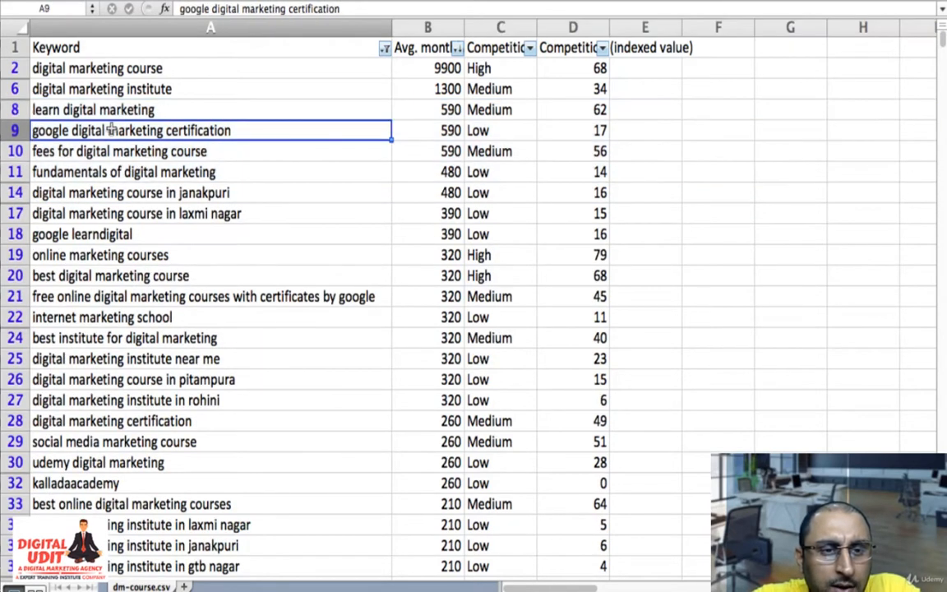
pyautogui.click(15, 130)
pyautogui.rightClick(17, 129)
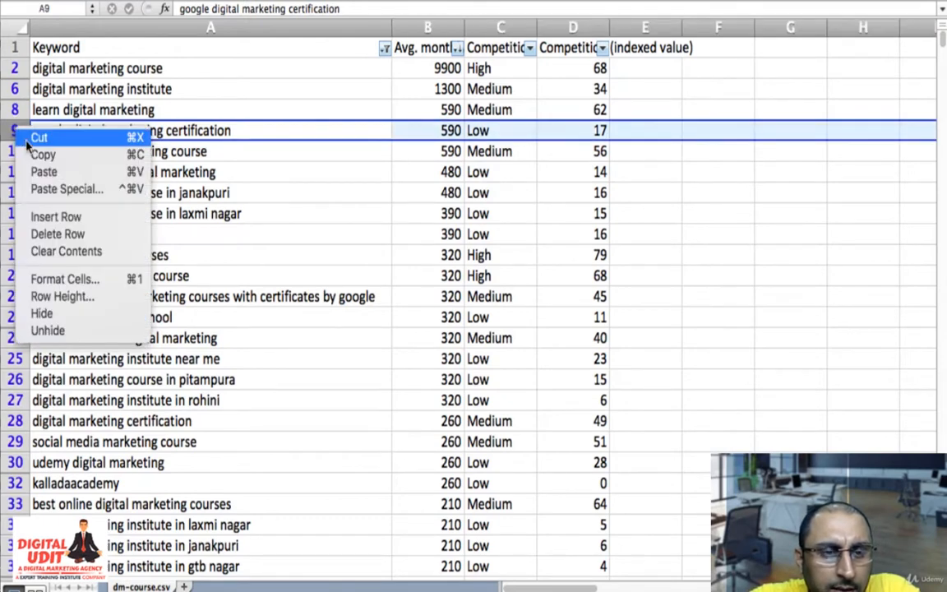
pyautogui.click(66, 233)
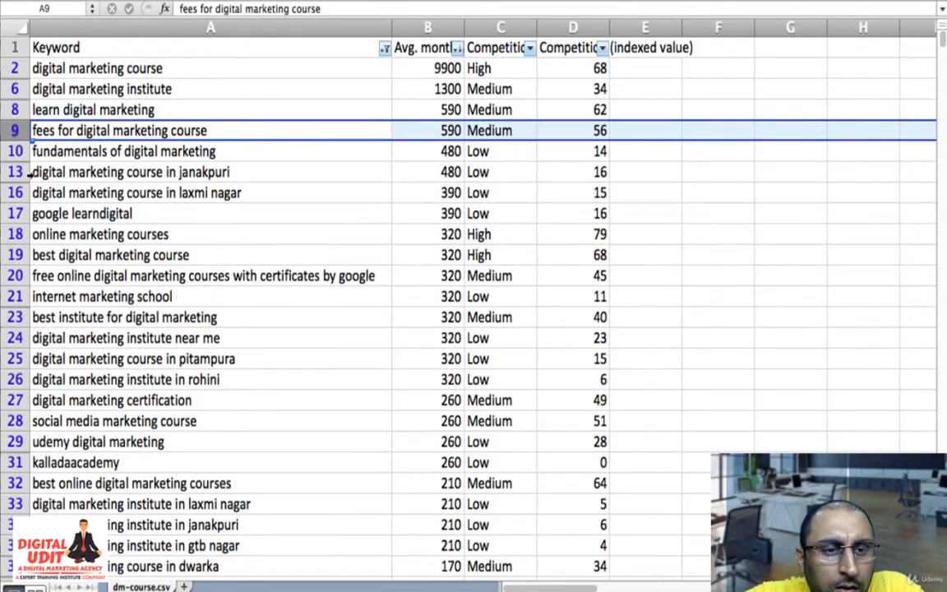
# - Delete the visible rows 10 to 18, from "fundamentals of digital marketing" through "online marketing courses"
pyautogui.moveTo(8, 151); pyautogui.dragTo(7, 212)
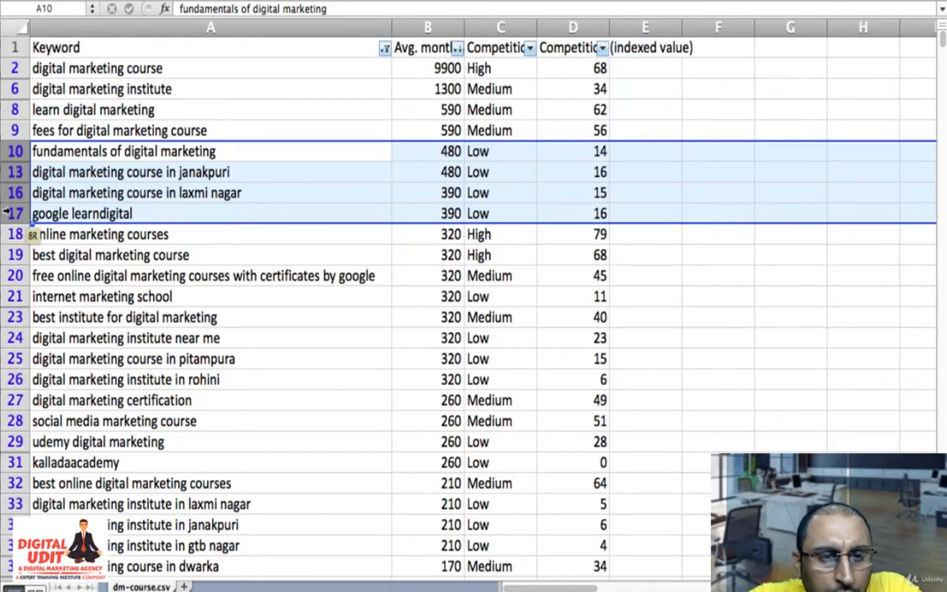
pyautogui.moveTo(6, 212)
pyautogui.mouseDown()
pyautogui.moveTo(6, 234)
pyautogui.moveTo(7, 213)
pyautogui.mouseUp()
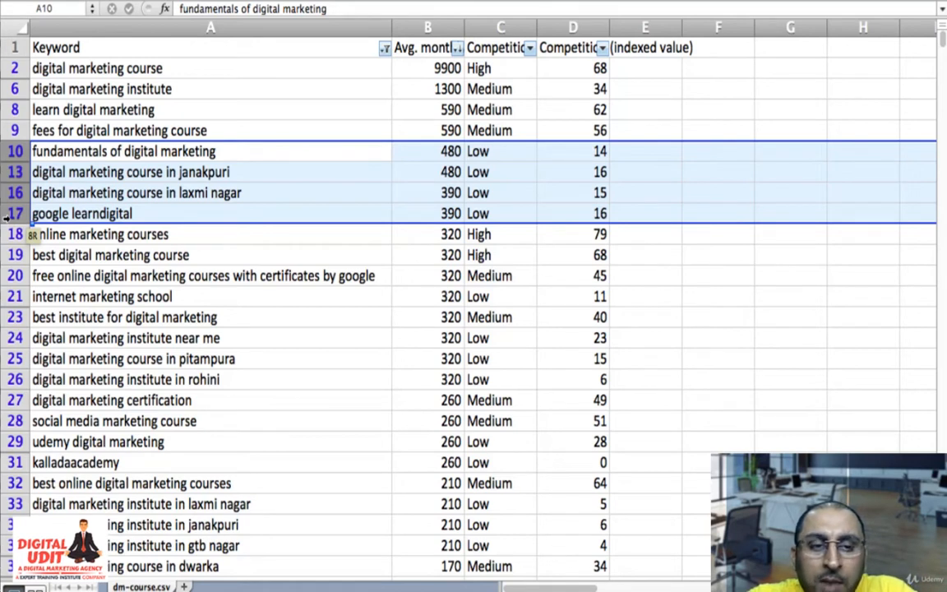
pyautogui.moveTo(7, 213); pyautogui.dragTo(7, 235)
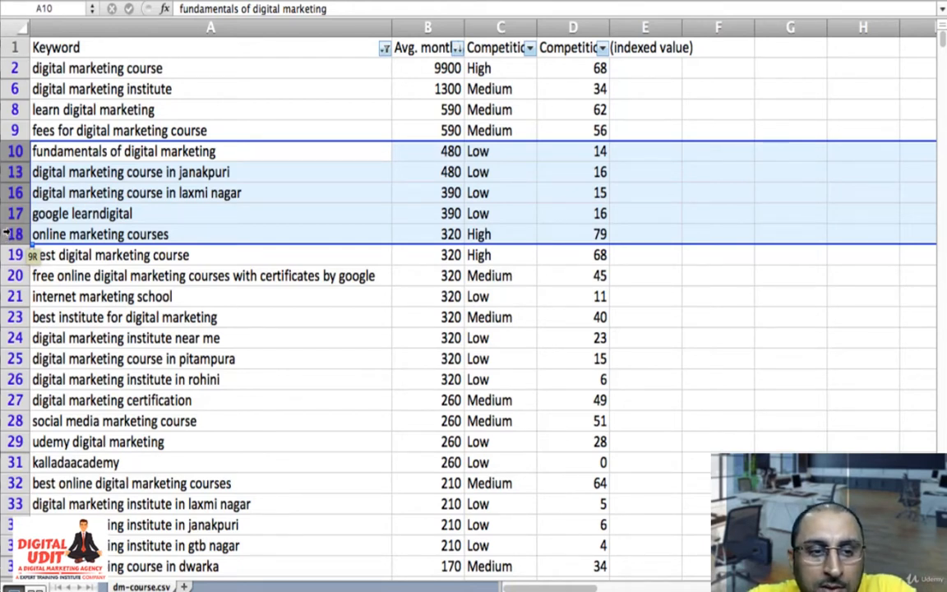
pyautogui.rightClick(138, 191)
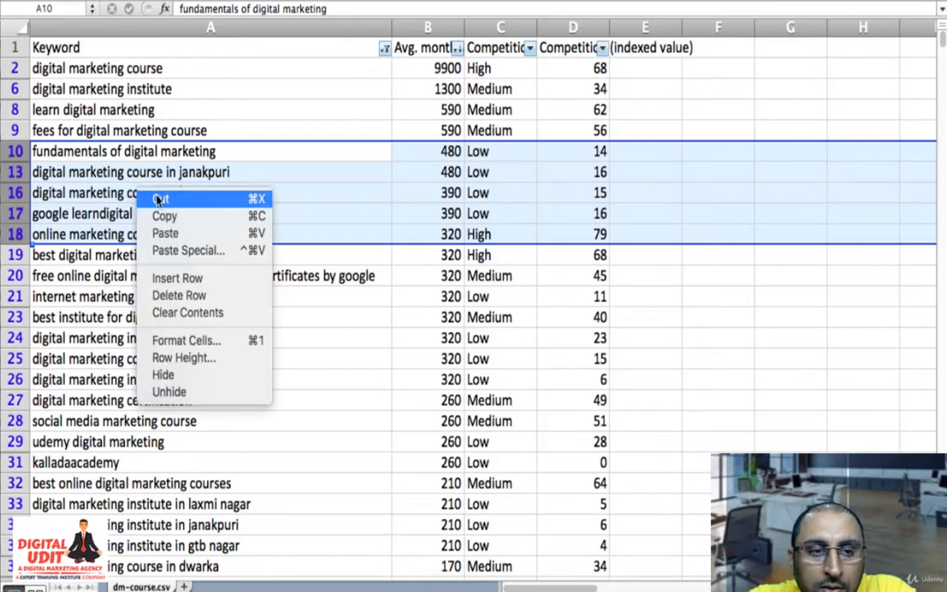
pyautogui.click(187, 294)
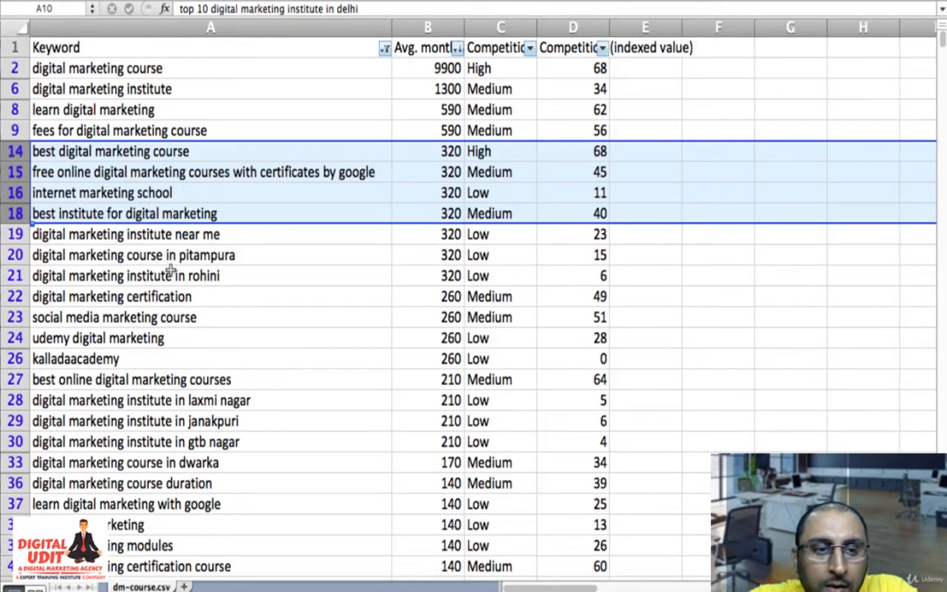
# - Delete the rows for "free online digital marketing courses with certificates by google" and "internet marketing school"
pyautogui.click(13, 171)
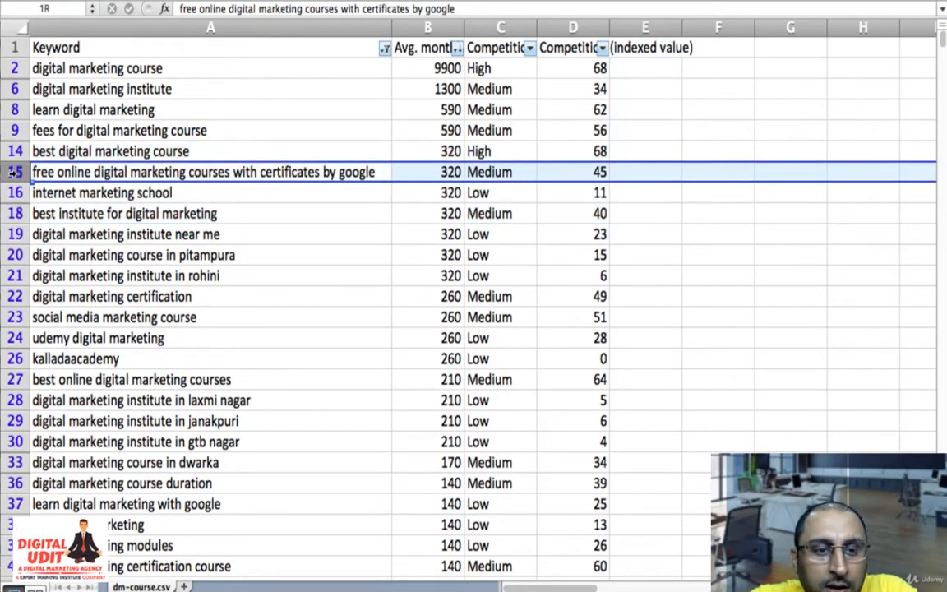
pyautogui.moveTo(14, 171); pyautogui.dragTo(13, 183)
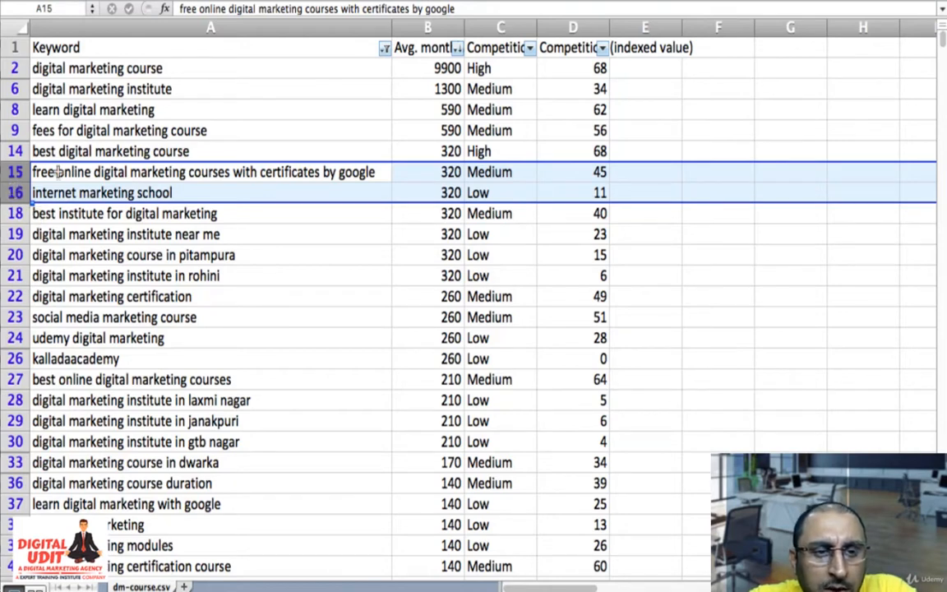
pyautogui.rightClick(127, 190)
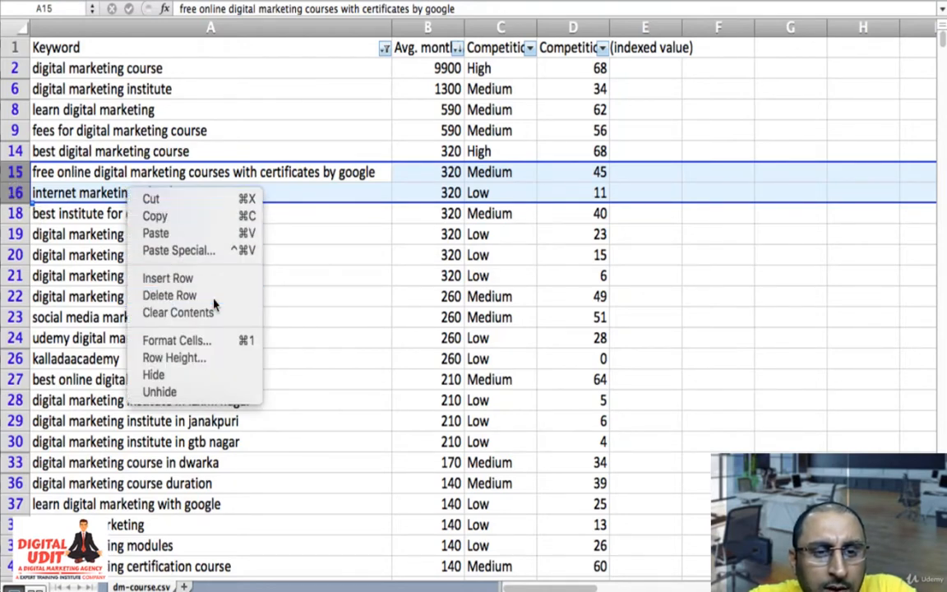
pyautogui.click(210, 296)
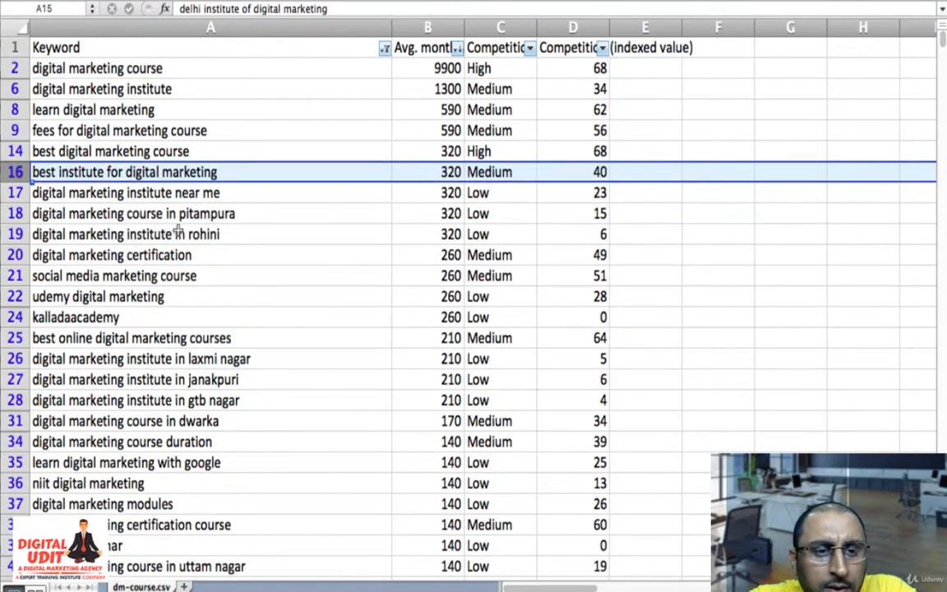
# - Delete rows 17 to 19, from "digital marketing institute near me" through "digital marketing institute in rohini"
pyautogui.click(13, 192)
pyautogui.moveTo(14, 192); pyautogui.dragTo(15, 233)
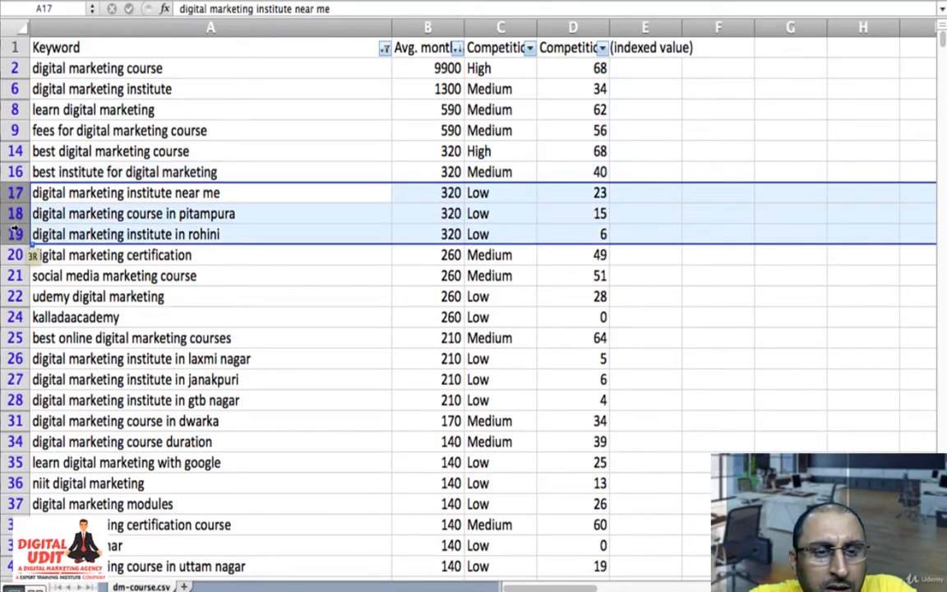
pyautogui.rightClick(107, 212)
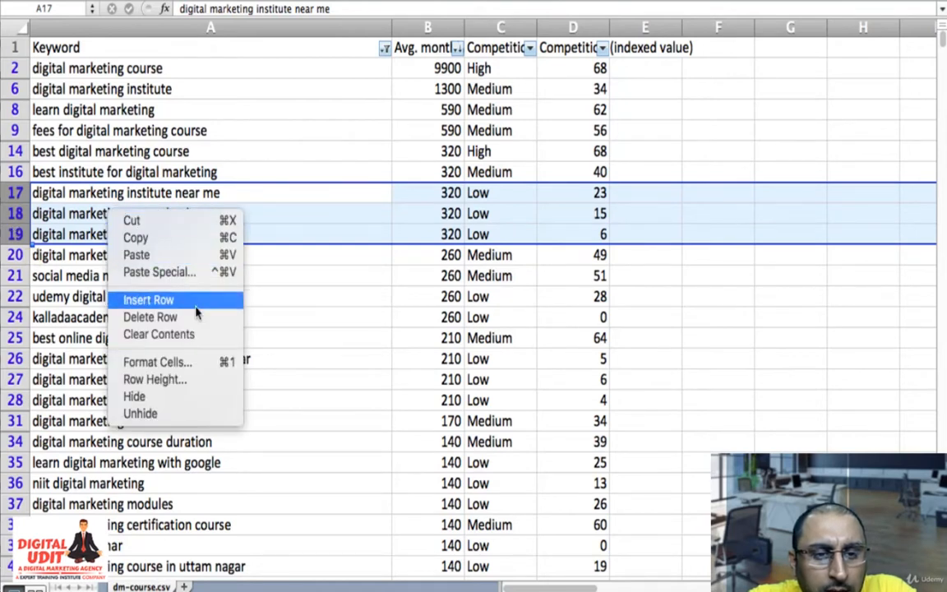
pyautogui.click(198, 326)
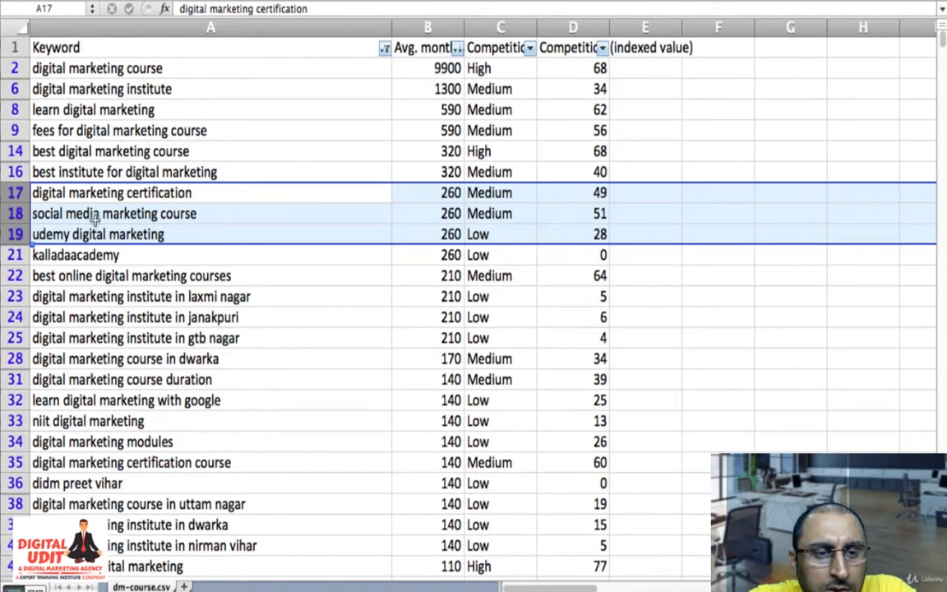
# - Delete the visible rows 18 to 28, from "social media marketing course" through "digital marketing course in dwarka"
pyautogui.click(12, 213)
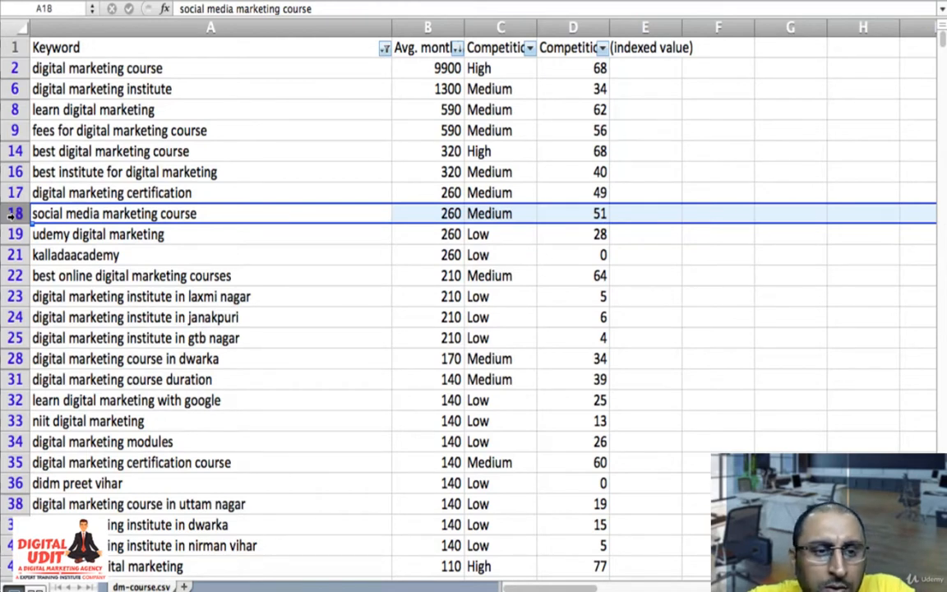
pyautogui.moveTo(12, 213); pyautogui.dragTo(11, 237)
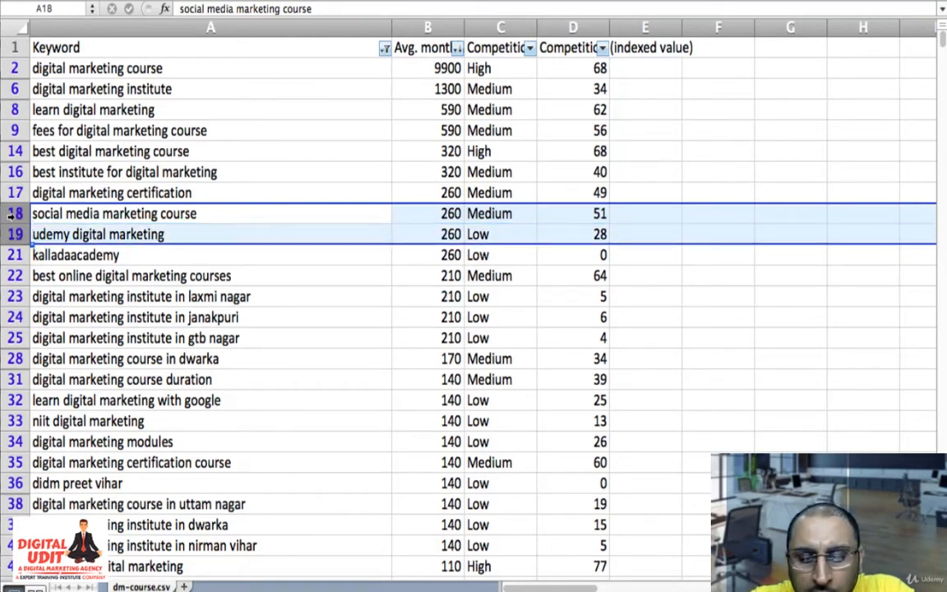
pyautogui.hotkey('shift', 'Down')
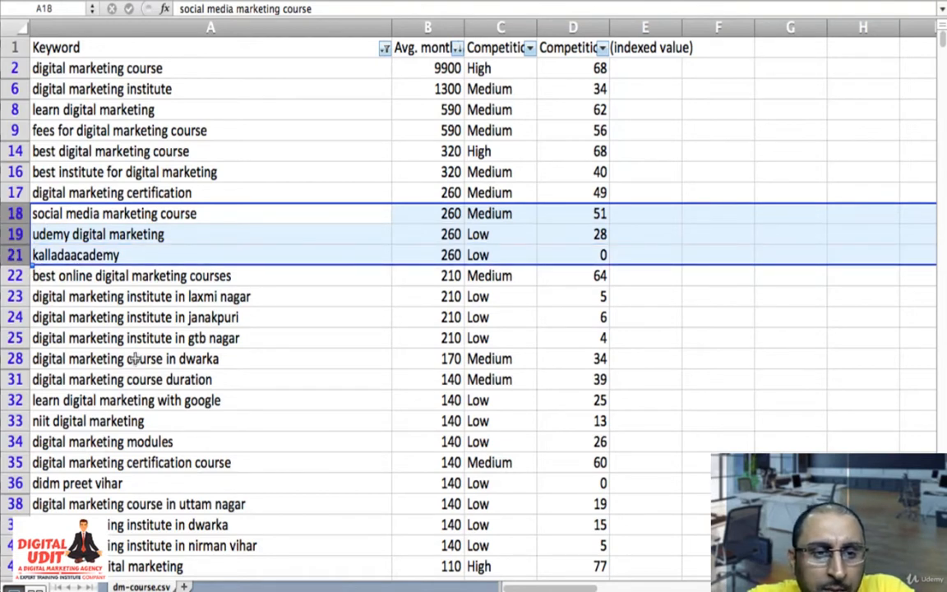
pyautogui.hotkey('shift', 'Down')
pyautogui.hotkey('shift', 'Down')
pyautogui.hotkey('shift', 'Down')
pyautogui.hotkey('shift', 'Down')
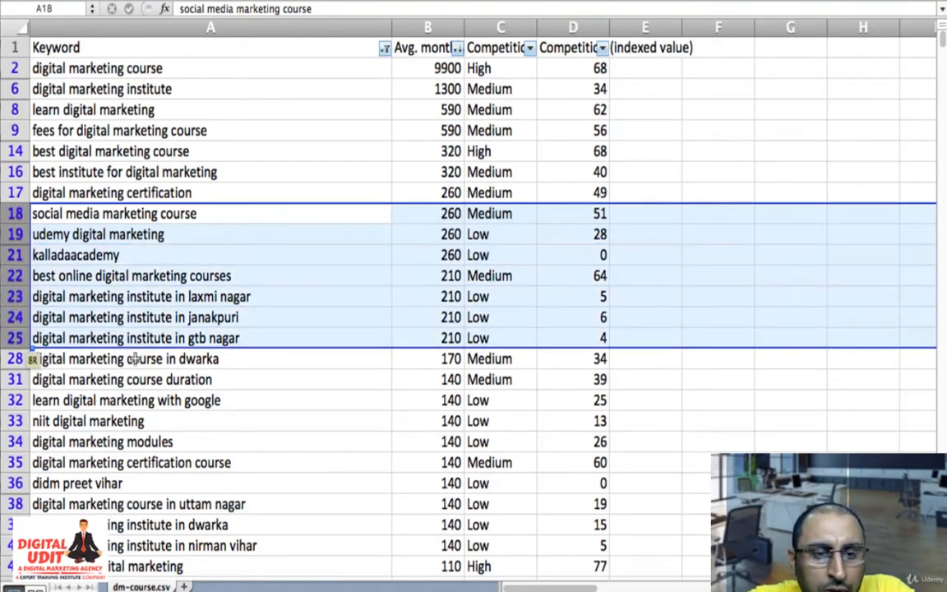
pyautogui.hotkey('shift', 'Down')
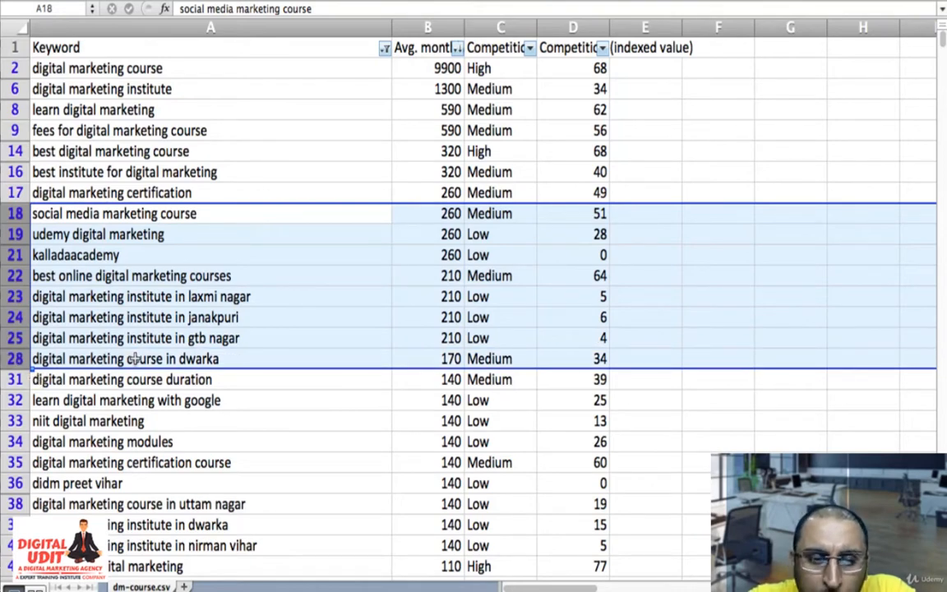
pyautogui.rightClick(153, 281)
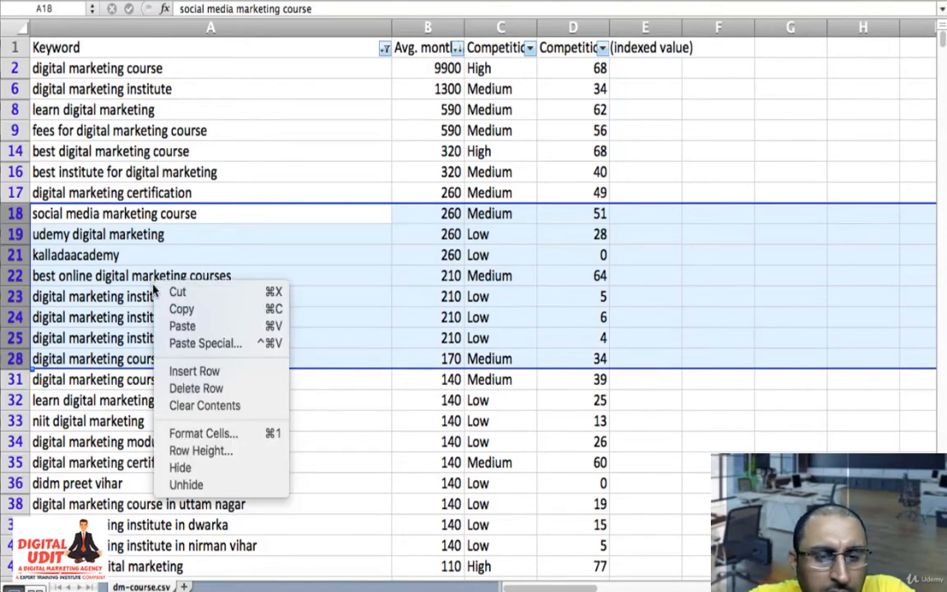
pyautogui.click(233, 389)
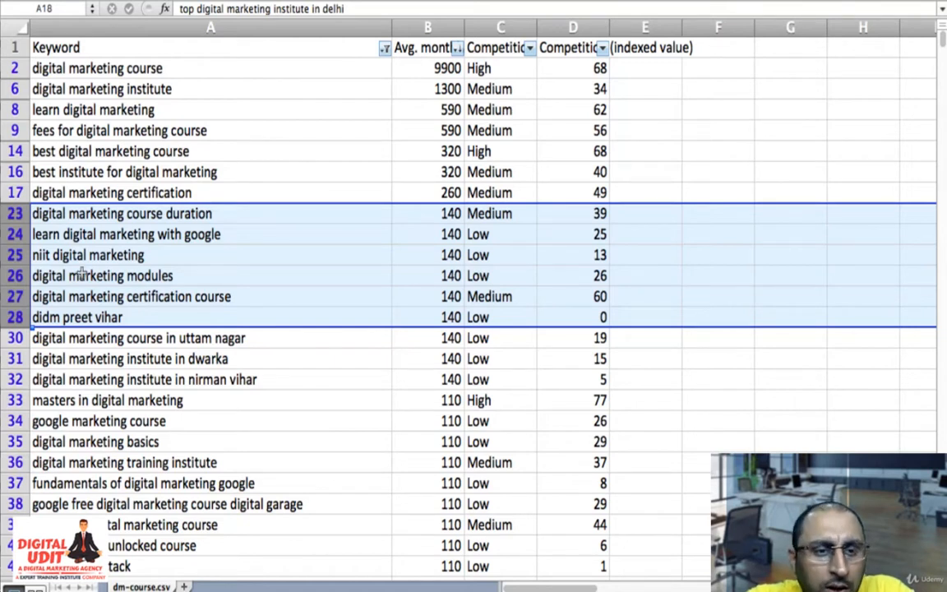
# - Delete the rows for "learn digital marketing with google" and "niit digital marketing"
pyautogui.moveTo(13, 233); pyautogui.dragTo(11, 248)
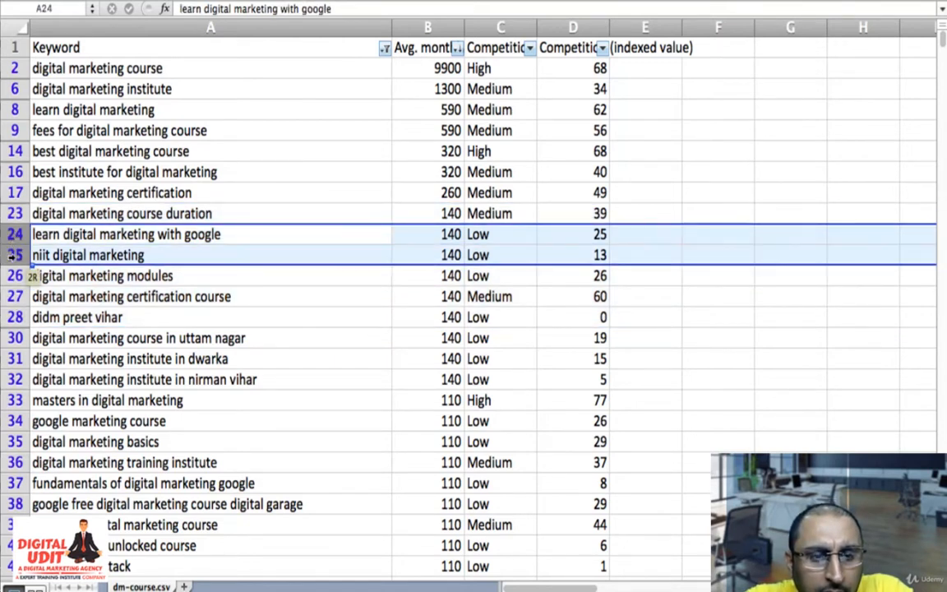
pyautogui.rightClick(100, 235)
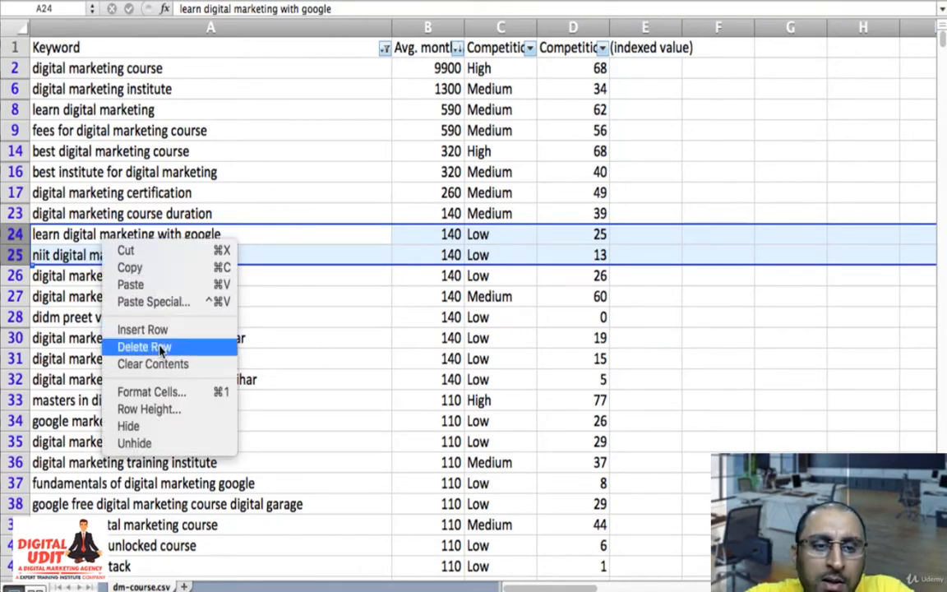
pyautogui.click(144, 347)
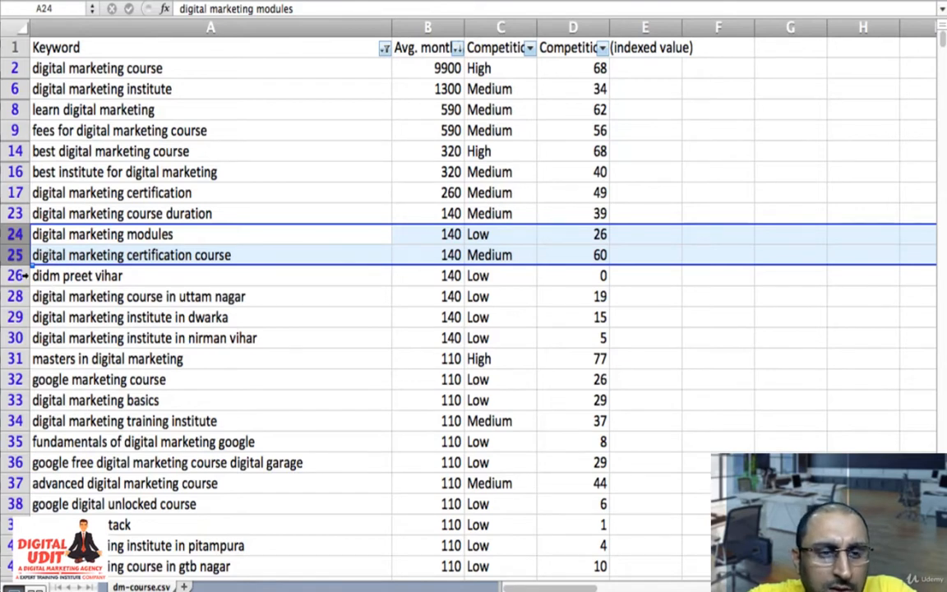
# - Delete the visible rows 26 to 30, from "didm preet vihar" through "digital marketing institute in nirman vihar"
pyautogui.moveTo(6, 278); pyautogui.dragTo(6, 337)
pyautogui.rightClick(106, 309)
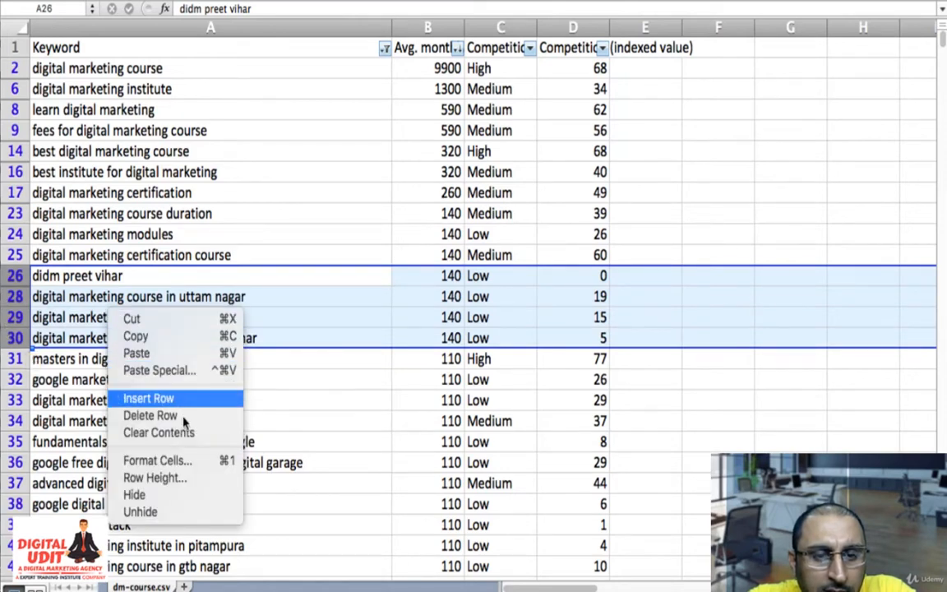
pyautogui.click(182, 417)
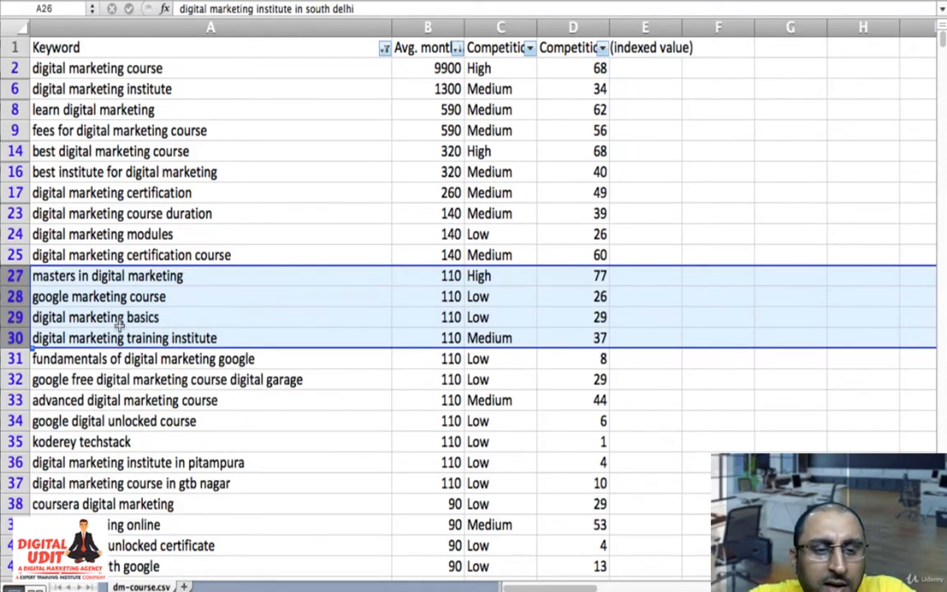
# - Delete rows 27 to 29, from "masters in digital marketing" through "digital marketing basics"
pyautogui.click(88, 304)
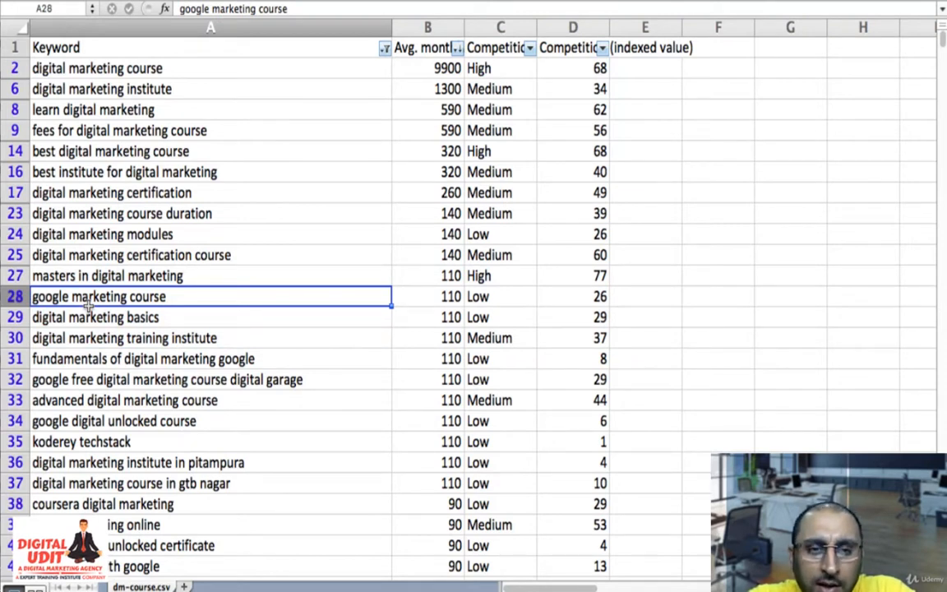
pyautogui.click(9, 277)
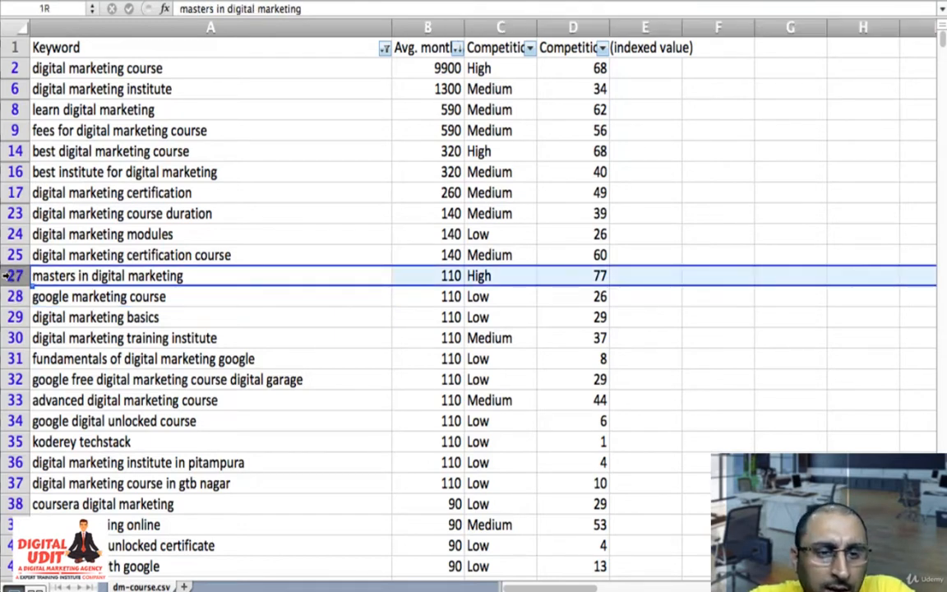
pyautogui.moveTo(10, 277); pyautogui.dragTo(15, 299)
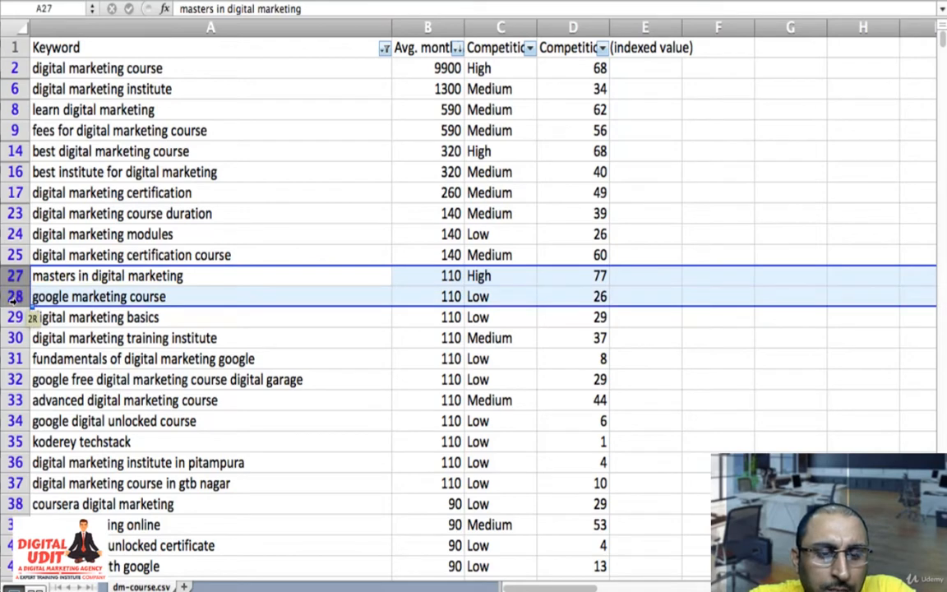
pyautogui.moveTo(14, 300); pyautogui.dragTo(15, 322)
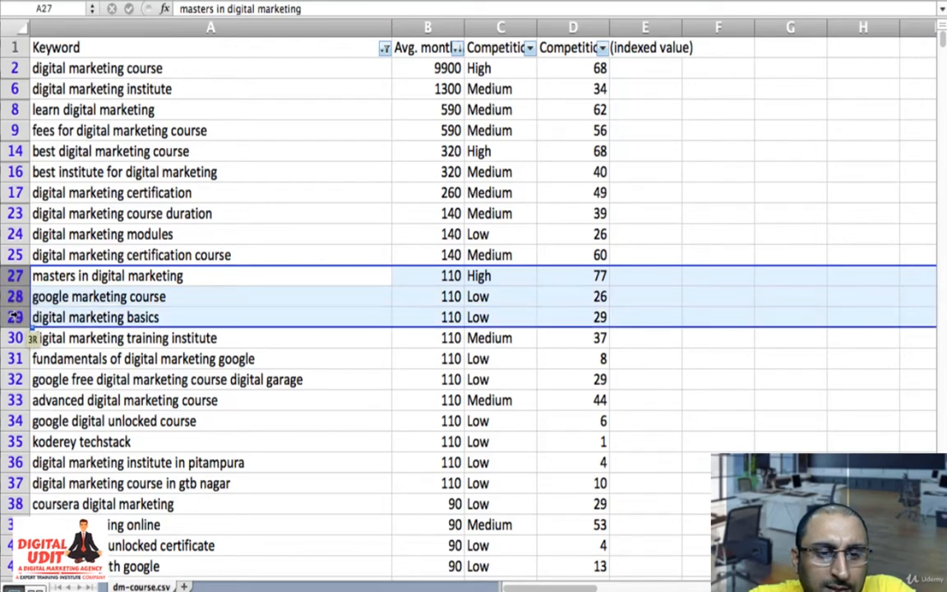
pyautogui.rightClick(115, 302)
pyautogui.click(164, 405)
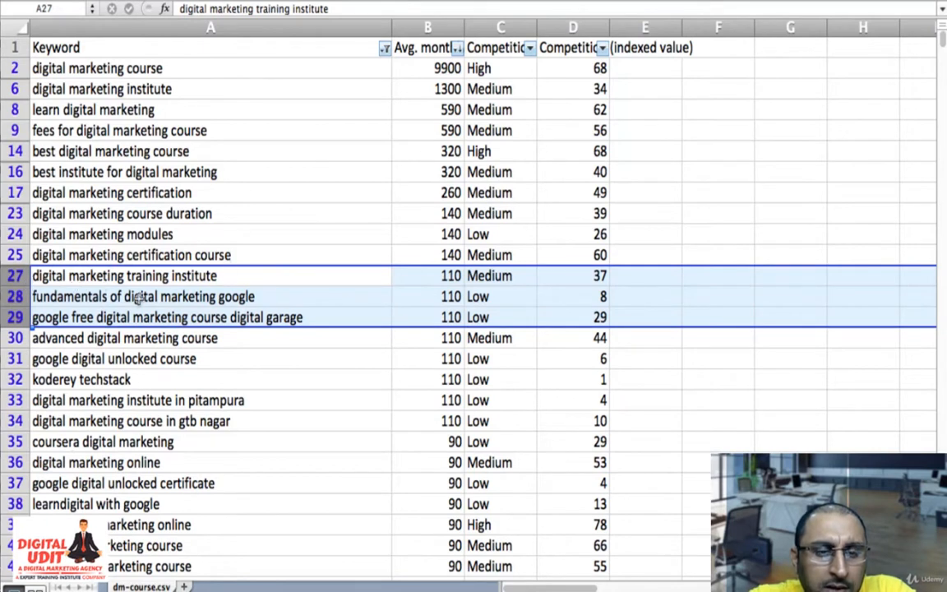
# - Delete the rows for "fundamentals of digital marketing google" and "google free digital marketing course digital garage"
pyautogui.click(15, 297)
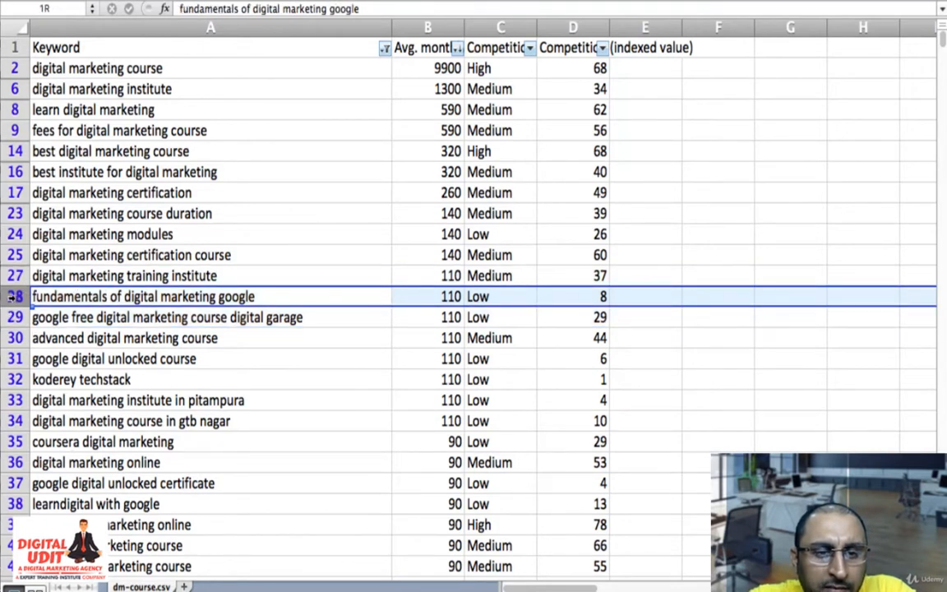
pyautogui.moveTo(14, 298); pyautogui.dragTo(15, 318)
pyautogui.rightClick(63, 309)
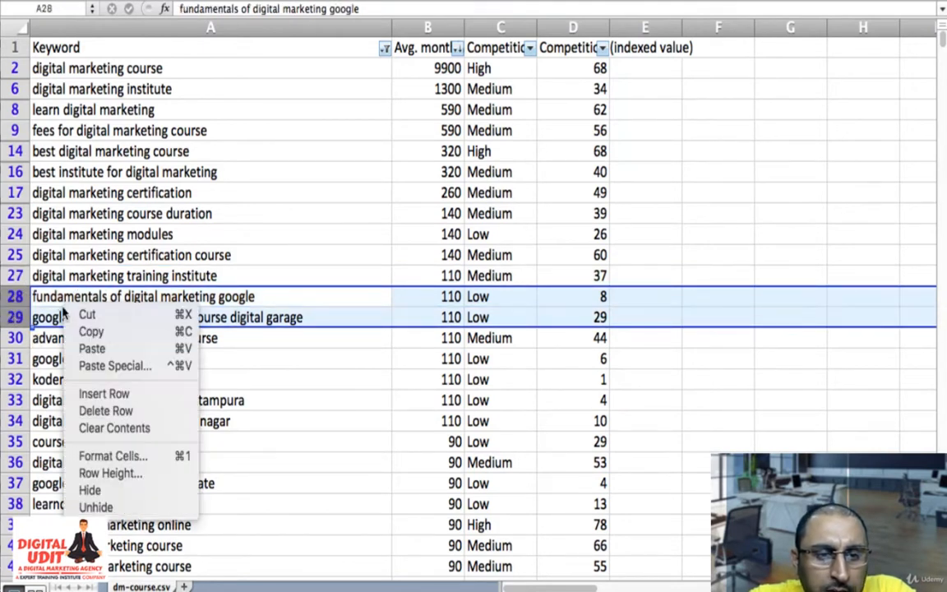
pyautogui.click(152, 411)
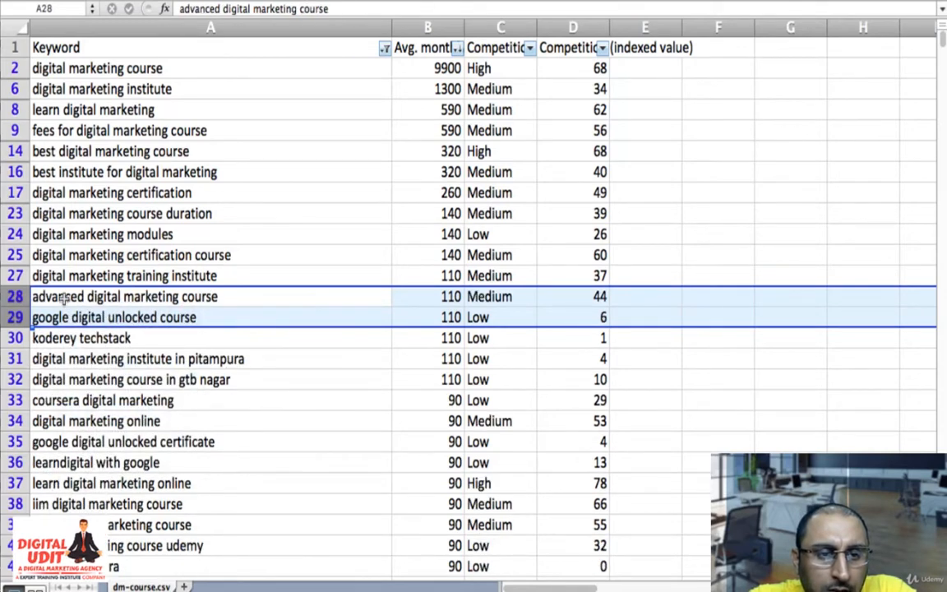
# - Delete the visible rows 29 to 46, from "google digital unlocked course" through "digital marketing course in nirman vihar"
pyautogui.moveTo(7, 317); pyautogui.dragTo(6, 502)
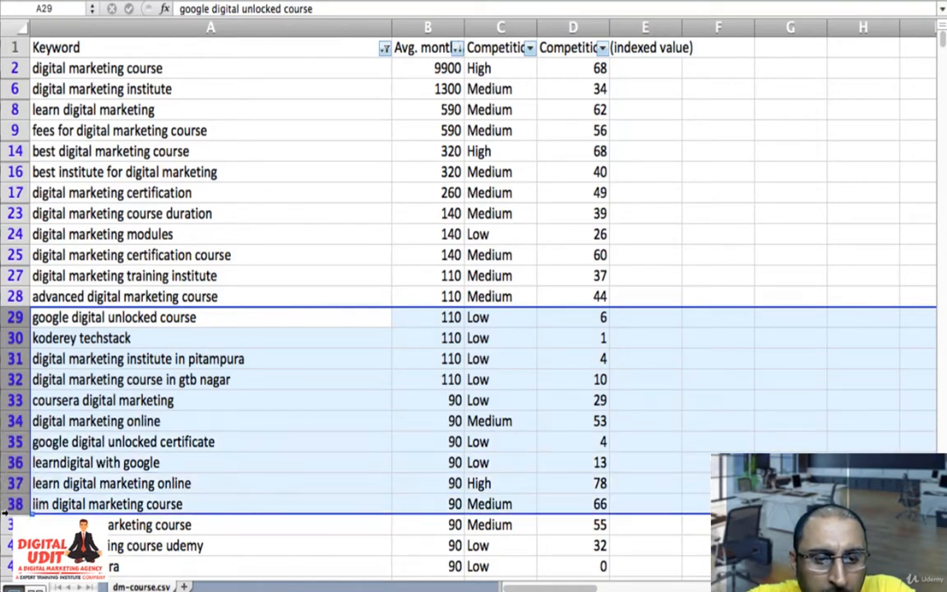
pyautogui.moveTo(10, 511)
pyautogui.mouseDown()
pyautogui.moveTo(10, 576)
pyautogui.moveTo(10, 530)
pyautogui.mouseUp()
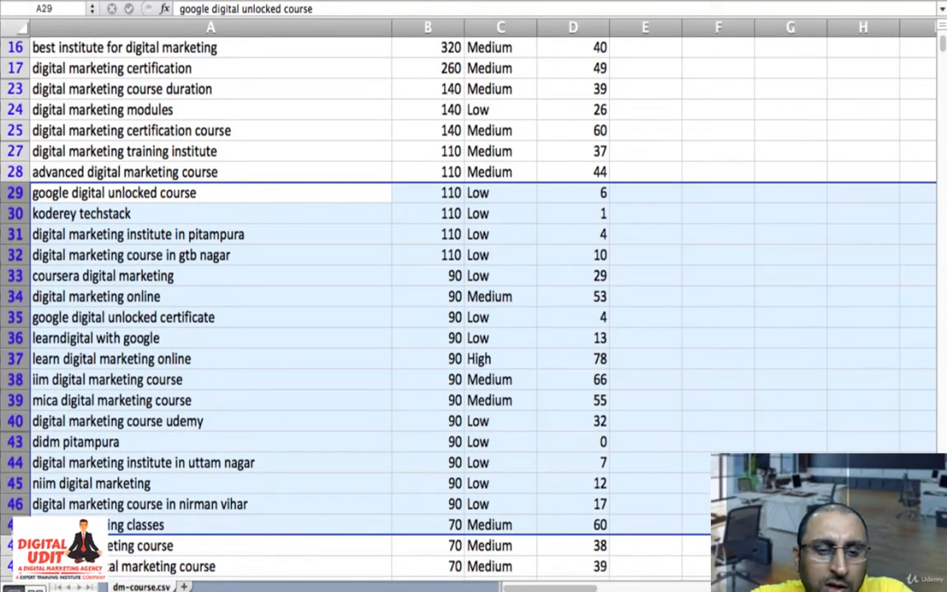
pyautogui.moveTo(10, 530); pyautogui.dragTo(78, 374)
pyautogui.rightClick(134, 288)
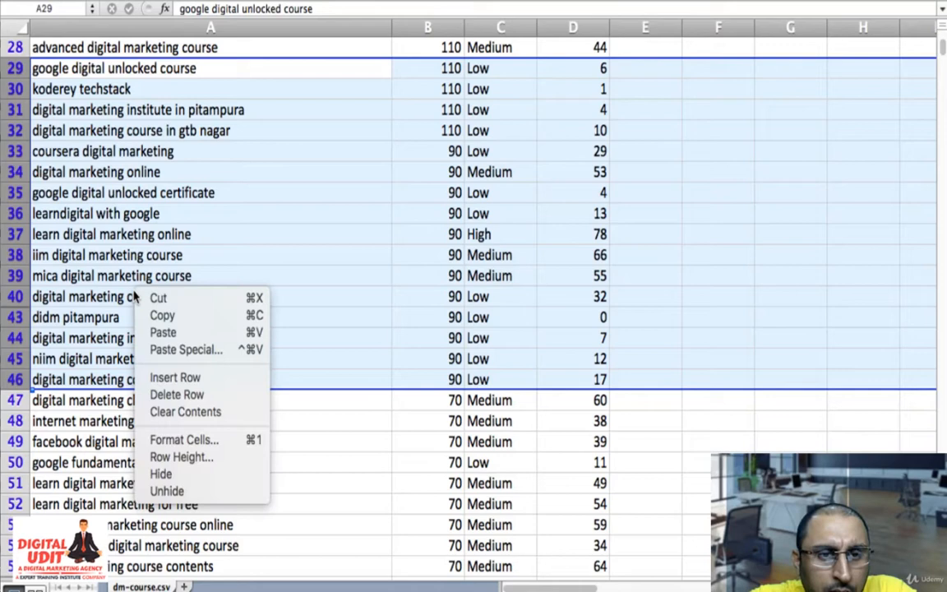
pyautogui.click(184, 396)
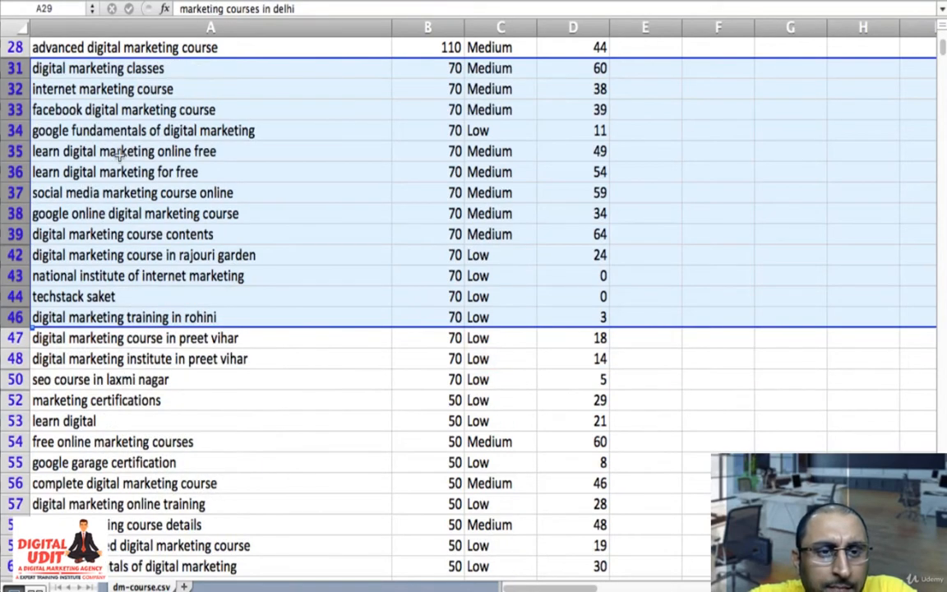
# - Delete rows 33 to 38, from "facebook digital marketing course" through "google online digital marketing course"
pyautogui.click(107, 156)
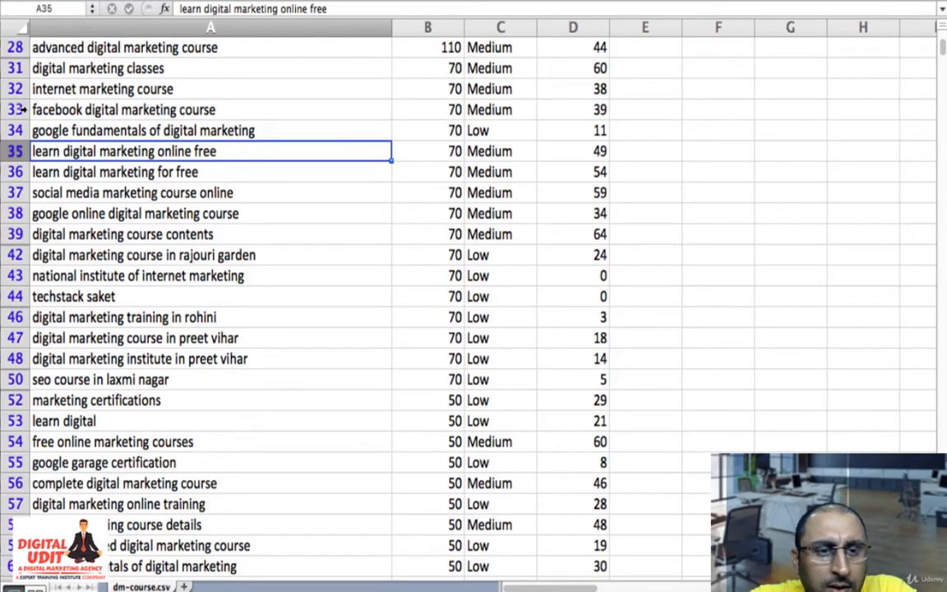
pyautogui.moveTo(13, 102); pyautogui.dragTo(12, 203)
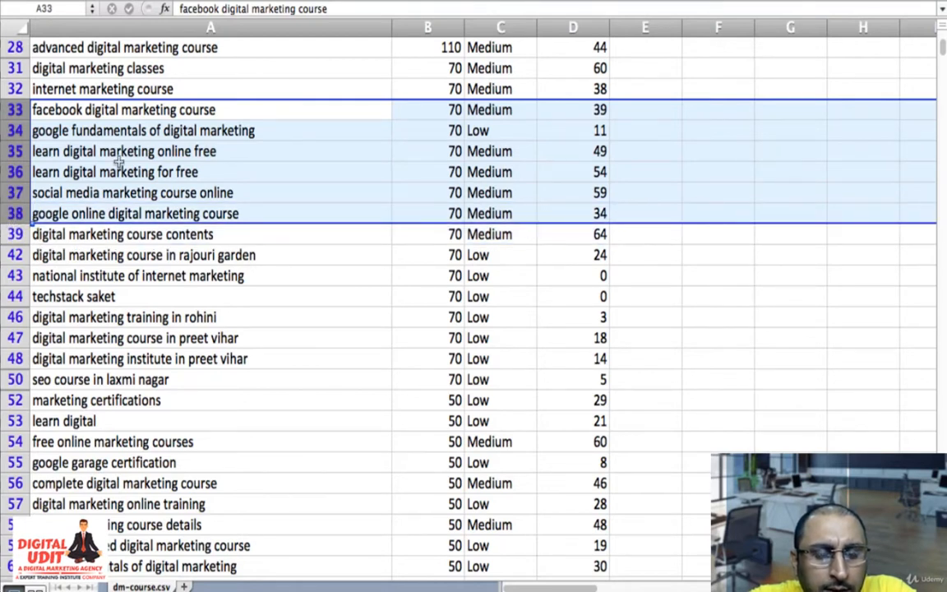
pyautogui.rightClick(119, 162)
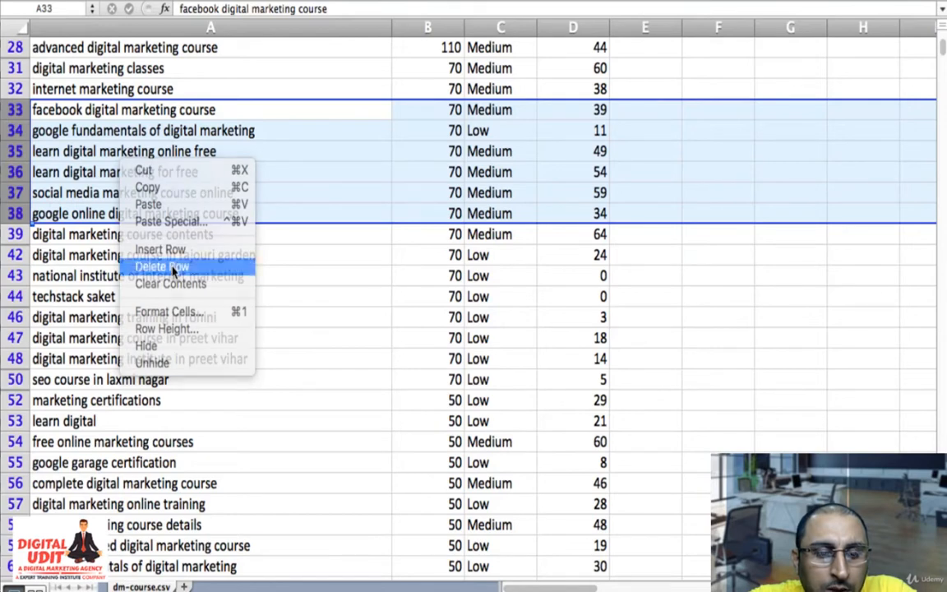
pyautogui.click(173, 268)
# - Delete the visible rows 36 to 49, from "digital marketing course in rajouri garden" through "google garage certification"
pyautogui.click(92, 148)
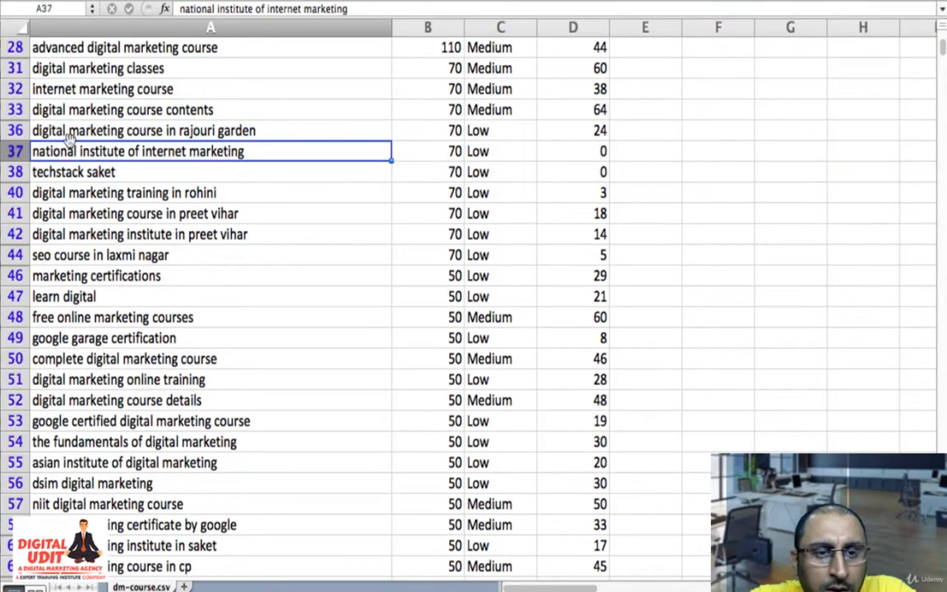
pyautogui.moveTo(14, 124); pyautogui.dragTo(22, 277)
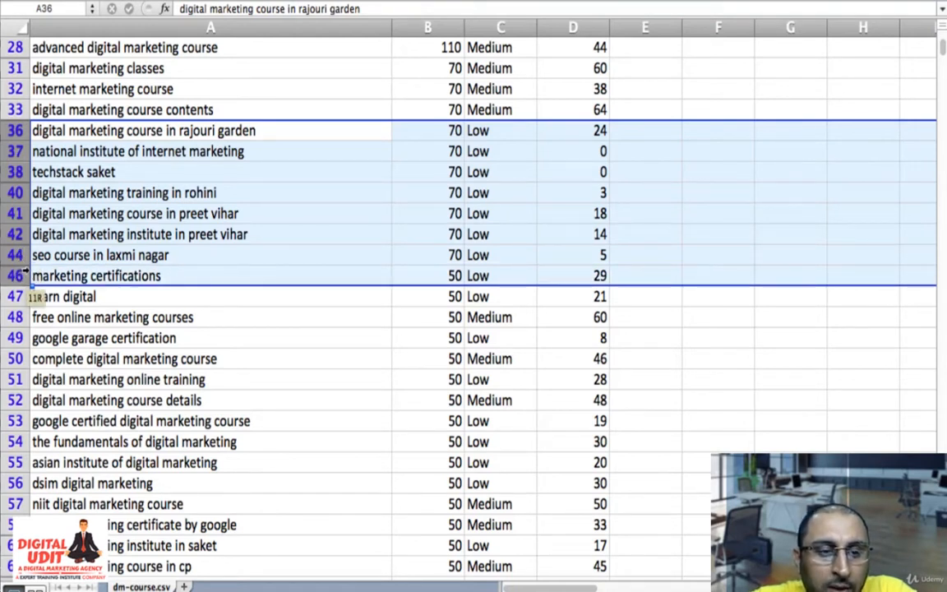
pyautogui.moveTo(25, 273); pyautogui.dragTo(27, 332)
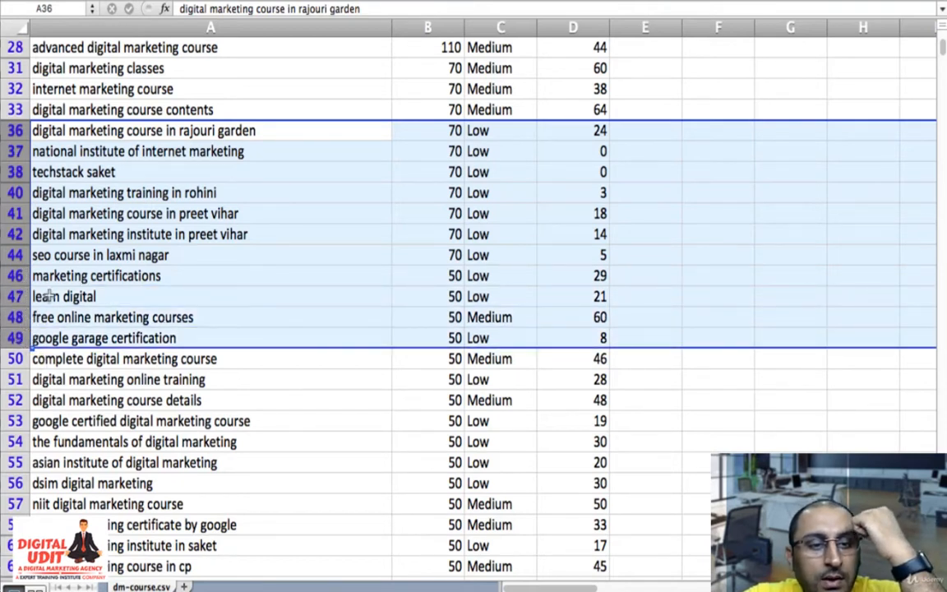
pyautogui.rightClick(138, 241)
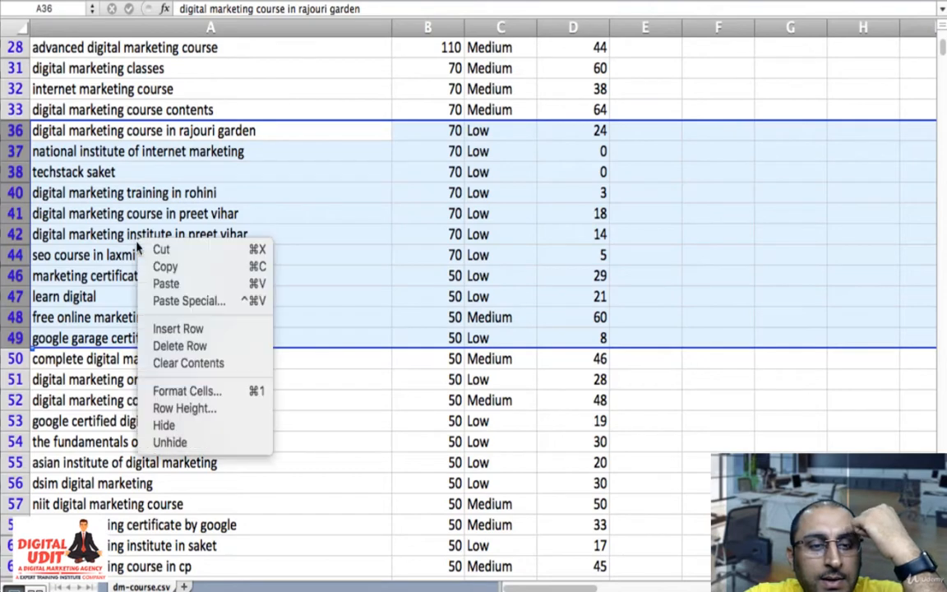
pyautogui.click(224, 345)
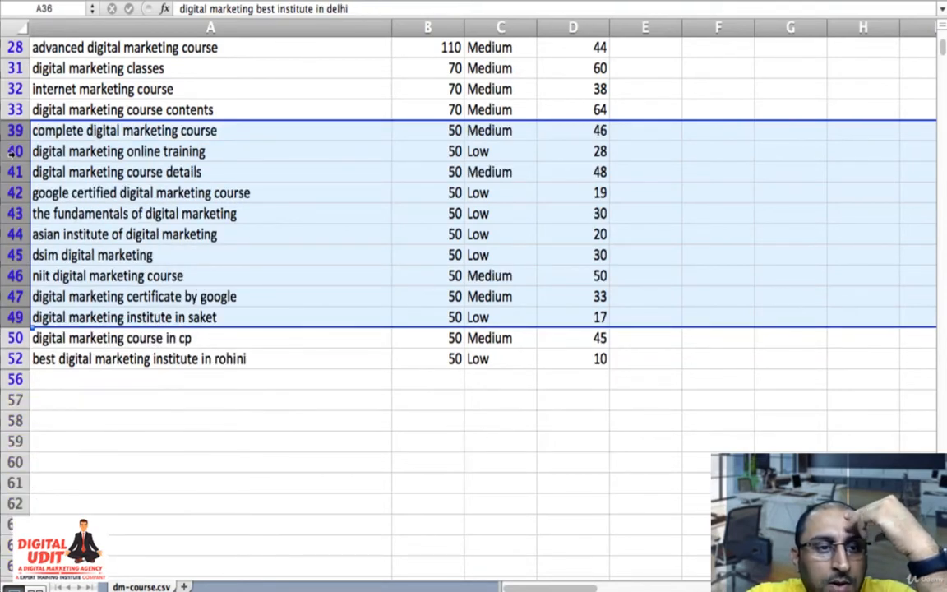
# - Delete the row for "digital marketing online training"
pyautogui.click(9, 152)
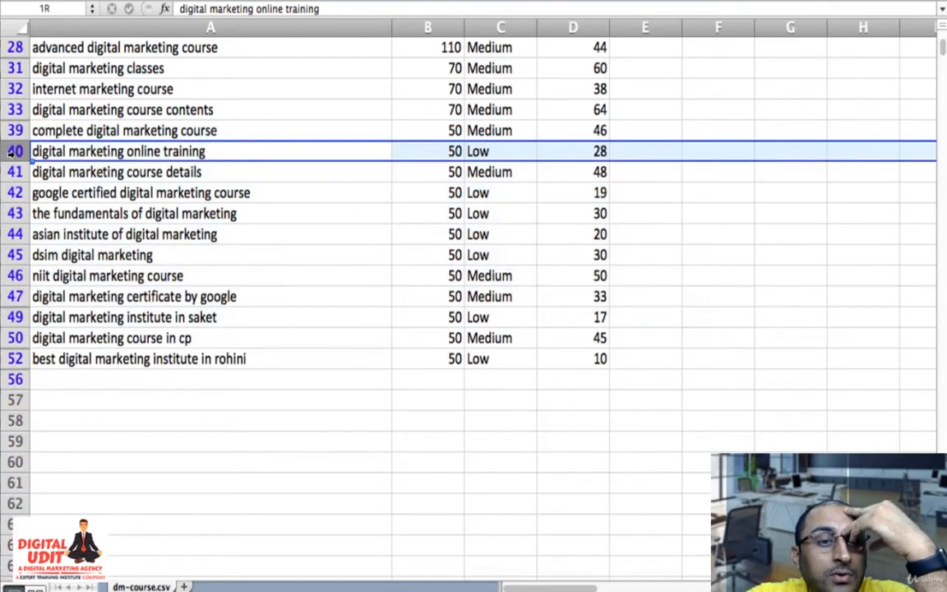
pyautogui.rightClick(12, 154)
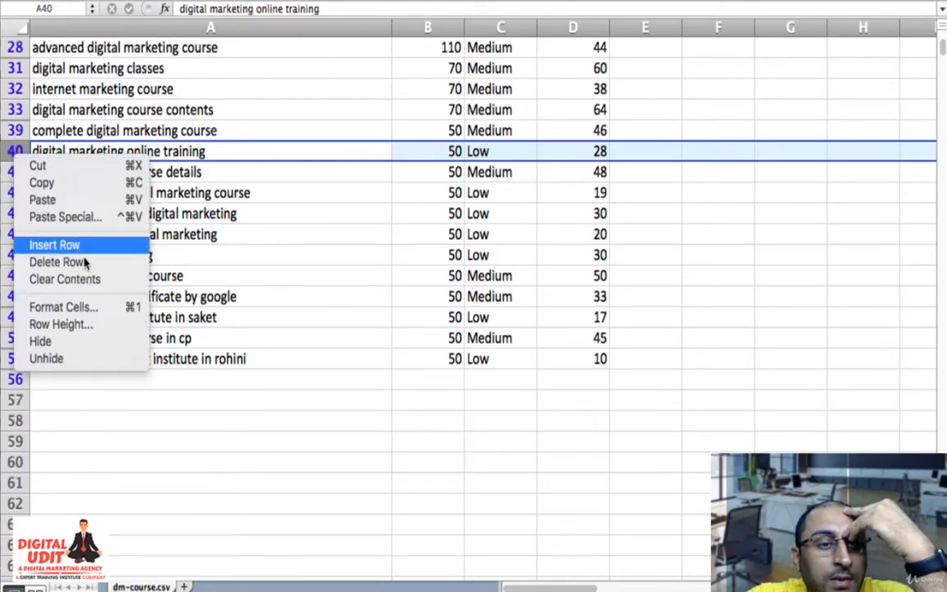
pyautogui.click(87, 265)
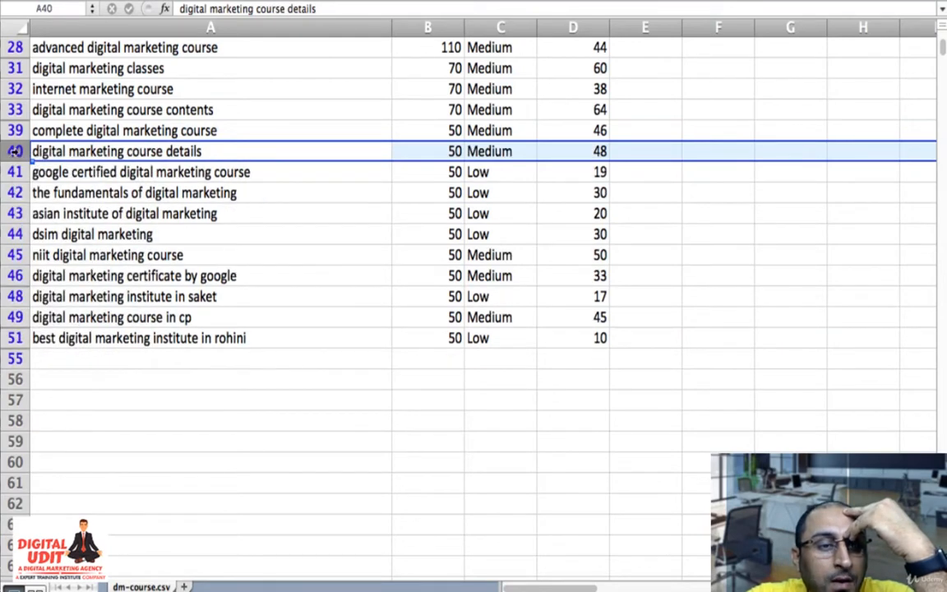
# - Delete the visible rows 41 to 51, from "google certified digital marketing course" through "best digital marketing institute in rohini"
pyautogui.moveTo(13, 172); pyautogui.dragTo(18, 345)
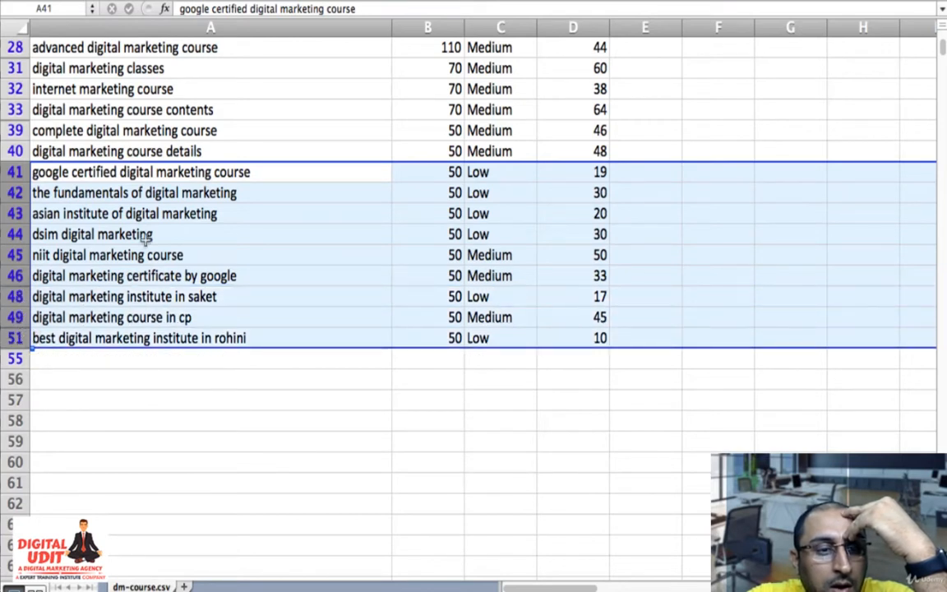
pyautogui.rightClick(146, 236)
pyautogui.click(191, 344)
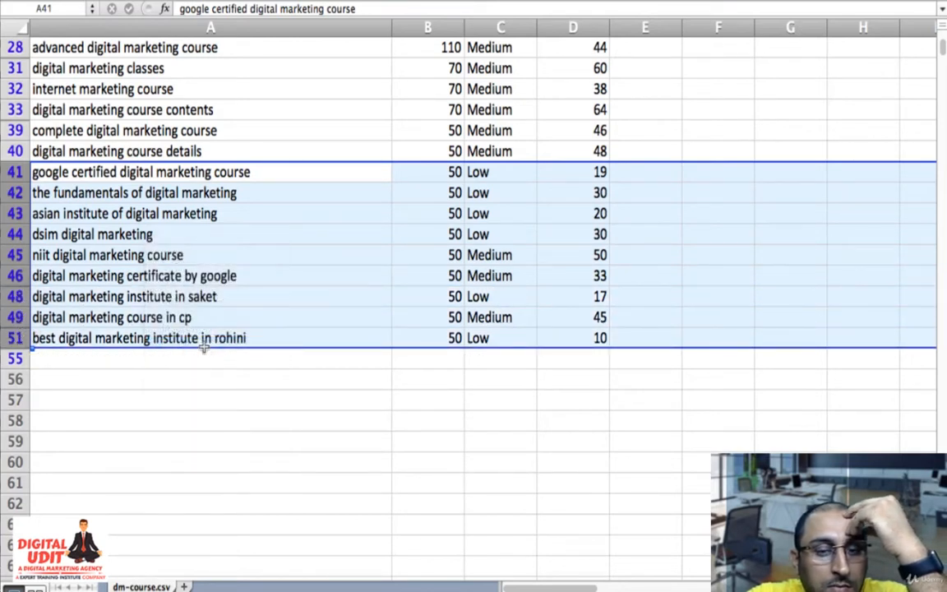
# - Remove the "does not contain delhi" filter from the Keyword column by selecting all keywords
pyautogui.scroll(3, 205, 354)
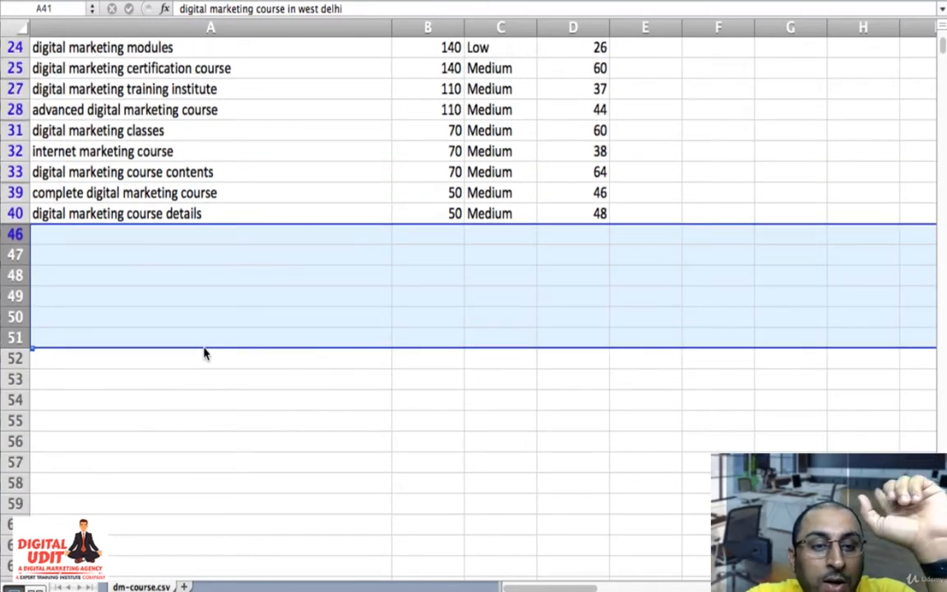
pyautogui.scroll(6, 206, 354)
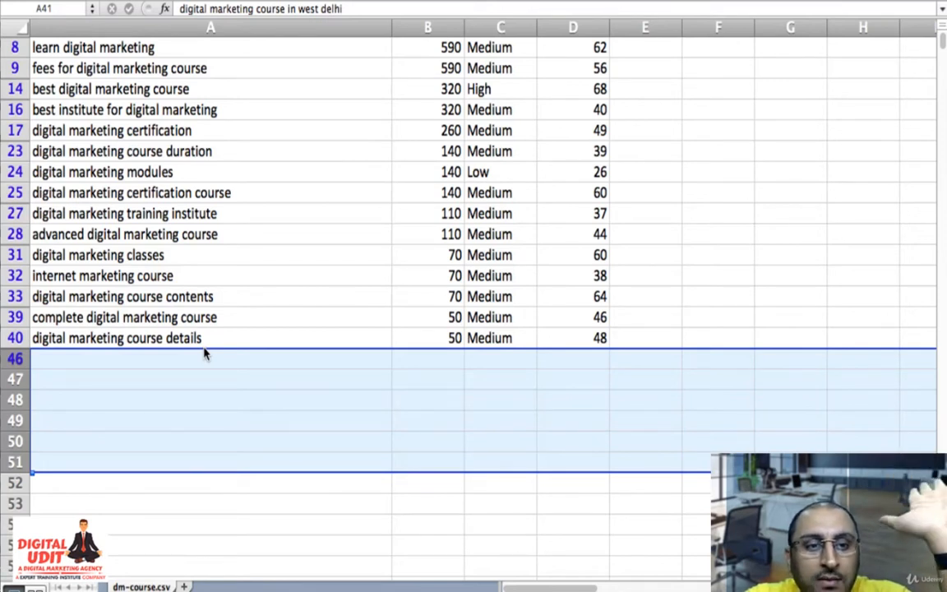
pyautogui.scroll(3, 205, 353)
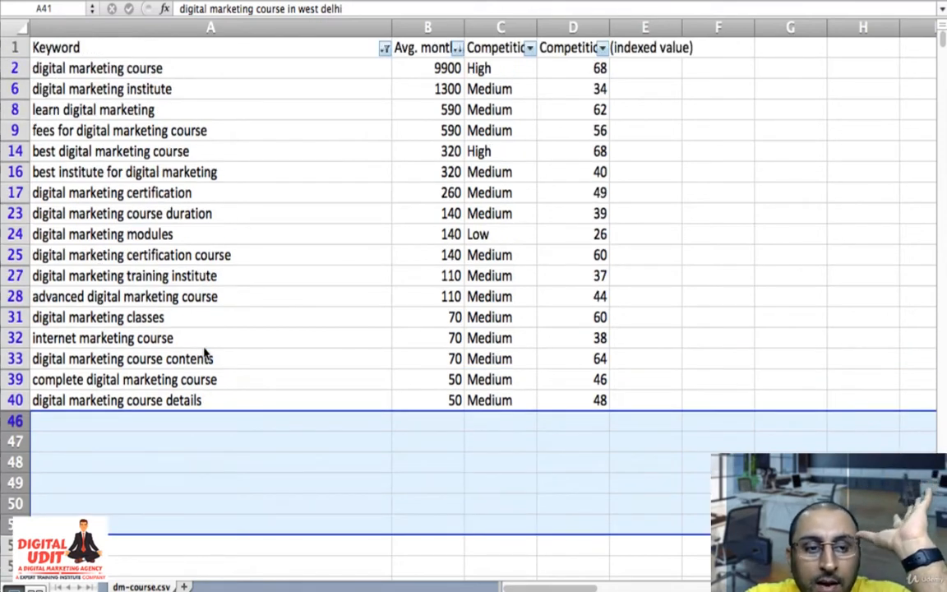
pyautogui.click(384, 49)
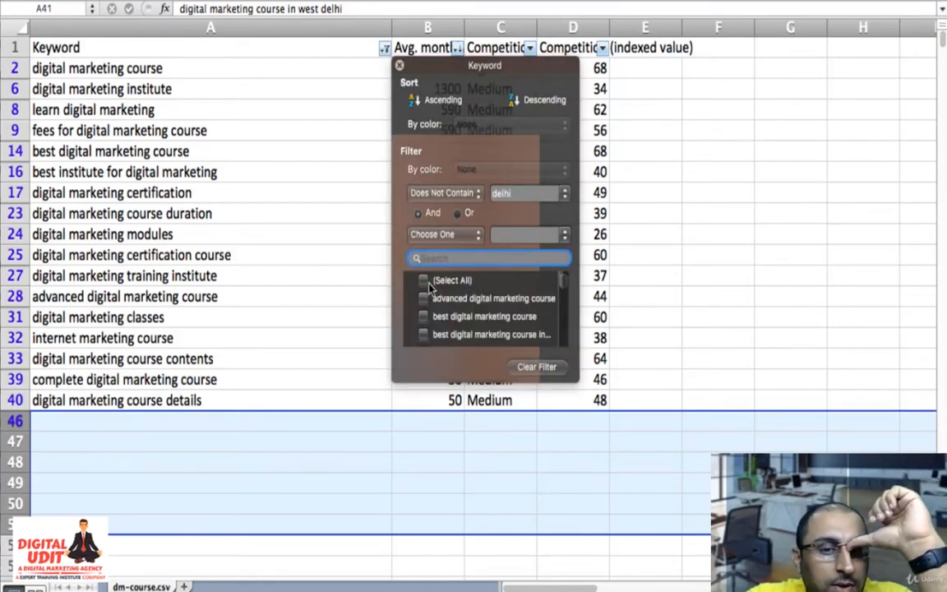
pyautogui.click(423, 281)
pyautogui.click(223, 361)
# - Filter the Keyword column to show only keywords that contain "delhi"
pyautogui.scroll(-10, 223, 363)
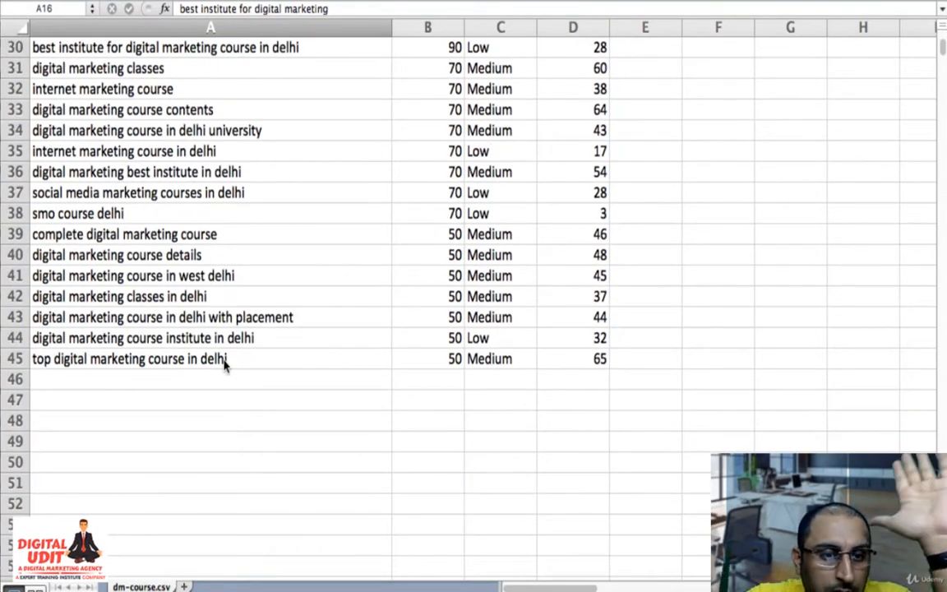
pyautogui.scroll(8, 223, 364)
pyautogui.scroll(-4, 225, 365)
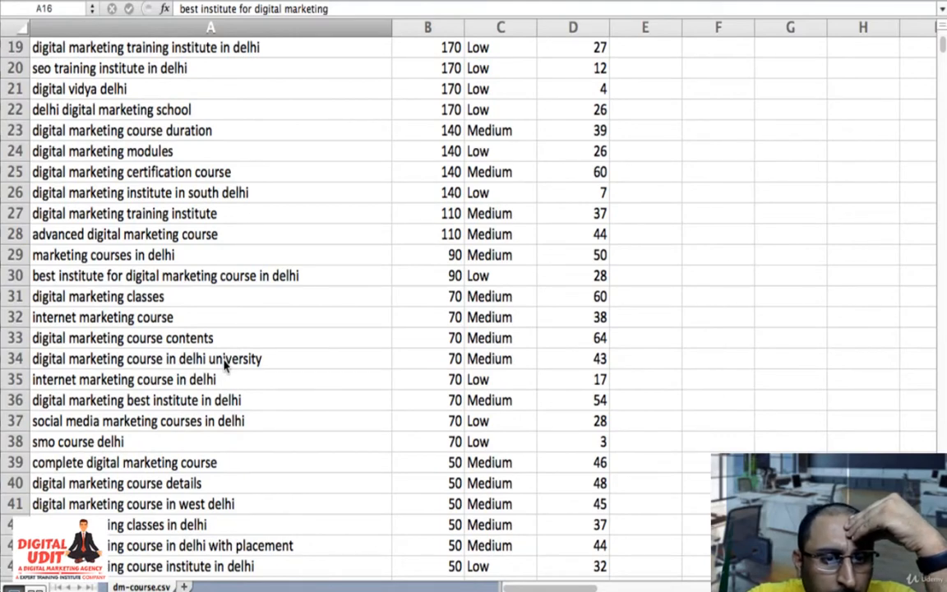
pyautogui.scroll(6, 224, 367)
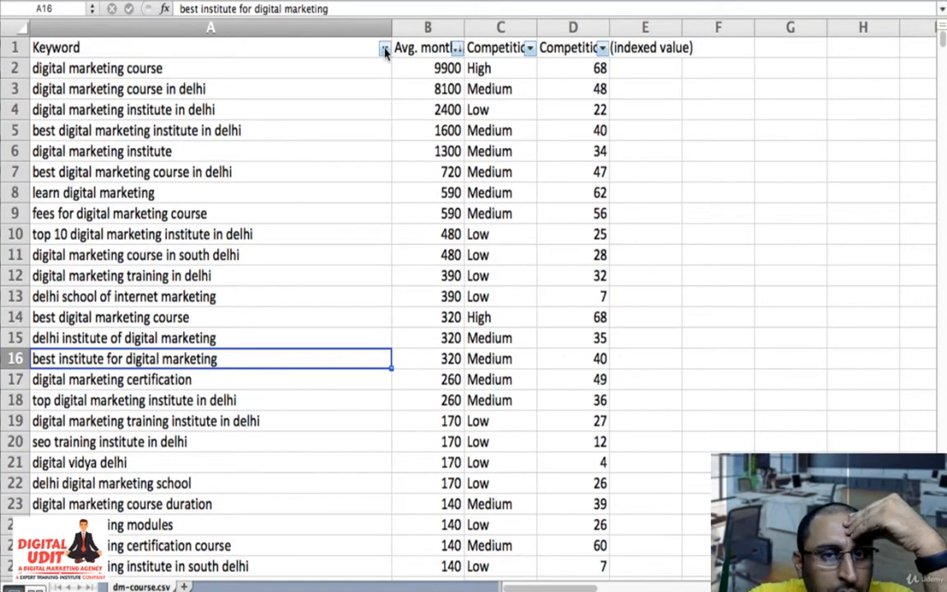
pyautogui.click(383, 49)
pyautogui.click(433, 192)
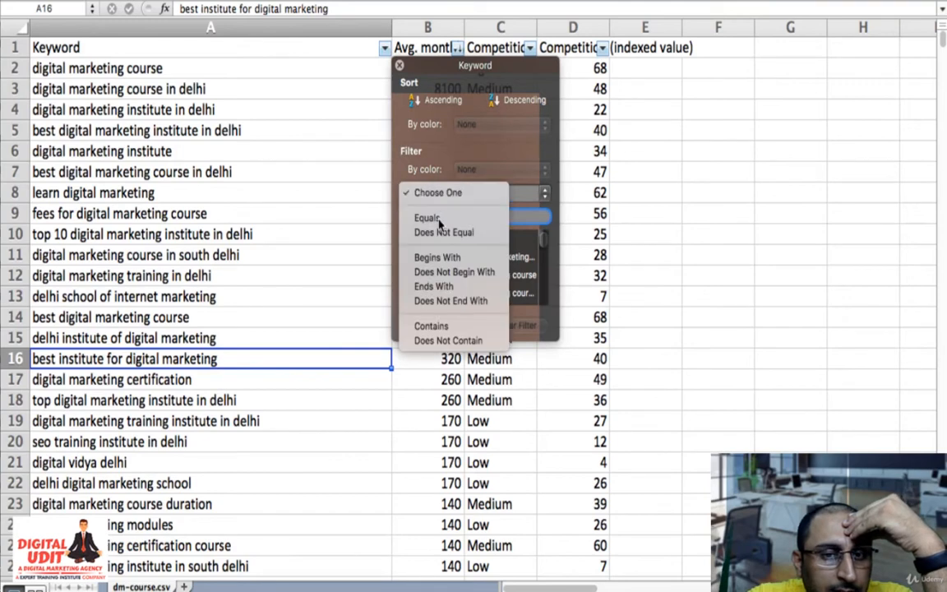
pyautogui.click(433, 327)
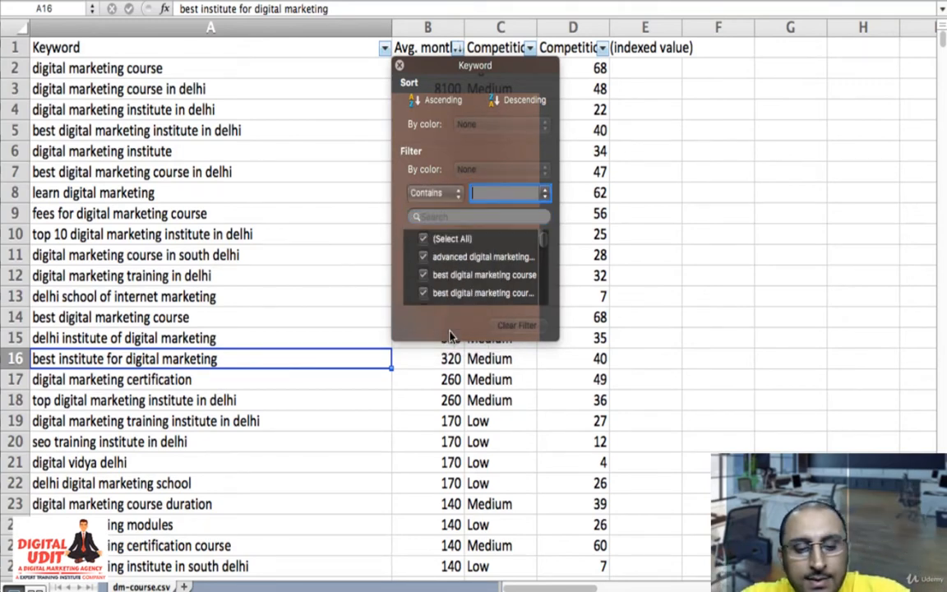
pyautogui.write('delhi')
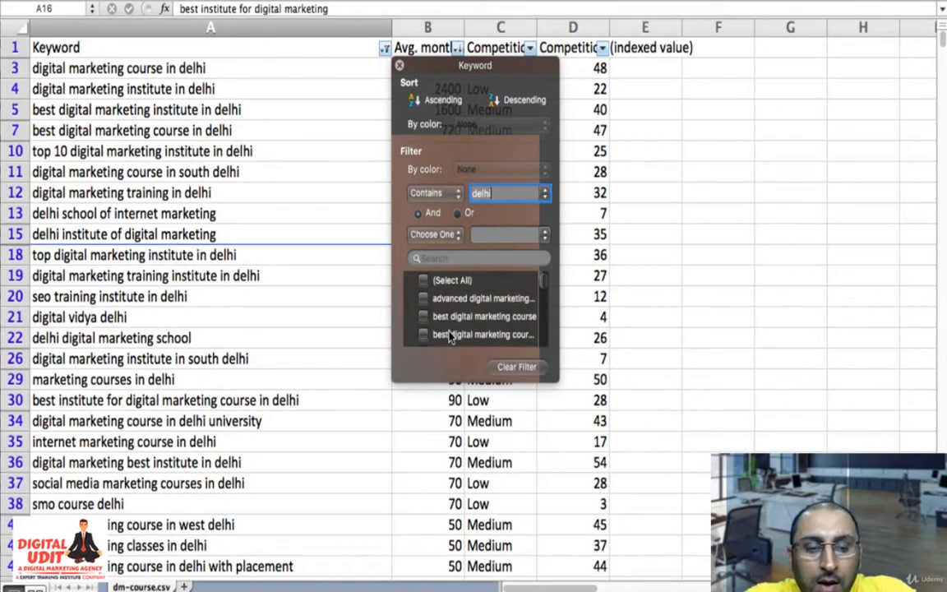
pyautogui.click(337, 383)
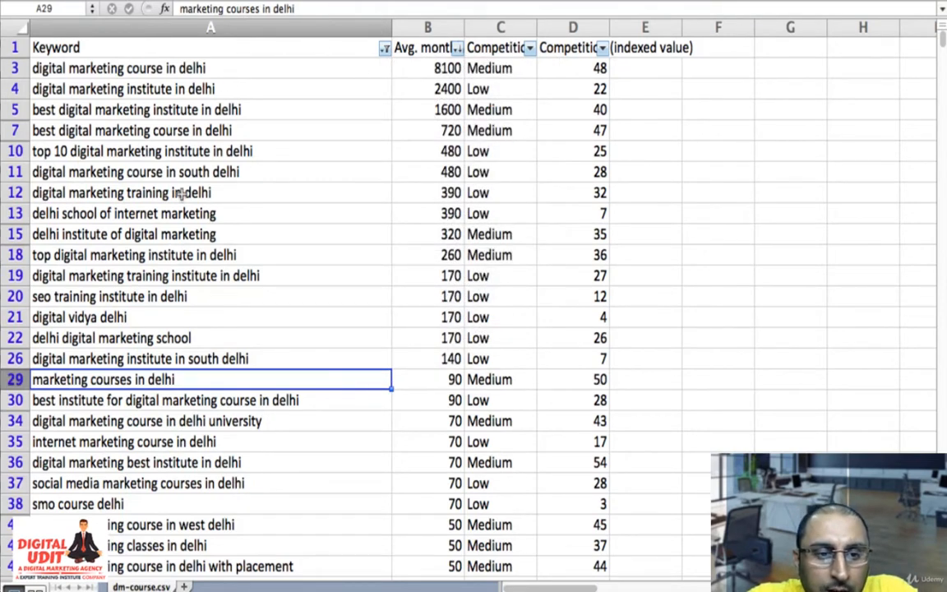
# - Delete the row for "digital marketing course in south delhi"
pyautogui.click(181, 71)
pyautogui.press('Down')
pyautogui.press('Down')
pyautogui.press('Down')
pyautogui.press('Down')
pyautogui.press('Down')
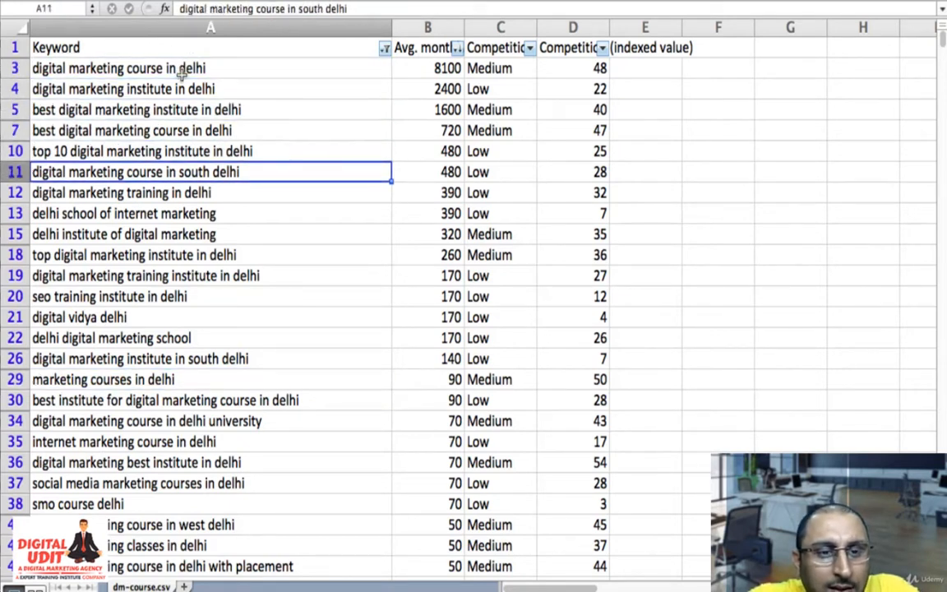
pyautogui.click(11, 171)
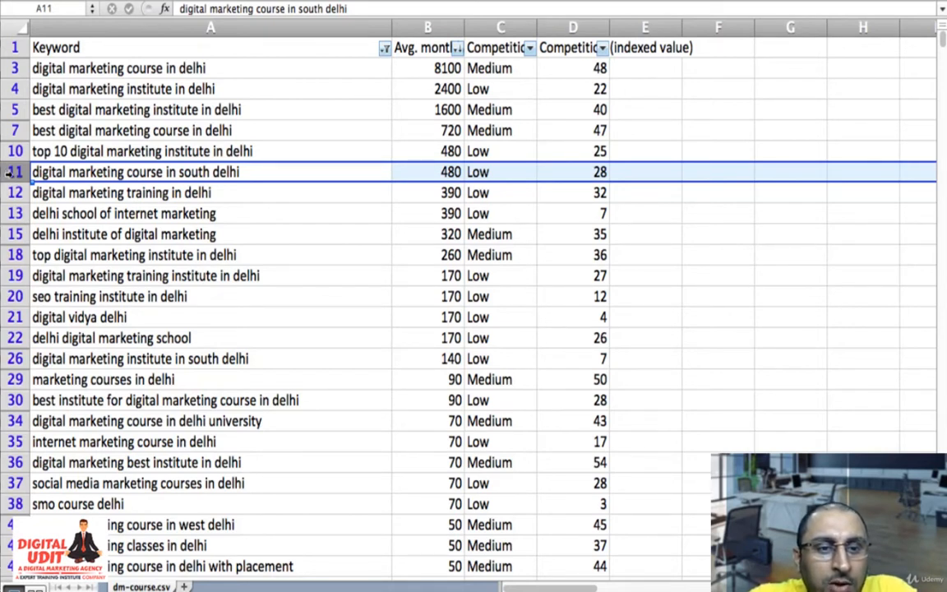
pyautogui.rightClick(10, 171)
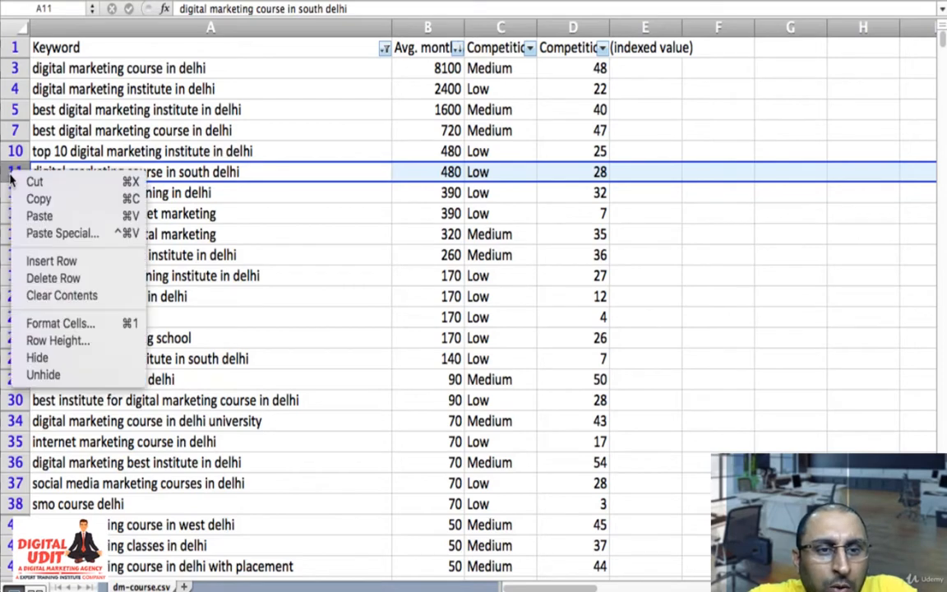
pyautogui.click(55, 277)
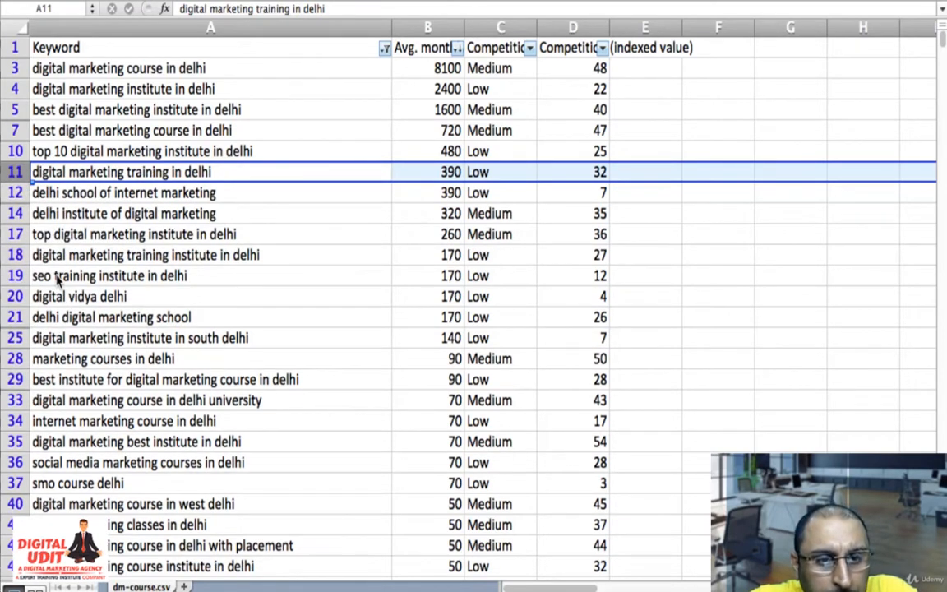
# - Delete the rows for "digital marketing institute in south delhi" and "digital vidya delhi"
pyautogui.click(13, 337)
pyautogui.rightClick(12, 338)
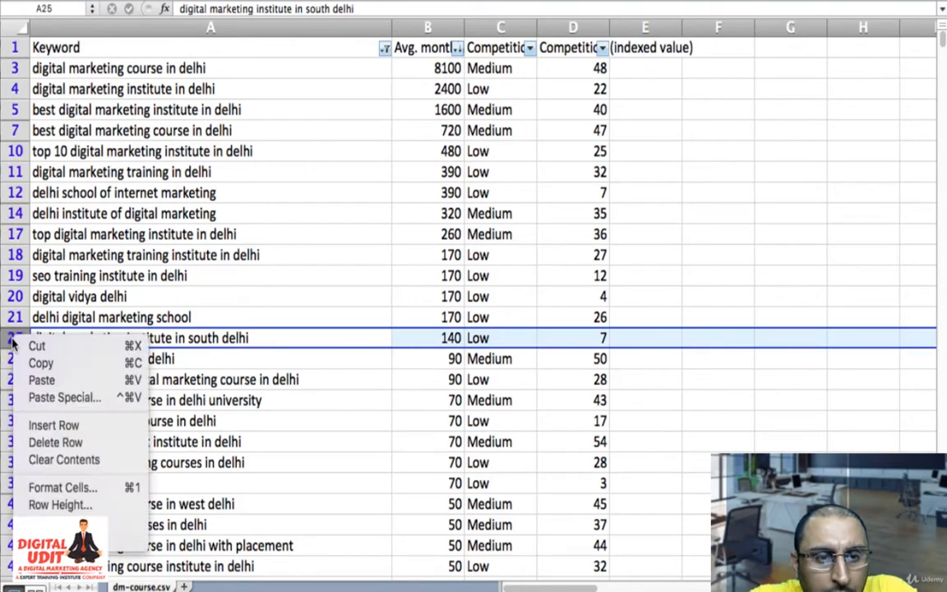
pyautogui.click(41, 441)
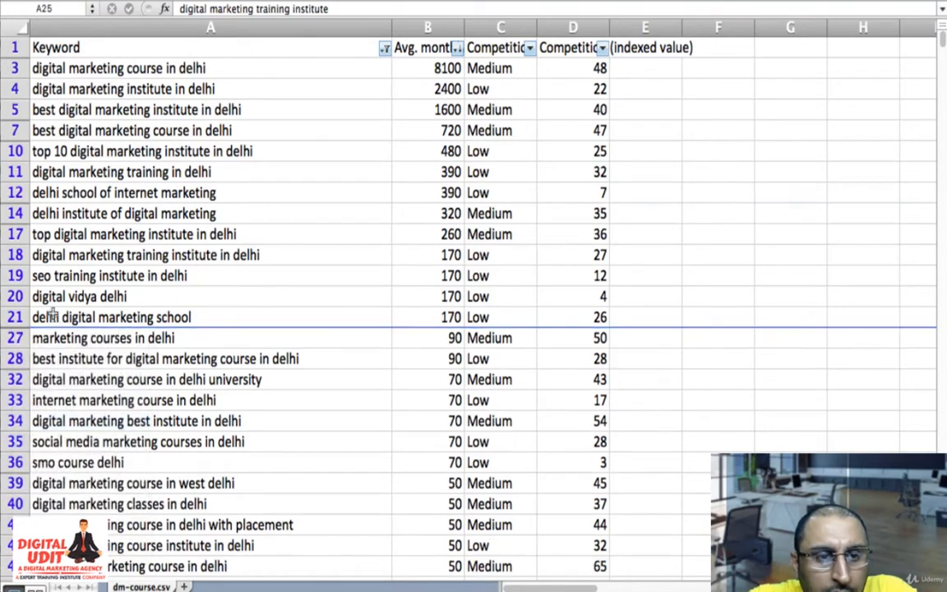
pyautogui.click(8, 300)
pyautogui.rightClick(8, 300)
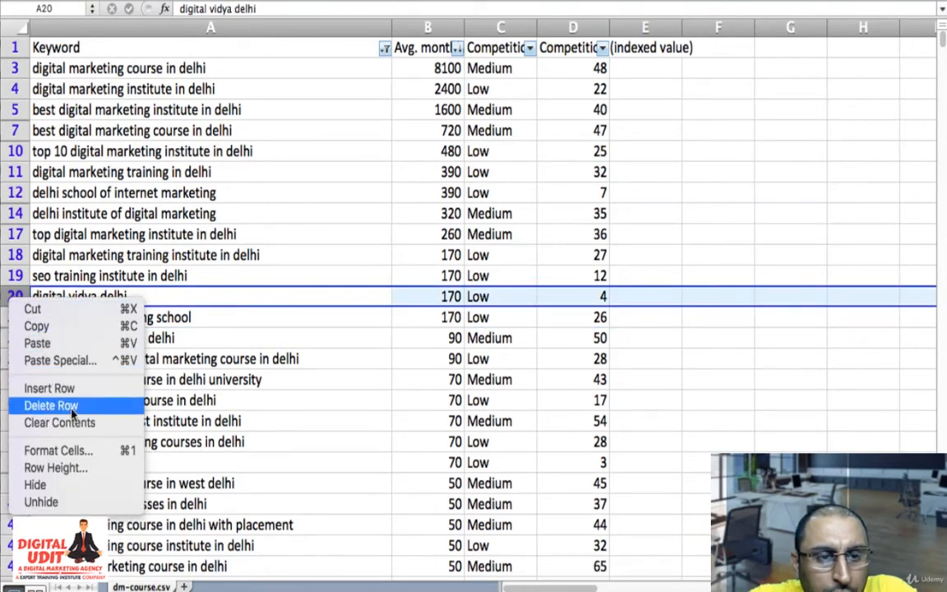
pyautogui.click(45, 403)
# - Delete the rows for "seo training institute in delhi" and "marketing courses in delhi"
pyautogui.click(12, 275)
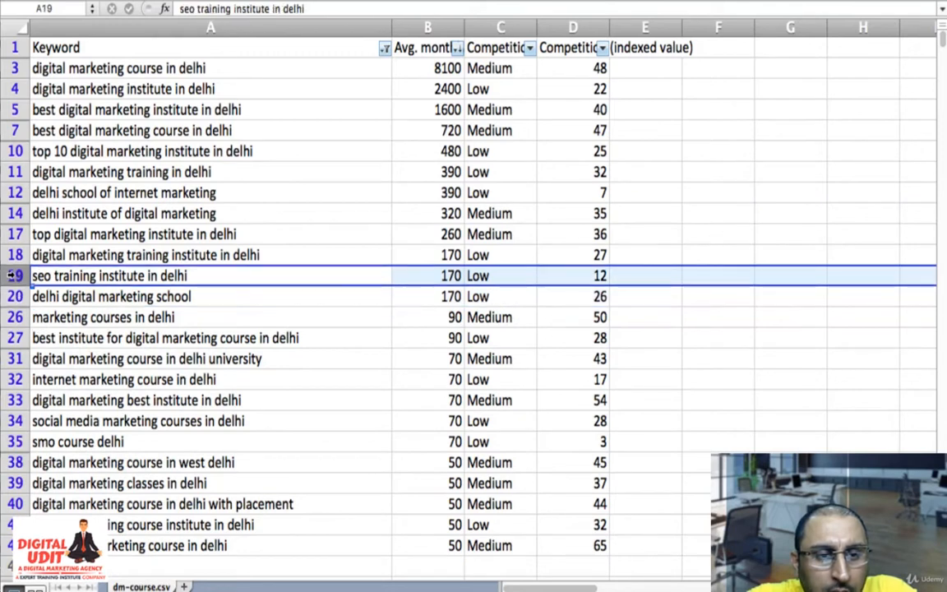
pyautogui.rightClick(12, 275)
pyautogui.click(77, 345)
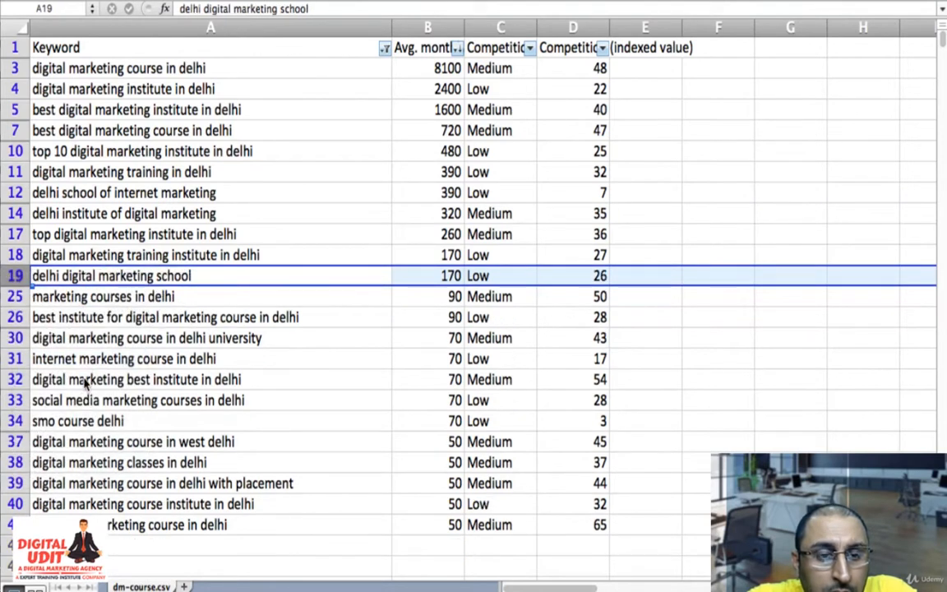
pyautogui.click(15, 296)
pyautogui.rightClick(13, 298)
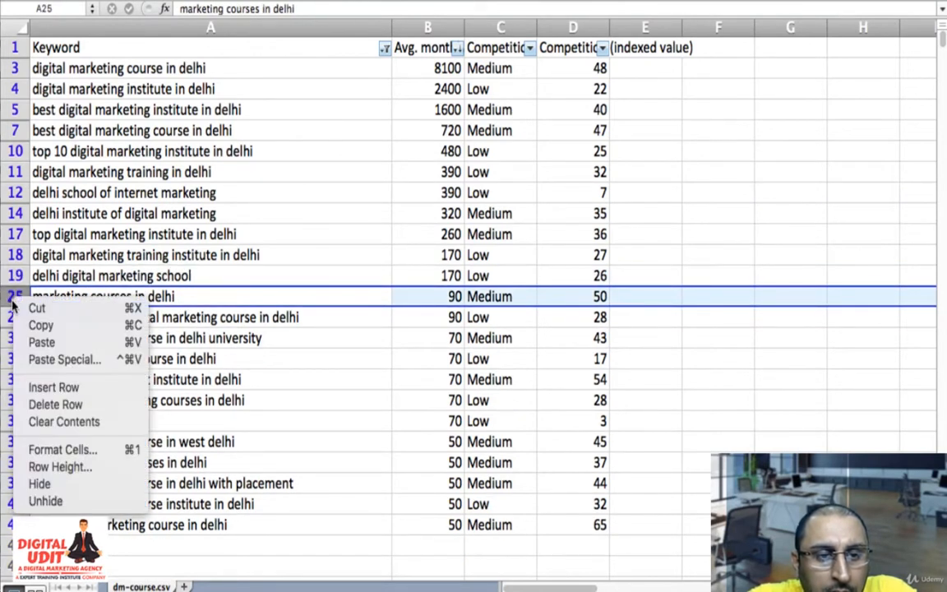
pyautogui.click(74, 404)
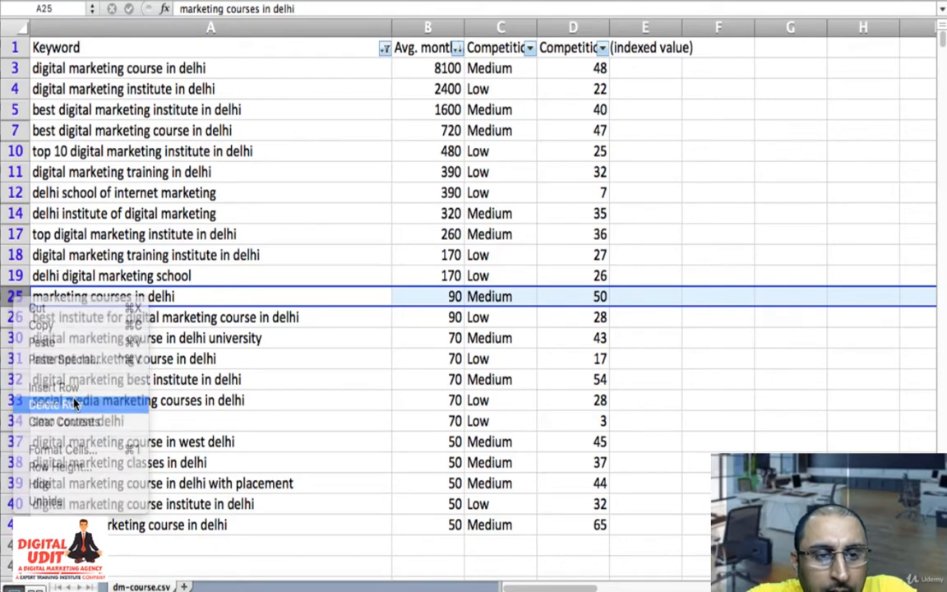
# - Delete the rows for "delhi digital marketing school" and "smo course delhi"
pyautogui.click(14, 275)
pyautogui.rightClick(13, 275)
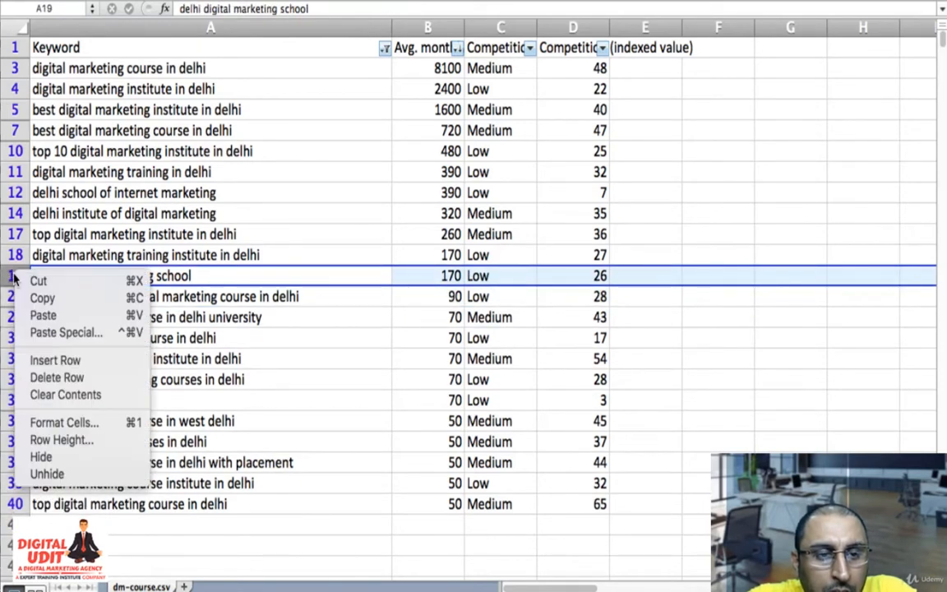
pyautogui.click(71, 379)
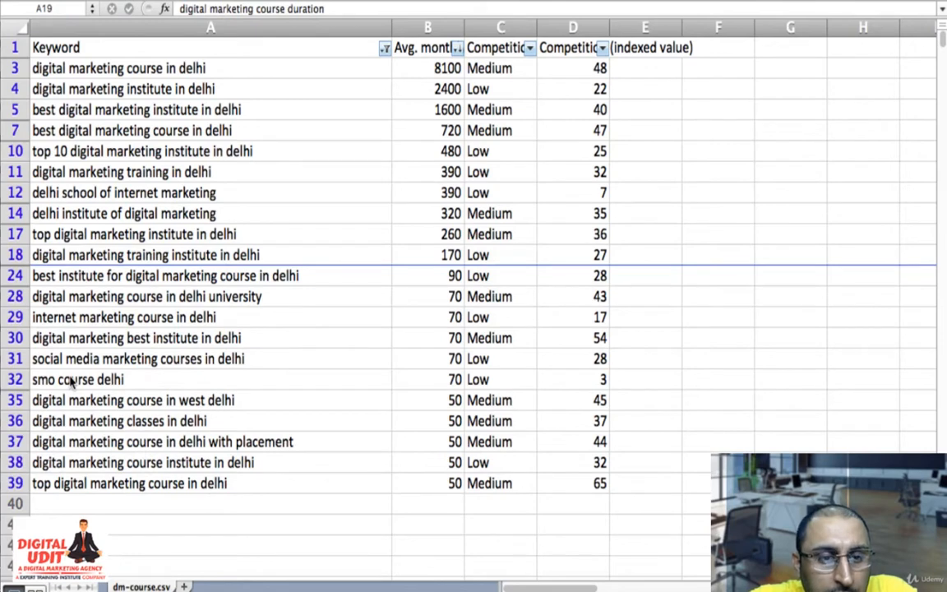
pyautogui.click(14, 378)
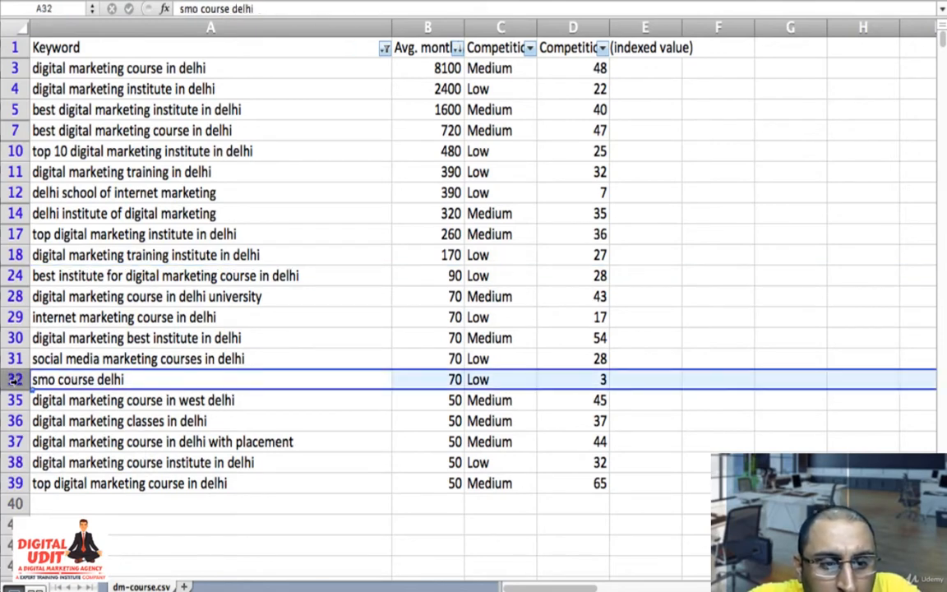
pyautogui.rightClick(15, 378)
pyautogui.click(72, 483)
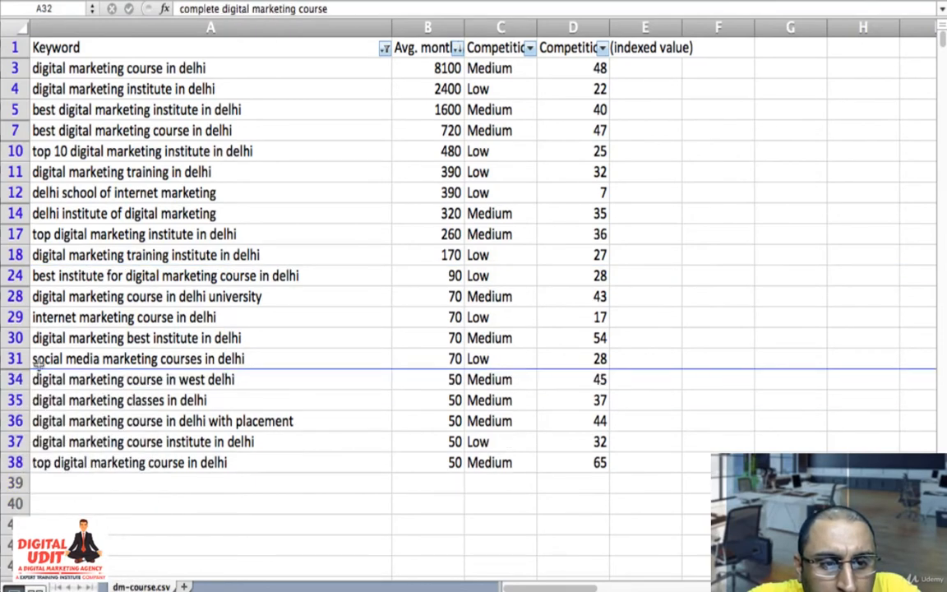
# - Delete the rows for "social media marketing courses in delhi" and "top 10 digital marketing institute in delhi"
pyautogui.click(14, 358)
pyautogui.rightClick(15, 359)
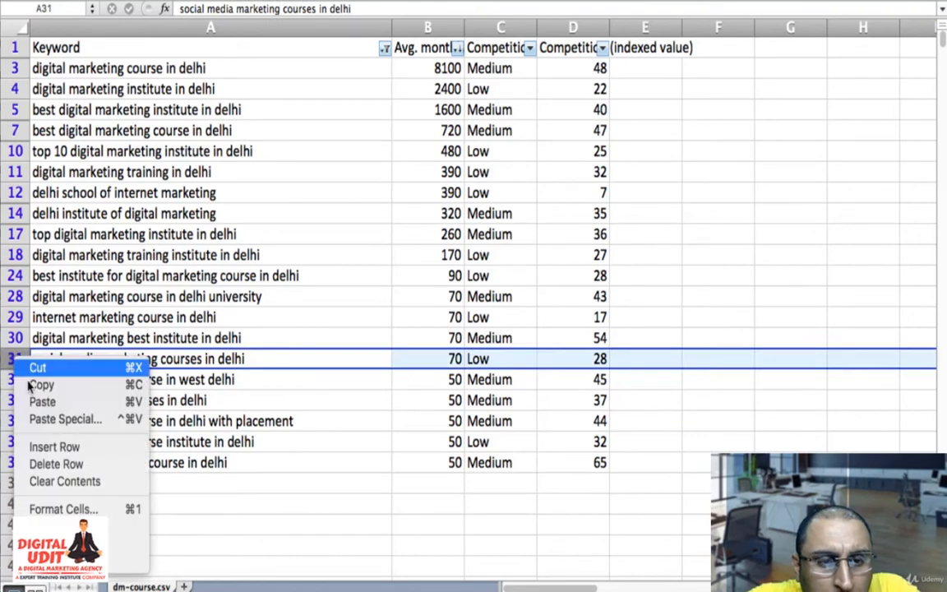
pyautogui.click(78, 466)
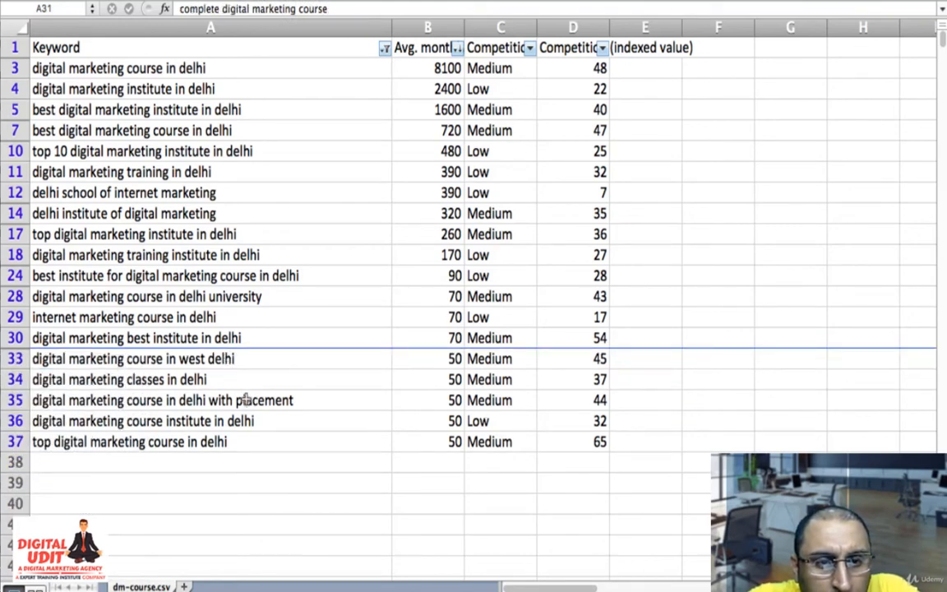
pyautogui.click(6, 151)
pyautogui.rightClick(6, 151)
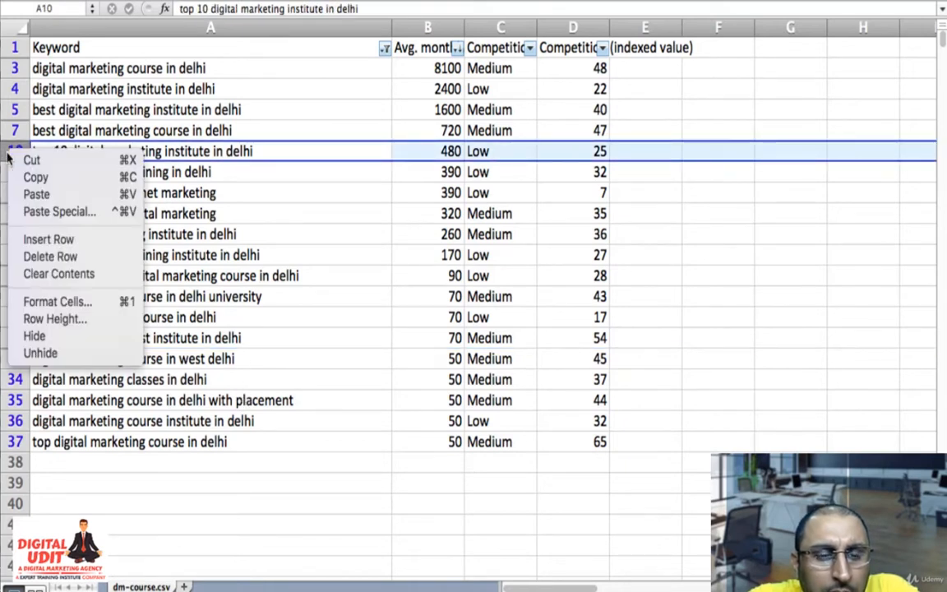
pyautogui.click(66, 255)
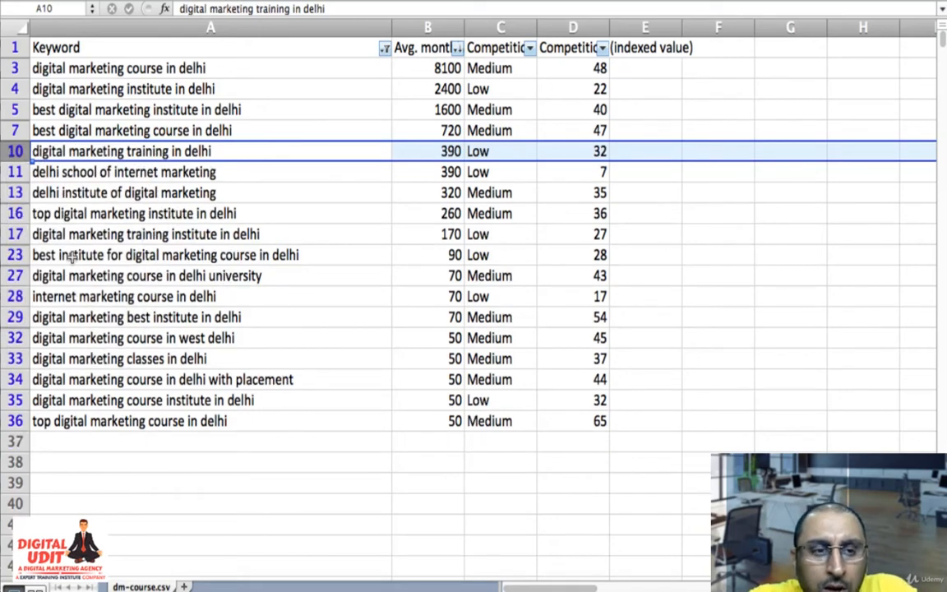
# - Undo the last six row deletions, back through the deletion of "seo training institute in delhi"
pyautogui.press('super+z')
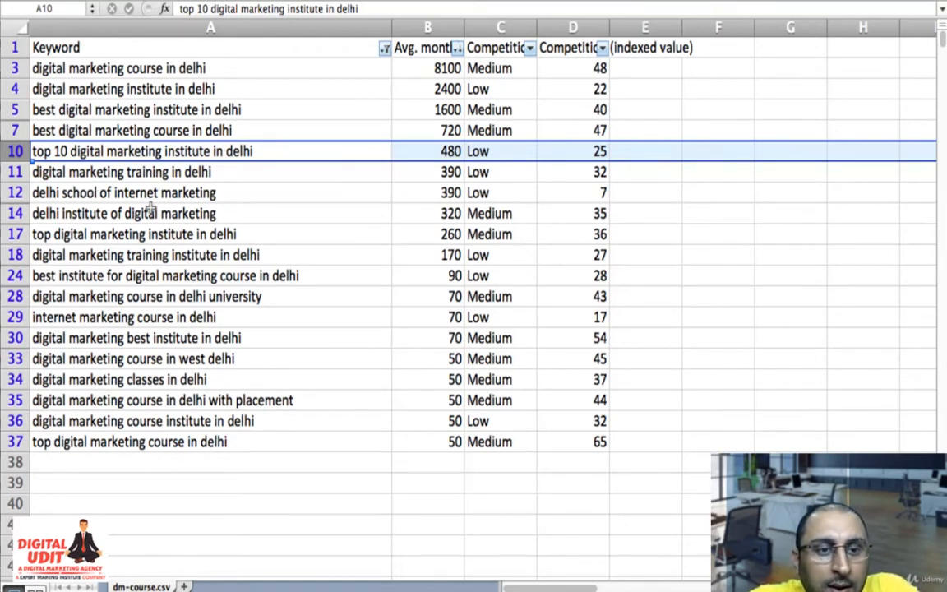
pyautogui.press('super+z')
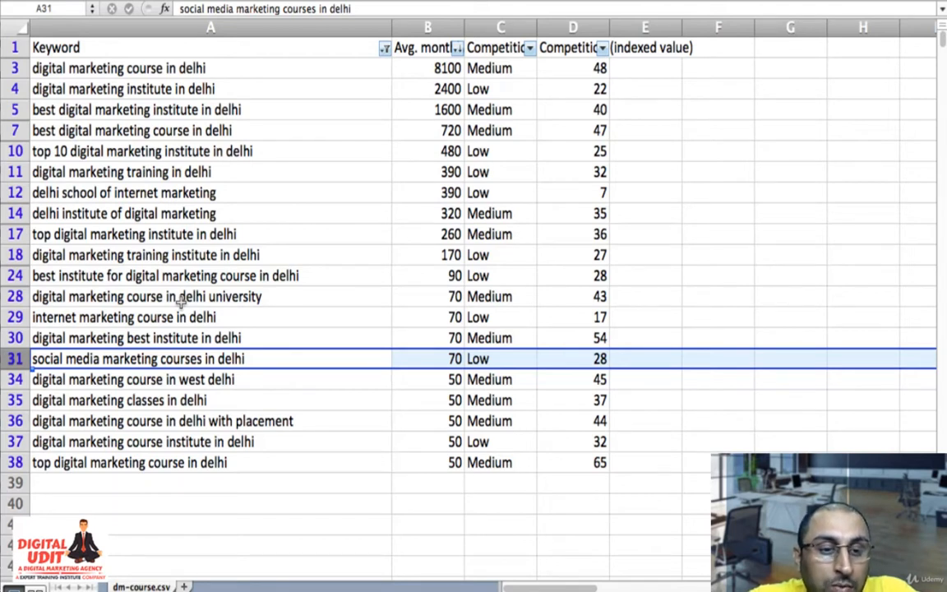
pyautogui.press('super+z')
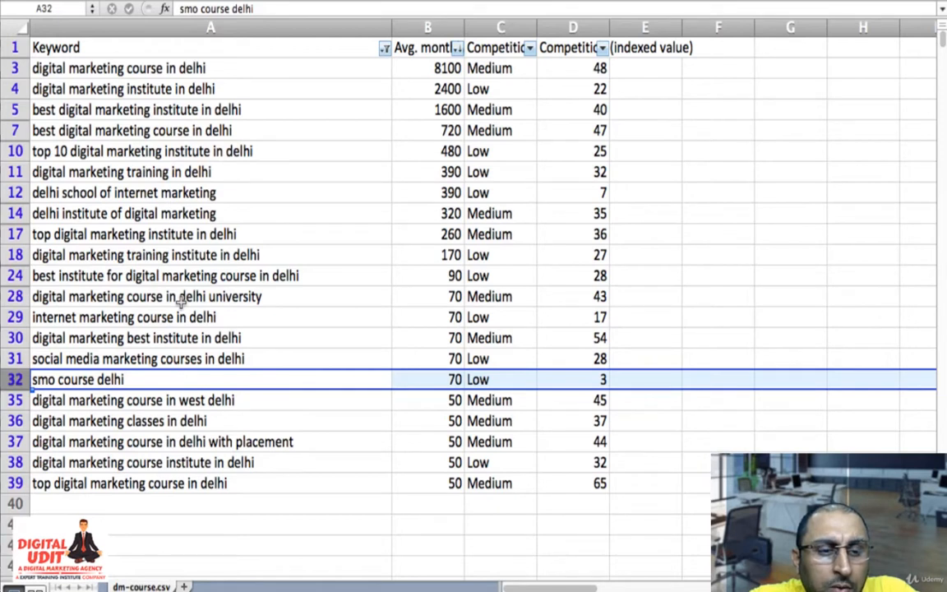
pyautogui.press('super+z')
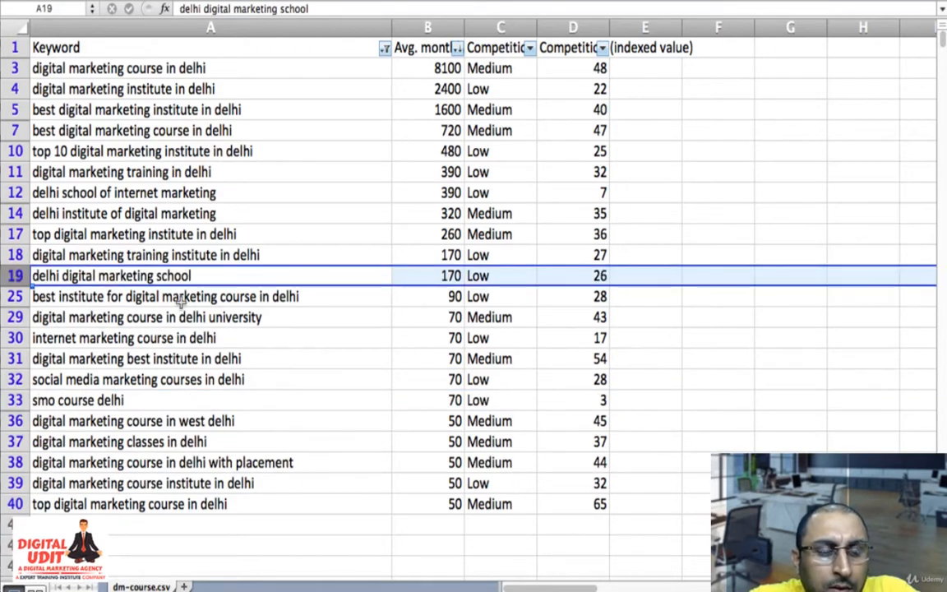
pyautogui.press('super+z')
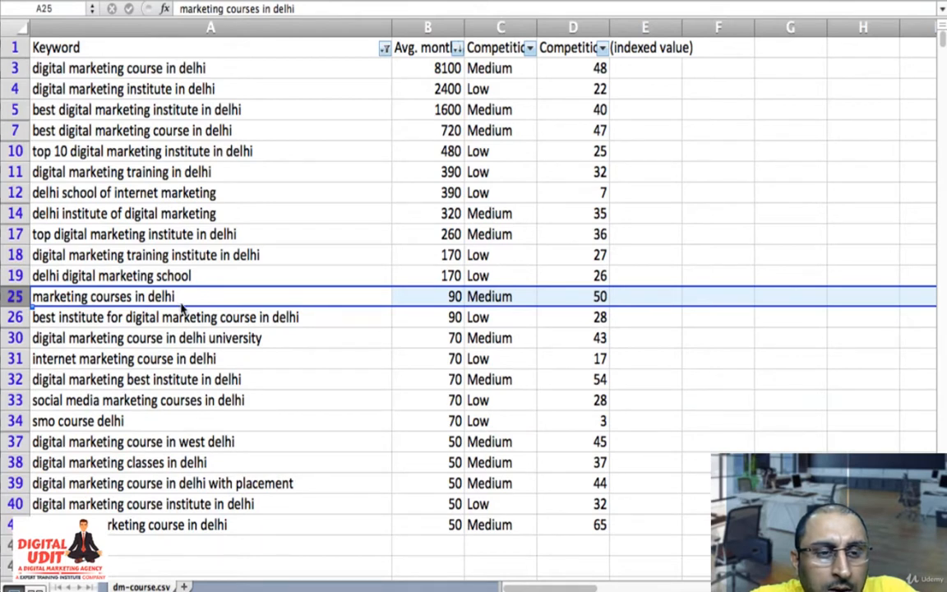
pyautogui.press('super+z')
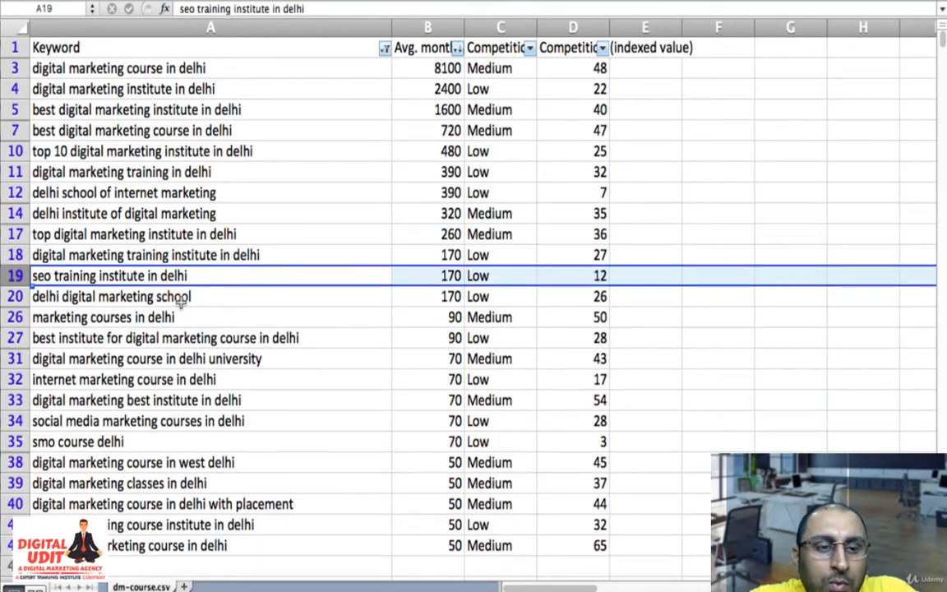
# - Delete the rows for "smo course delhi" and "marketing courses in delhi"
pyautogui.click(15, 442)
pyautogui.rightClick(15, 442)
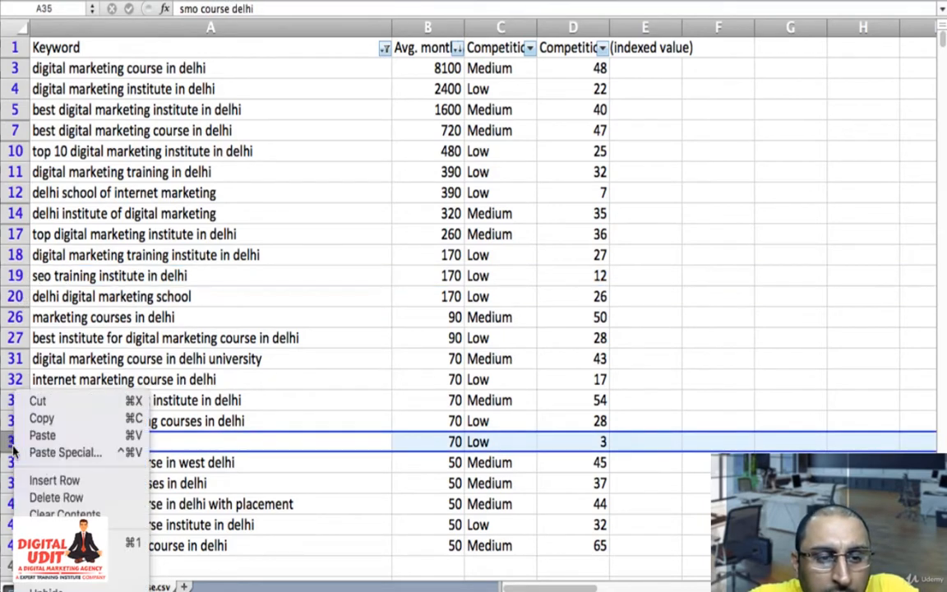
pyautogui.click(70, 497)
pyautogui.click(14, 317)
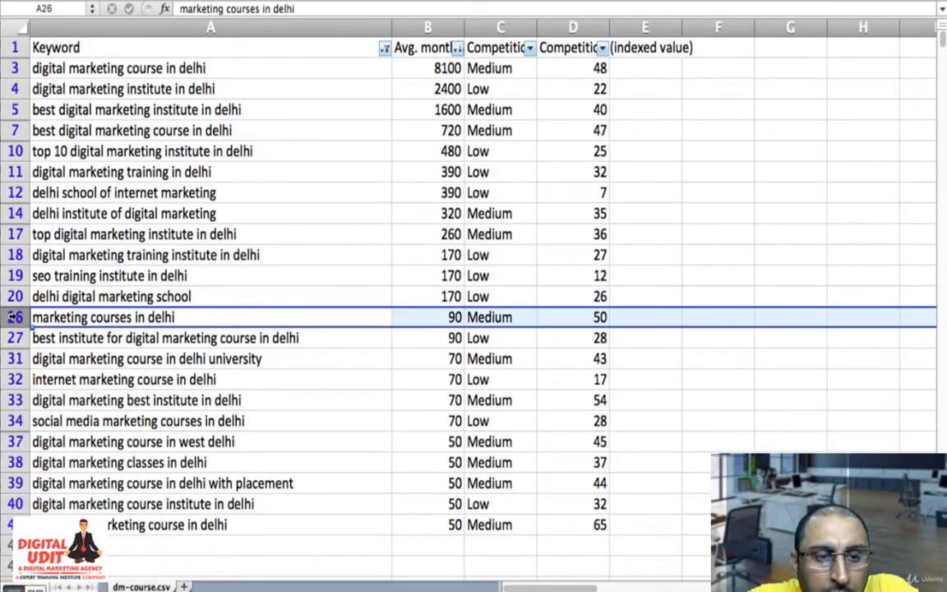
pyautogui.rightClick(12, 316)
pyautogui.click(107, 419)
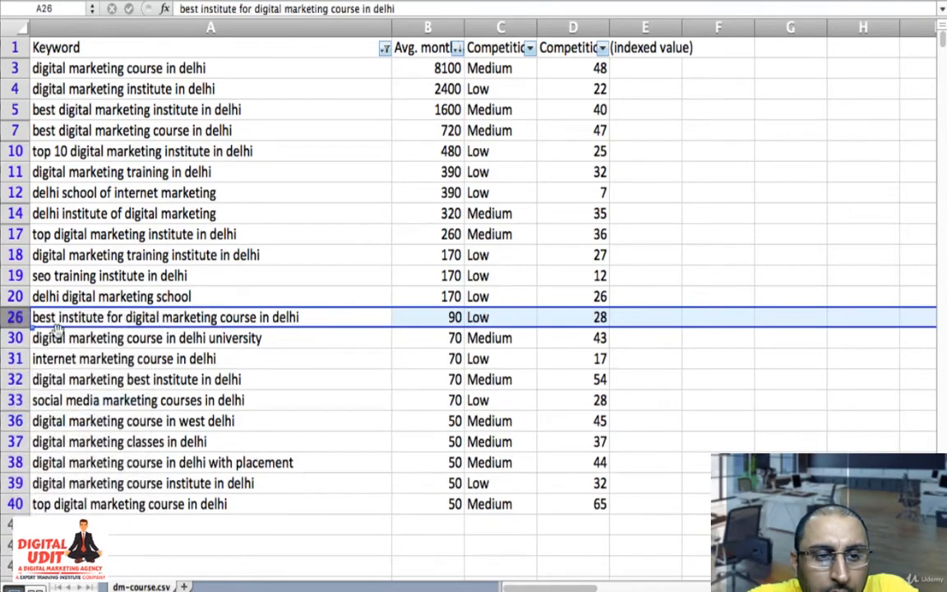
# - Delete the row for "delhi digital marketing school" and select the keyword cell "social media marketing courses in delhi"
pyautogui.click(12, 296)
pyautogui.rightClick(11, 296)
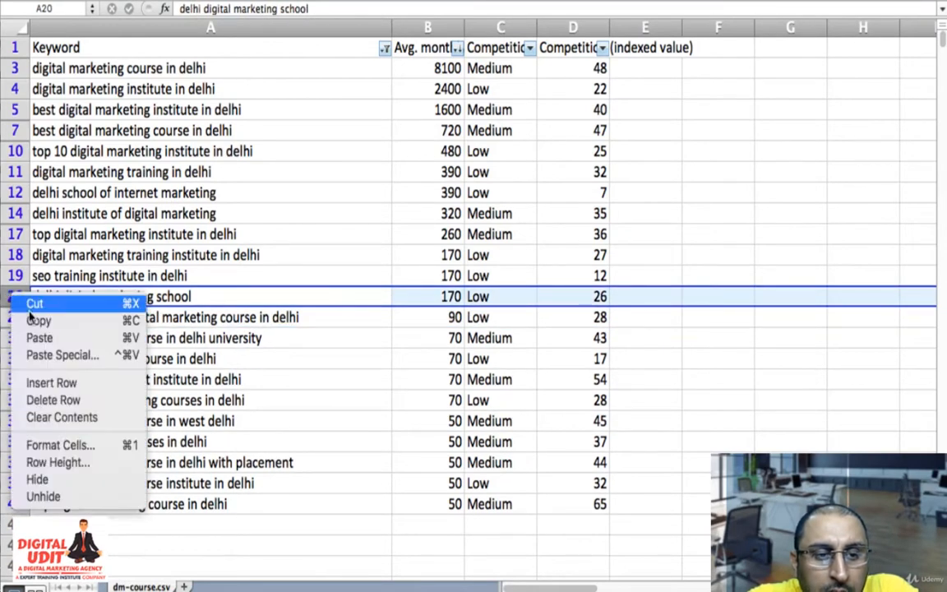
pyautogui.click(90, 399)
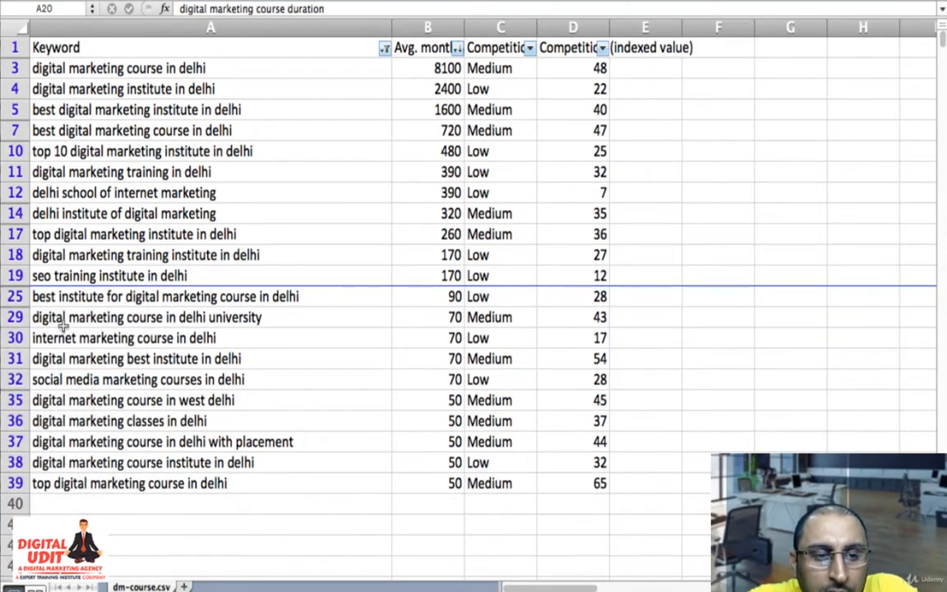
pyautogui.click(51, 273)
pyautogui.click(60, 380)
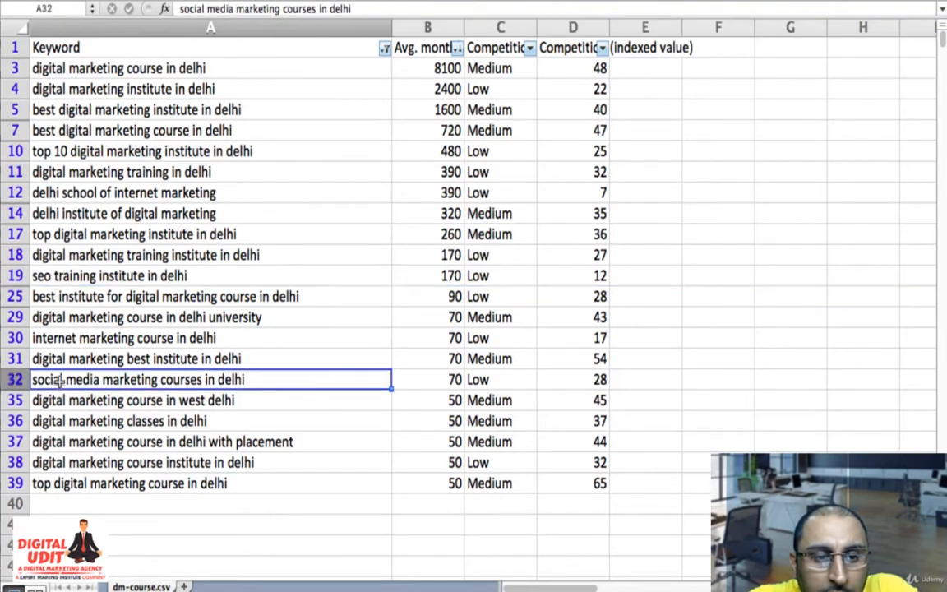
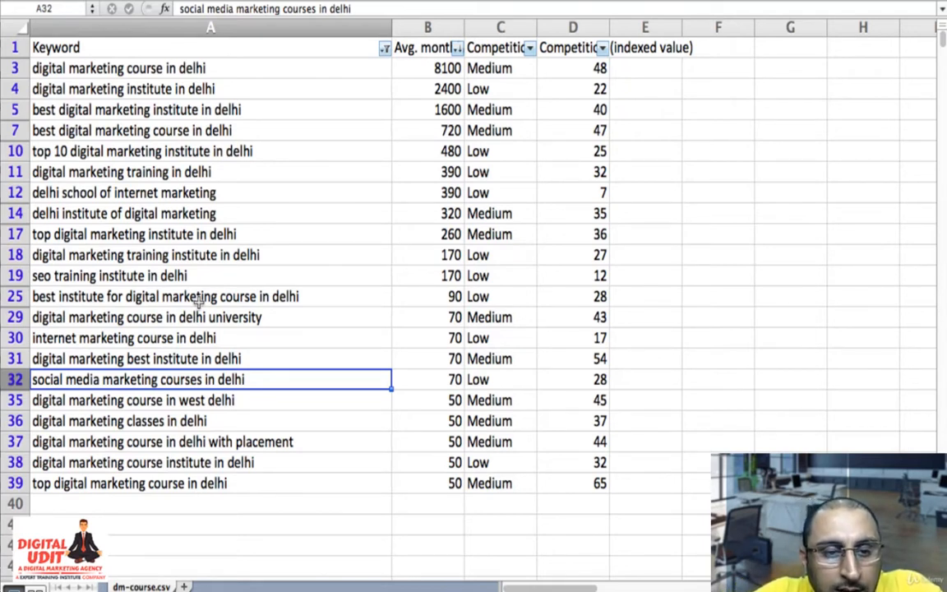
# - Enter the label "IE" in column F of the "social media marketing courses in delhi" row
pyautogui.press('Right')
pyautogui.press('Right')
pyautogui.press('Right')
pyautogui.press('Right')
pyautogui.press('Right')
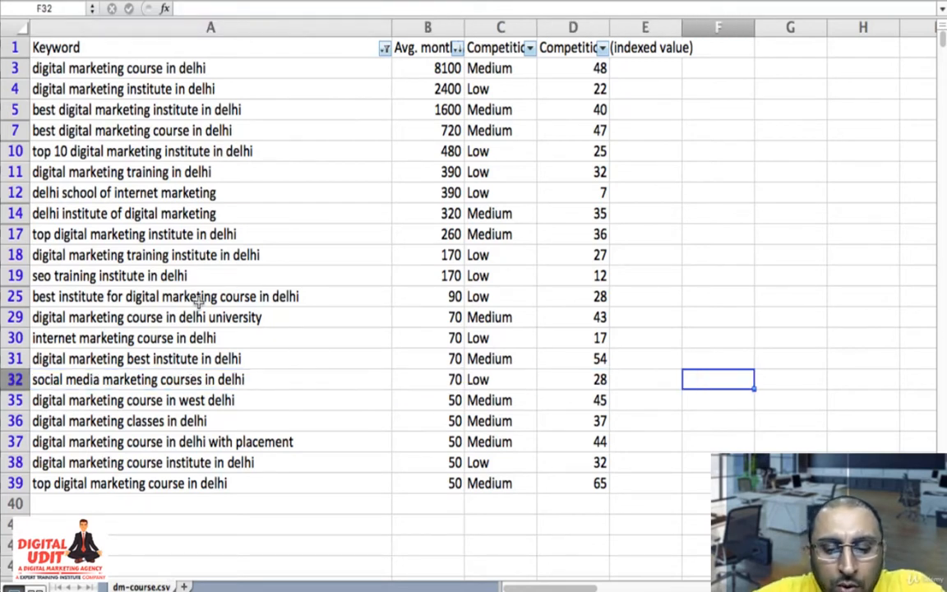
pyautogui.write('IE')
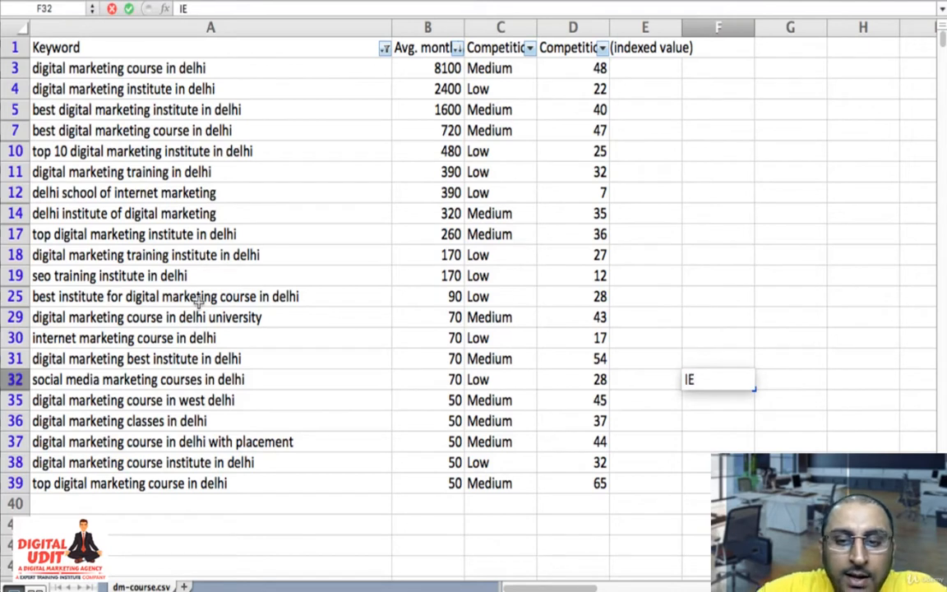
pyautogui.press('Up')
# - Label the "seo training institute in delhi" row "IL" in column F
pyautogui.press('Left')
pyautogui.press('Left')
pyautogui.press('Left')
pyautogui.press('Left')
pyautogui.press('Left')
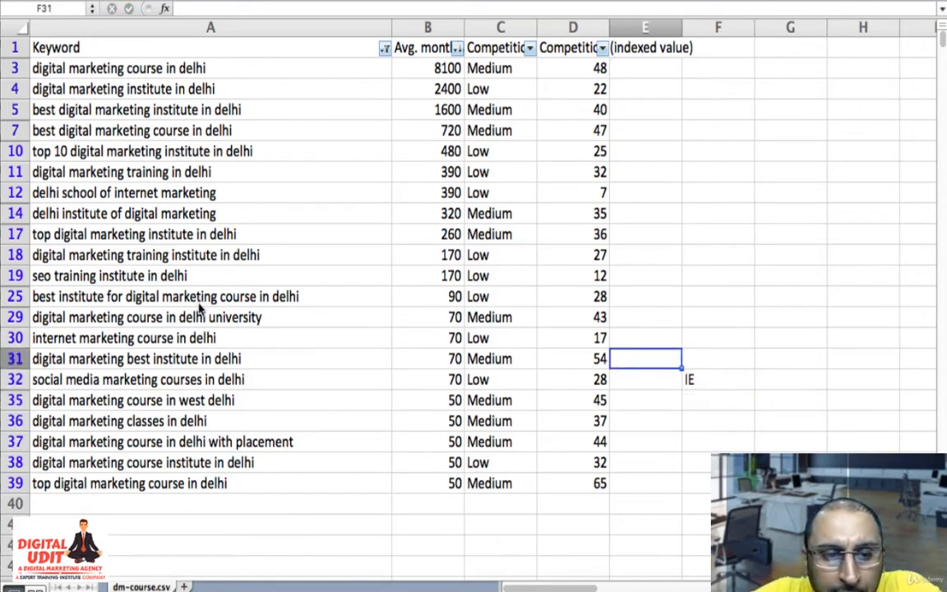
pyautogui.press('Up')
pyautogui.press('Up')
pyautogui.press('Up')
pyautogui.press('Up')
pyautogui.press('Right')
pyautogui.press('Right')
pyautogui.press('Right')
pyautogui.press('Right')
pyautogui.press('Right')
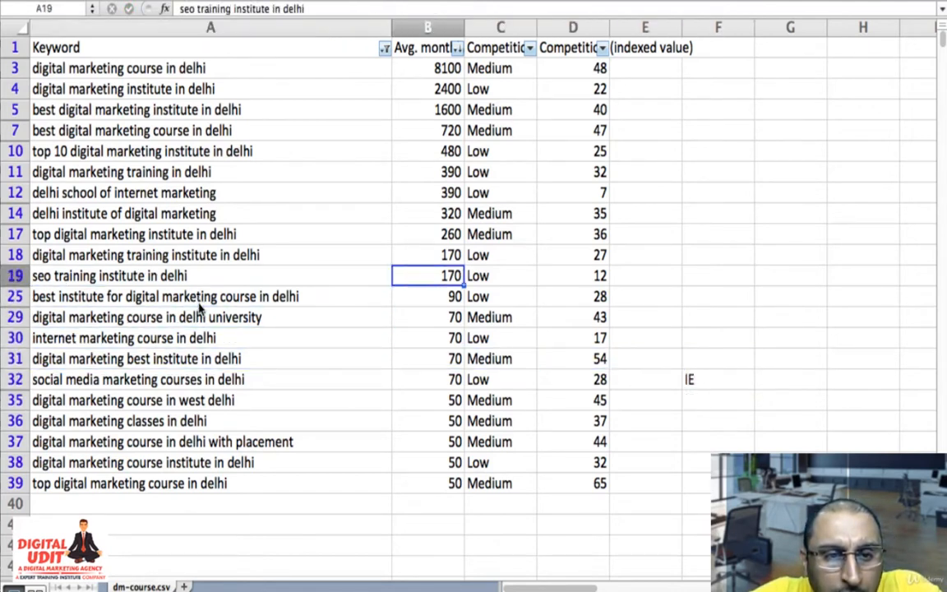
pyautogui.write('IE')
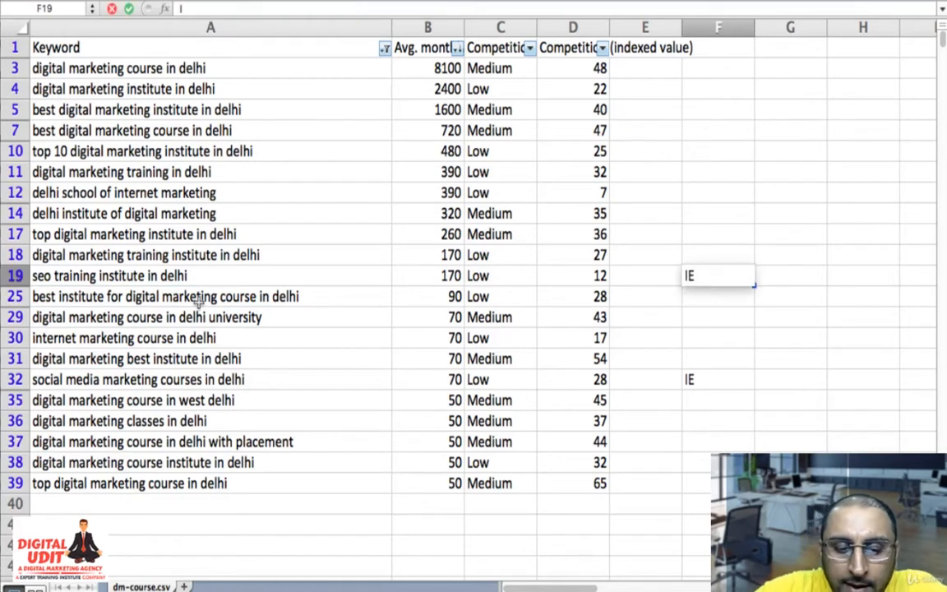
pyautogui.press('BackSpace')
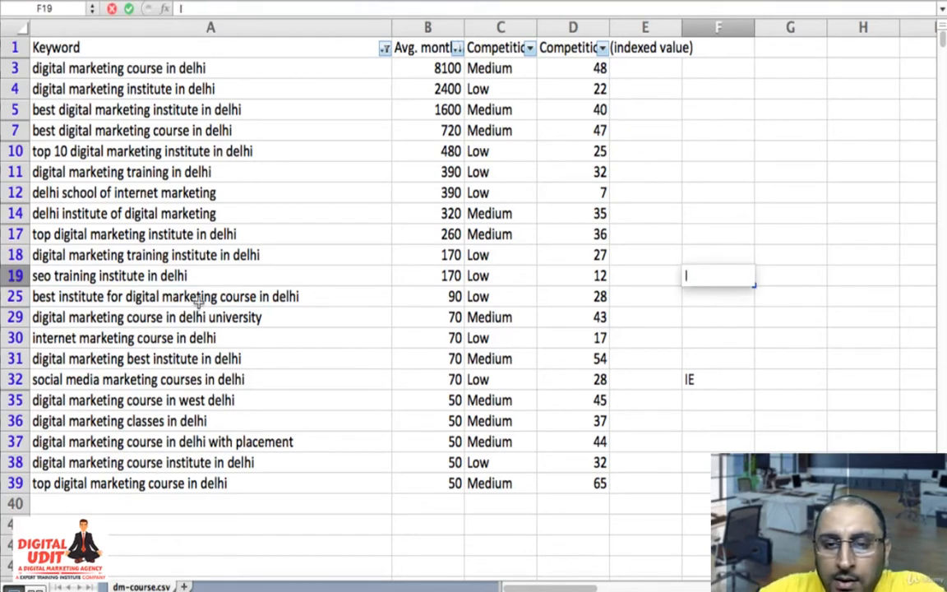
pyautogui.write('L')
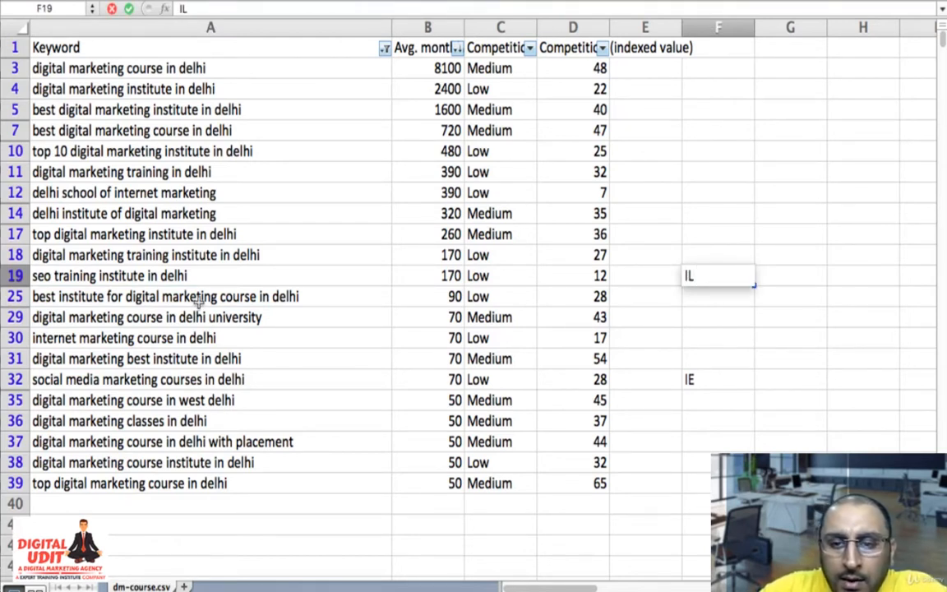
pyautogui.press('Return')
# - Change the column F label of the "social media marketing courses in delhi" row to "IL"
pyautogui.press('Down')
pyautogui.press('Down')
pyautogui.press('Down')
pyautogui.press('Down')
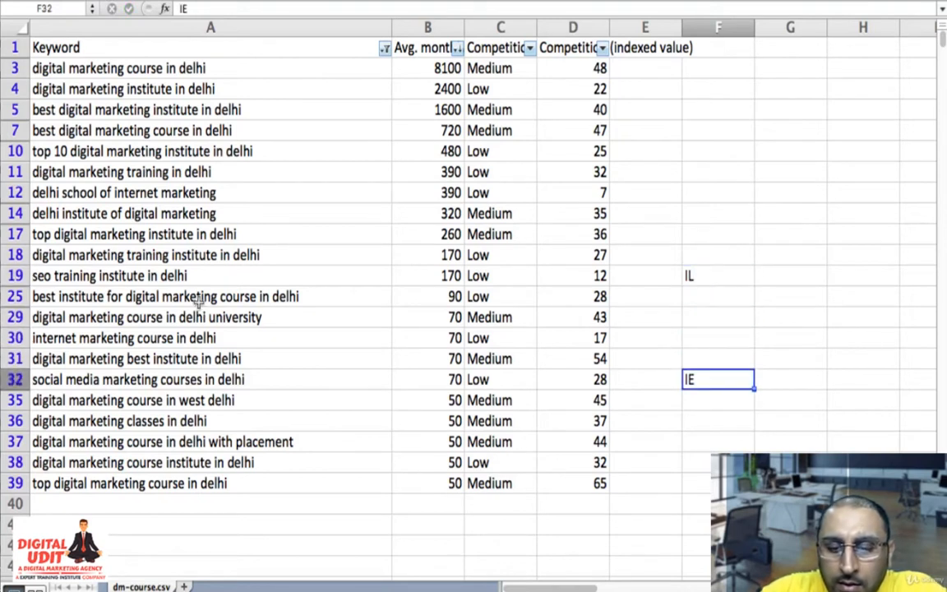
pyautogui.write('IL')
pyautogui.press('Return')
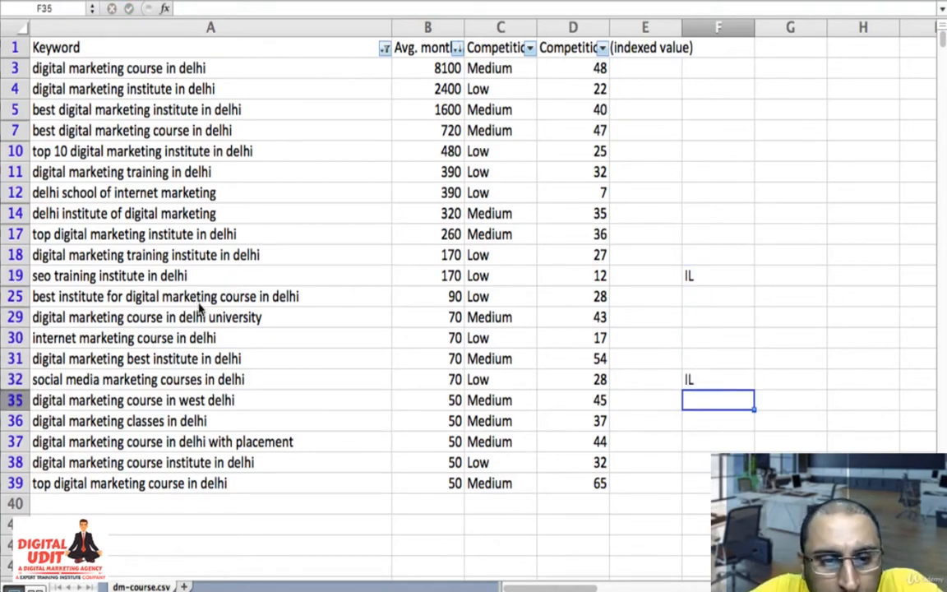
# - Label the "digital marketing course in delhi with placement" row "CO" in column F
pyautogui.press('Up')
pyautogui.press('Up')
pyautogui.press('Left')
pyautogui.press('Left')
pyautogui.press('Left')
pyautogui.press('Left')
pyautogui.press('Left')
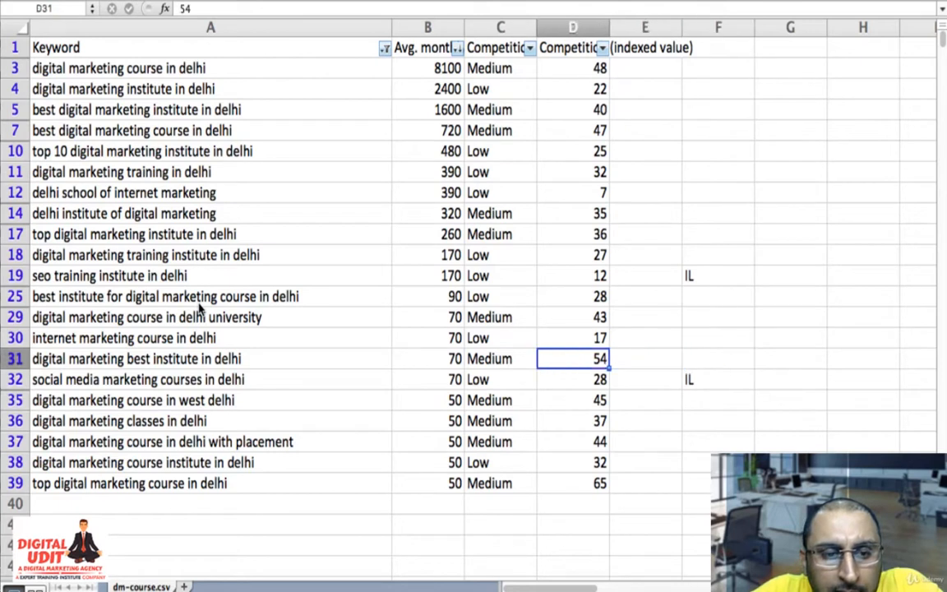
pyautogui.press('Down')
pyautogui.press('Down')
pyautogui.press('Down')
pyautogui.press('Down')
pyautogui.press('Down')
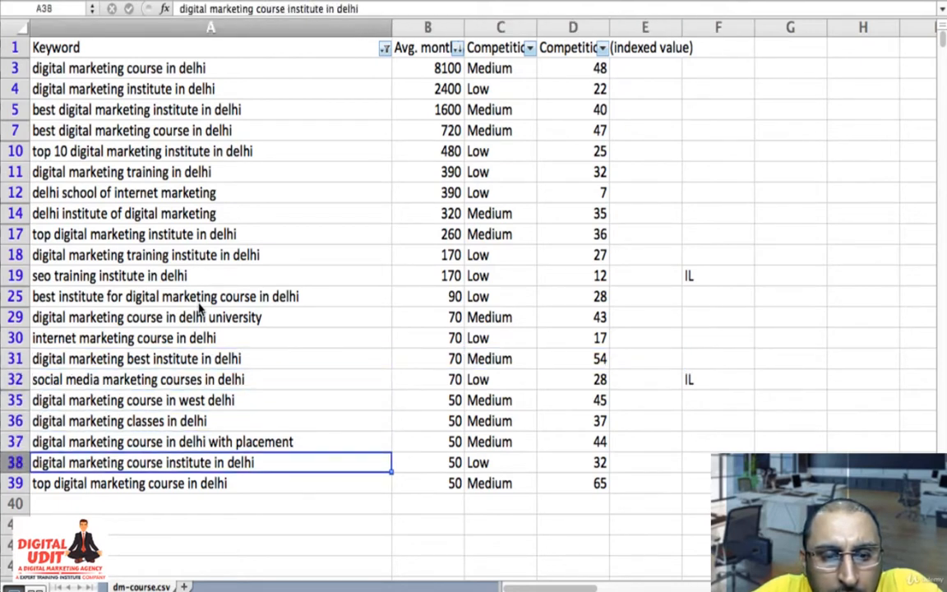
pyautogui.press('Right')
pyautogui.press('Up')
pyautogui.press('Right')
pyautogui.press('Right')
pyautogui.press('Right')
pyautogui.press('Right')
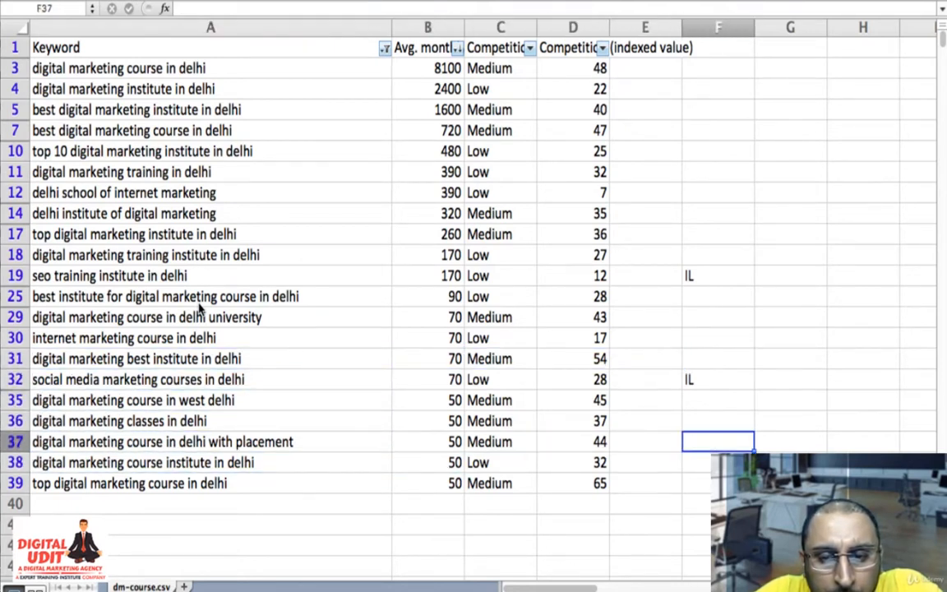
pyautogui.write('CO')
pyautogui.press('Return')
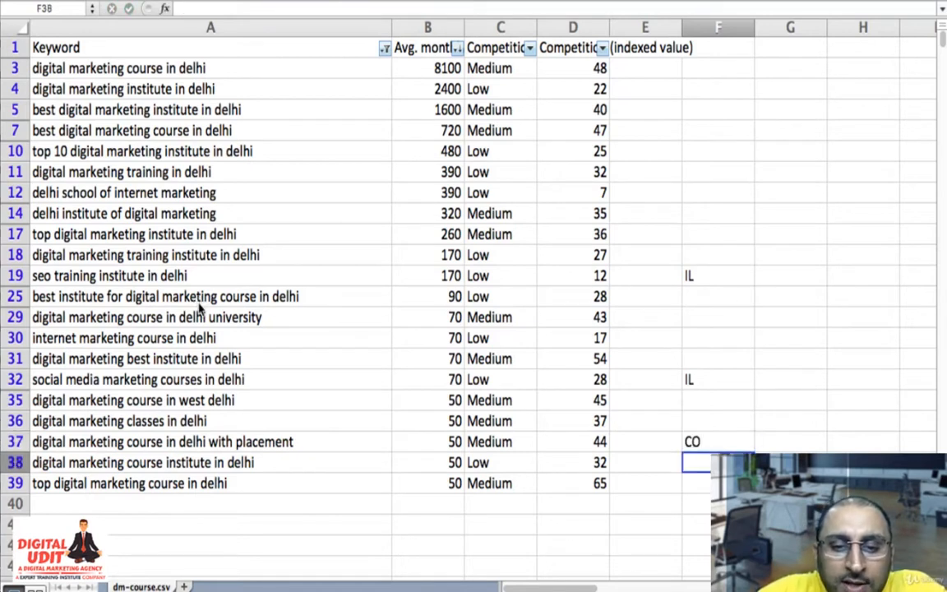
# - Label the "top 10 digital marketing institute in delhi" row "IL" in column F
pyautogui.press('Left')
pyautogui.press('Left')
pyautogui.press('Left')
pyautogui.press('Left')
pyautogui.press('Left')
pyautogui.press('Up')
pyautogui.press('Up')
pyautogui.press('Up')
pyautogui.press('Up')
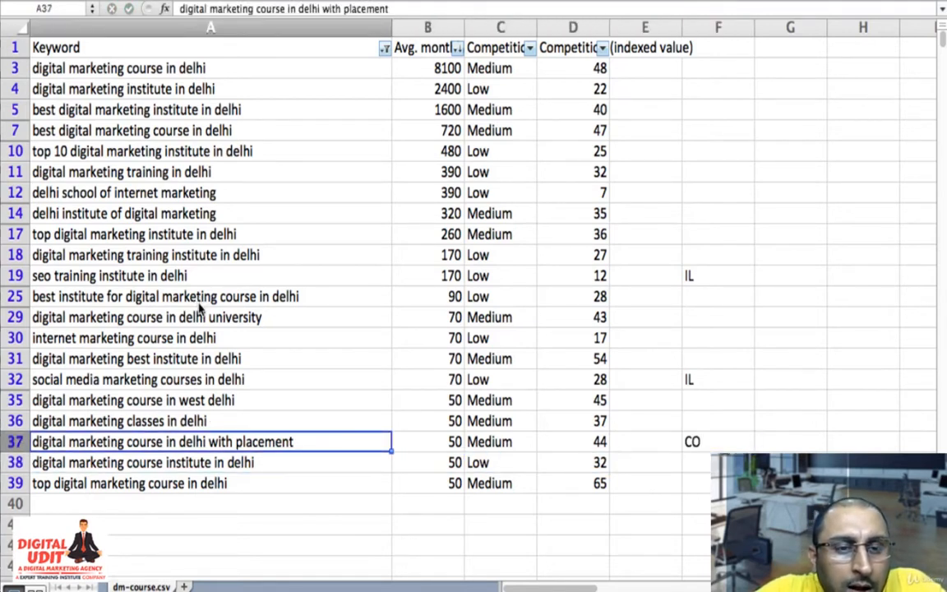
pyautogui.press('Up')
pyautogui.press('Up')
pyautogui.press('Up')
pyautogui.press('Up')
pyautogui.press('Up')
pyautogui.press('Up')
pyautogui.press('Up')
pyautogui.press('Up')
pyautogui.press('Up')
pyautogui.press('Up')
pyautogui.press('Up')
pyautogui.press('Right')
pyautogui.press('Right')
pyautogui.press('Right')
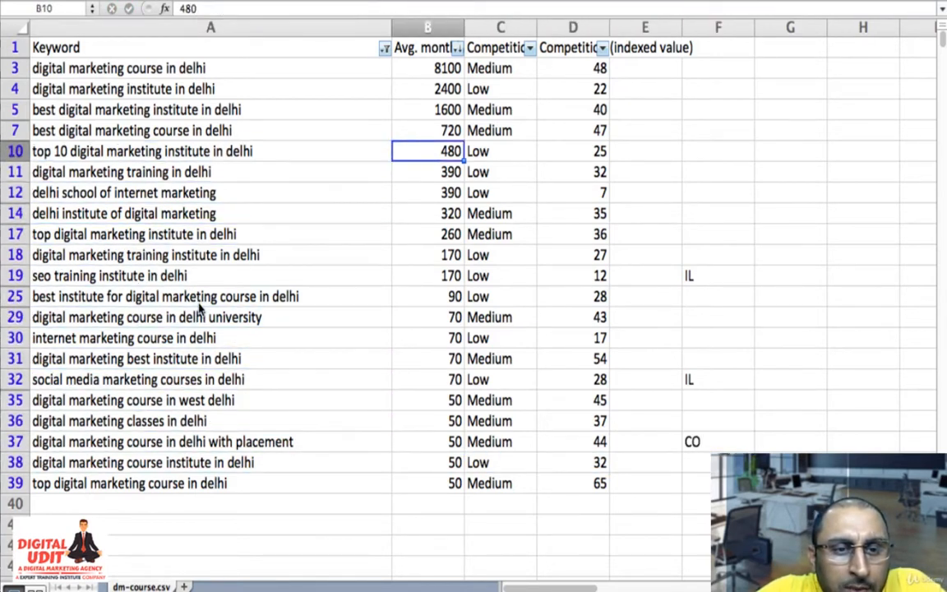
pyautogui.press('Right')
pyautogui.press('Right')
pyautogui.write('IL')
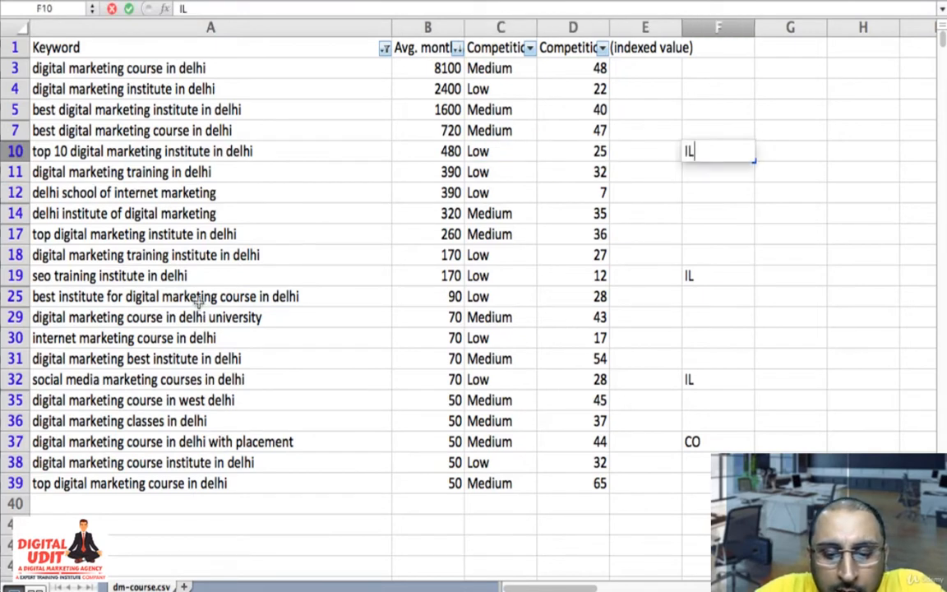
pyautogui.press('Return')
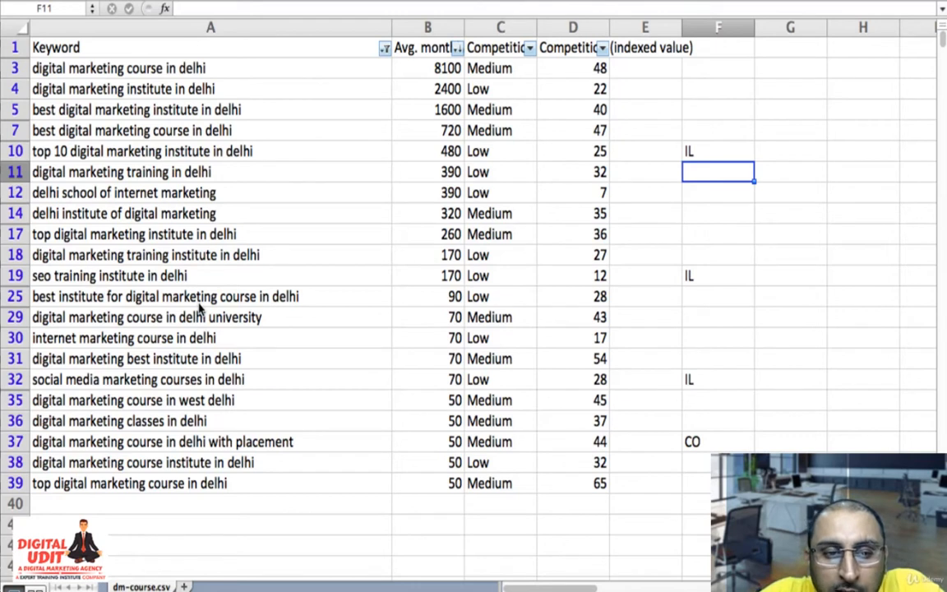
# - Review the remaining Delhi keywords for further rows that need a label or should be removed
pyautogui.press('Down')
pyautogui.press('Down')
pyautogui.press('Down')
pyautogui.press('Down')
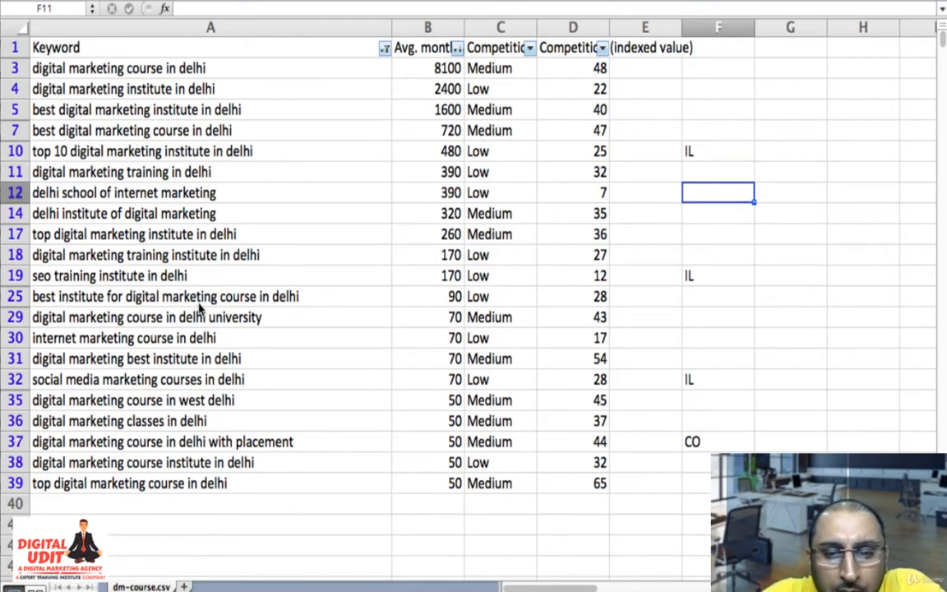
pyautogui.press('Left')
pyautogui.press('Left')
pyautogui.press('Left')
pyautogui.press('Left')
pyautogui.press('Left')
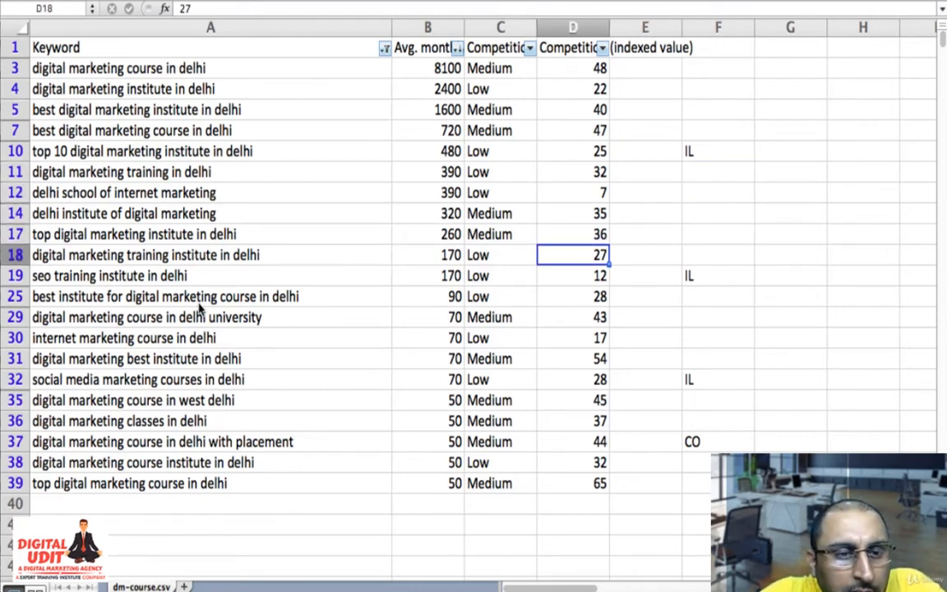
pyautogui.press('Up')
pyautogui.press('Up')
pyautogui.press('Up')
pyautogui.press('Up')
pyautogui.press('Up')
pyautogui.press('Up')
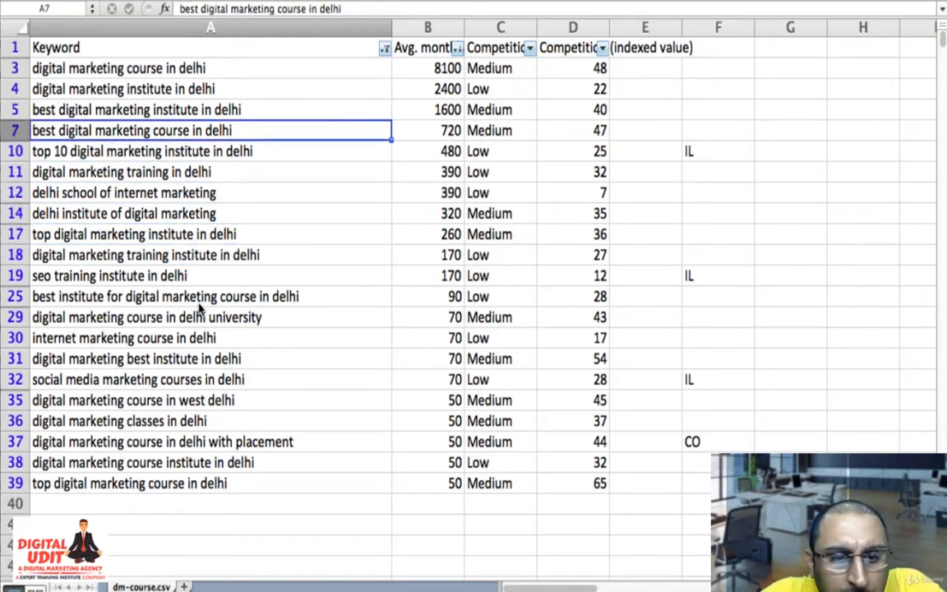
pyautogui.press('Down')
pyautogui.press('Down')
pyautogui.press('Down')
pyautogui.press('Down')
pyautogui.press('Down')
pyautogui.press('Down')
pyautogui.press('Down')
pyautogui.press('Down')
pyautogui.press('Down')
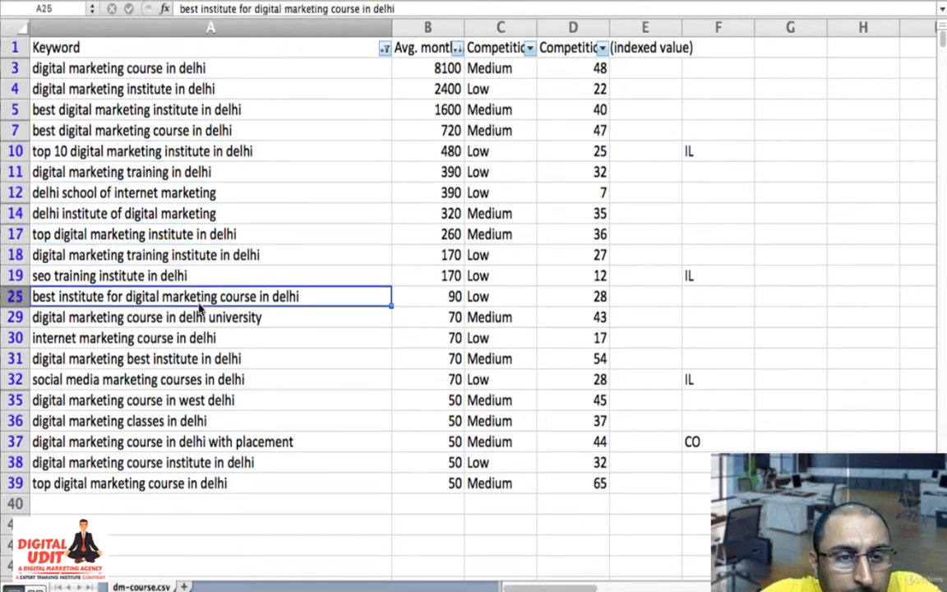
# - Delete the row for "digital marketing course in delhi university"
pyautogui.press('Down')
pyautogui.press('Up')
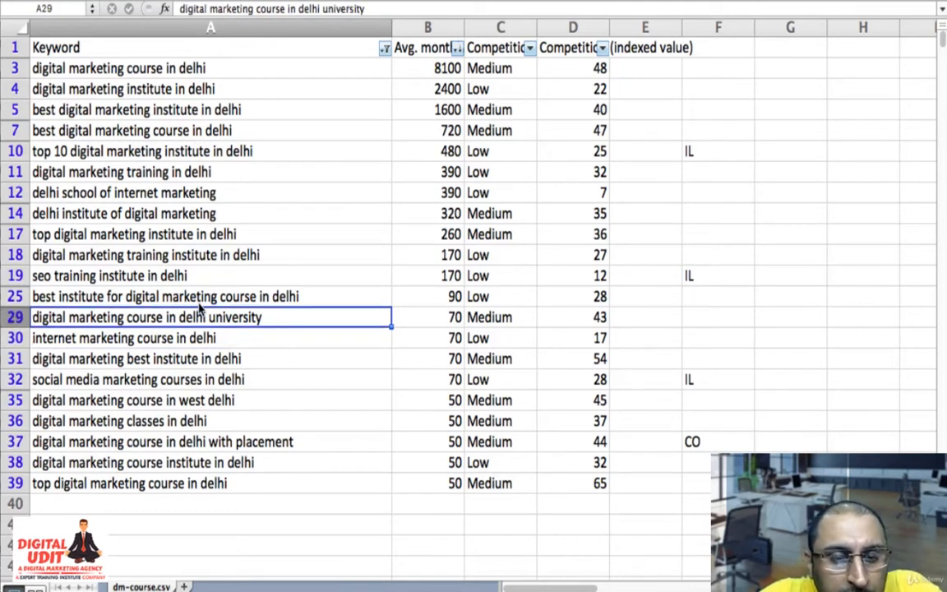
pyautogui.click(15, 317)
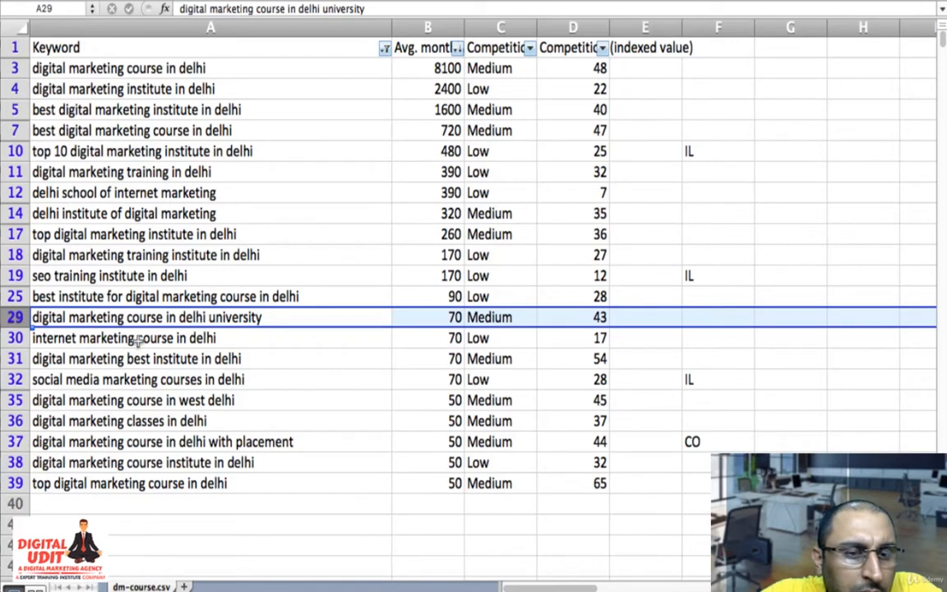
pyautogui.rightClick(14, 318)
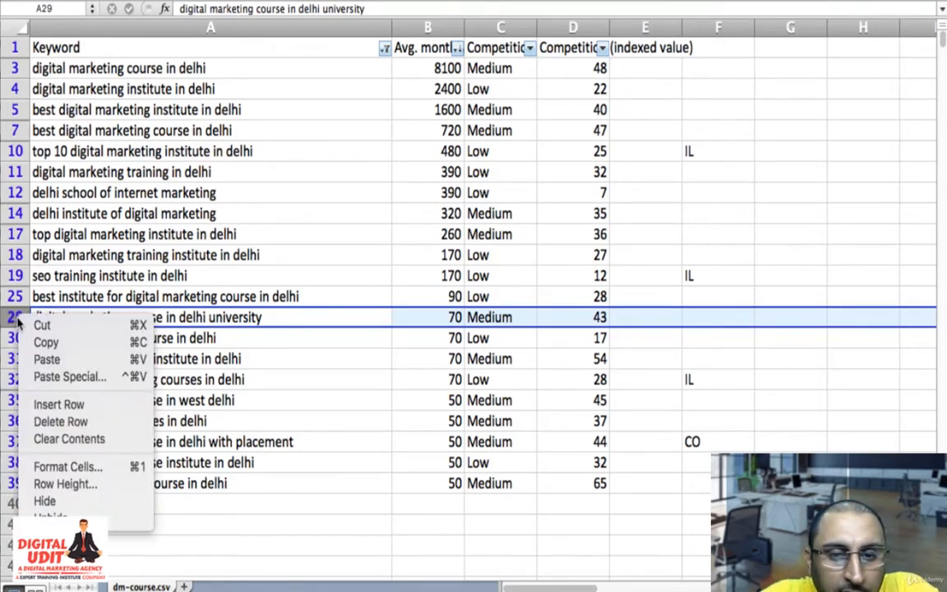
pyautogui.click(78, 422)
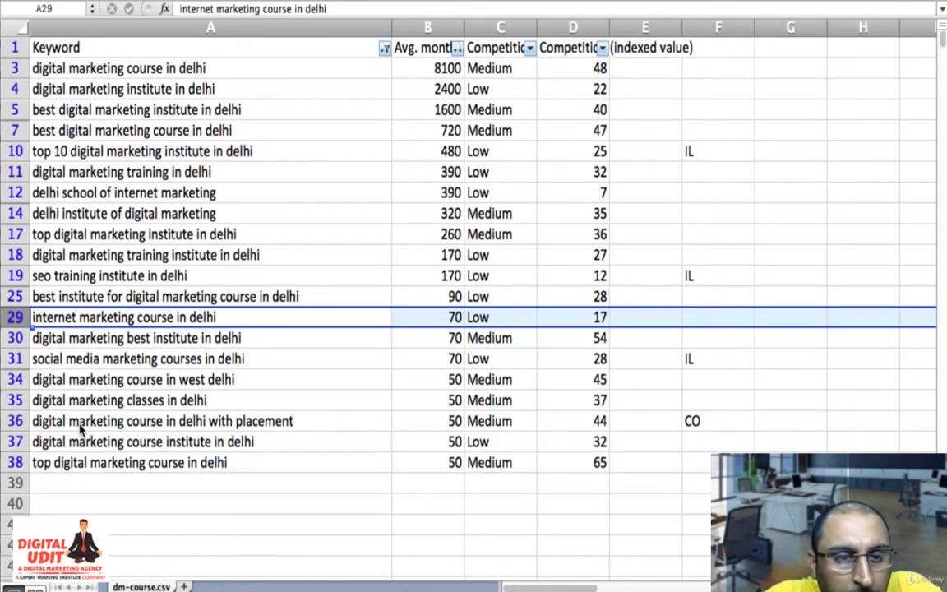
# - Enter the heading "Type" in cell F1 above the keyword labels
pyautogui.click(244, 398)
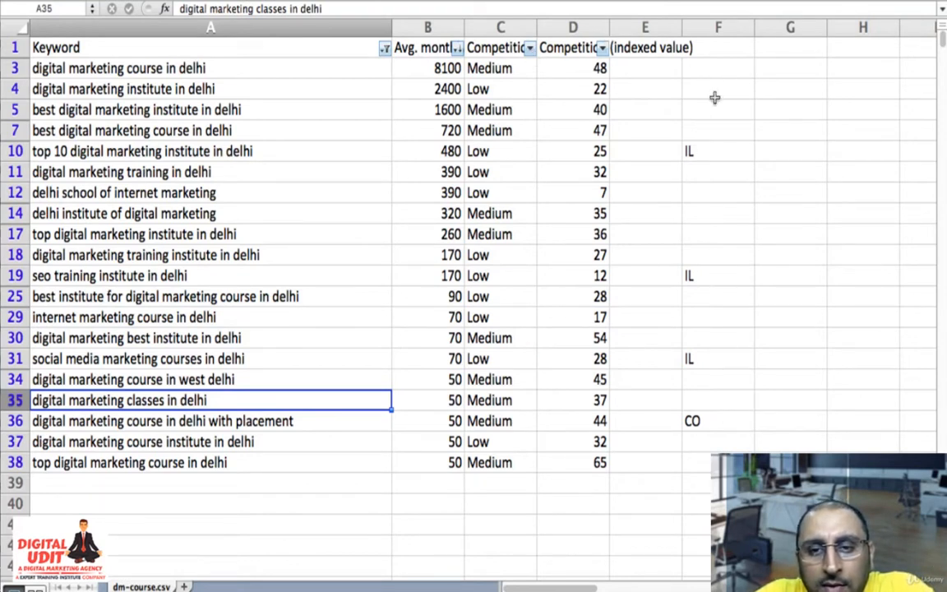
pyautogui.click(652, 50)
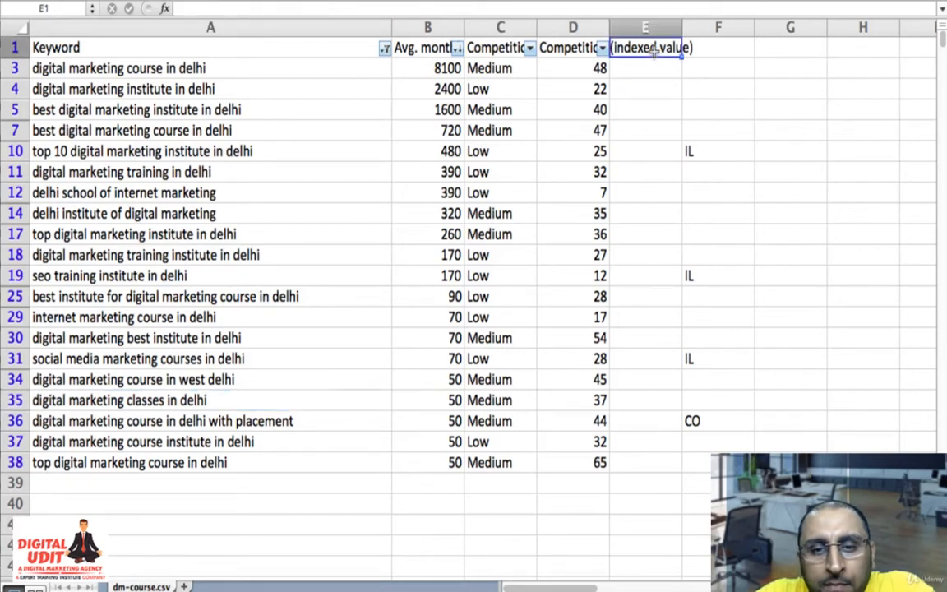
pyautogui.press('Tab')
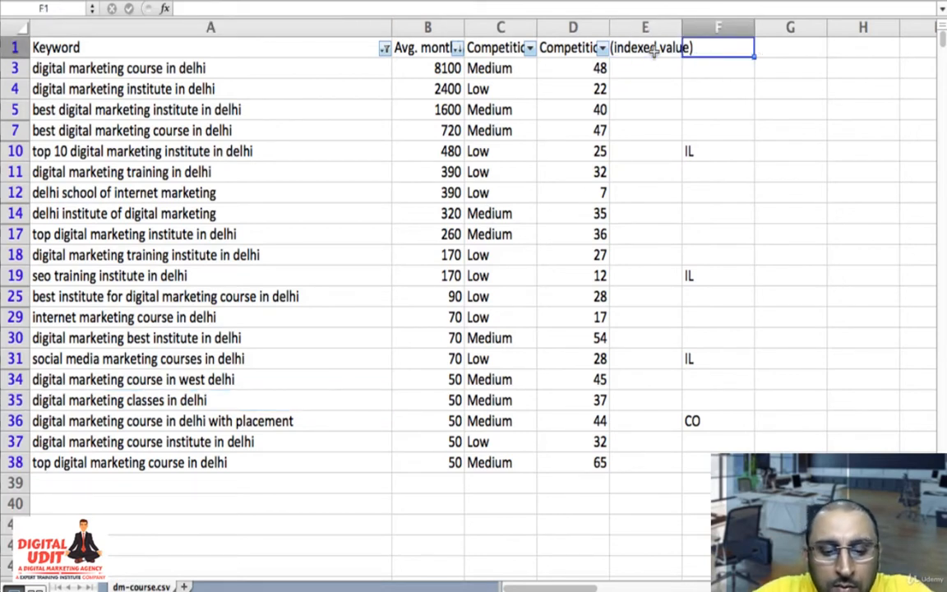
pyautogui.write('Type')
pyautogui.press('Return')
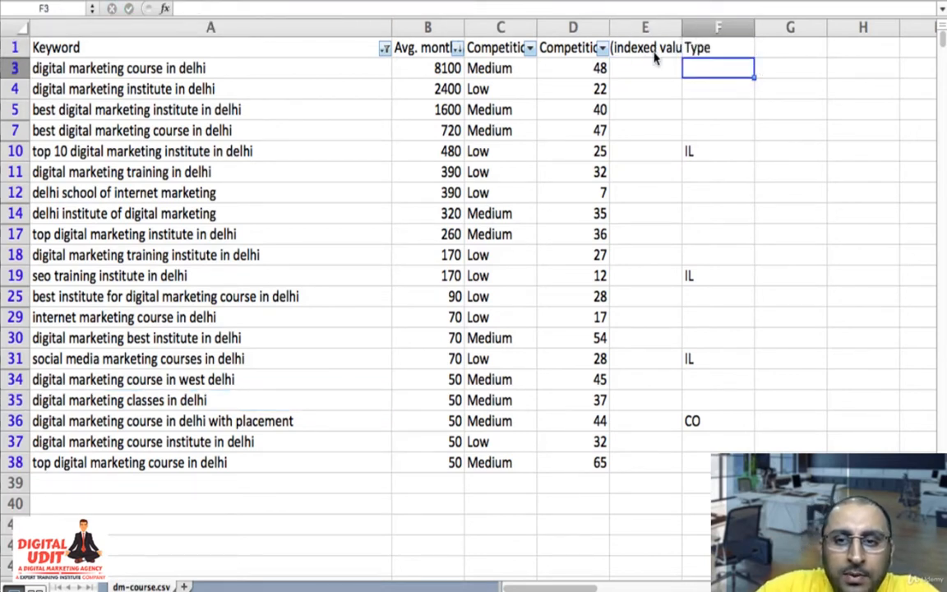
# - Move the "Type" heading and its labels from column F to column E, starting at cell E1
pyautogui.press('Up')
pyautogui.press('Left')
pyautogui.press('Right')
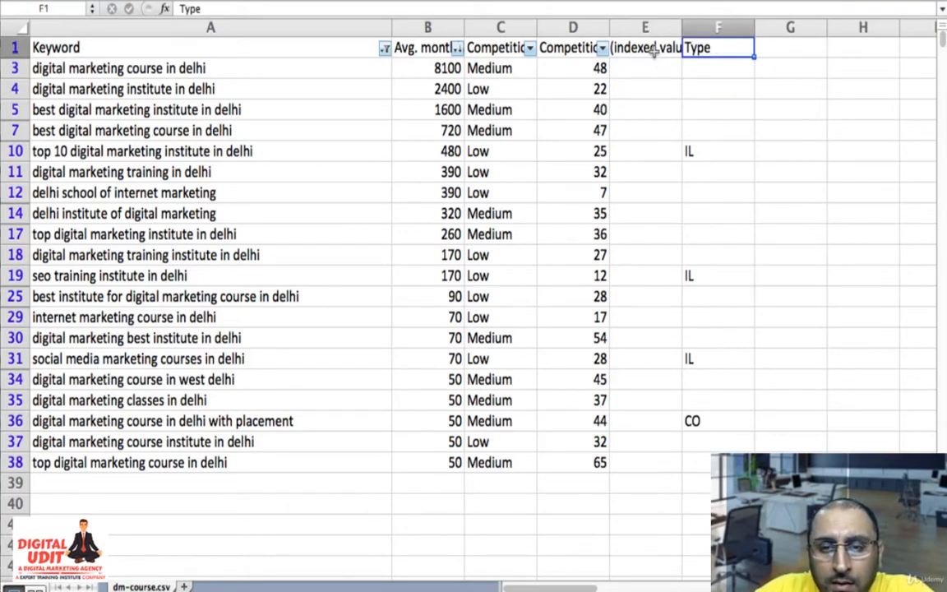
pyautogui.hotkey('shift', 'Down')
pyautogui.hotkey('shift', 'Down')
pyautogui.hotkey('shift', 'Down')
pyautogui.hotkey('shift', 'Down')
pyautogui.hotkey('shift', 'Down')
pyautogui.hotkey('shift', 'Down')
pyautogui.hotkey('shift', 'Down')
pyautogui.hotkey('shift', 'Down')
pyautogui.hotkey('shift', 'Down')
pyautogui.hotkey('shift', 'Down')
pyautogui.hotkey('shift', 'Down')
pyautogui.hotkey('shift', 'Down')
pyautogui.hotkey('shift', 'Down')
pyautogui.hotkey('shift', 'Down')
pyautogui.hotkey('shift', 'Down')
pyautogui.hotkey('shift', 'Down')
pyautogui.hotkey('shift', 'Down')
pyautogui.hotkey('shift', 'Down')
pyautogui.hotkey('shift', 'Down')
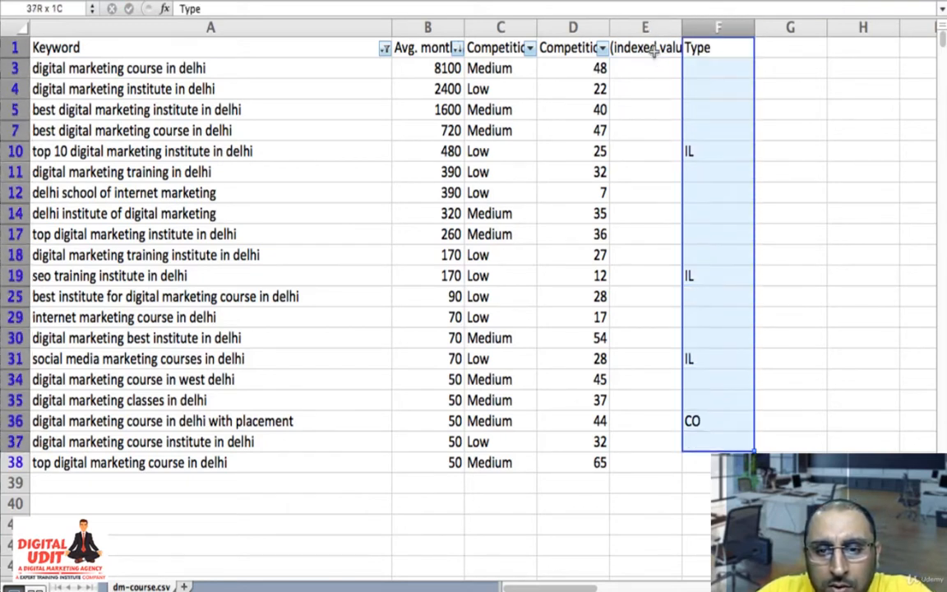
pyautogui.hotkey('shift', 'Down')
pyautogui.press('super+x')
pyautogui.click(652, 49)
pyautogui.press('super+v')
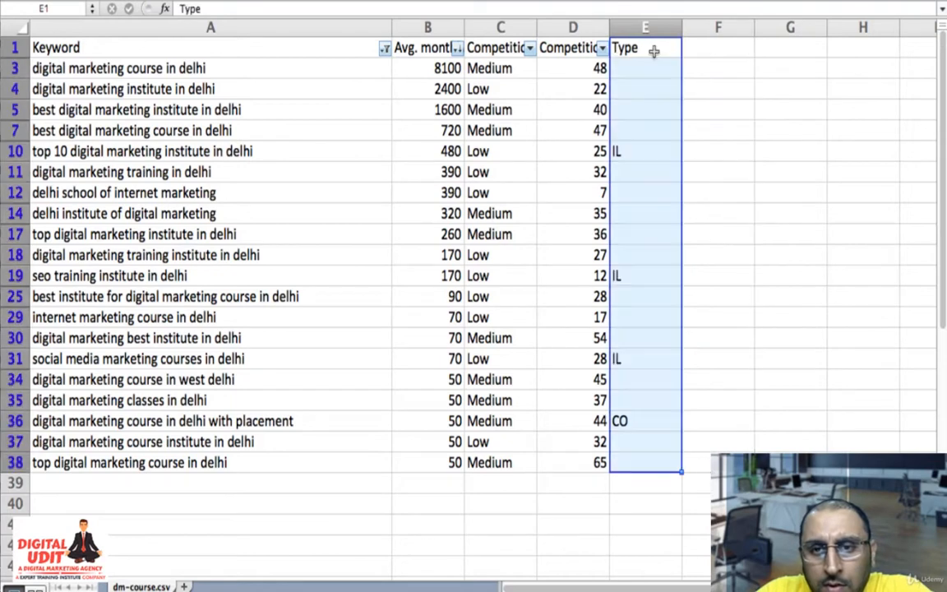
pyautogui.click(653, 51)
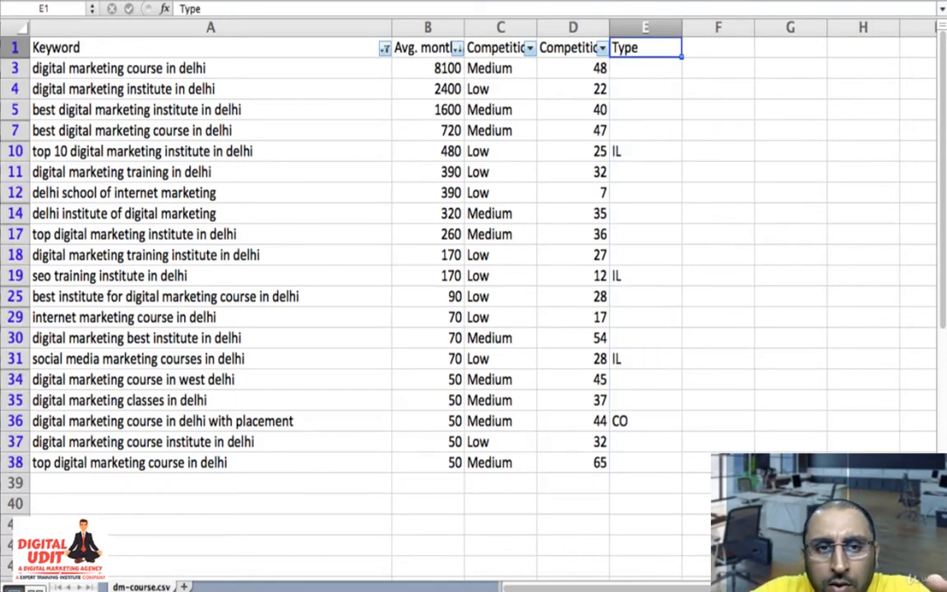
# - Remove the filter from the keyword table and look through the full list down to its last rows
pyautogui.press('super+shift+f')
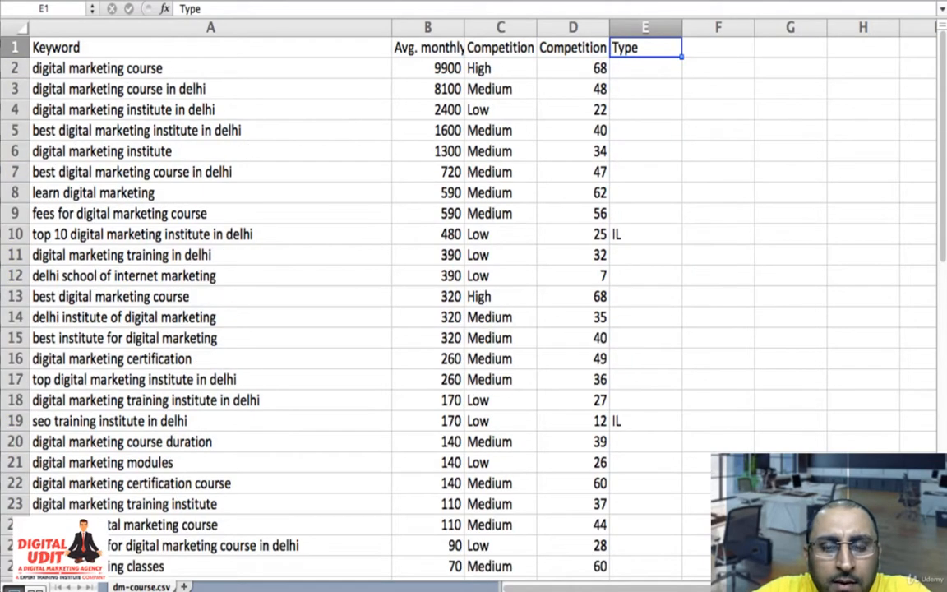
pyautogui.press('super+shift+f')
pyautogui.scroll(-6, 359, 393)
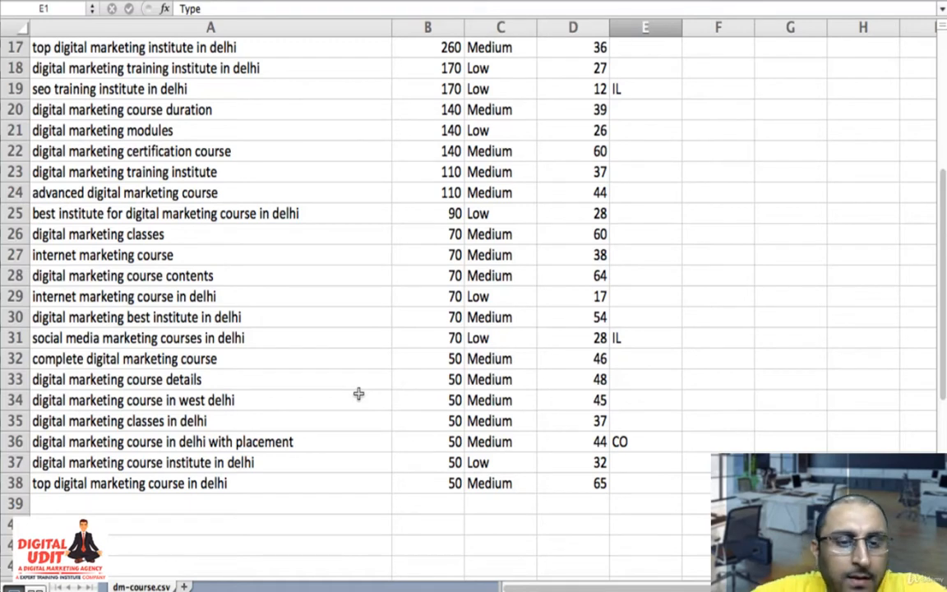
# - Enter the topic heading "Digital Marketing" in cell E40, below the keyword list
pyautogui.scroll(1, 358, 394)
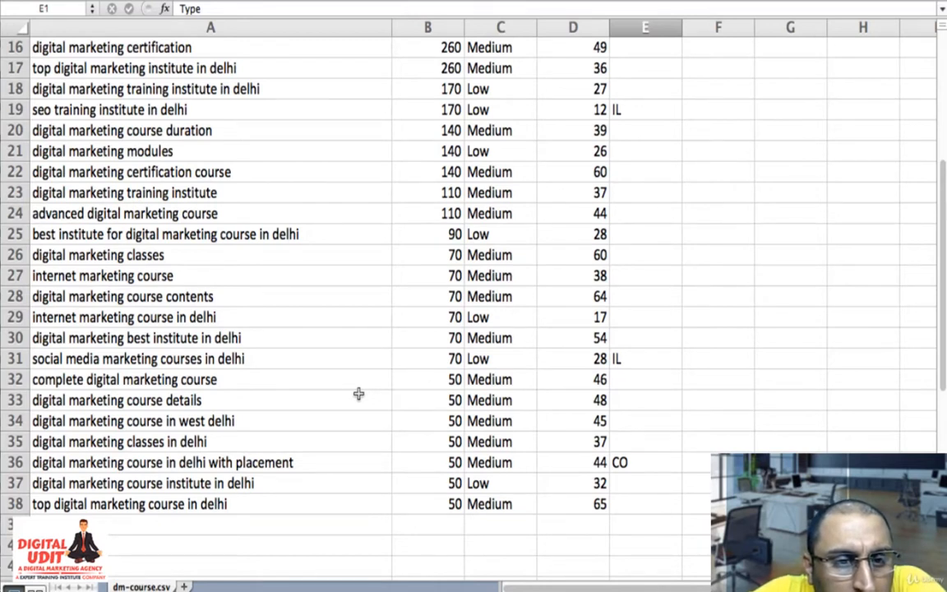
pyautogui.scroll(1, 359, 394)
pyautogui.scroll(6, 359, 393)
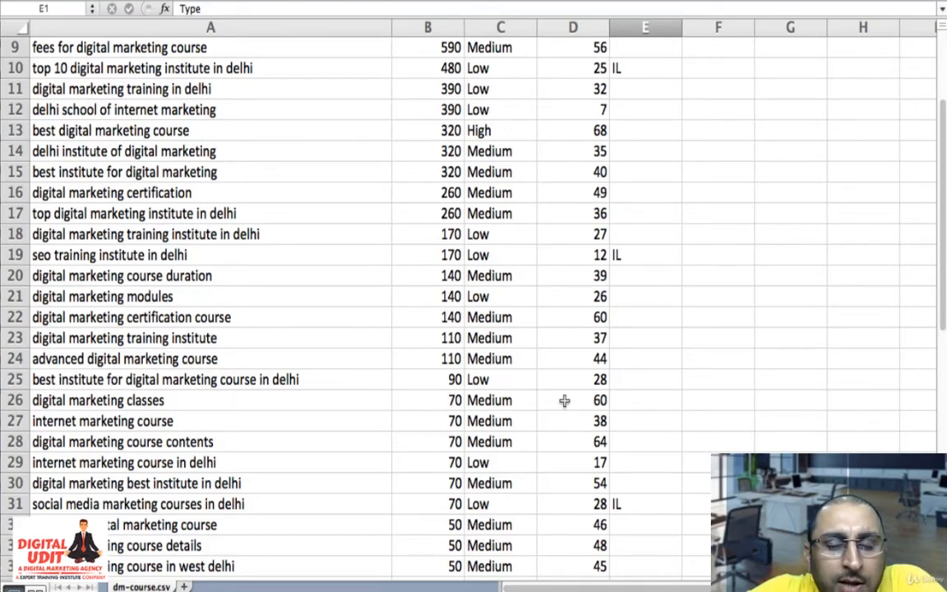
pyautogui.scroll(-9, 554, 404)
pyautogui.scroll(-2, 551, 404)
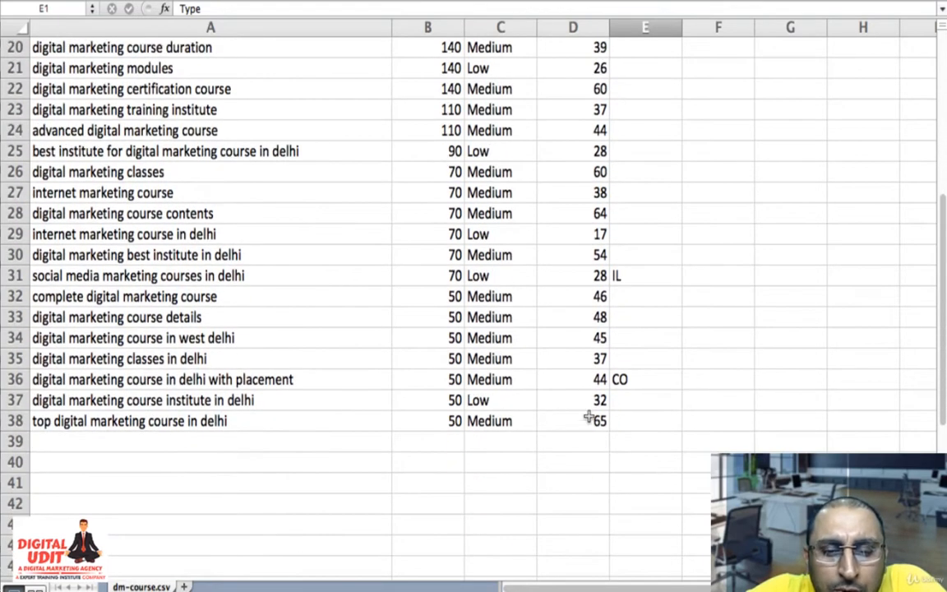
pyautogui.click(618, 462)
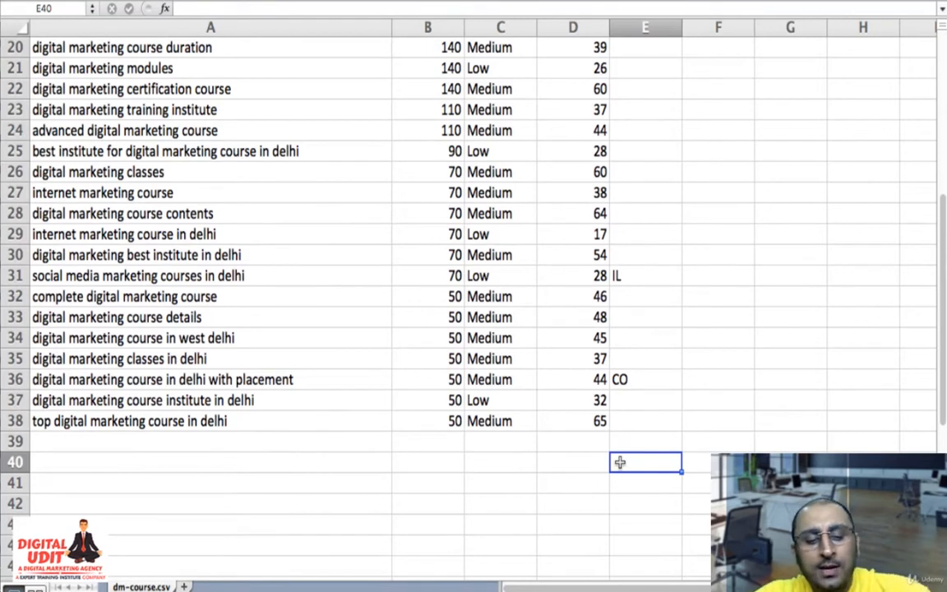
pyautogui.write('Digita')
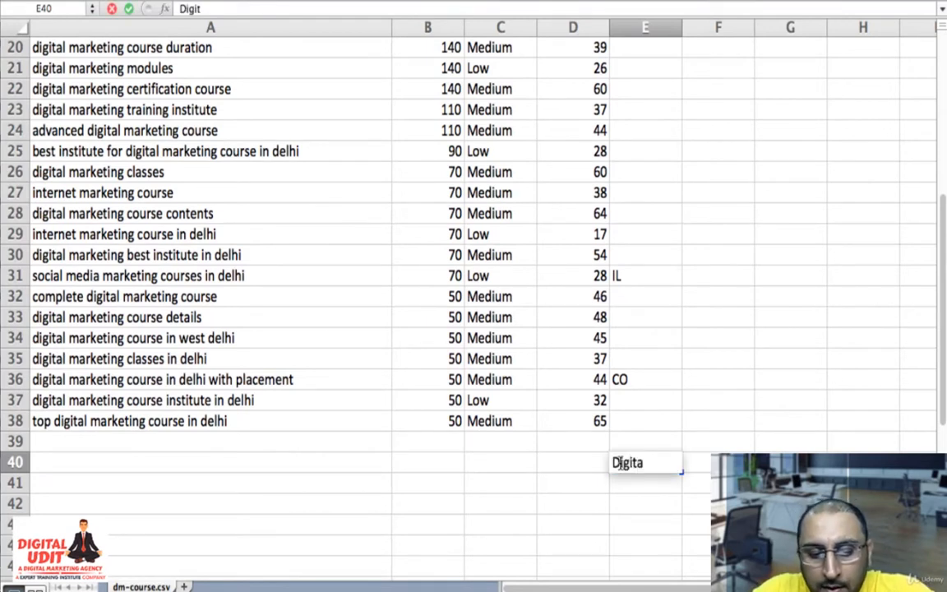
pyautogui.write('l MArketing')
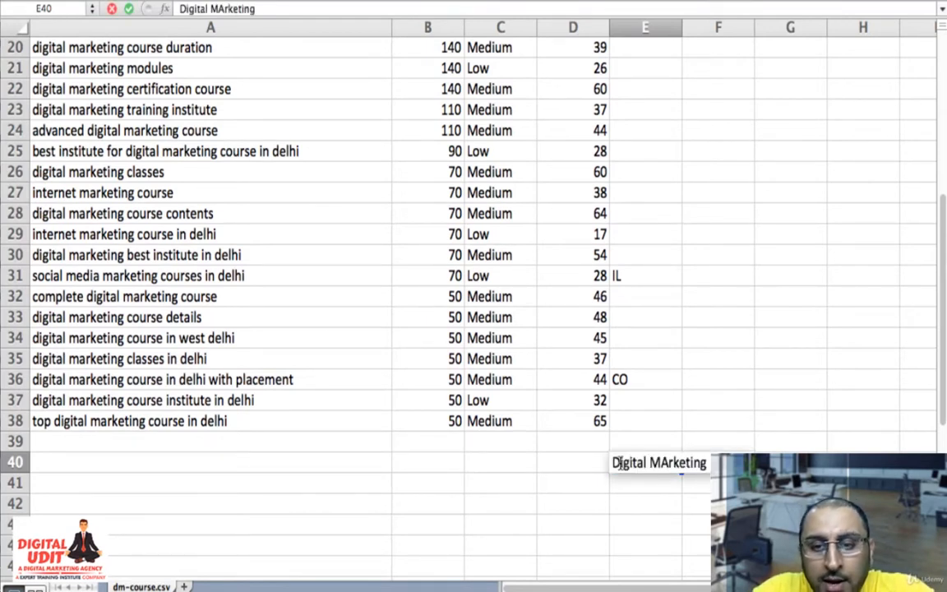
pyautogui.press('Return')
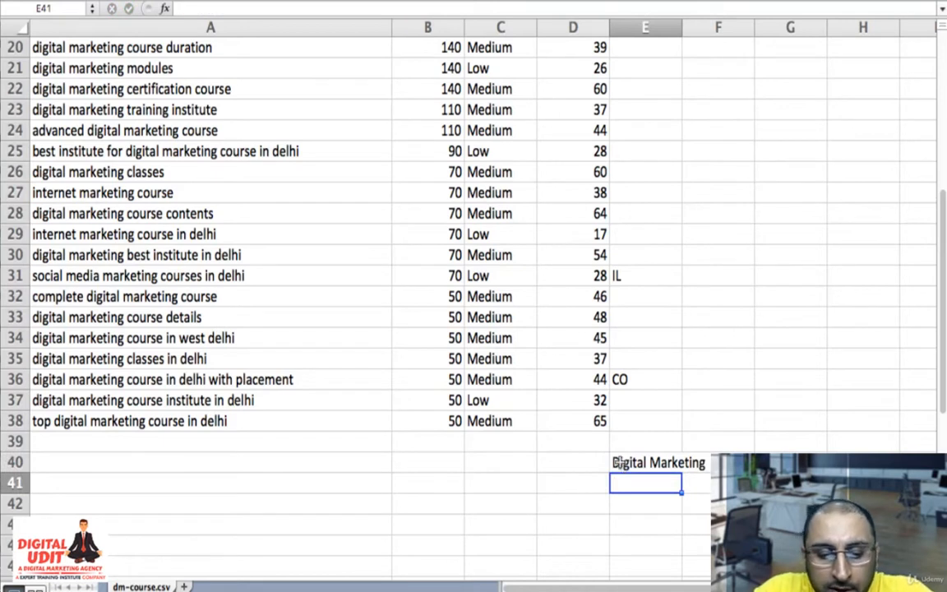
# - Enter "Modules" in cell E41 and "Course Content" beside it in cell F41
pyautogui.write('Mod')
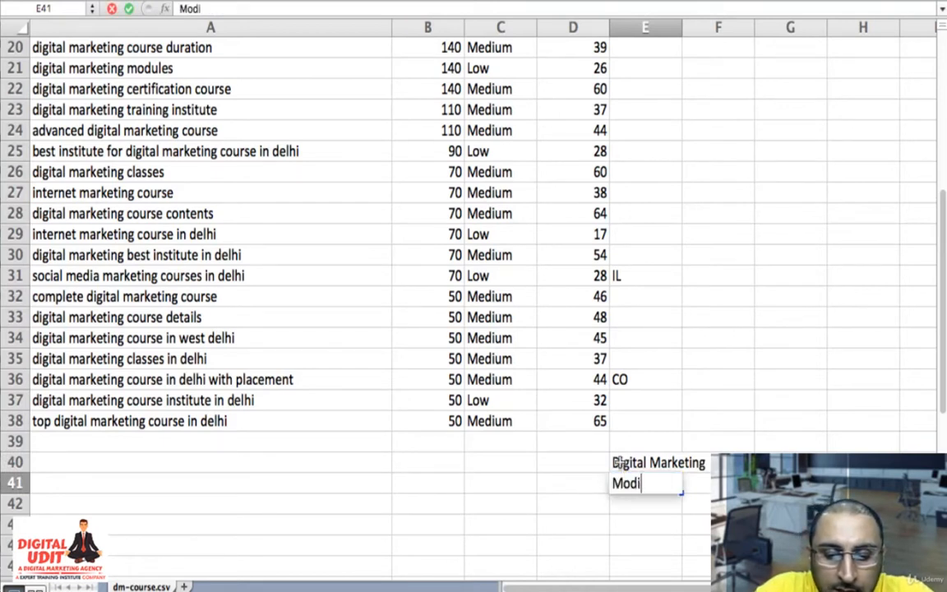
pyautogui.write('ules')
pyautogui.press('Return')
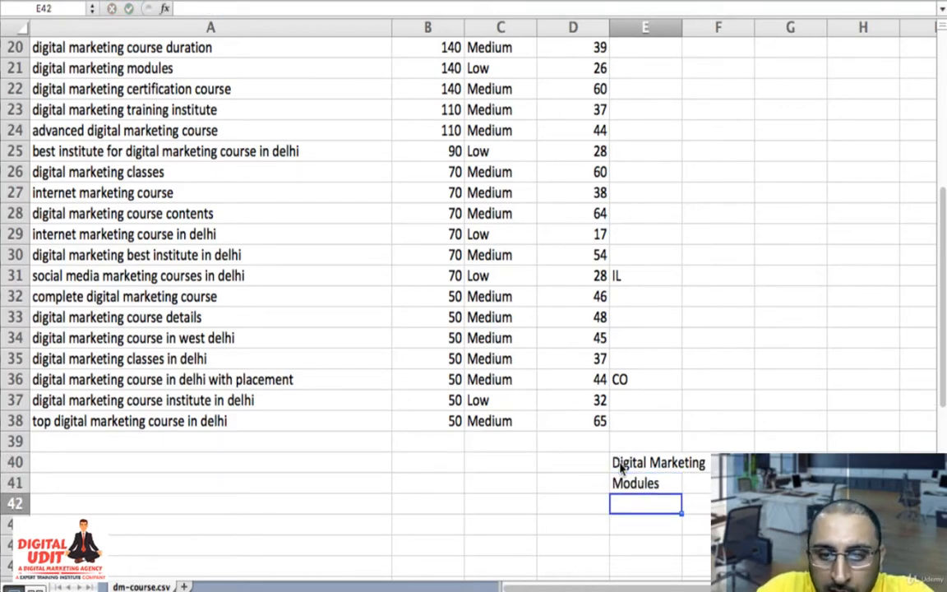
pyautogui.press('Up')
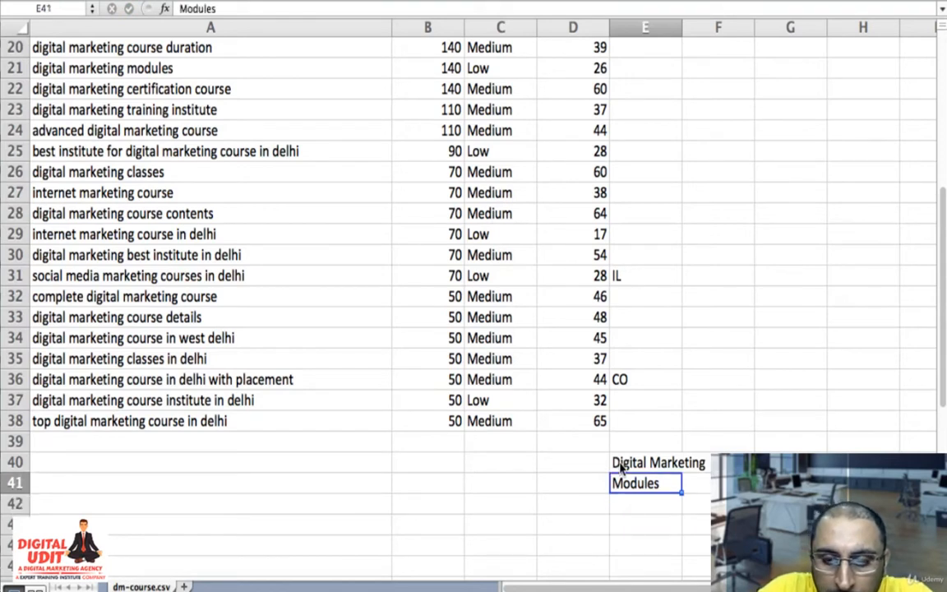
pyautogui.press('Right')
pyautogui.write('Course')
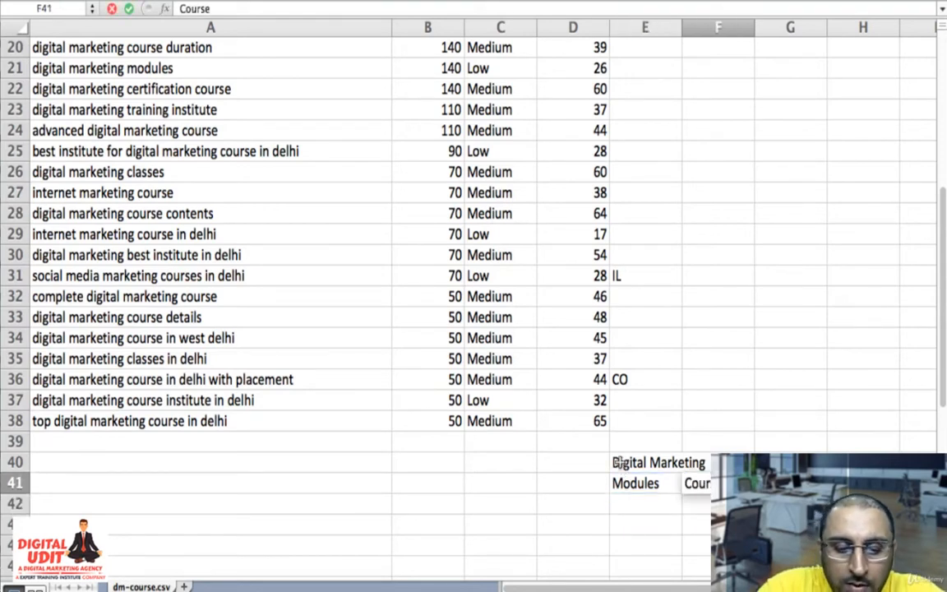
pyautogui.write(' Con')
pyautogui.write('ten')
pyautogui.press('Return')
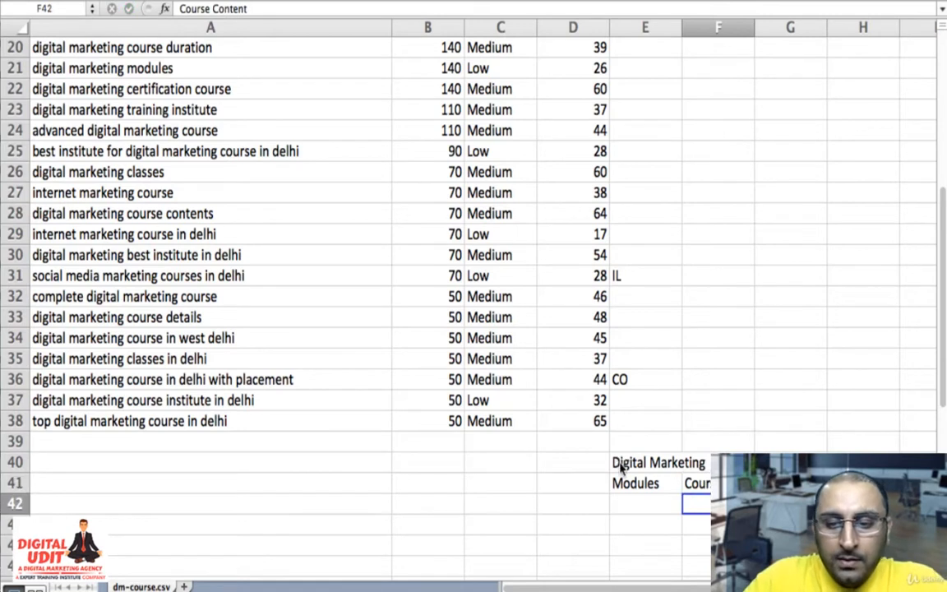
# - Enter "Duration" in cell E42 and "Certification" in cell E43 beneath the modules topic
pyautogui.press('Left')
pyautogui.write('Duration')
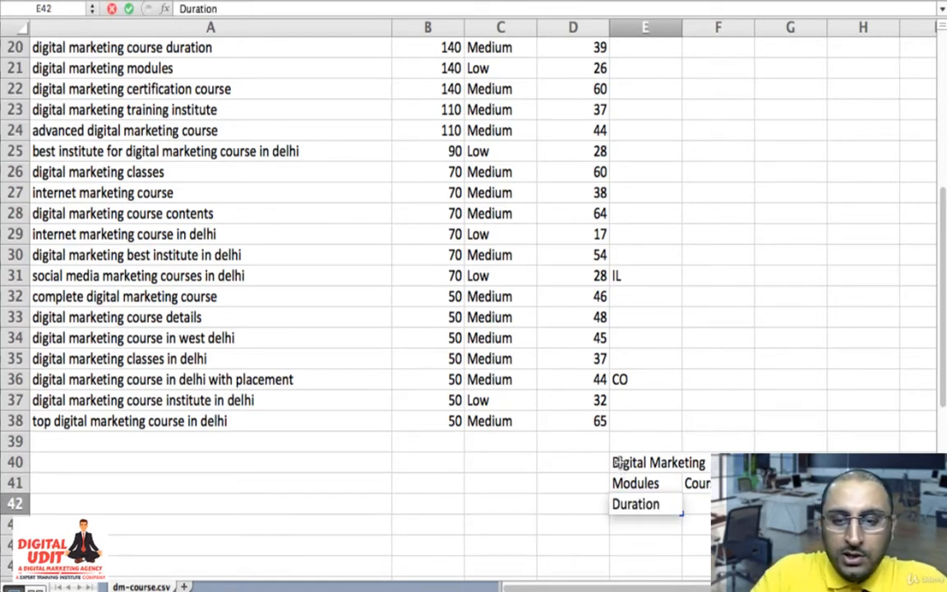
pyautogui.press('Return')
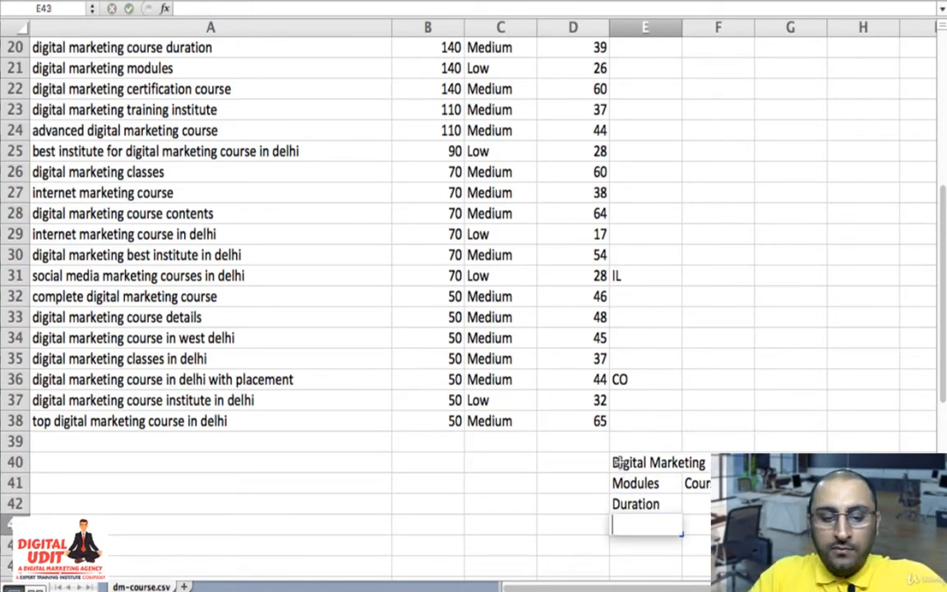
pyautogui.write('Certification')
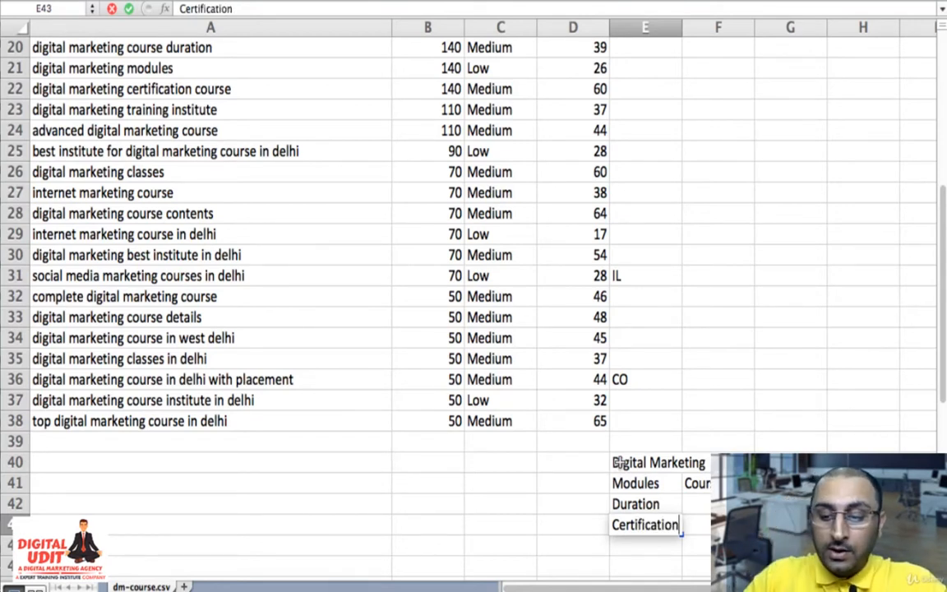
pyautogui.press('Return')
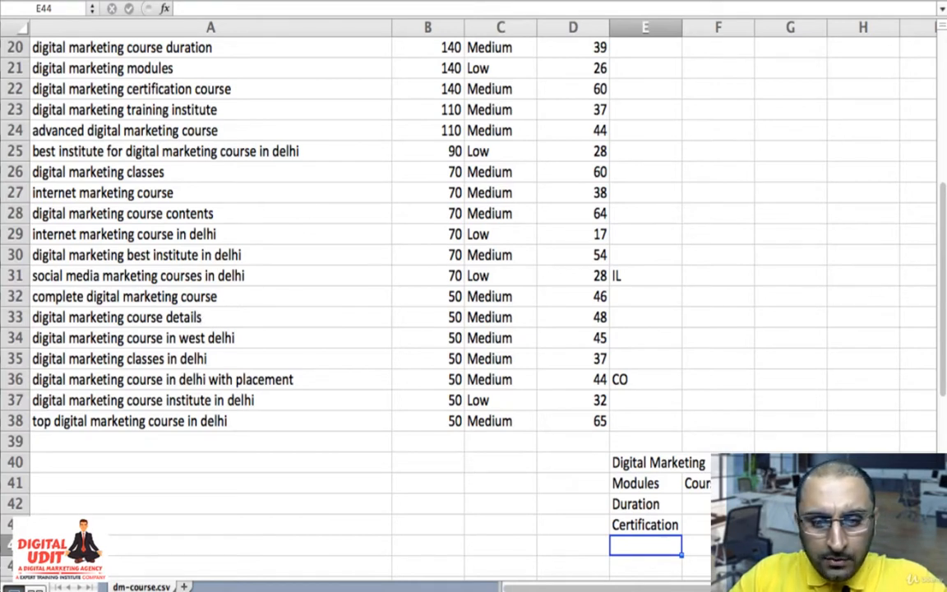
# - Add "Course Details" in cell G41, on the same row as the modules and course content topics
pyautogui.click(789, 484)
pyautogui.write('Cou')
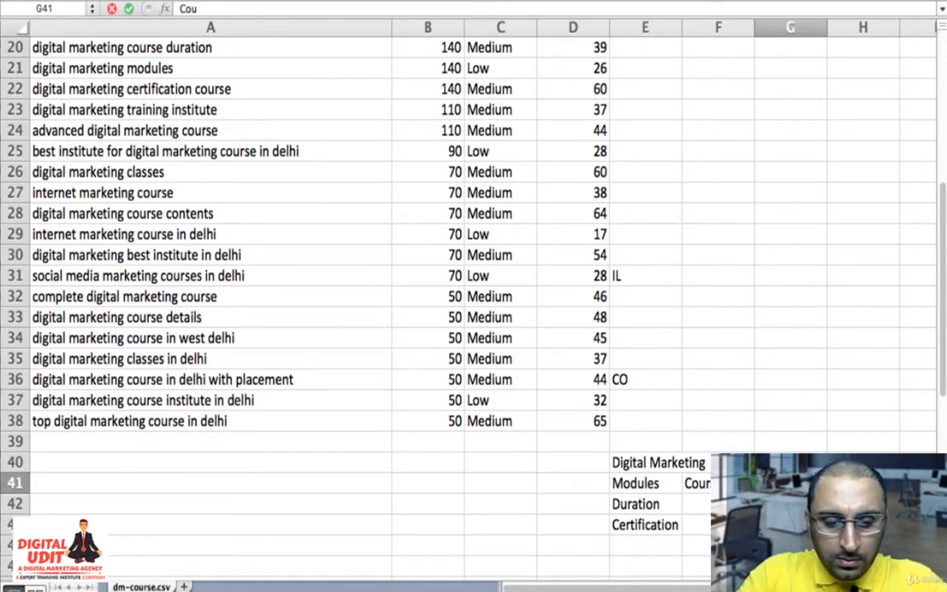
pyautogui.write('rse Detai')
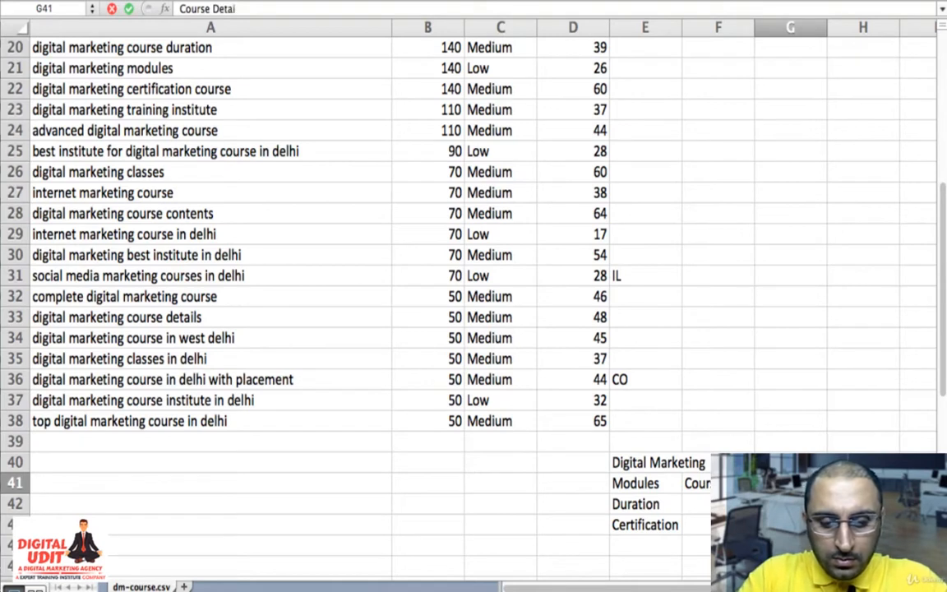
pyautogui.write('ls')
pyautogui.press('Return')
pyautogui.press('Up')
pyautogui.press('Left')
pyautogui.press('Left')
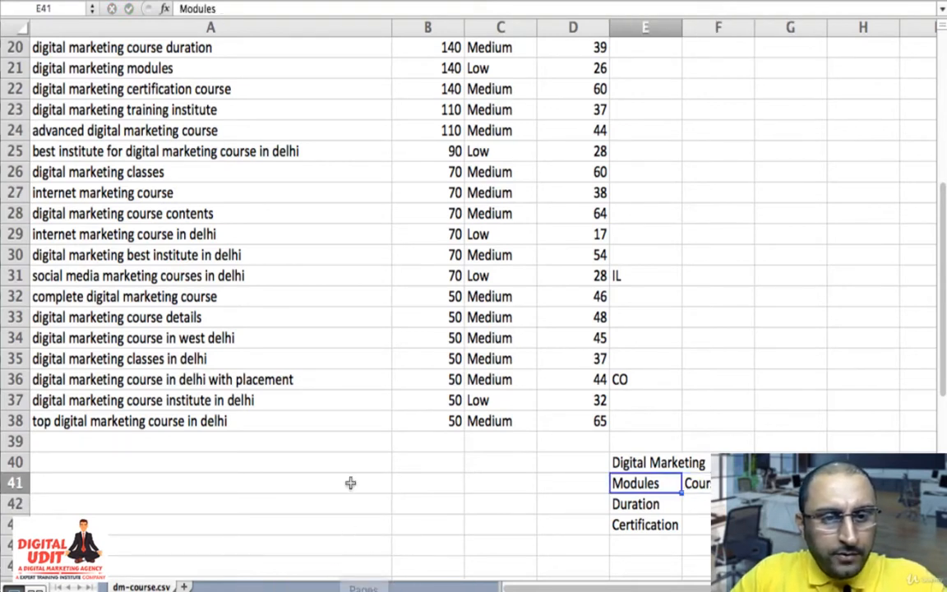
# - Enter "Certification Course" in cell F43, beside the certification topic
pyautogui.scroll(1, 351, 481)
pyautogui.scroll(2, 351, 444)
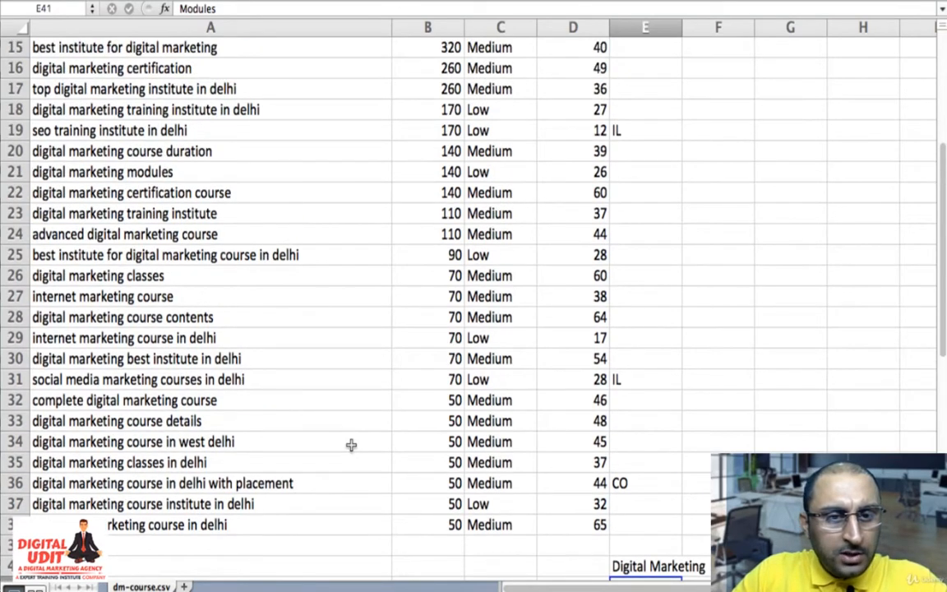
pyautogui.scroll(-4, 444, 433)
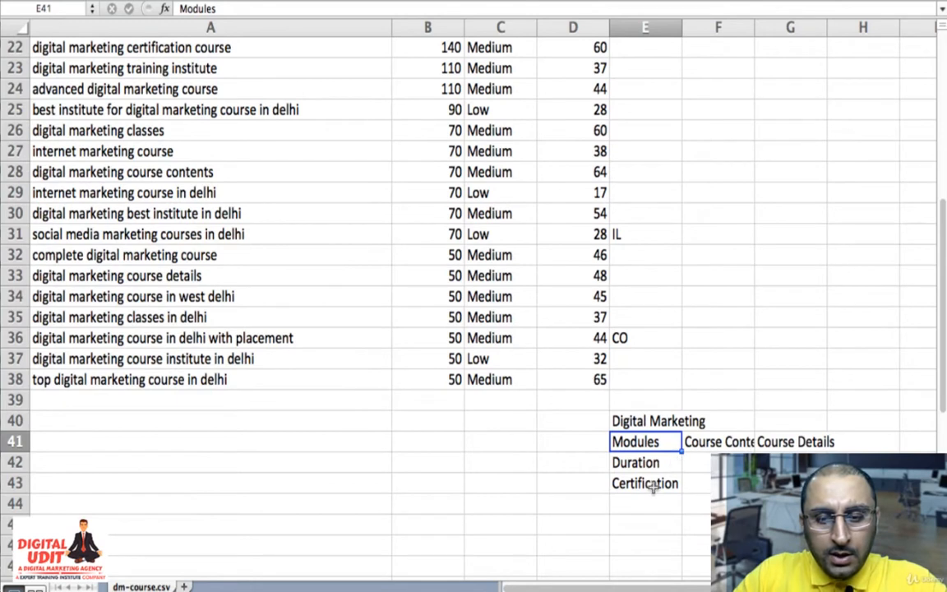
pyautogui.click(671, 483)
pyautogui.click(696, 478)
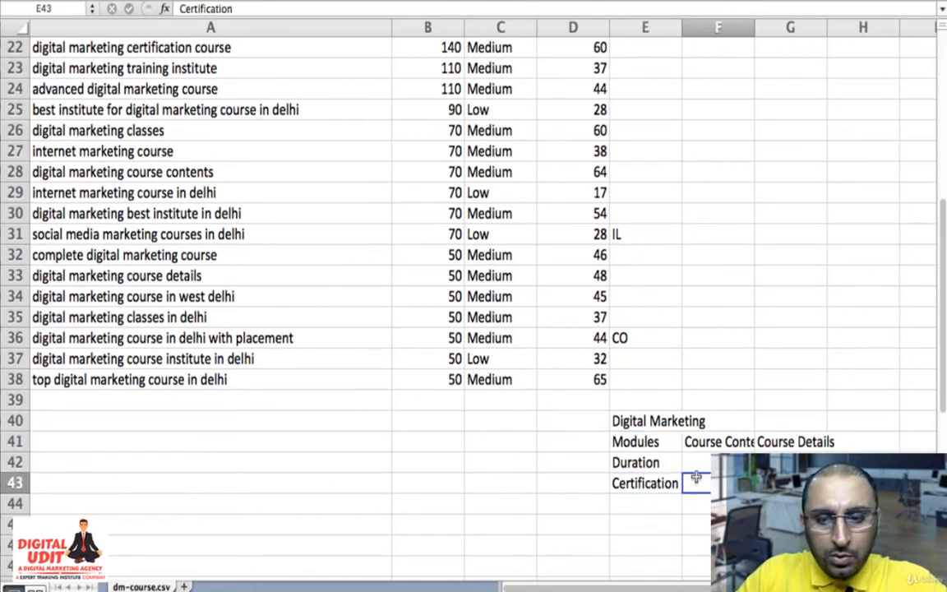
pyautogui.write('Certi')
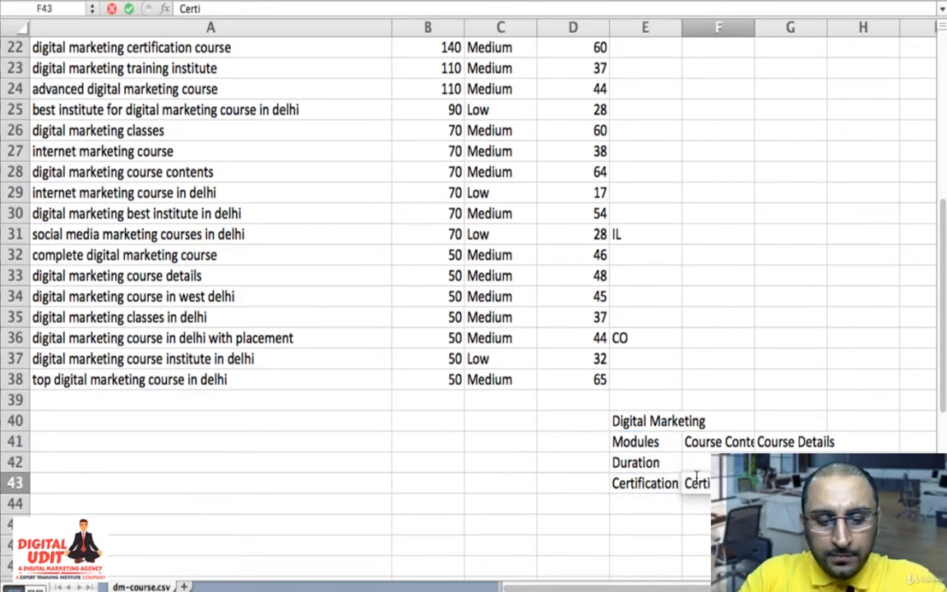
pyautogui.write('fication Course')
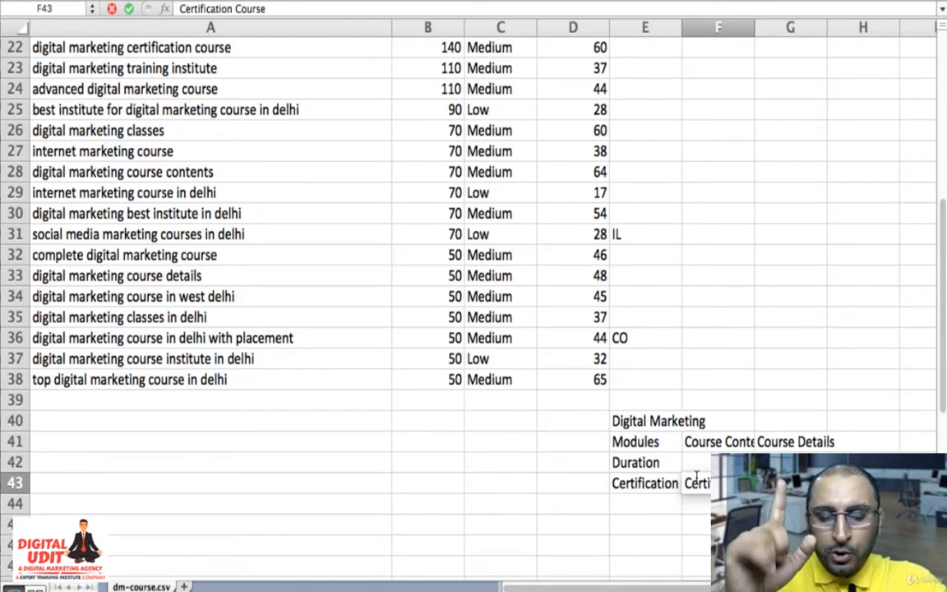
pyautogui.press('Return')
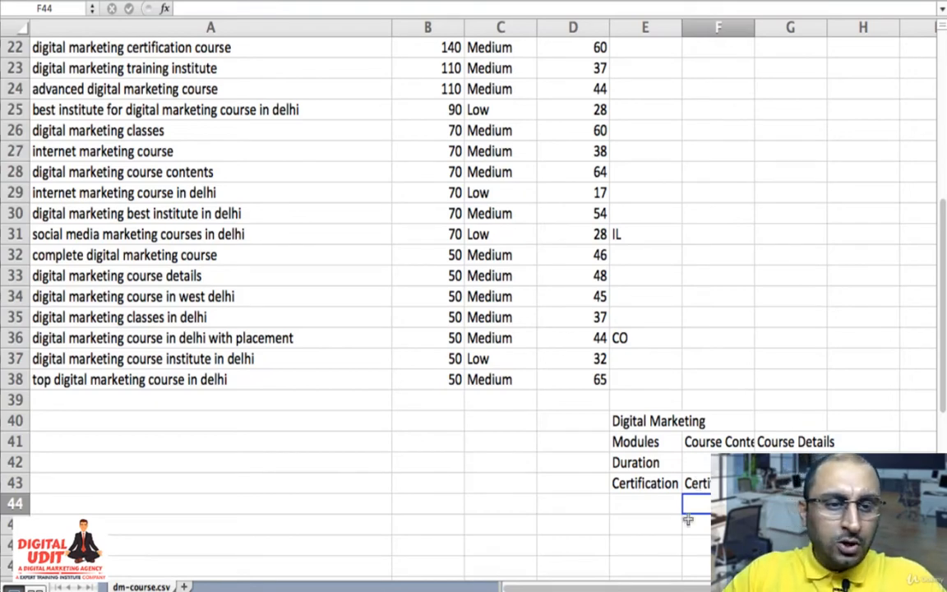
# - Review the keyword list for further topics and enter "Digital Marketing Salary" in cell E44
pyautogui.scroll(5, 319, 305)
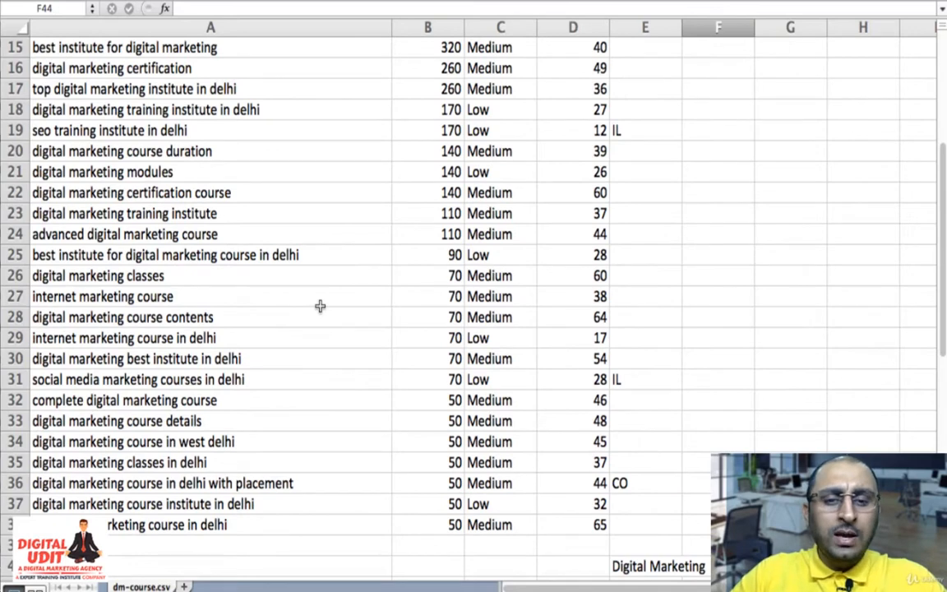
pyautogui.scroll(8, 319, 305)
pyautogui.scroll(2, 319, 305)
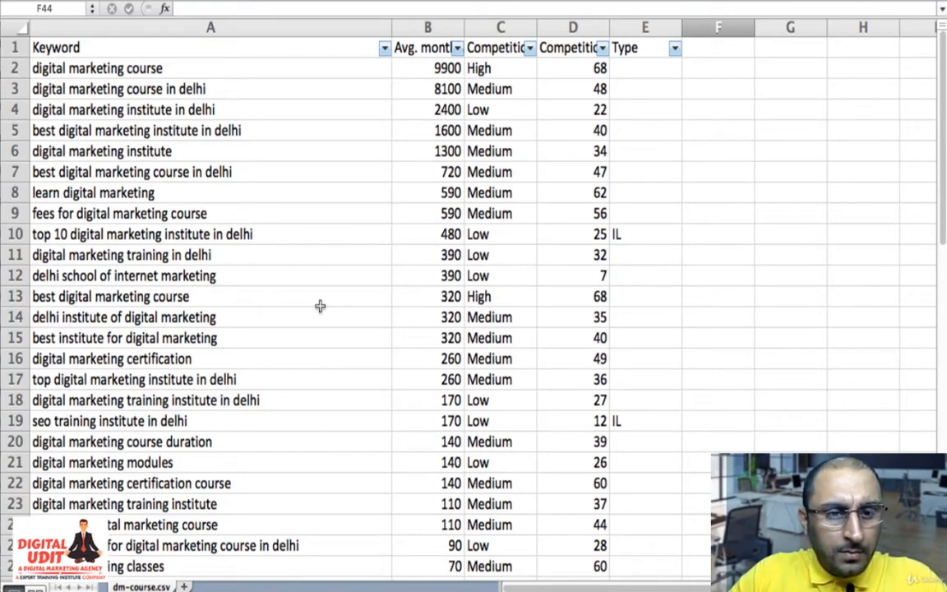
pyautogui.scroll(-15, 319, 306)
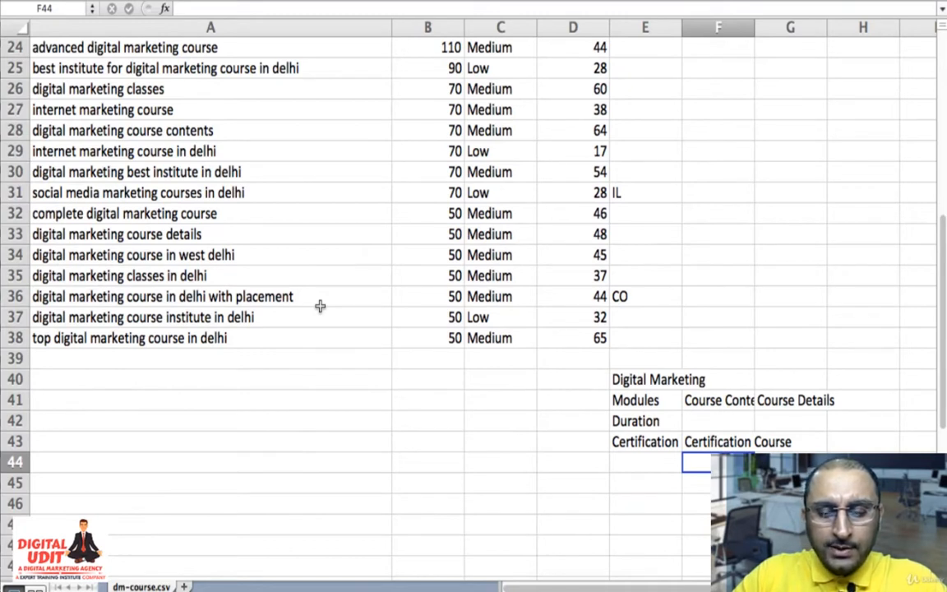
pyautogui.click(627, 466)
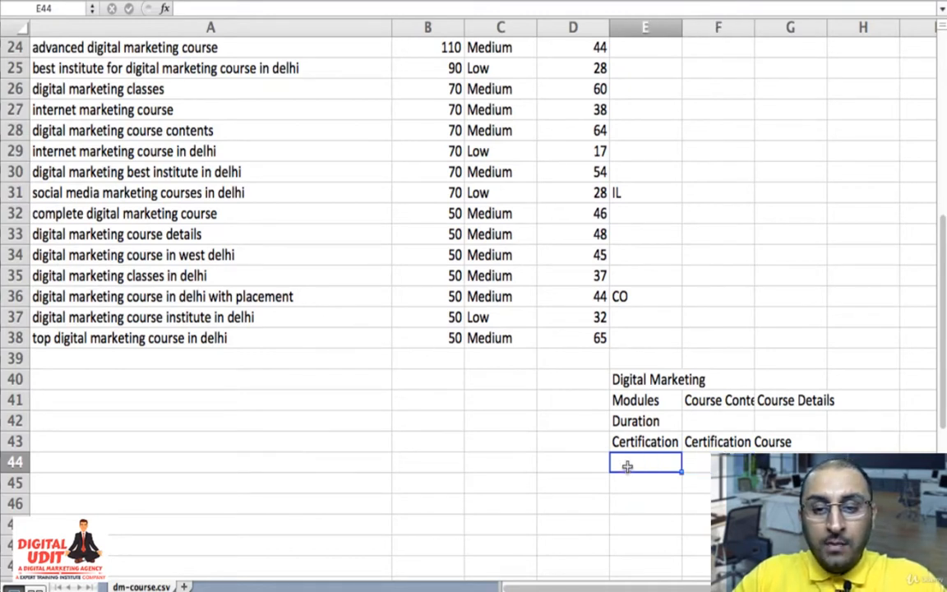
pyautogui.write('Digita')
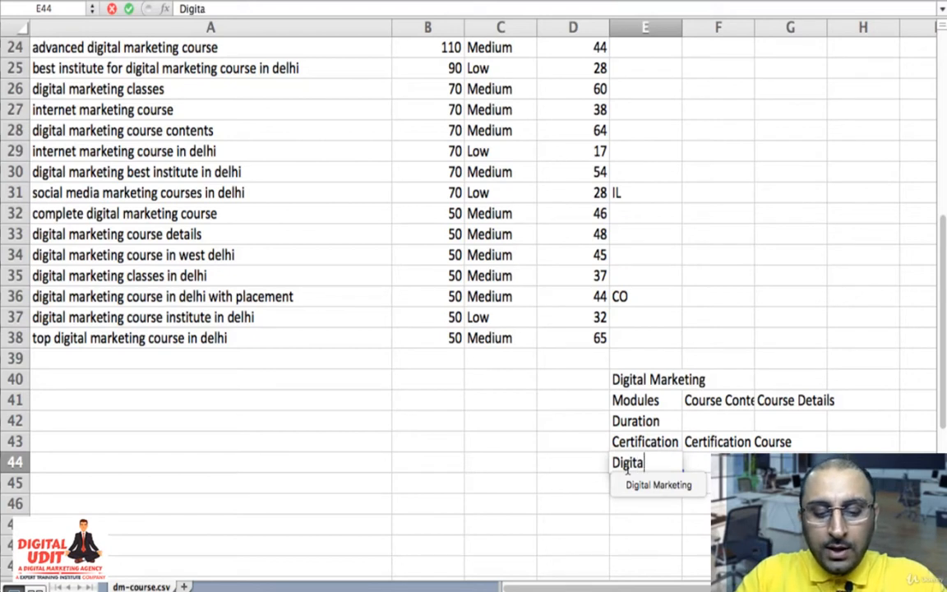
pyautogui.write('l MA')
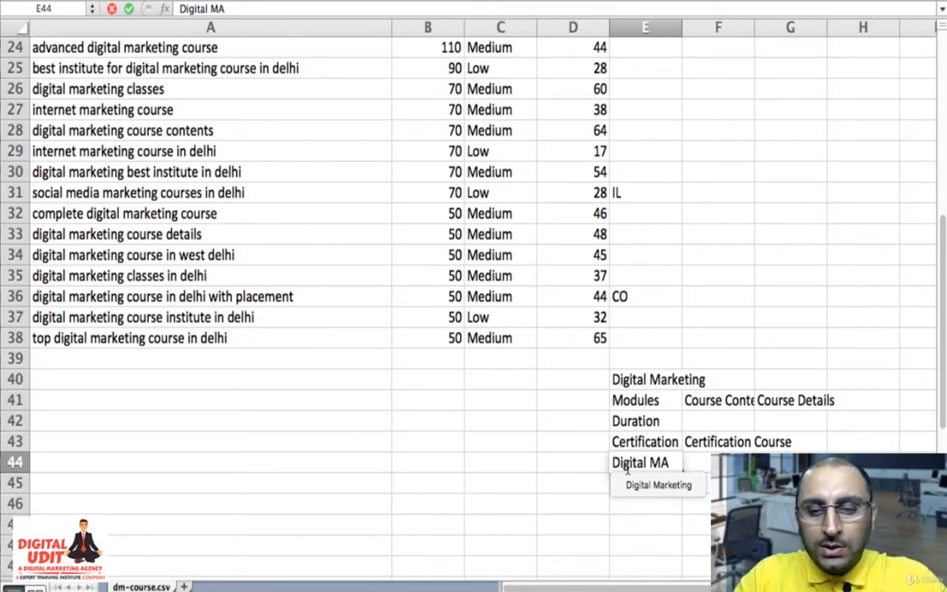
pyautogui.press('BackSpace')
pyautogui.write('arke')
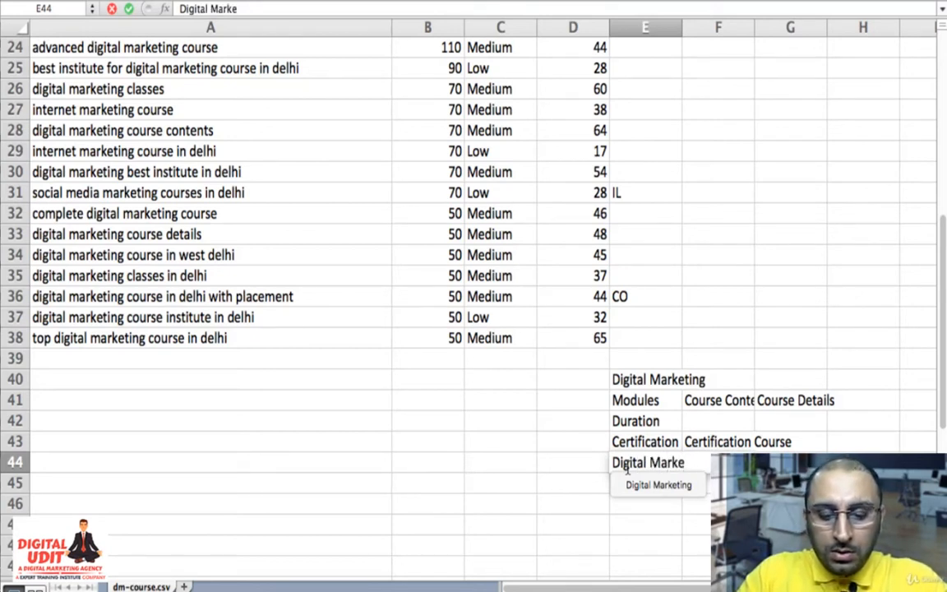
pyautogui.write('ting Sa')
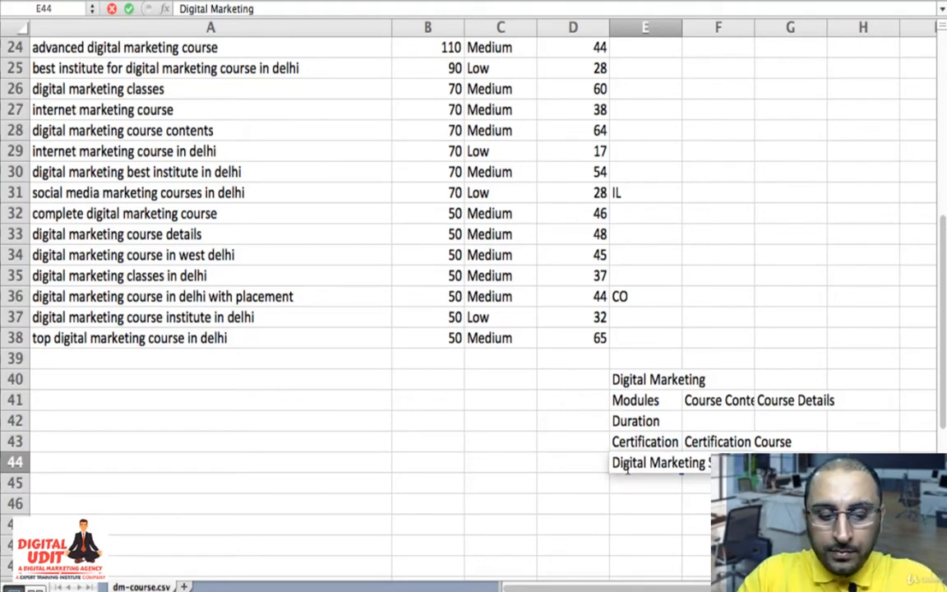
pyautogui.write('lary')
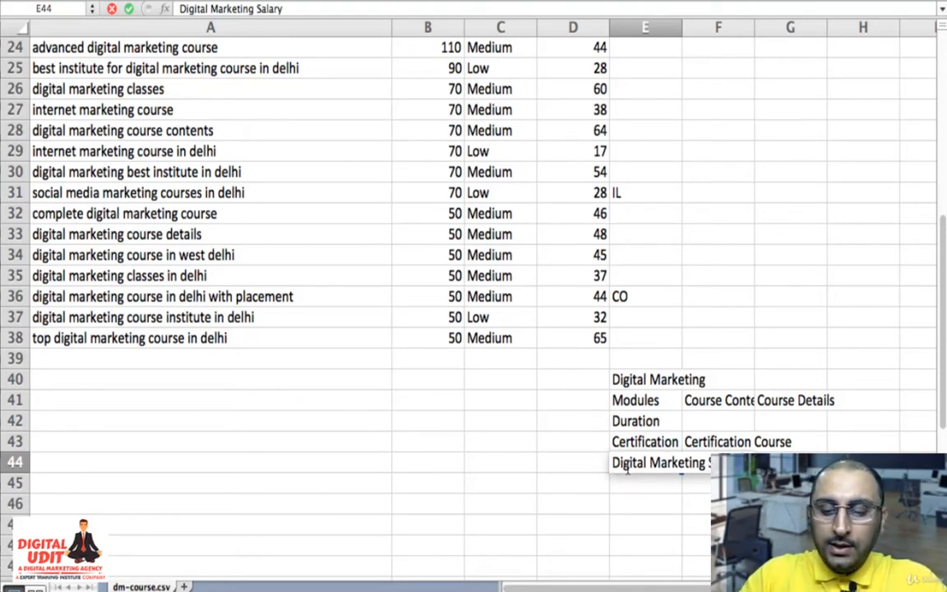
pyautogui.press('Return')
# - Enter "Digital Marketing Scope" in cell E45, beneath the salary topic
pyautogui.write('D')
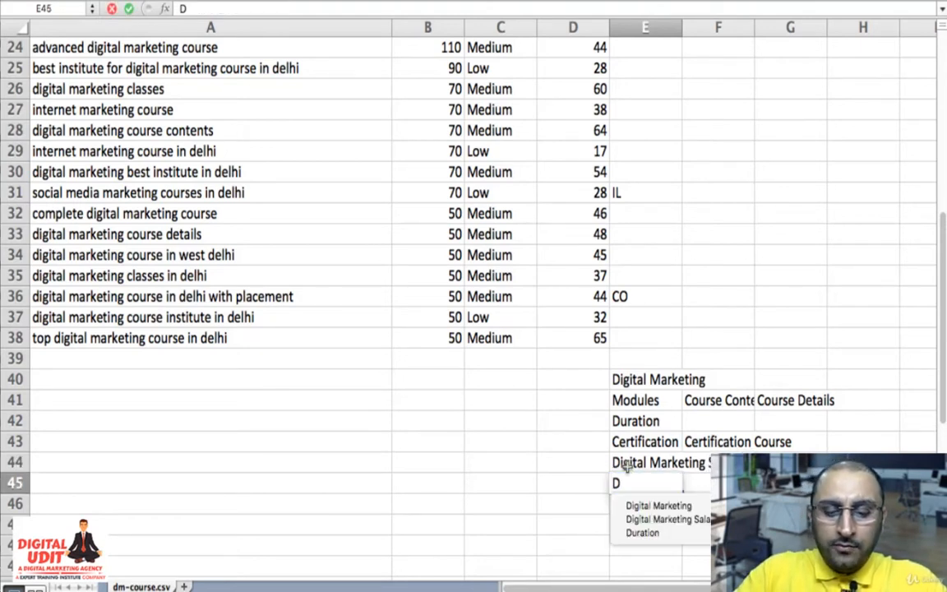
pyautogui.write('igital Ma')
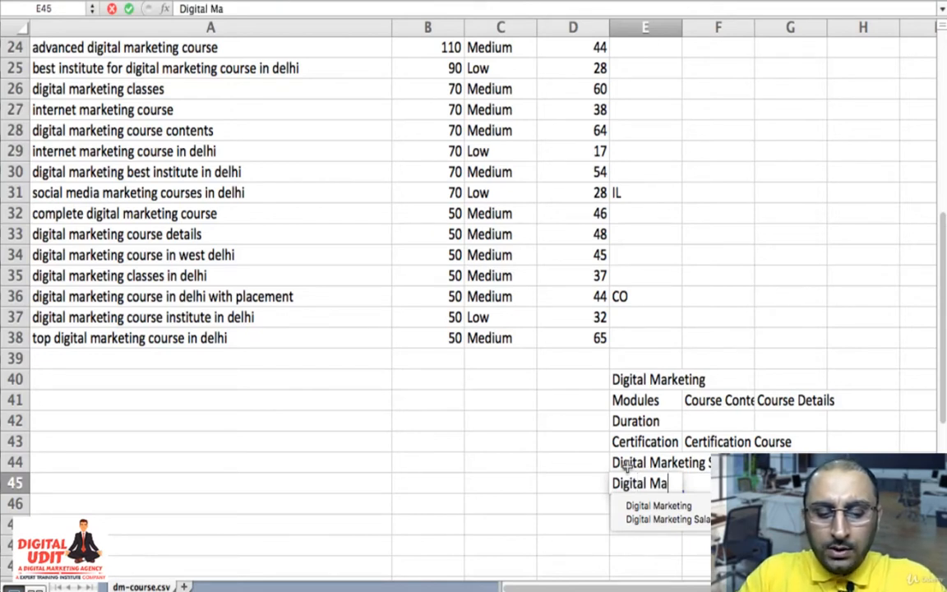
pyautogui.write('rketing')
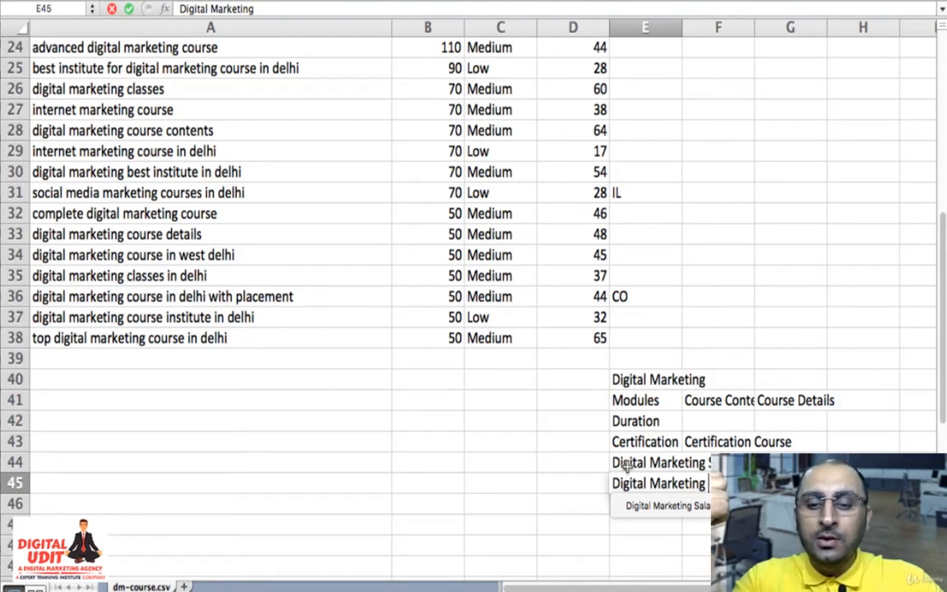
pyautogui.write('Scope')
pyautogui.press('Return')
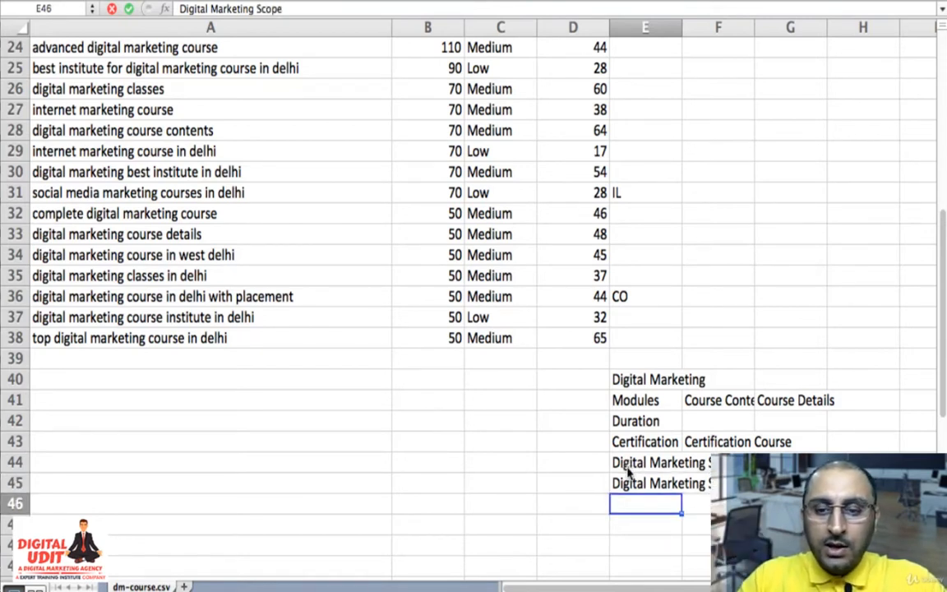
# - Add "Digital Marketing Benefits" in cell E46 as the next topic of the outline
pyautogui.press('Up')
pyautogui.press('Up')
pyautogui.press('Up')
pyautogui.press('Up')
pyautogui.press('Up')
pyautogui.press('Up')
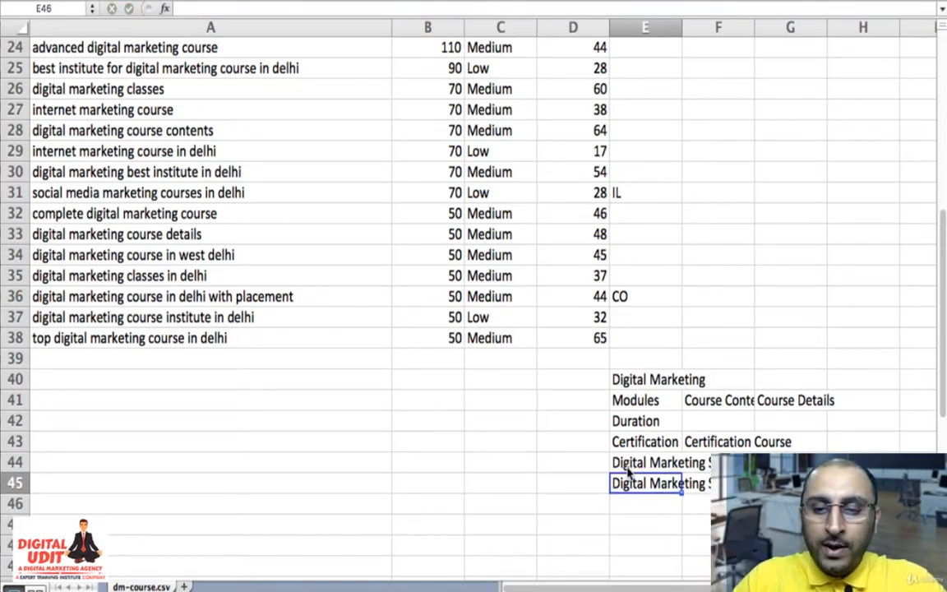
pyautogui.press('Down')
pyautogui.press('Down')
pyautogui.press('Down')
pyautogui.press('Down')
pyautogui.press('Down')
pyautogui.press('Down')
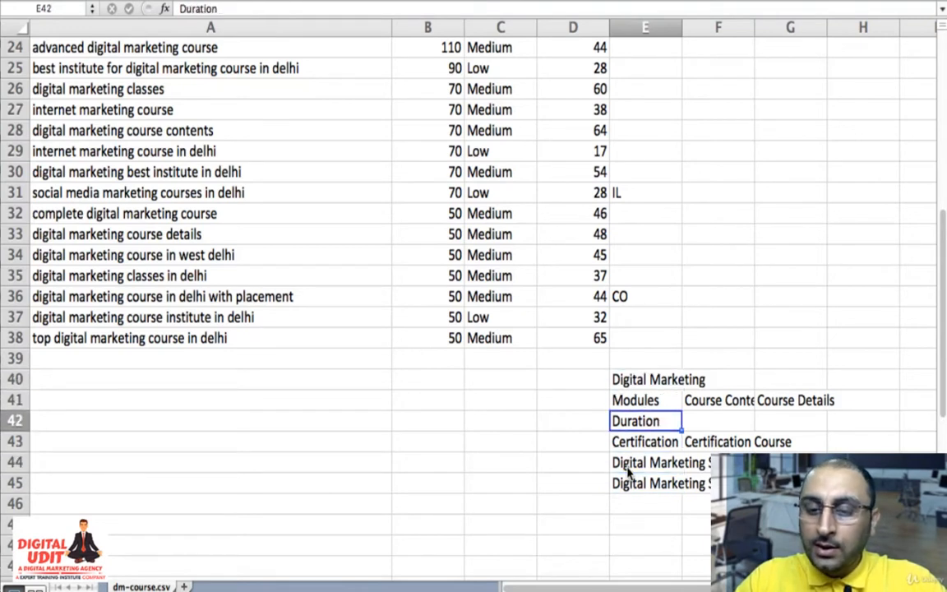
pyautogui.write('Di')
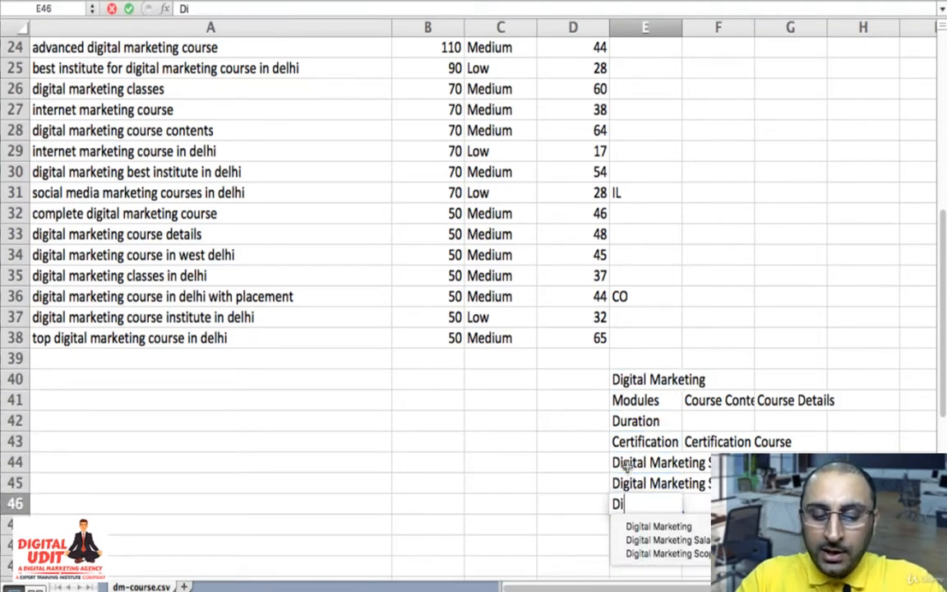
pyautogui.write('gital MArketing')
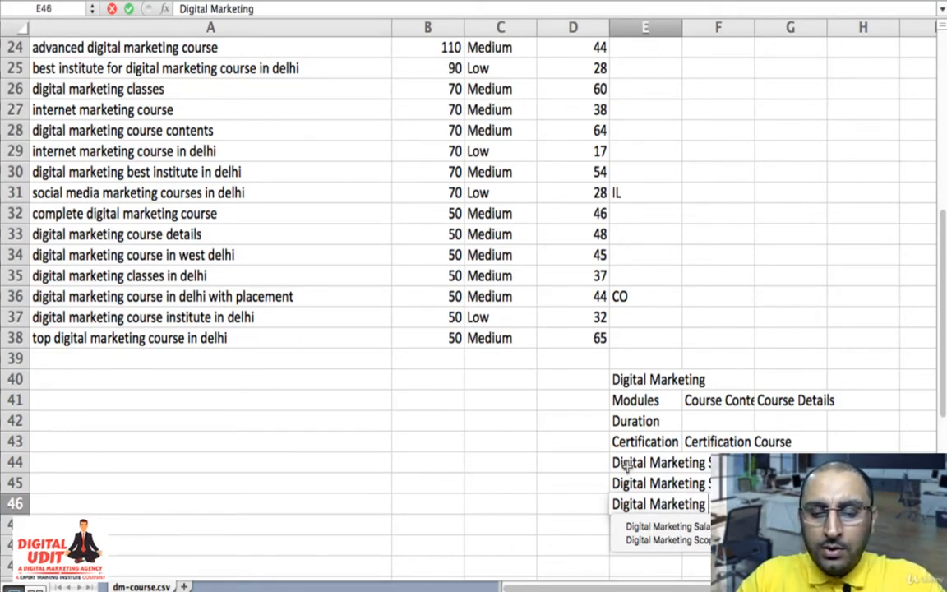
pyautogui.write(' Bene')
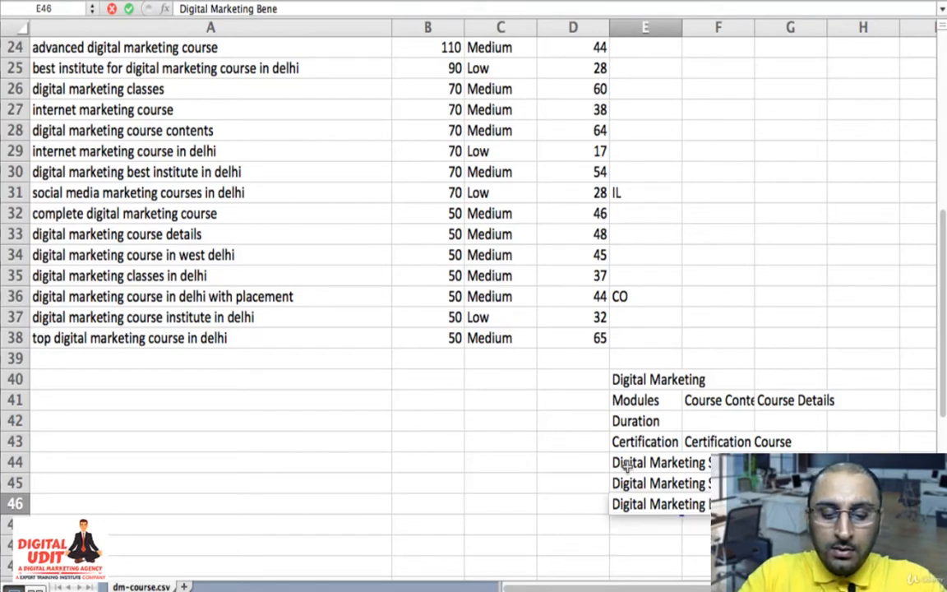
pyautogui.write('fits')
pyautogui.press('Return')
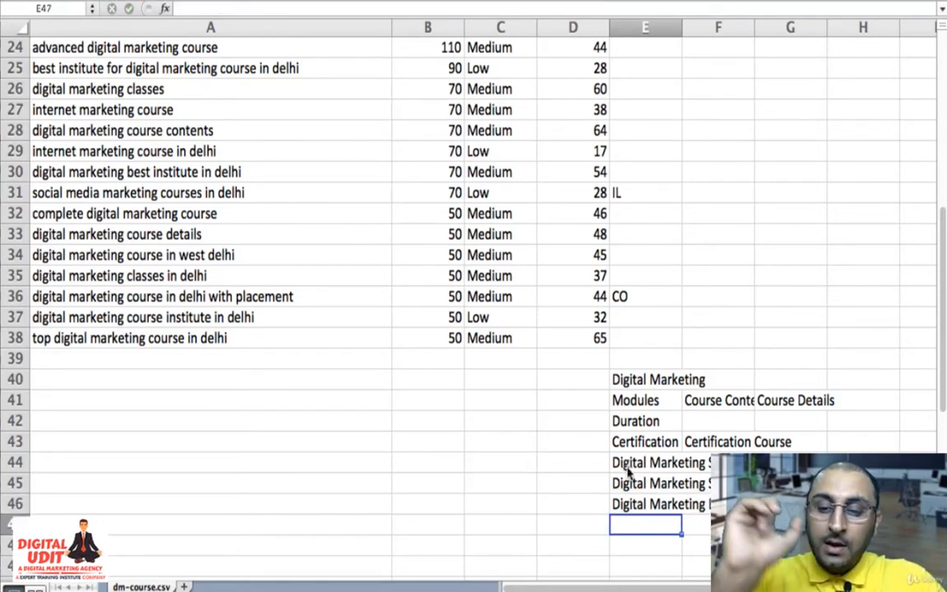
pyautogui.press('Up')
pyautogui.press('Right')
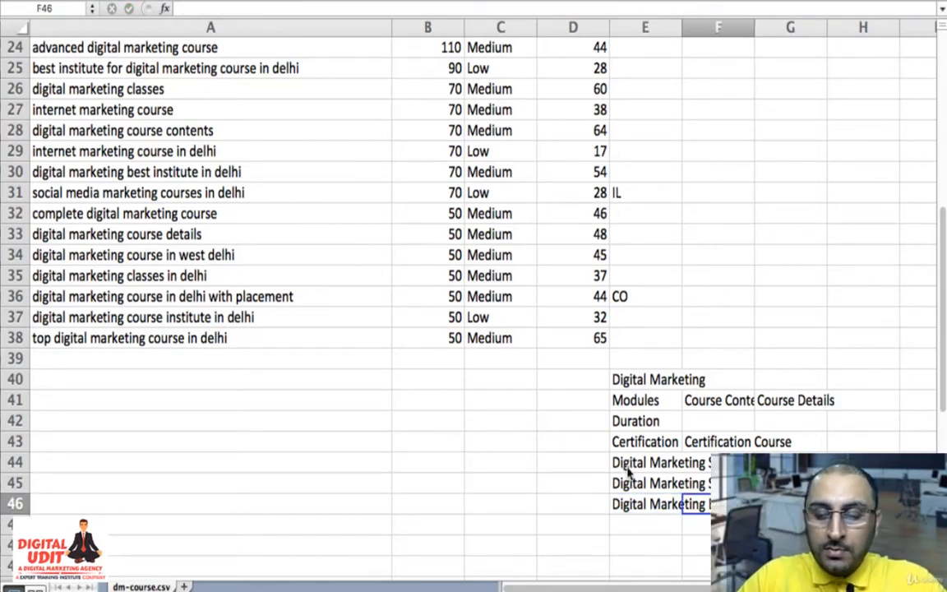
pyautogui.press('Up')
pyautogui.press('Up')
pyautogui.press('Up')
pyautogui.press('Down')
pyautogui.press('Down')
pyautogui.press('Down')
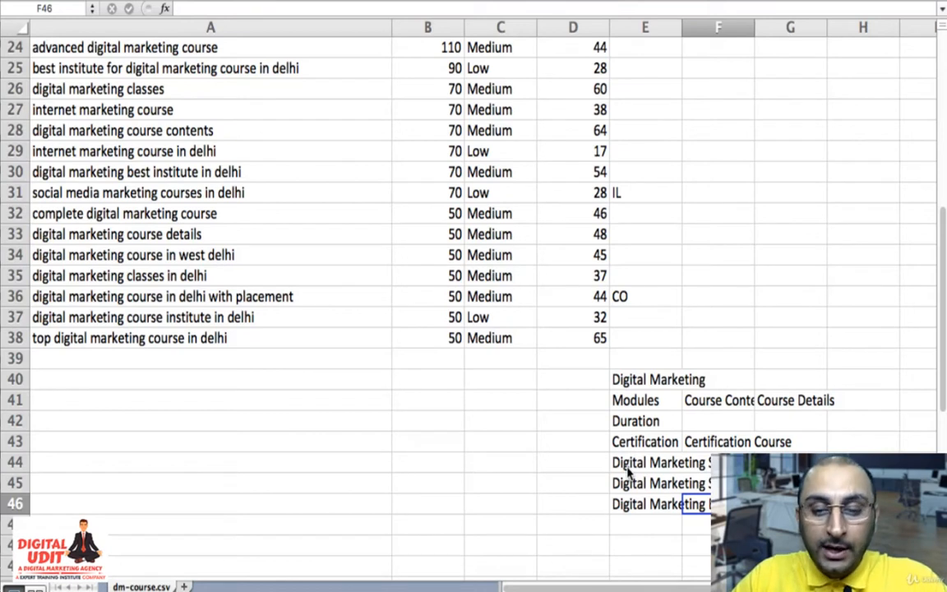
pyautogui.press('Up')
pyautogui.press('Up')
pyautogui.press('Down')
pyautogui.press('Down')
pyautogui.press('Left')
pyautogui.press('Up')
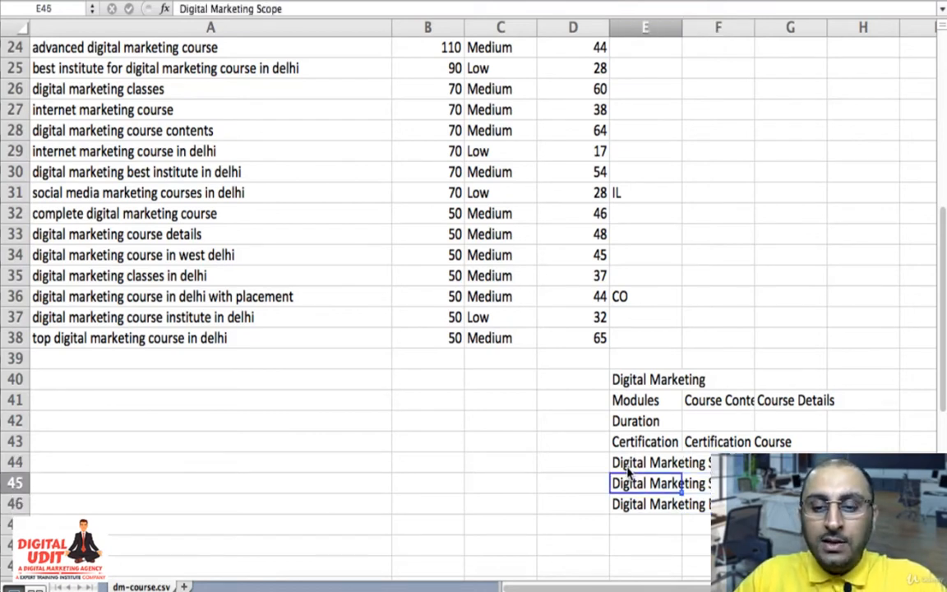
# - Move the salary, scope and benefits topics from E44:E46 to the end of the keyword column, starting at A39
pyautogui.press('Up')
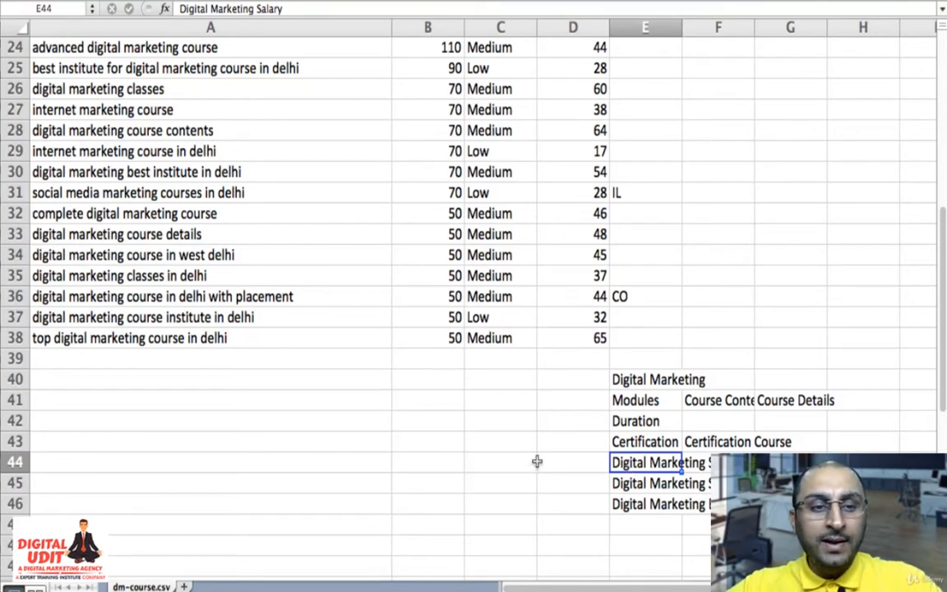
pyautogui.scroll(4, 550, 442)
pyautogui.scroll(-3, 550, 440)
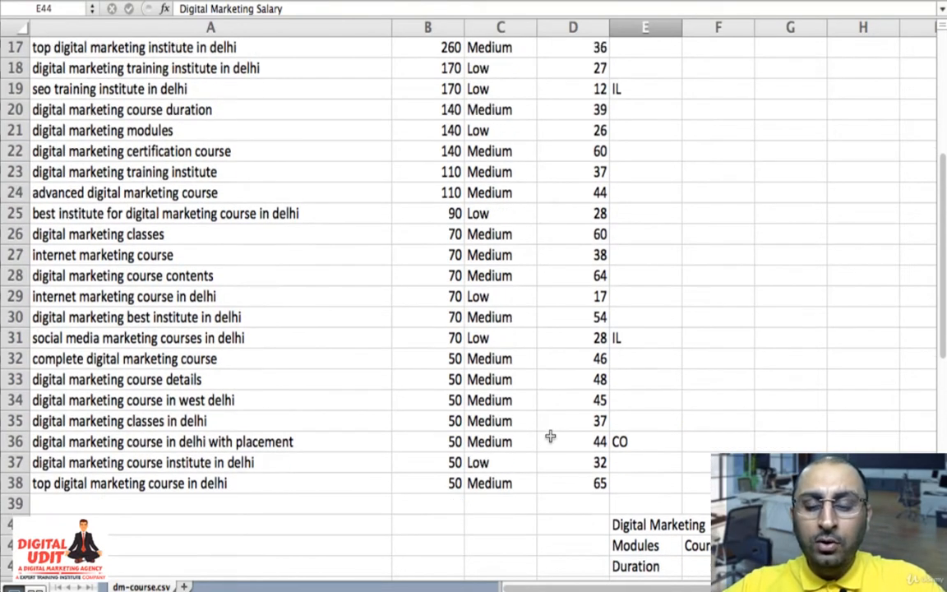
pyautogui.scroll(8, 550, 436)
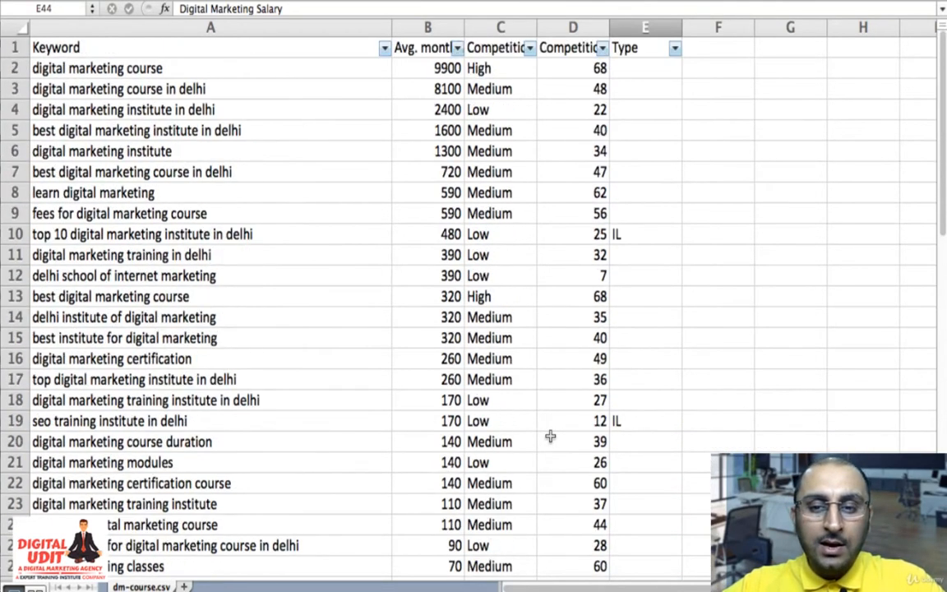
pyautogui.scroll(-12, 550, 437)
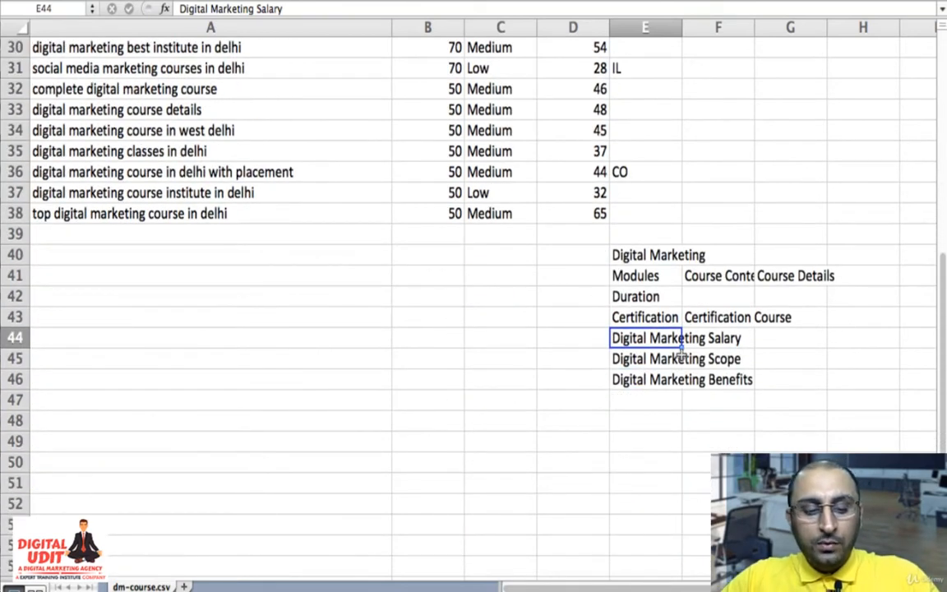
pyautogui.hotkey('shift', 'Down')
pyautogui.hotkey('shift', 'Down')
pyautogui.press('super+c')
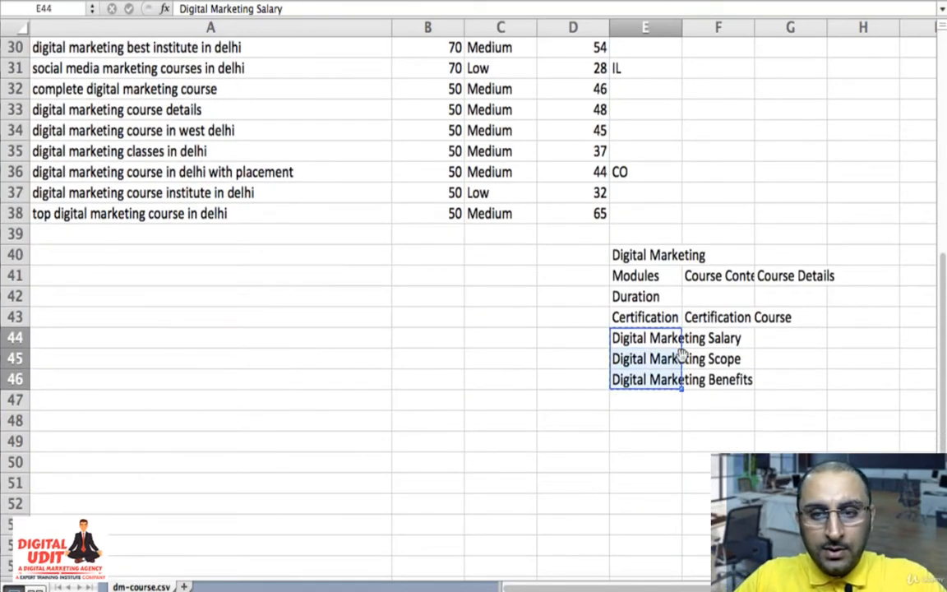
pyautogui.press('Left')
pyautogui.press('Left')
pyautogui.press('Left')
pyautogui.press('Left')
pyautogui.press('Up')
pyautogui.press('Up')
pyautogui.press('Up')
pyautogui.press('Up')
pyautogui.press('Up')
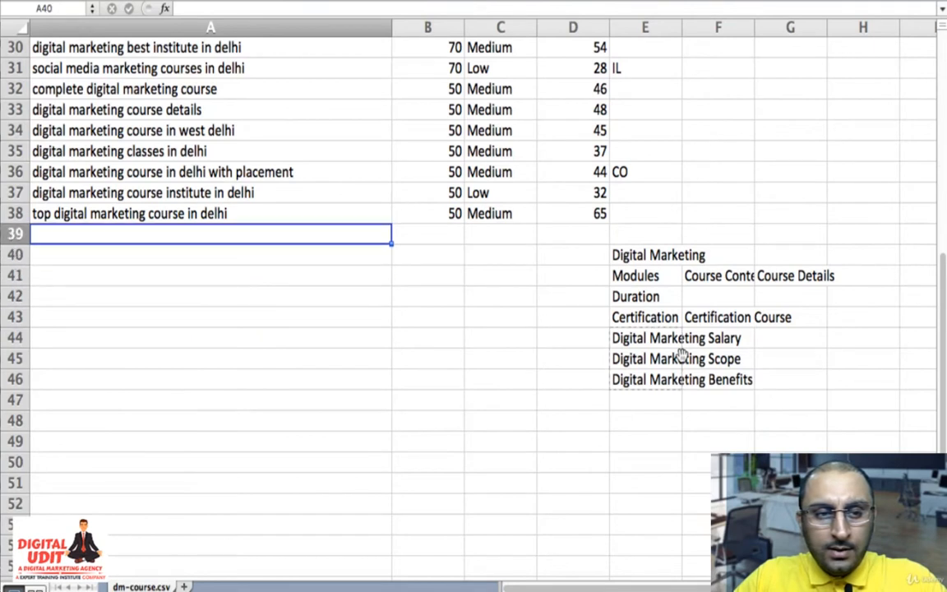
pyautogui.press('super+v')
# - Classify the salary, scope and benefits keywords as "IL" in cells E39 to E41
pyautogui.press('Right')
pyautogui.press('Right')
pyautogui.press('Right')
pyautogui.press('Right')
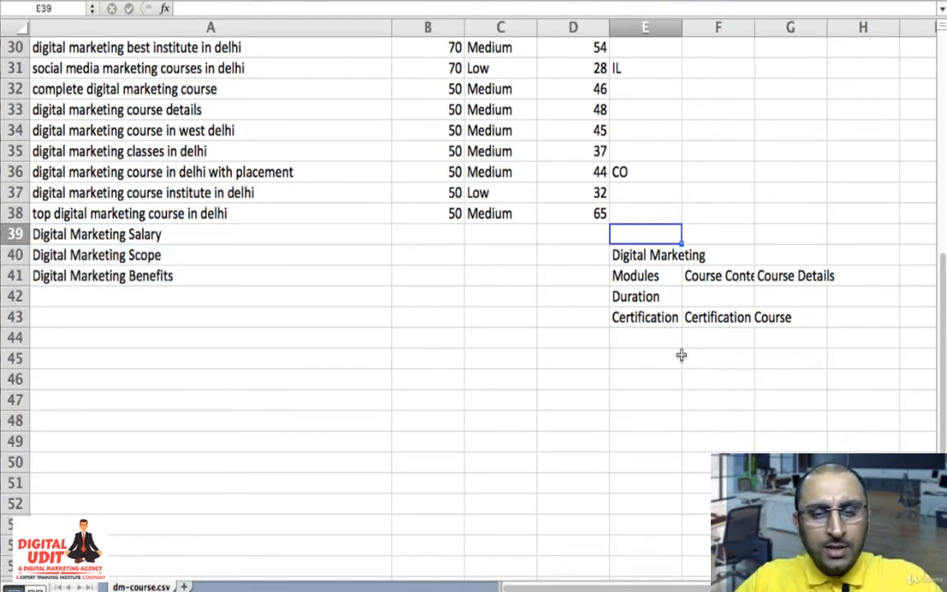
pyautogui.write('IL')
pyautogui.press('Return')
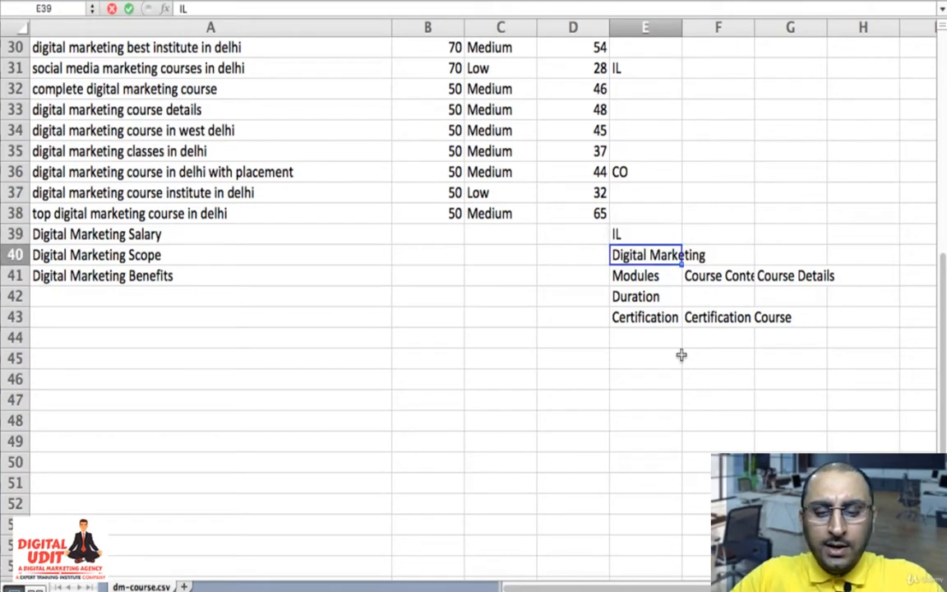
pyautogui.write('IL')
pyautogui.press('Return')
pyautogui.write('IL')
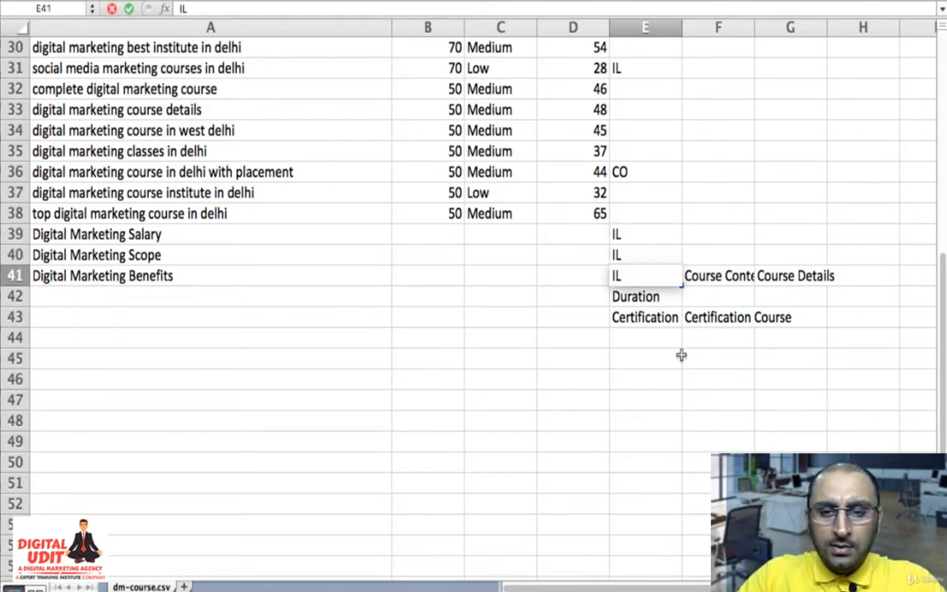
pyautogui.press('Return')
# - Clear the leftover outline topics from cells E42:F43 and F41:G41
pyautogui.hotkey('shift', 'Down')
pyautogui.hotkey('shift', 'Right')
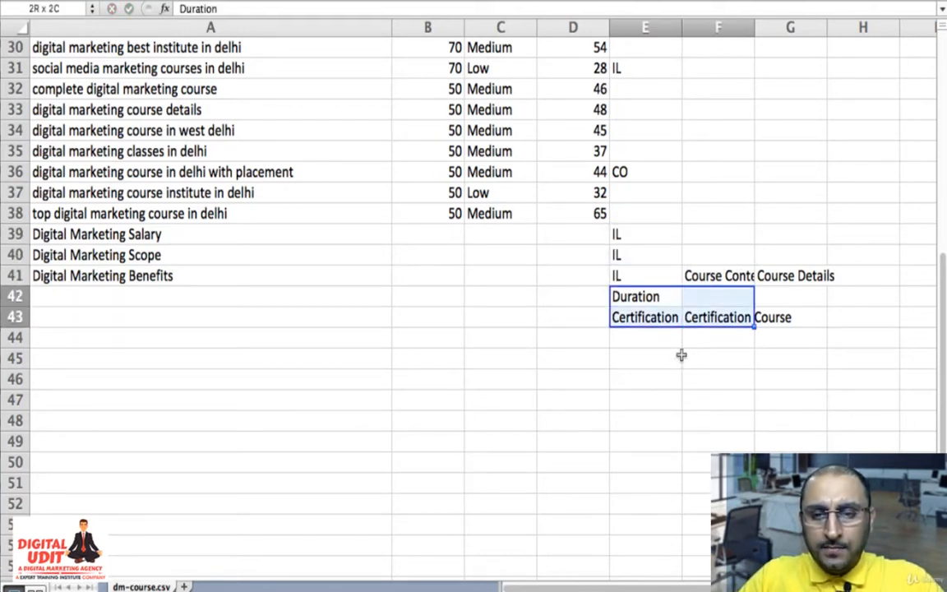
pyautogui.press('Delete')
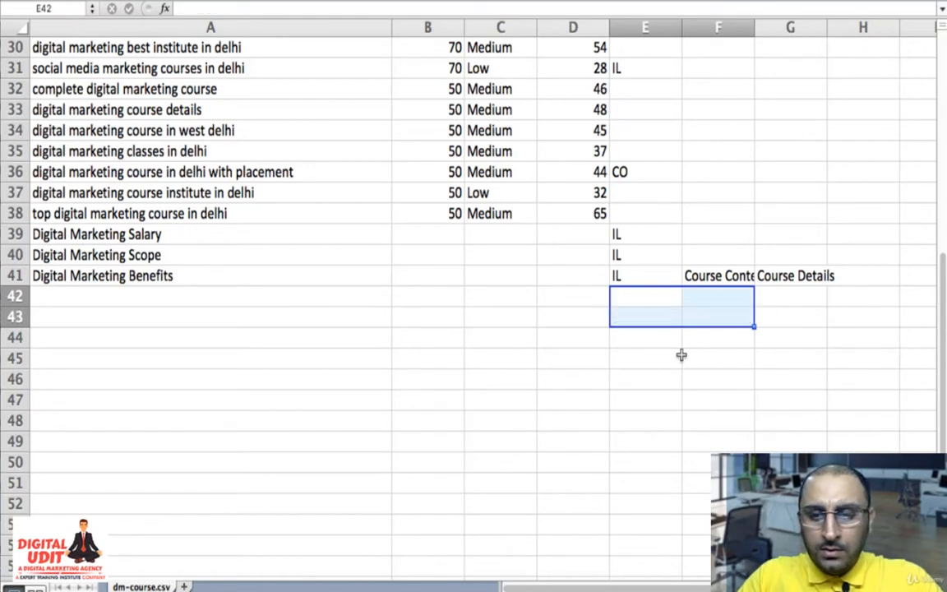
pyautogui.press('Up')
pyautogui.press('Right')
pyautogui.press('Delete')
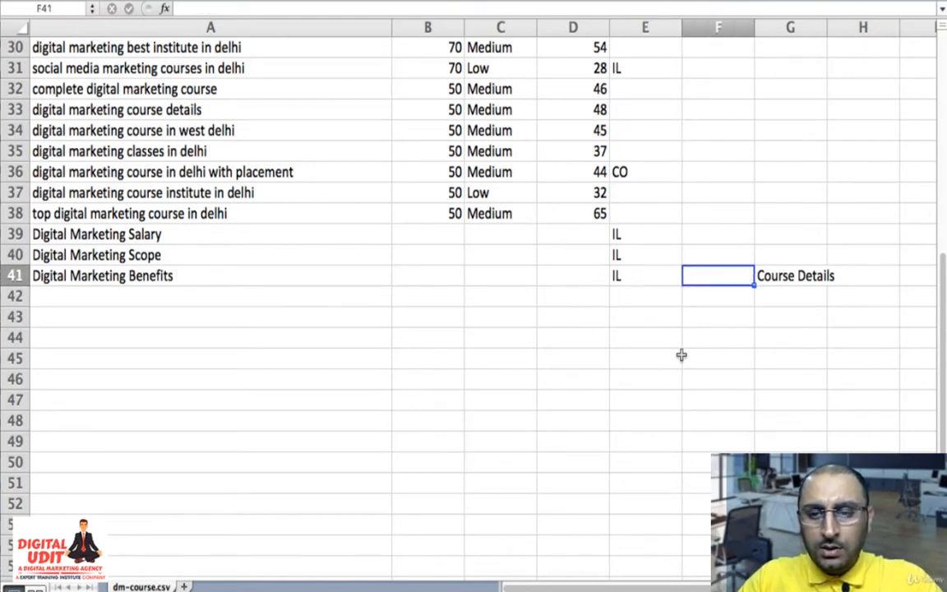
pyautogui.press('Right')
pyautogui.press('Delete')
pyautogui.press('Left')
pyautogui.press('Left')
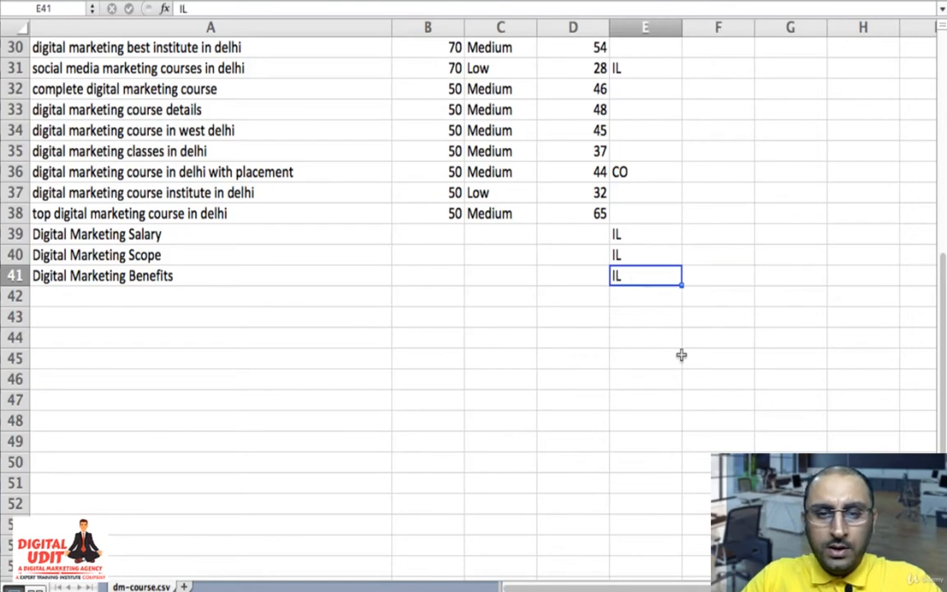
# - Review the full keyword list and the filter choices available for the Type column
pyautogui.press('Left')
pyautogui.press('Up')
pyautogui.press('Up')
pyautogui.press('Up')
pyautogui.press('Up')
pyautogui.press('Up')
pyautogui.press('Up')
pyautogui.press('Up')
pyautogui.press('Up')
pyautogui.press('Up')
pyautogui.press('Up')
pyautogui.press('Up')
pyautogui.press('Up')
pyautogui.press('Up')
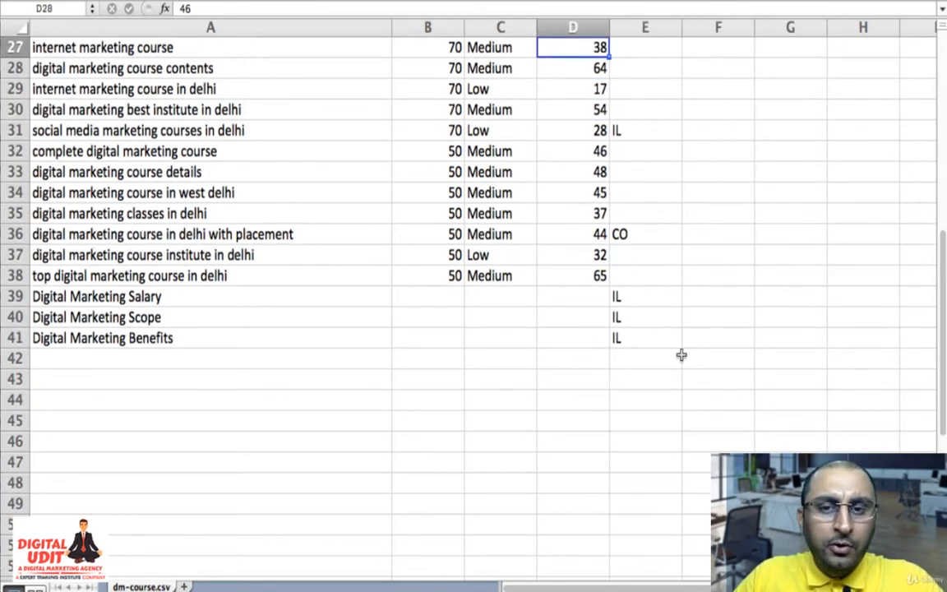
pyautogui.press('Up')
pyautogui.press('Up')
pyautogui.press('Up')
pyautogui.press('Up')
pyautogui.press('Up')
pyautogui.press('Up')
pyautogui.press('Up')
pyautogui.press('Up')
pyautogui.press('Up')
pyautogui.press('Up')
pyautogui.press('Up')
pyautogui.press('Up')
pyautogui.press('Up')
pyautogui.press('Up')
pyautogui.press('Up')
pyautogui.press('Up')
pyautogui.press('Up')
pyautogui.press('Up')
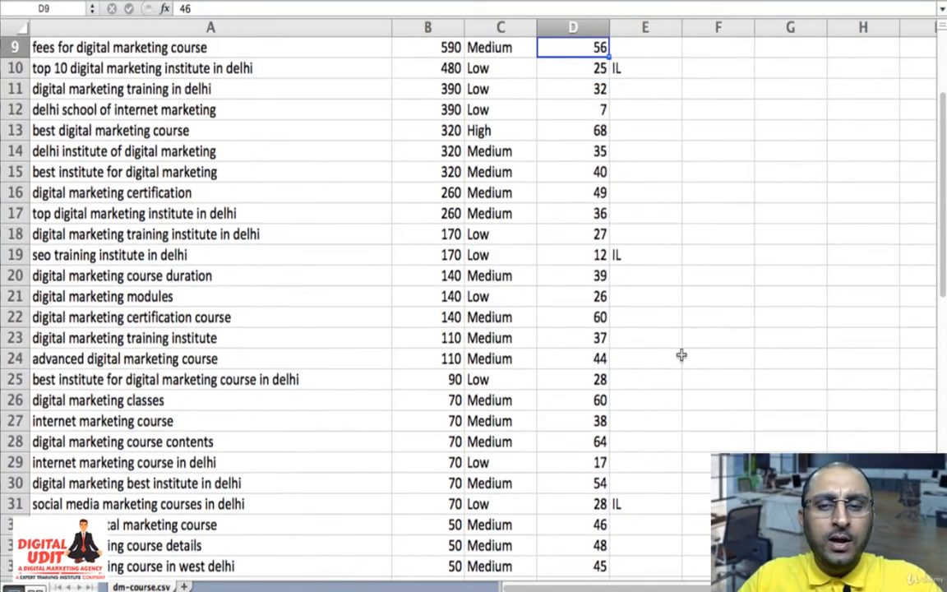
pyautogui.press('Up')
pyautogui.press('Up')
pyautogui.press('Up')
pyautogui.press('Up')
pyautogui.press('Up')
pyautogui.press('Up')
pyautogui.press('Up')
pyautogui.press('Up')
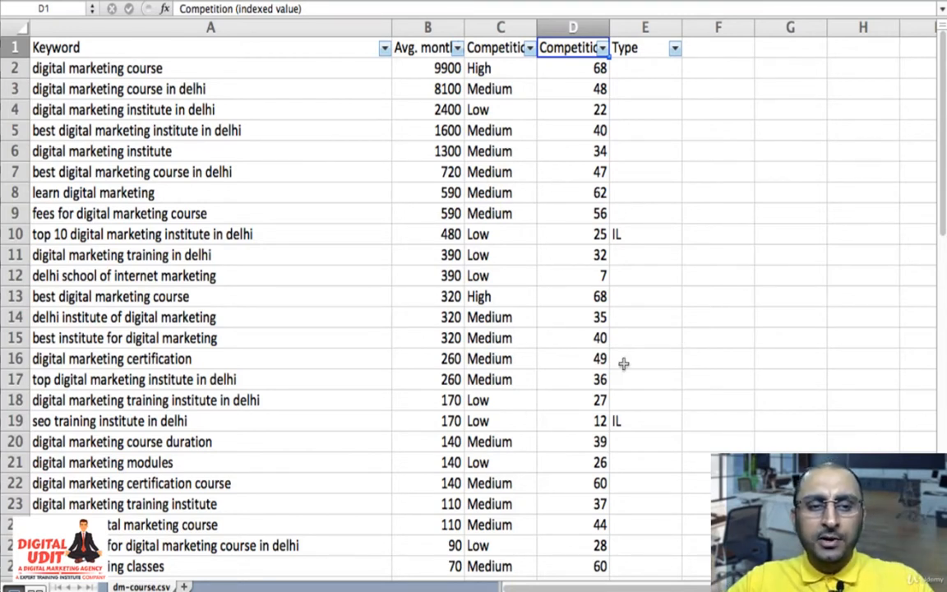
pyautogui.scroll(-8, 534, 244)
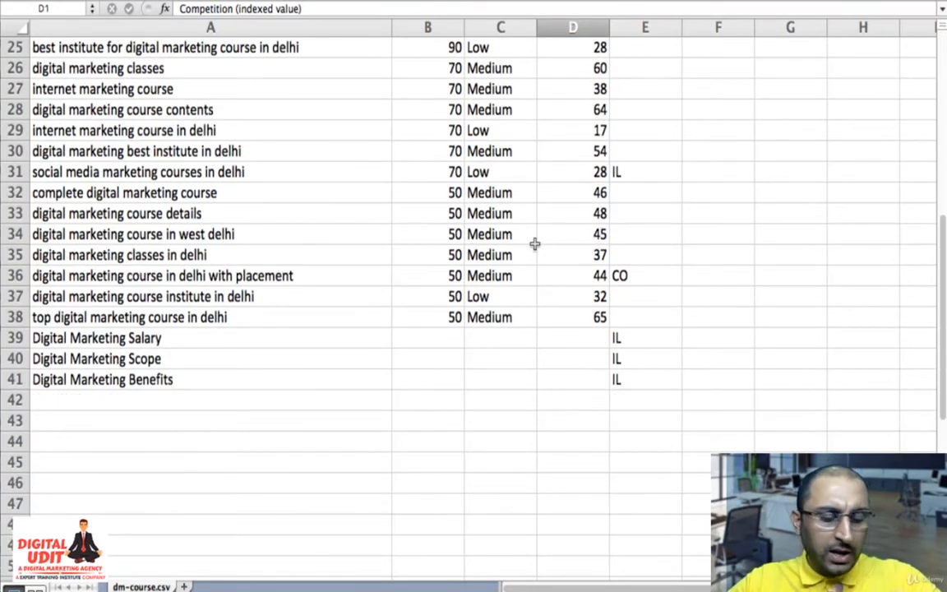
pyautogui.scroll(8, 534, 244)
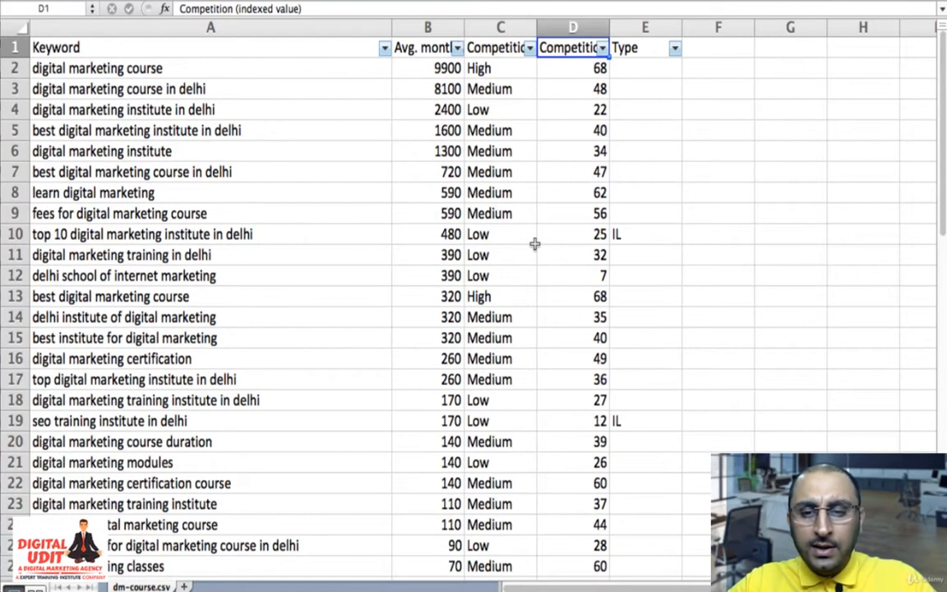
pyautogui.click(674, 51)
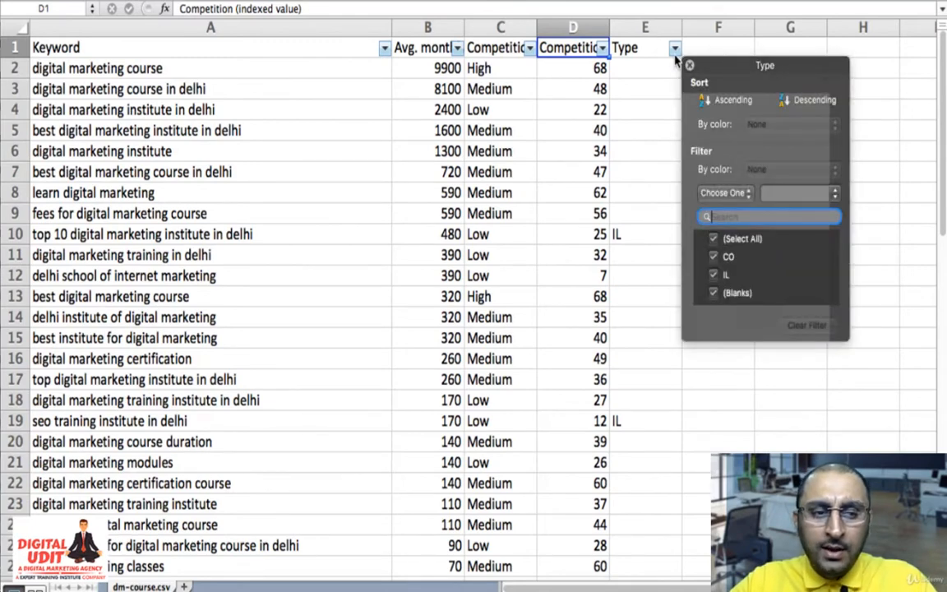
pyautogui.click(551, 362)
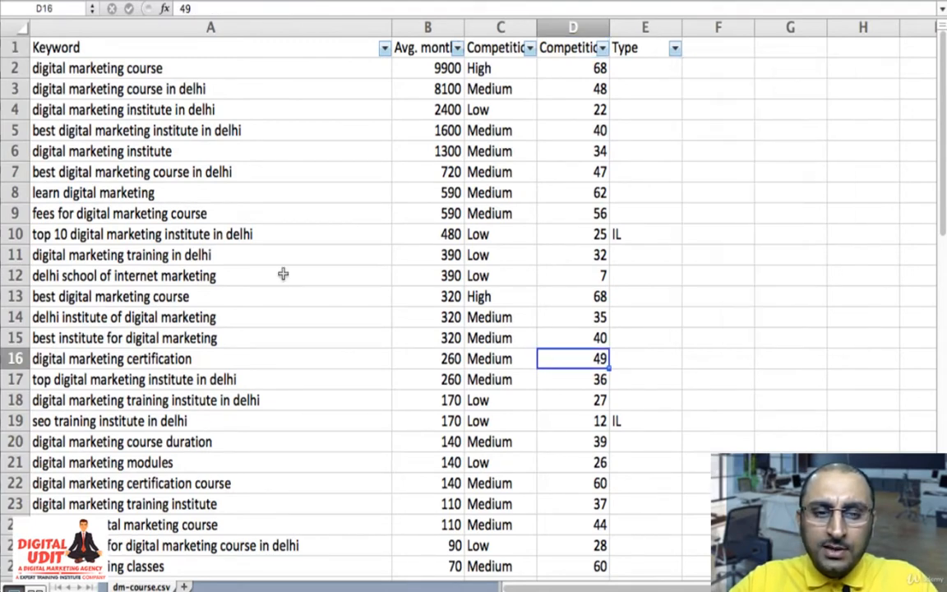
# - Delete the row of the "delhi school of internet marketing" keyword from the list
pyautogui.click(15, 276)
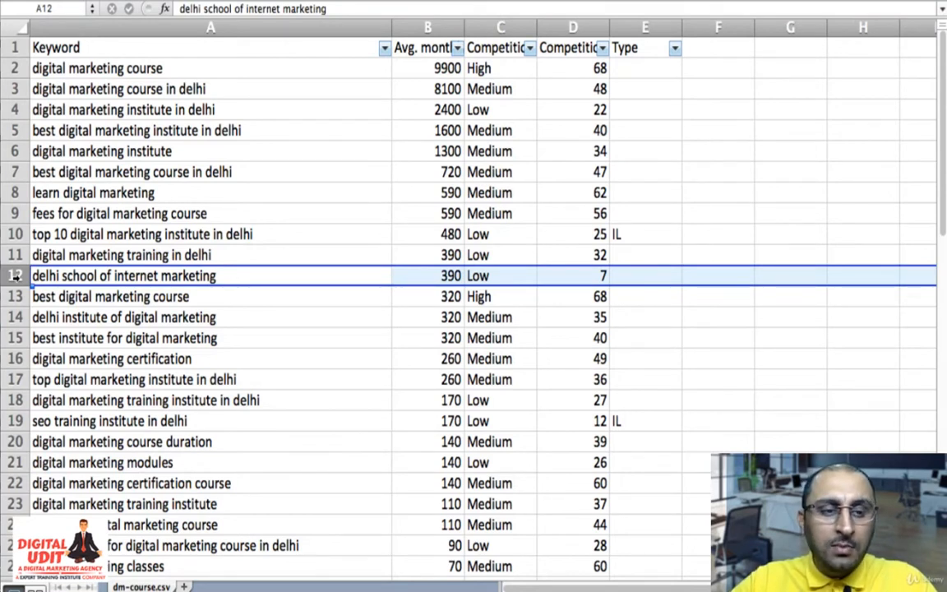
pyautogui.rightClick(16, 276)
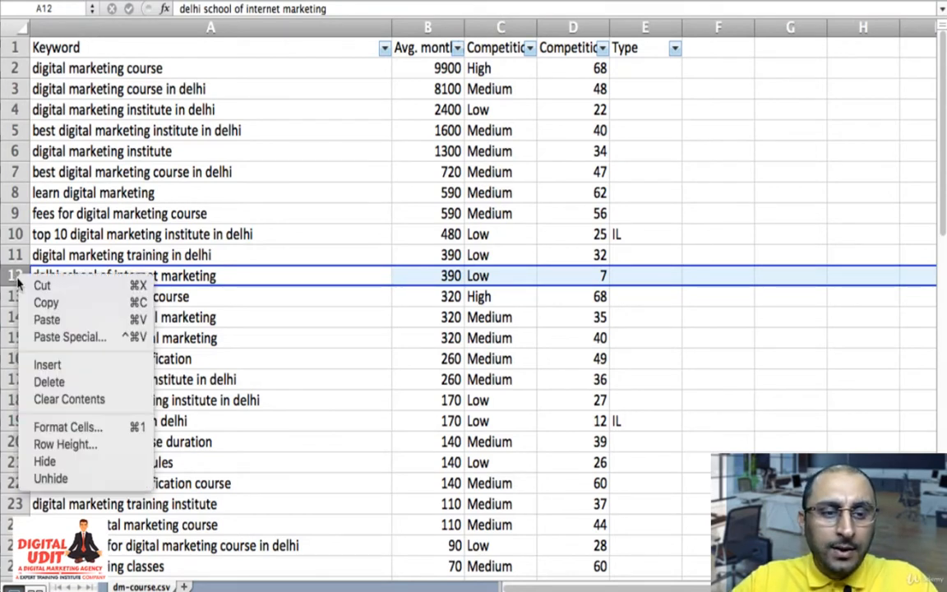
pyautogui.click(55, 380)
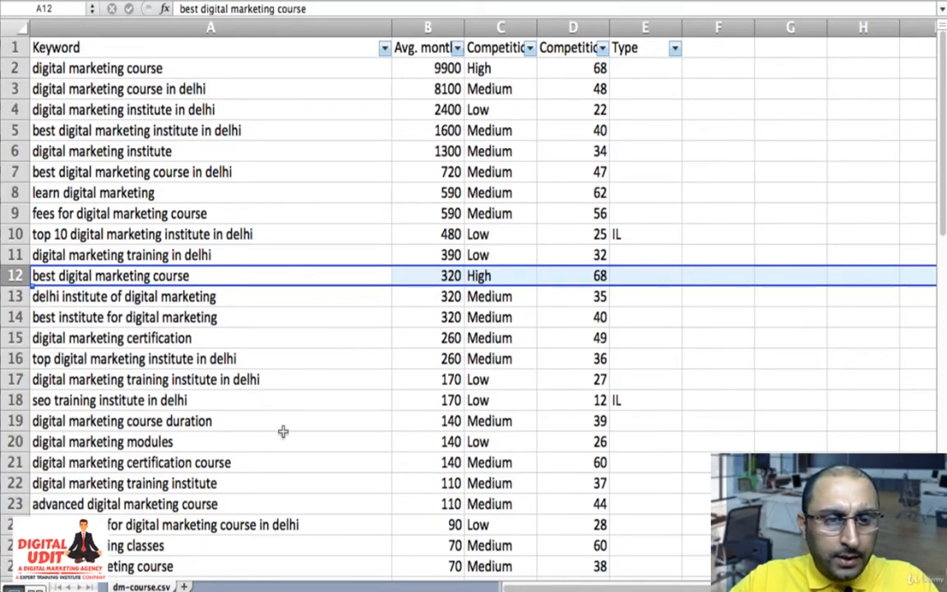
# - Filter the Type column to show only blanks, excluding the CO and IL keywords
pyautogui.scroll(-5, 283, 431)
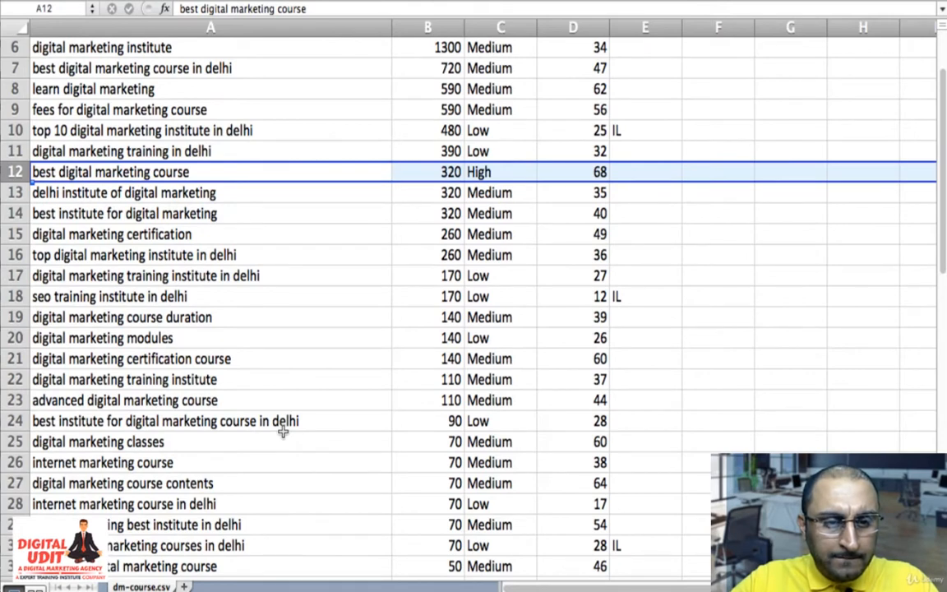
pyautogui.scroll(-3, 283, 431)
pyautogui.scroll(8, 283, 431)
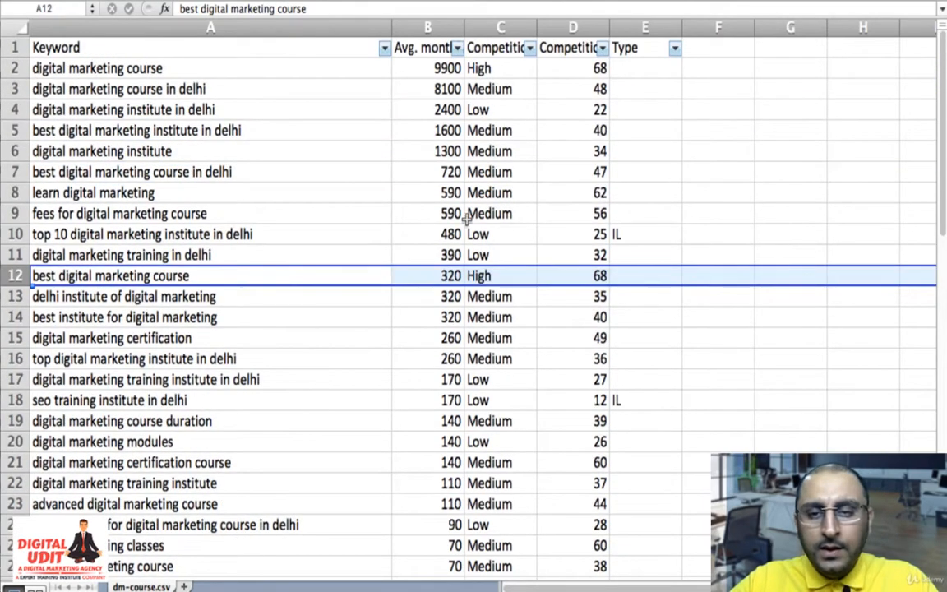
pyautogui.click(674, 49)
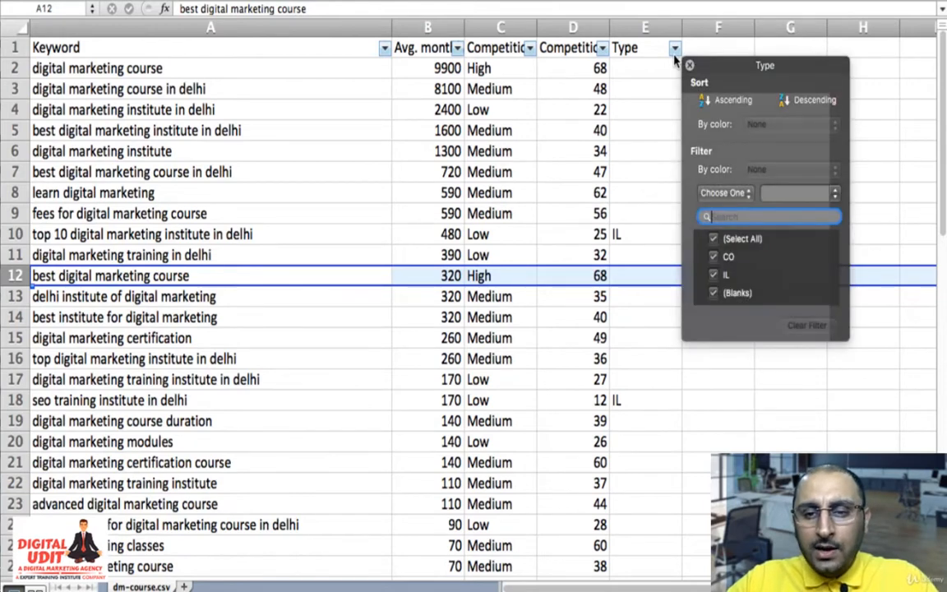
pyautogui.click(713, 275)
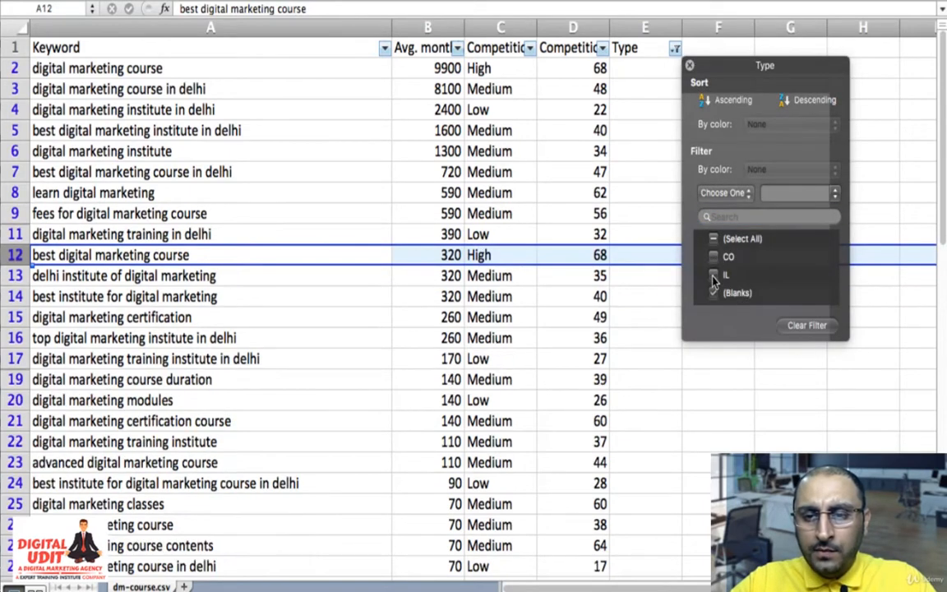
pyautogui.click(627, 382)
pyautogui.scroll(-5, 627, 393)
pyautogui.scroll(2, 627, 395)
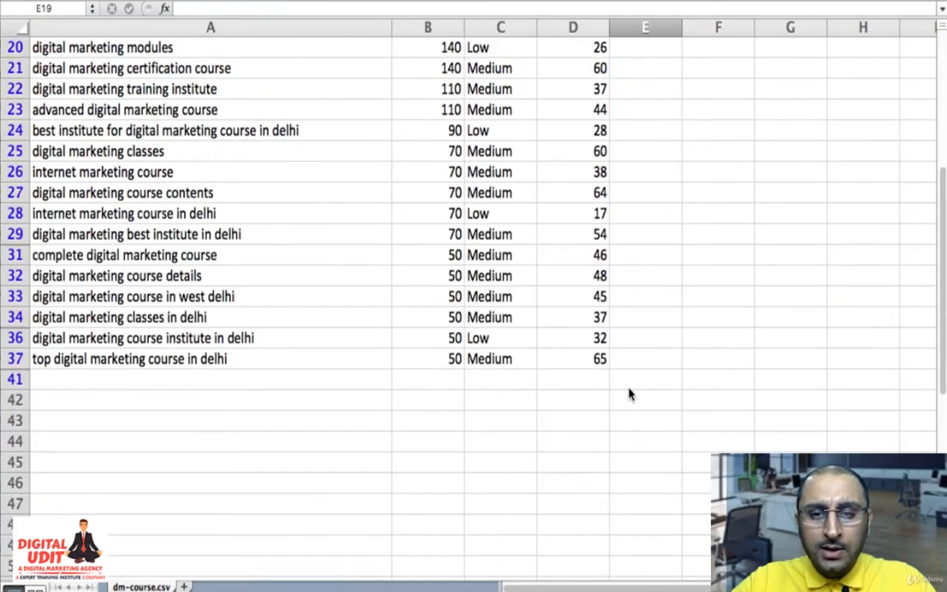
pyautogui.scroll(5, 628, 392)
# - Sort the filtered keywords by Competition (indexed value) in ascending order
pyautogui.click(602, 48)
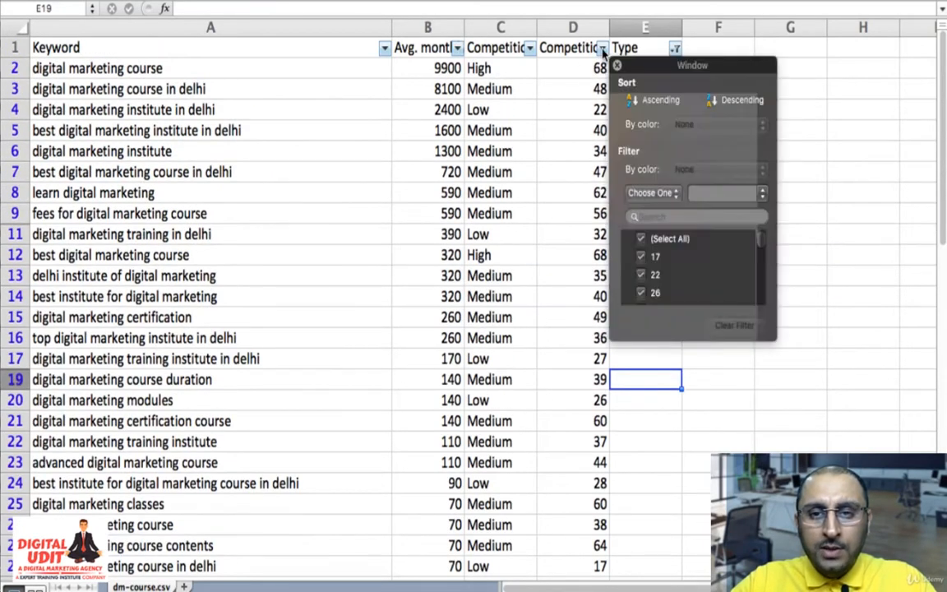
pyautogui.click(657, 99)
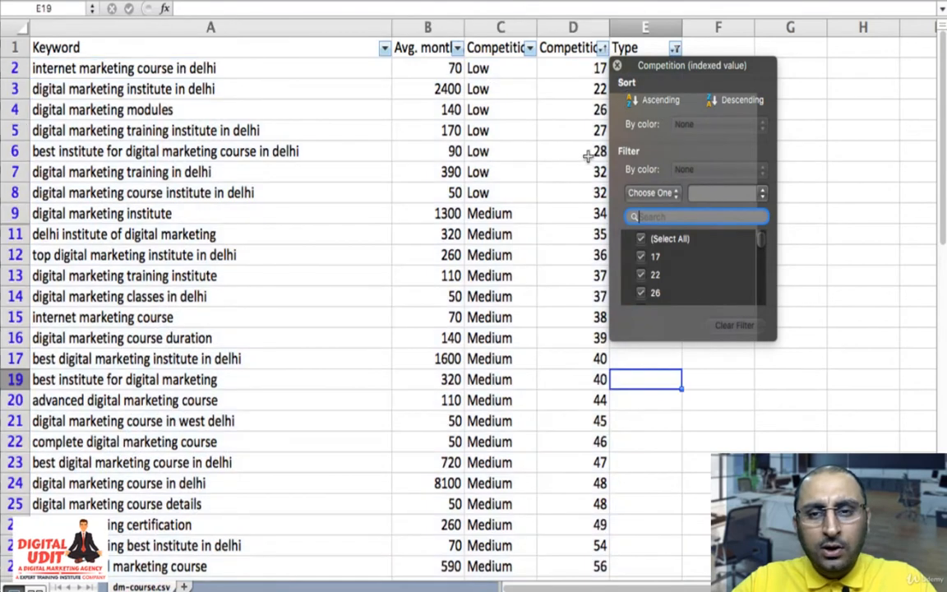
pyautogui.click(566, 173)
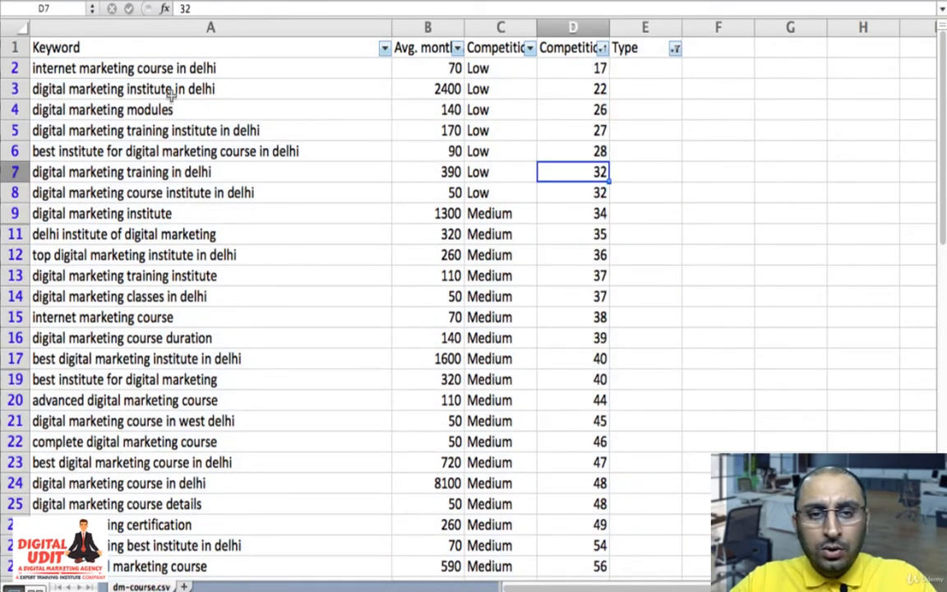
# - Examine the low-competition keywords in rows 2 to 8 and where the medium-competition keywords begin
pyautogui.moveTo(79, 66); pyautogui.dragTo(581, 199)
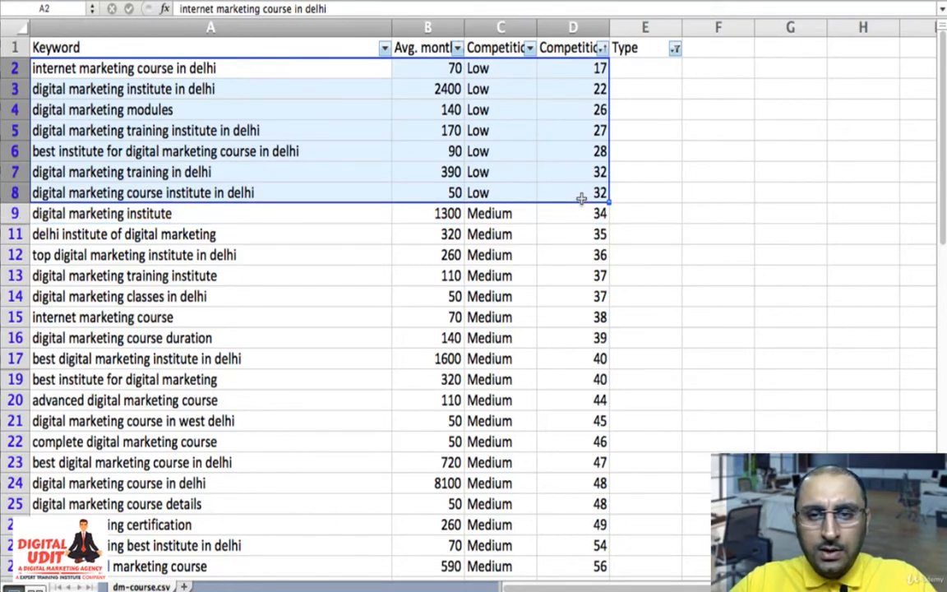
pyautogui.press('Right')
pyautogui.press('Right')
pyautogui.press('Down')
pyautogui.press('Down')
pyautogui.press('Down')
pyautogui.press('Down')
pyautogui.press('Down')
pyautogui.press('Down')
pyautogui.press('Down')
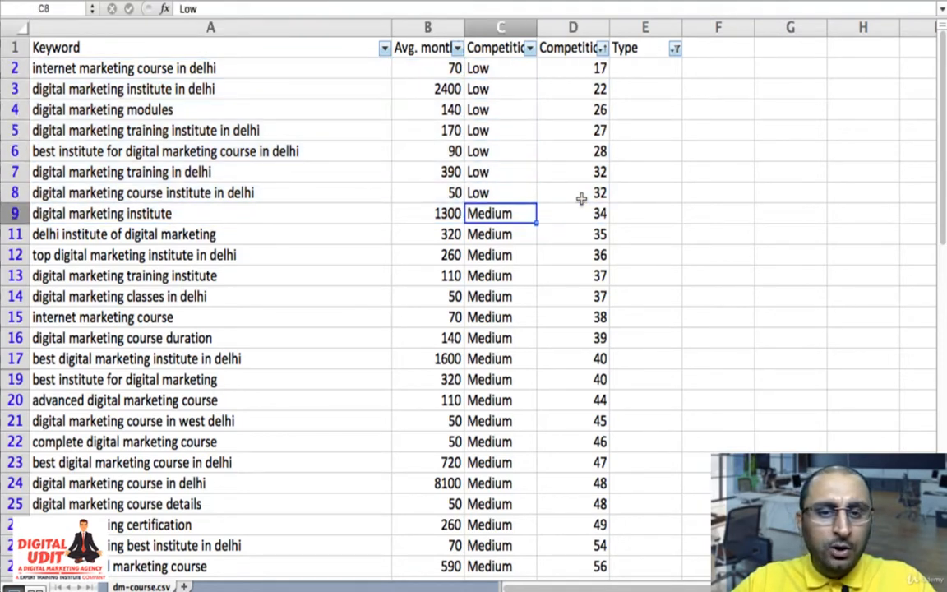
pyautogui.press('Right')
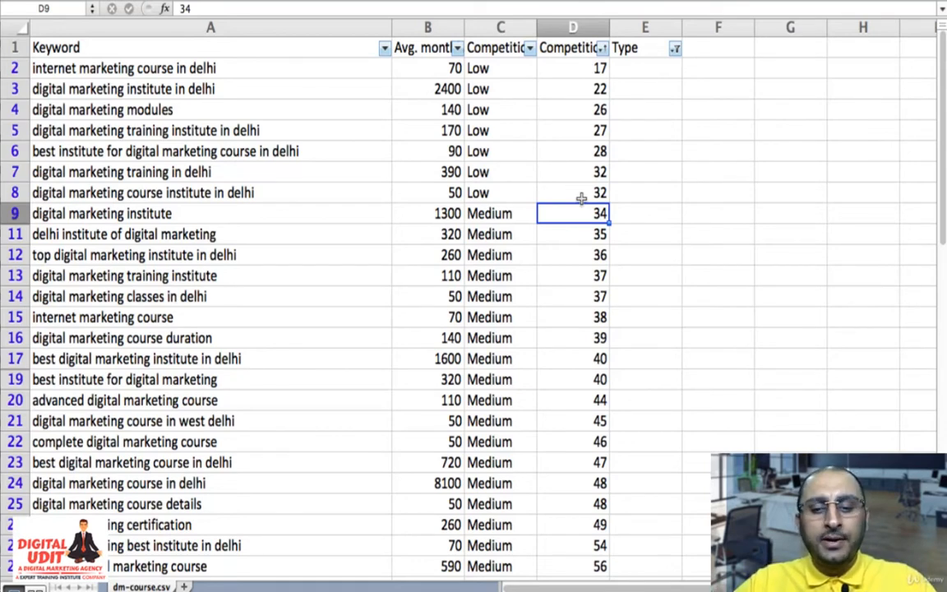
# - Examine the highest-competition keywords at the end of the sorted list, then return to its start
pyautogui.scroll(-5, 581, 198)
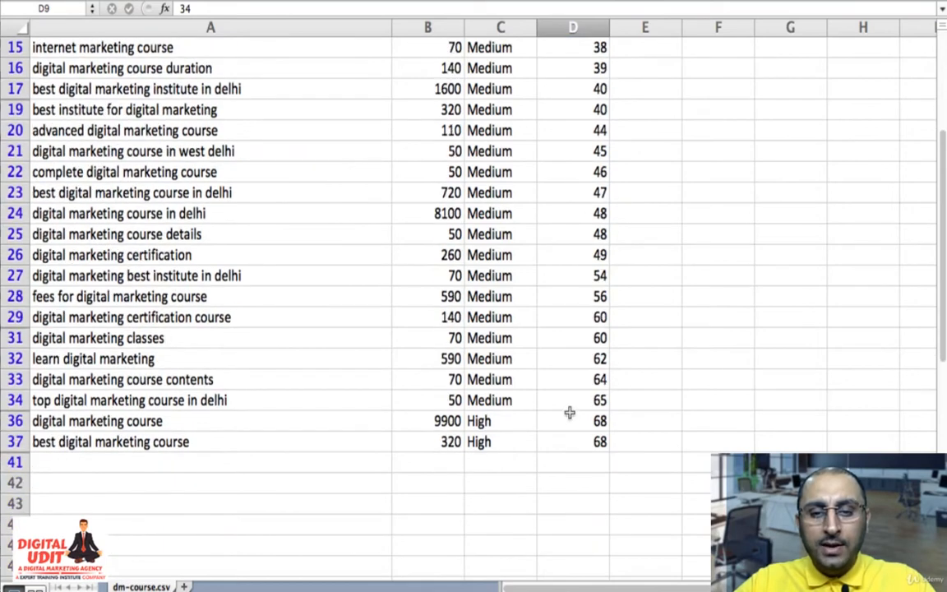
pyautogui.click(596, 403)
pyautogui.press('Down')
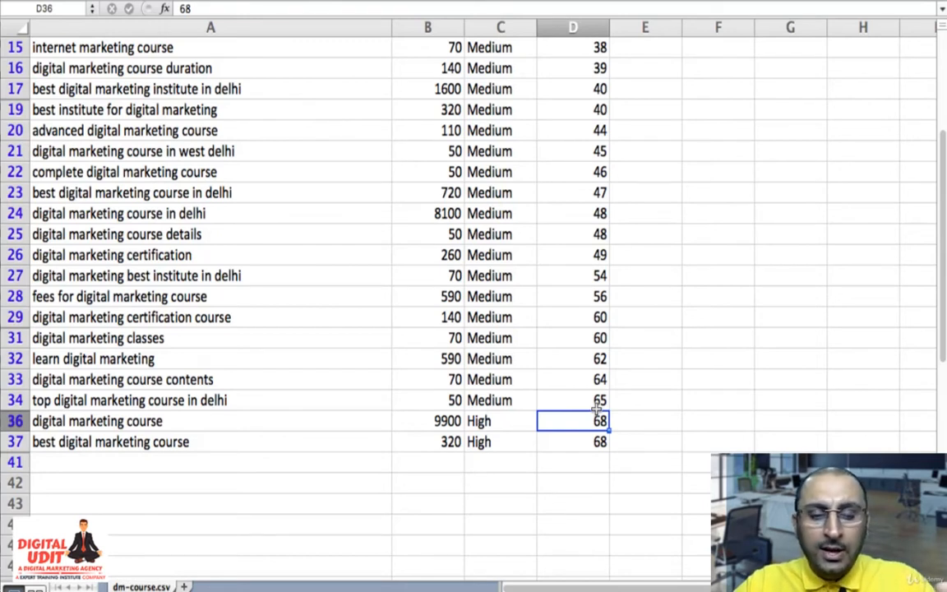
pyautogui.press('Left')
pyautogui.press('Left')
pyautogui.press('Left')
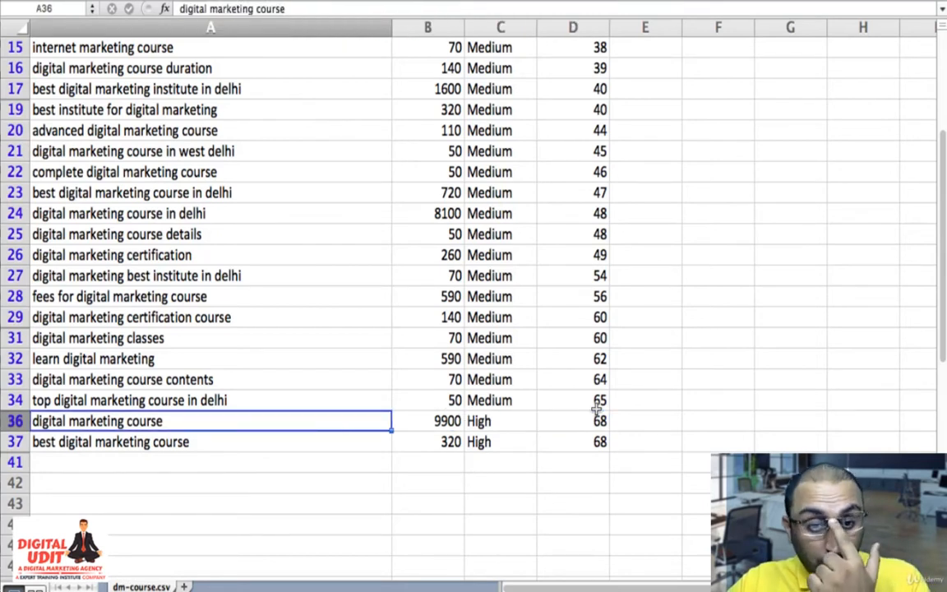
pyautogui.press('Up')
pyautogui.press('Up')
pyautogui.press('Up')
pyautogui.press('Up')
pyautogui.press('Up')
pyautogui.press('Up')
pyautogui.press('Up')
pyautogui.press('Up')
pyautogui.press('Up')
pyautogui.press('Up')
pyautogui.press('Up')
pyautogui.press('Up')
pyautogui.press('Up')
pyautogui.press('Up')
pyautogui.hotkey('ctrl', 'Up')
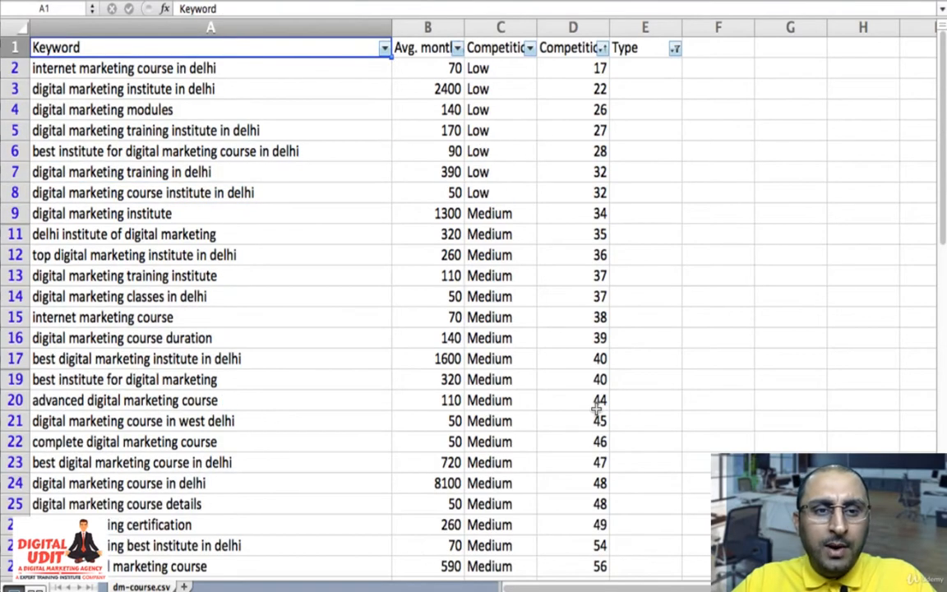
# - Compare the first low-competition keywords, checking the competition and monthly searches of "digital marketing institute in delhi" in row 3
pyautogui.press('Down')
pyautogui.hotkey('shift', 'Down')
pyautogui.hotkey('shift', 'Down')
pyautogui.hotkey('shift', 'Down')
pyautogui.hotkey('shift', 'Down')
pyautogui.hotkey('shift', 'Down')
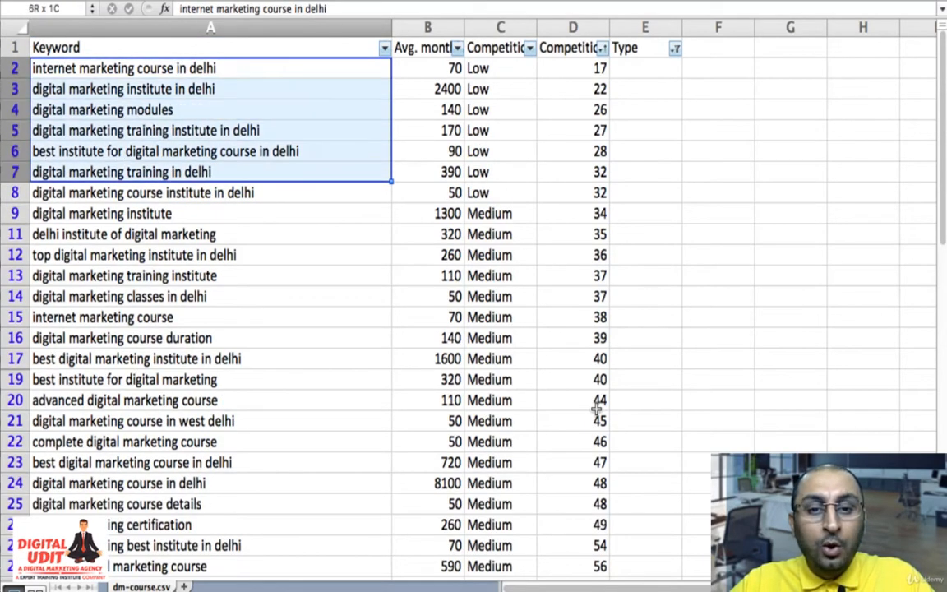
pyautogui.hotkey('shift', 'Up')
pyautogui.hotkey('shift', 'Up')
pyautogui.hotkey('shift', 'Up')
pyautogui.hotkey('shift', 'Up')
pyautogui.hotkey('shift', 'Up')
pyautogui.press('Down')
pyautogui.press('Right')
pyautogui.press('Right')
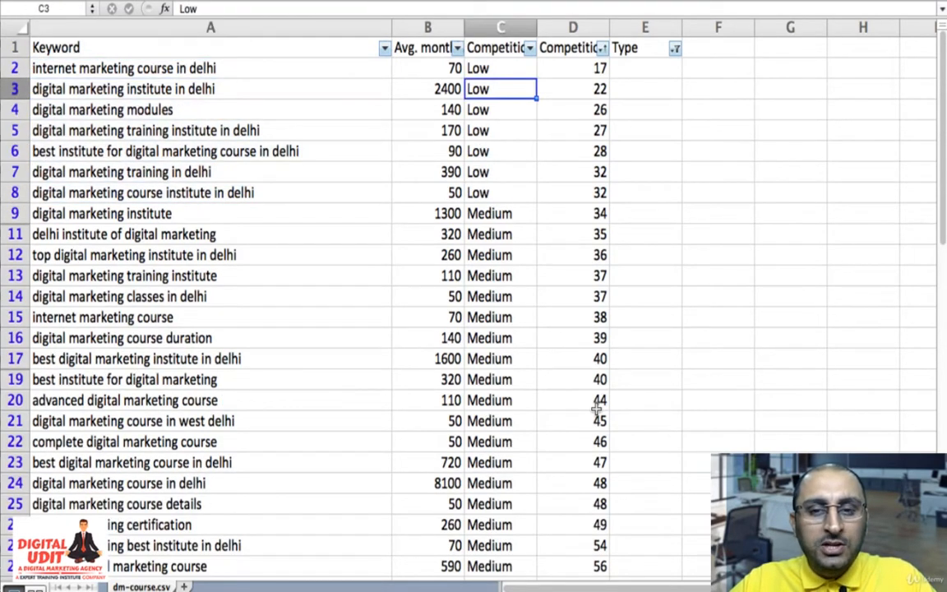
pyautogui.press('Right')
pyautogui.press('Left')
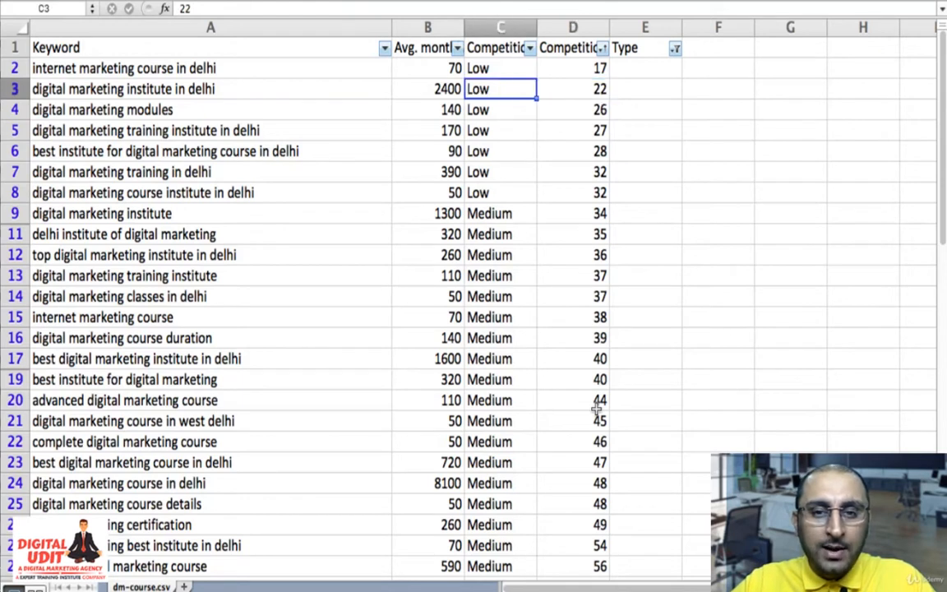
pyautogui.press('Left')
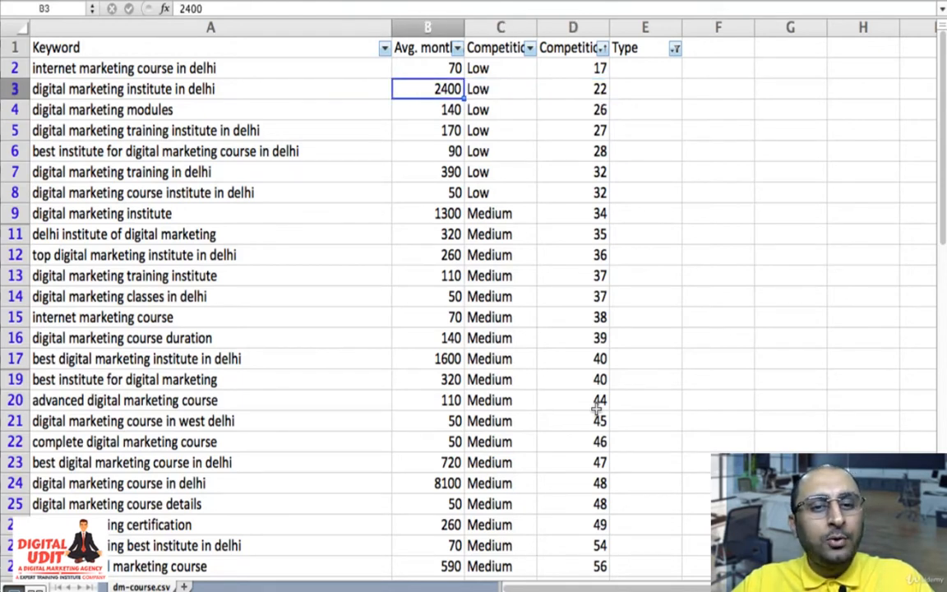
# - Highlight "digital marketing institute in delhi" in A3 with yellow fill and classify it as "PK" in E3
pyautogui.press('Left')
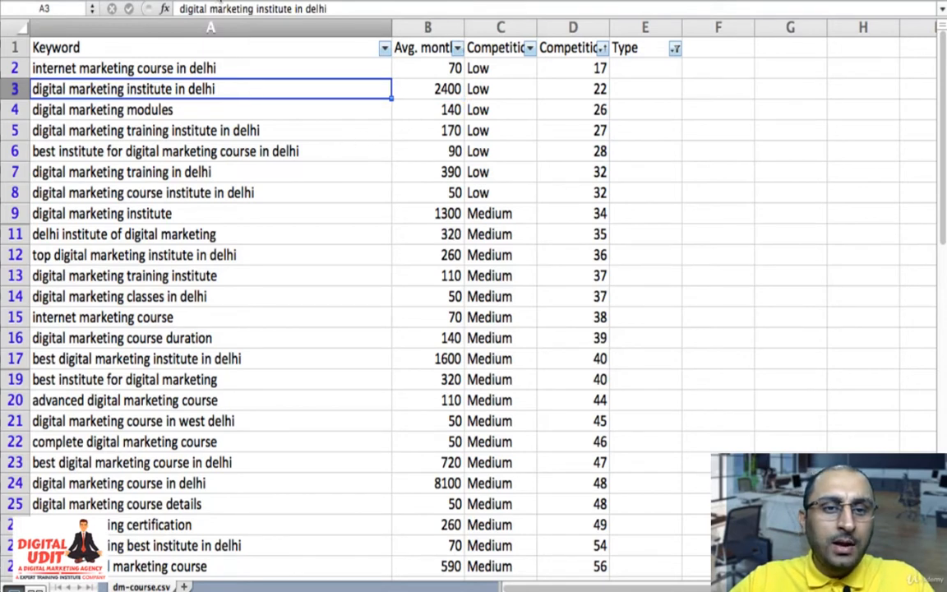
pyautogui.click(219, 1)
pyautogui.press('Right')
pyautogui.press('Right')
pyautogui.press('Right')
pyautogui.press('Right')
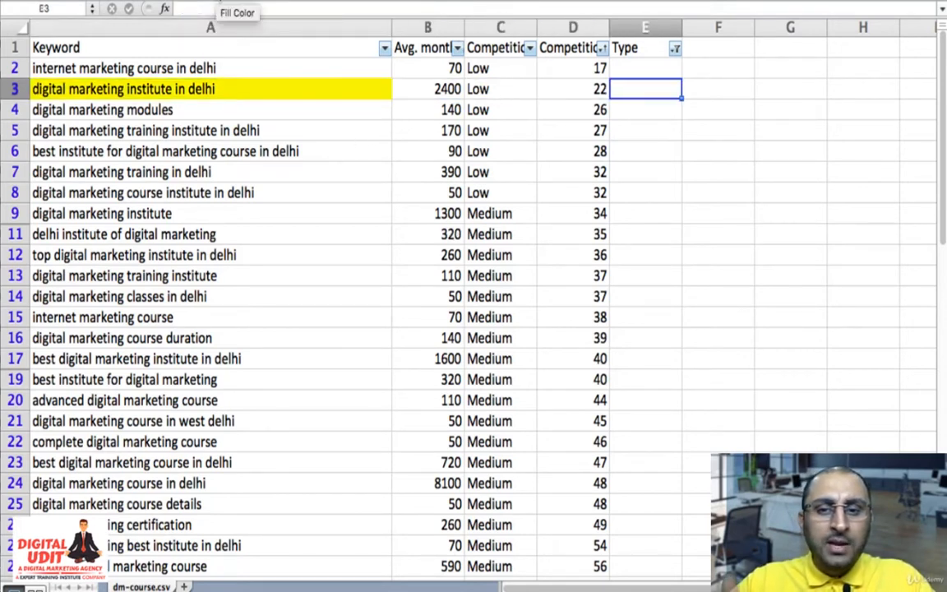
pyautogui.write('PK')
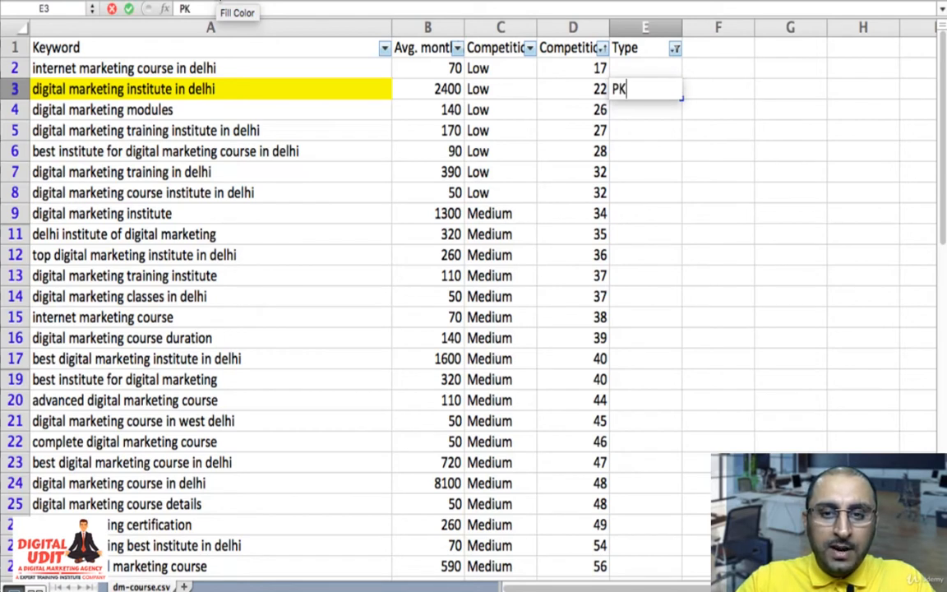
pyautogui.press('Return')
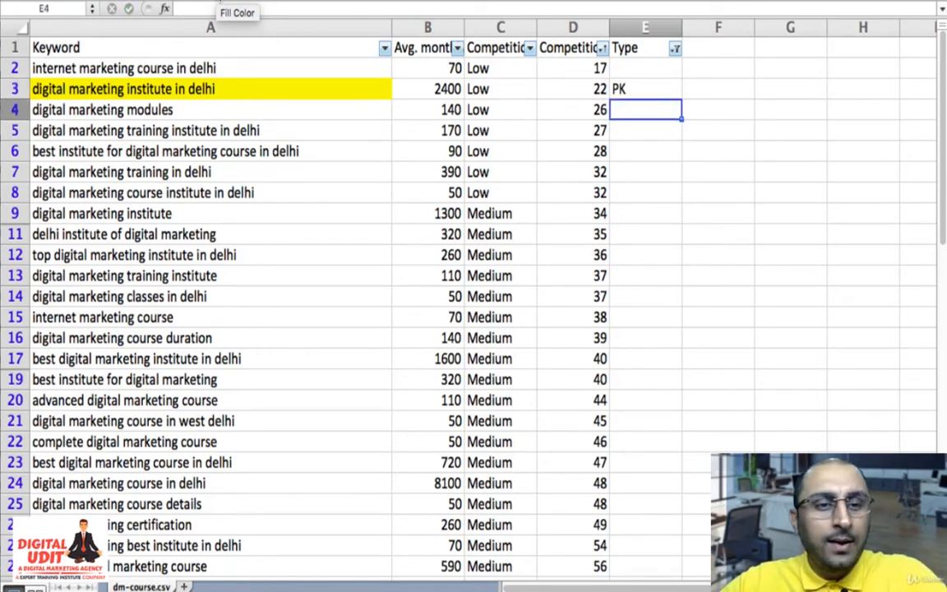
# - Compare the average monthly searches of the remaining low-competition keywords in rows 4 to 7
pyautogui.press('Left')
pyautogui.press('Left')
pyautogui.press('Left')
pyautogui.press('Left')
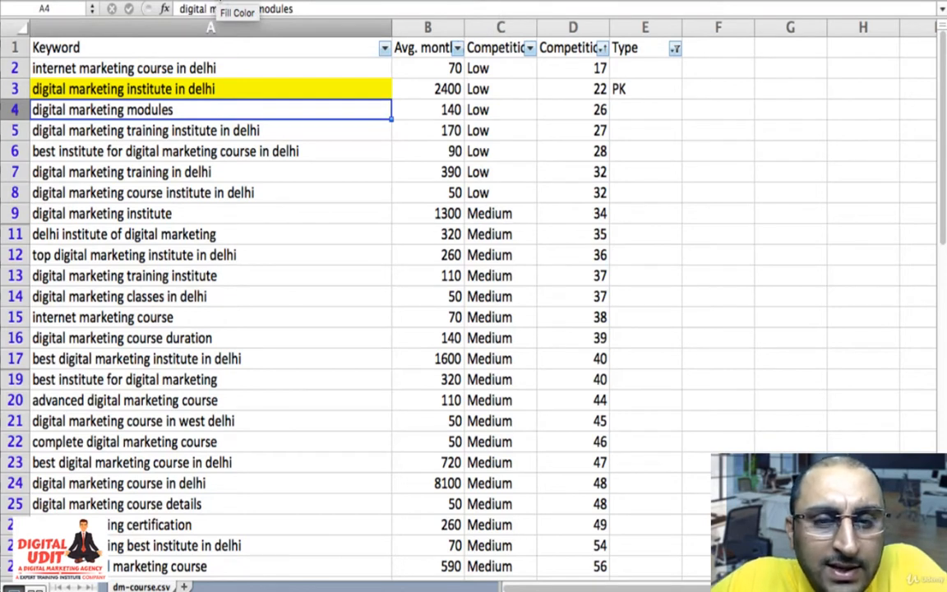
pyautogui.press('Down')
pyautogui.press('Right')
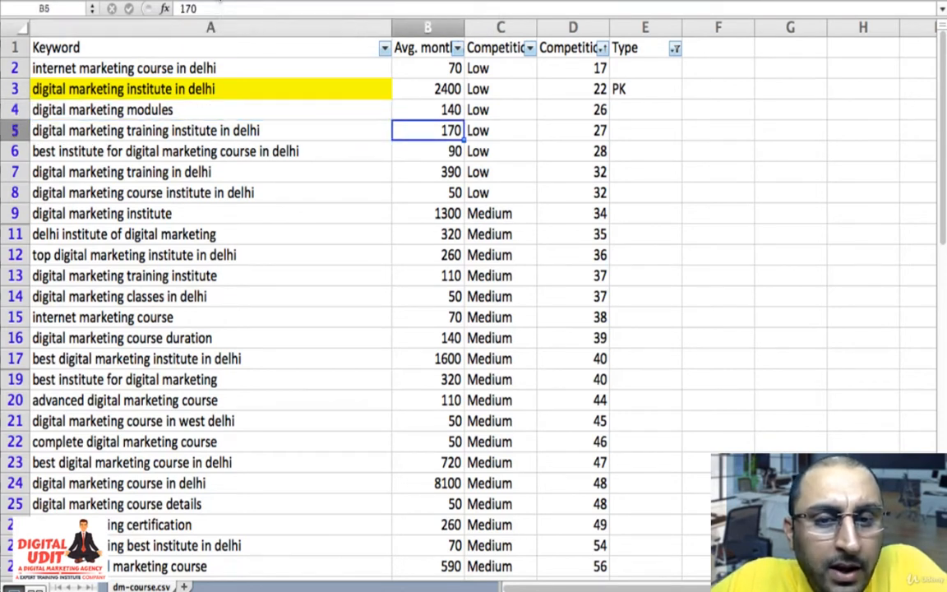
pyautogui.press('Down')
pyautogui.press('Down')
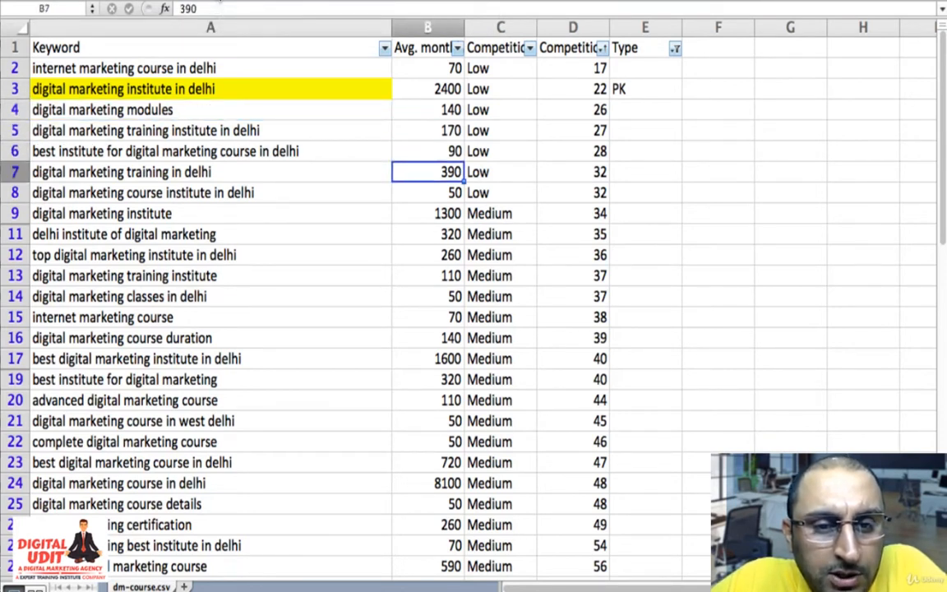
pyautogui.press('Left')
pyautogui.press('Up')
pyautogui.press('Up')
pyautogui.press('Up')
pyautogui.press('Up')
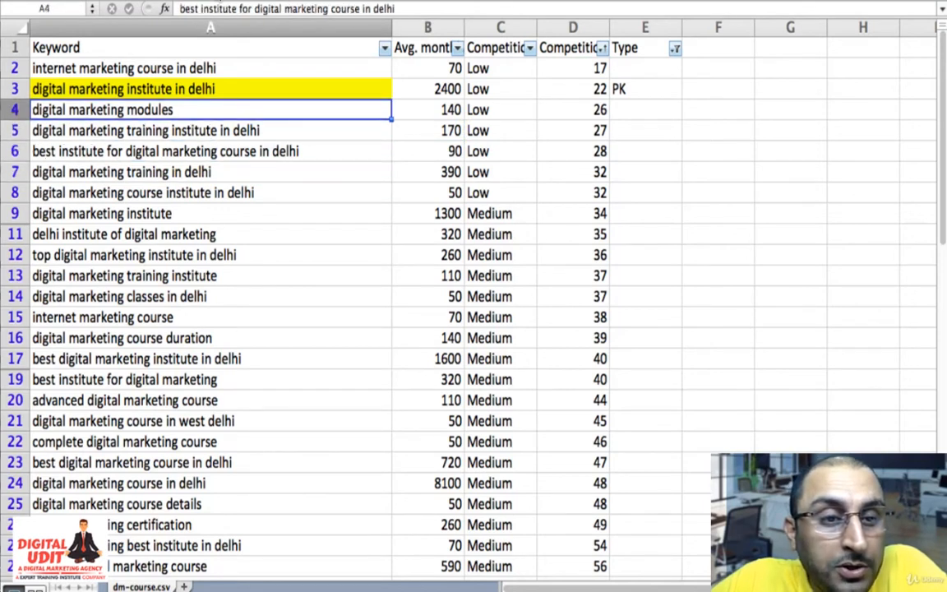
# - Highlight "digital marketing training in delhi" in A7 with yellow fill and classify it as "PK" in E7
pyautogui.press('Down')
pyautogui.press('Down')
pyautogui.press('Down')
pyautogui.press('Down')
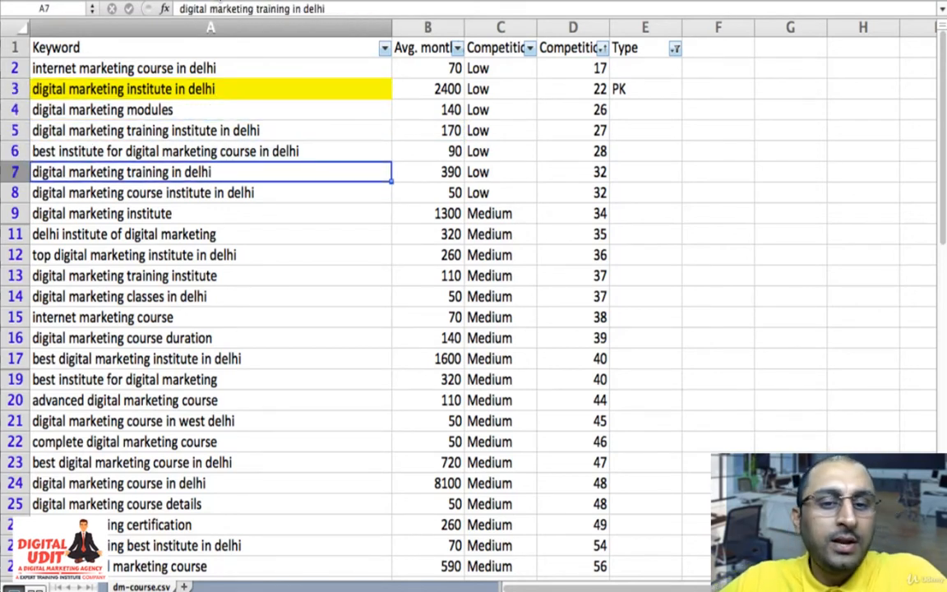
pyautogui.click(218, 1)
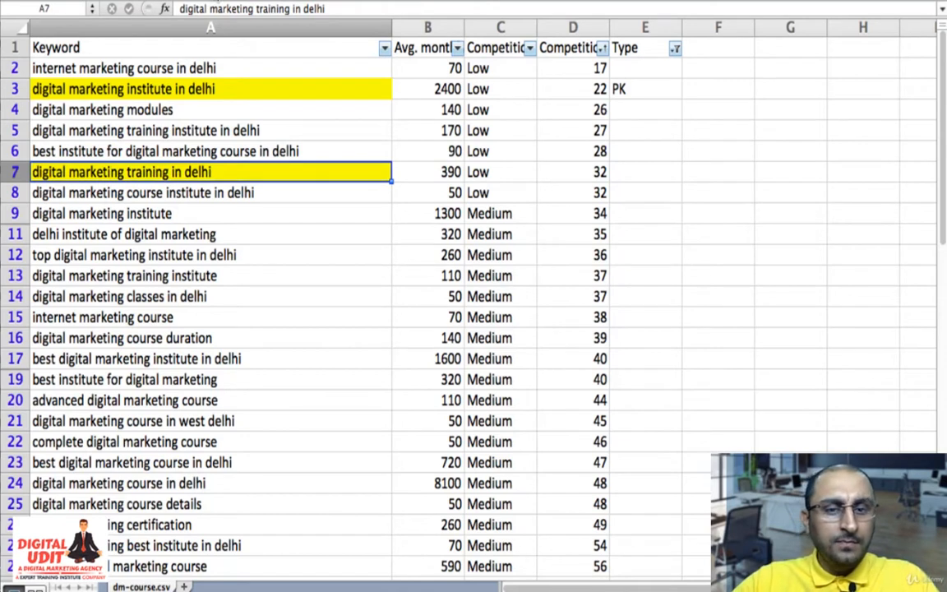
pyautogui.press('Right')
pyautogui.press('Right')
pyautogui.press('Right')
pyautogui.press('Right')
pyautogui.write('P')
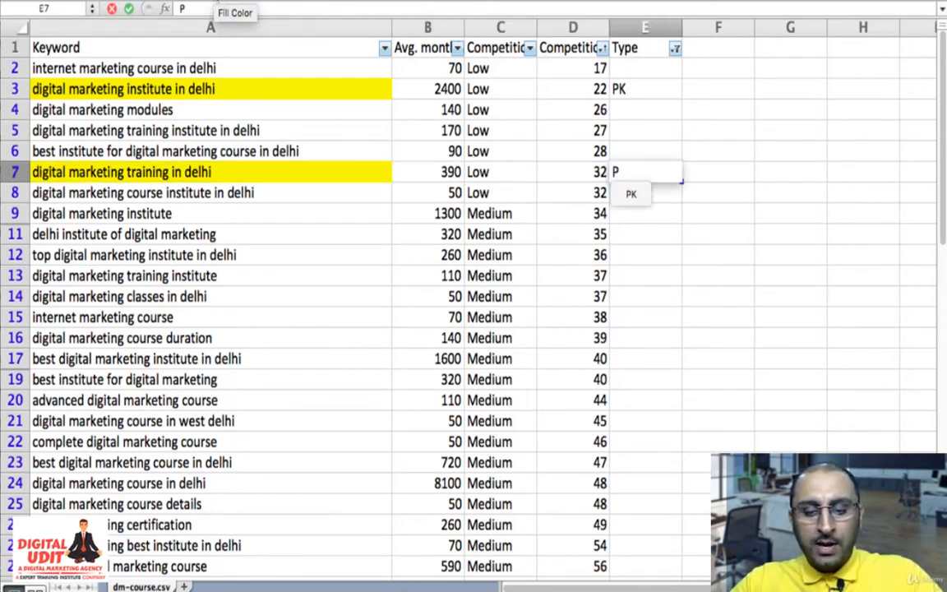
pyautogui.write('K')
pyautogui.press('Return')
# - Select the low-competition block A2:E8 and examine its monthly searches, competition and assigned types
pyautogui.press('Left')
pyautogui.press('Left')
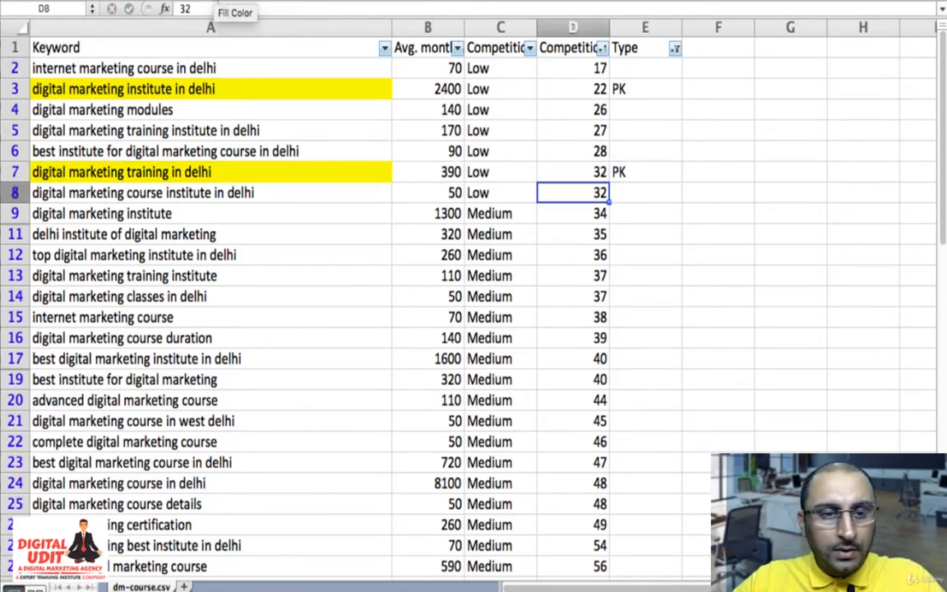
pyautogui.press('Right')
pyautogui.press('Right')
pyautogui.hotkey('shift', 'Left')
pyautogui.hotkey('shift', 'Left')
pyautogui.hotkey('shift', 'Left')
pyautogui.hotkey('shift', 'Left')
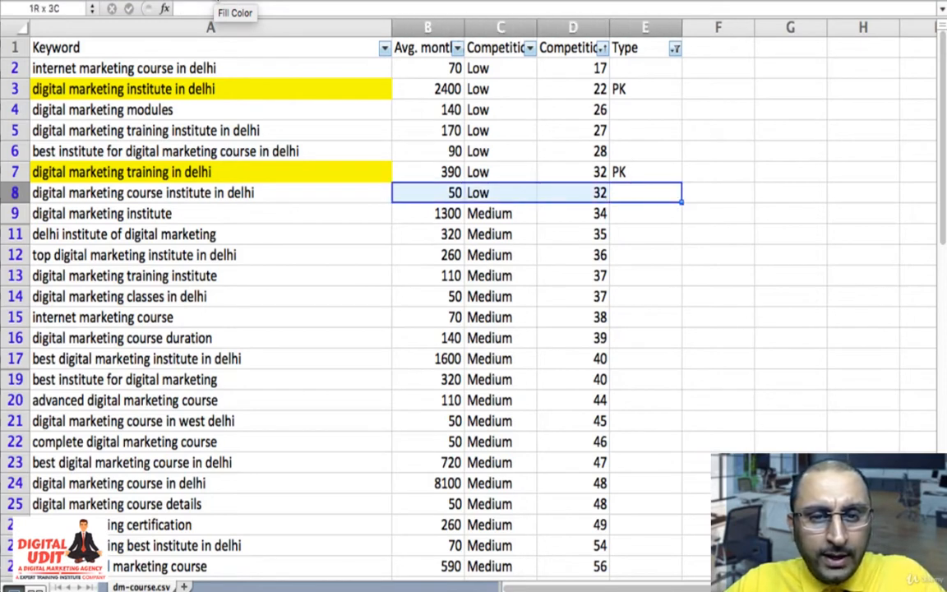
pyautogui.hotkey('shift', 'Up')
pyautogui.hotkey('shift', 'Up')
pyautogui.hotkey('shift', 'Up')
pyautogui.hotkey('shift', 'Up')
pyautogui.hotkey('shift', 'Up')
pyautogui.hotkey('shift', 'Up')
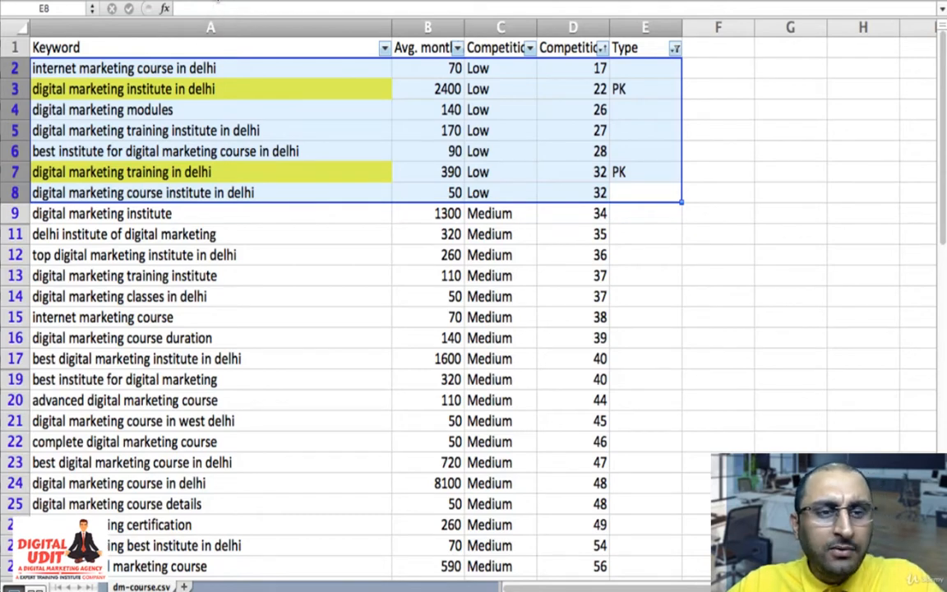
pyautogui.press('Up')
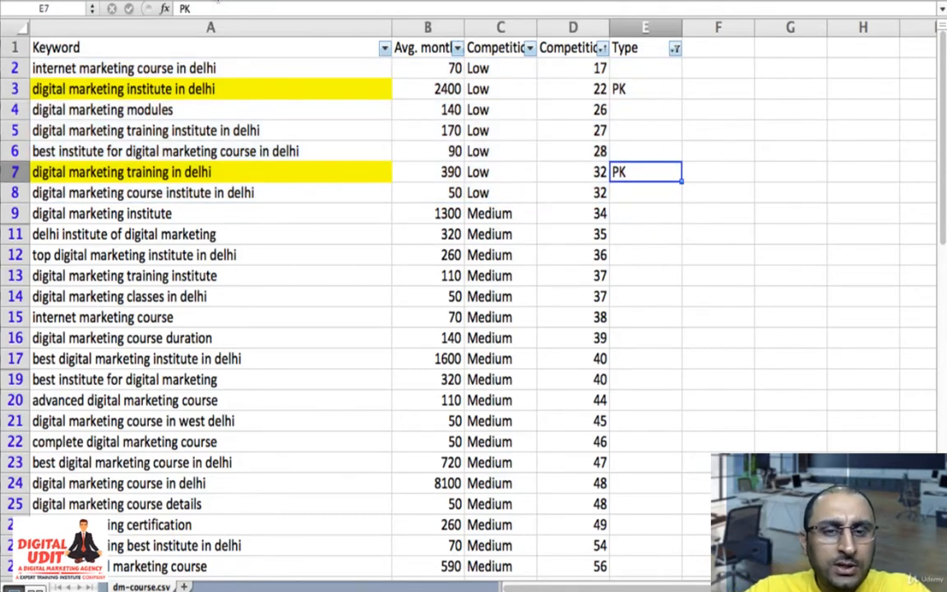
# - Read through the low-competition keywords in column A, going over rows 2 to 6
pyautogui.press('Left')
pyautogui.press('Left')
pyautogui.press('Left')
pyautogui.press('Left')
pyautogui.press('Up')
pyautogui.press('Up')
pyautogui.press('Up')
pyautogui.press('Up')
pyautogui.press('Up')
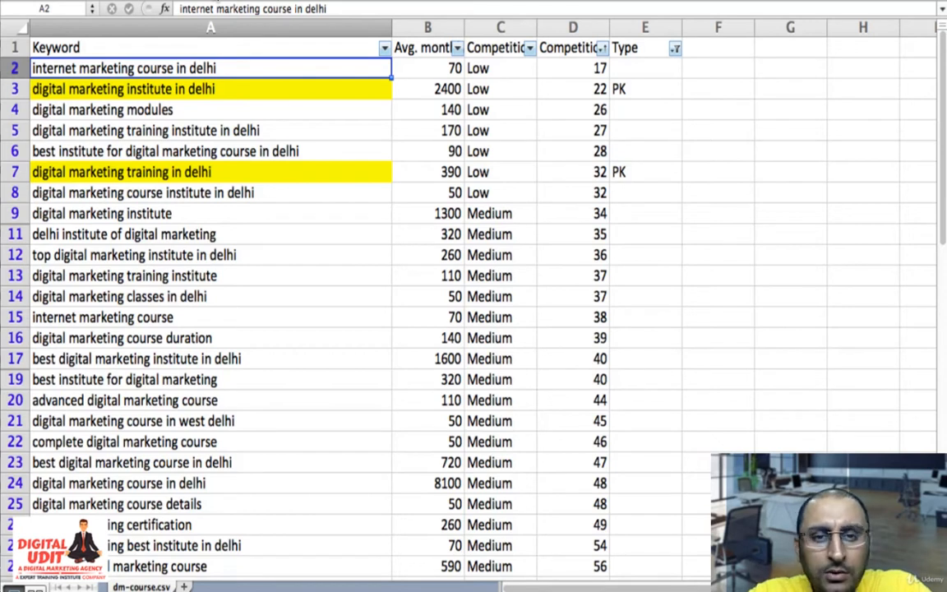
pyautogui.press('Down')
pyautogui.press('Down')
pyautogui.press('Down')
pyautogui.press('Down')
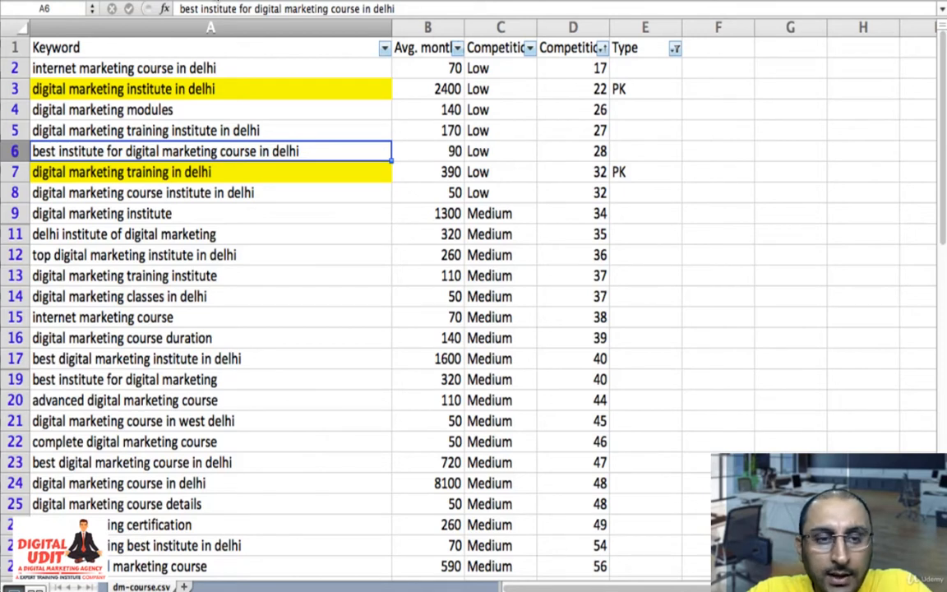
pyautogui.press('Up')
pyautogui.press('Up')
pyautogui.press('Up')
pyautogui.press('Up')
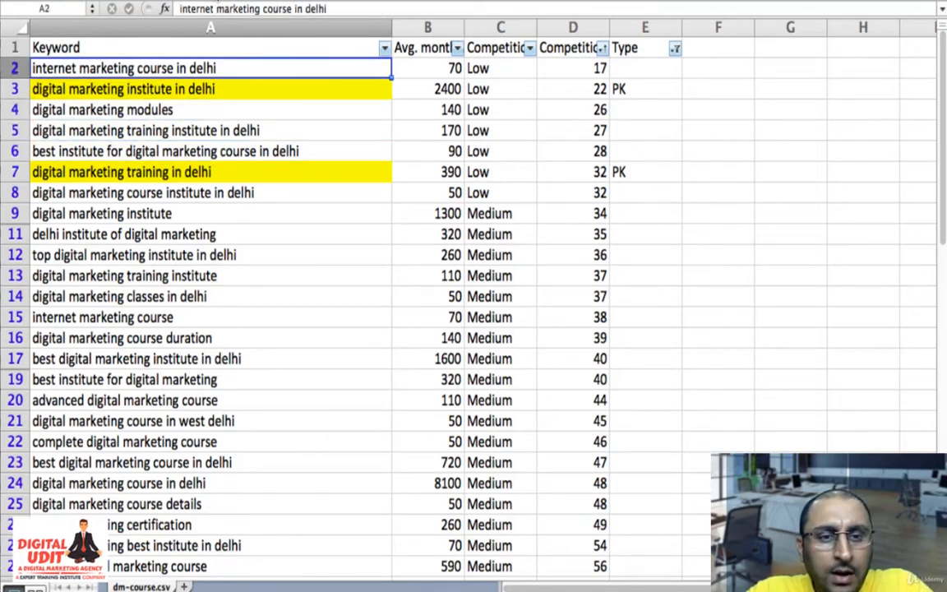
# - Select the medium-competition rows from row 9 down and compare their average monthly searches and competition values
pyautogui.press('Down')
pyautogui.press('Down')
pyautogui.press('Down')
pyautogui.press('Down')
pyautogui.press('Down')
pyautogui.press('Down')
pyautogui.press('Down')
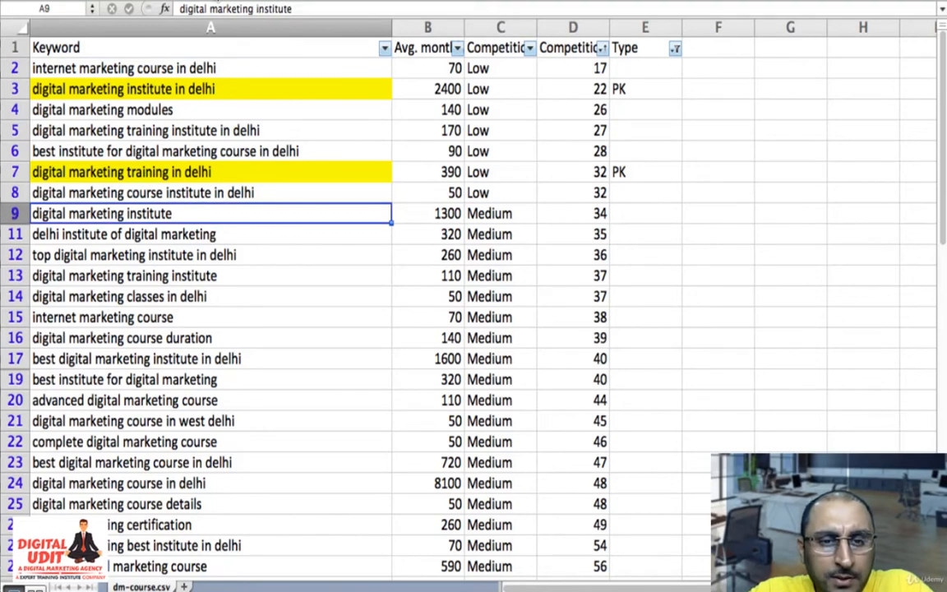
pyautogui.hotkey('shift', 'Right')
pyautogui.hotkey('shift', 'Right')
pyautogui.hotkey('shift', 'Right')
pyautogui.hotkey('shift', 'Down')
pyautogui.hotkey('shift', 'Down')
pyautogui.hotkey('shift', 'Down')
pyautogui.hotkey('shift', 'Down')
pyautogui.hotkey('shift', 'Down')
pyautogui.hotkey('shift', 'Down')
pyautogui.hotkey('shift', 'Down')
pyautogui.hotkey('shift', 'Down')
pyautogui.hotkey('shift', 'Down')
pyautogui.hotkey('shift', 'Down')
pyautogui.hotkey('shift', 'Down')
pyautogui.hotkey('shift', 'Down')
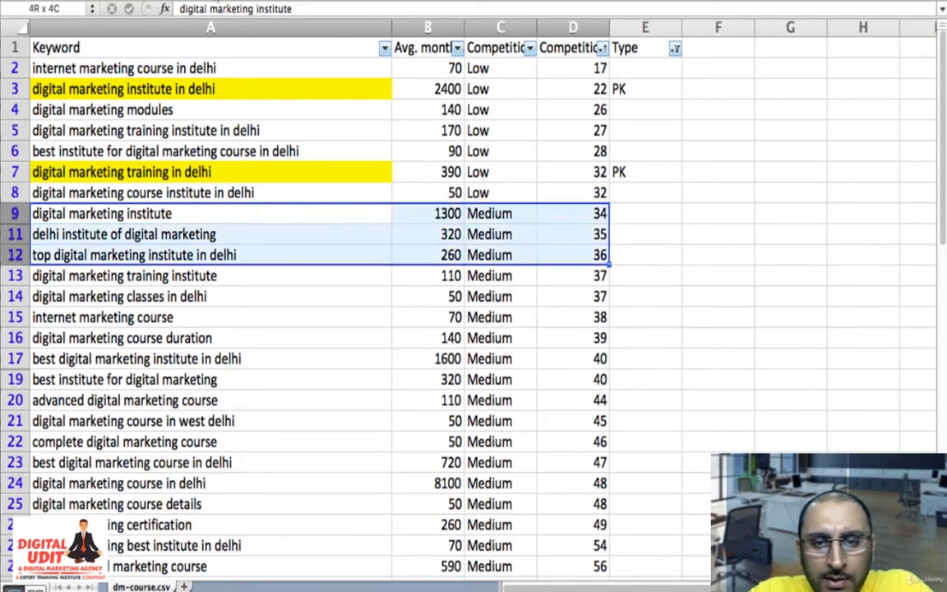
pyautogui.hotkey('shift', 'Down')
pyautogui.hotkey('shift', 'Down')
pyautogui.hotkey('shift', 'Down')
pyautogui.hotkey('shift', 'Down')
pyautogui.hotkey('shift', 'Down')
pyautogui.hotkey('shift', 'Down')
pyautogui.hotkey('shift', 'Down')
pyautogui.hotkey('shift', 'Down')
pyautogui.hotkey('shift', 'Down')
pyautogui.hotkey('shift', 'Down')
pyautogui.hotkey('shift', 'Down')
pyautogui.hotkey('shift', 'Down')
pyautogui.hotkey('shift', 'Down')
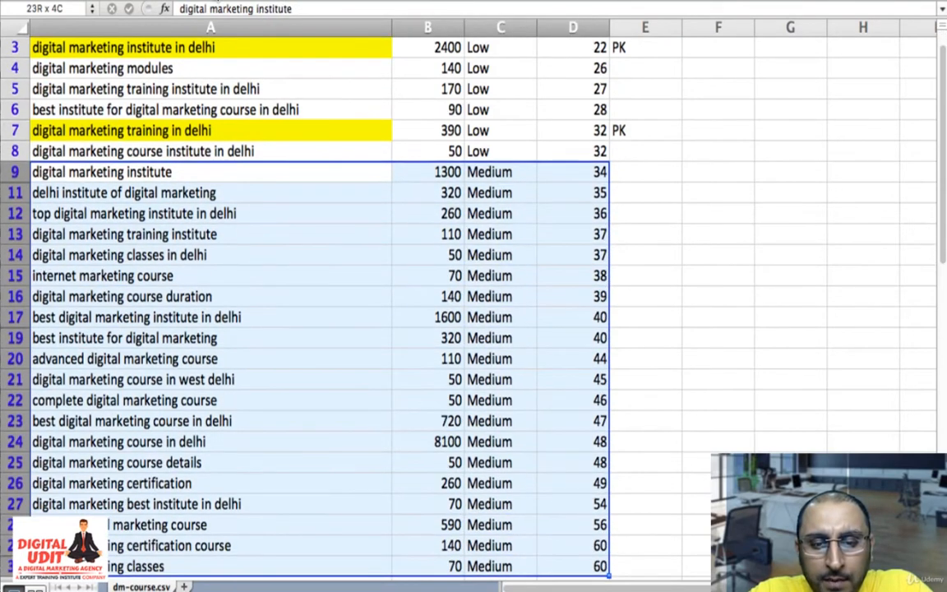
pyautogui.hotkey('shift', 'Up')
pyautogui.hotkey('shift', 'Up')
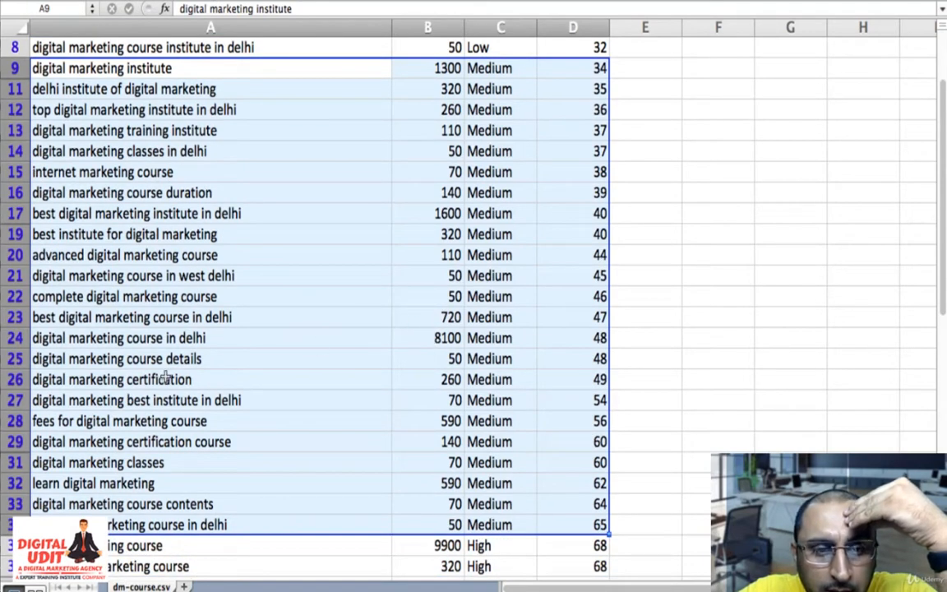
# - Classify "digital marketing course in delhi" as "PK" in E24 and highlight the keyword in A24 with yellow fill
pyautogui.click(170, 342)
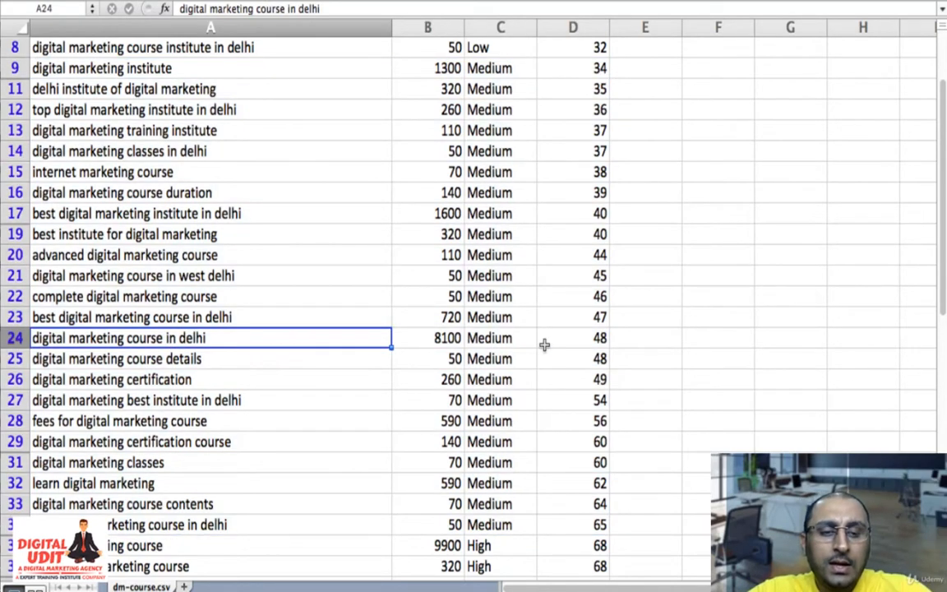
pyautogui.press('Right')
pyautogui.press('Right')
pyautogui.press('Right')
pyautogui.press('Right')
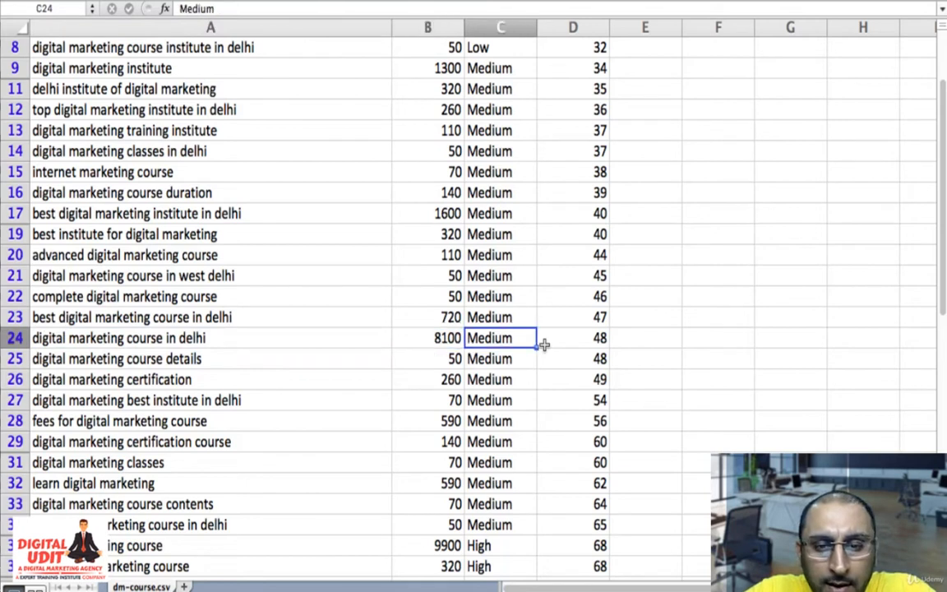
pyautogui.write('PK')
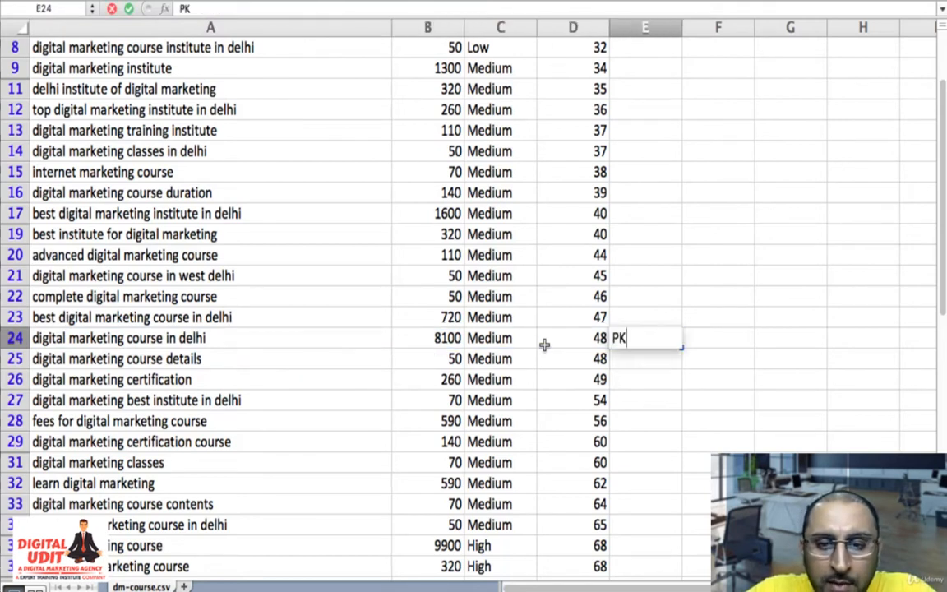
pyautogui.press('Left')
pyautogui.press('Left')
pyautogui.press('Left')
pyautogui.press('Left')
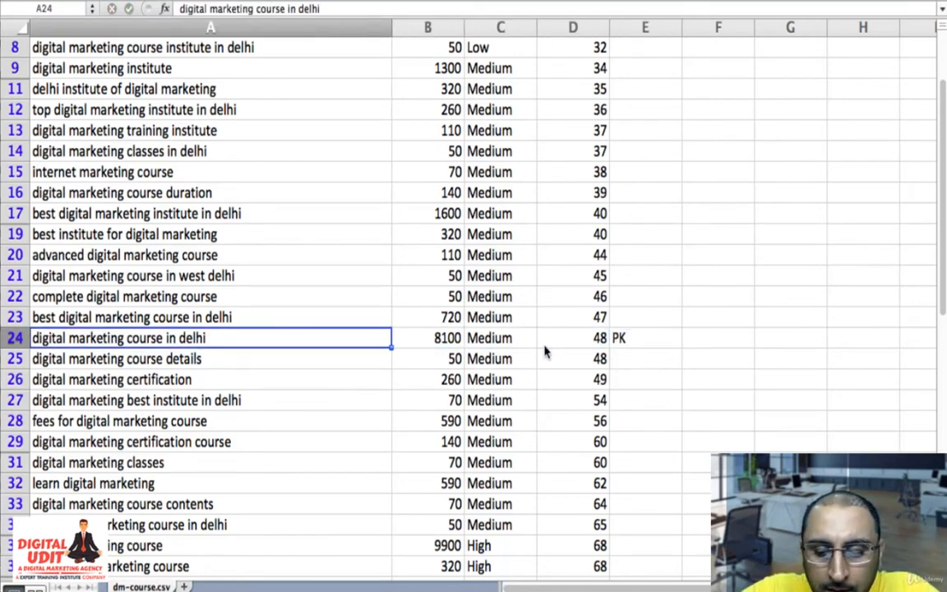
pyautogui.click(210, 1)
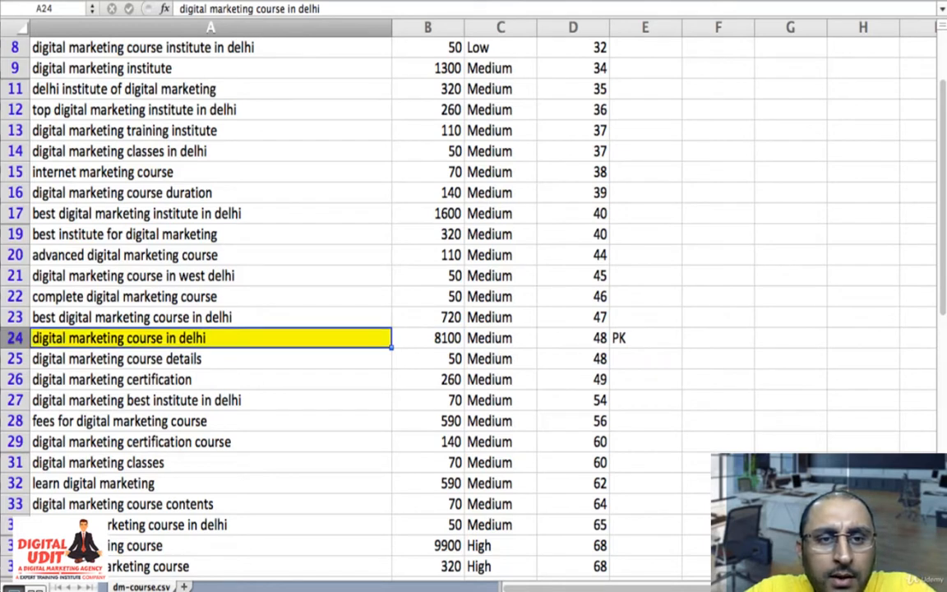
# - Highlight "best digital marketing institute in delhi" in A17 with yellow fill and classify it as "SK" in E17
pyautogui.press('Right')
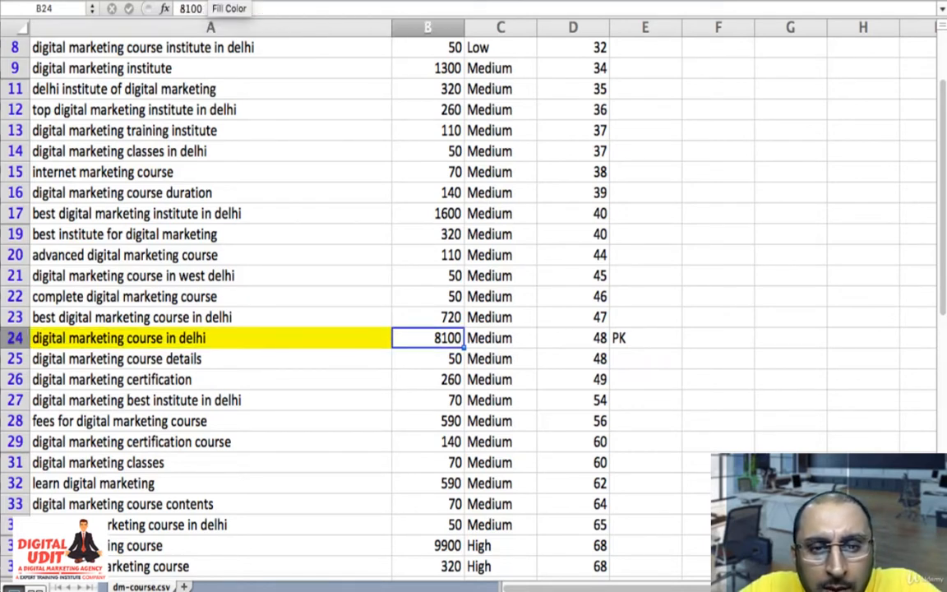
pyautogui.press('Up')
pyautogui.press('Up')
pyautogui.press('Up')
pyautogui.press('Up')
pyautogui.press('Up')
pyautogui.press('Left')
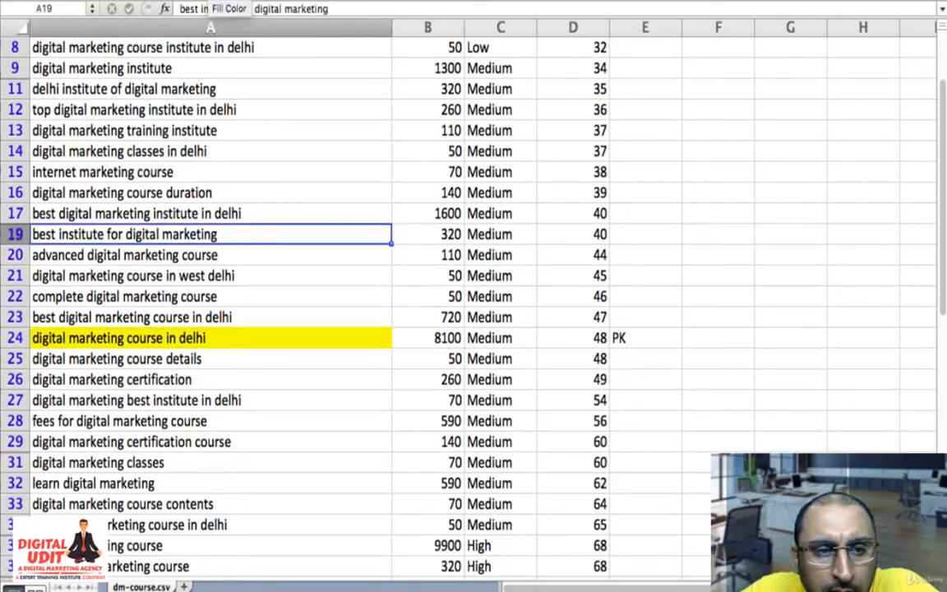
pyautogui.press('Up')
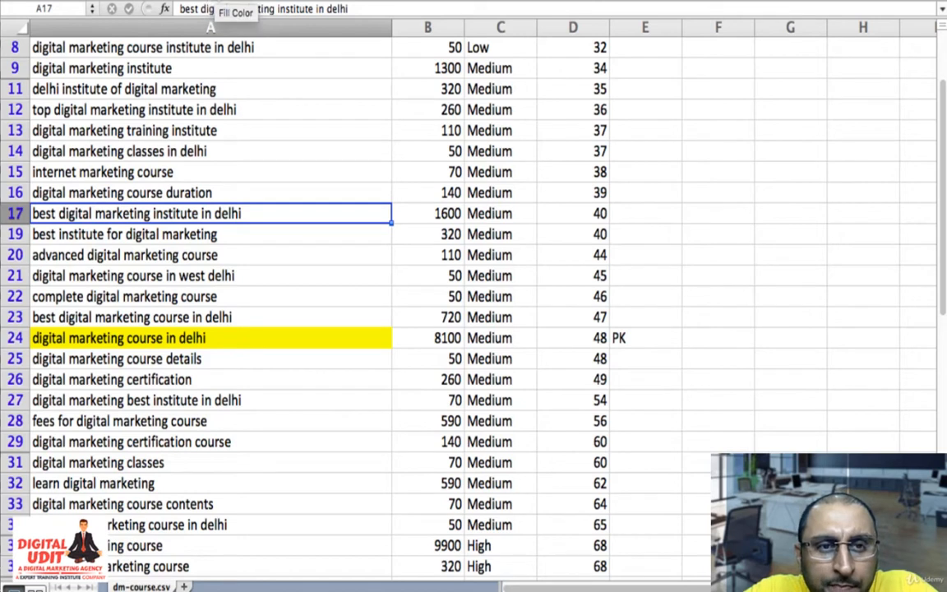
pyautogui.click(210, 2)
pyautogui.press('Right')
pyautogui.press('Right')
pyautogui.press('Right')
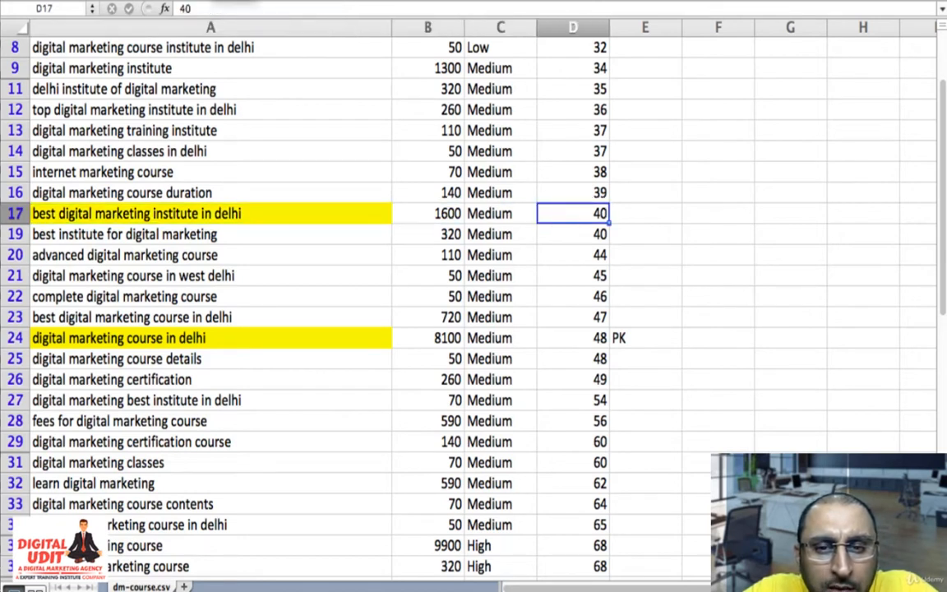
pyautogui.press('Right')
pyautogui.write('SK')
pyautogui.press('Return')
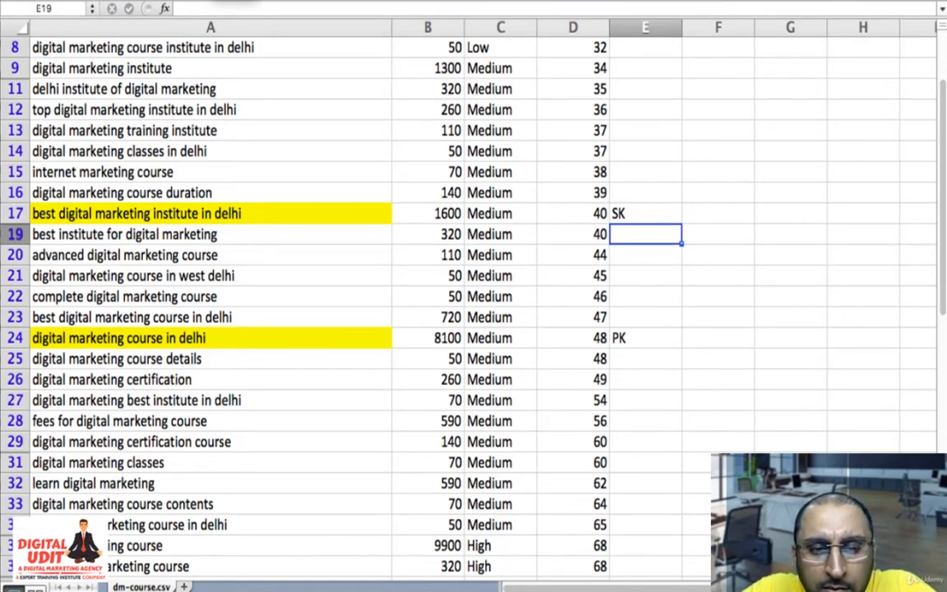
# - Highlight "digital marketing institute" in A9 with yellow fill
pyautogui.press('Left')
pyautogui.press('Left')
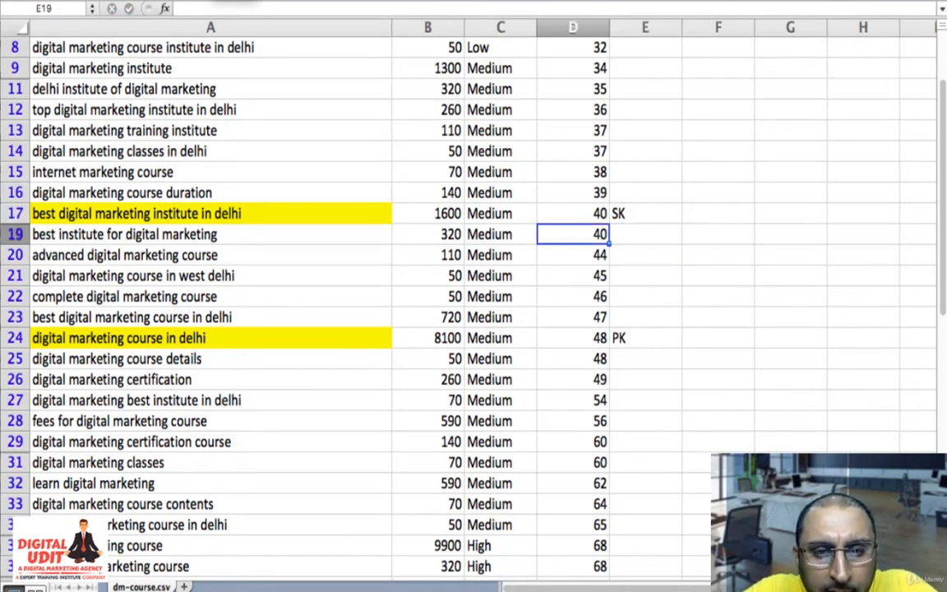
pyautogui.press('Up')
pyautogui.press('Up')
pyautogui.press('Up')
pyautogui.press('Up')
pyautogui.press('Up')
pyautogui.press('Up')
pyautogui.press('Up')
pyautogui.press('Up')
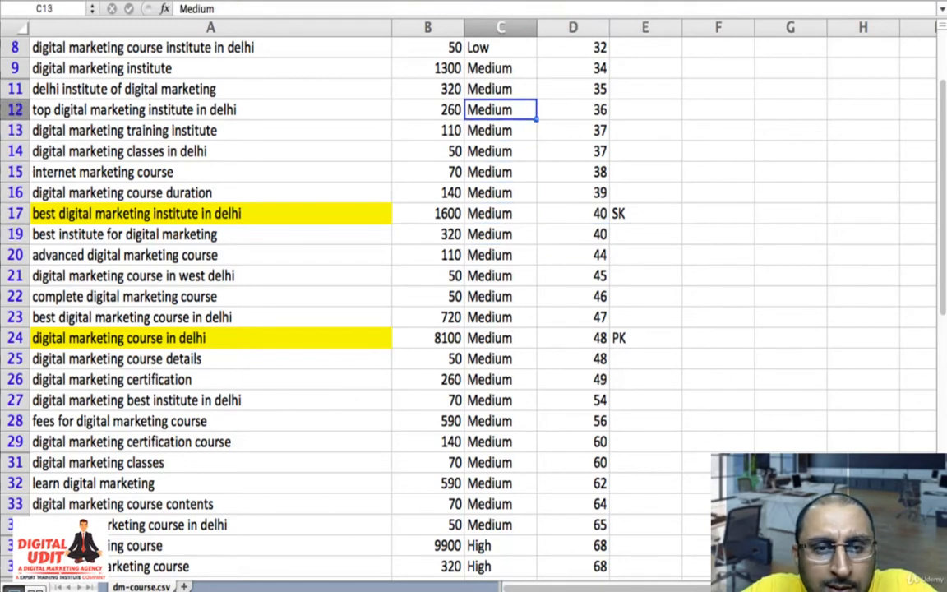
pyautogui.press('Left')
pyautogui.press('Left')
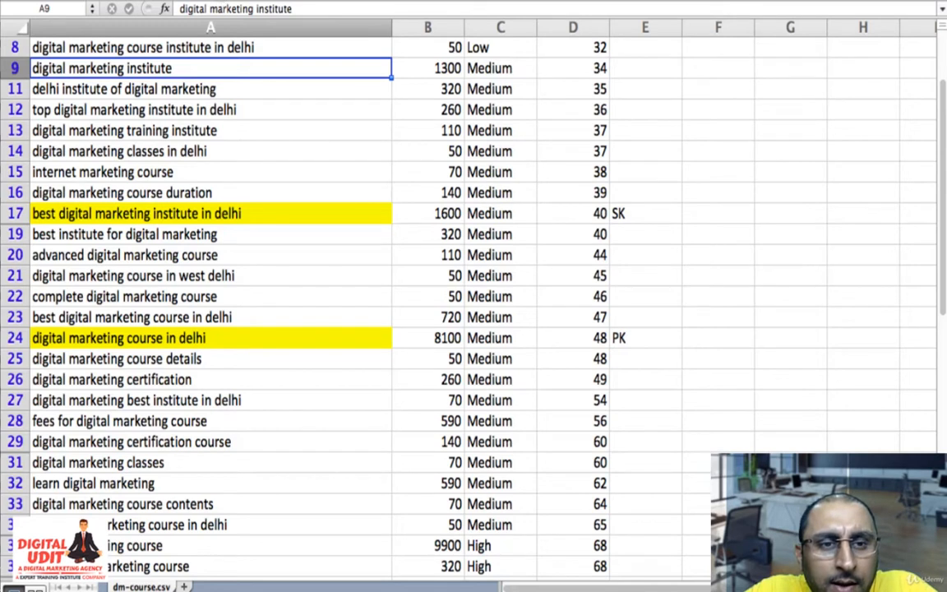
pyautogui.click(217, 1)
# - Undo the yellow fill on "digital marketing institute" in A9 and redo it
pyautogui.press('super+z')
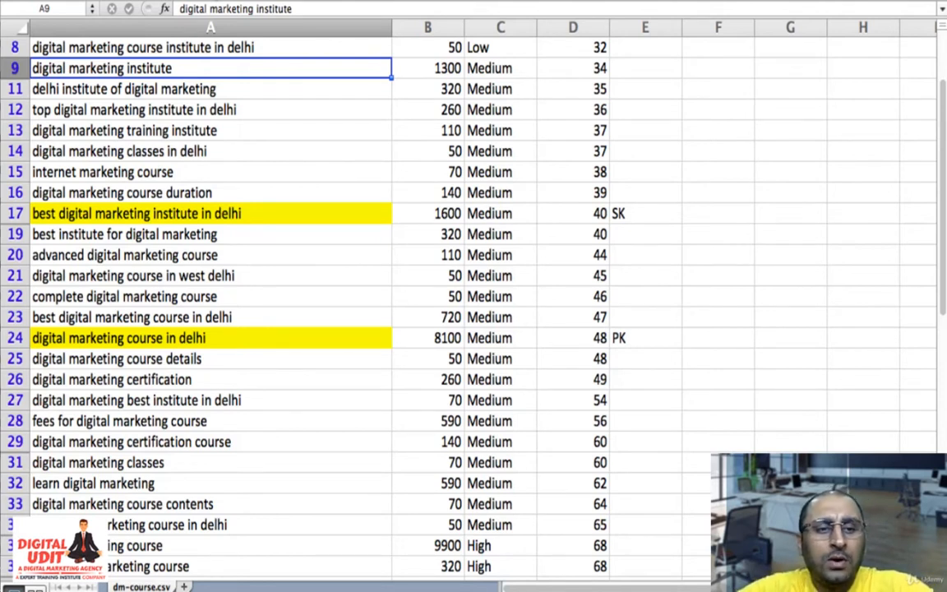
pyautogui.press('Down')
pyautogui.press('Down')
pyautogui.press('Down')
pyautogui.press('Down')
pyautogui.press('Down')
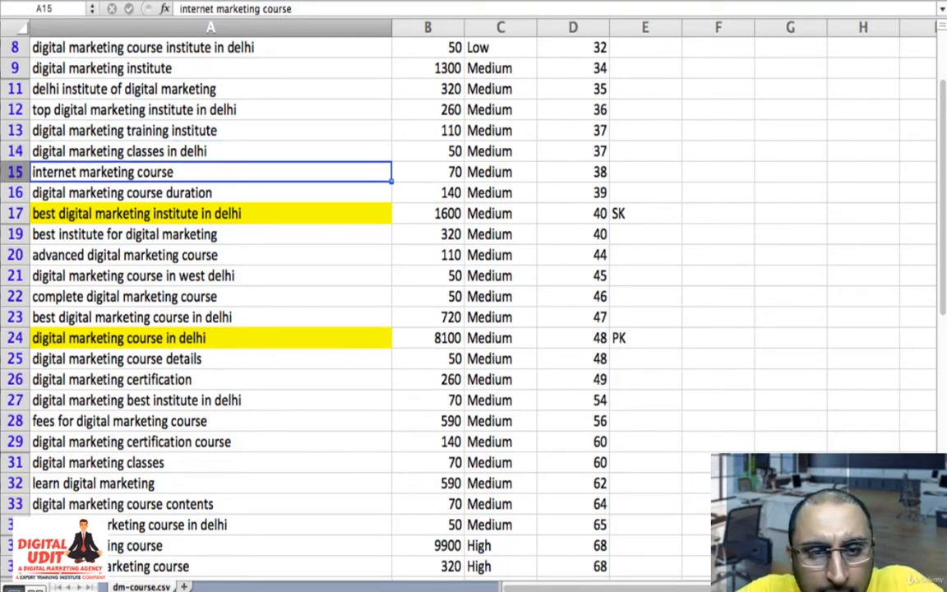
pyautogui.press('Up')
pyautogui.press('Up')
pyautogui.press('Up')
pyautogui.press('Up')
pyautogui.press('Up')
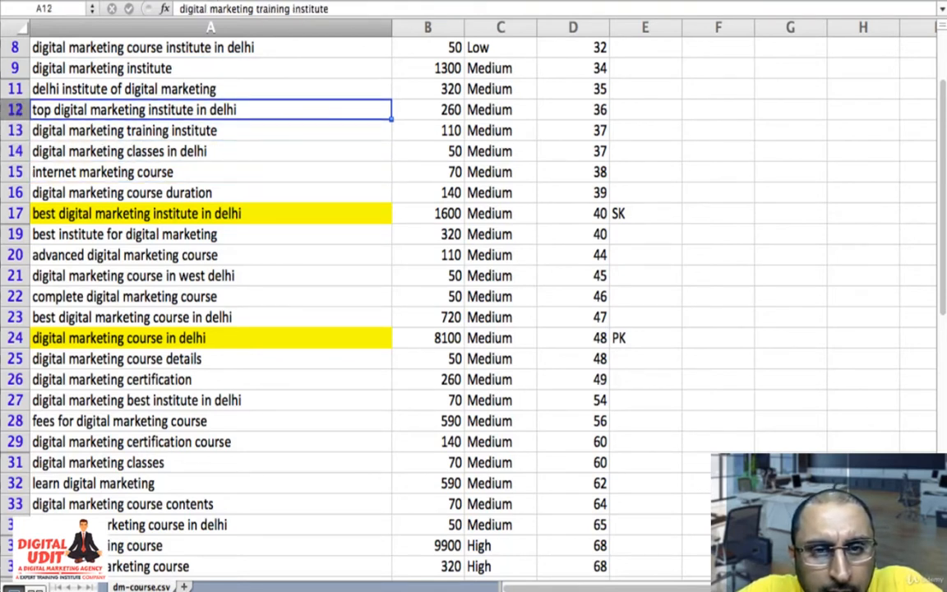
pyautogui.press('super+y')
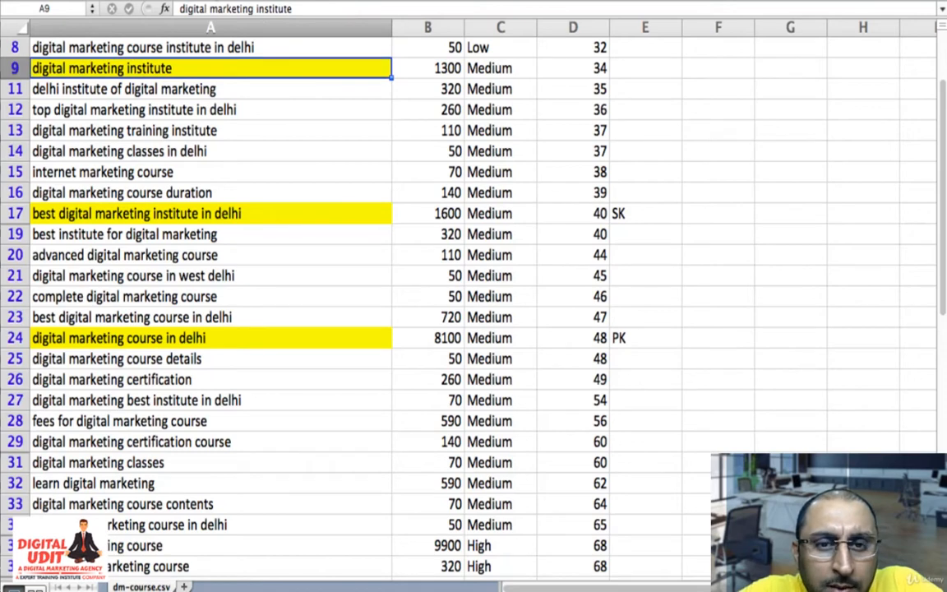
# - Compare the average monthly searches in column B from the low-competition keywords down to the first high-competition one
pyautogui.press('Up')
pyautogui.press('Up')
pyautogui.press('Up')
pyautogui.press('Up')
pyautogui.press('Up')
pyautogui.press('Up')
pyautogui.press('Up')
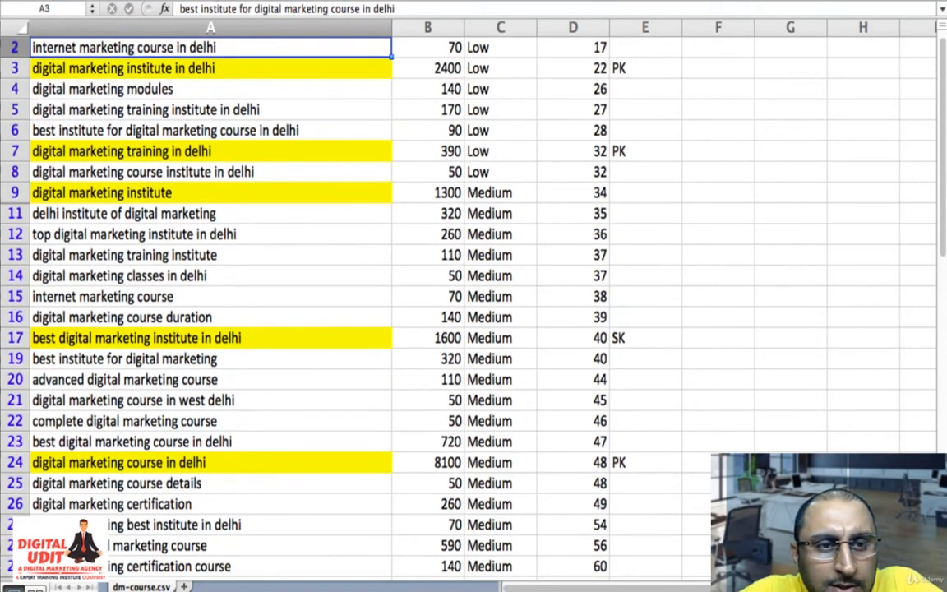
pyautogui.press('Down')
pyautogui.press('Down')
pyautogui.press('Down')
pyautogui.press('Down')
pyautogui.press('Down')
pyautogui.press('Down')
pyautogui.press('Down')
pyautogui.press('Down')
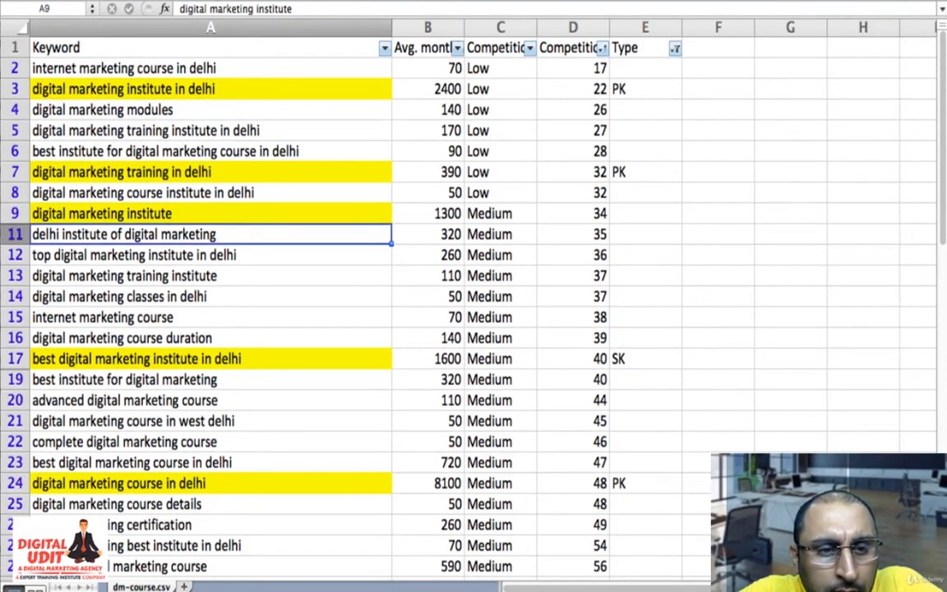
pyautogui.press('Right')
pyautogui.press('Down')
pyautogui.press('Down')
pyautogui.press('Down')
pyautogui.press('Down')
pyautogui.press('Down')
pyautogui.press('Down')
pyautogui.press('Down')
pyautogui.press('Down')
pyautogui.press('Down')
pyautogui.press('Down')
pyautogui.press('Down')
pyautogui.press('Down')
pyautogui.press('Down')
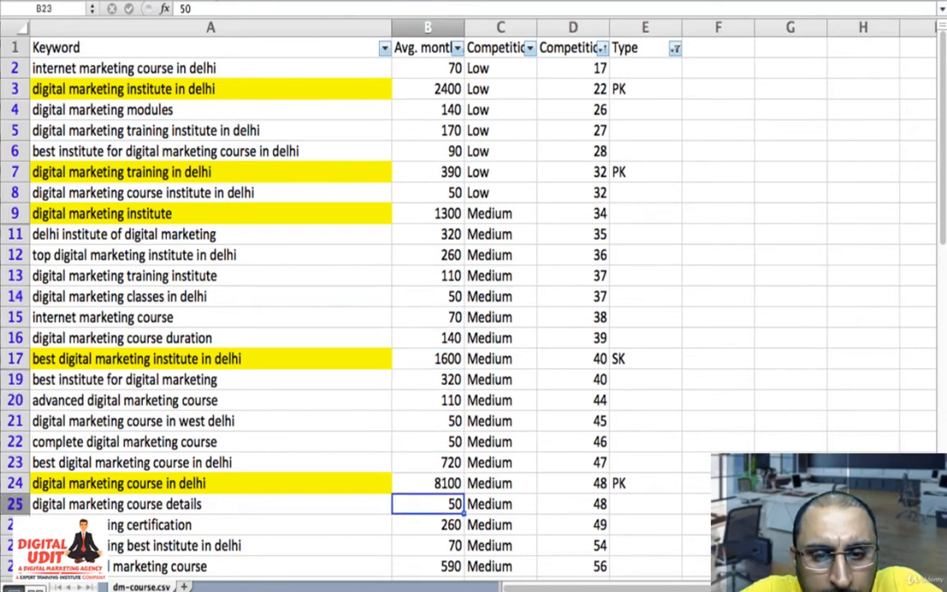
pyautogui.press('Down')
pyautogui.press('Down')
pyautogui.press('Down')
pyautogui.press('Down')
pyautogui.press('Down')
pyautogui.press('Down')
pyautogui.press('Down')
pyautogui.press('Down')
pyautogui.press('Down')
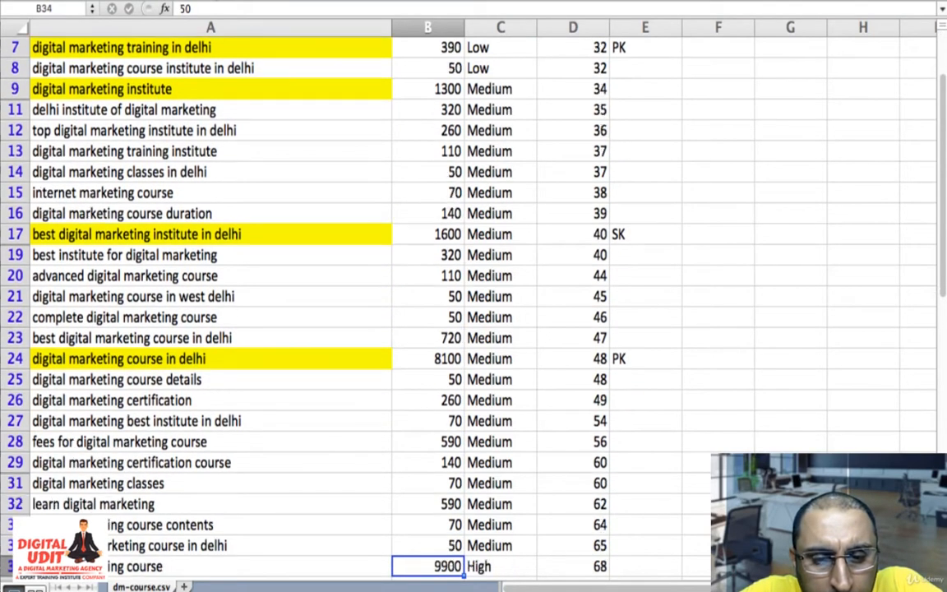
# - Compare the monthly searches of "learn digital marketing" in row 32 and "fees for digital marketing course" in row 28
pyautogui.press('Up')
pyautogui.press('Up')
pyautogui.press('Up')
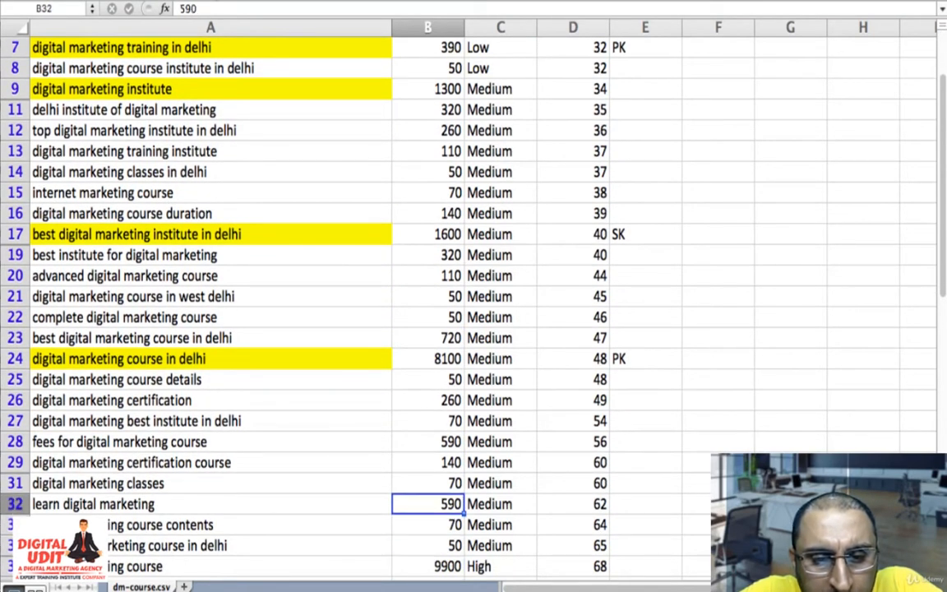
pyautogui.press('Left')
pyautogui.press('Right')
pyautogui.press('Left')
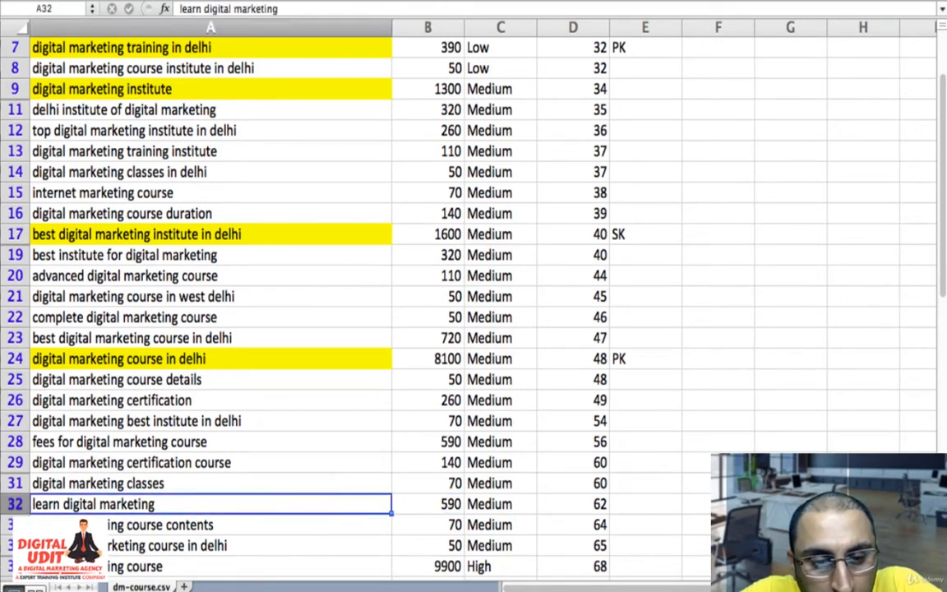
pyautogui.press('Right')
pyautogui.press('Up')
pyautogui.press('Up')
pyautogui.press('Up')
pyautogui.press('Left')
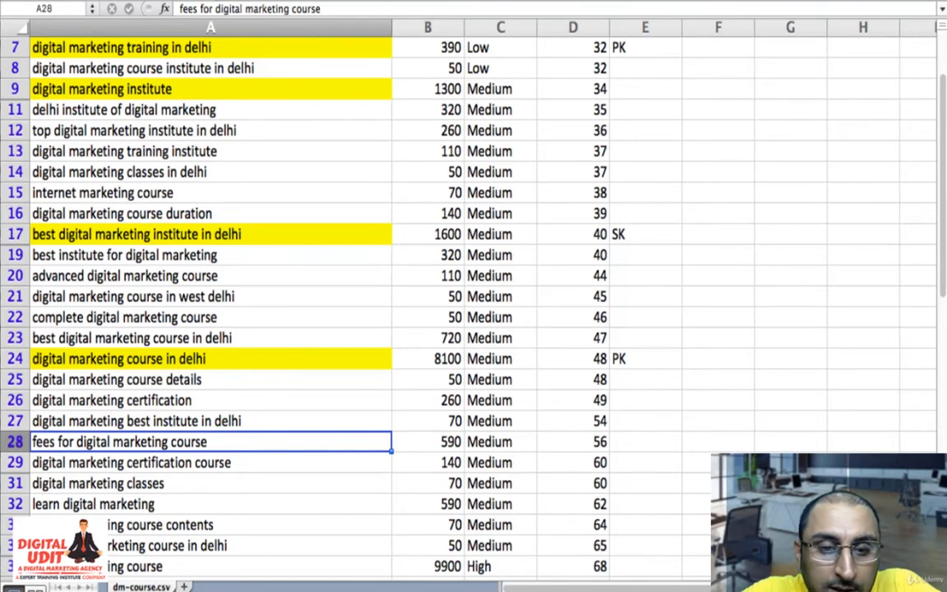
# - Mark "fees for digital marketing course" in row 28 as "SK" in the Type column
pyautogui.scroll(-3, 473, 296)
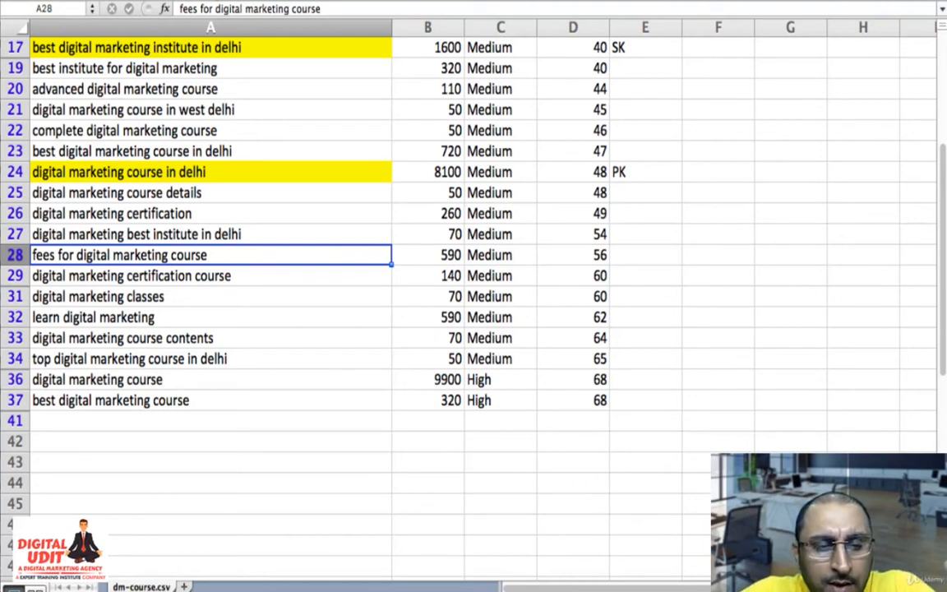
pyautogui.press('Right')
pyautogui.press('Right')
pyautogui.press('Right')
pyautogui.press('Right')
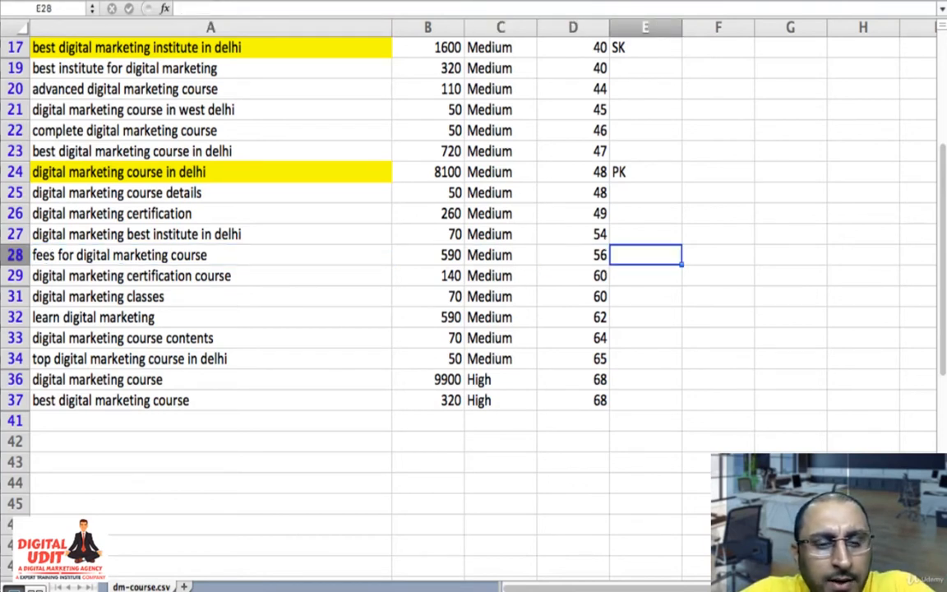
pyautogui.write('SK')
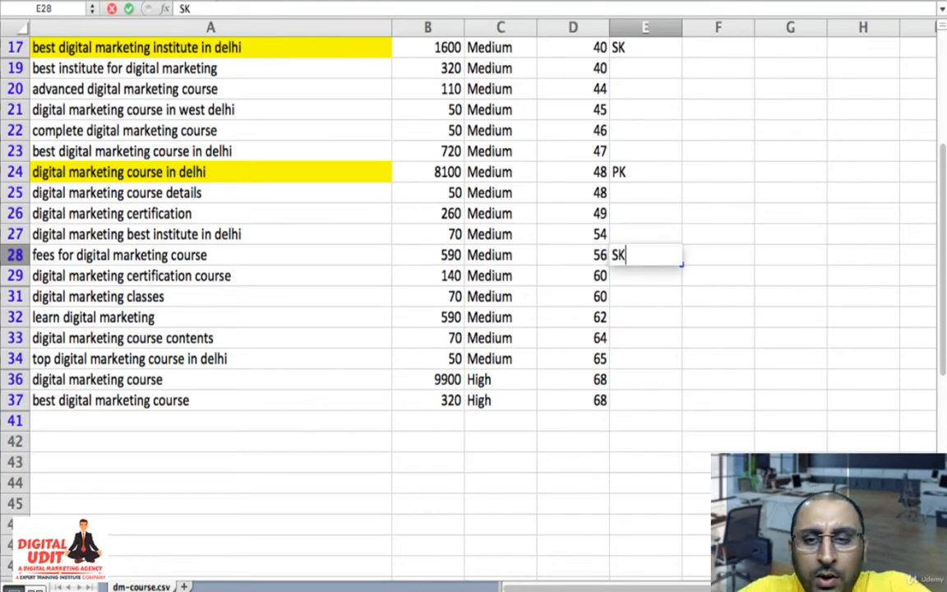
pyautogui.press('Left')
pyautogui.press('Left')
pyautogui.press('Left')
pyautogui.press('Left')
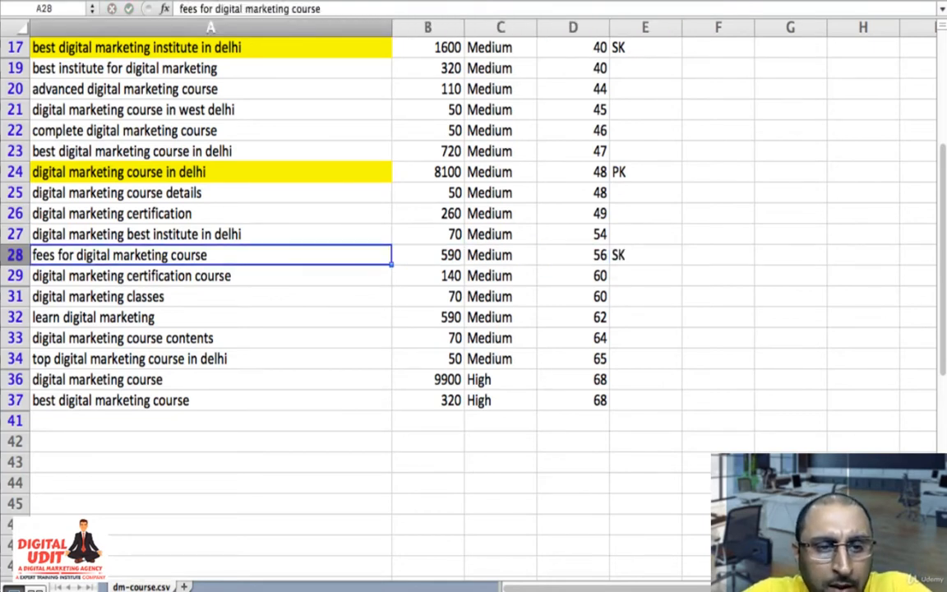
# - Mark "digital marketing certification course" in row 29 as "SK" in the Type column
pyautogui.press('Down')
pyautogui.press('Right')
pyautogui.press('Right')
pyautogui.press('Right')
pyautogui.press('Right')
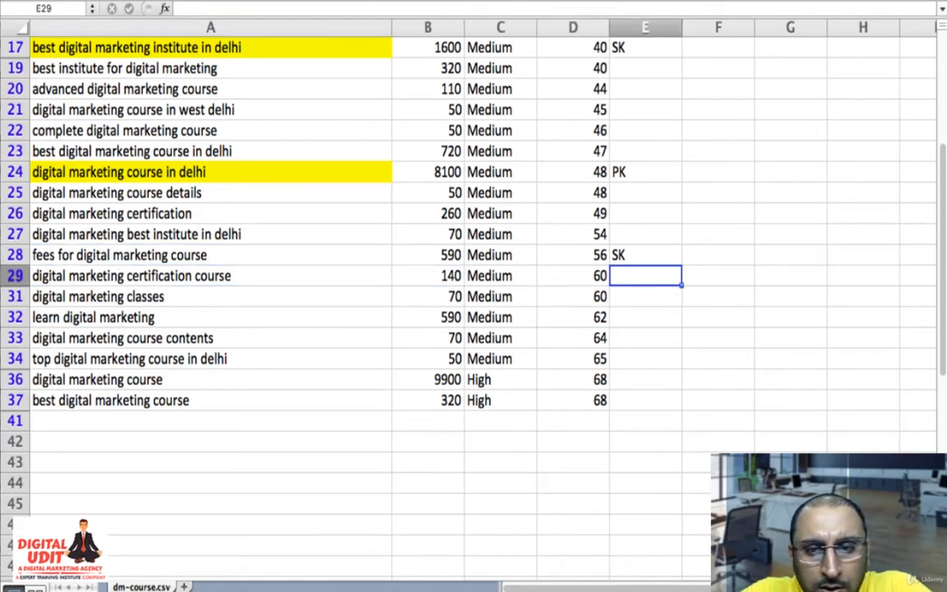
pyautogui.write('SK')
pyautogui.press('Left')
pyautogui.press('Left')
pyautogui.press('Left')
pyautogui.press('Left')
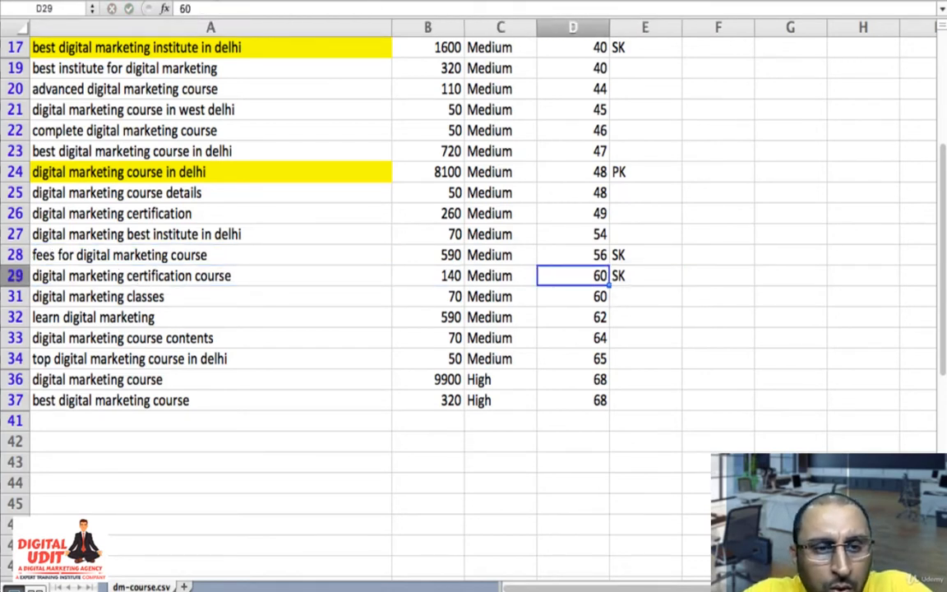
# - Mark the low-competition keyword "digital marketing modules" in row 4 as "SK" in the Type column
pyautogui.press('Up')
pyautogui.press('Up')
pyautogui.press('Up')
pyautogui.press('Up')
pyautogui.press('Up')
pyautogui.press('Up')
pyautogui.press('Up')
pyautogui.press('Up')
pyautogui.press('Up')
pyautogui.press('Up')
pyautogui.press('Up')
pyautogui.press('Up')
pyautogui.press('Up')
pyautogui.press('Up')
pyautogui.press('Up')
pyautogui.press('Up')
pyautogui.press('Up')
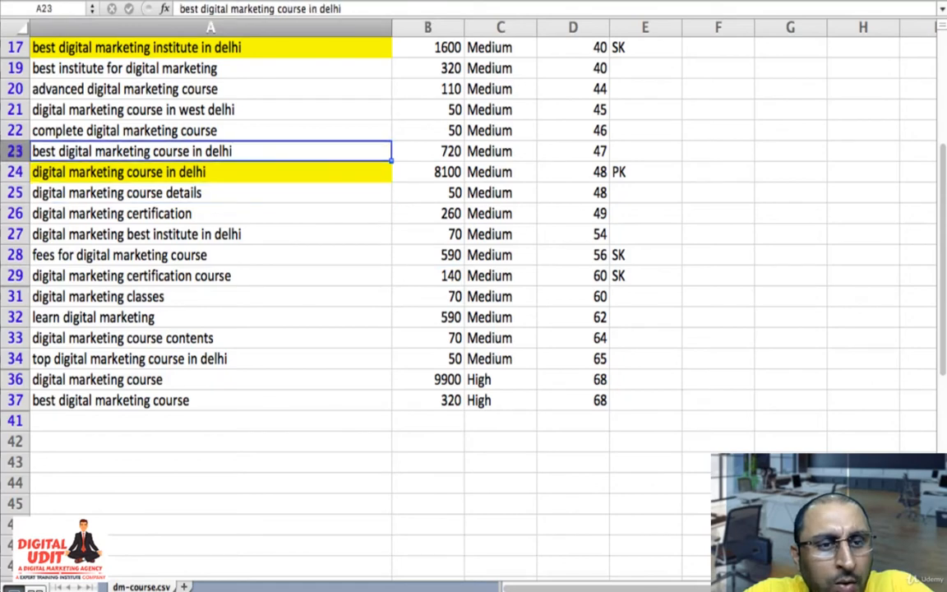
pyautogui.press('Up')
pyautogui.press('Up')
pyautogui.press('Up')
pyautogui.press('Up')
pyautogui.press('Up')
pyautogui.press('Up')
pyautogui.press('Up')
pyautogui.press('Up')
pyautogui.press('Up')
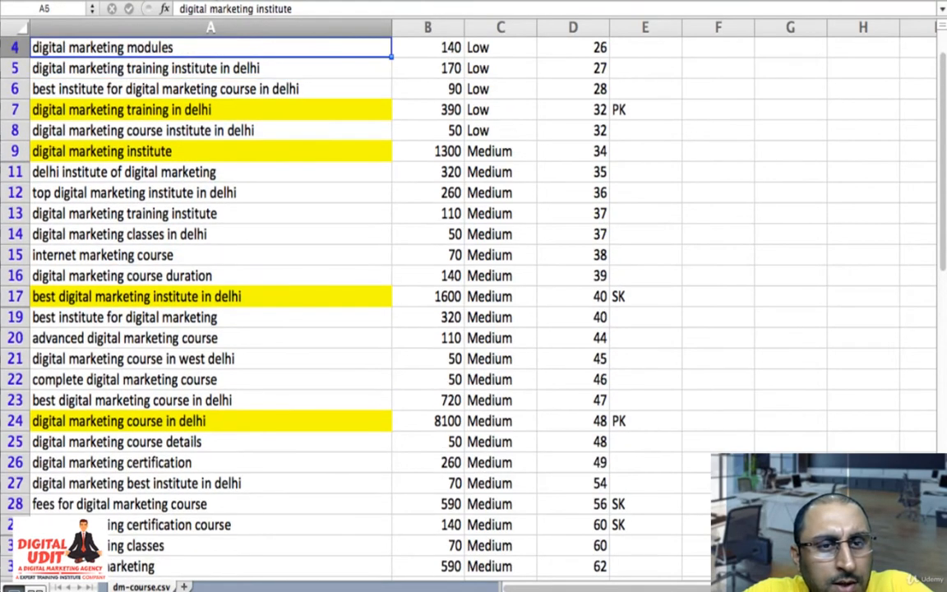
pyautogui.press('Down')
pyautogui.press('Down')
pyautogui.press('Down')
pyautogui.press('Right')
pyautogui.press('Right')
pyautogui.press('Right')
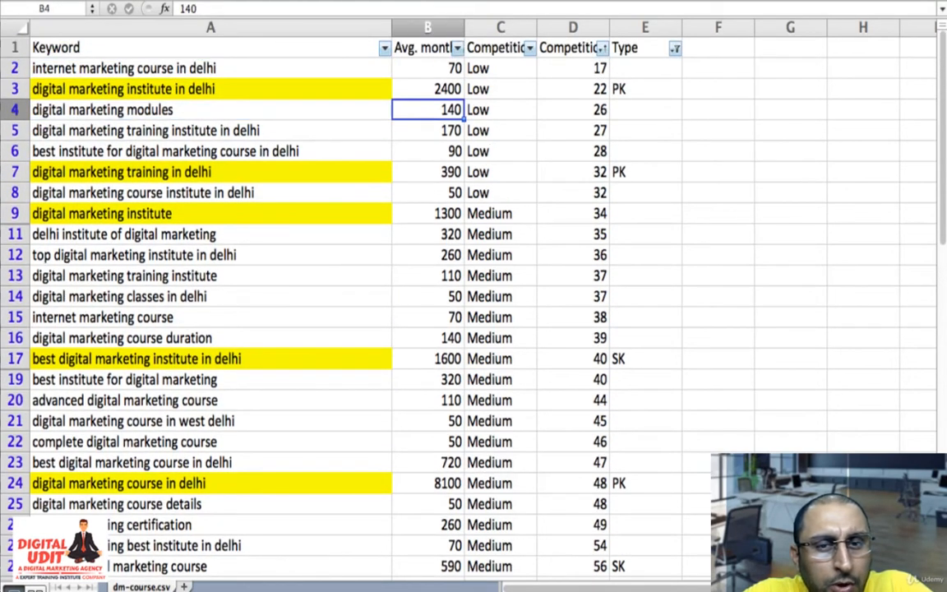
pyautogui.press('Right')
pyautogui.write('S')
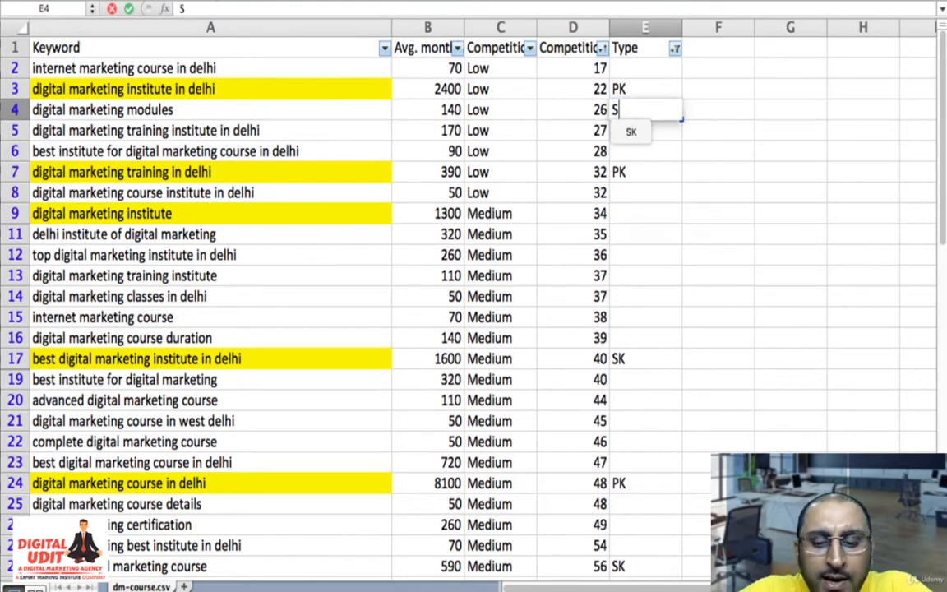
pyautogui.press('Return')
pyautogui.press('Return')
# - Review the medium-competition keywords and their monthly searches from "digital marketing institute" down to "fees for digital marketing course"
pyautogui.scroll(-5, 473, 295)
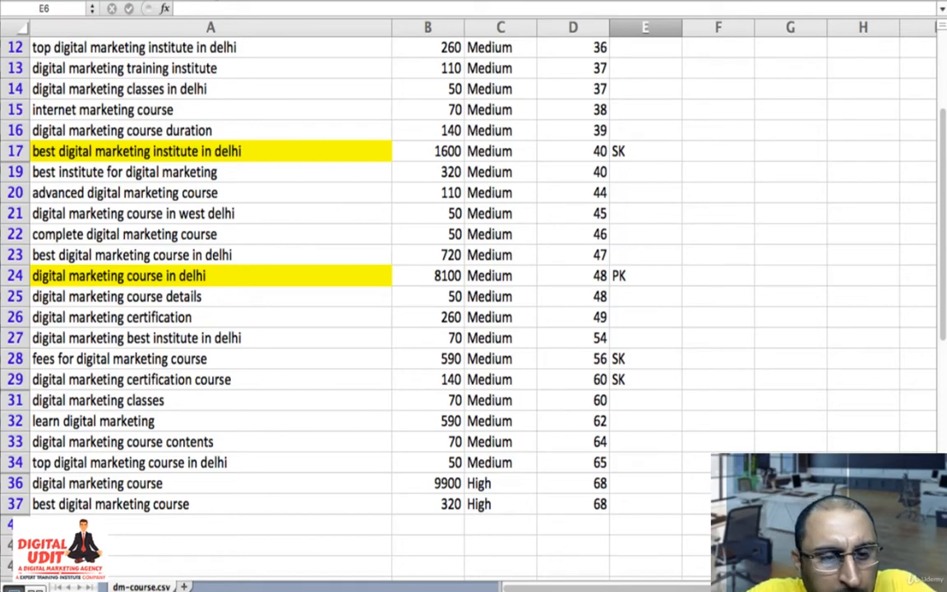
pyautogui.press('Left')
pyautogui.press('Left')
pyautogui.press('Left')
pyautogui.press('Left')
pyautogui.press('Down')
pyautogui.press('Down')
pyautogui.press('Down')
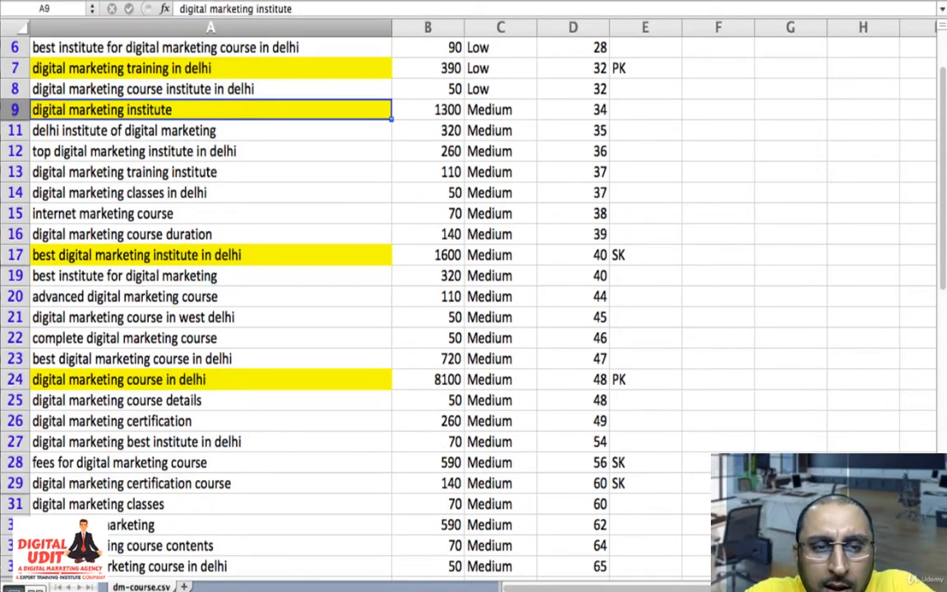
pyautogui.press('Right')
pyautogui.press('Right')
pyautogui.press('Right')
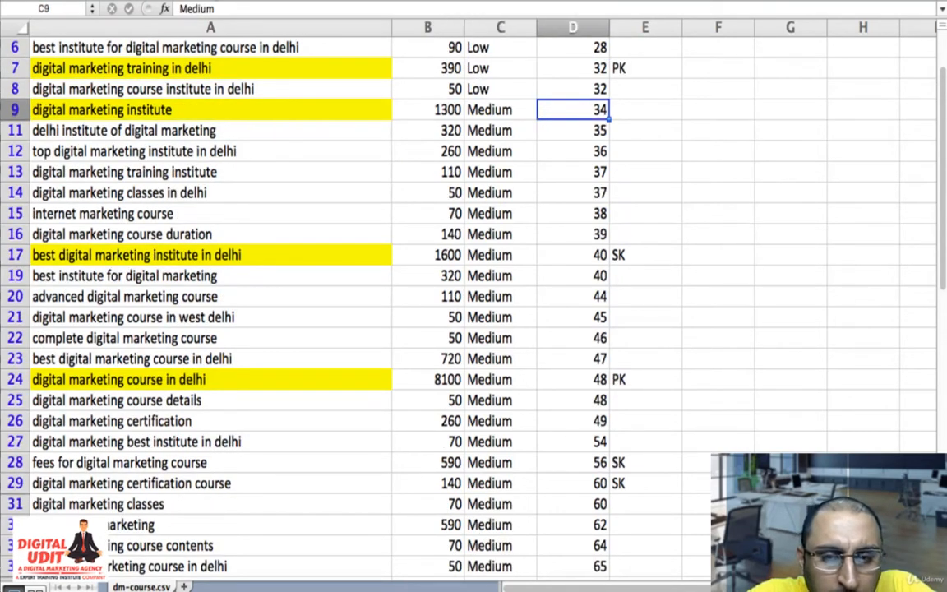
pyautogui.press('Down')
pyautogui.press('Left')
pyautogui.press('Left')
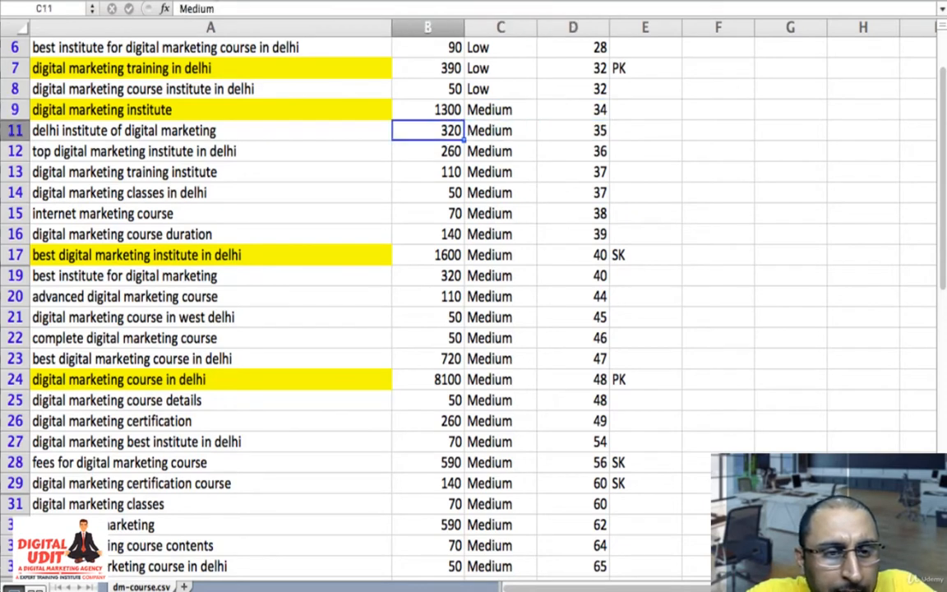
pyautogui.press('Left')
pyautogui.press('Down')
pyautogui.press('Down')
pyautogui.press('Down')
pyautogui.press('Down')
pyautogui.press('Down')
pyautogui.press('Down')
pyautogui.press('Down')
pyautogui.press('Down')
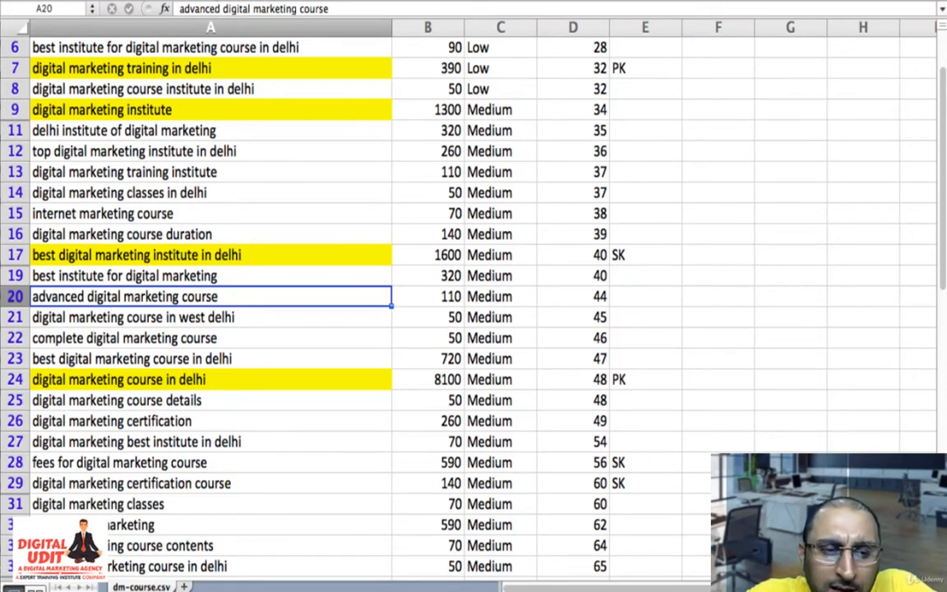
pyautogui.press('Down')
pyautogui.press('Down')
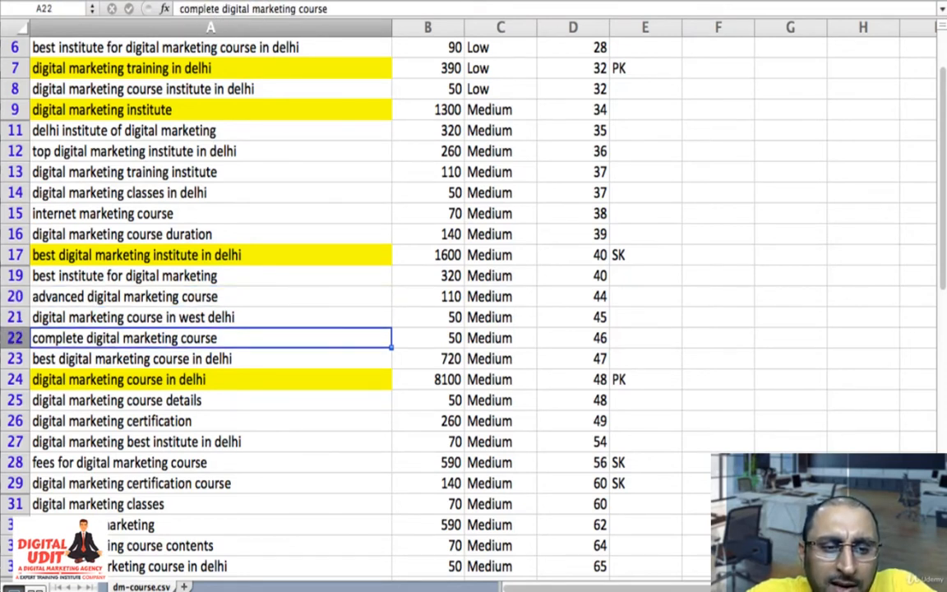
pyautogui.press('Down')
pyautogui.press('Down')
pyautogui.press('Down')
pyautogui.press('Down')
pyautogui.press('Down')
pyautogui.press('Down')
pyautogui.press('Down')
pyautogui.press('Down')
pyautogui.press('Down')
pyautogui.press('Up')
pyautogui.press('Up')
pyautogui.press('Up')
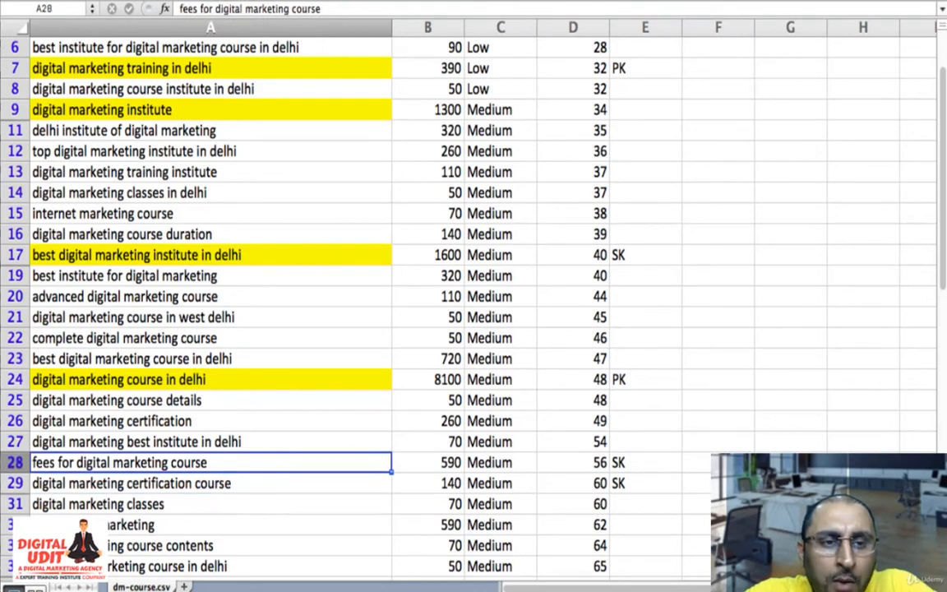
# - Check the keyword list again from the low-competition keywords in the first rows down to row 28
pyautogui.press('Up')
pyautogui.press('Up')
pyautogui.press('Up')
pyautogui.press('Up')
pyautogui.press('Up')
pyautogui.press('Up')
pyautogui.press('Up')
pyautogui.press('Up')
pyautogui.press('Up')
pyautogui.press('Up')
pyautogui.press('Up')
pyautogui.press('Up')
pyautogui.press('Up')
pyautogui.press('Up')
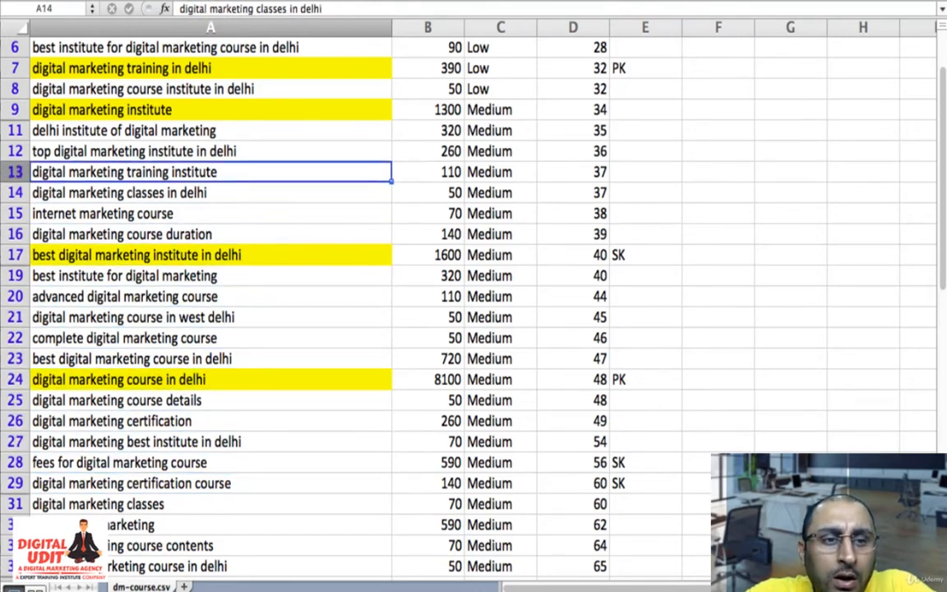
pyautogui.press('Up')
pyautogui.press('Up')
pyautogui.press('Up')
pyautogui.press('Up')
pyautogui.press('Up')
pyautogui.press('Up')
pyautogui.press('Up')
pyautogui.press('Up')
pyautogui.press('Up')
pyautogui.press('Up')
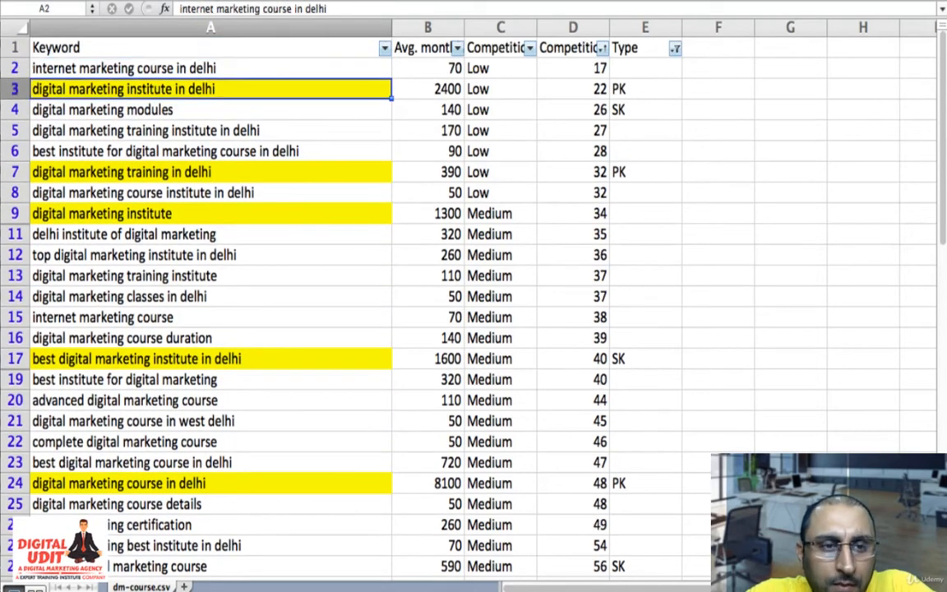
pyautogui.press('Down')
pyautogui.press('Down')
pyautogui.press('Down')
pyautogui.press('Down')
pyautogui.press('Down')
pyautogui.press('Down')
pyautogui.press('Down')
pyautogui.press('Down')
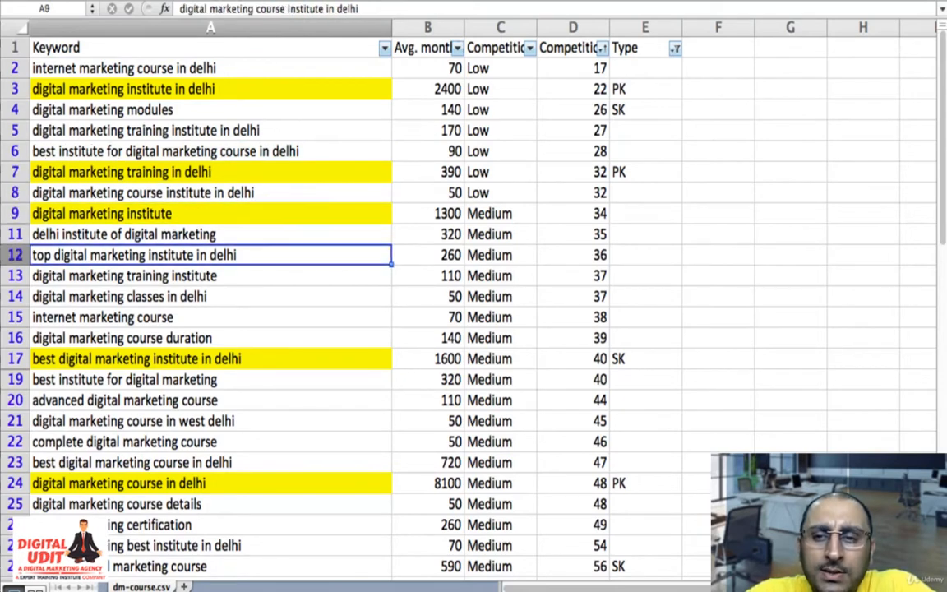
pyautogui.press('Down')
pyautogui.press('Down')
pyautogui.press('Down')
pyautogui.press('Down')
pyautogui.press('Down')
pyautogui.press('Down')
pyautogui.press('Down')
pyautogui.press('Down')
pyautogui.press('Down')
pyautogui.press('Down')
pyautogui.press('Down')
pyautogui.press('Down')
pyautogui.press('Down')
pyautogui.press('Down')
pyautogui.press('Down')
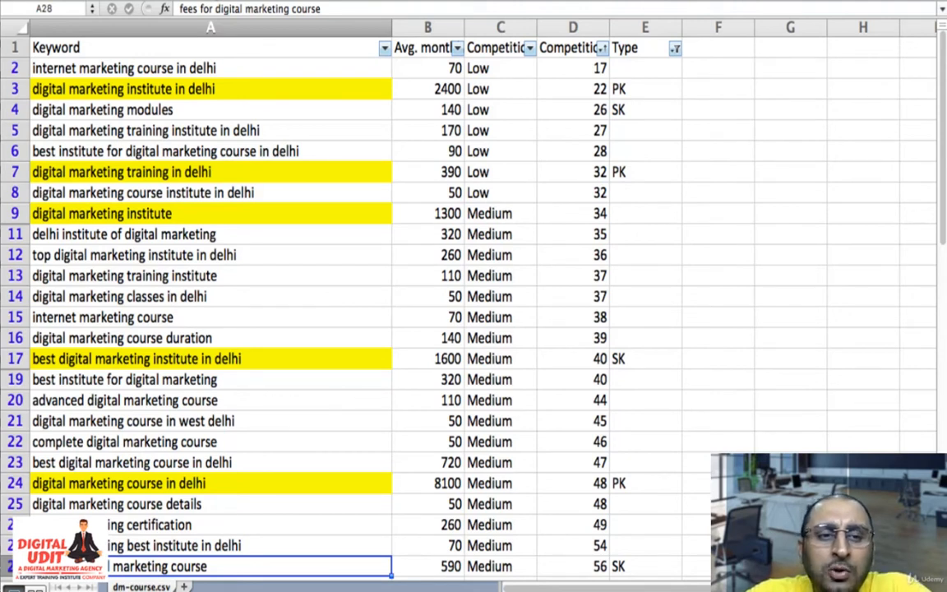
# - Delete row 11 containing the keyword "delhi institute of digital marketing"
pyautogui.press('Up')
pyautogui.press('Up')
pyautogui.press('Up')
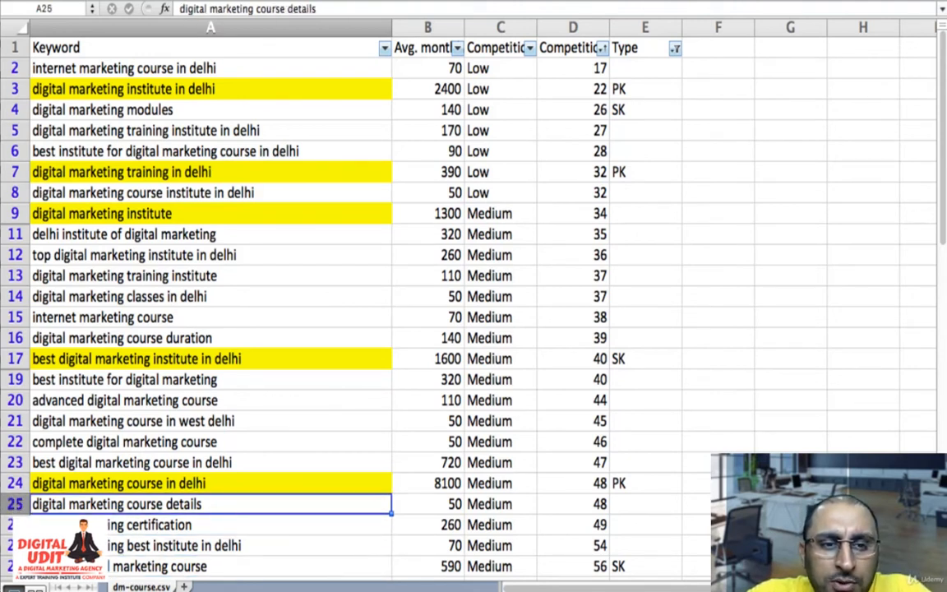
pyautogui.press('Up')
pyautogui.press('Up')
pyautogui.press('Up')
pyautogui.press('Up')
pyautogui.press('Up')
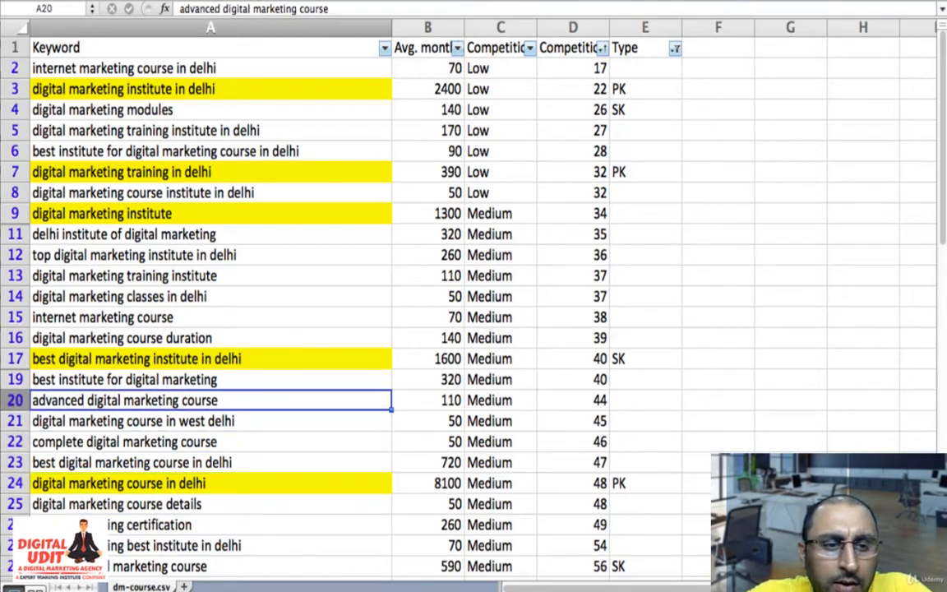
pyautogui.click(14, 234)
pyautogui.rightClick(14, 236)
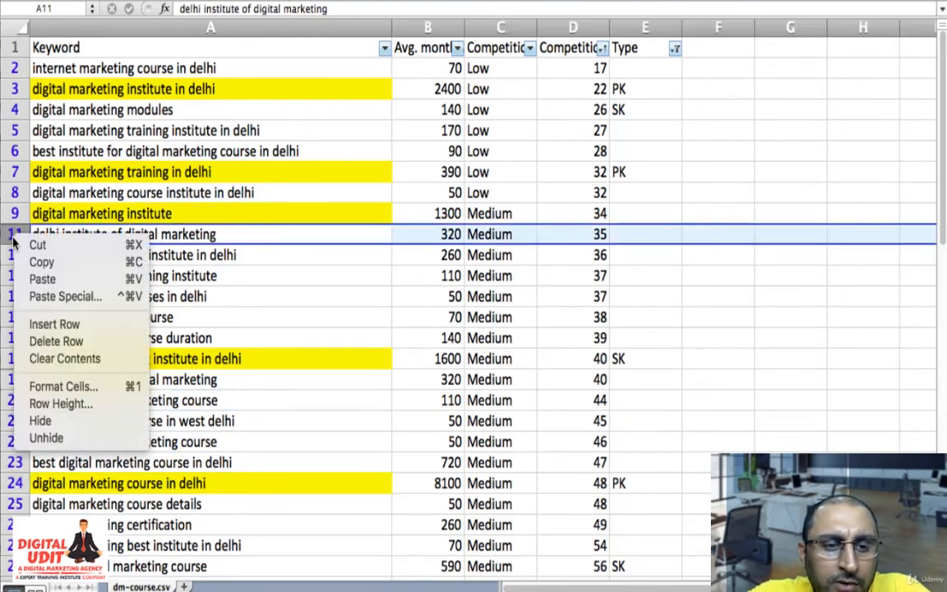
pyautogui.click(58, 341)
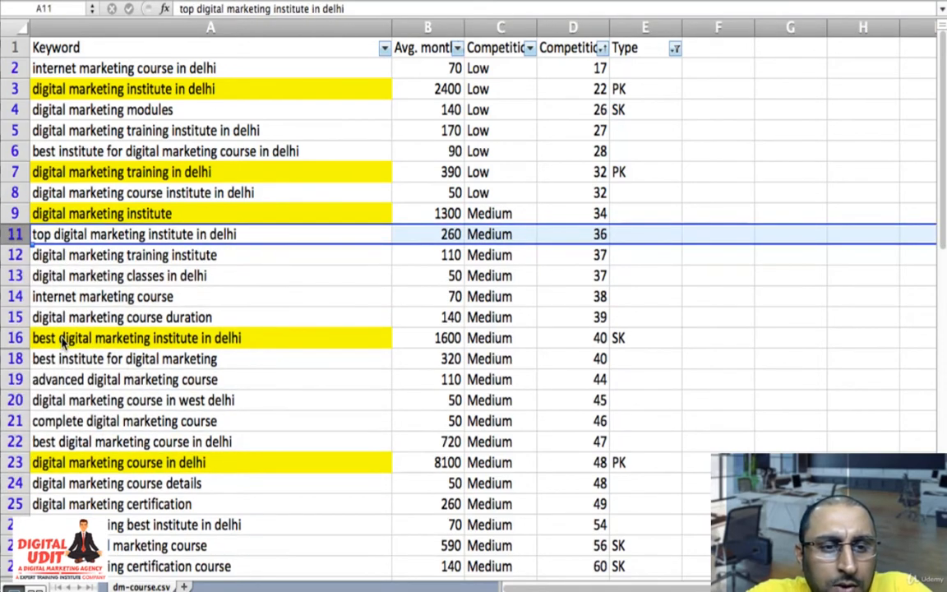
# - Select the medium-competition keyword block from A9 to D33 and examine it against the low-competition rows
pyautogui.press('Down')
pyautogui.press('Down')
pyautogui.press('Down')
pyautogui.press('Down')
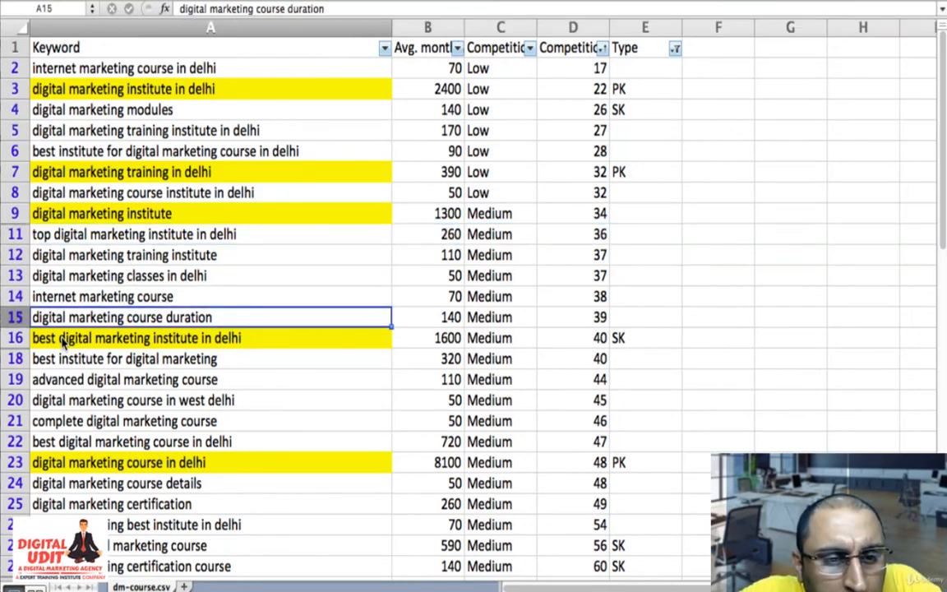
pyautogui.press('Up')
pyautogui.press('Up')
pyautogui.press('Up')
pyautogui.press('Up')
pyautogui.press('Up')
pyautogui.hotkey('shift', 'Right')
pyautogui.hotkey('shift', 'Right')
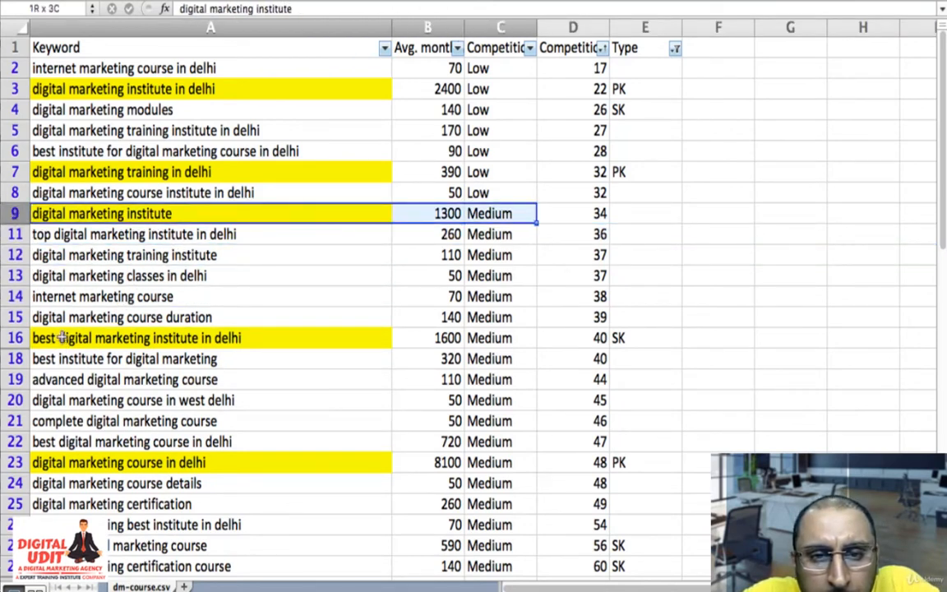
pyautogui.hotkey('shift', 'Right')
pyautogui.hotkey('shift', 'Down')
pyautogui.hotkey('shift', 'Down')
pyautogui.hotkey('shift', 'Down')
pyautogui.hotkey('shift', 'Down')
pyautogui.hotkey('shift', 'Down')
pyautogui.hotkey('shift', 'Down')
pyautogui.hotkey('shift', 'Down')
pyautogui.hotkey('shift', 'Down')
pyautogui.hotkey('shift', 'Down')
pyautogui.hotkey('shift', 'Down')
pyautogui.hotkey('shift', 'Down')
pyautogui.hotkey('shift', 'Down')
pyautogui.hotkey('shift', 'Down')
pyautogui.hotkey('shift', 'Down')
pyautogui.hotkey('shift', 'Down')
pyautogui.hotkey('shift', 'Down')
pyautogui.hotkey('shift', 'Down')
pyautogui.hotkey('shift', 'Down')
pyautogui.hotkey('shift', 'Down')
pyautogui.hotkey('shift', 'Down')
pyautogui.hotkey('shift', 'Down')
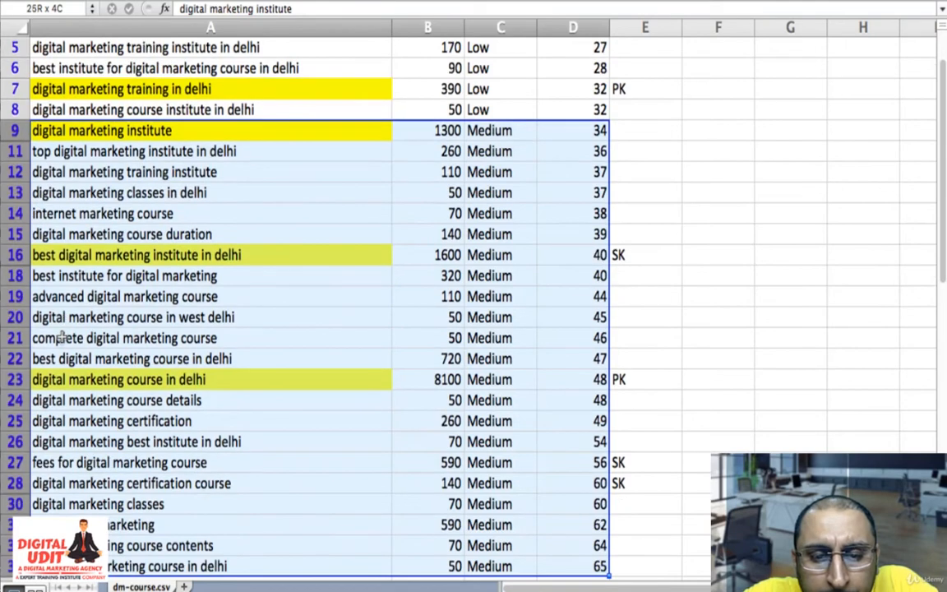
pyautogui.hotkey('shift', 'Down')
pyautogui.hotkey('shift', 'Up')
pyautogui.hotkey('shift', 'Up')
pyautogui.hotkey('shift', 'Up')
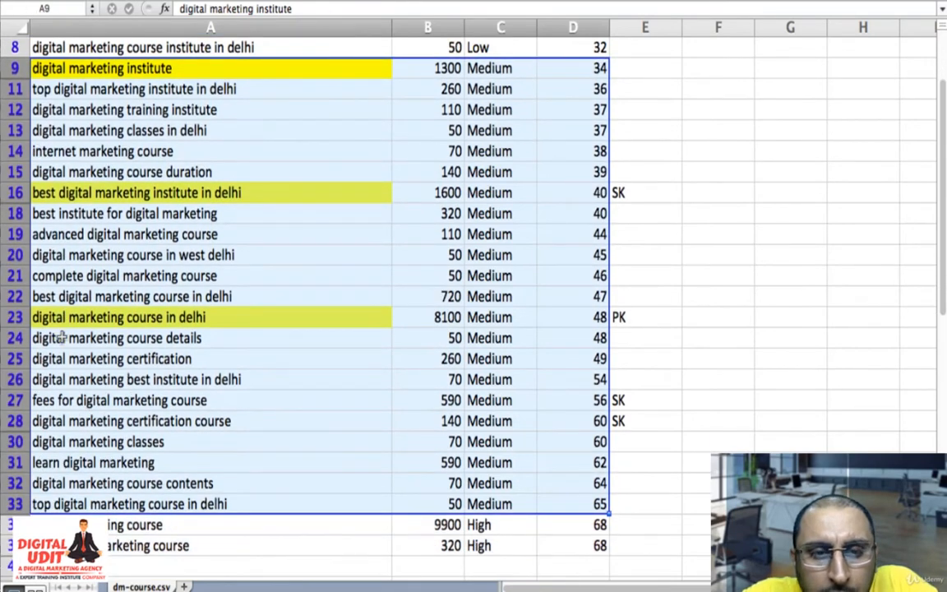
pyautogui.scroll(3, 62, 337)
pyautogui.scroll(1, 62, 337)
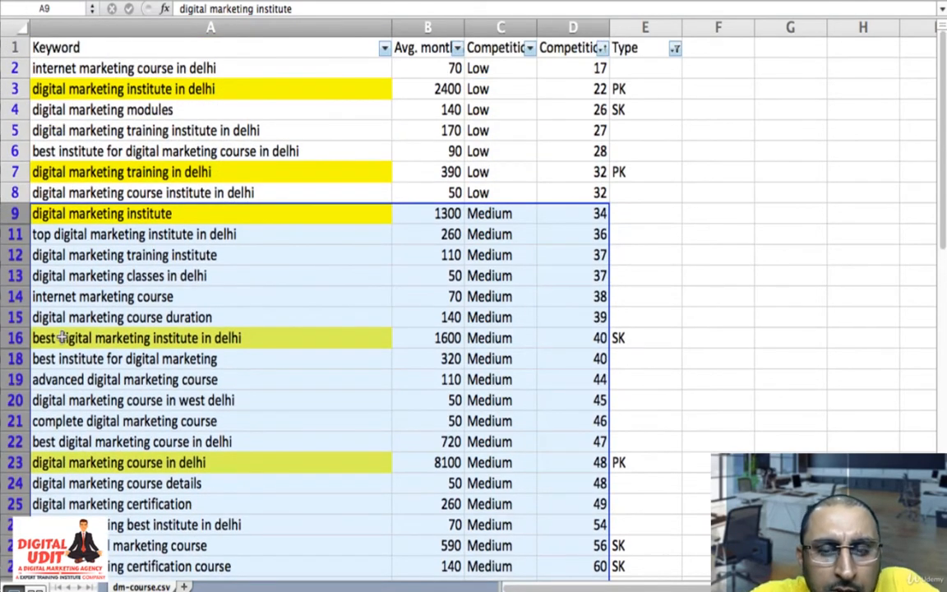
pyautogui.scroll(-3, 62, 337)
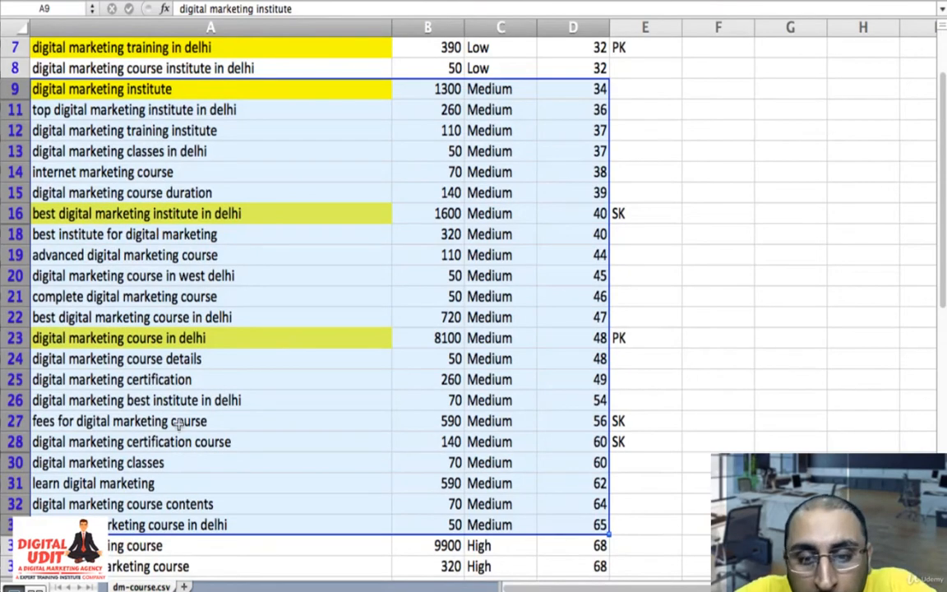
# - Highlight "fees for digital marketing course" and "digital marketing certification course" in A27:A28 with yellow fill
pyautogui.click(203, 418)
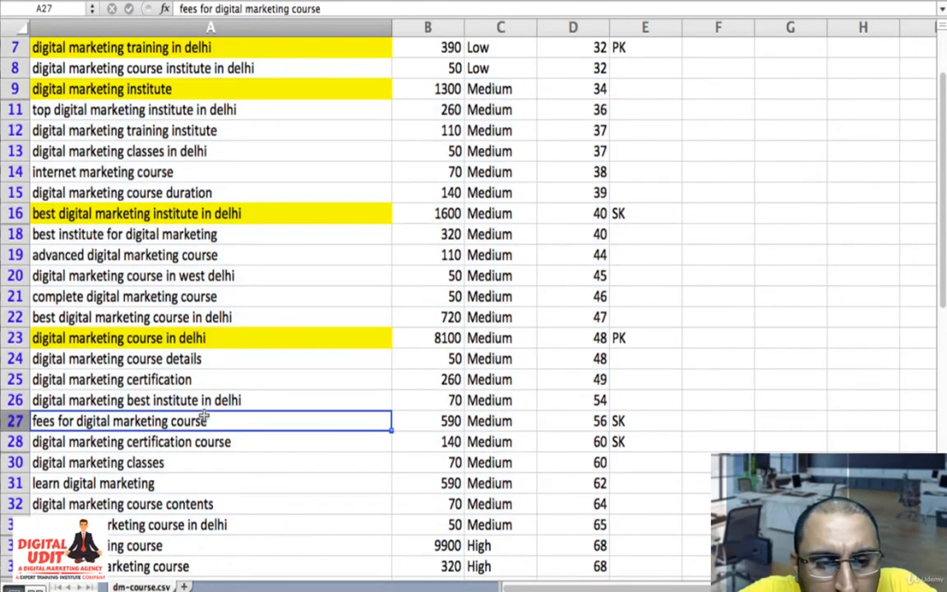
pyautogui.hotkey('shift', 'Down')
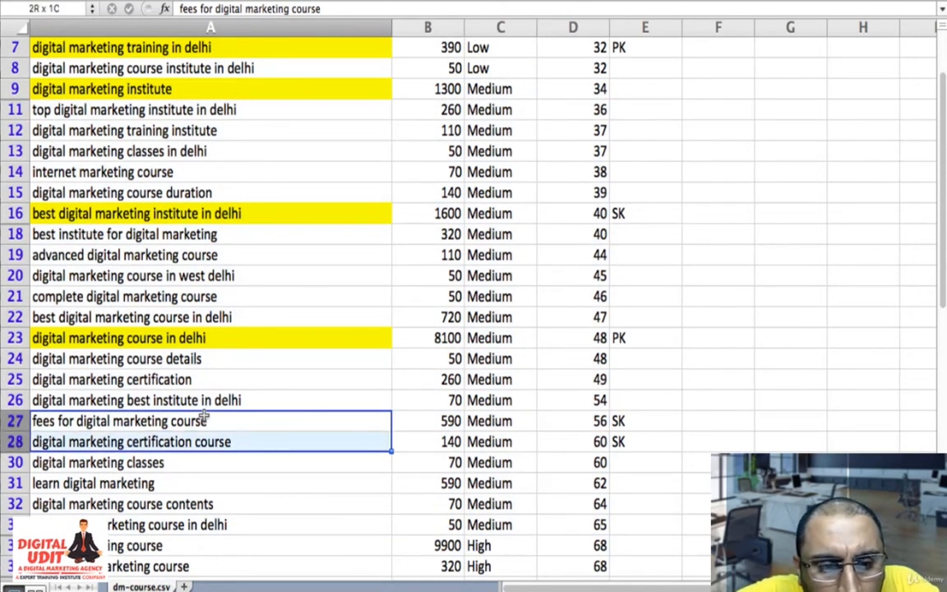
pyautogui.click(221, 1)
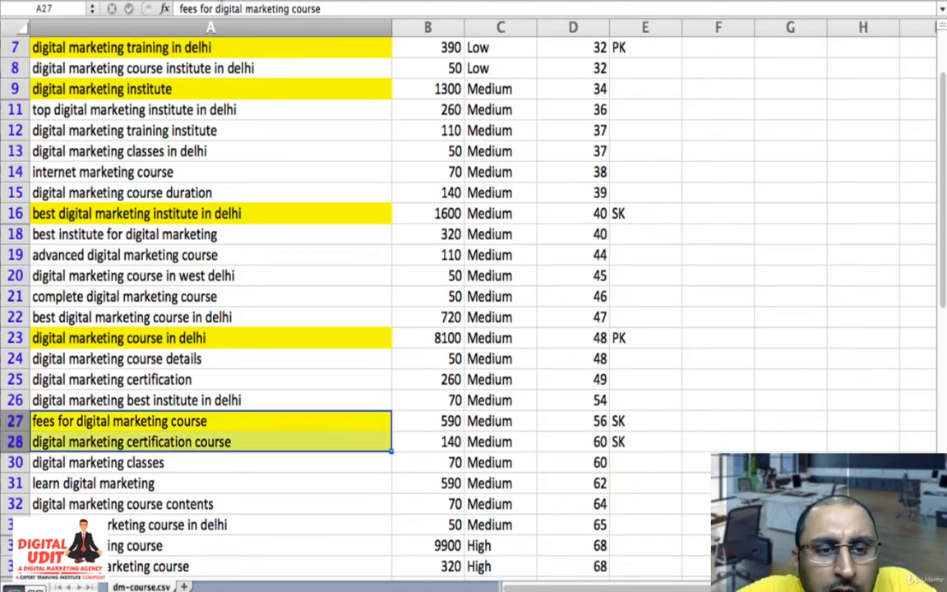
pyautogui.scroll(-5, 251, 271)
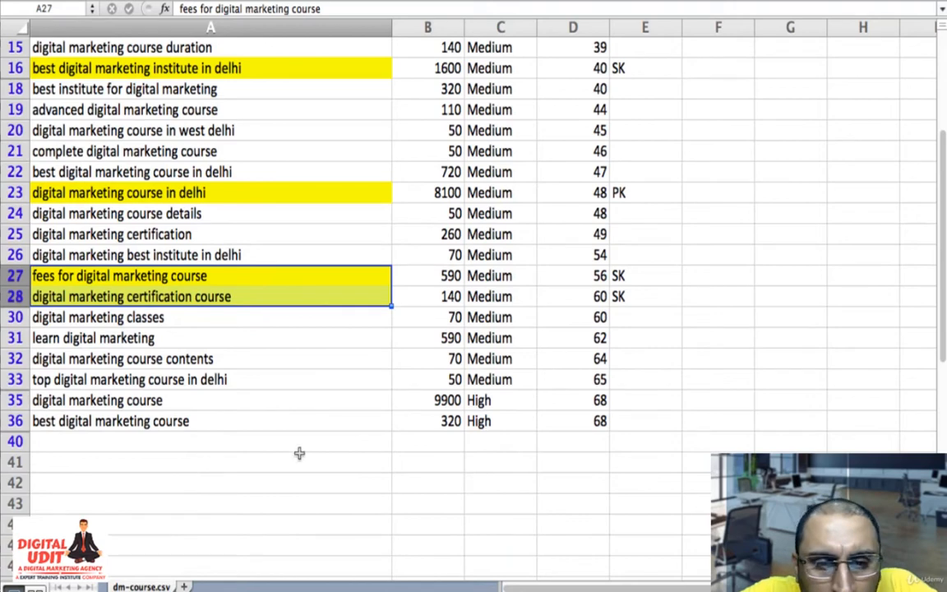
# - Filter the Type column to show the CO and IL keywords along with the blank entries, leaving out PK and SK
pyautogui.scroll(8, 509, 428)
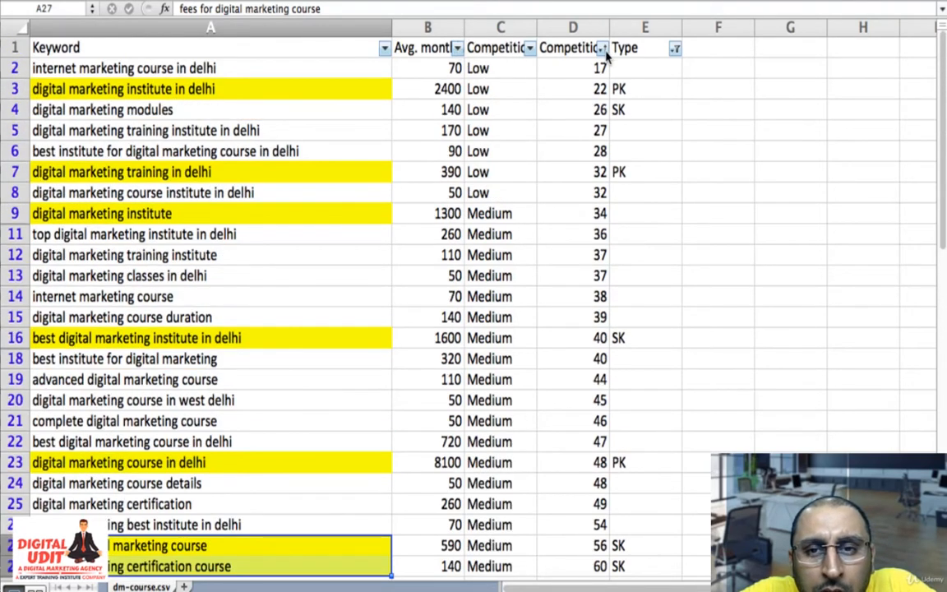
pyautogui.click(674, 48)
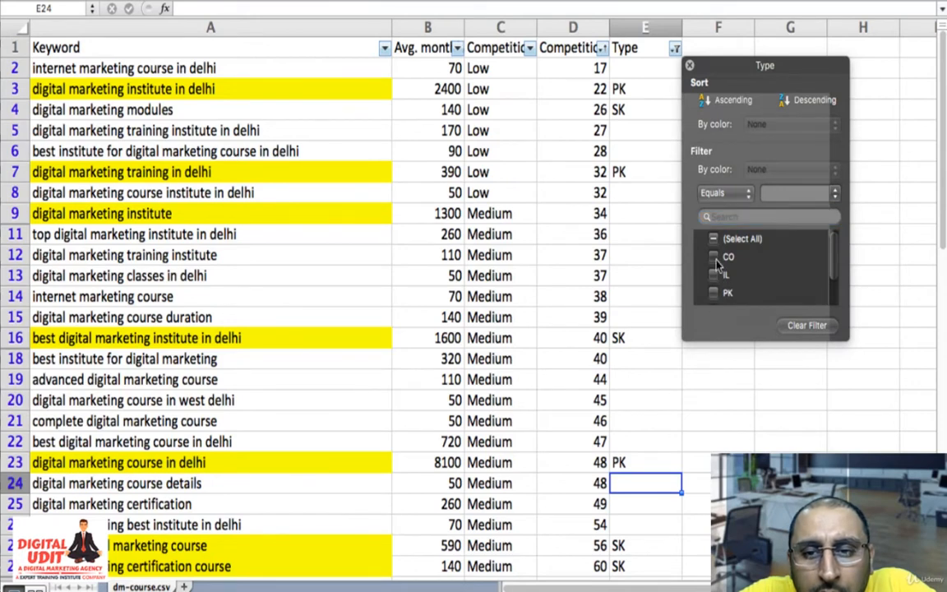
pyautogui.click(713, 257)
pyautogui.click(713, 275)
# - Highlight "Digital Marketing Salary", "Digital Marketing Scope" and "Digital Marketing Benefits" in A37:A39 with yellow fill
pyautogui.scroll(-5, 503, 463)
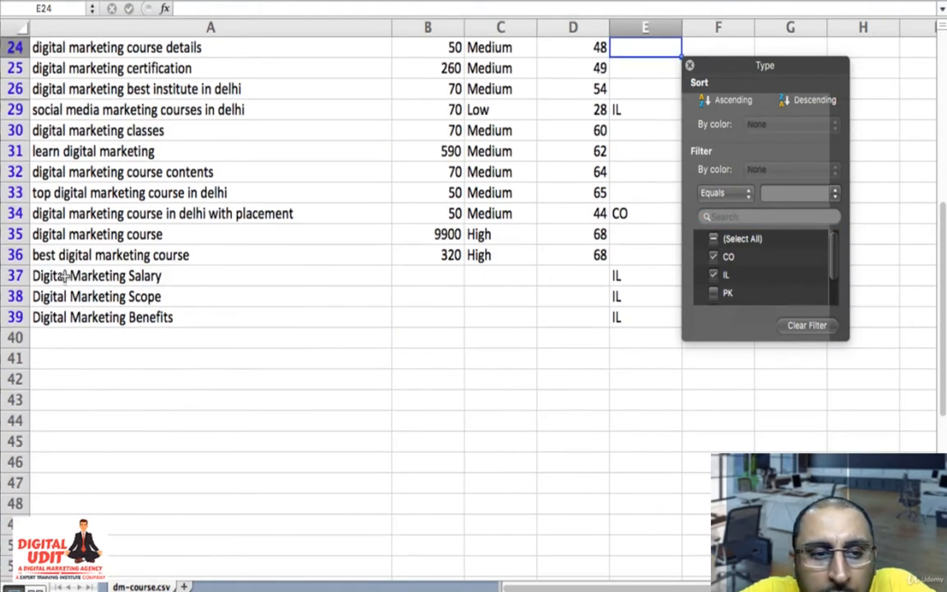
pyautogui.moveTo(65, 276); pyautogui.dragTo(69, 315)
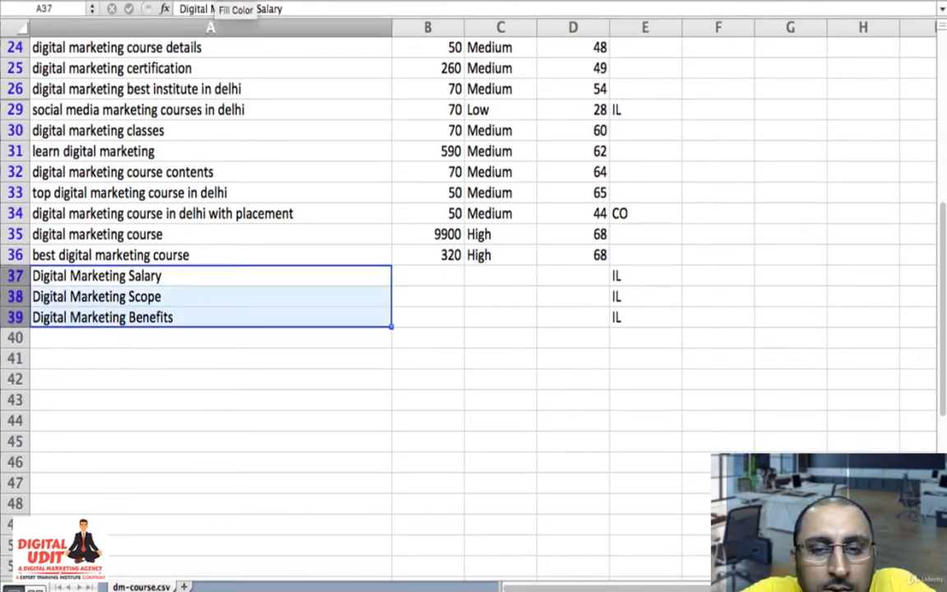
pyautogui.click(215, 1)
# - Change the Type column filter to show only PK, SK and blank entries, hiding the CO and IL keywords
pyautogui.scroll(10, 492, 67)
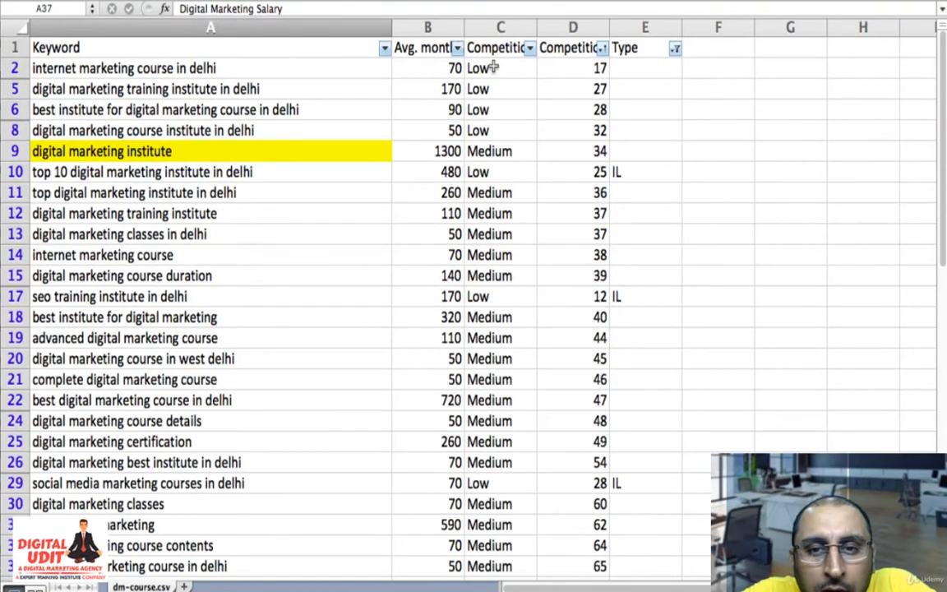
pyautogui.click(674, 48)
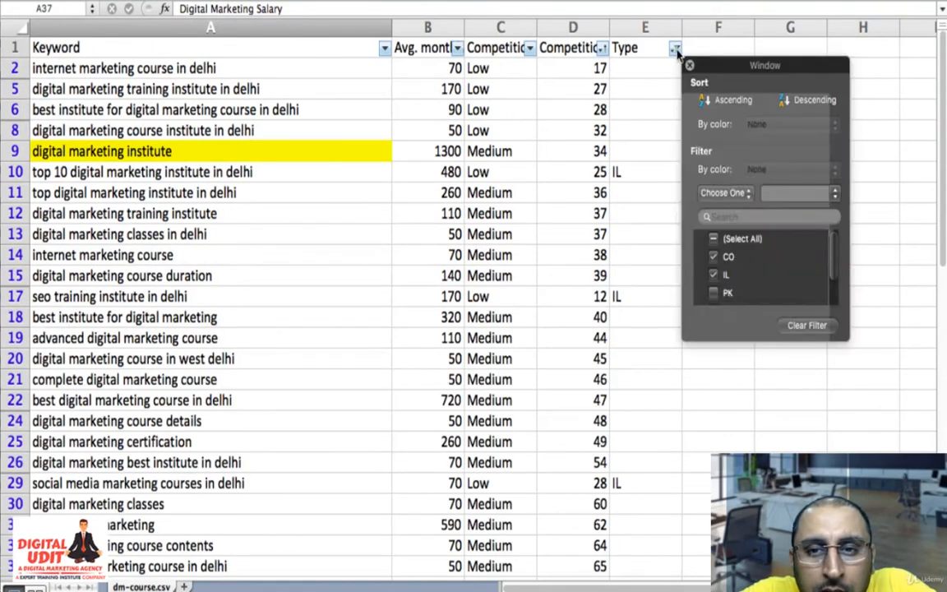
pyautogui.click(713, 275)
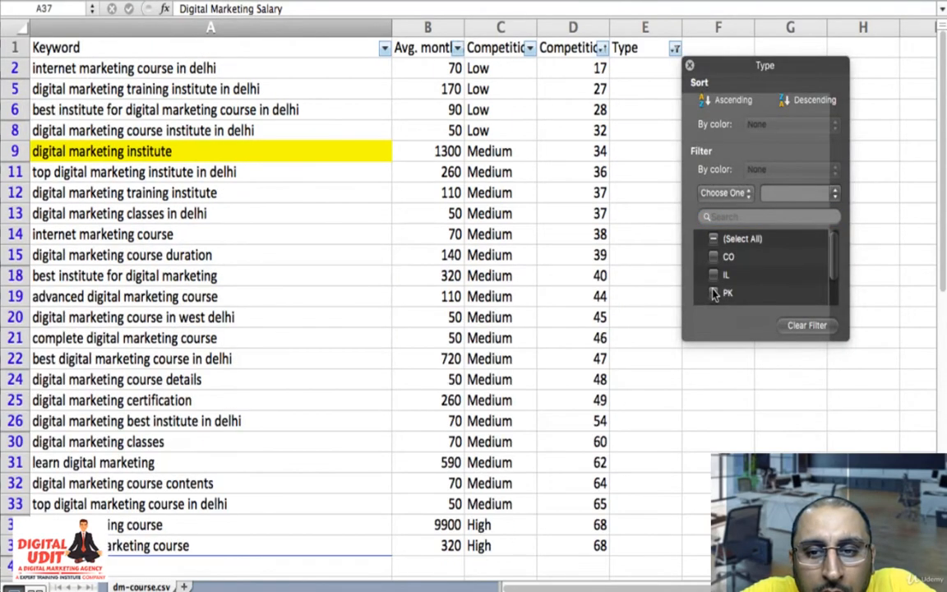
pyautogui.click(713, 294)
pyautogui.scroll(-2, 713, 298)
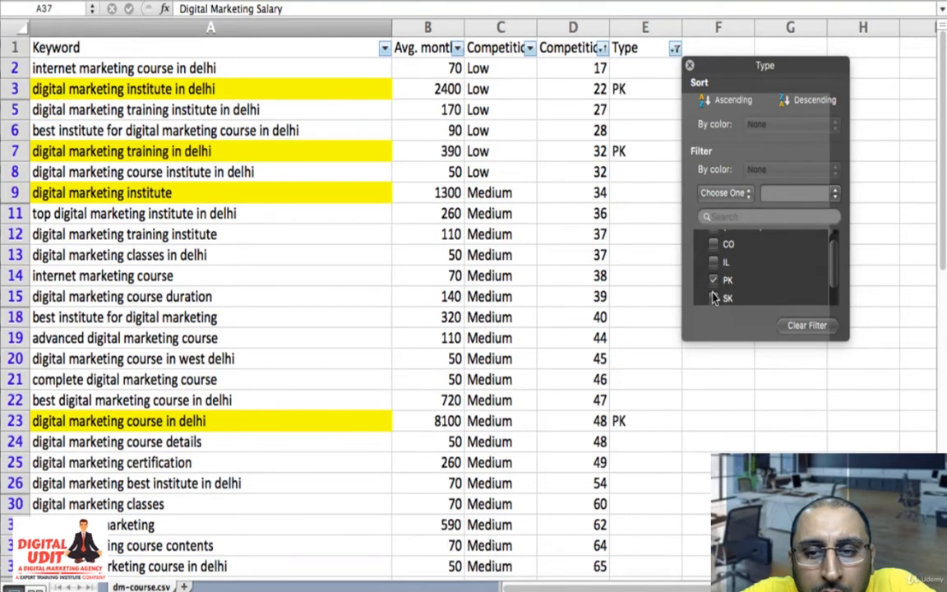
pyautogui.click(713, 298)
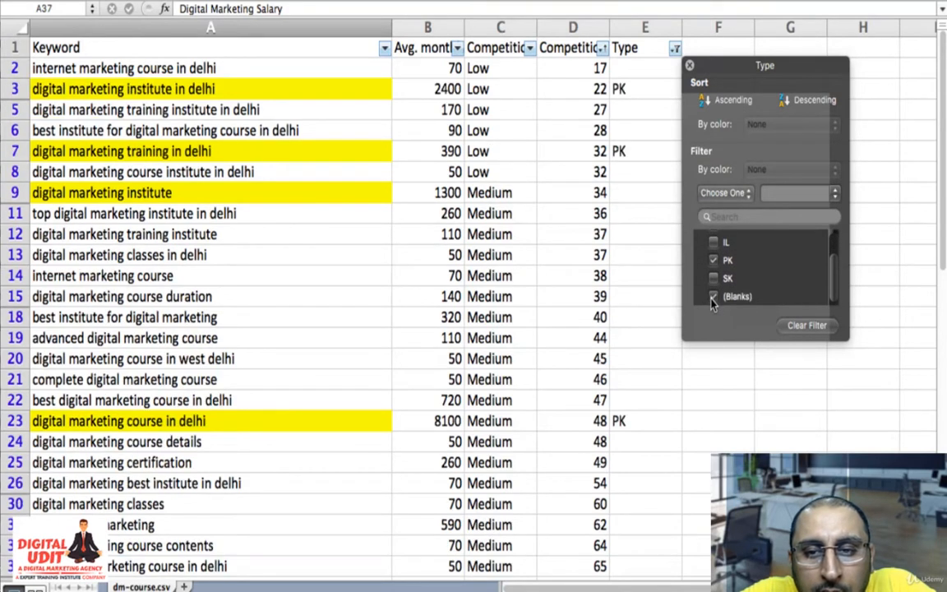
pyautogui.click(713, 260)
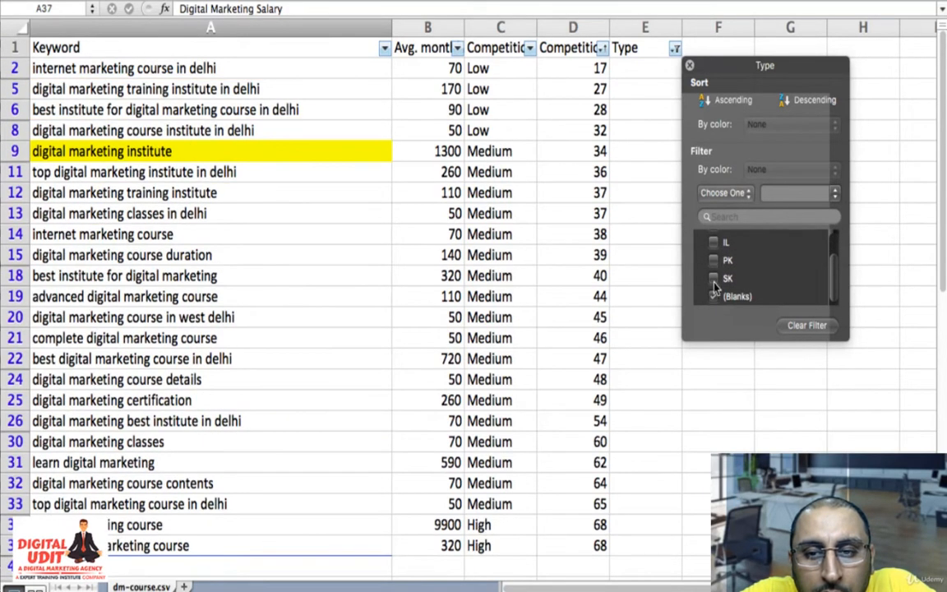
pyautogui.click(714, 278)
pyautogui.click(713, 259)
pyautogui.scroll(1, 714, 267)
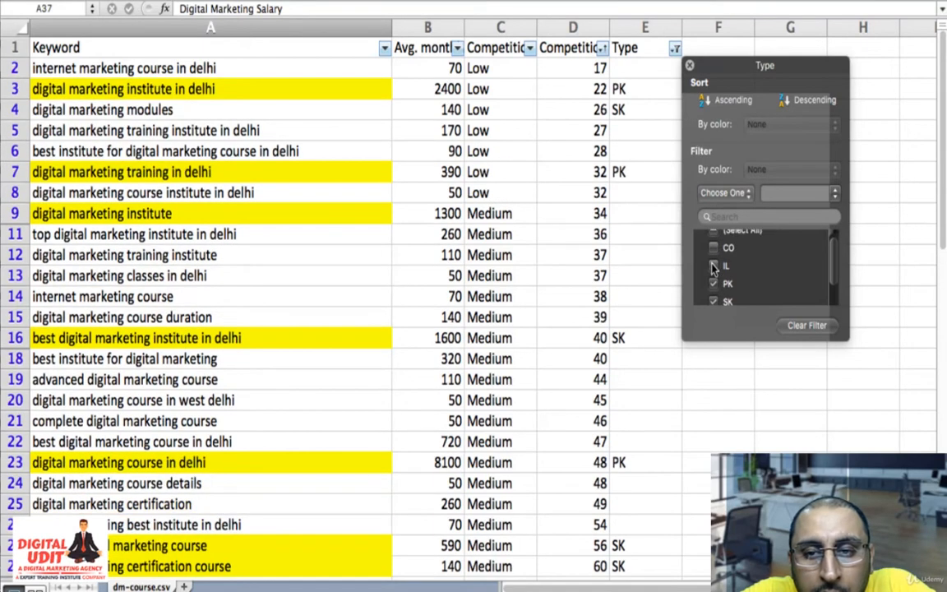
pyautogui.scroll(-2, 723, 279)
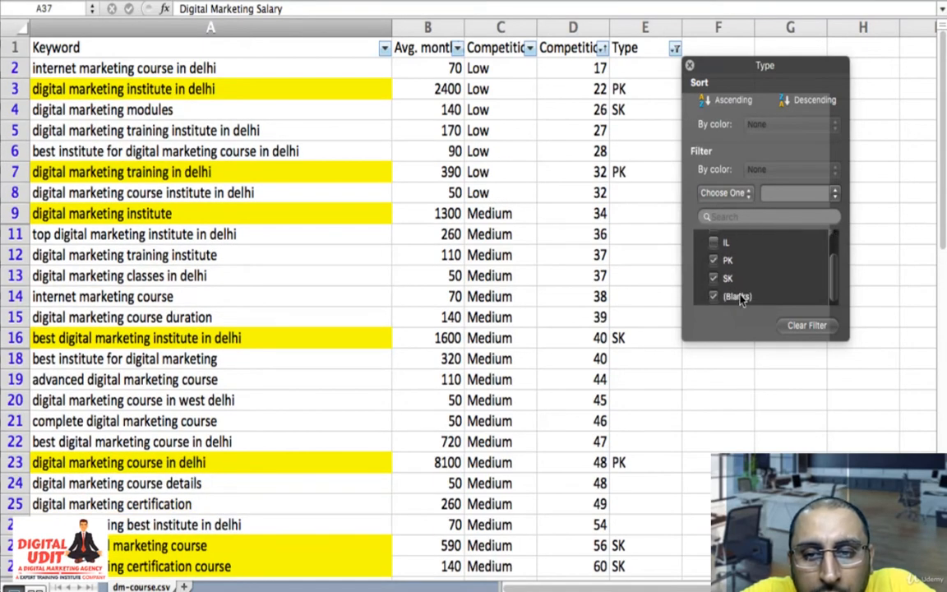
pyautogui.click(616, 462)
# - Highlight the high-competition keyword "digital marketing course" in A35 with yellow fill
pyautogui.scroll(-5, 615, 462)
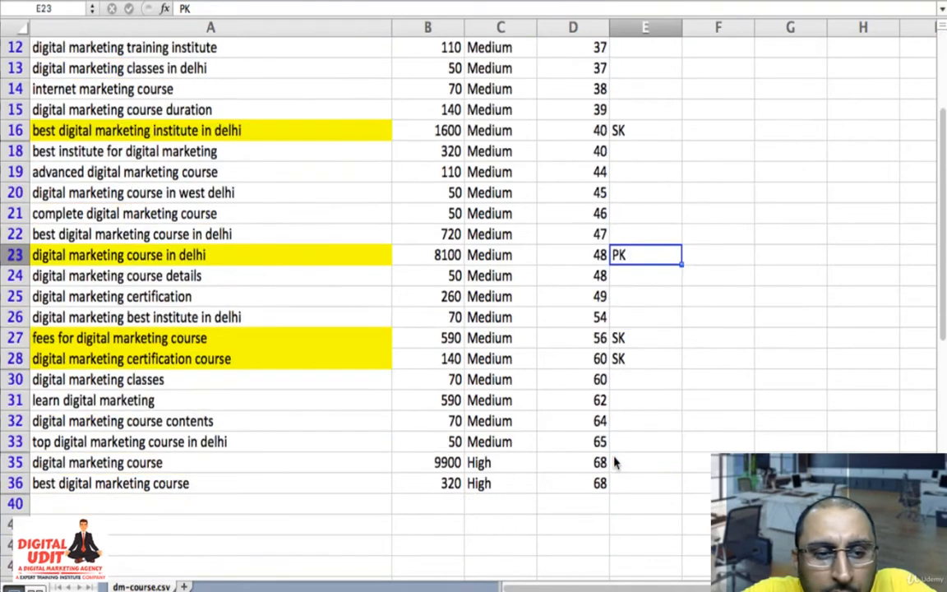
pyautogui.scroll(-2, 614, 463)
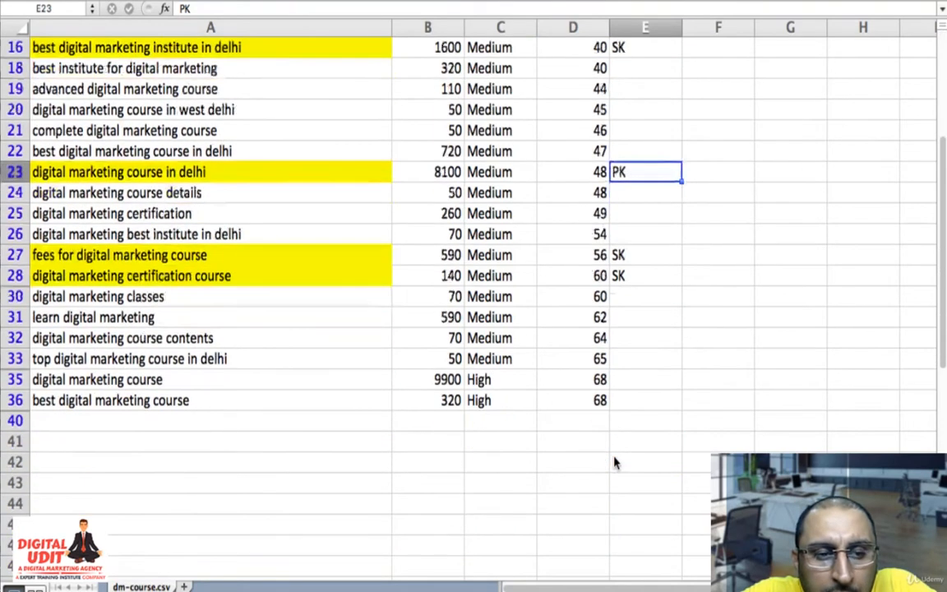
pyautogui.click(141, 383)
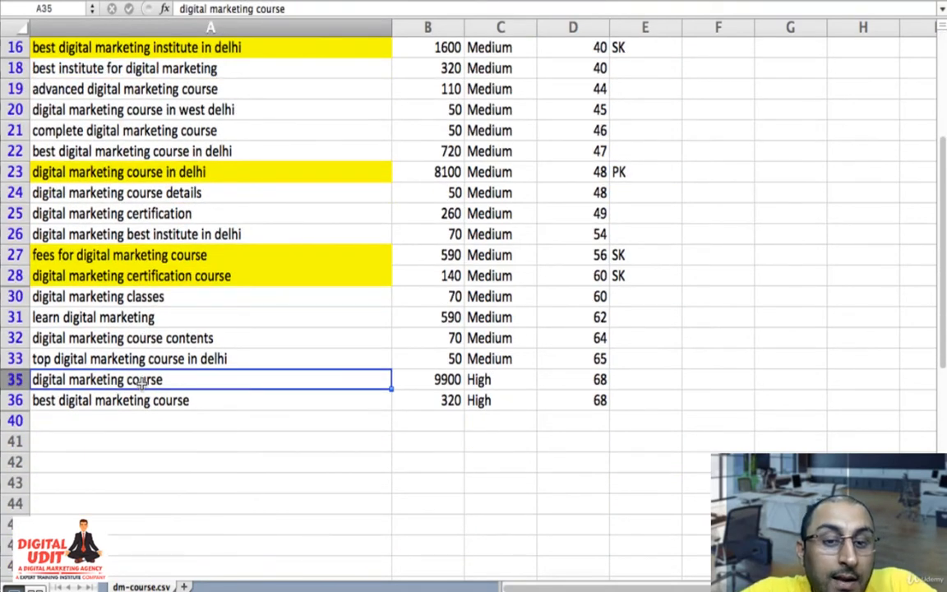
pyautogui.scroll(5, 141, 383)
pyautogui.scroll(-2, 141, 383)
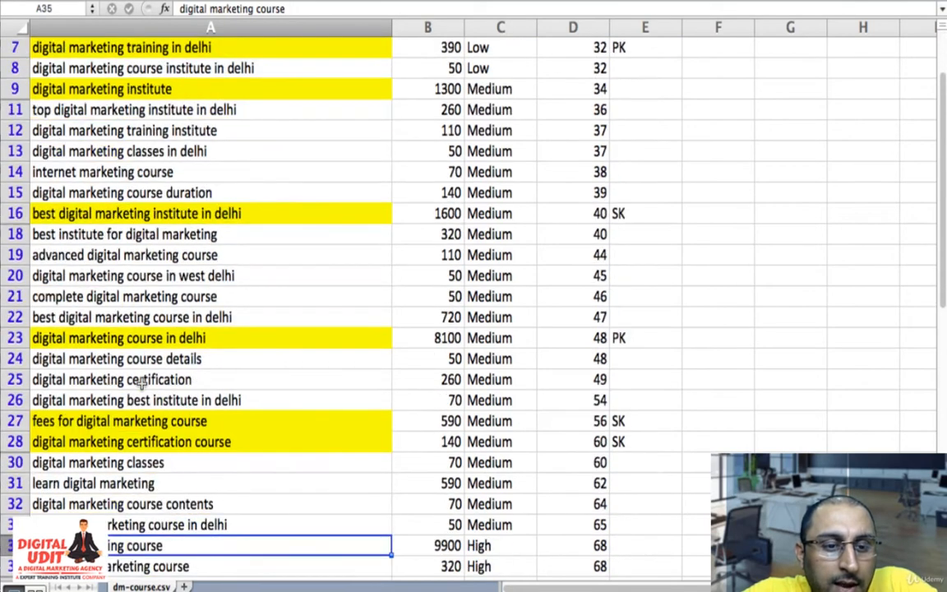
pyautogui.click(122, 337)
pyautogui.scroll(-3, 123, 338)
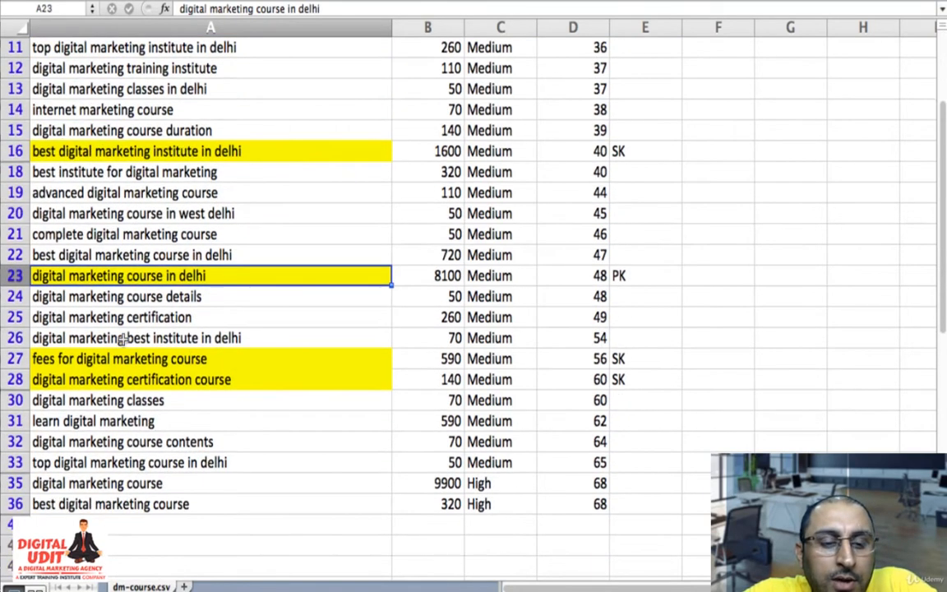
pyautogui.click(153, 359)
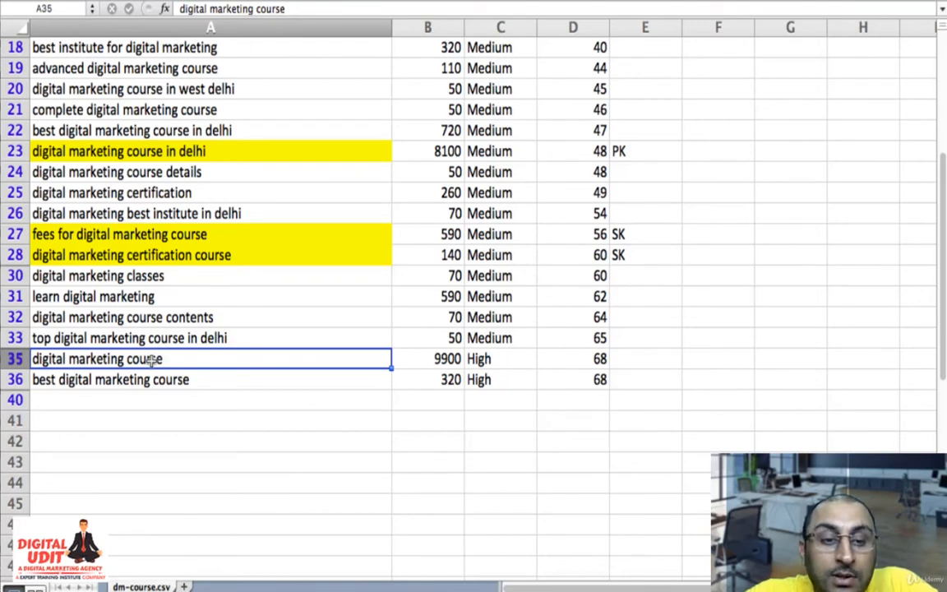
pyautogui.click(220, 1)
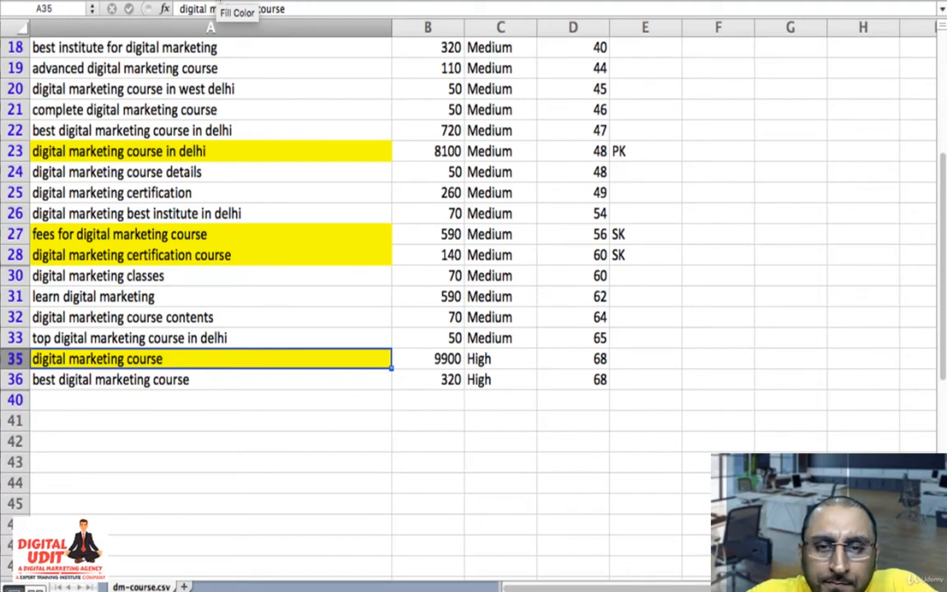
pyautogui.click(286, 316)
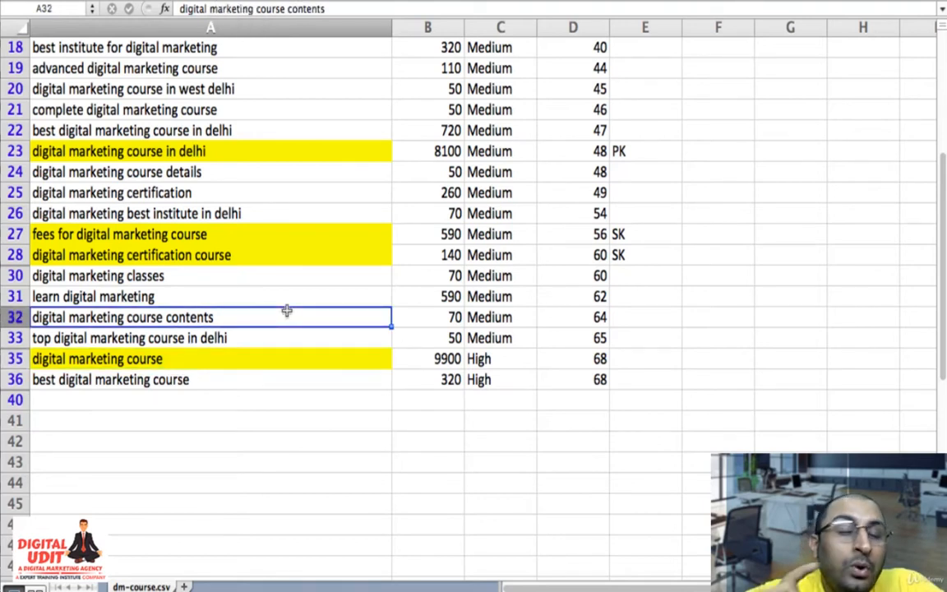
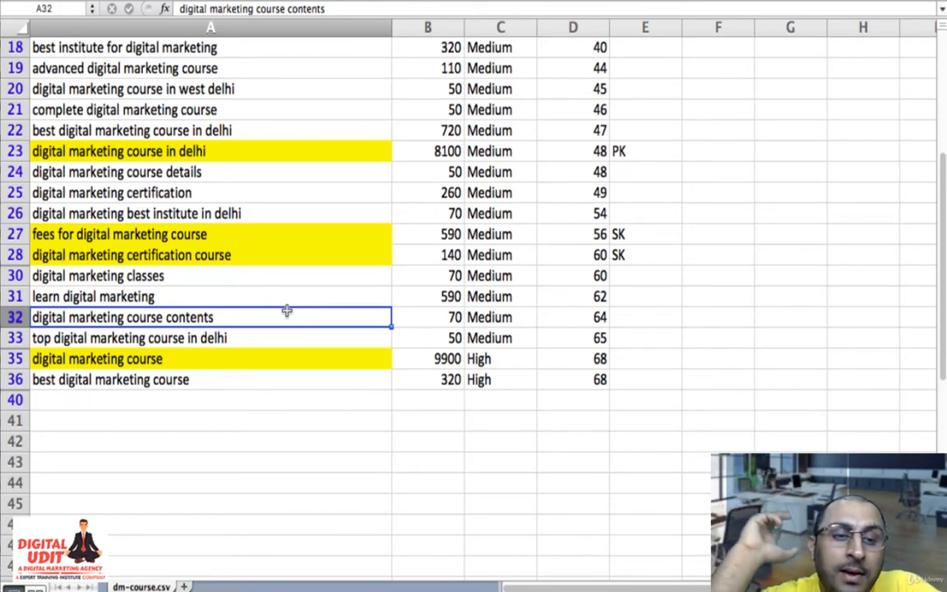
# - Highlight "digital marketing certification" in A25 and "digital marketing course details" in A24 with yellow fill
pyautogui.click(263, 298)
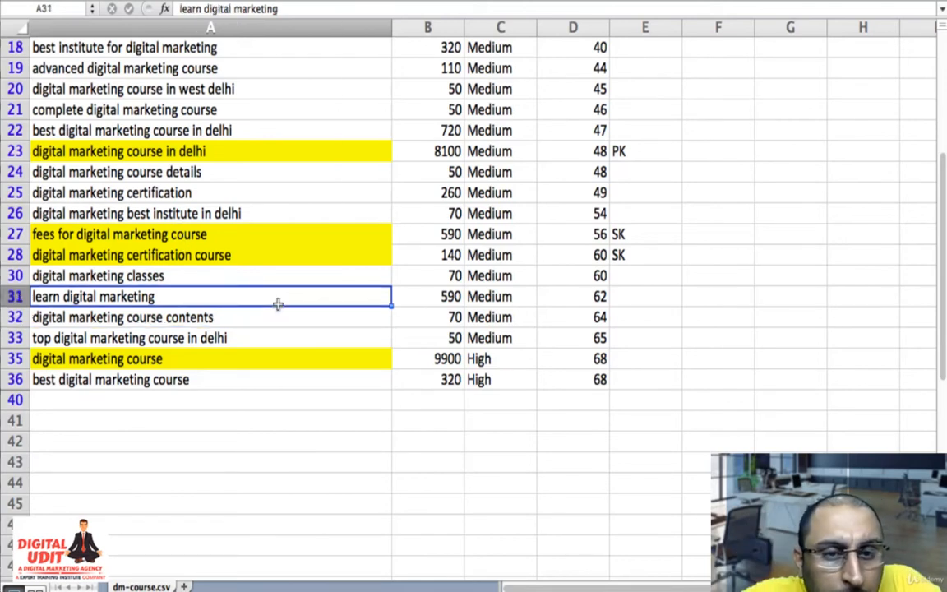
pyautogui.click(212, 192)
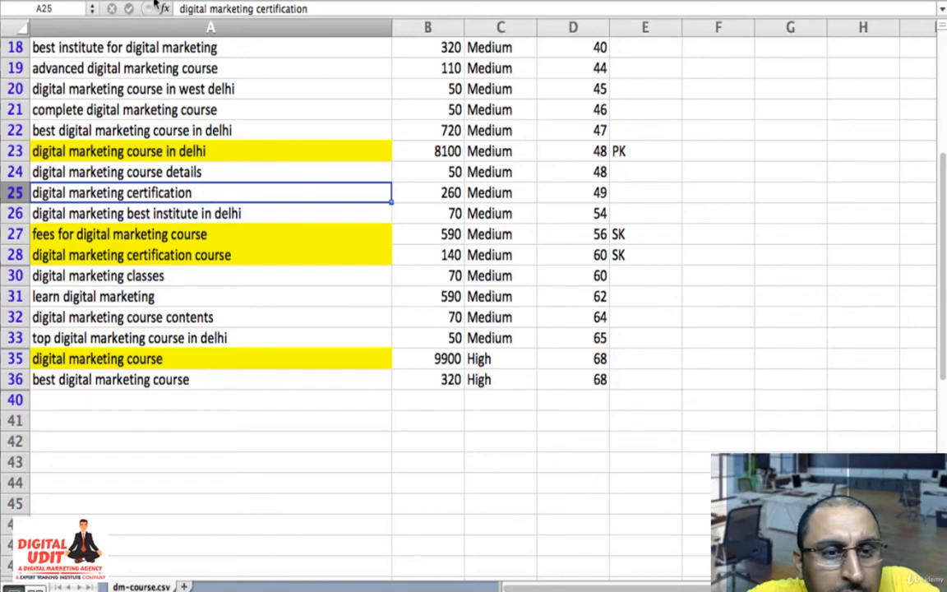
pyautogui.click(215, 1)
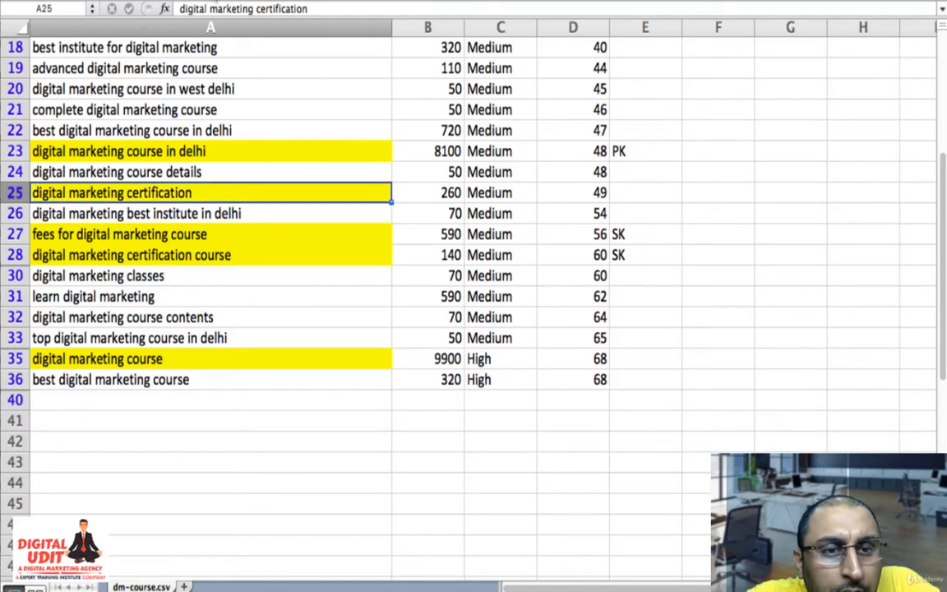
pyautogui.press('Up')
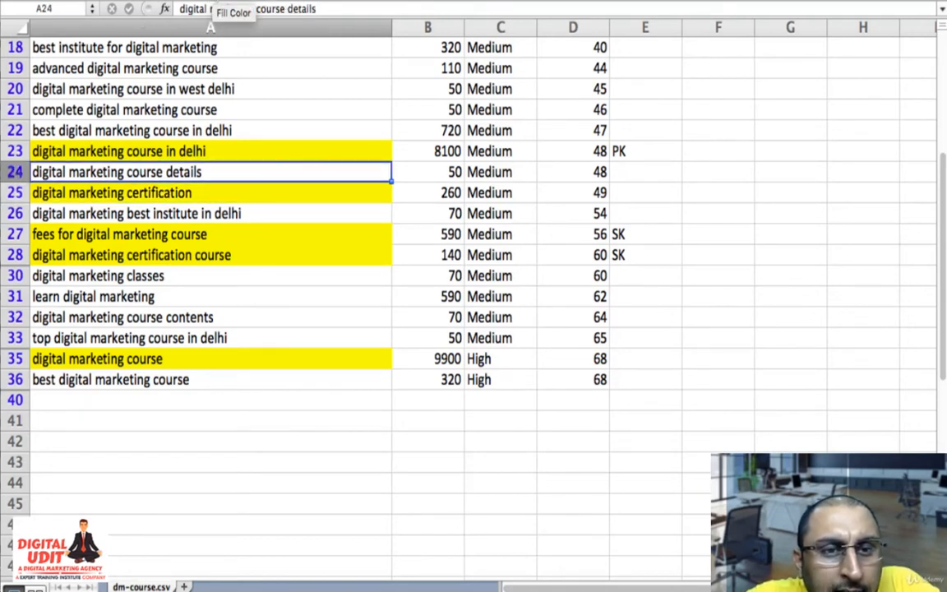
pyautogui.click(215, 1)
# - Highlight "digital marketing course duration" in A15 with yellow fill
pyautogui.press('Up')
pyautogui.press('Up')
pyautogui.press('Up')
pyautogui.press('Up')
pyautogui.press('Up')
pyautogui.press('Up')
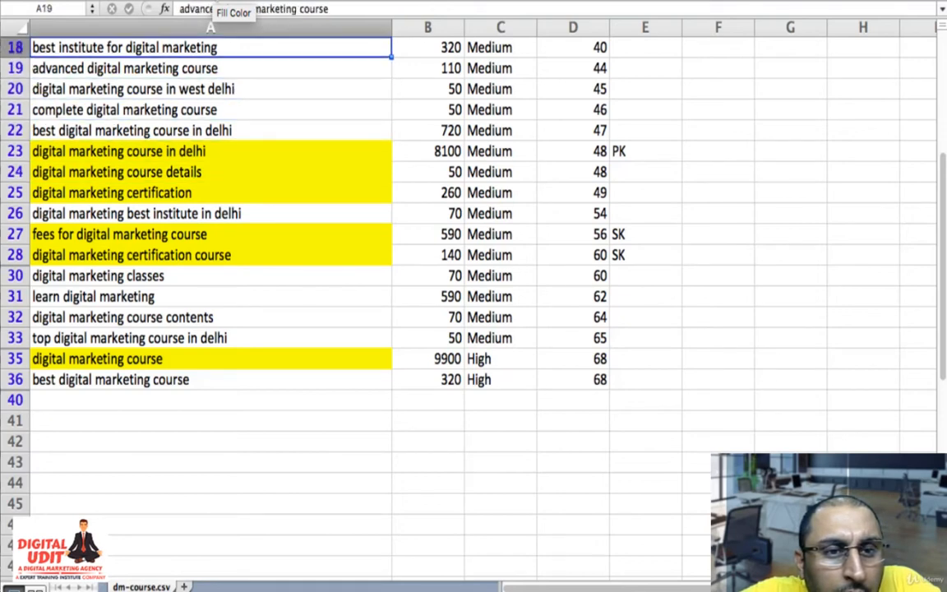
pyautogui.press('Up')
pyautogui.press('Up')
pyautogui.press('Up')
pyautogui.press('Up')
pyautogui.press('Up')
pyautogui.press('Down')
pyautogui.press('Down')
pyautogui.press('Down')
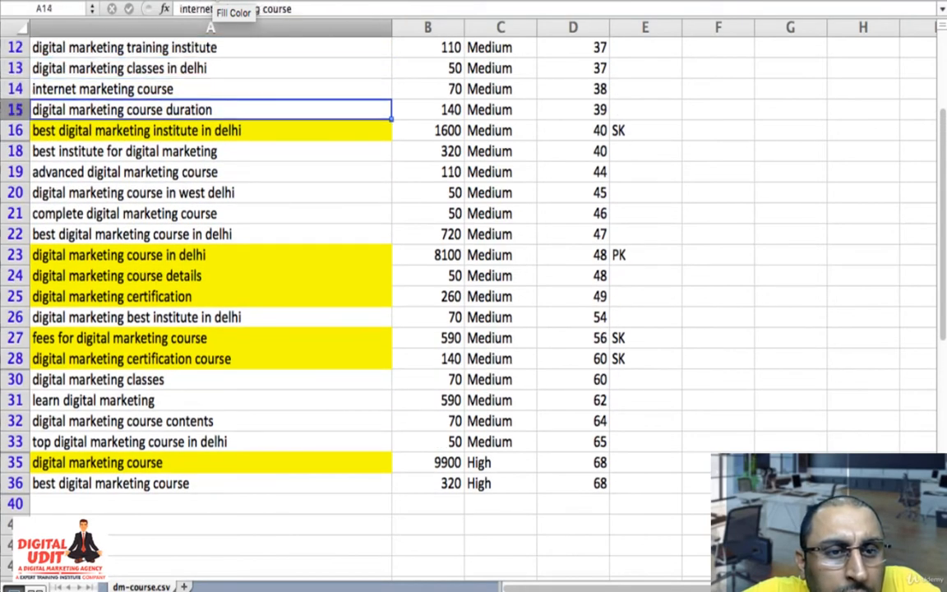
pyautogui.click(215, 1)
# - Check the remaining keywords up to the header row, and highlight "digital marketing course contents" in A32 with yellow fill
pyautogui.press('Up')
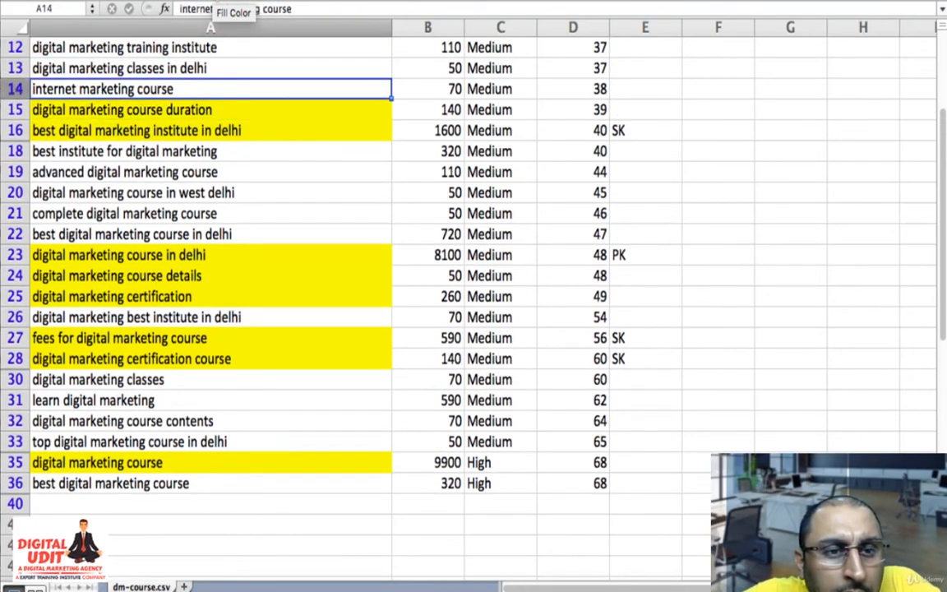
pyautogui.press('Up')
pyautogui.press('Up')
pyautogui.press('Up')
pyautogui.press('Up')
pyautogui.press('Up')
pyautogui.press('Up')
pyautogui.press('Up')
pyautogui.press('Up')
pyautogui.press('Up')
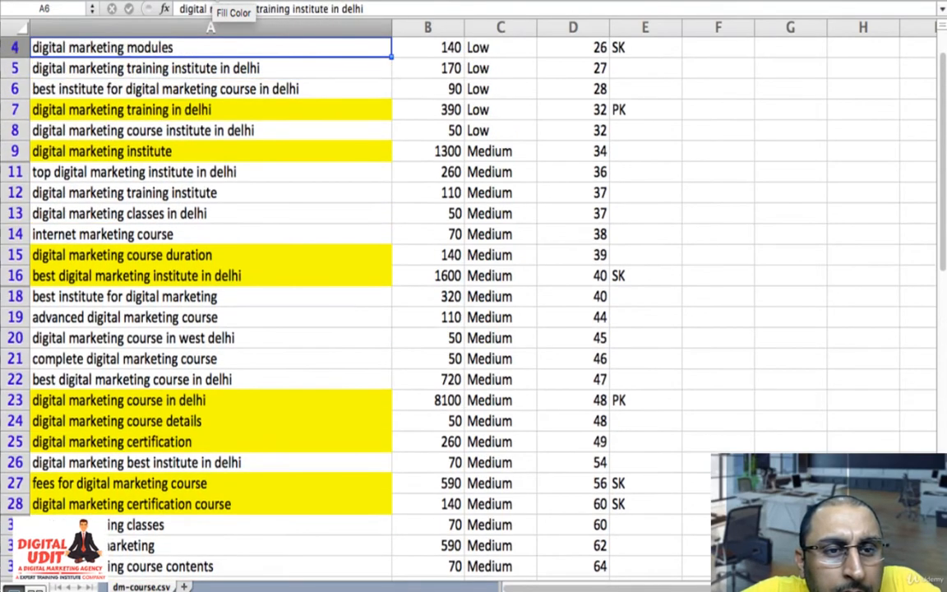
pyautogui.press('Up')
pyautogui.press('Up')
pyautogui.press('Up')
pyautogui.scroll(-3, 168, 329)
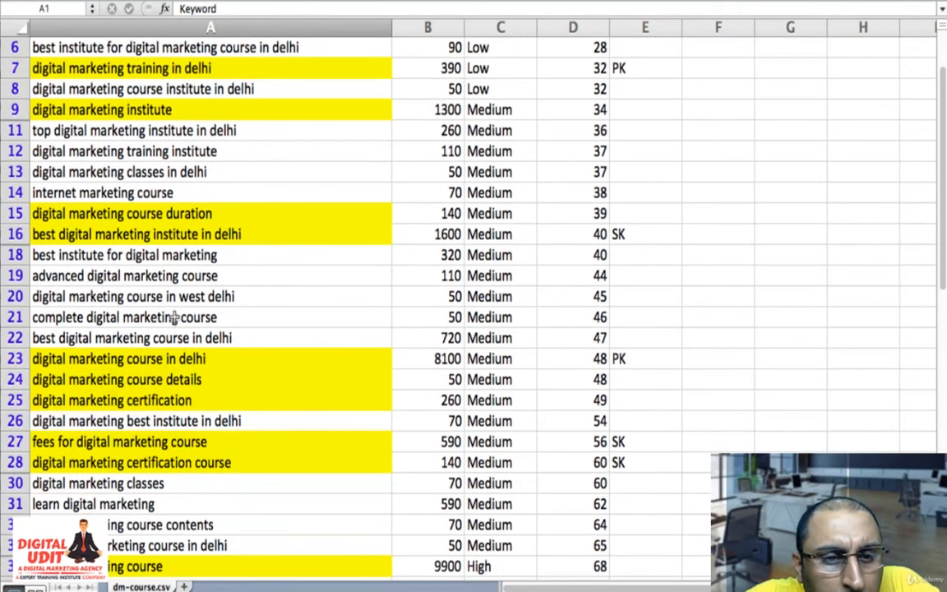
pyautogui.scroll(-5, 174, 318)
pyautogui.click(249, 358)
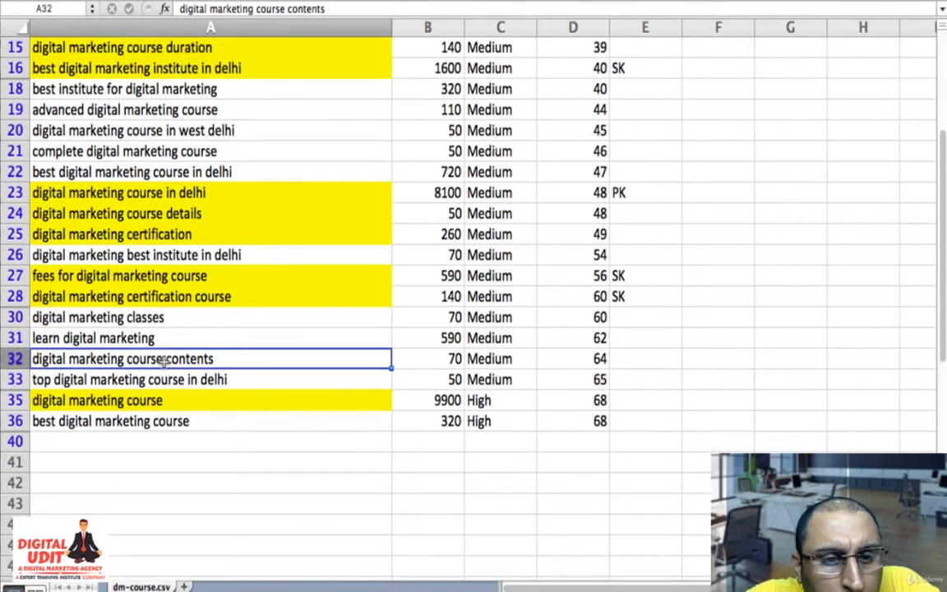
pyautogui.click(217, 1)
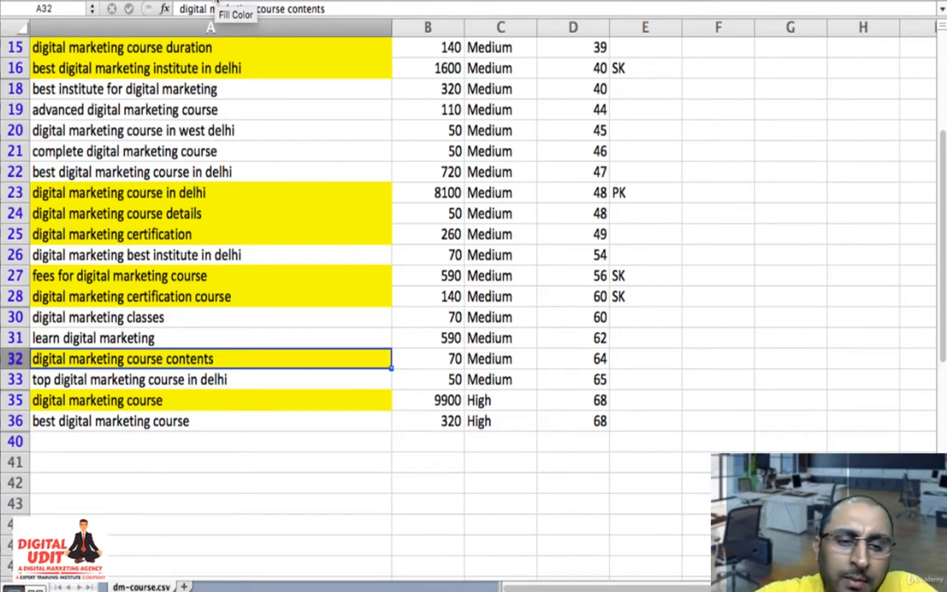
# - Examine the last keywords of the filtered list, especially "best digital marketing course" in row 36
pyautogui.click(128, 452)
pyautogui.press('Up')
pyautogui.press('Up')
pyautogui.press('Up')
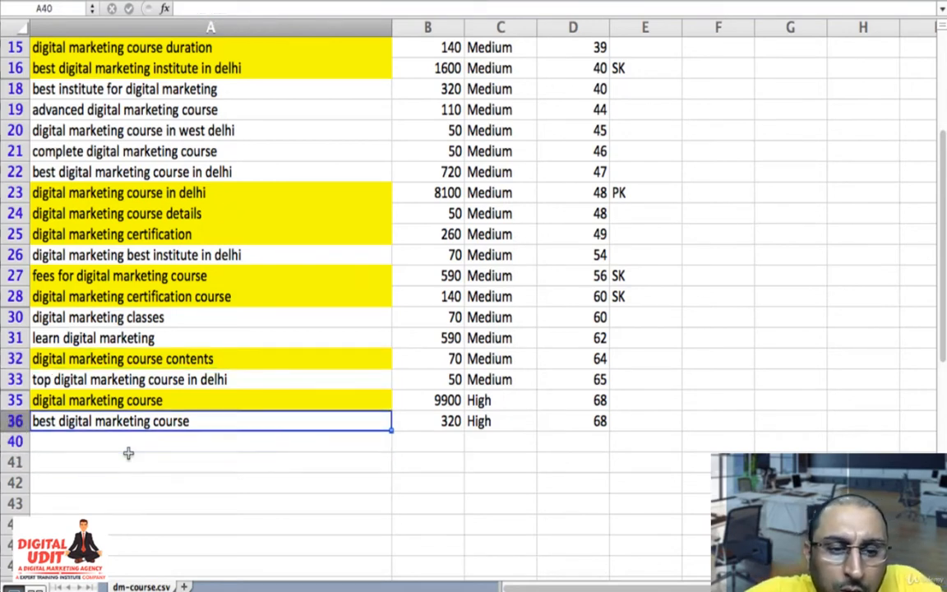
pyautogui.press('Down')
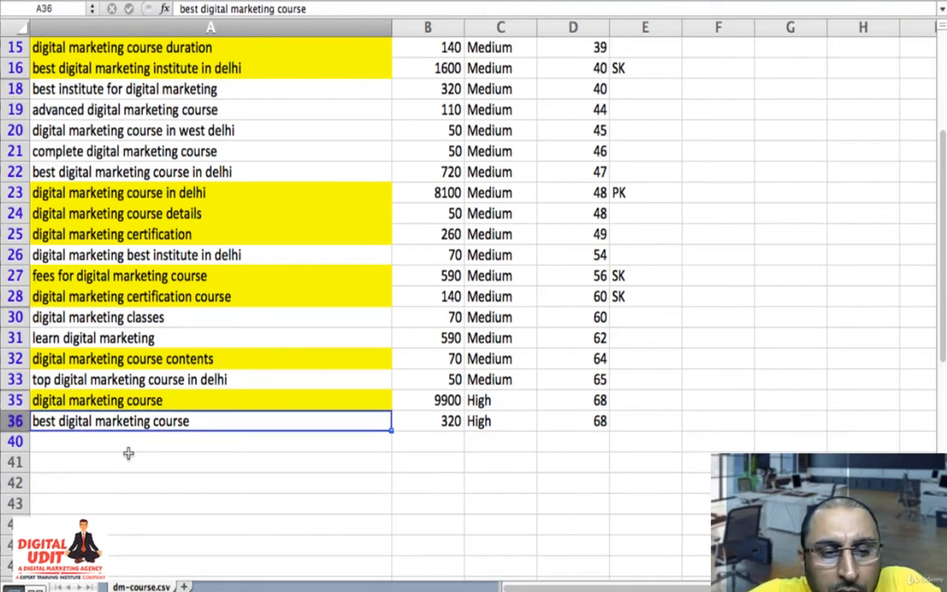
pyautogui.press('Right')
pyautogui.press('Left')
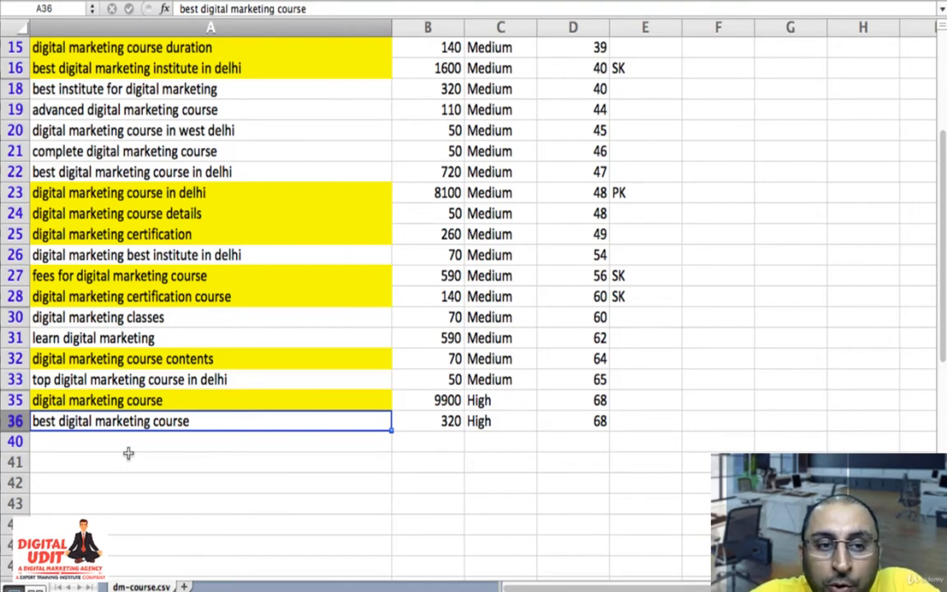
pyautogui.scroll(5, 128, 453)
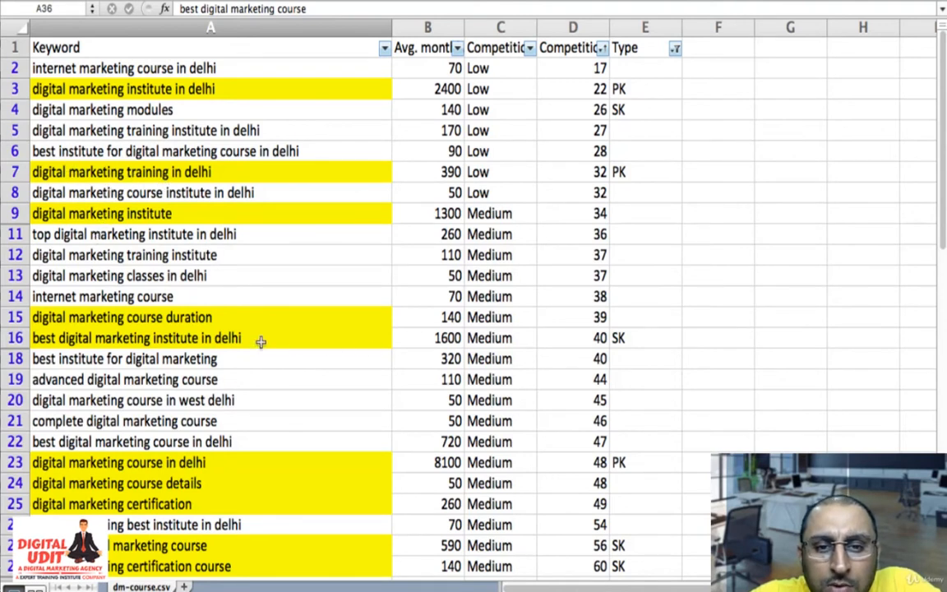
# - Compare the highlighted institute keywords in rows 9 and 16 with the other highlighted keywords in the list
pyautogui.click(100, 340)
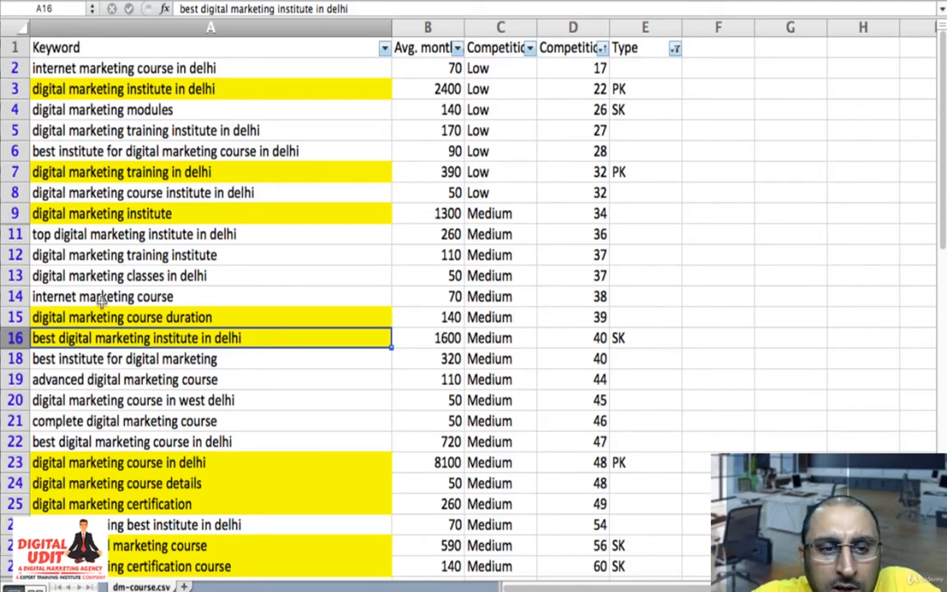
pyautogui.scroll(-4, 130, 355)
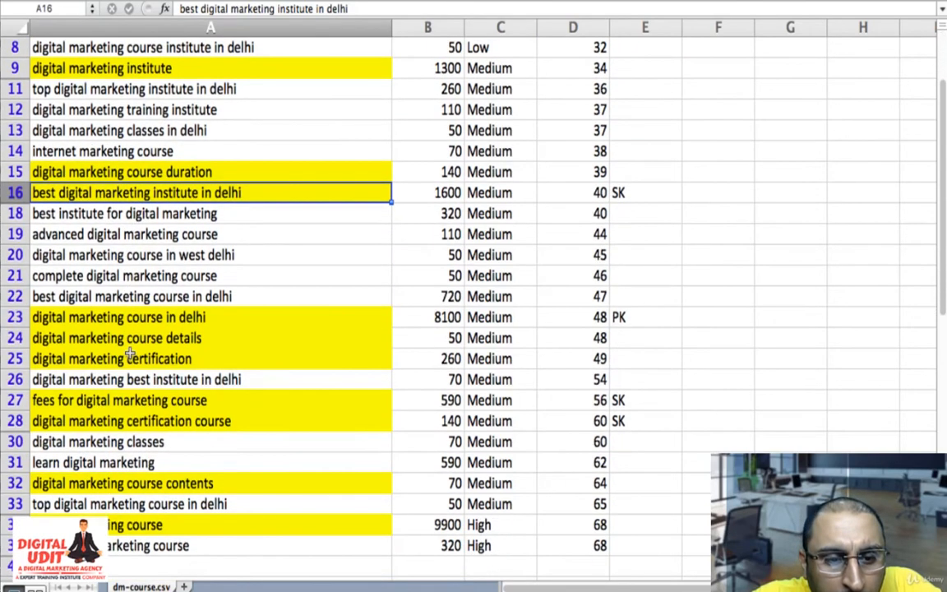
pyautogui.scroll(3, 130, 353)
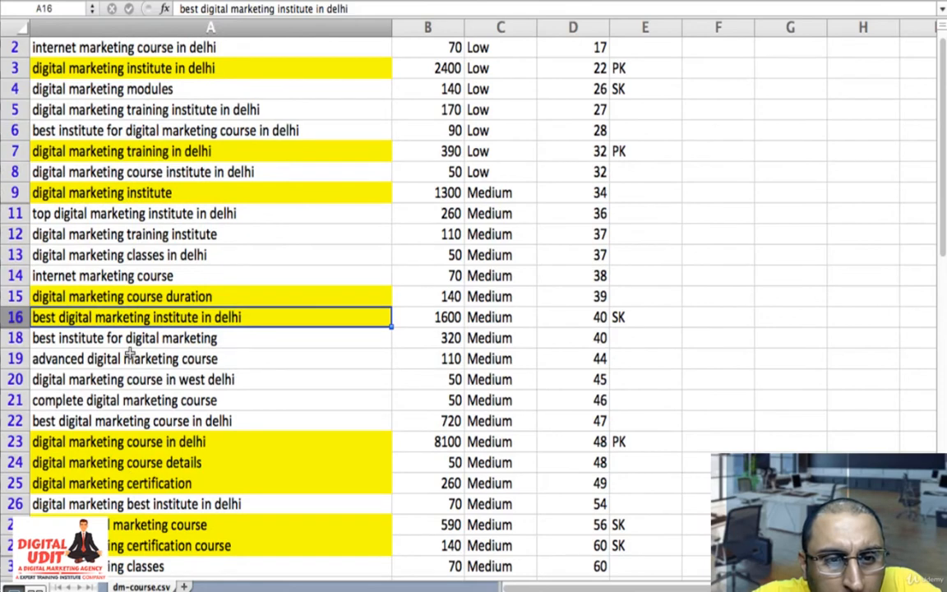
pyautogui.scroll(1, 130, 353)
pyautogui.click(296, 217)
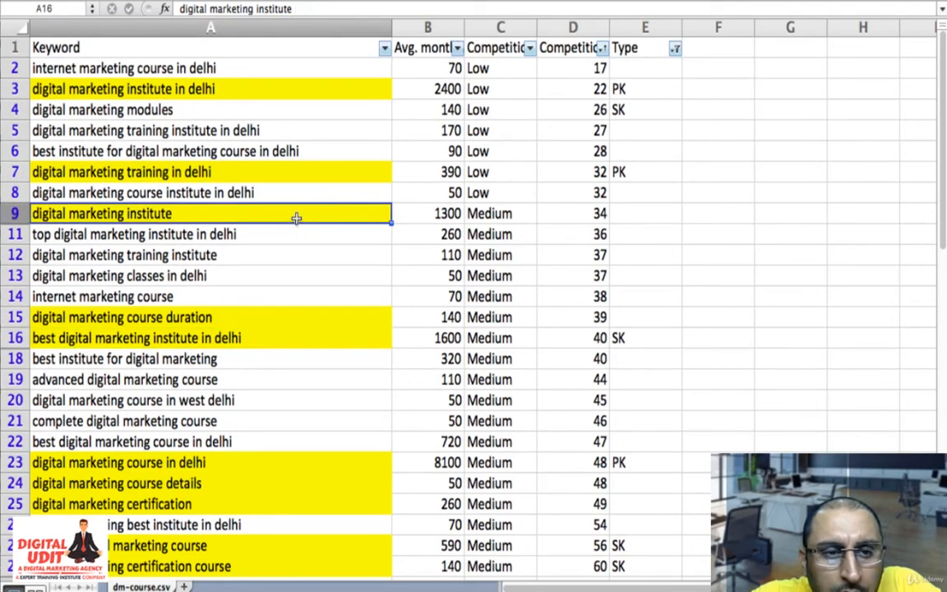
pyautogui.press('Right')
pyautogui.press('Left')
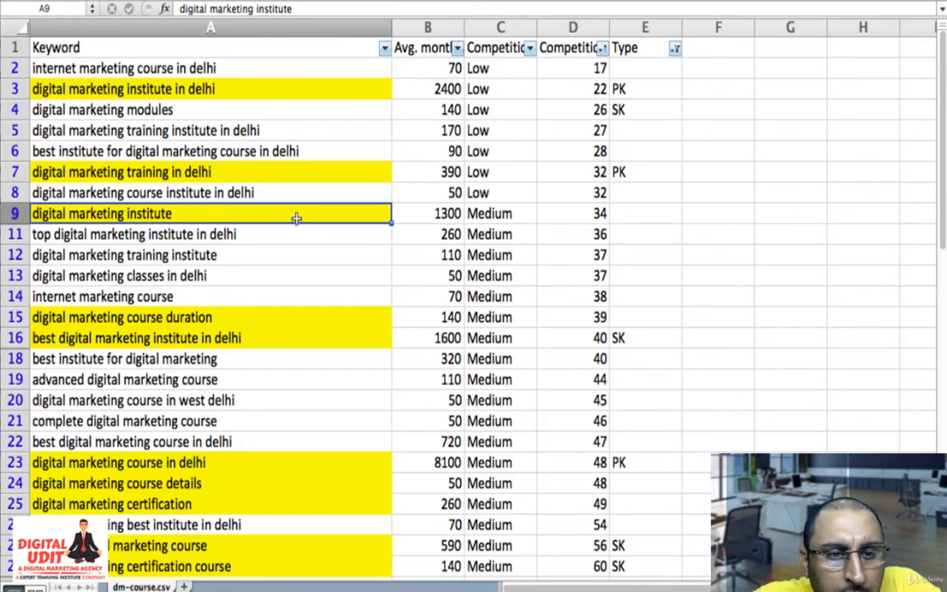
pyautogui.scroll(-4, 295, 217)
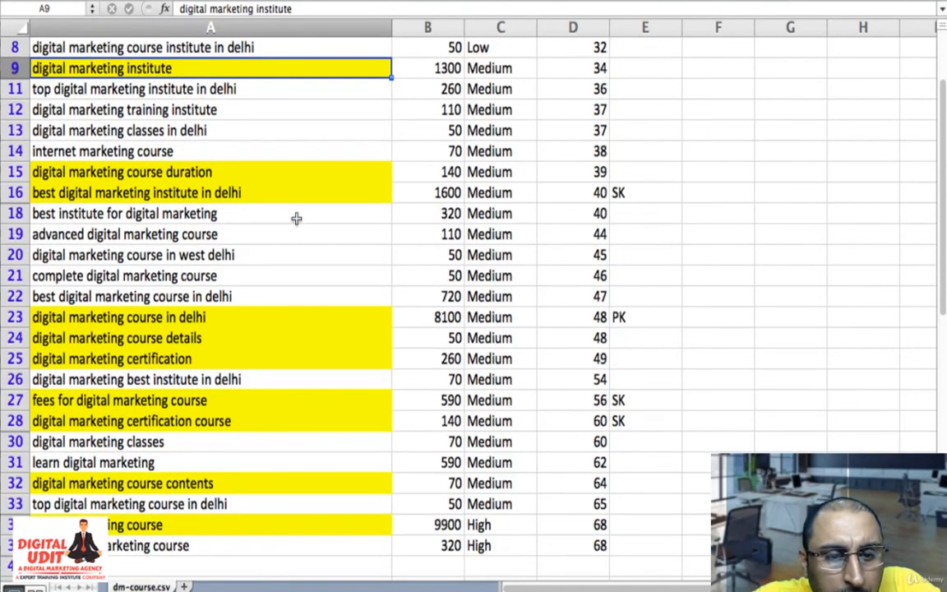
pyautogui.scroll(4, 296, 218)
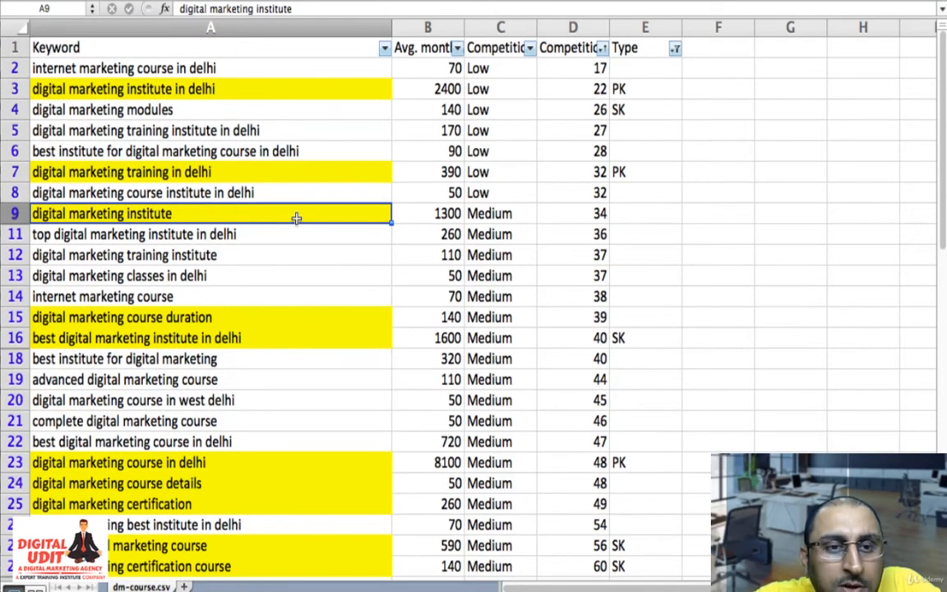
# - Go through the unhighlighted keywords below "digital marketing institute" and review the rest of the list for untyped ones
pyautogui.press('Down')
pyautogui.press('Down')
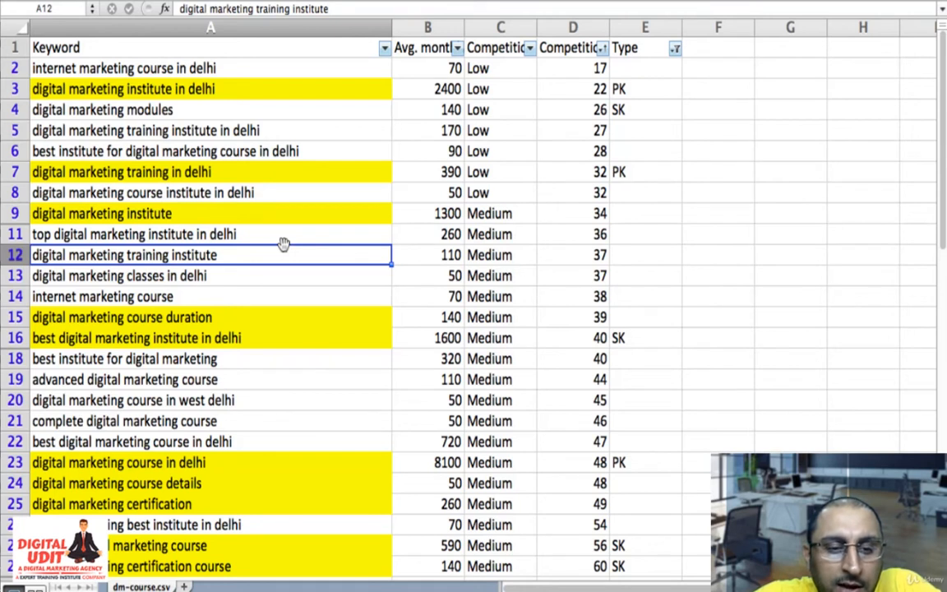
pyautogui.press('Down')
pyautogui.press('Down')
pyautogui.press('Down')
pyautogui.press('Down')
pyautogui.press('Down')
pyautogui.press('Down')
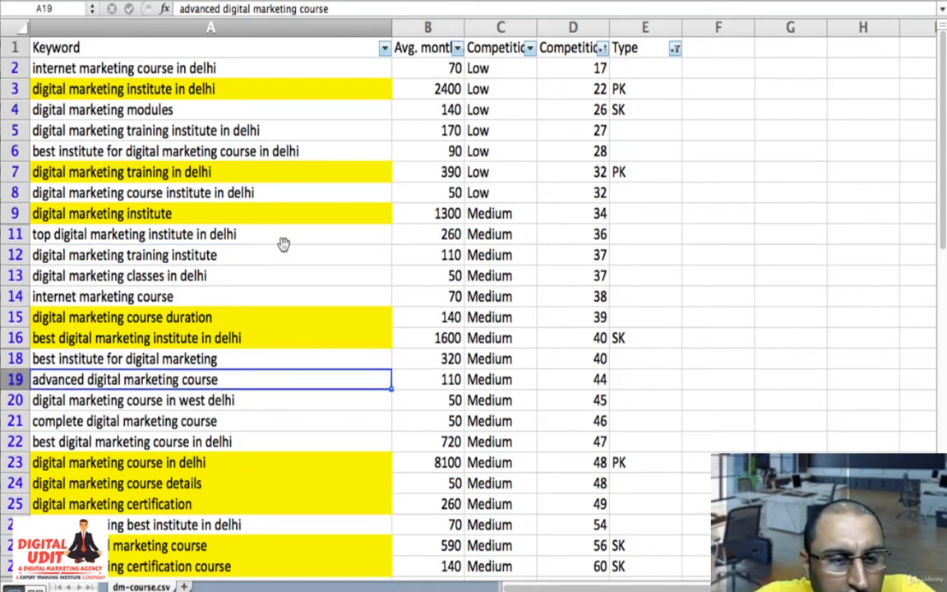
pyautogui.press('Down')
pyautogui.press('Down')
pyautogui.press('Down')
pyautogui.press('Up')
pyautogui.press('Up')
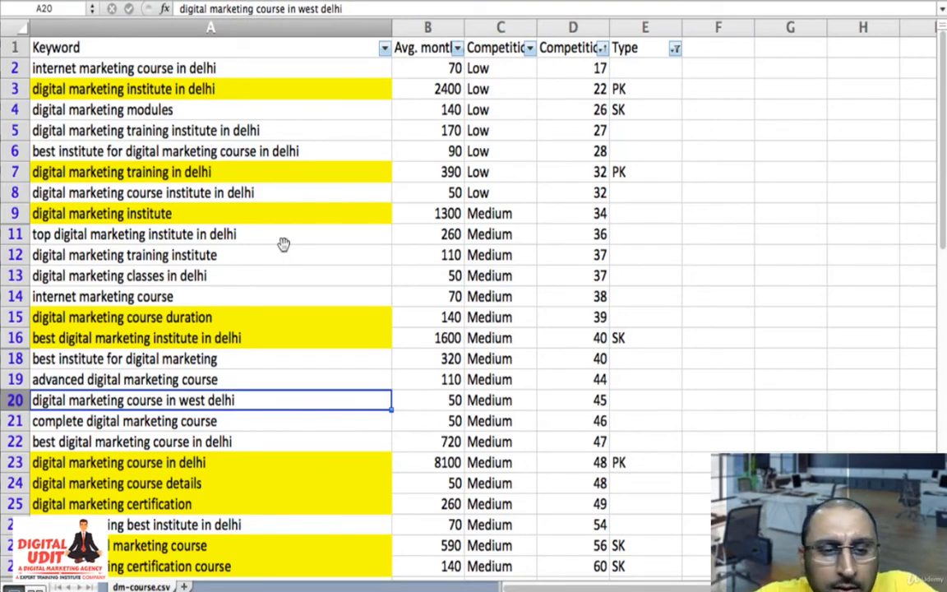
pyautogui.scroll(-3, 283, 243)
pyautogui.scroll(3, 283, 243)
pyautogui.scroll(-6, 283, 244)
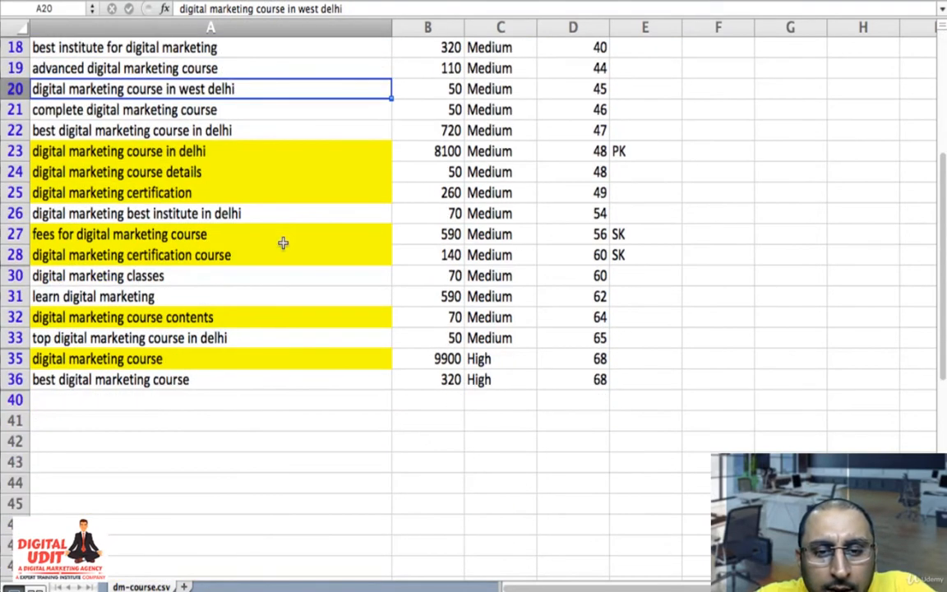
# - Enter SK as the type of "digital marketing course contents" in E32
pyautogui.scroll(3, 391, 395)
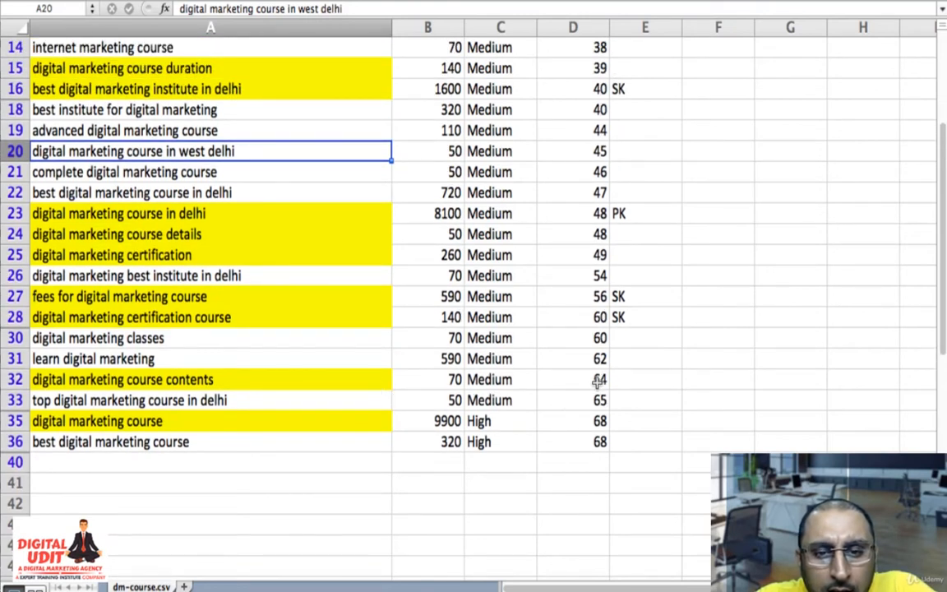
pyautogui.click(652, 382)
pyautogui.write('SK')
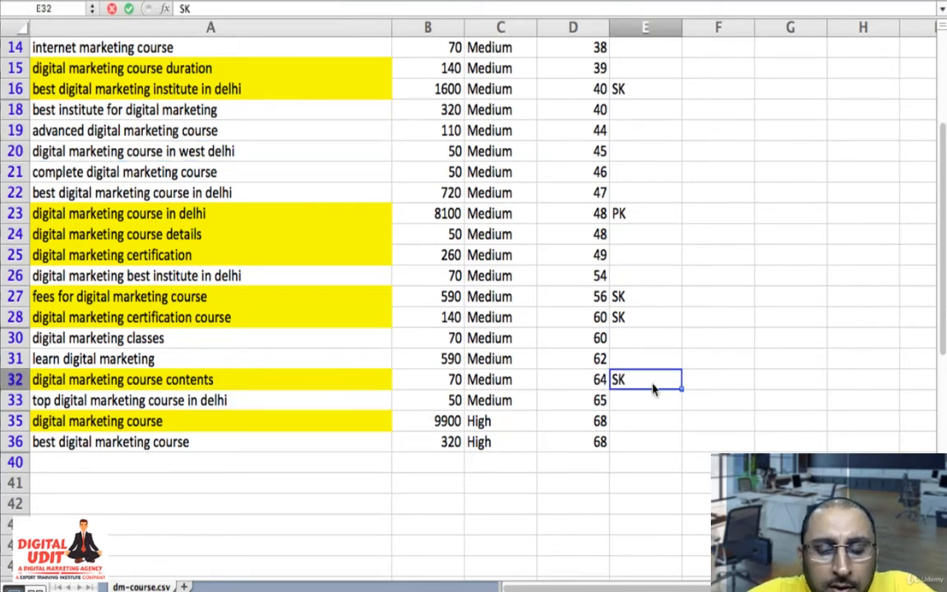
pyautogui.press('Left')
pyautogui.press('Left')
pyautogui.press('Left')
pyautogui.press('Left')
pyautogui.press('Down')
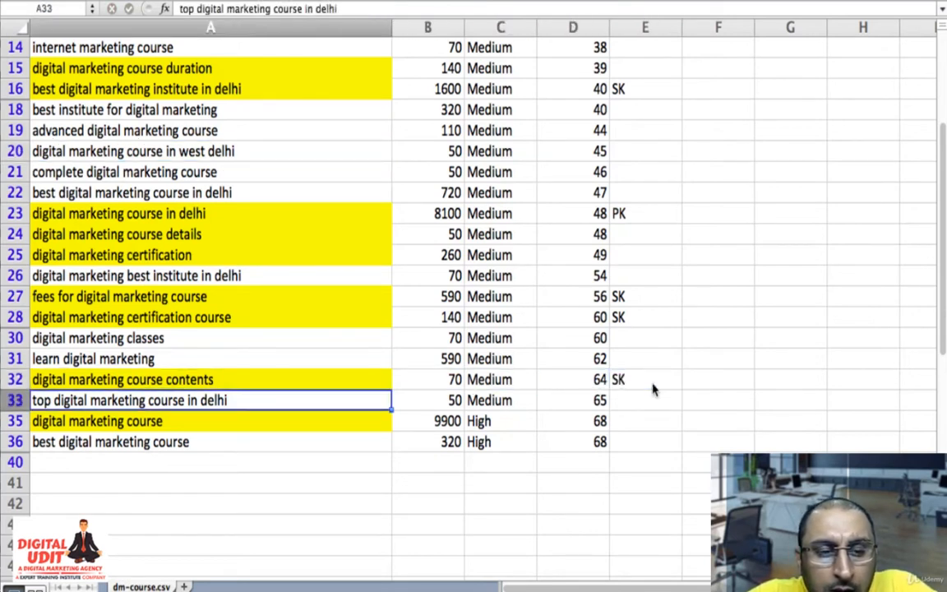
# - Enter SK as the type of "digital marketing course" in E35
pyautogui.press('Right')
pyautogui.press('Left')
pyautogui.press('Right')
pyautogui.press('Left')
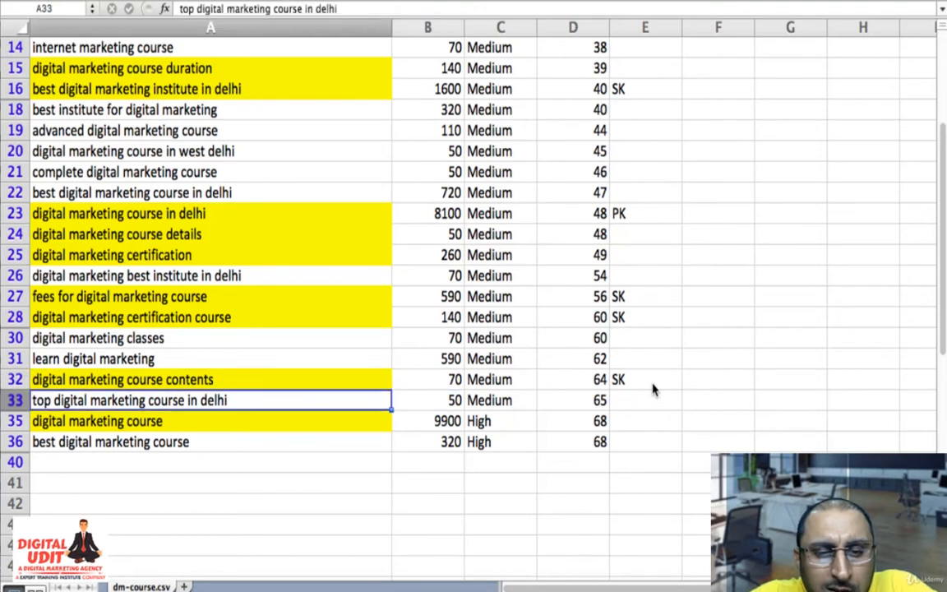
pyautogui.press('Down')
pyautogui.press('Right')
pyautogui.press('Right')
pyautogui.press('Right')
pyautogui.press('Right')
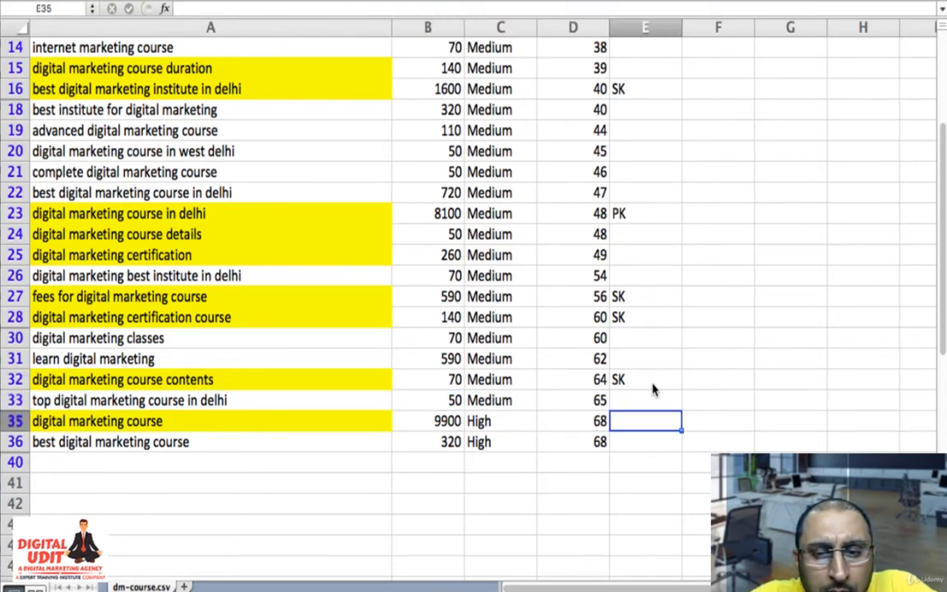
pyautogui.write('P')
pyautogui.press('BackSpace')
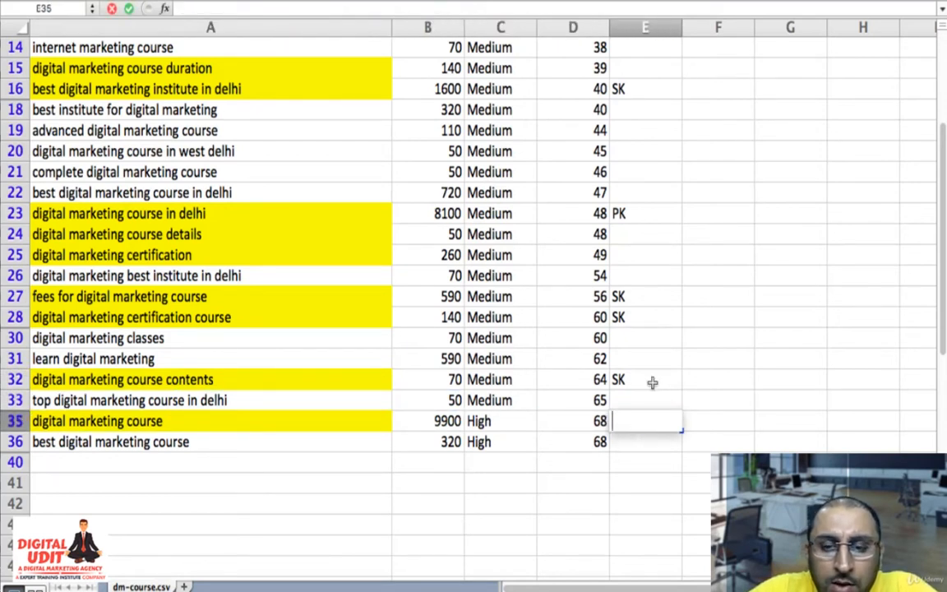
pyautogui.write('SK')
pyautogui.press('Return')
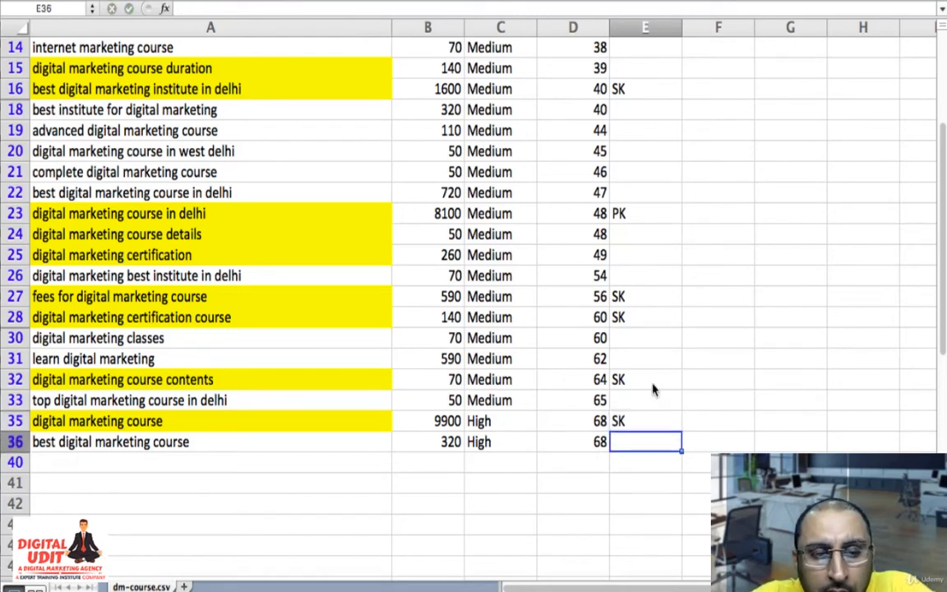
# - Review the search volume and competition level of "digital marketing course" in row 35
pyautogui.press('Up')
pyautogui.press('Left')
pyautogui.press('Left')
pyautogui.press('Left')
pyautogui.press('Left')
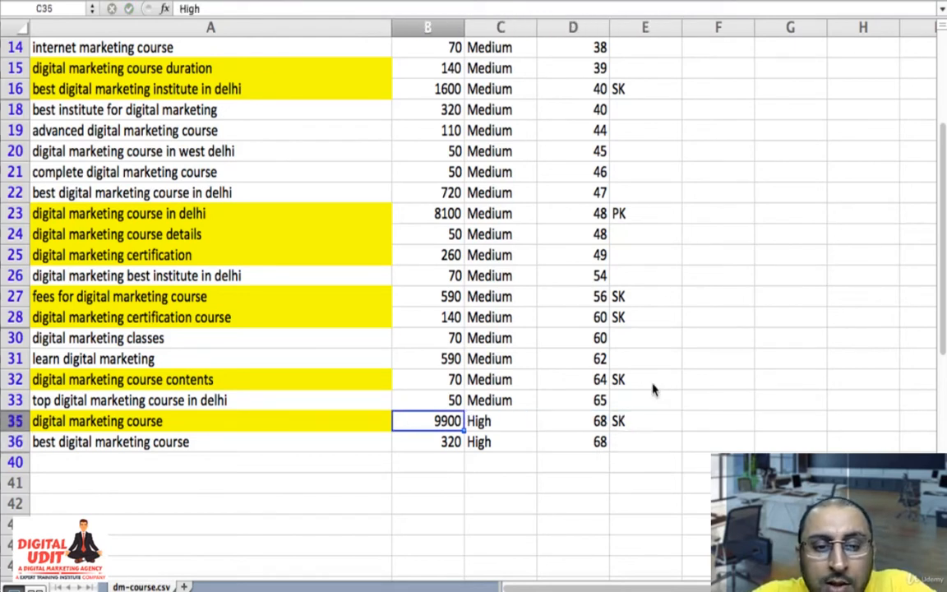
pyautogui.press('Right')
pyautogui.press('Right')
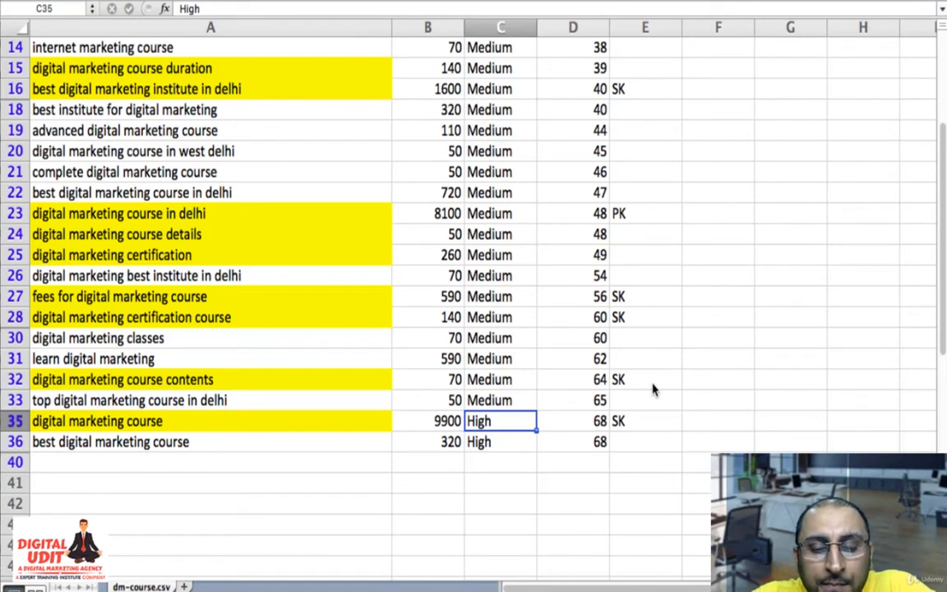
# - Enter SK as the type of "digital marketing course details" in E24 and "digital marketing certification" in E25
pyautogui.press('Right')
pyautogui.press('Right')
pyautogui.press('Up')
pyautogui.press('Up')
pyautogui.press('Up')
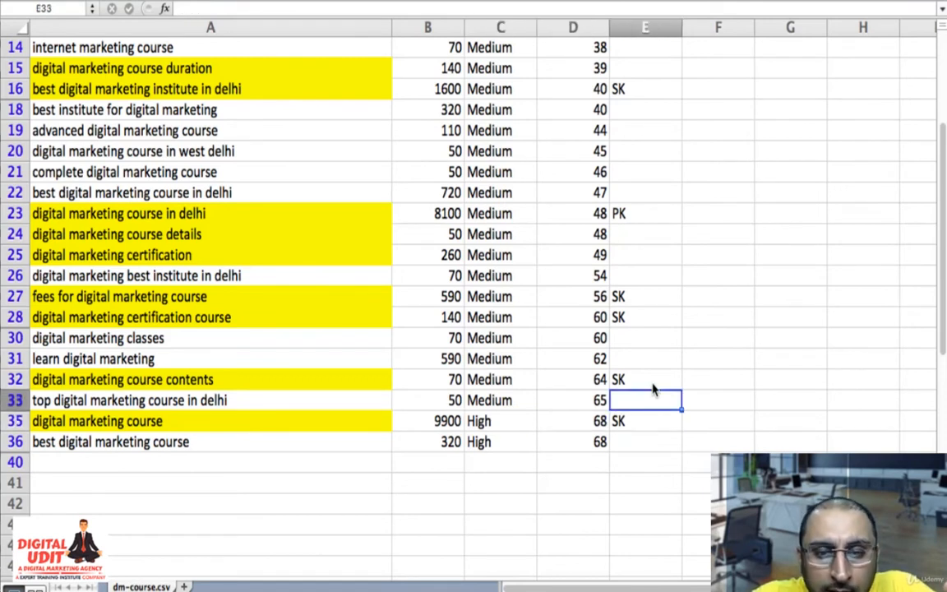
pyautogui.press('Left')
pyautogui.press('Up')
pyautogui.press('Left')
pyautogui.press('Left')
pyautogui.press('Left')
pyautogui.press('Up')
pyautogui.press('Up')
pyautogui.press('Up')
pyautogui.press('Up')
pyautogui.press('Up')
pyautogui.press('Up')
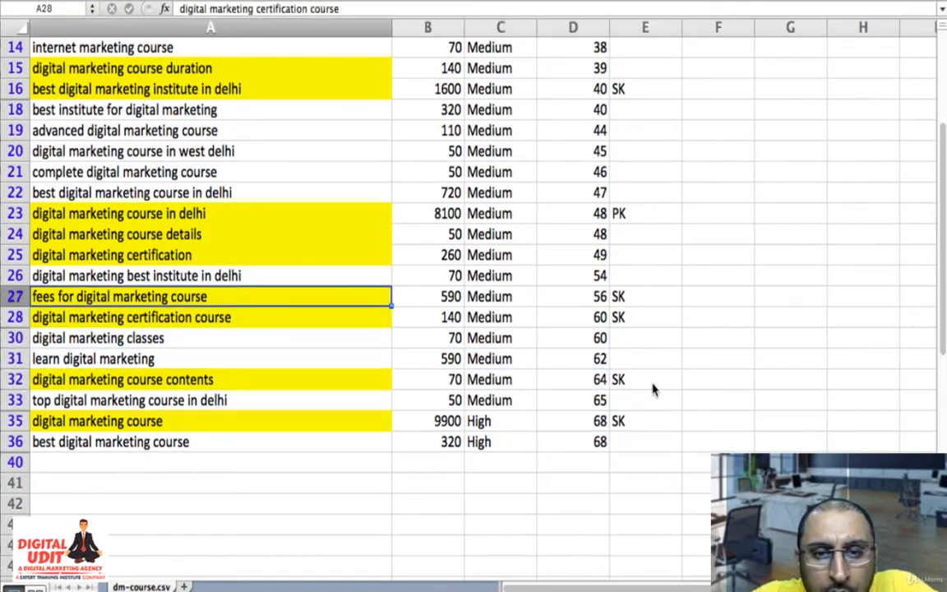
pyautogui.press('Right')
pyautogui.press('Right')
pyautogui.press('Right')
pyautogui.press('Right')
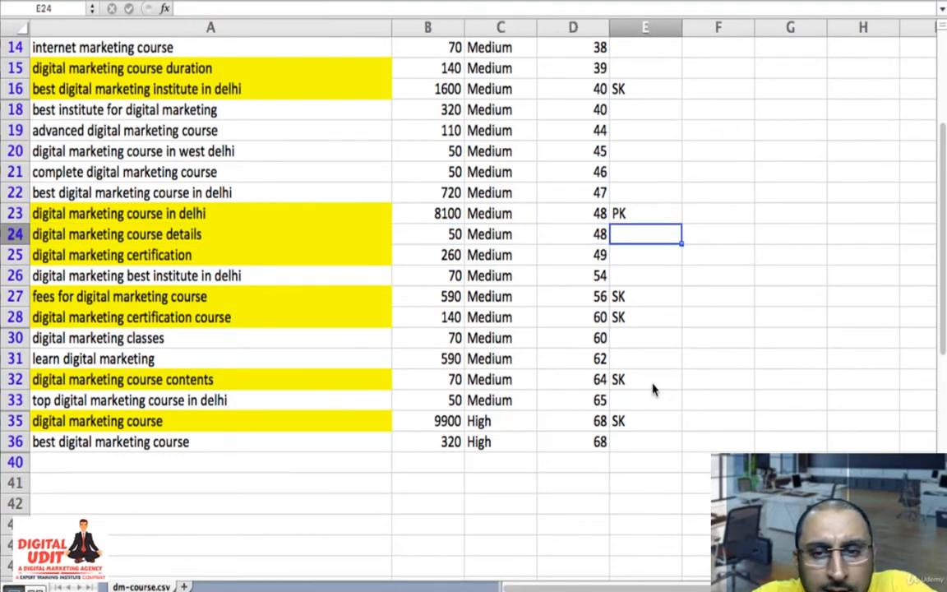
pyautogui.write('SK')
pyautogui.press('Return')
pyautogui.write('SK')
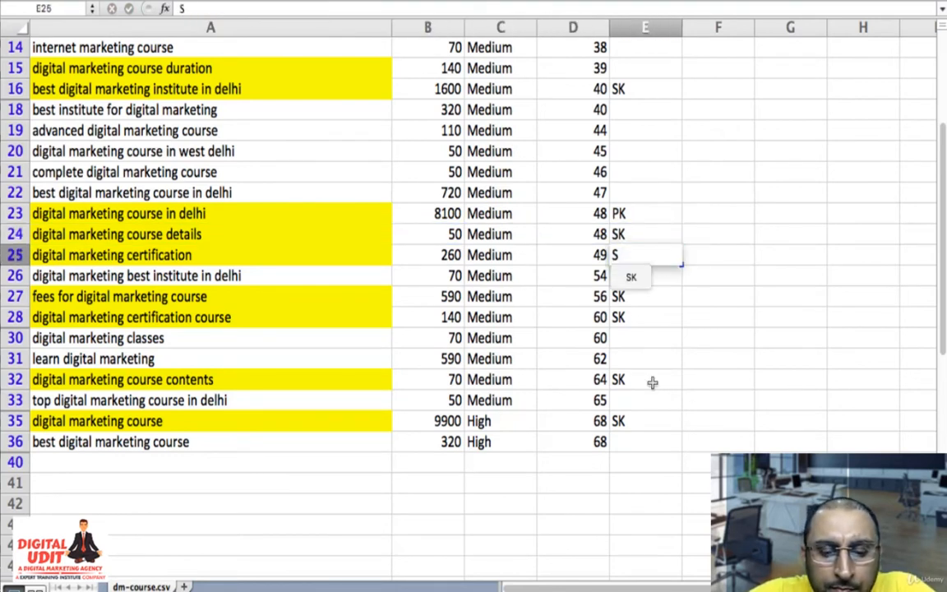
pyautogui.press('Return')
pyautogui.press('Return')
# - Enter SK as the type of "digital marketing course duration" in E15
pyautogui.press('Up')
pyautogui.press('Up')
pyautogui.press('Up')
pyautogui.press('Up')
pyautogui.press('Up')
pyautogui.press('Up')
pyautogui.press('Up')
pyautogui.press('Up')
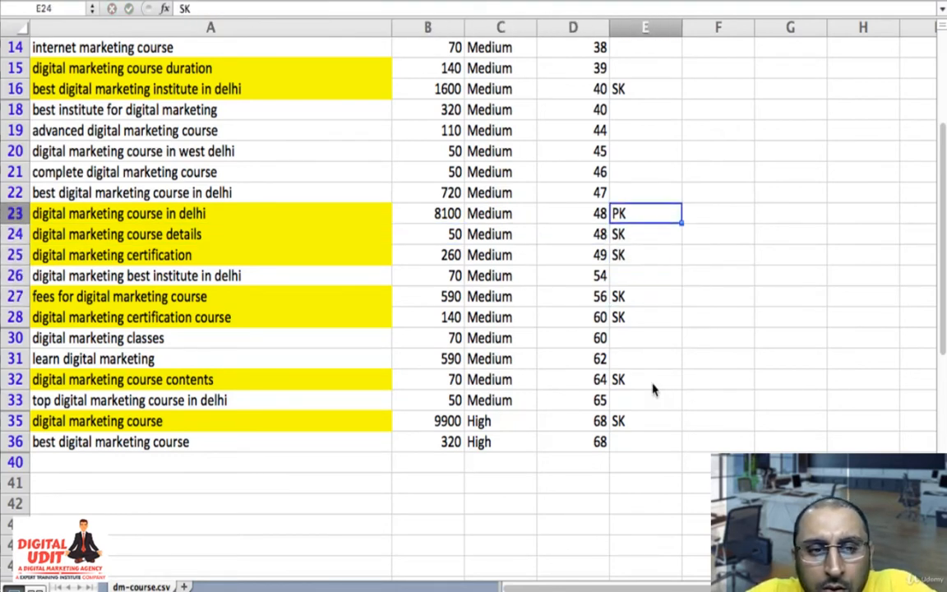
pyautogui.press('Up')
pyautogui.press('Up')
pyautogui.press('Up')
pyautogui.press('Up')
pyautogui.press('Up')
pyautogui.press('Up')
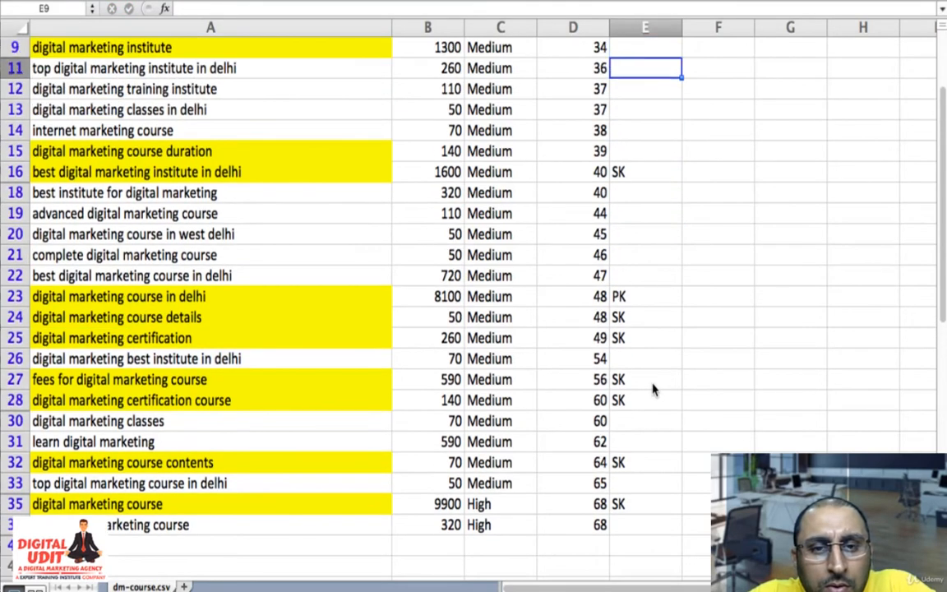
pyautogui.press('Down')
pyautogui.press('Down')
pyautogui.press('Down')
pyautogui.press('Down')
pyautogui.write('SK')
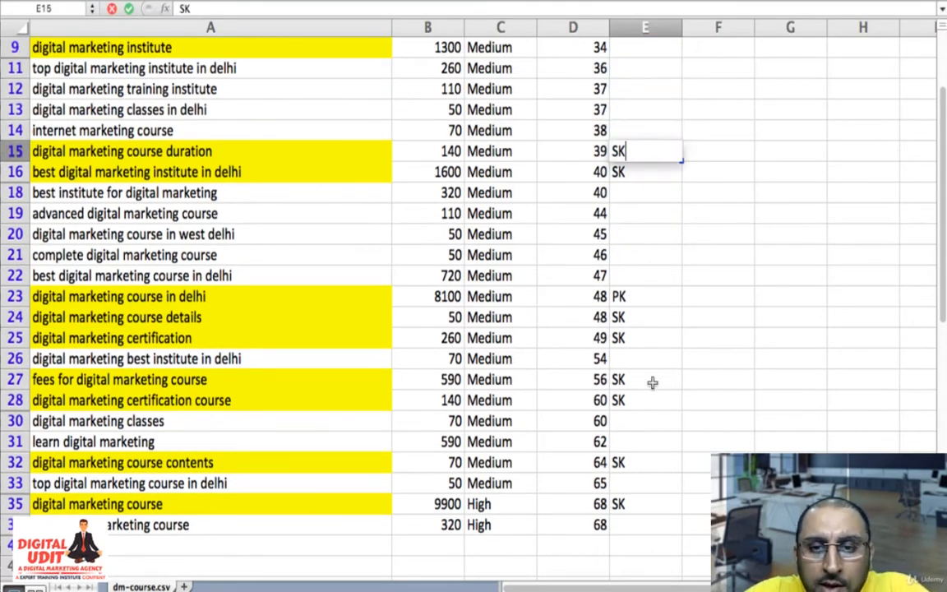
pyautogui.press('Up')
pyautogui.press('Up')
pyautogui.press('Up')
pyautogui.press('Up')
pyautogui.press('Up')
pyautogui.press('Up')
pyautogui.press('Up')
pyautogui.press('Up')
pyautogui.press('Up')
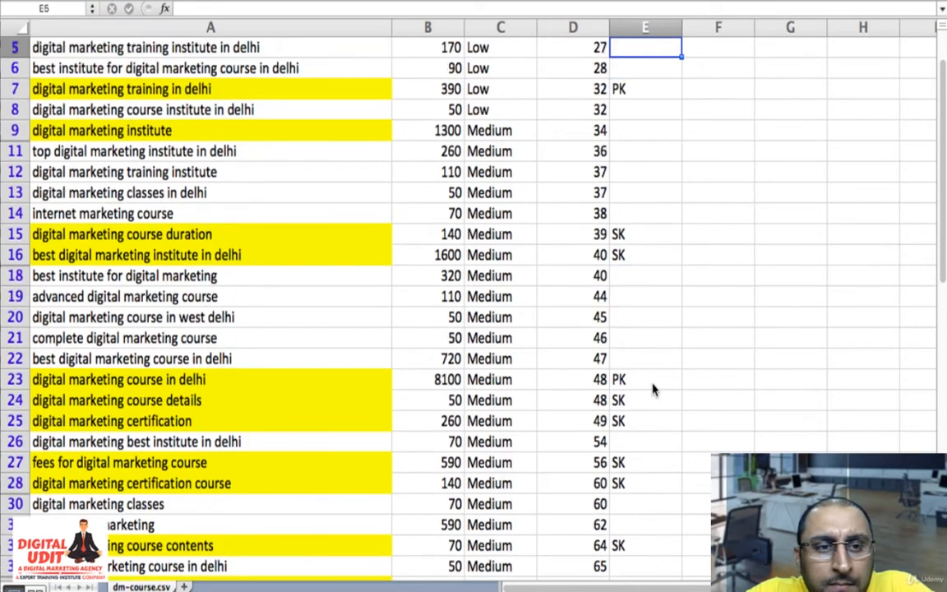
# - Enter SK as the type of "digital marketing institute" in E9
pyautogui.press('Down')
pyautogui.press('Down')
pyautogui.press('Down')
pyautogui.press('Down')
pyautogui.press('Left')
pyautogui.press('Left')
pyautogui.press('Left')
pyautogui.press('Left')
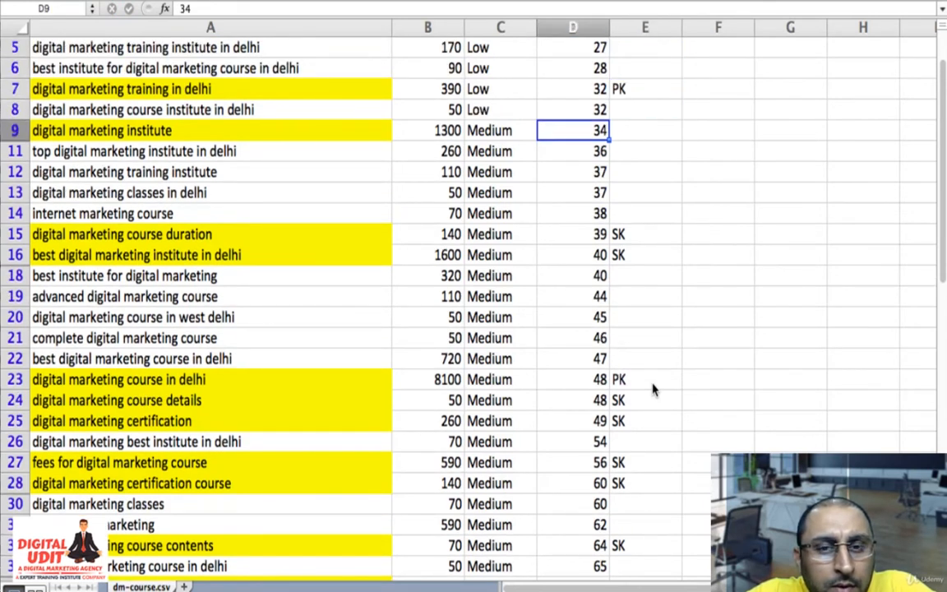
pyautogui.press('Right')
pyautogui.press('Right')
pyautogui.press('Right')
pyautogui.press('Right')
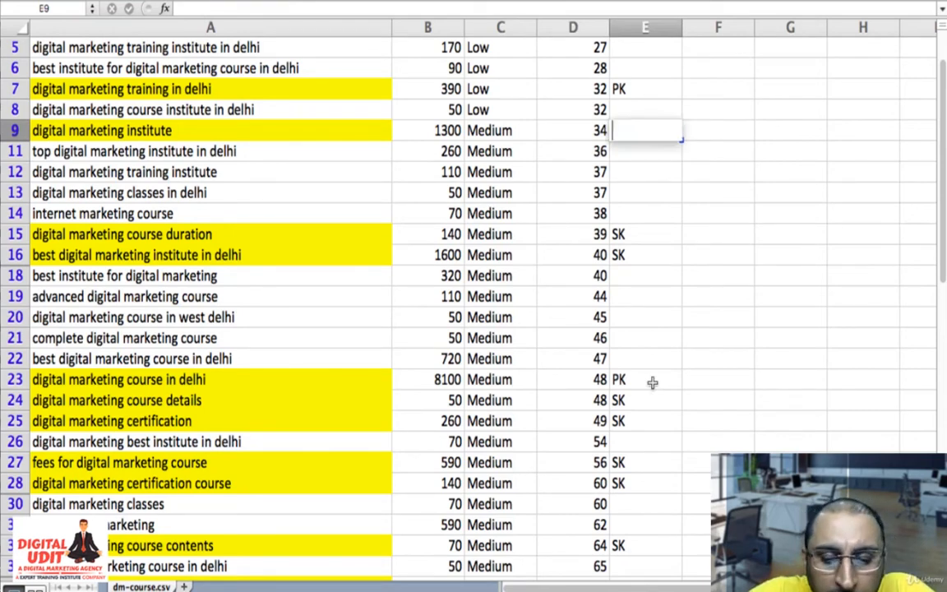
pyautogui.write('SK')
pyautogui.press('Up')
pyautogui.press('Up')
pyautogui.press('Up')
pyautogui.press('Up')
pyautogui.press('Up')
pyautogui.press('Up')
pyautogui.press('Up')
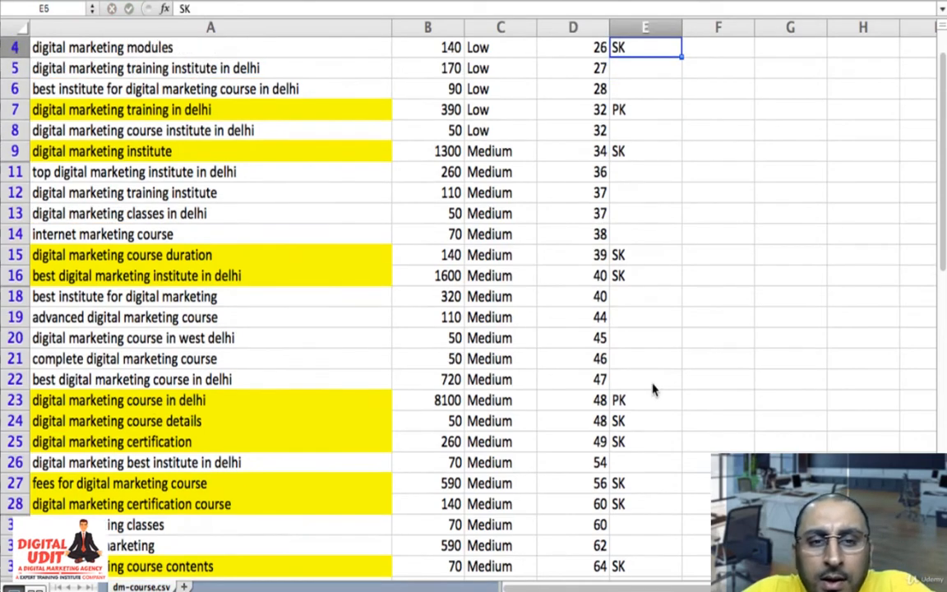
# - Highlight the keyword "digital marketing modules" in A4 with the yellow fill color
pyautogui.press('Left')
pyautogui.press('Left')
pyautogui.press('Left')
pyautogui.press('Left')
pyautogui.press('Down')
pyautogui.press('Down')
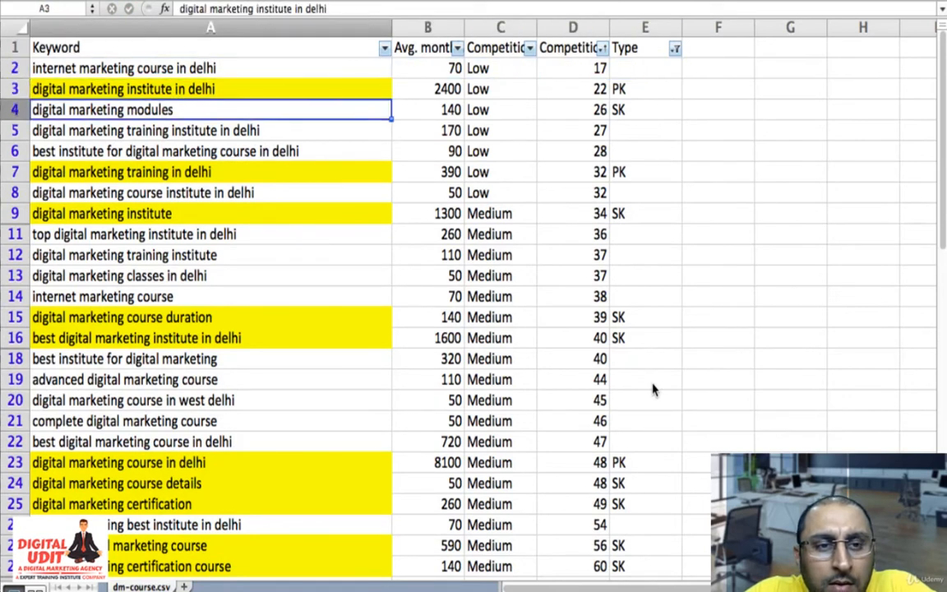
pyautogui.press('Right')
pyautogui.press('Right')
pyautogui.press('Right')
pyautogui.press('Left')
pyautogui.press('Left')
pyautogui.press('Left')
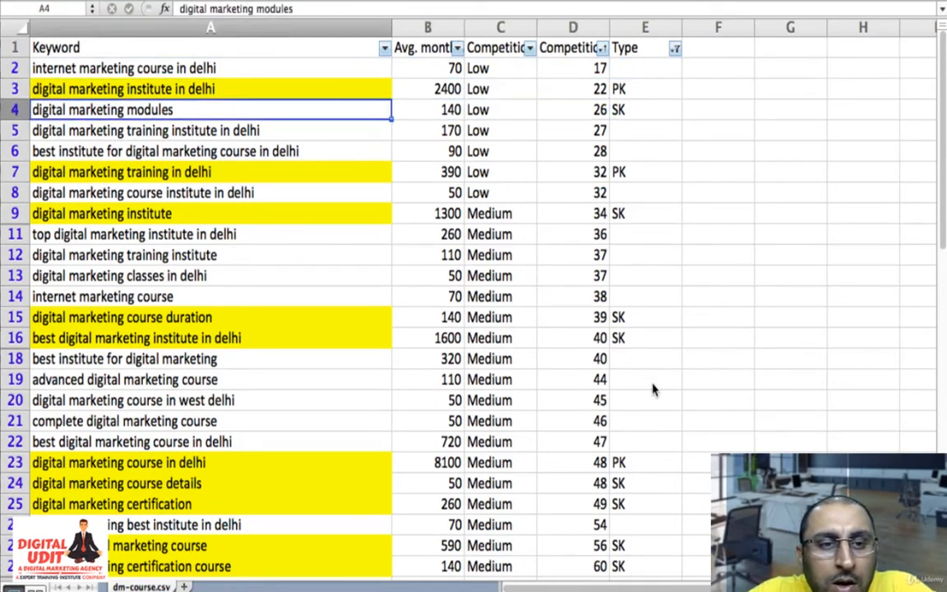
pyautogui.click(215, 1)
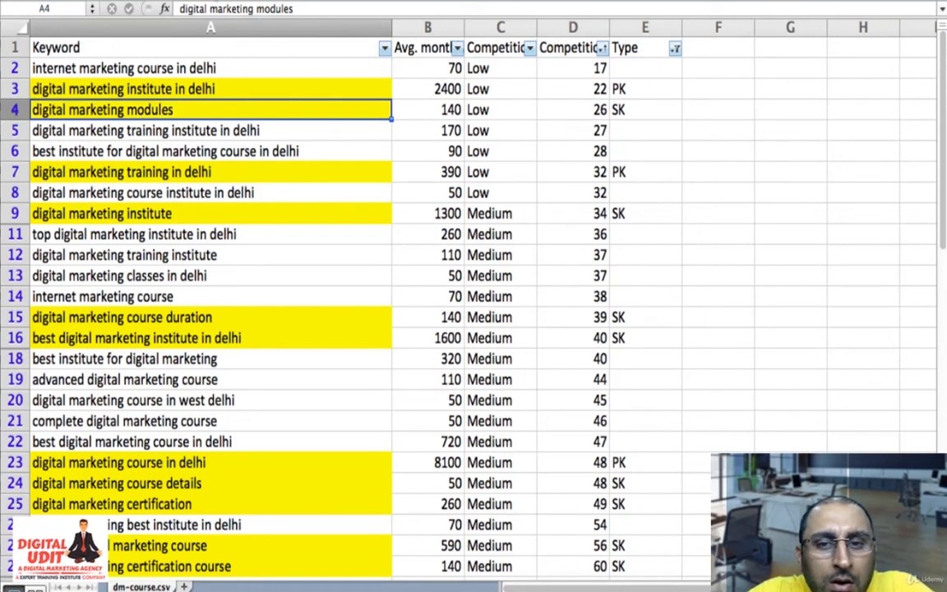
# - Go through the keywords in rows 2 to 16 for further ones worth highlighting
pyautogui.press('Up')
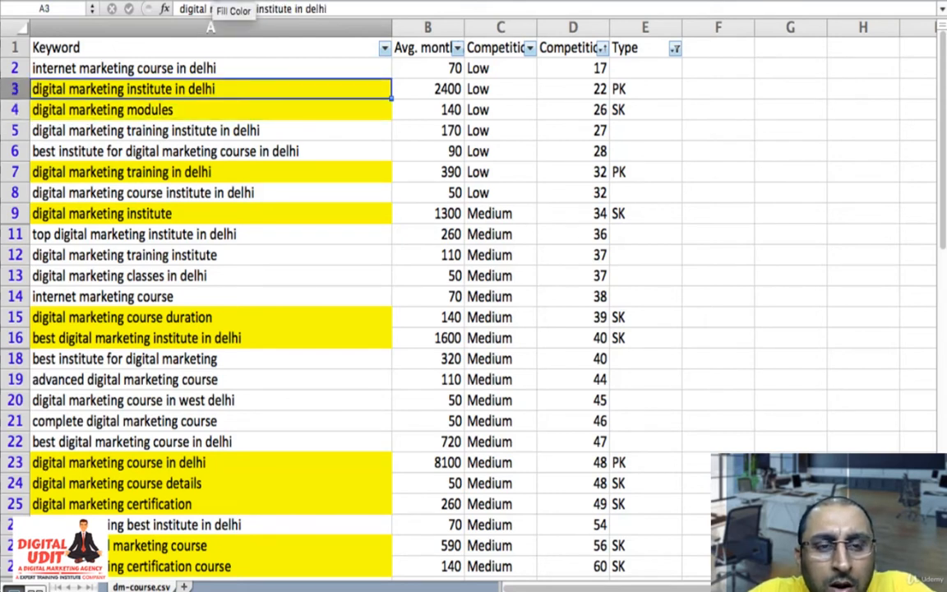
pyautogui.press('Up')
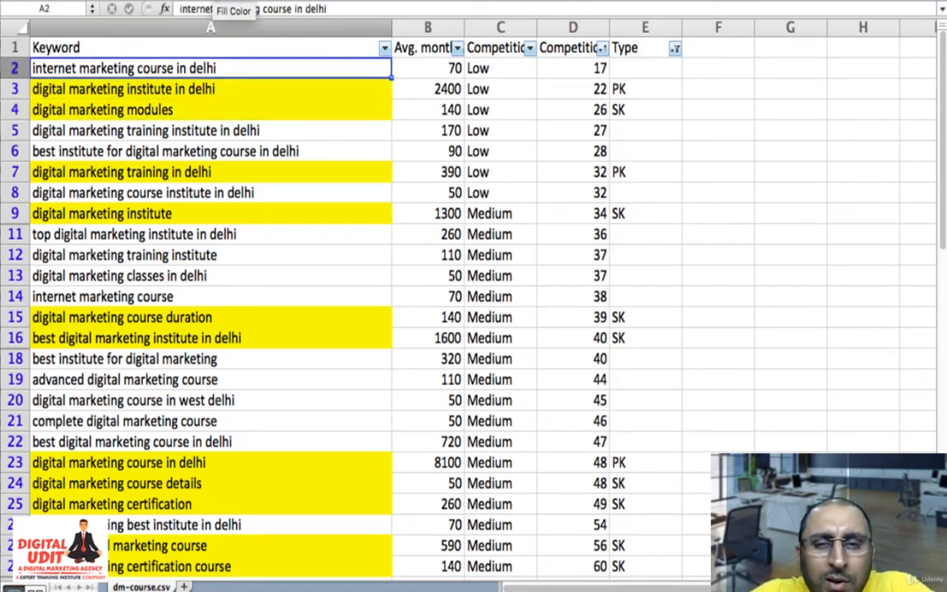
pyautogui.press('Down')
pyautogui.press('Down')
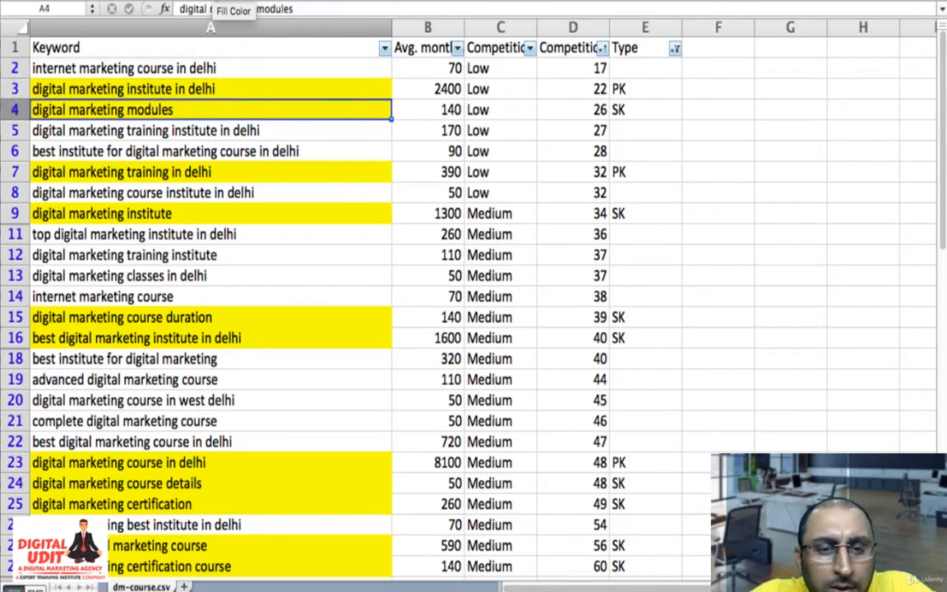
pyautogui.press('Down')
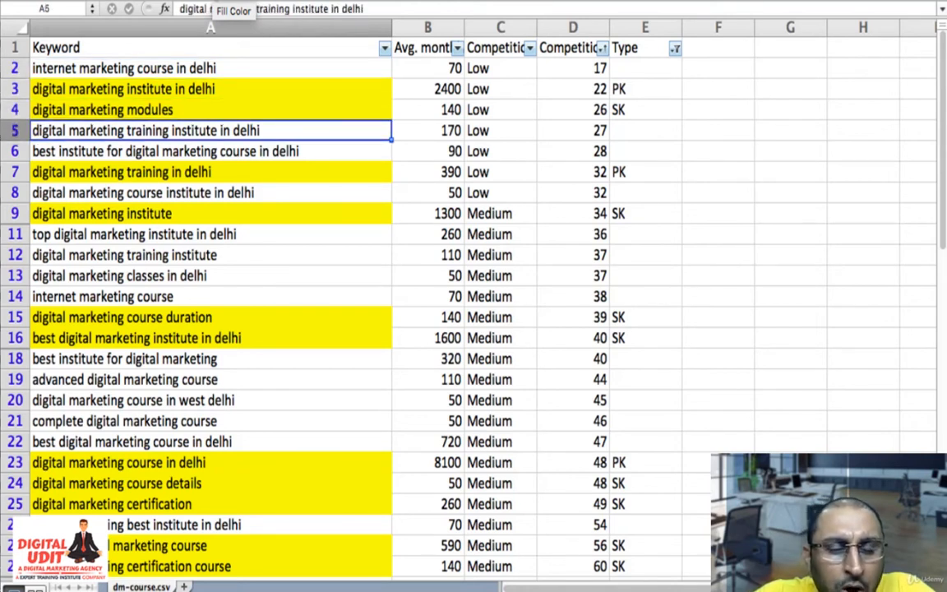
pyautogui.press('Down')
pyautogui.press('Down')
pyautogui.press('Down')
pyautogui.press('Down')
pyautogui.press('Down')
pyautogui.press('Down')
pyautogui.press('Down')
pyautogui.press('Down')
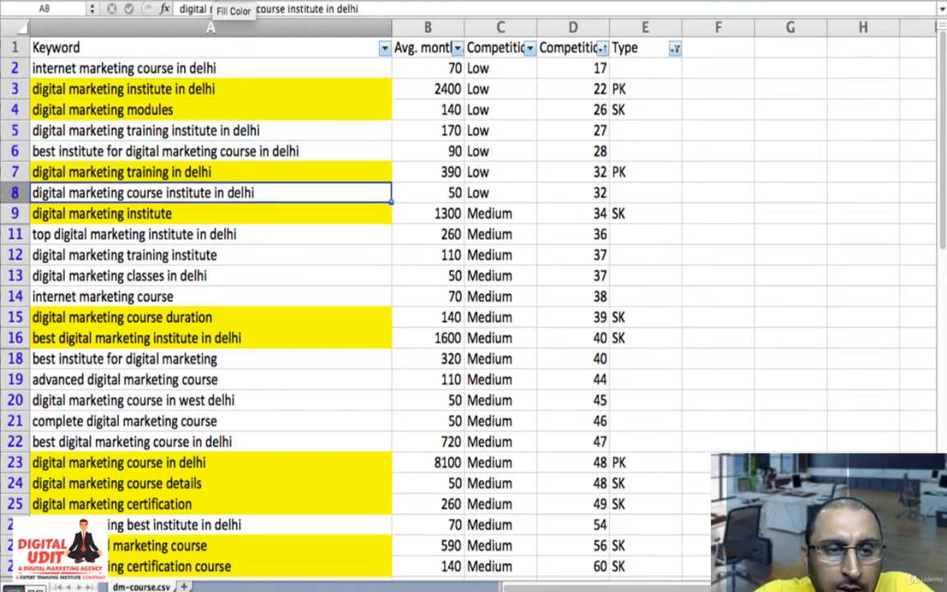
pyautogui.press('Down')
pyautogui.press('Down')
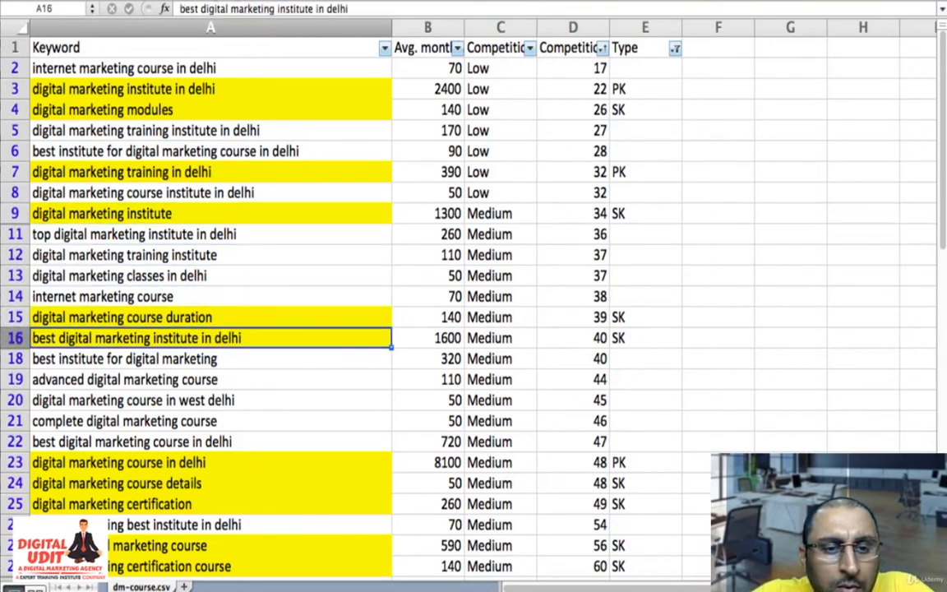
# - Highlight "digital marketing classes in delhi" in A13 in yellow and enter CO as its type in E13
pyautogui.press('Up')
pyautogui.press('Up')
pyautogui.press('Up')
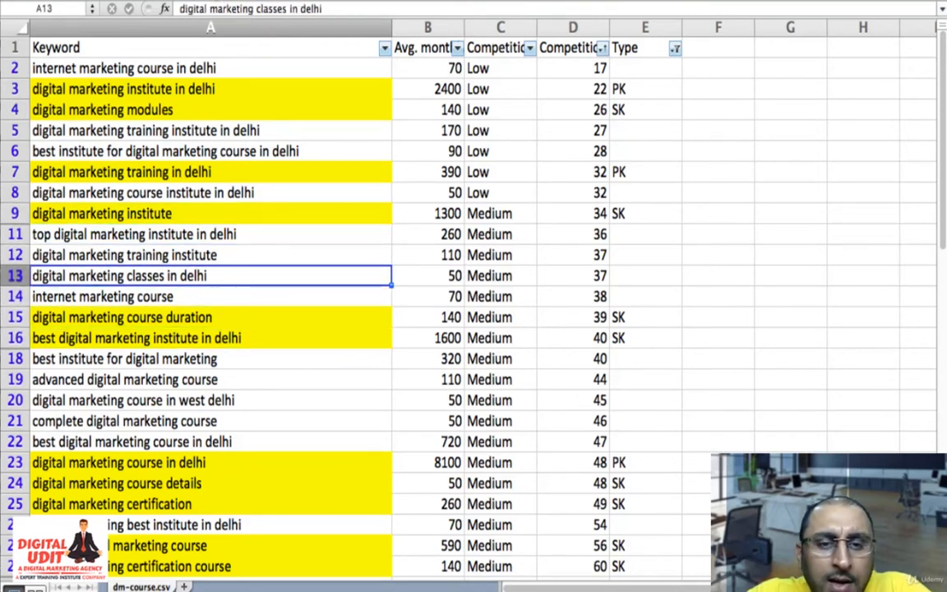
pyautogui.press('super+y')
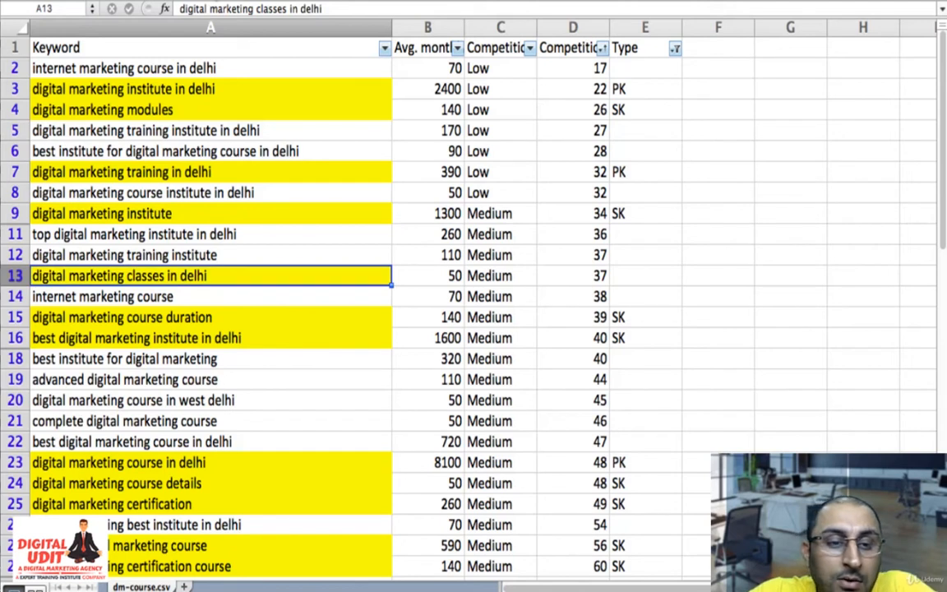
pyautogui.press('Right')
pyautogui.press('Right')
pyautogui.press('Right')
pyautogui.press('Right')
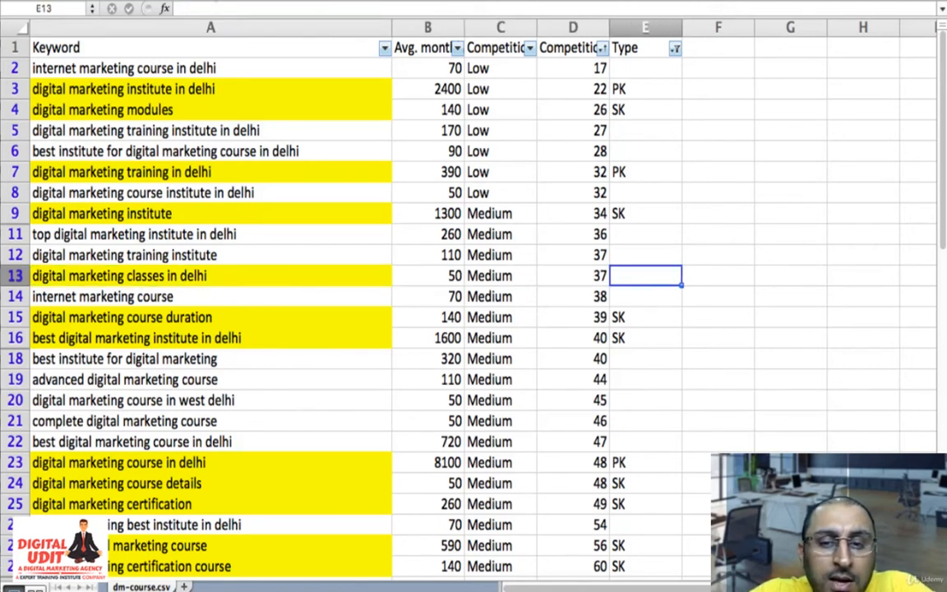
pyautogui.write('CO')
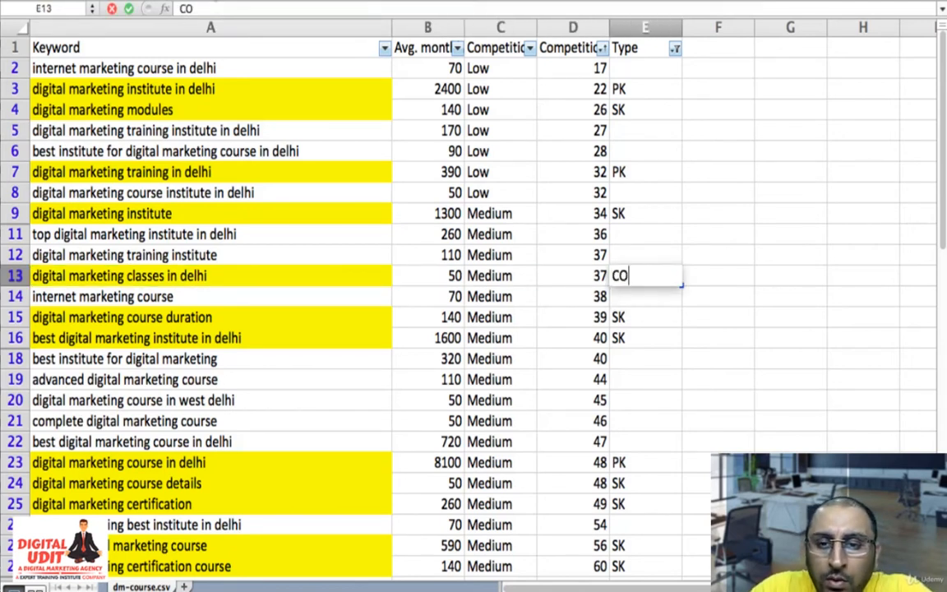
pyautogui.press('Return')
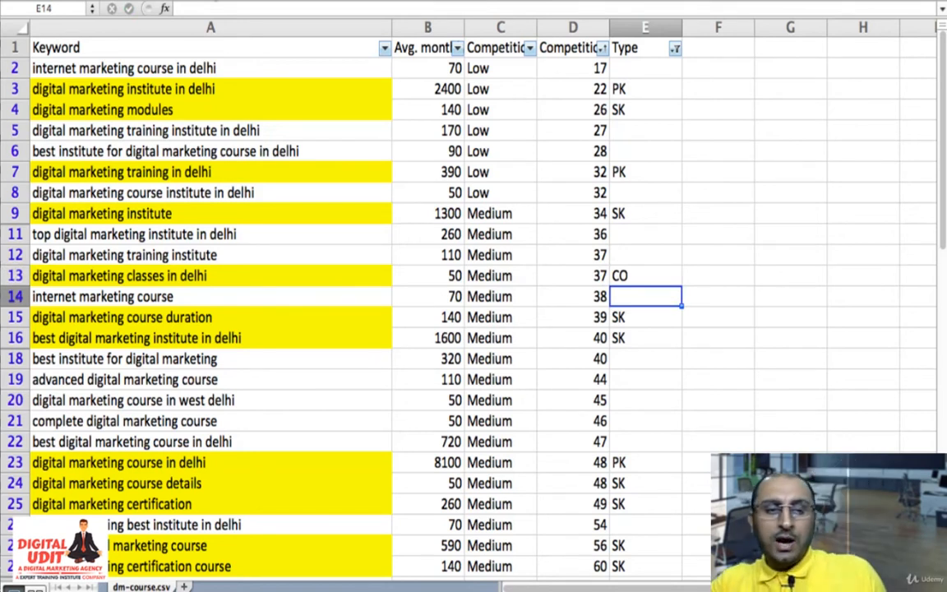
pyautogui.press('Left')
pyautogui.press('Left')
pyautogui.press('Left')
pyautogui.press('Left')
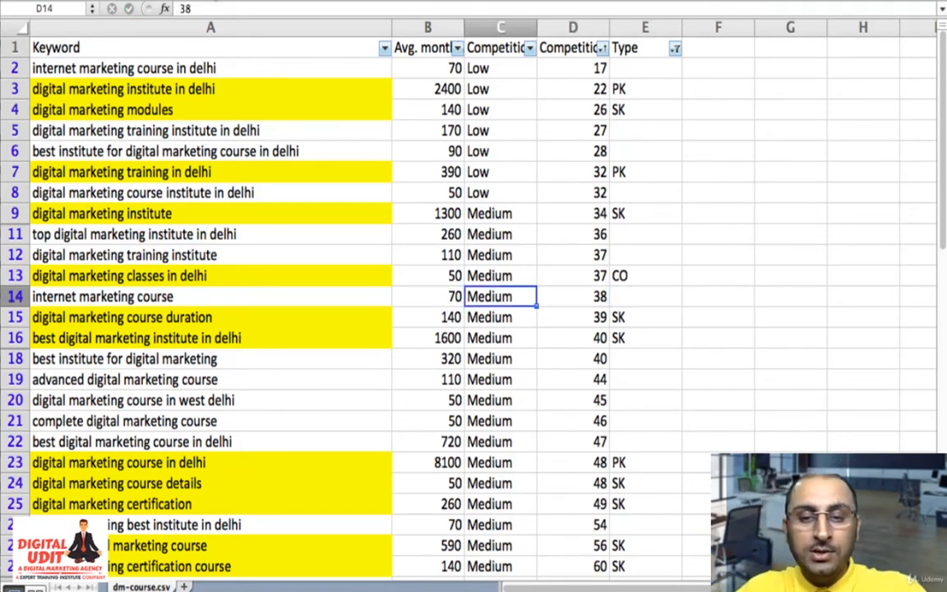
pyautogui.press('Down')
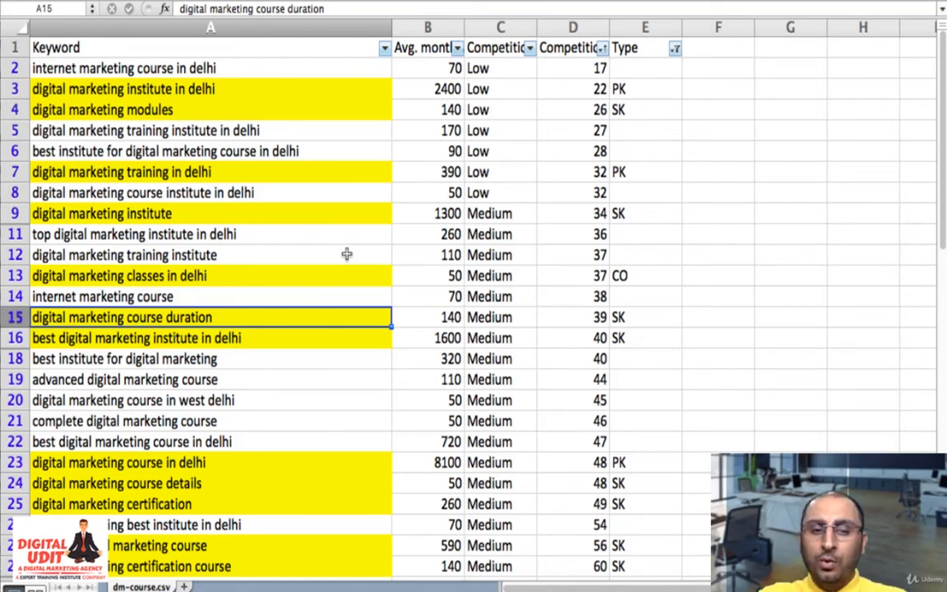
# - Set the Type column's filter to select all values, so that every keyword type is included
pyautogui.scroll(-5, 346, 255)
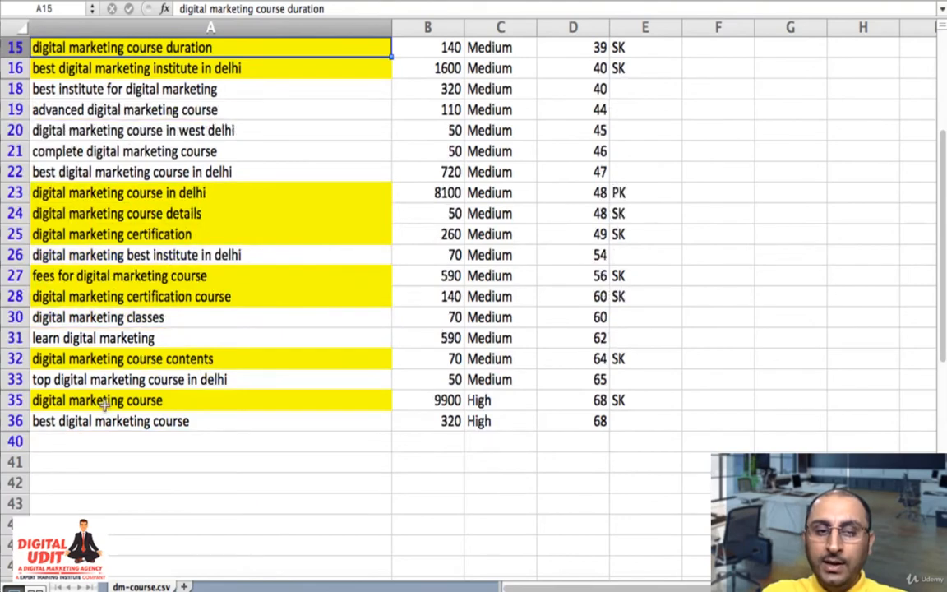
pyautogui.scroll(5, 513, 299)
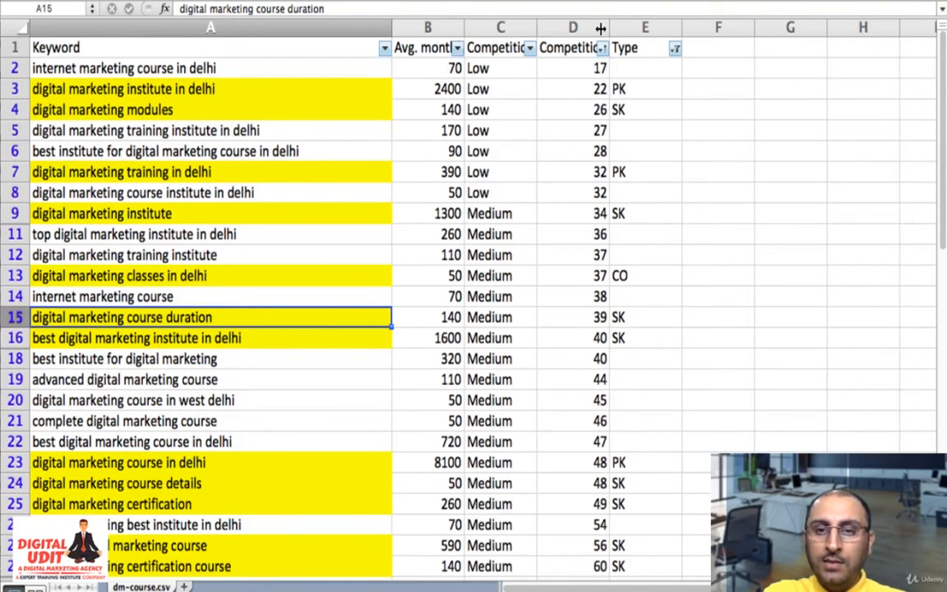
pyautogui.click(675, 48)
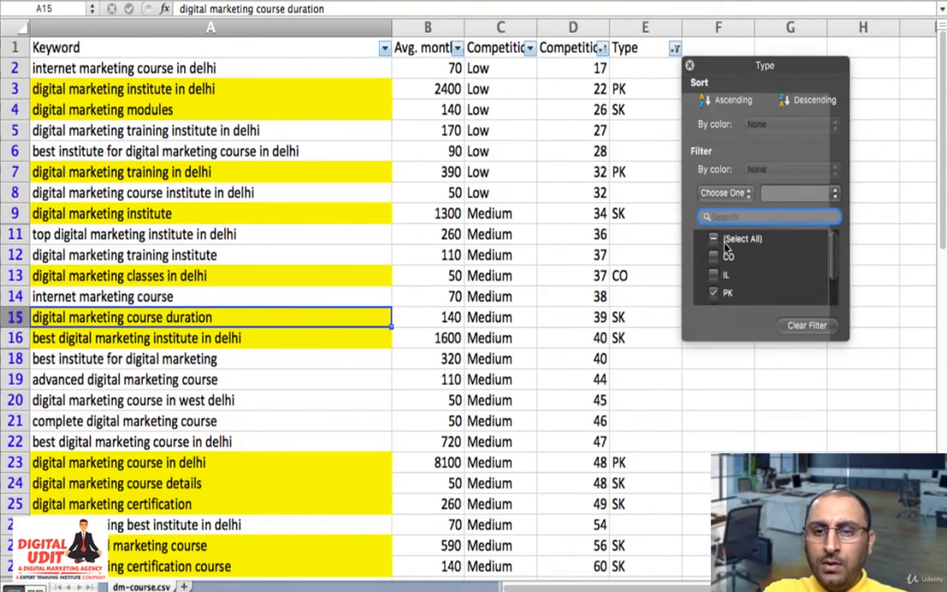
pyautogui.click(713, 239)
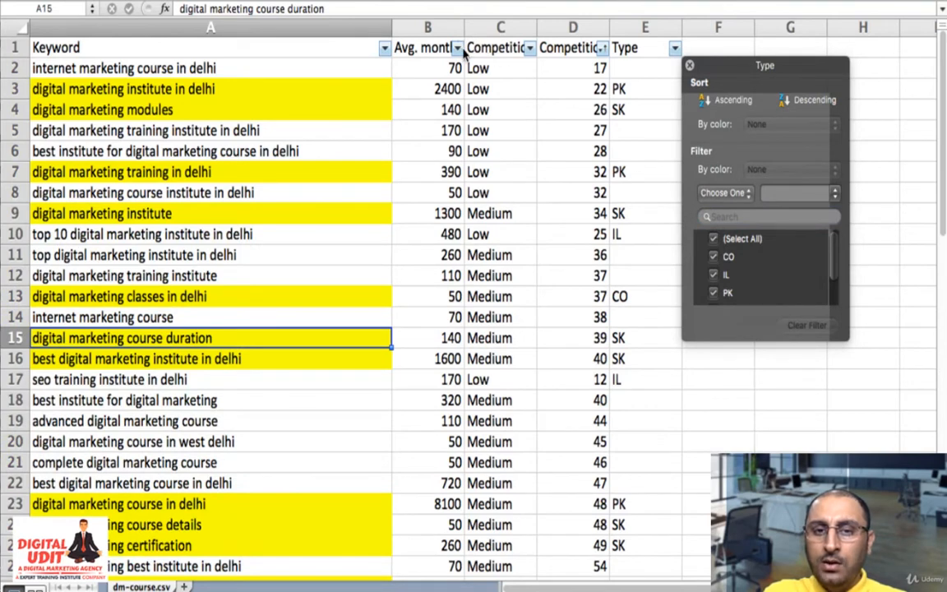
# - Filter the Keyword column by the yellow cell color to list only the highlighted keywords
pyautogui.click(384, 48)
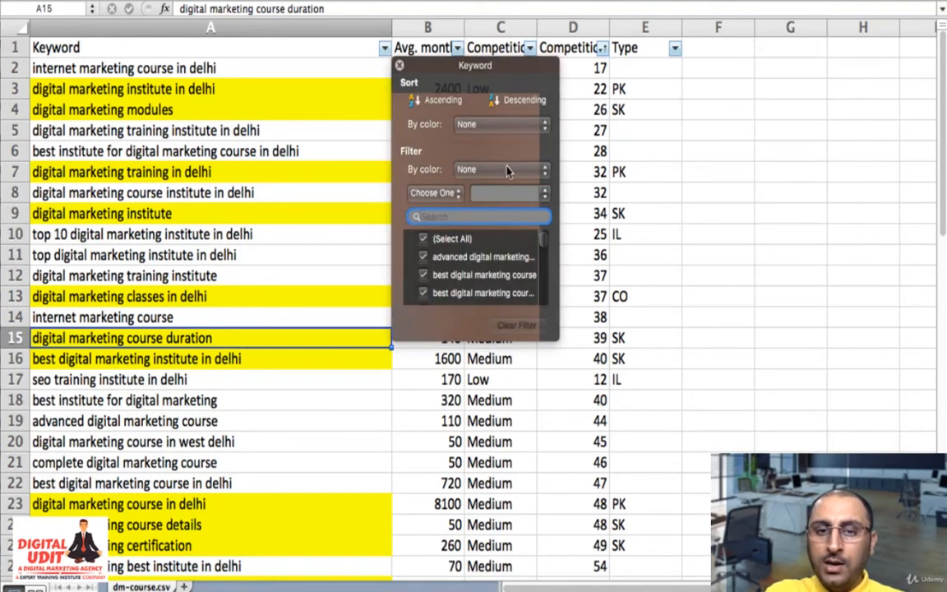
pyautogui.click(507, 170)
pyautogui.moveTo(529, 183)
pyautogui.click(566, 191)
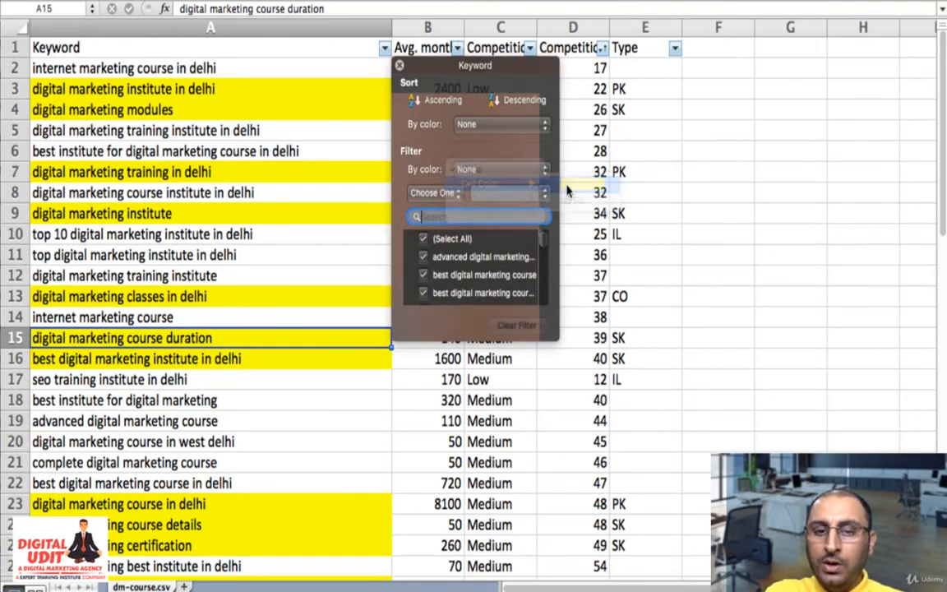
pyautogui.click(311, 482)
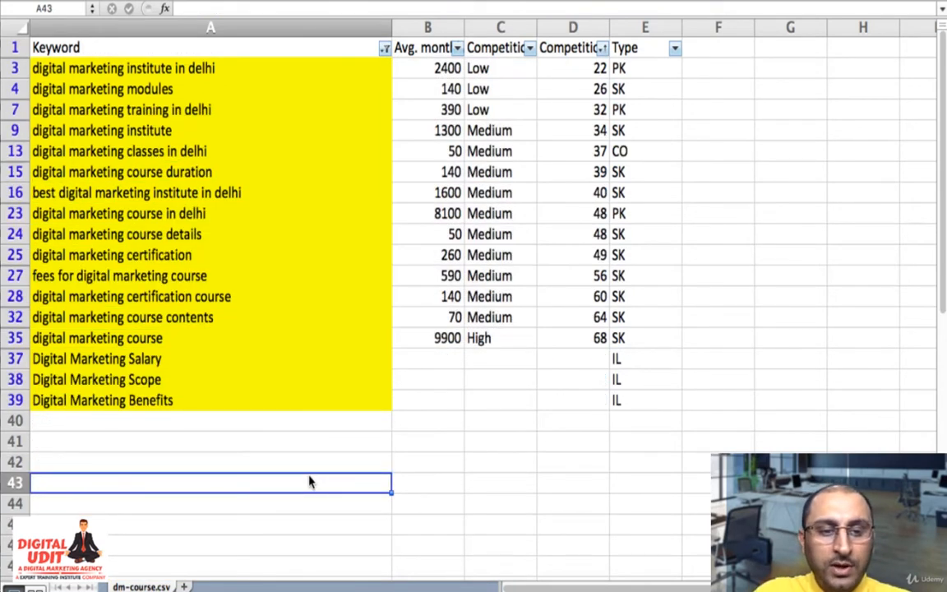
# - Review the volume, competition and type entries of the Digital Marketing Salary, Scope and Benefits keywords in rows 37 to 39
pyautogui.press('Up')
pyautogui.press('Up')
pyautogui.press('Up')
pyautogui.press('Up')
pyautogui.press('Up')
pyautogui.press('Up')
pyautogui.press('Right')
pyautogui.press('Right')
pyautogui.press('Right')
pyautogui.press('Down')
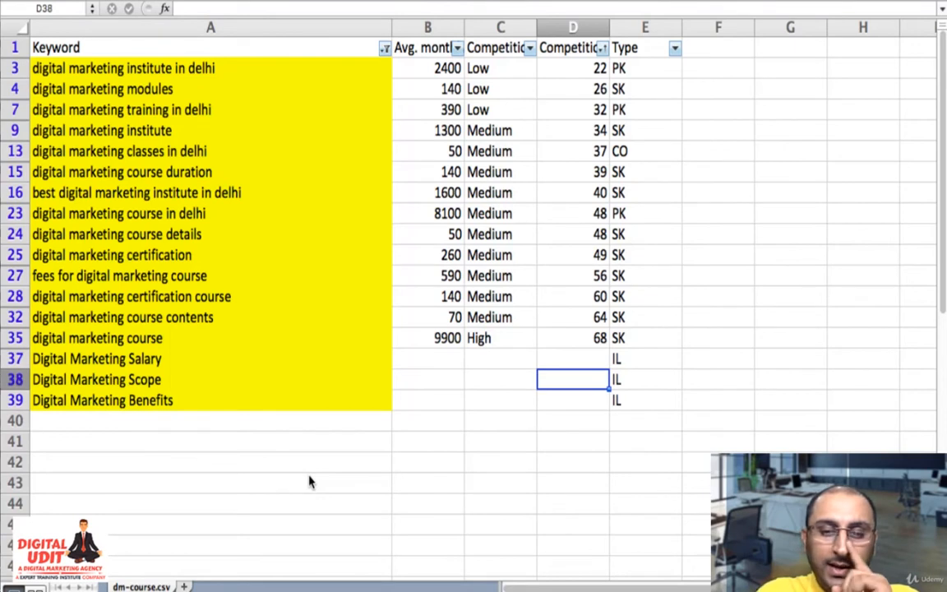
# - Review the Type entries of the highlighted keywords and the volume and competition of "digital marketing classes in delhi" in row 13
pyautogui.press('Right')
pyautogui.press('Up')
pyautogui.press('Up')
pyautogui.press('Up')
pyautogui.press('Down')
pyautogui.press('Down')
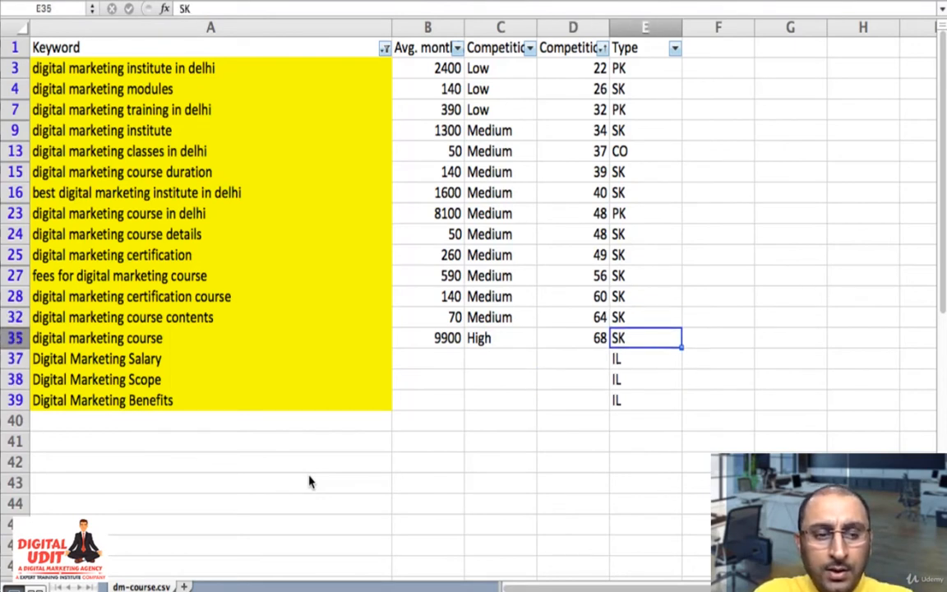
pyautogui.press('Up')
pyautogui.press('Up')
pyautogui.press('Up')
pyautogui.press('Up')
pyautogui.press('Up')
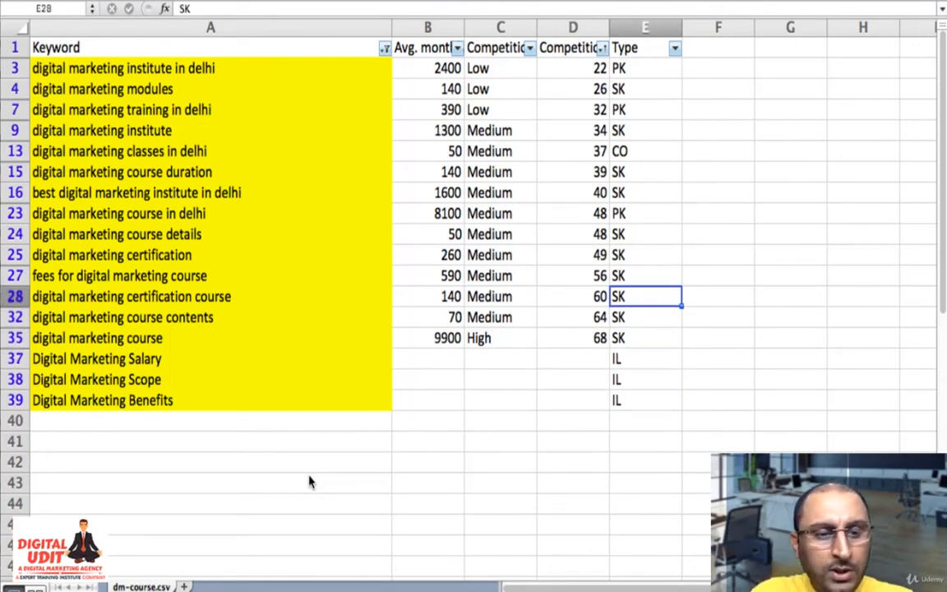
pyautogui.press('Up')
pyautogui.press('Up')
pyautogui.press('Up')
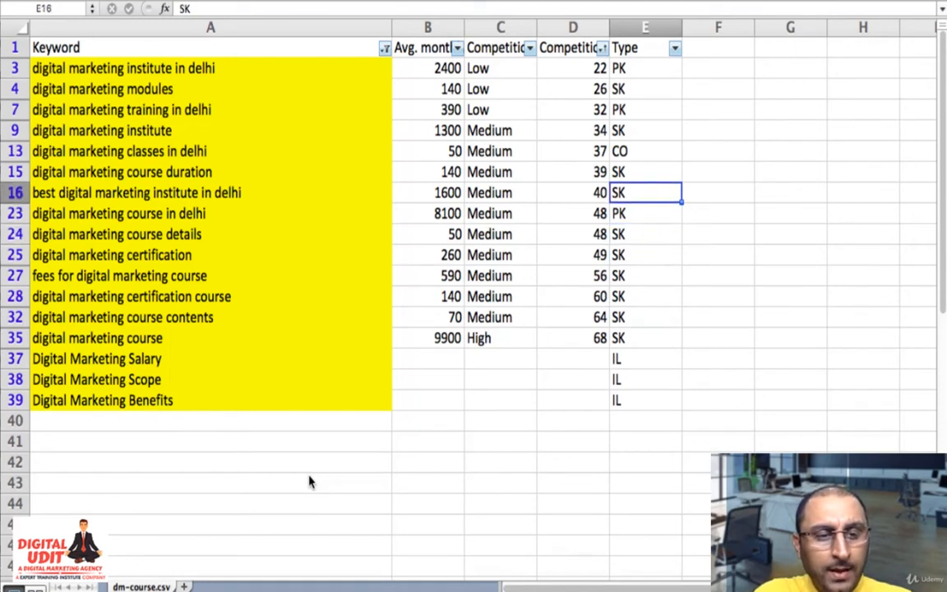
pyautogui.press('Down')
pyautogui.press('Down')
pyautogui.press('Down')
pyautogui.press('Down')
pyautogui.press('Down')
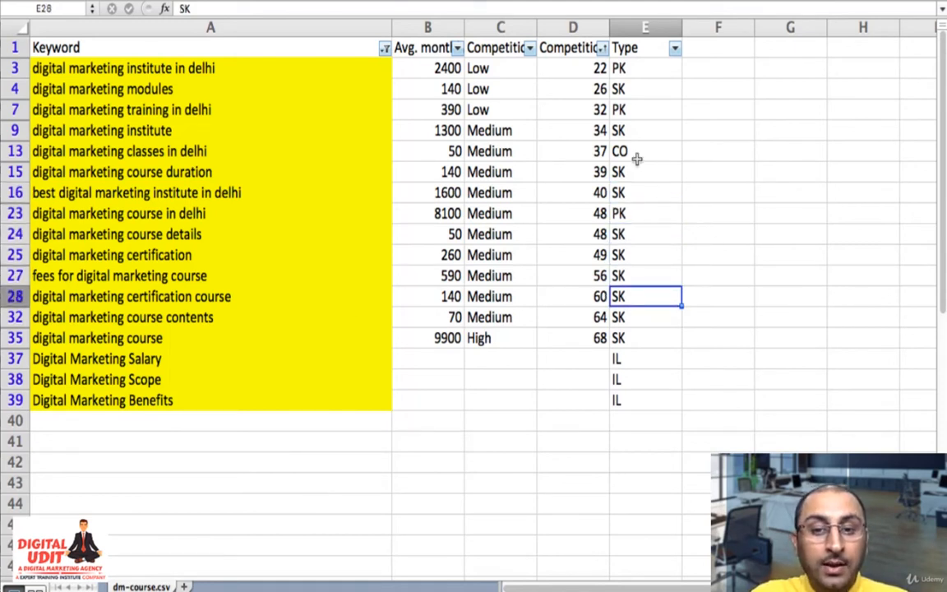
pyautogui.click(271, 152)
pyautogui.press('Right')
pyautogui.press('Right')
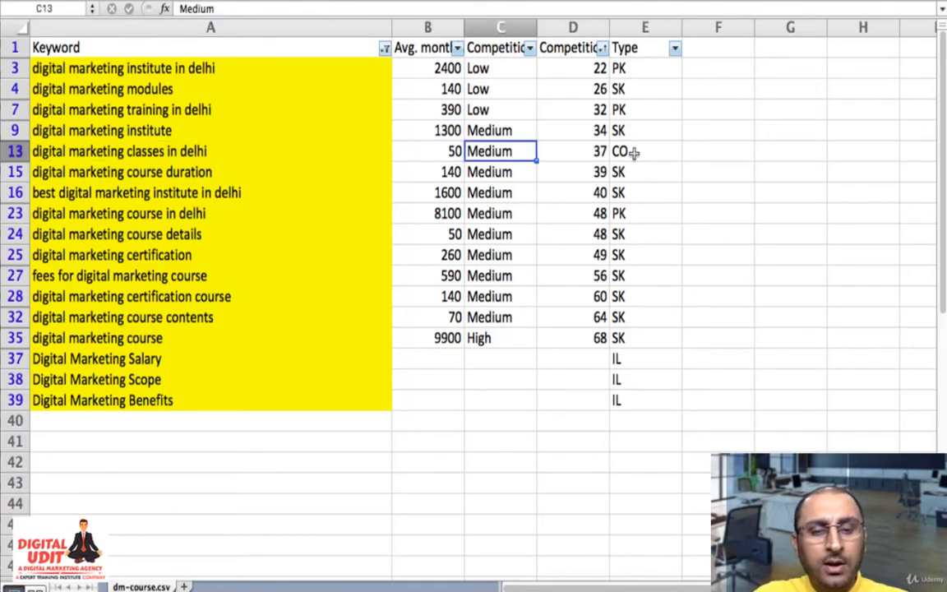
# - Filter the Keyword column by cell color No Fill to list only the keywords without a highlight
pyautogui.click(385, 49)
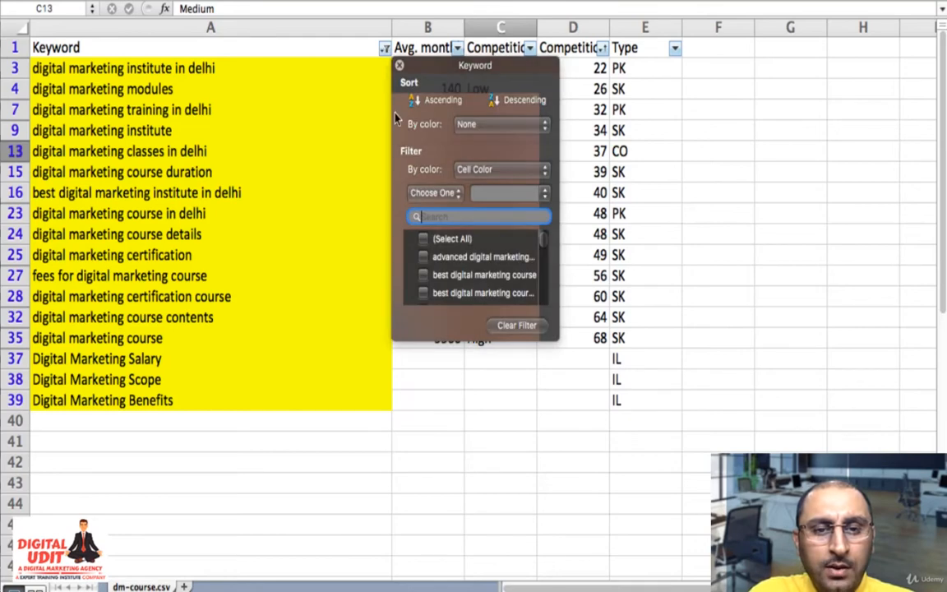
pyautogui.click(493, 169)
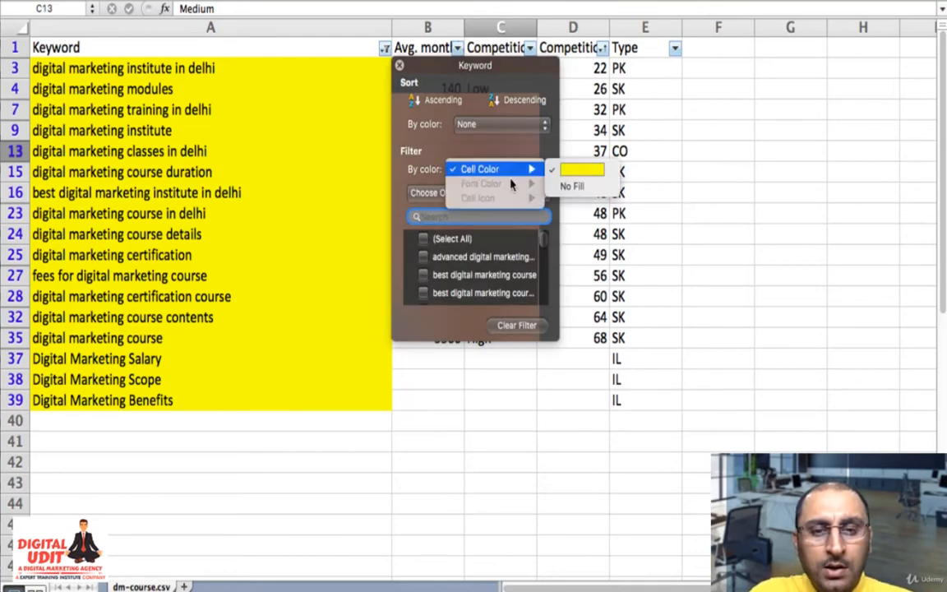
pyautogui.click(570, 185)
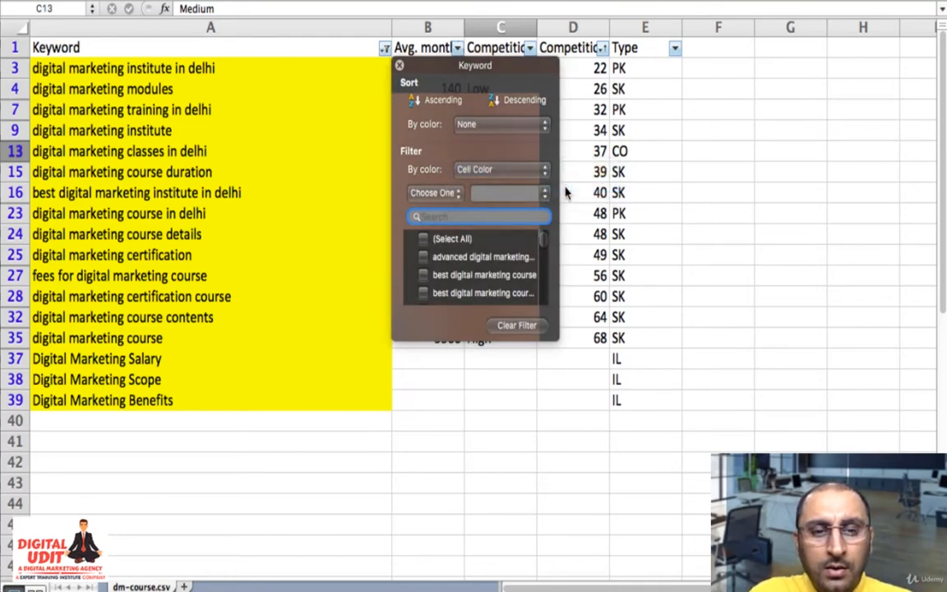
# - Highlight the CO keyword "digital marketing course in delhi with placement" in A34 in yellow
pyautogui.click(272, 467)
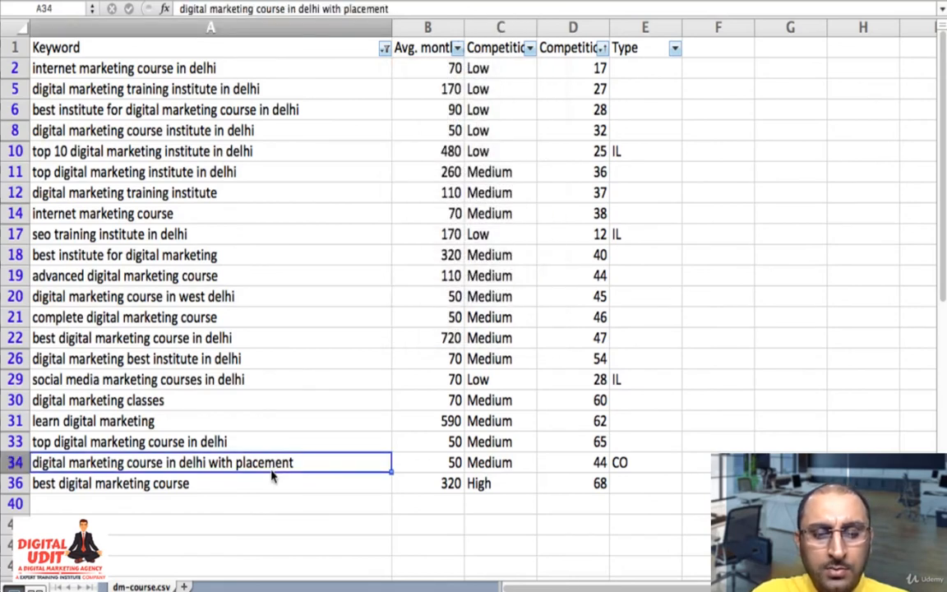
pyautogui.press('Right')
pyautogui.press('Right')
pyautogui.press('Right')
pyautogui.press('Right')
pyautogui.press('Left')
pyautogui.press('Left')
pyautogui.press('Left')
pyautogui.press('Left')
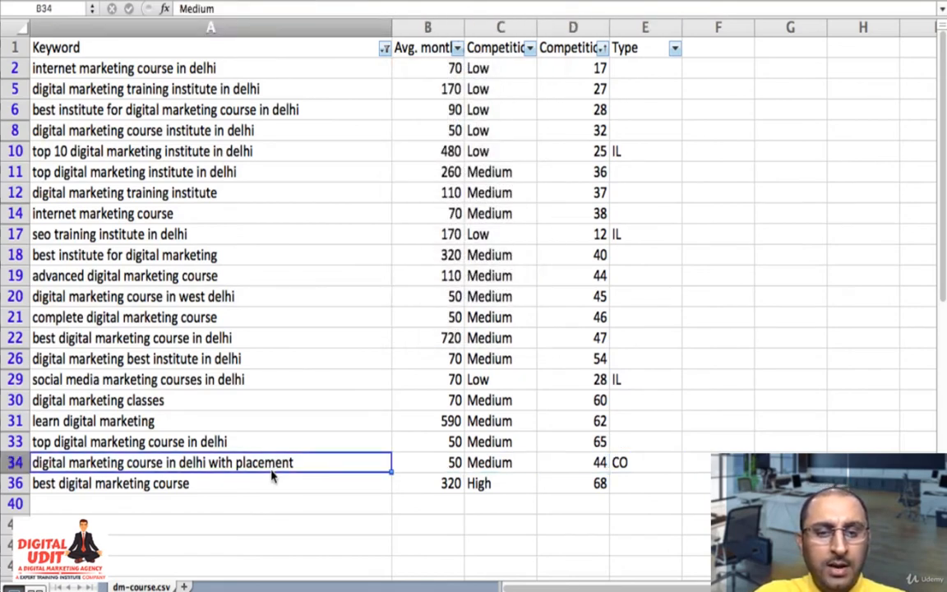
pyautogui.click(222, 1)
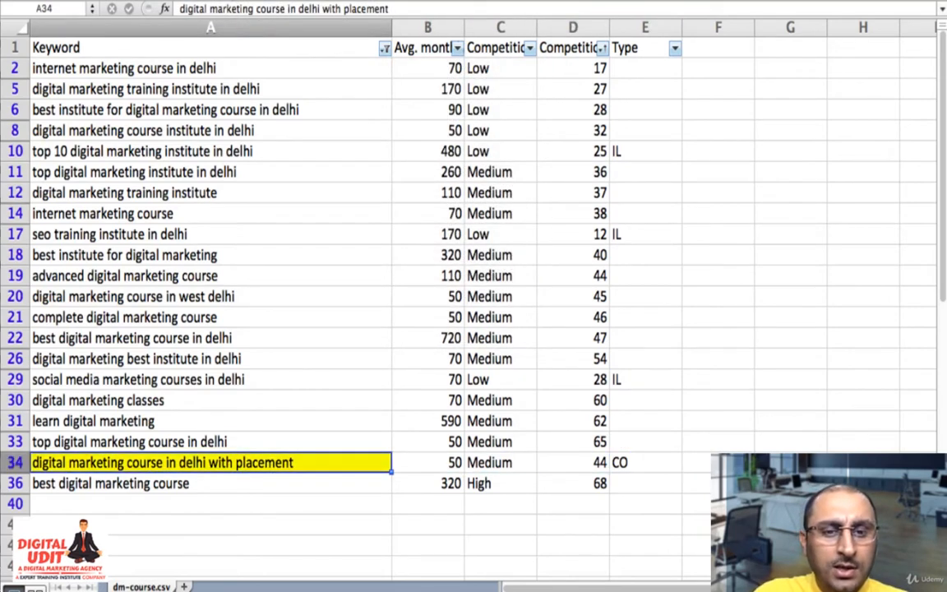
# - Highlight the IL keywords "social media marketing courses in delhi" in A29 and "seo training institute in delhi" in A17 in yellow
pyautogui.click(328, 386)
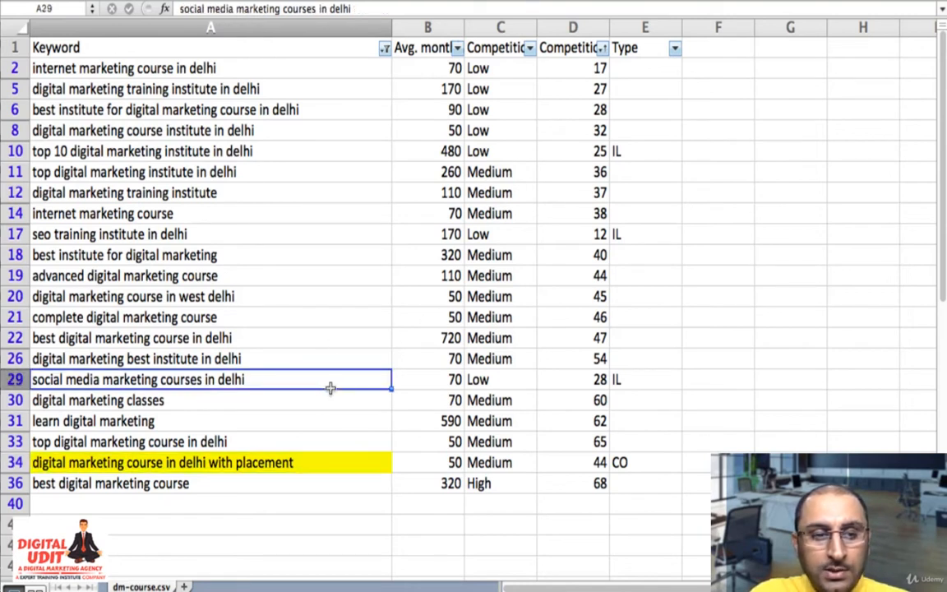
pyautogui.click(238, 0)
pyautogui.press('Up')
pyautogui.press('Up')
pyautogui.press('Up')
pyautogui.press('Up')
pyautogui.press('Up')
pyautogui.press('Up')
pyautogui.press('Up')
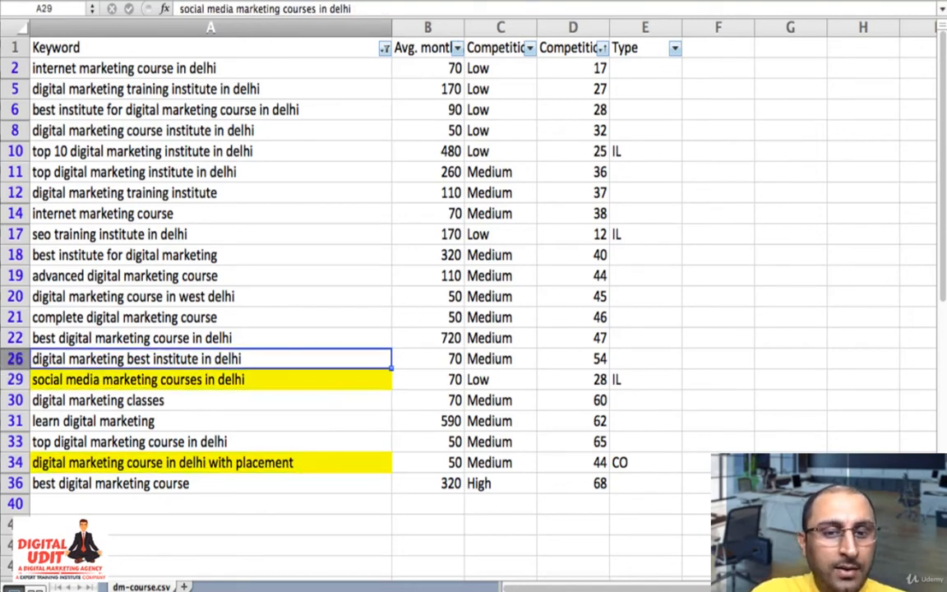
pyautogui.click(238, 1)
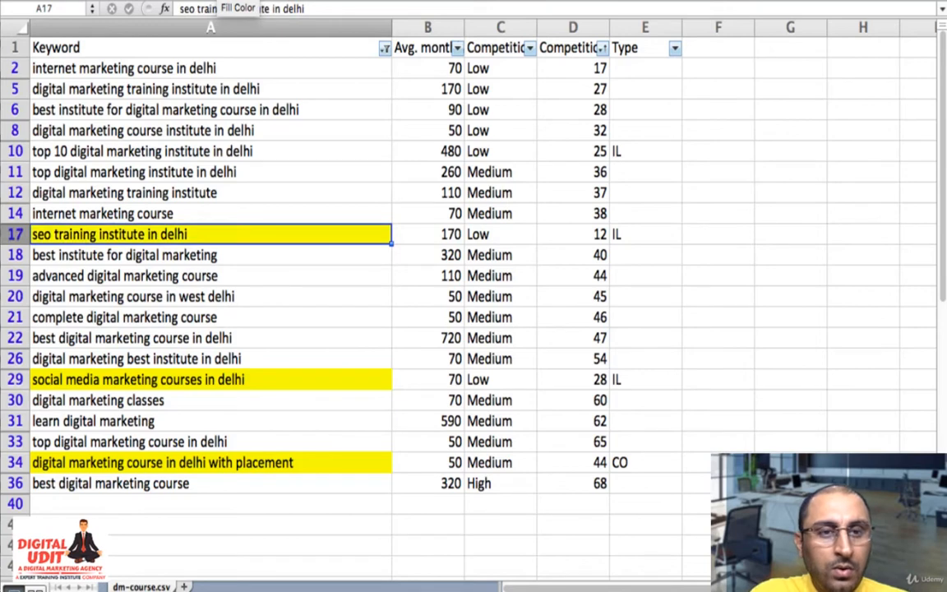
# - Highlight the IL keyword "top 10 digital marketing institute in delhi" in A10 in yellow
pyautogui.press('Up')
pyautogui.press('Up')
pyautogui.press('Up')
pyautogui.press('Up')
pyautogui.click(238, 1)
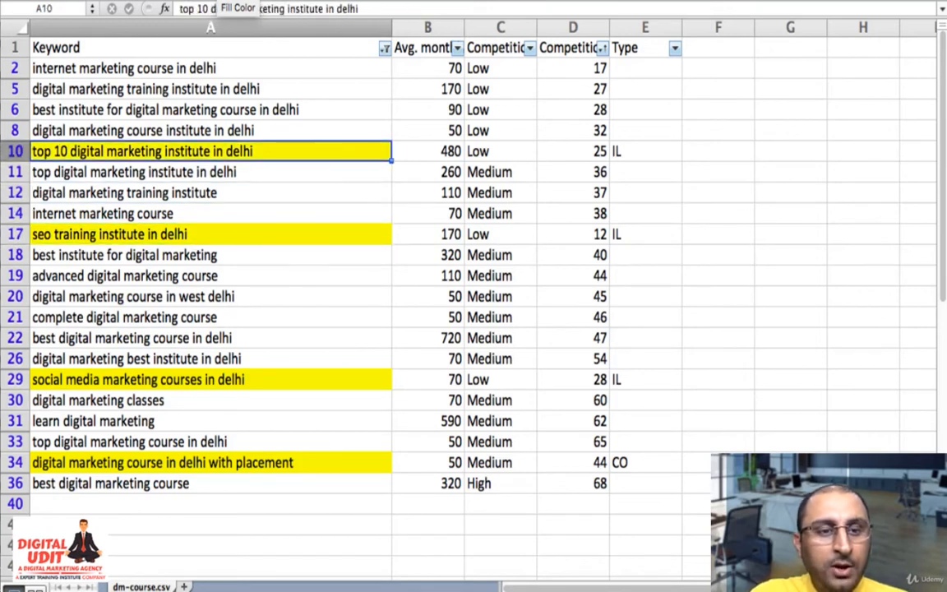
# - Filter the Keyword column by the yellow cell color again, including the newly highlighted keywords
pyautogui.click(385, 50)
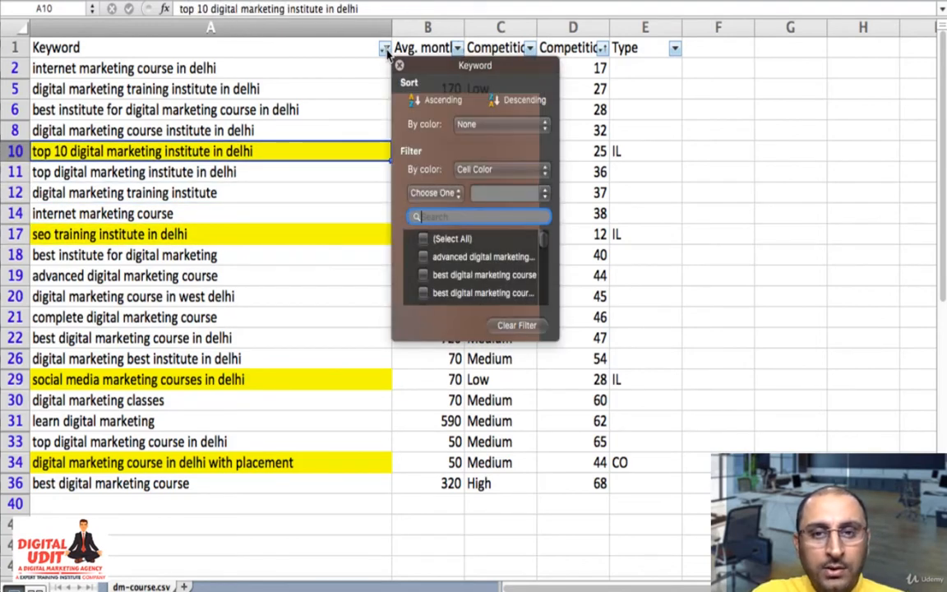
pyautogui.click(493, 169)
pyautogui.click(571, 170)
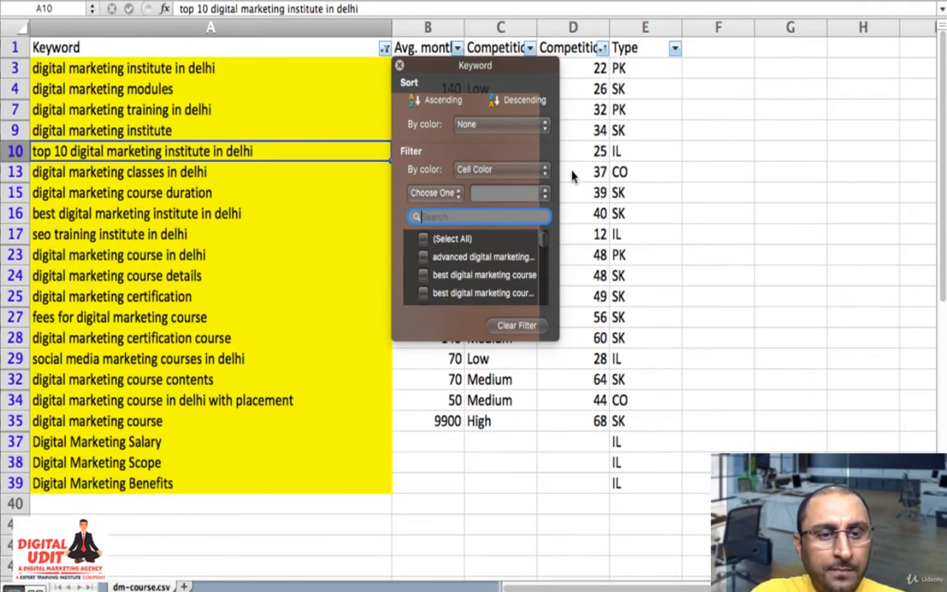
pyautogui.click(271, 400)
pyautogui.press('Up')
pyautogui.press('Up')
pyautogui.press('Up')
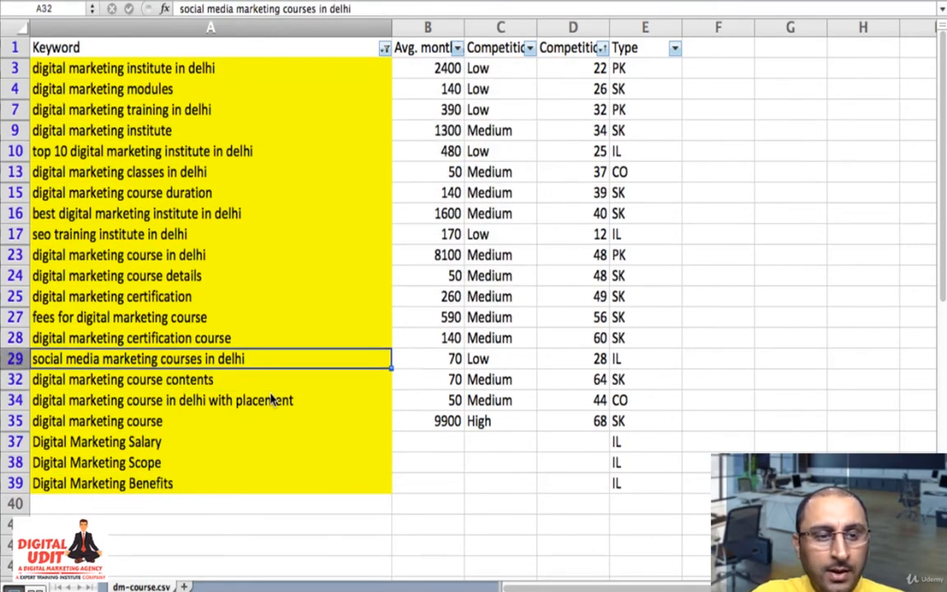
pyautogui.press('Right')
pyautogui.press('Right')
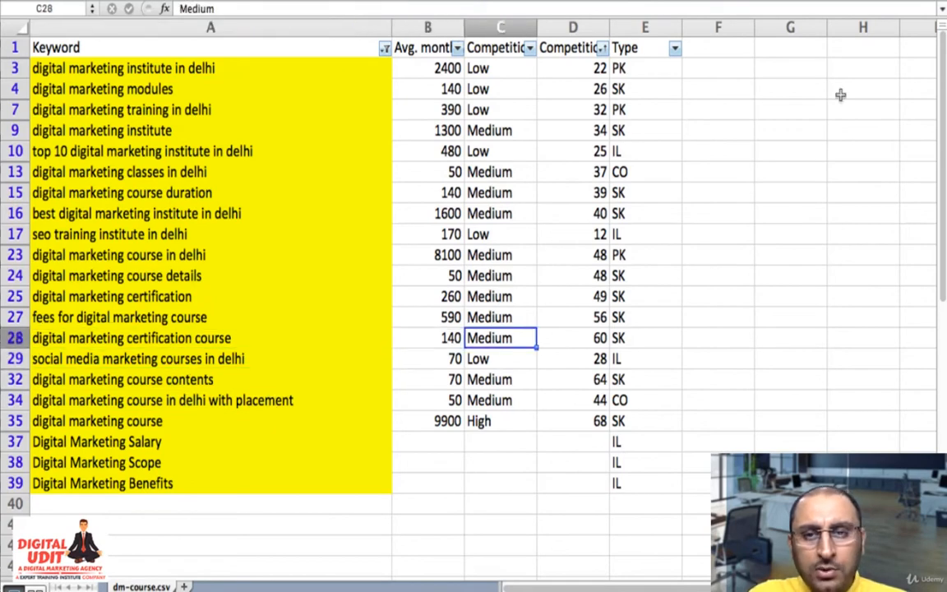
# - Sort the filtered keyword list by the Type column in ascending order
pyautogui.click(674, 48)
pyautogui.click(710, 100)
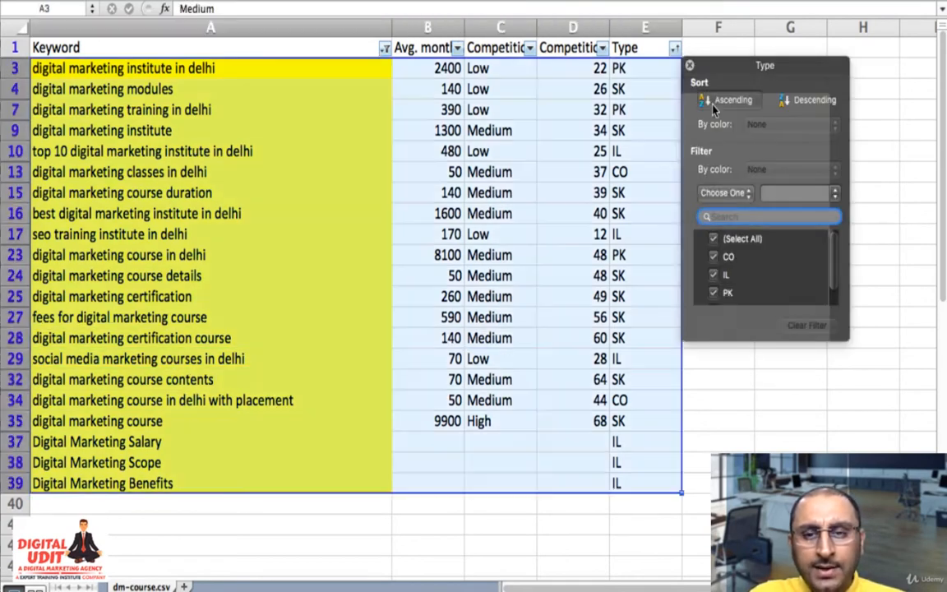
pyautogui.click(629, 170)
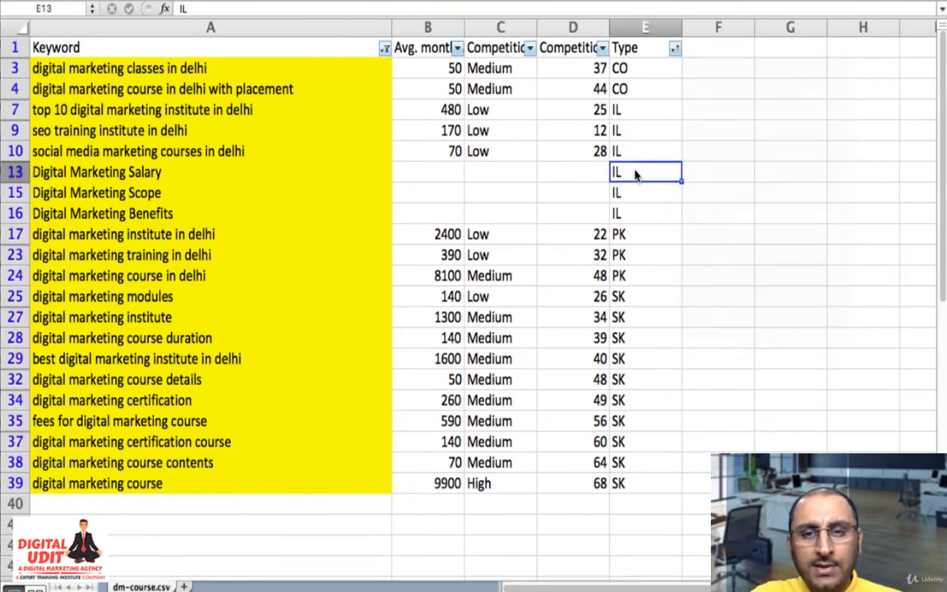
# - Select the CO and IL keyword rows, A3 to E16, to examine them as one group
pyautogui.press('Up')
pyautogui.press('Up')
pyautogui.press('Up')
pyautogui.press('Up')
pyautogui.press('Up')
pyautogui.hotkey('shift', 'Down')
pyautogui.hotkey('shift', 'Down')
pyautogui.hotkey('shift', 'Down')
pyautogui.hotkey('shift', 'Down')
pyautogui.hotkey('shift', 'Down')
pyautogui.hotkey('shift', 'Down')
pyautogui.hotkey('shift', 'Down')
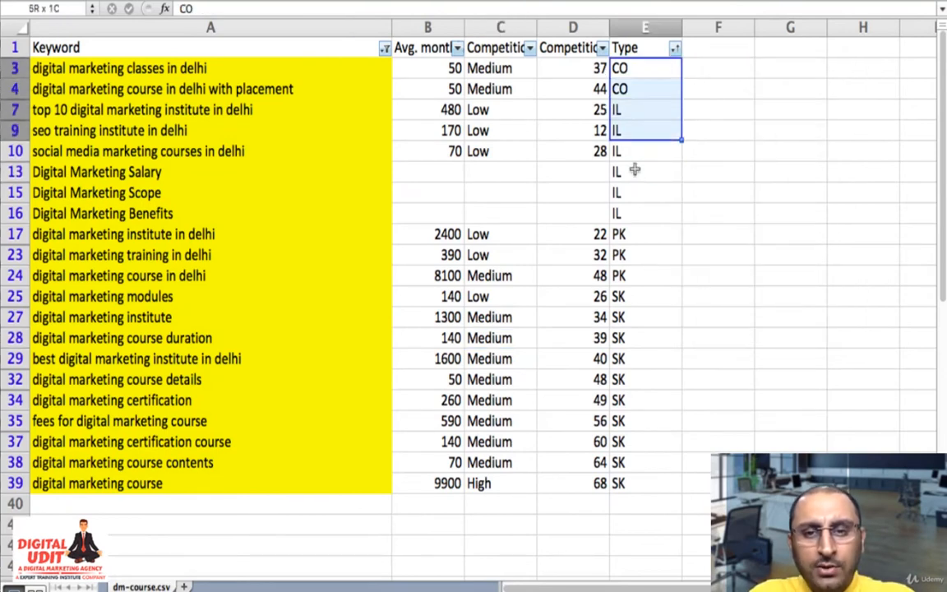
pyautogui.hotkey('shift', 'Left')
pyautogui.hotkey('shift', 'Left')
pyautogui.hotkey('shift', 'Left')
pyautogui.hotkey('shift', 'Left')
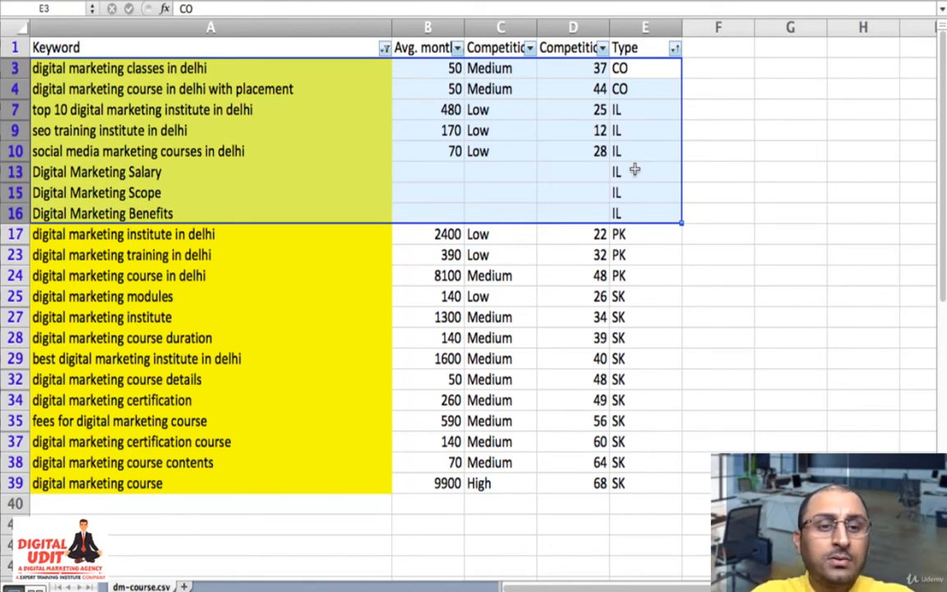
# - Select the PK keyword rows, A17 to E24, to examine them as a group
pyautogui.click(634, 169)
pyautogui.press('Down')
pyautogui.press('Down')
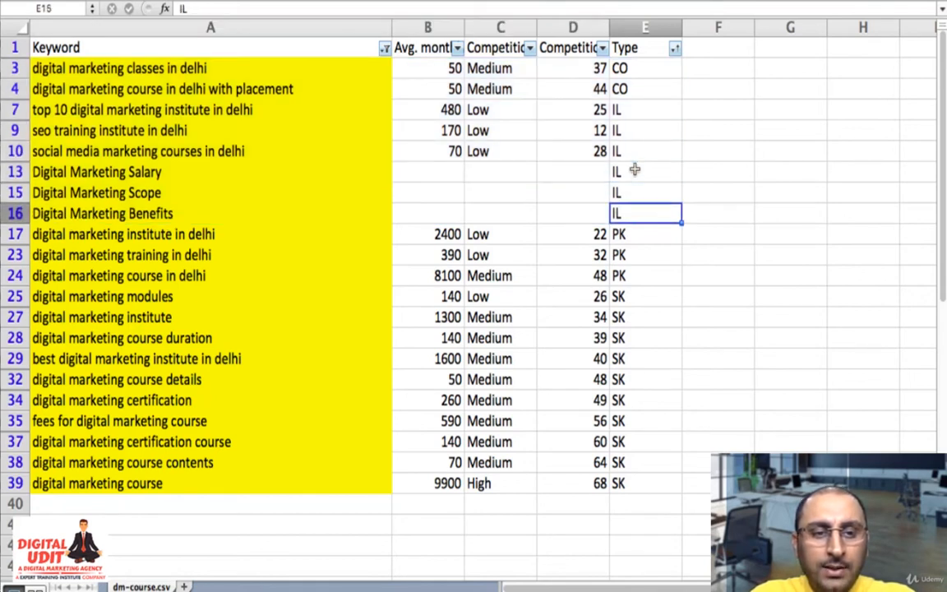
pyautogui.press('Down')
pyautogui.press('Home')
pyautogui.hotkey('shift', 'Right')
pyautogui.hotkey('shift', 'Right')
pyautogui.hotkey('shift', 'Right')
pyautogui.hotkey('shift', 'Right')
pyautogui.hotkey('shift', 'Down')
pyautogui.hotkey('shift', 'Down')
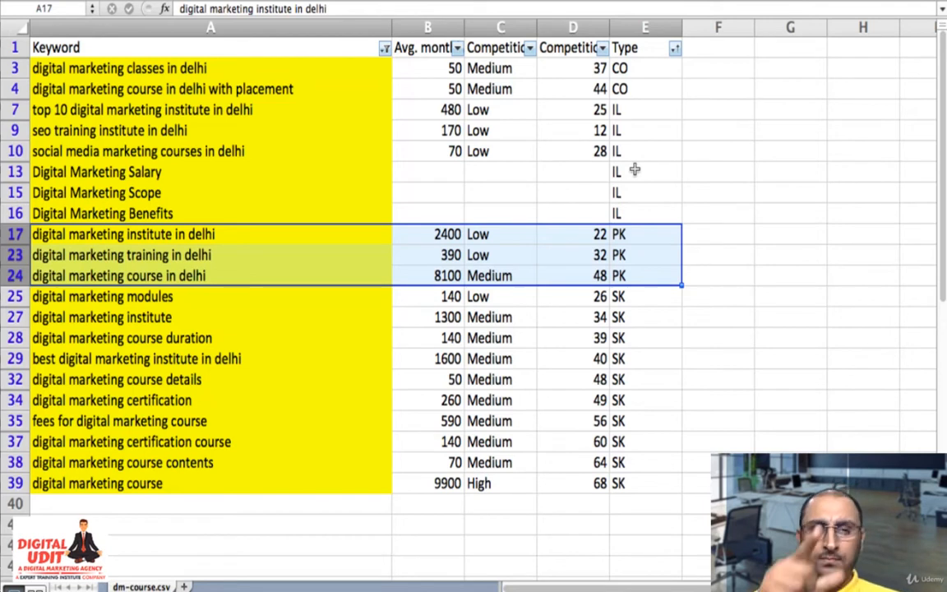
# - Examine the three PK keywords in rows 17 to 24 together with their average monthly searches
pyautogui.click(230, 69)
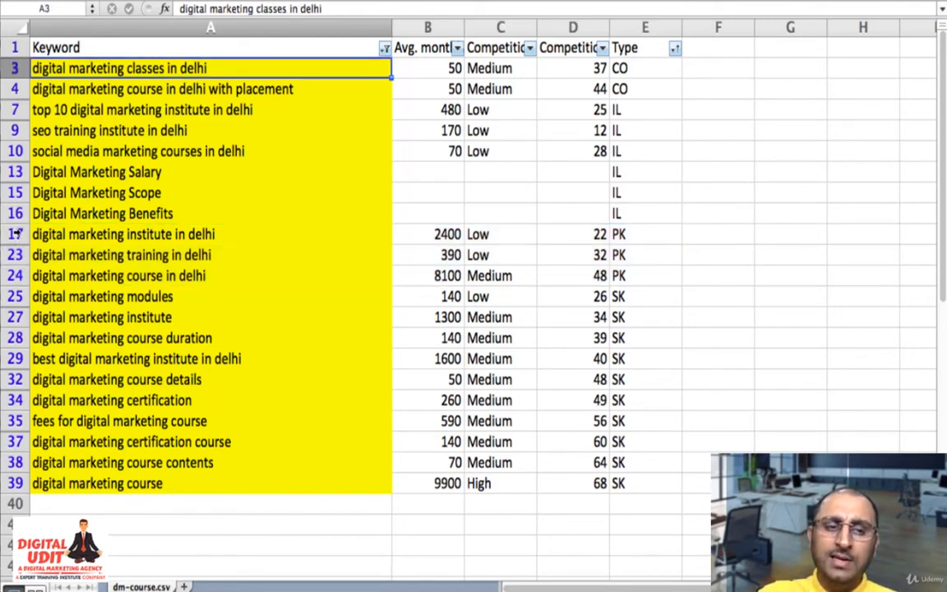
pyautogui.moveTo(41, 233); pyautogui.dragTo(106, 271)
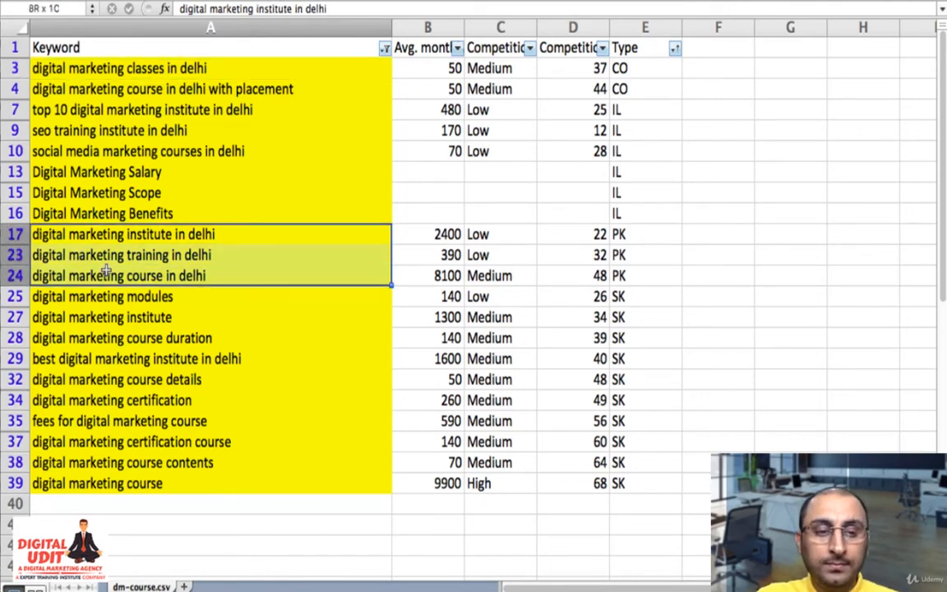
pyautogui.moveTo(107, 271); pyautogui.dragTo(438, 274)
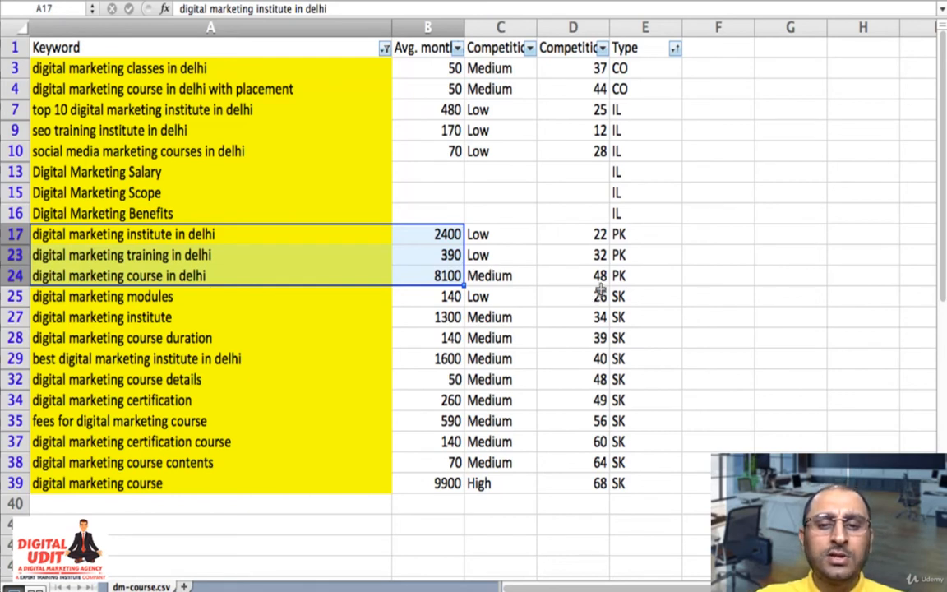
pyautogui.click(403, 281)
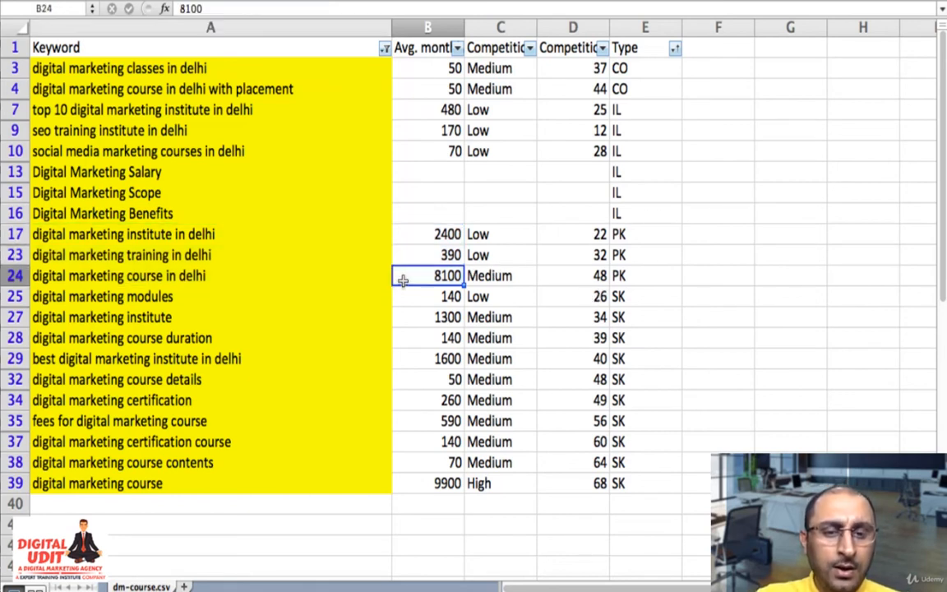
pyautogui.press('Left')
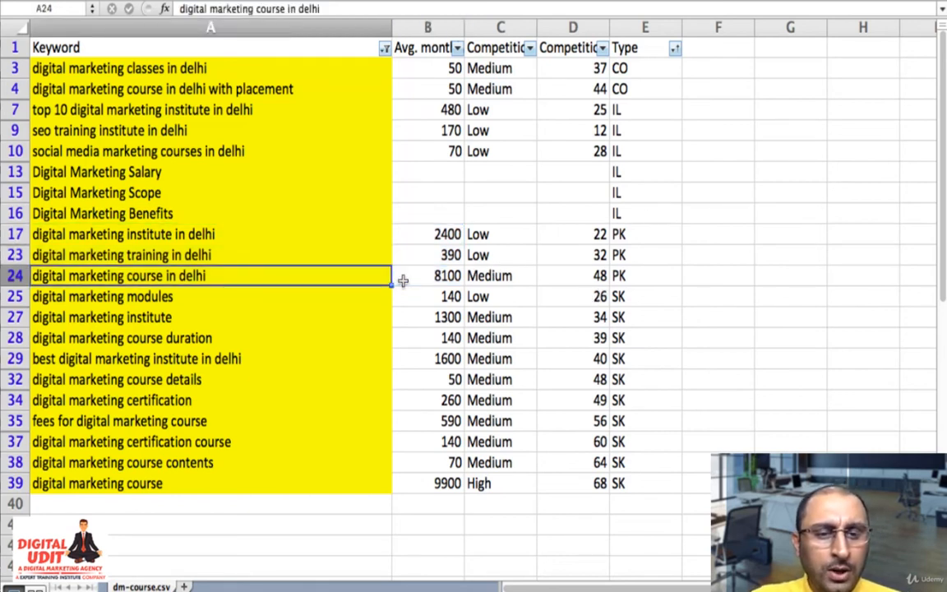
# - Compare the volume, competition and type entries of the SK keywords "digital marketing modules" and "digital marketing institute" in rows 25 and 27
pyautogui.press('Down')
pyautogui.press('Right')
pyautogui.press('Right')
pyautogui.press('Left')
pyautogui.press('Left')
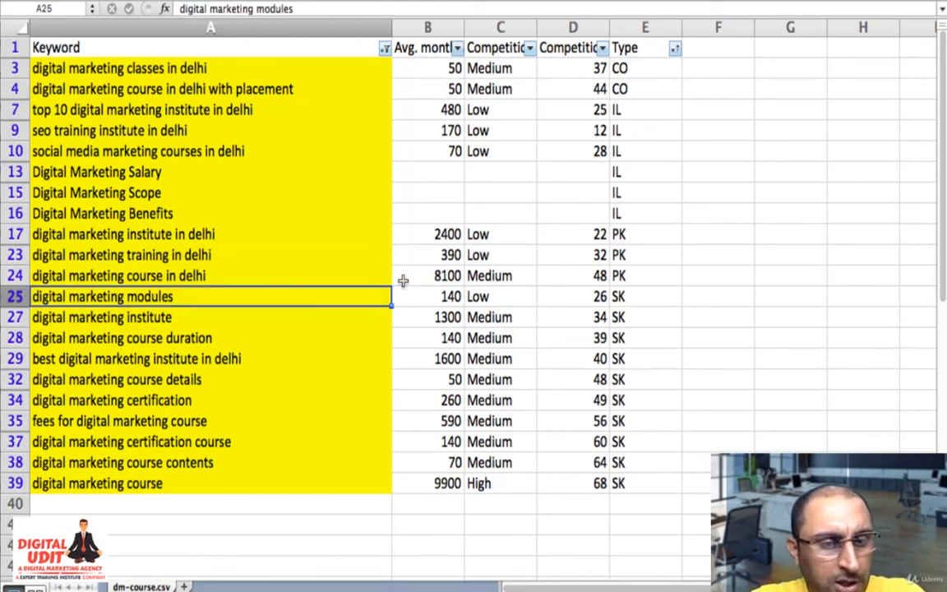
pyautogui.press('Down')
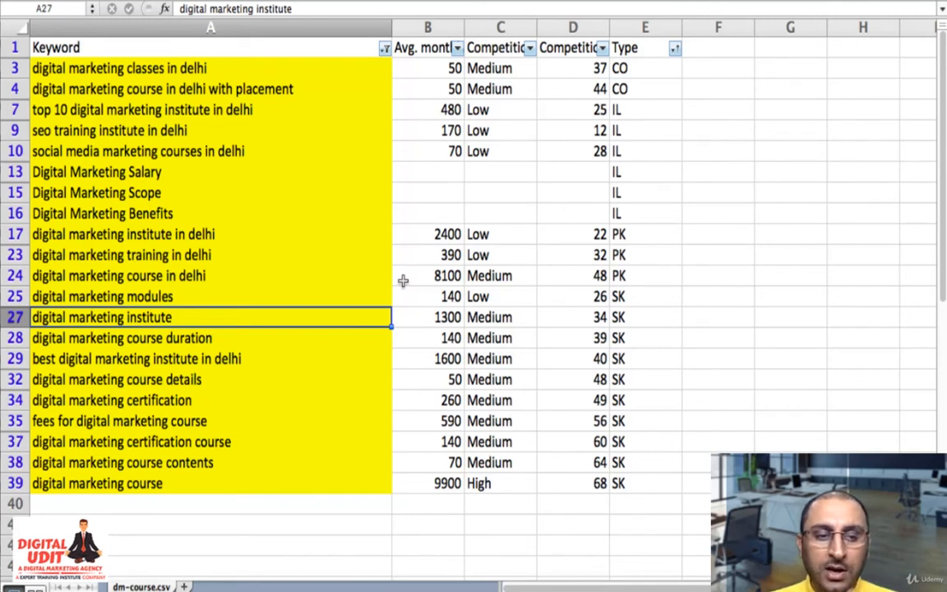
pyautogui.press('Right')
pyautogui.press('Right')
pyautogui.press('Right')
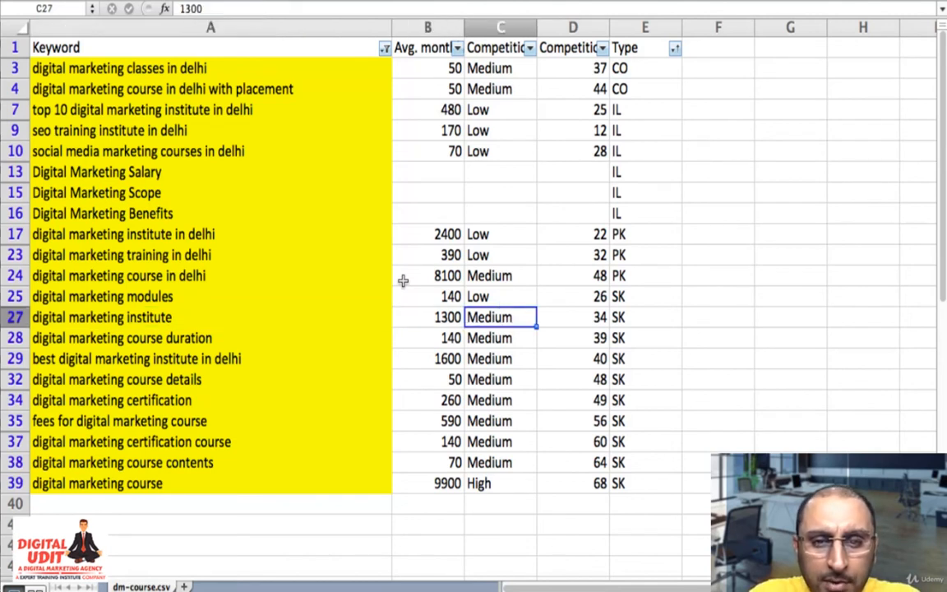
pyautogui.press('Left')
pyautogui.press('Up')
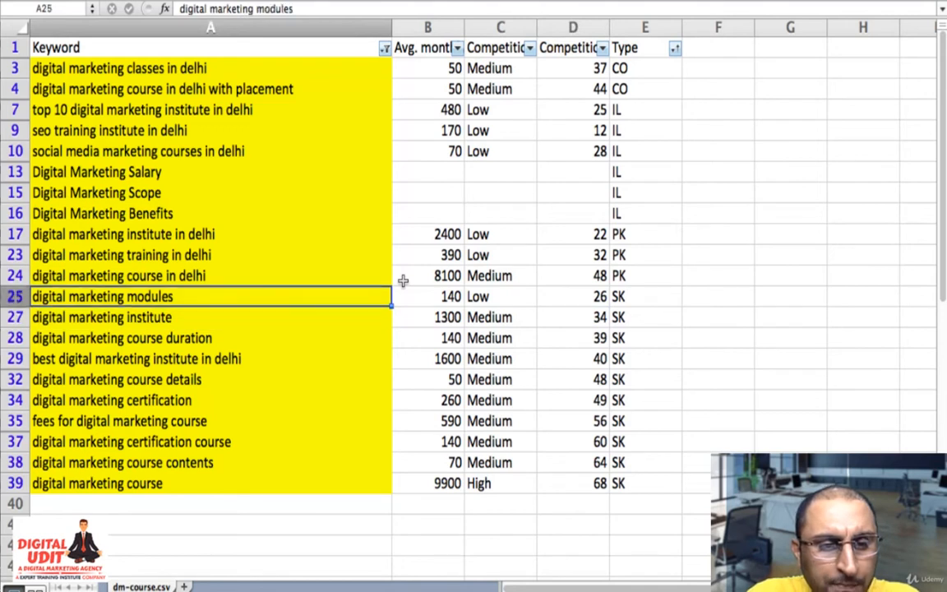
pyautogui.press('Down')
pyautogui.press('Right')
pyautogui.press('Right')
pyautogui.press('Right')
pyautogui.press('Right')
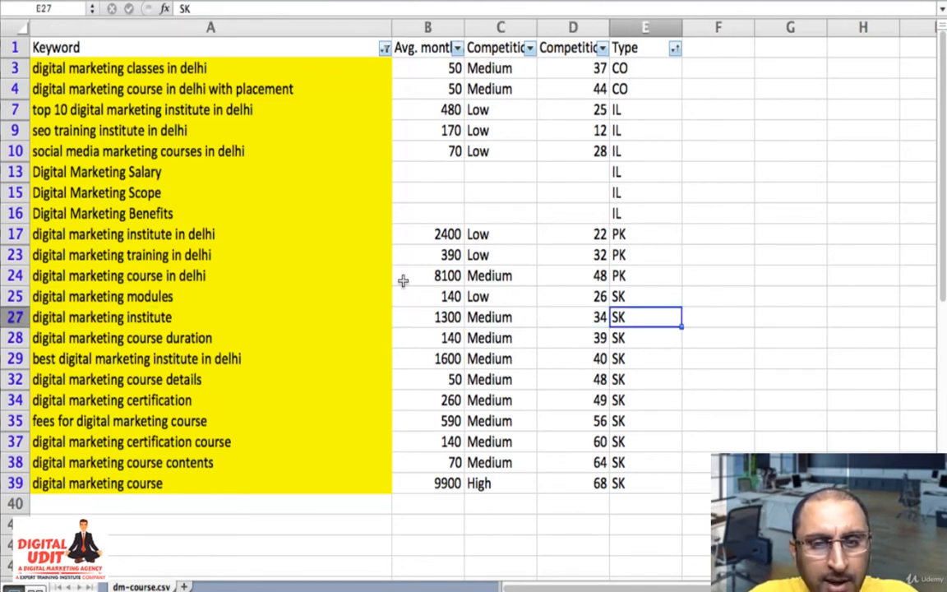
# - Change the type of "digital marketing institute" in row 27 to SK-PK
pyautogui.doubleClick(657, 319)
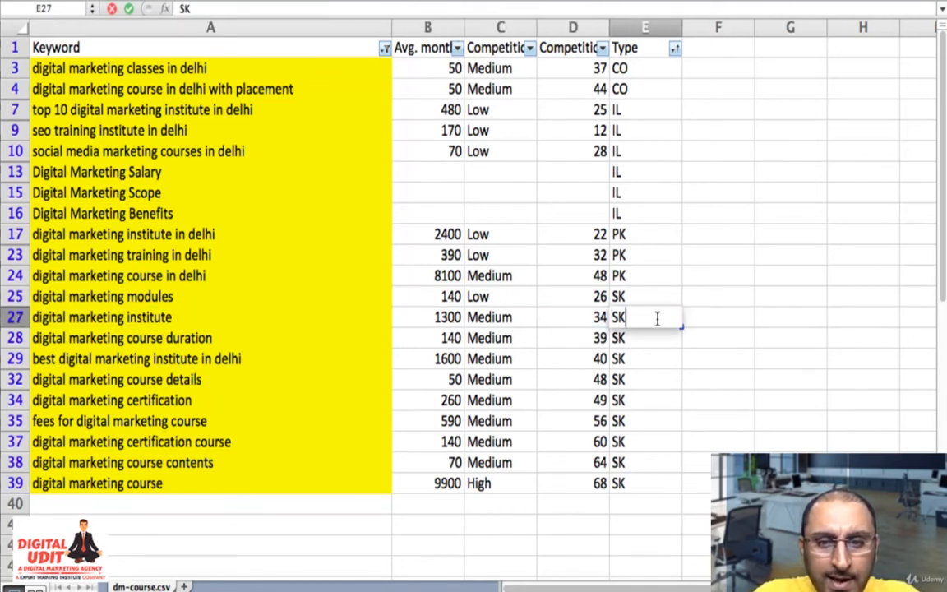
pyautogui.write('-PK')
pyautogui.press('Return')
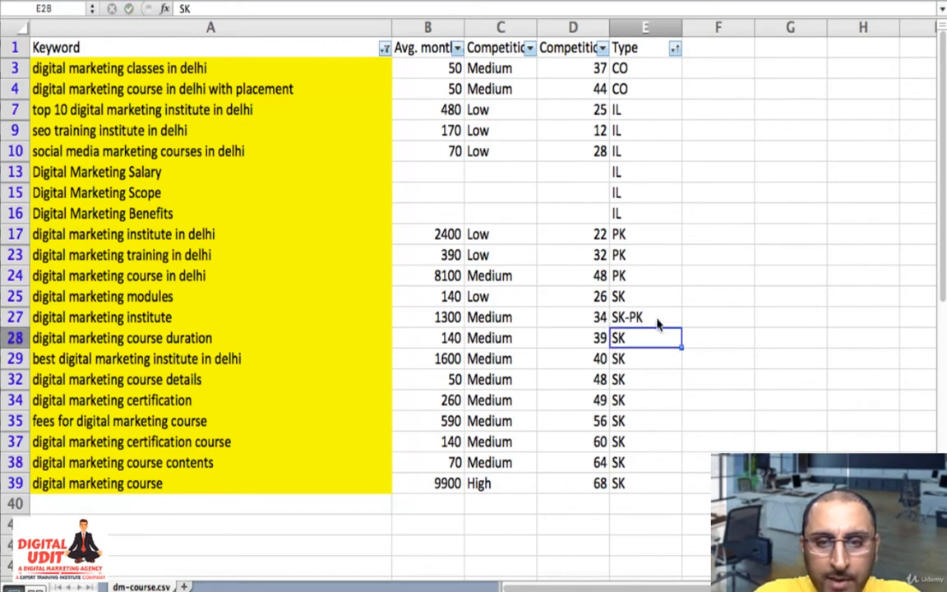
# - Copy the SK-PK type from row 27 to "best digital marketing institute in delhi" in row 29
pyautogui.click(656, 321)
pyautogui.press('super+c')
pyautogui.press('Left')
pyautogui.press('Left')
pyautogui.press('Left')
pyautogui.press('Left')
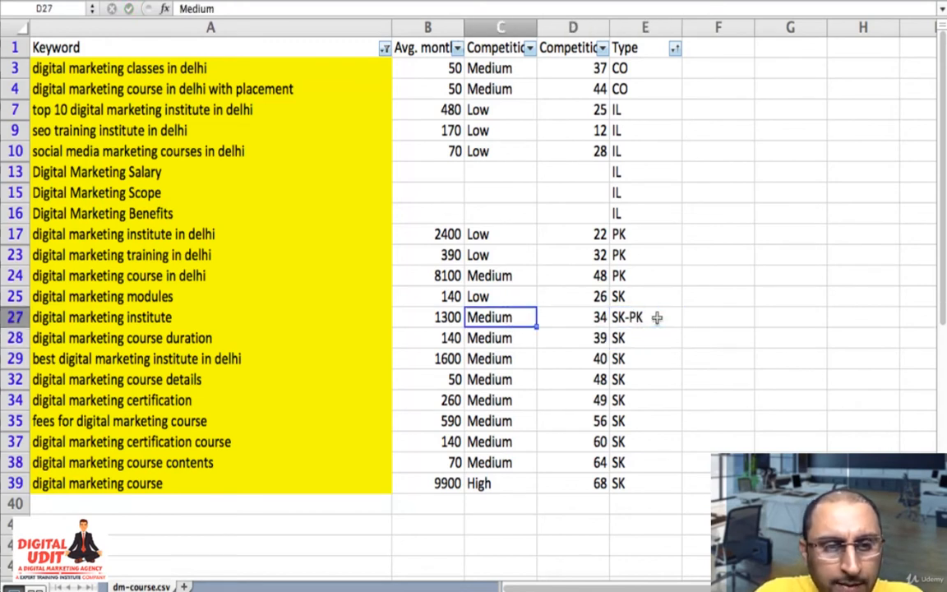
pyautogui.press('Down')
pyautogui.press('Down')
pyautogui.press('Right')
pyautogui.press('Right')
pyautogui.press('Right')
pyautogui.press('Right')
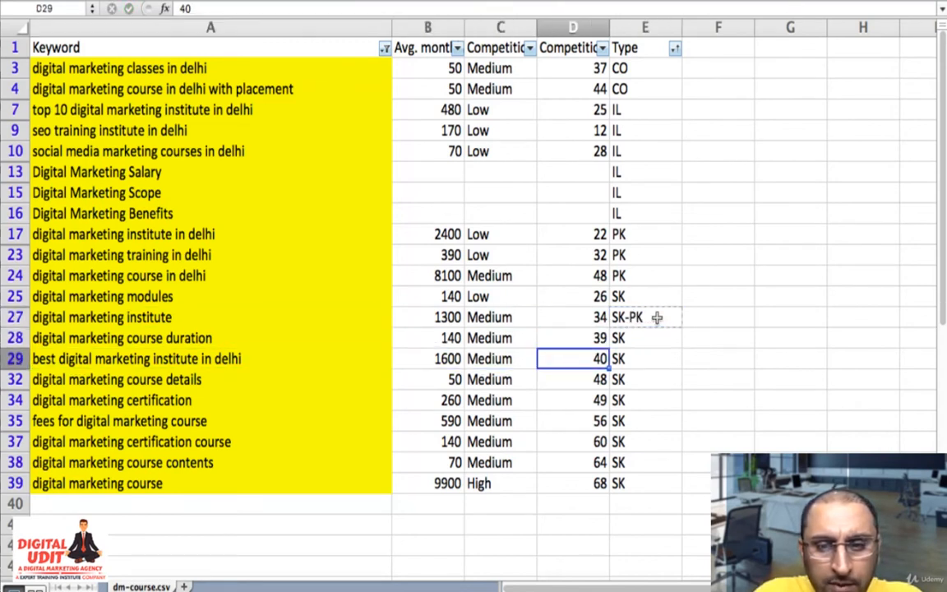
pyautogui.press('super+v')
# - Examine the remaining SK keywords in rows 32 to 39 and their type entries
pyautogui.press('Left')
pyautogui.press('Left')
pyautogui.press('Left')
pyautogui.press('Left')
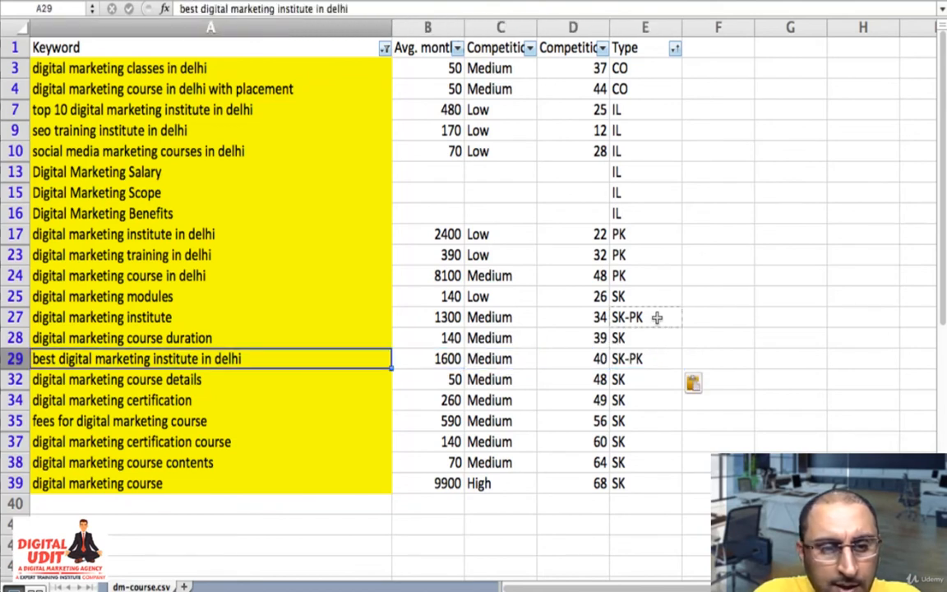
pyautogui.press('Down')
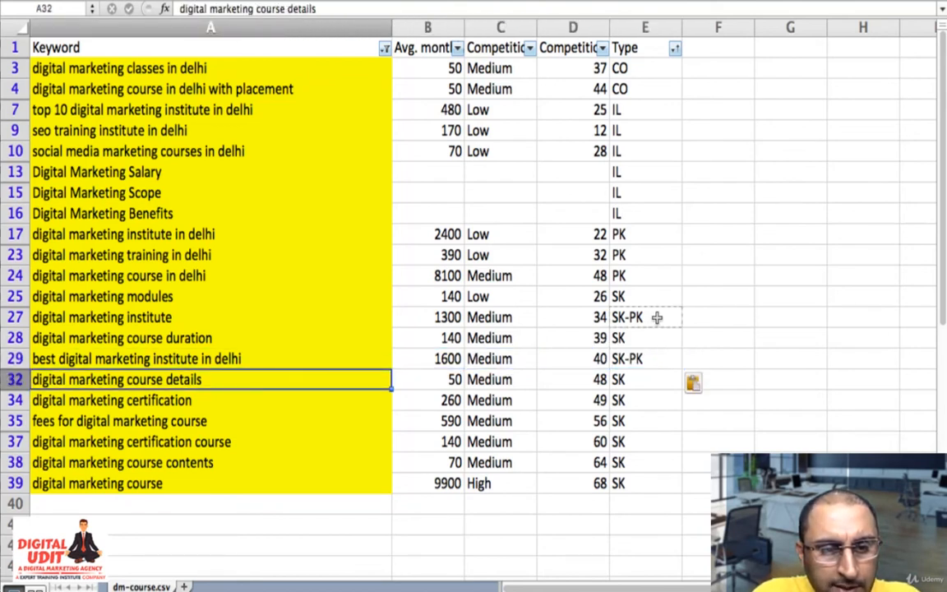
pyautogui.press('Down')
pyautogui.press('Down')
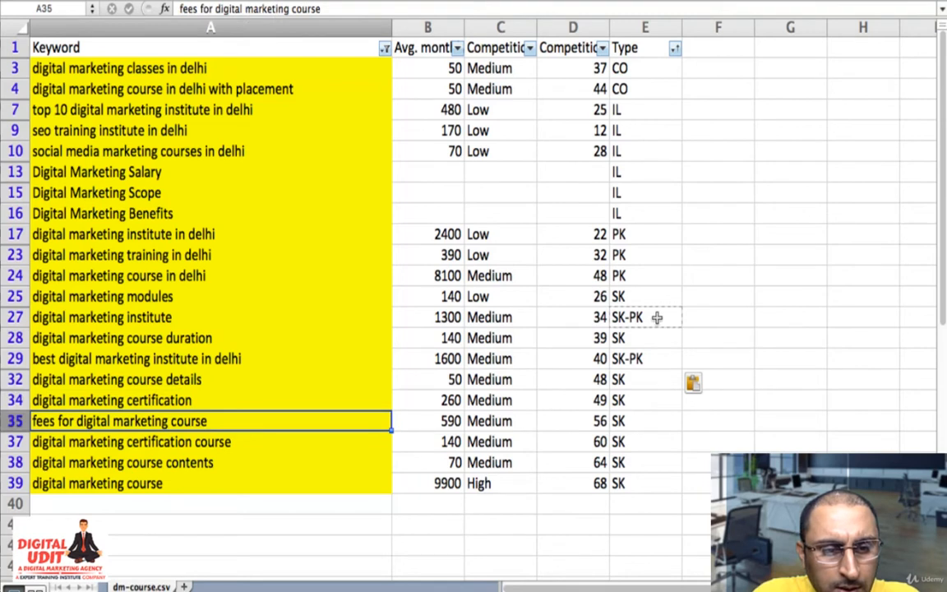
pyautogui.press('Down')
pyautogui.press('Down')
pyautogui.press('Down')
pyautogui.press('Up')
pyautogui.press('Up')
pyautogui.press('Up')
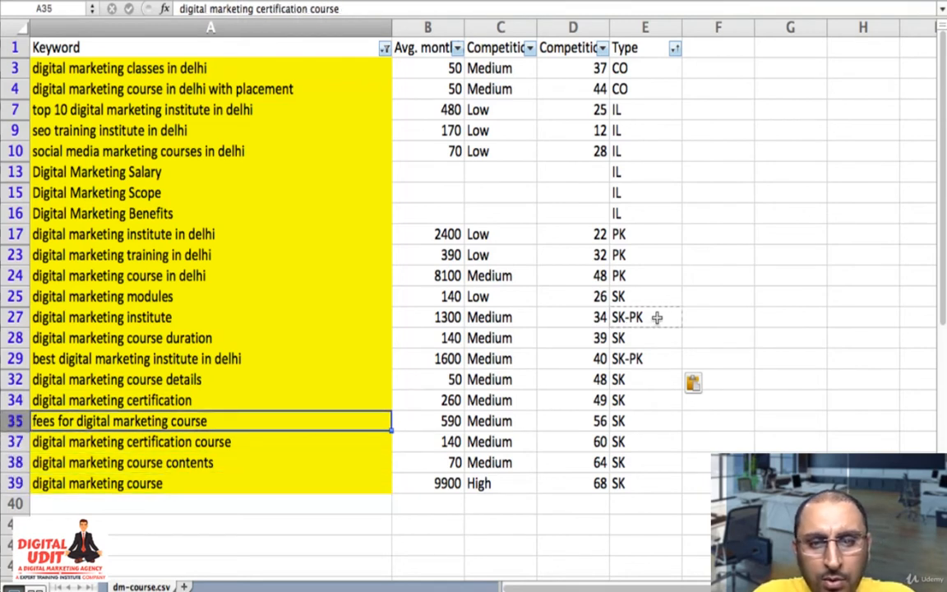
pyautogui.press('Up')
pyautogui.press('Right')
pyautogui.press('Right')
pyautogui.press('Right')
pyautogui.press('Right')
pyautogui.press('Up')
pyautogui.press('Up')
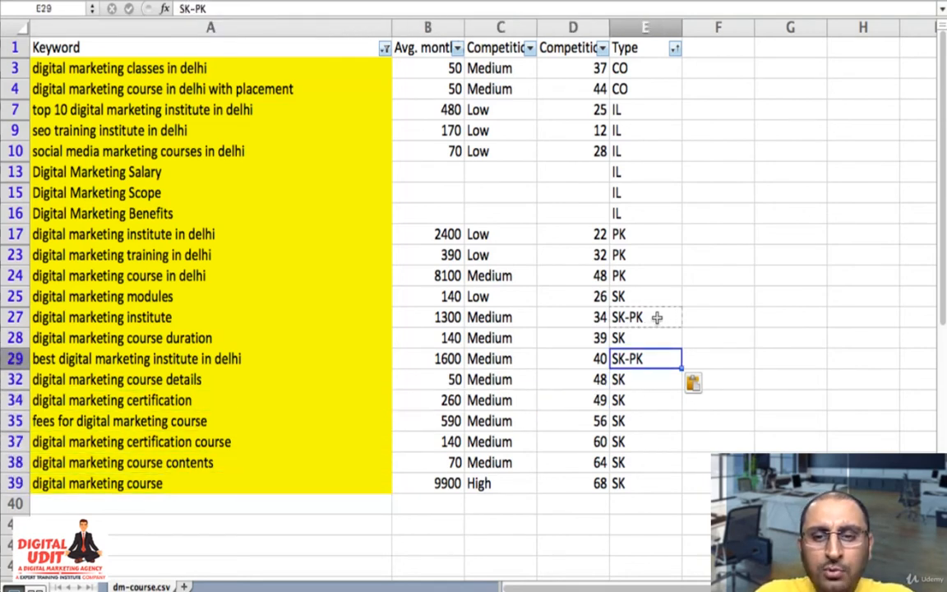
# - Select the PK, SK and SK-PK keyword rows from A17 to E29 to examine them together
pyautogui.press('Up')
pyautogui.press('Up')
pyautogui.press('Up')
pyautogui.press('Up')
pyautogui.press('Up')
pyautogui.press('Up')
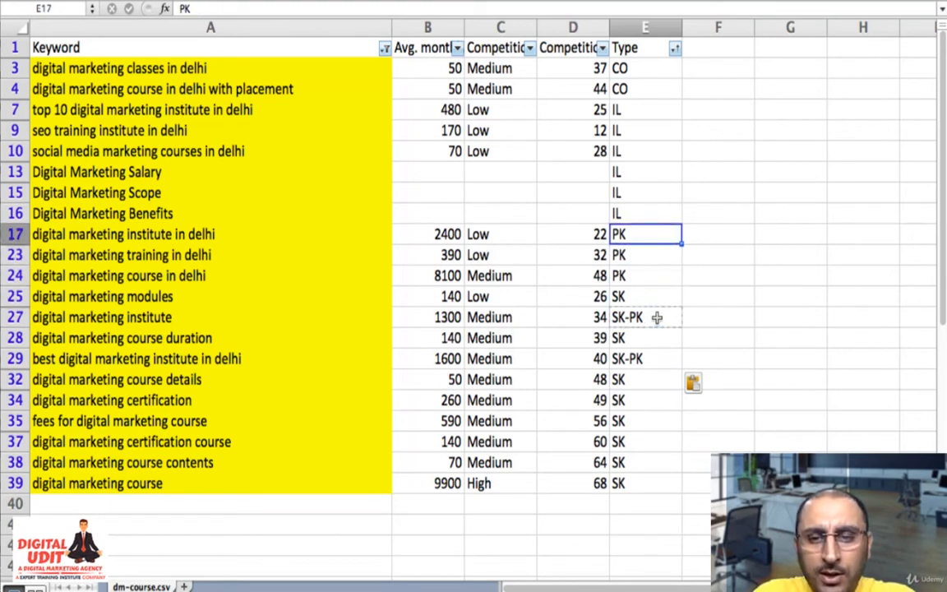
pyautogui.press('Left')
pyautogui.press('Left')
pyautogui.press('Left')
pyautogui.press('Left')
pyautogui.hotkey('shift', 'Right')
pyautogui.hotkey('shift', 'Right')
pyautogui.hotkey('shift', 'Right')
pyautogui.hotkey('shift', 'Right')
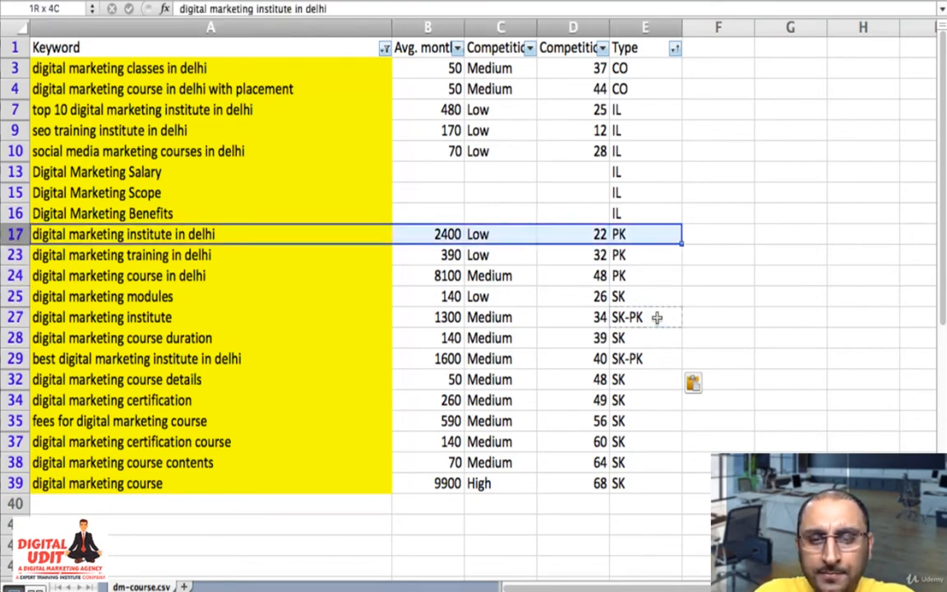
pyautogui.hotkey('shift', 'Down')
pyautogui.hotkey('shift', 'Down')
pyautogui.hotkey('shift', 'Down')
pyautogui.hotkey('shift', 'Down')
pyautogui.hotkey('shift', 'Down')
pyautogui.hotkey('shift', 'Down')
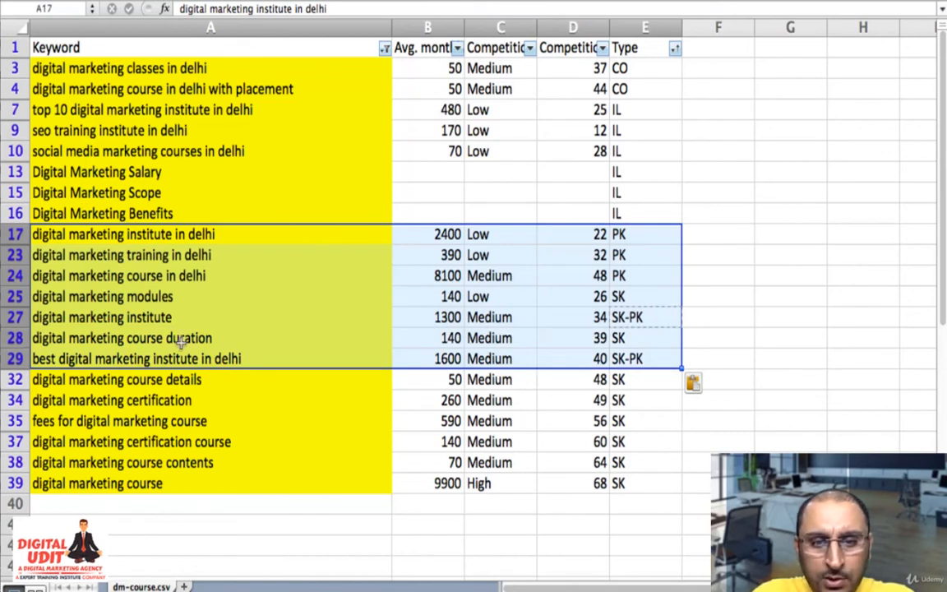
# - Move the "best digital marketing institute in delhi" entry out of A29:E29 to temporary cells starting at G29
pyautogui.click(134, 359)
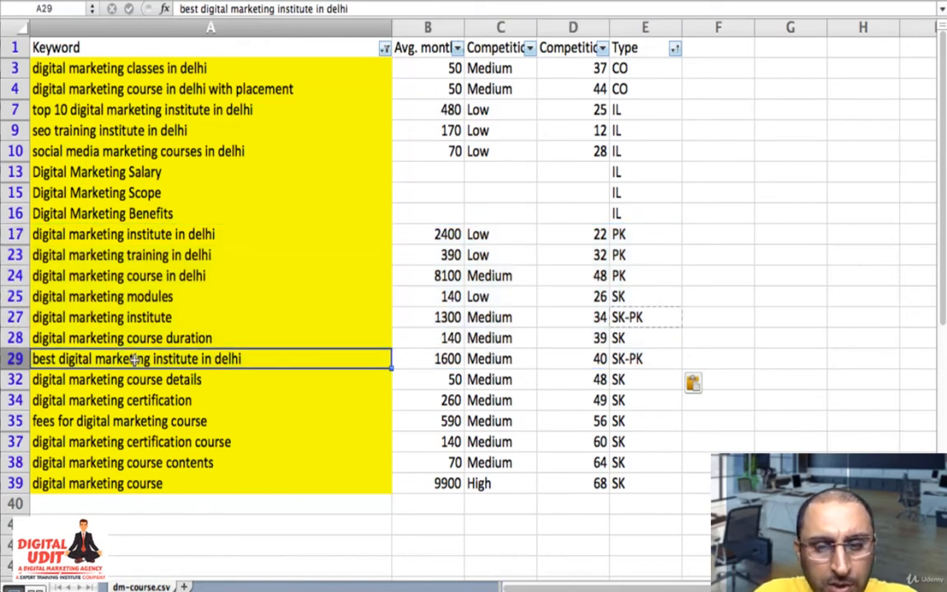
pyautogui.press('super+shift+Right')
pyautogui.press('Right')
pyautogui.press('Right')
pyautogui.press('Right')
pyautogui.press('Right')
pyautogui.press('Right')
pyautogui.press('Right')
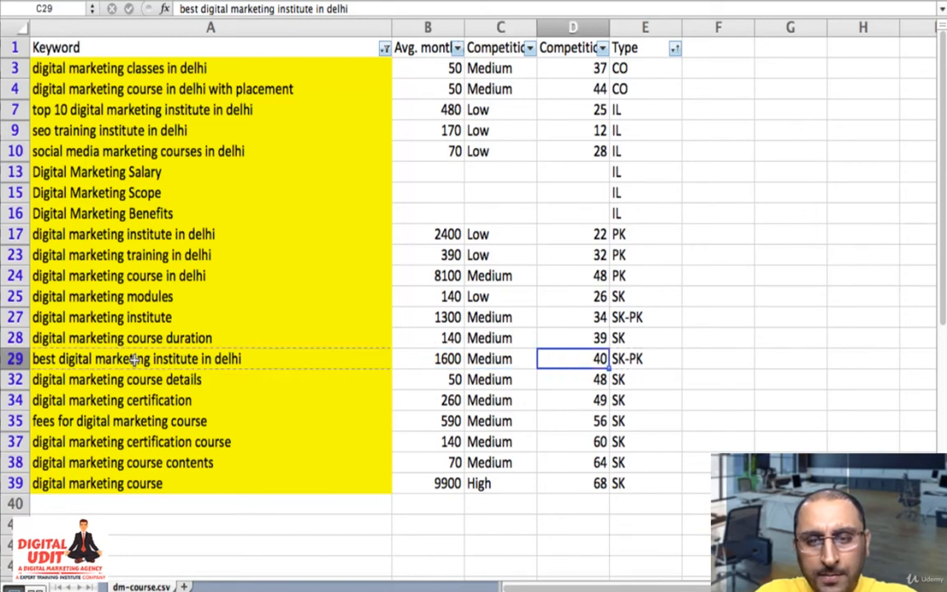
pyautogui.press('super+v')
# - Move the "digital marketing course duration" entry from row 28 down into the emptied row 29
pyautogui.press('Left')
pyautogui.press('Left')
pyautogui.press('Left')
pyautogui.press('Left')
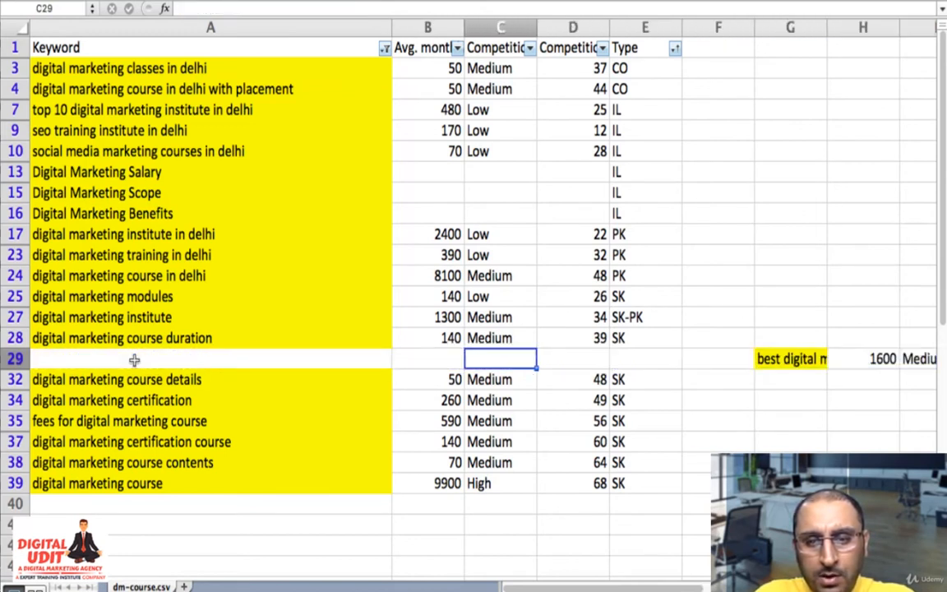
pyautogui.press('Left')
pyautogui.press('Left')
pyautogui.press('Up')
pyautogui.hotkey('shift', 'Right')
pyautogui.hotkey('shift', 'Right')
pyautogui.hotkey('shift', 'Right')
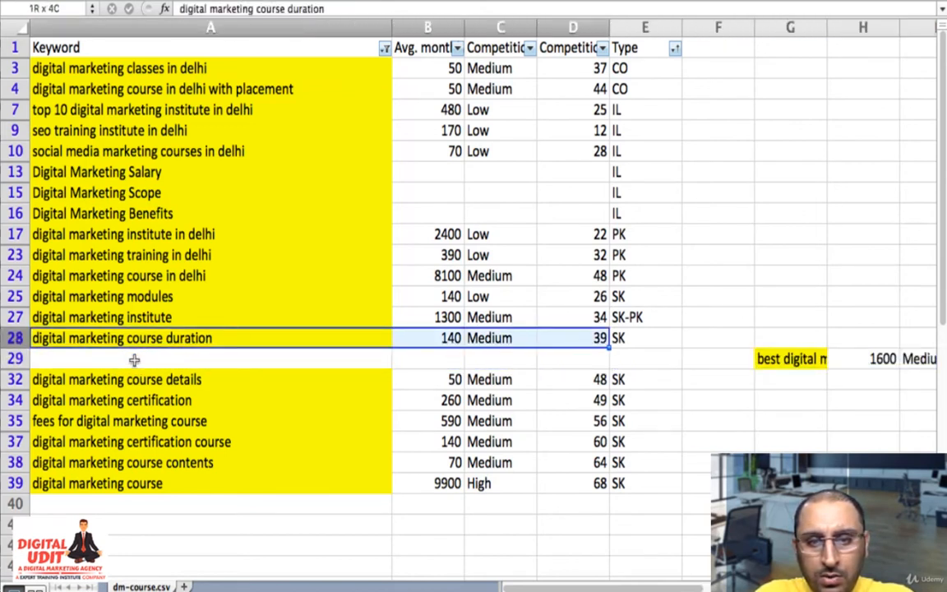
pyautogui.hotkey('shift', 'Right')
pyautogui.press('super+c')
pyautogui.press('Down')
pyautogui.press('super+v')
# - Move the "best digital marketing institute in delhi" entry from G29:K29 into row 28, starting at column A
pyautogui.press('Right')
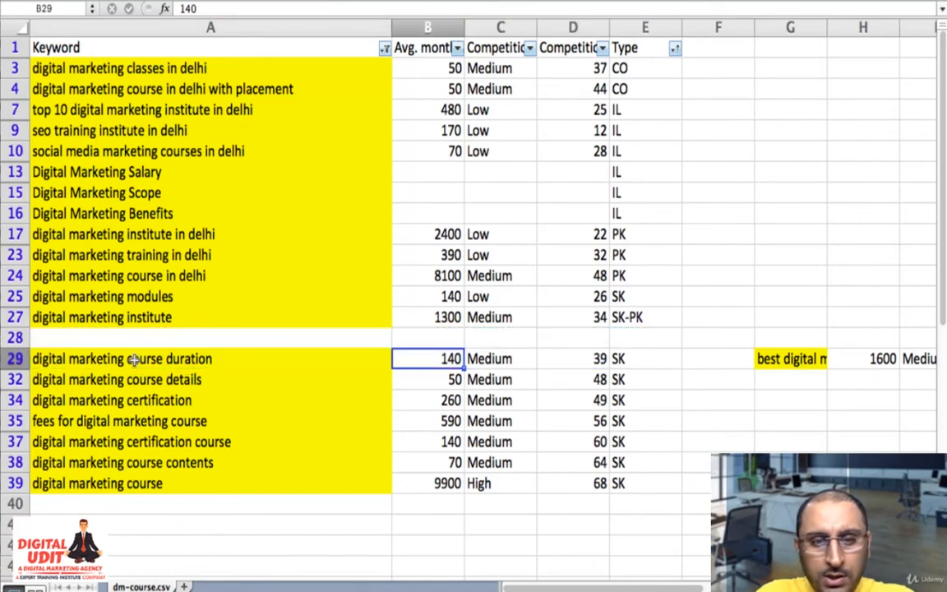
pyautogui.press('Right')
pyautogui.press('Right')
pyautogui.press('Right')
pyautogui.press('Right')
pyautogui.press('Right')
pyautogui.hotkey('shift', 'Right')
pyautogui.hotkey('shift', 'Right')
pyautogui.hotkey('shift', 'Right')
pyautogui.hotkey('shift', 'Right')
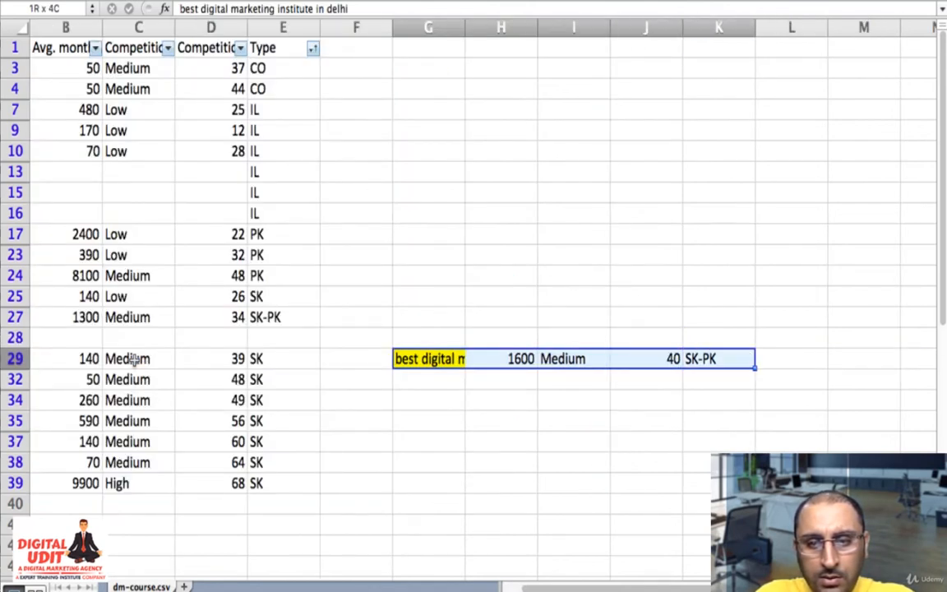
pyautogui.press('super+c')
pyautogui.press('Left')
pyautogui.press('Left')
pyautogui.press('Left')
pyautogui.press('Left')
pyautogui.press('Left')
pyautogui.press('Left')
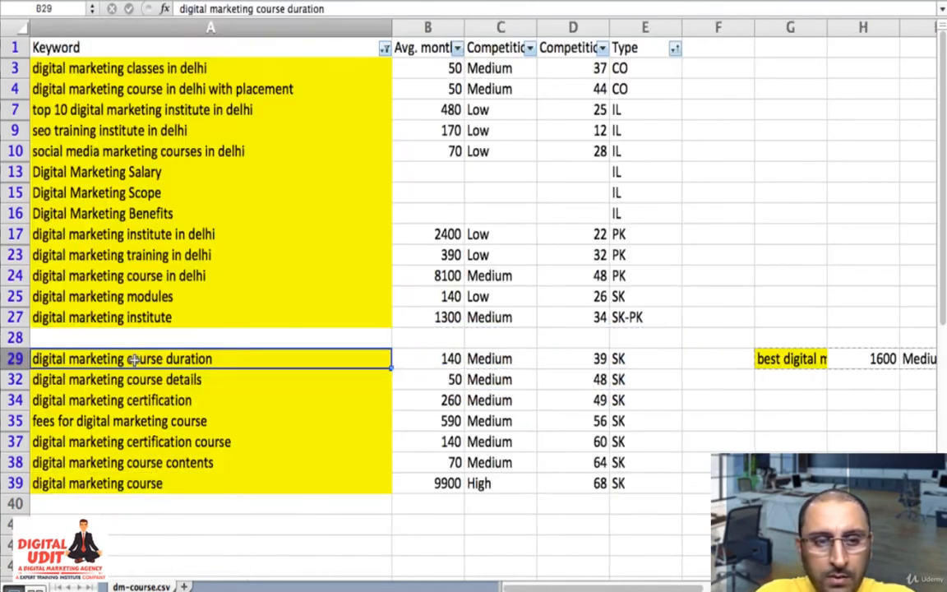
pyautogui.press('Up')
pyautogui.press('super+v')
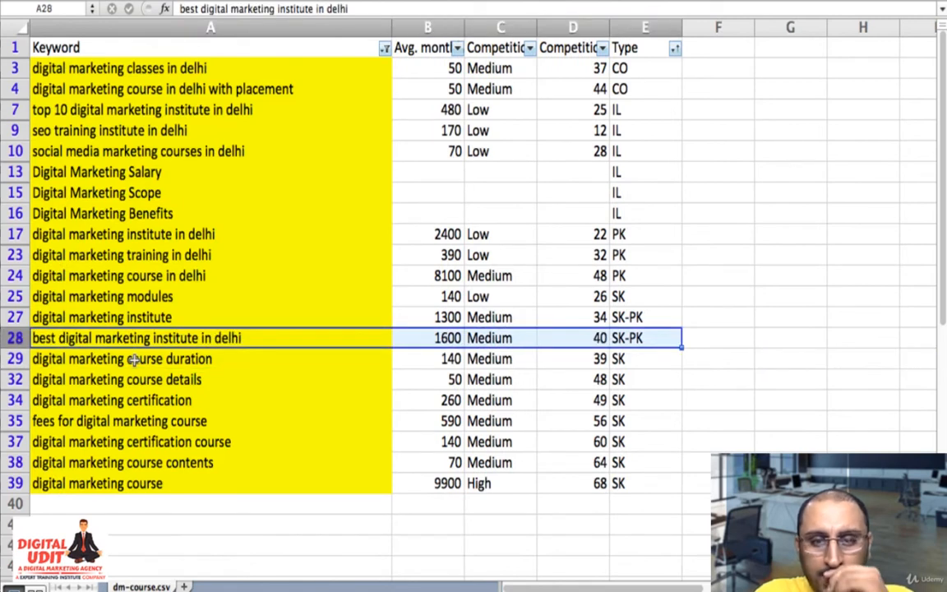
# - Select rows 17 to 28 to examine the PK and SK-PK keywords as one block
pyautogui.click(168, 462)
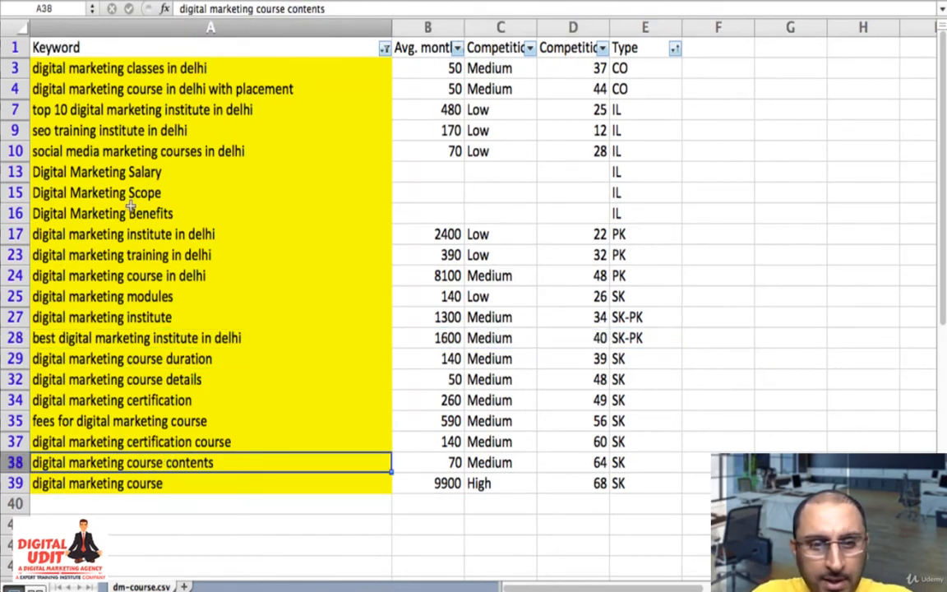
pyautogui.click(10, 235)
pyautogui.moveTo(9, 234); pyautogui.dragTo(89, 346)
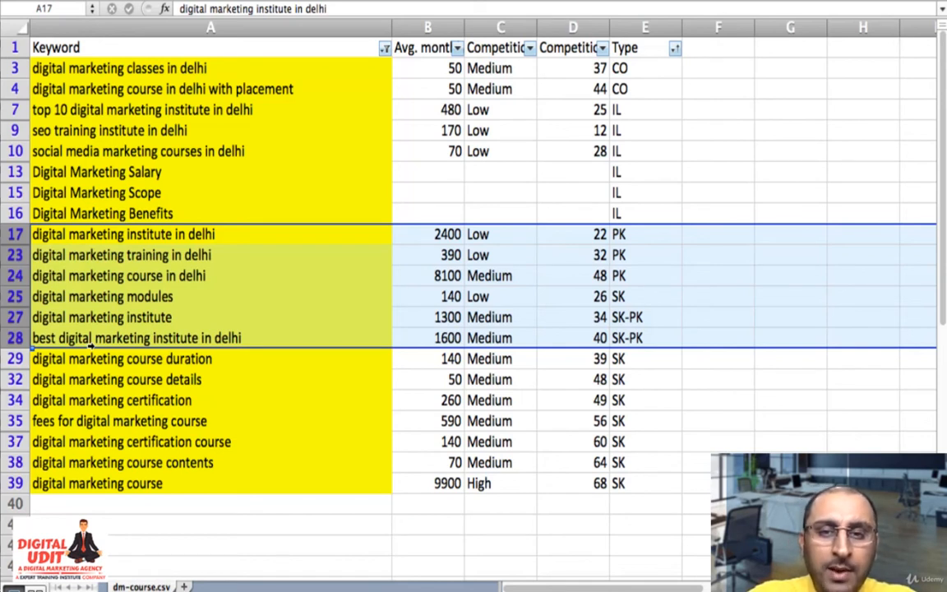
# - Change the type of "social media marketing courses in delhi" in row 10 to IL-PK
pyautogui.click(230, 156)
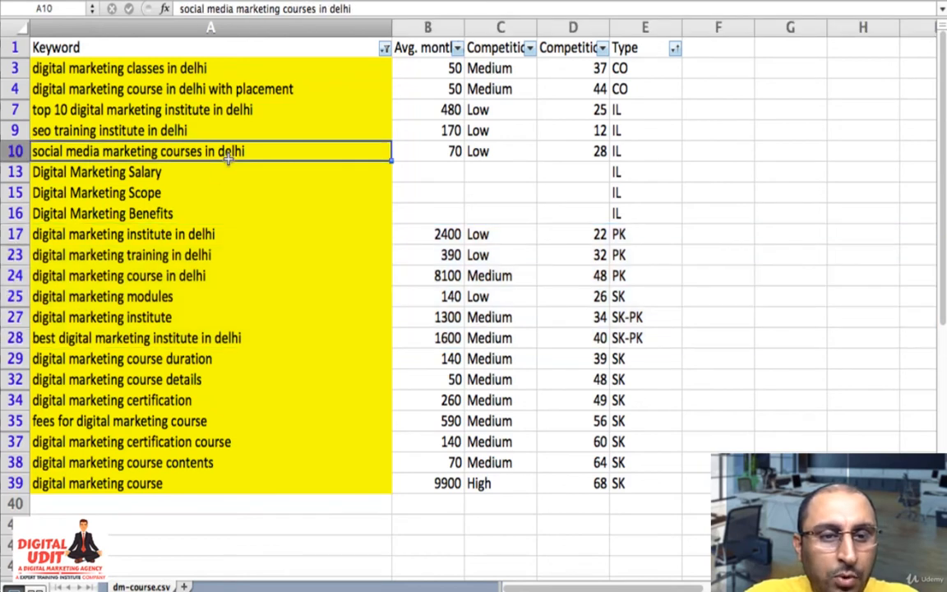
pyautogui.press('Right')
pyautogui.press('Right')
pyautogui.press('Right')
pyautogui.press('Right')
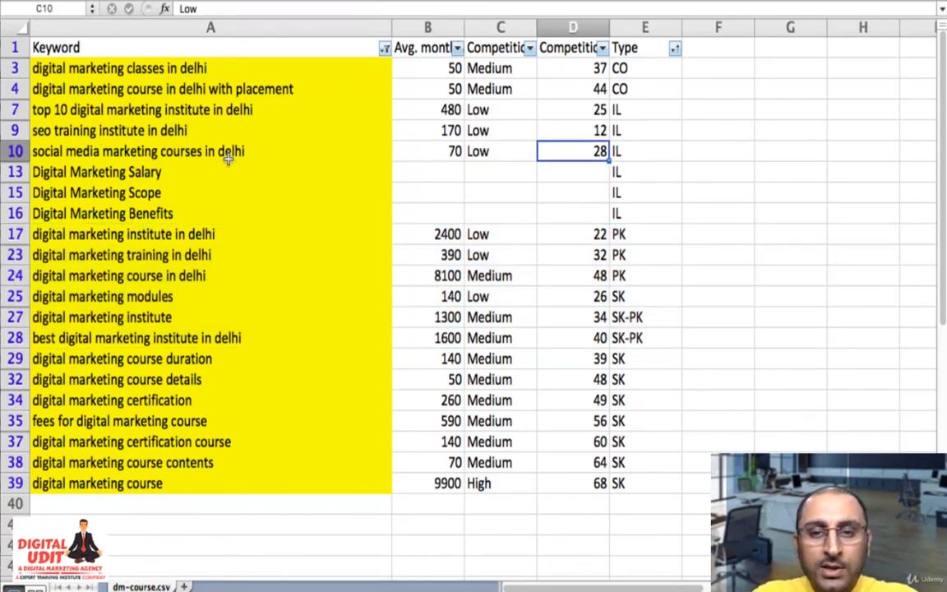
pyautogui.press('F2')
pyautogui.write('-PK')
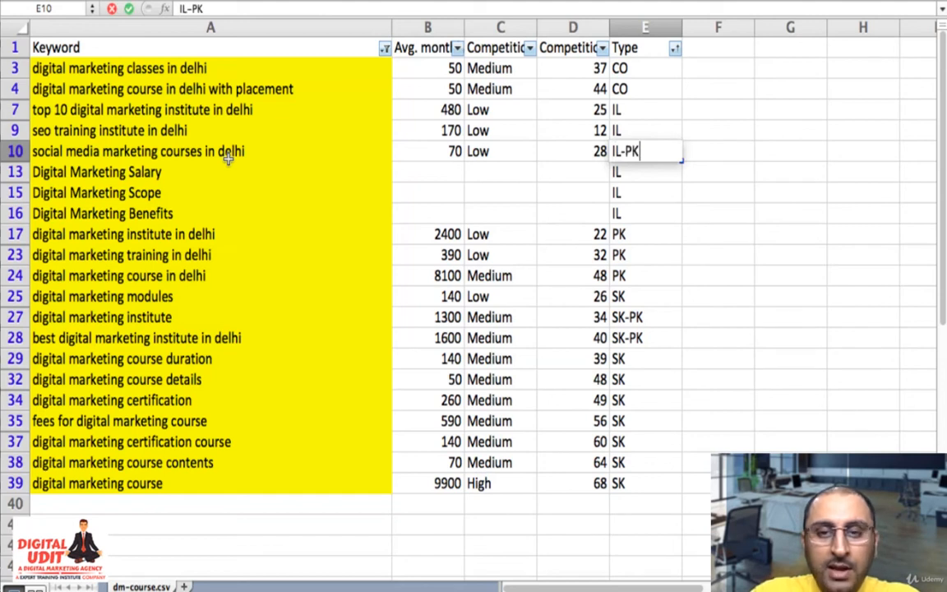
pyautogui.press('Return')
# - Copy the IL-PK type to "seo training institute in delhi" and "top 10 digital marketing institute in delhi" in rows 9 and 7
pyautogui.press('Up')
pyautogui.press('super+c')
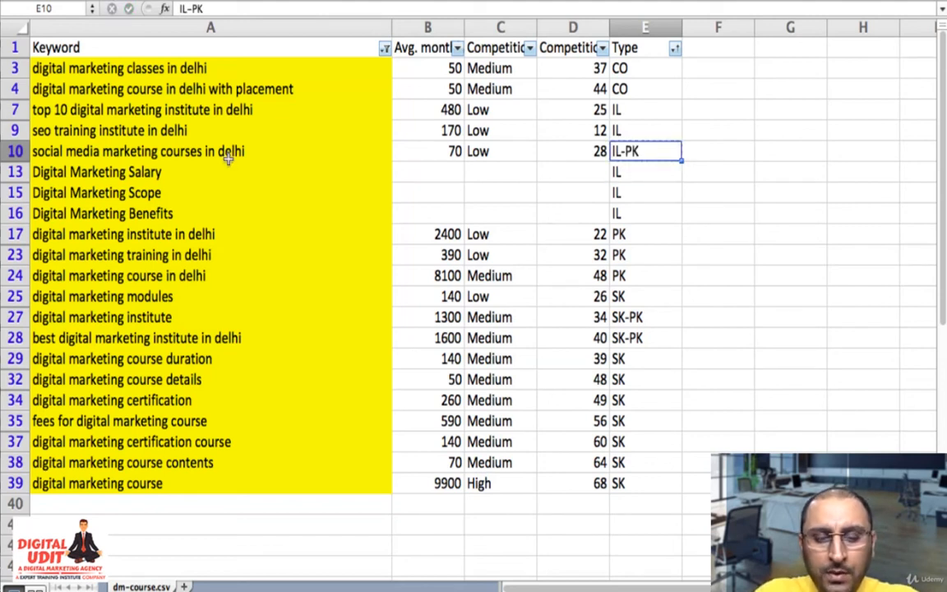
pyautogui.press('Up')
pyautogui.press('super+v')
pyautogui.press('Up')
pyautogui.press('super+v')
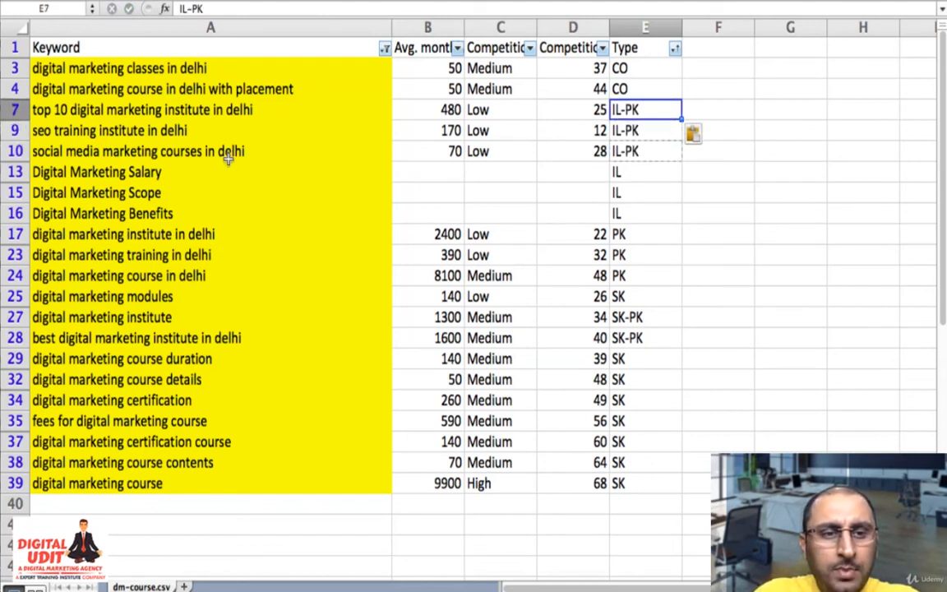
# - Change the type of "digital marketing course in delhi with placement" in row 4 to CO-PK
pyautogui.press('Up')
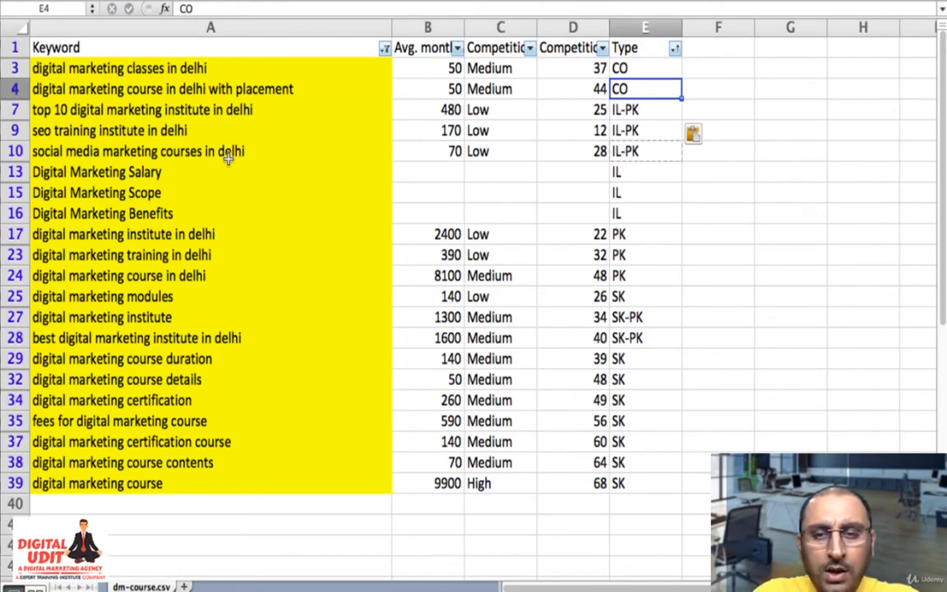
pyautogui.press('Down')
pyautogui.press('Up')
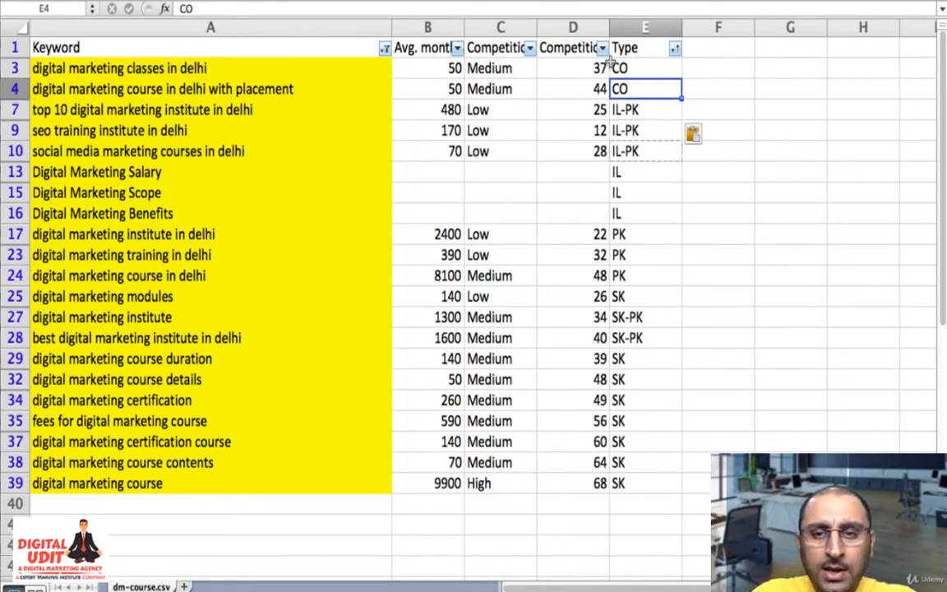
pyautogui.doubleClick(653, 92)
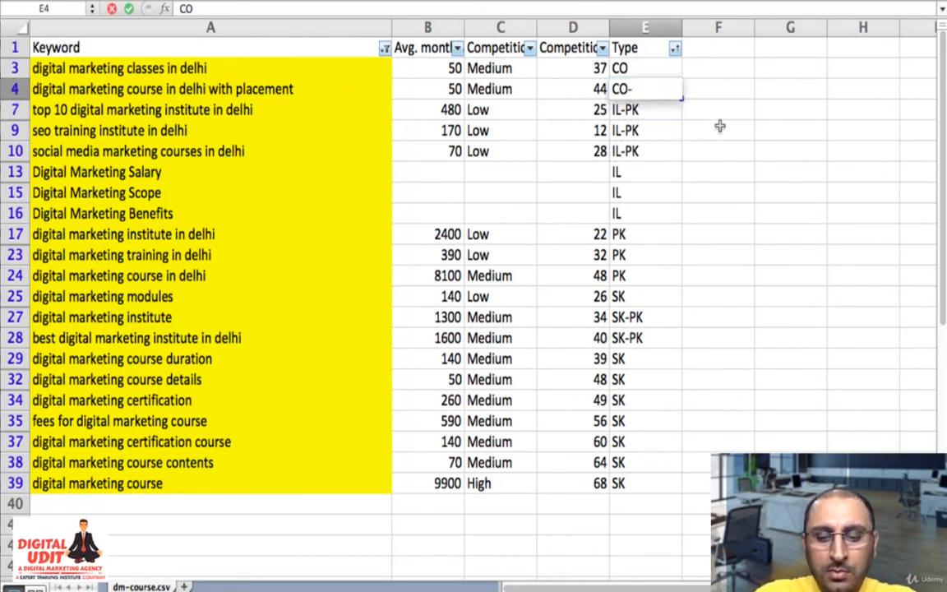
pyautogui.write('-PK')
pyautogui.press('Return')
# - Copy the CO-PK type from row 4 to "digital marketing classes in delhi" in row 3
pyautogui.press('Up')
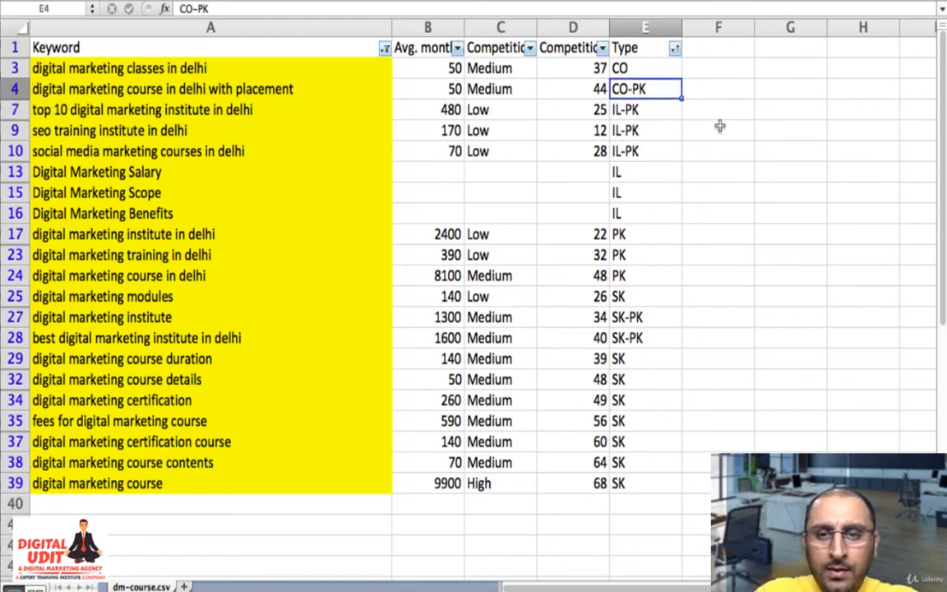
pyautogui.hotkey('ctrl', 'c')
pyautogui.press('Up')
pyautogui.hotkey('ctrl', 'v')
# - Review the type entries down column E from the CO-PK rows to the SK-PK rows
pyautogui.press('Down')
pyautogui.press('Down')
pyautogui.press('Down')
pyautogui.press('Down')
pyautogui.press('Down')
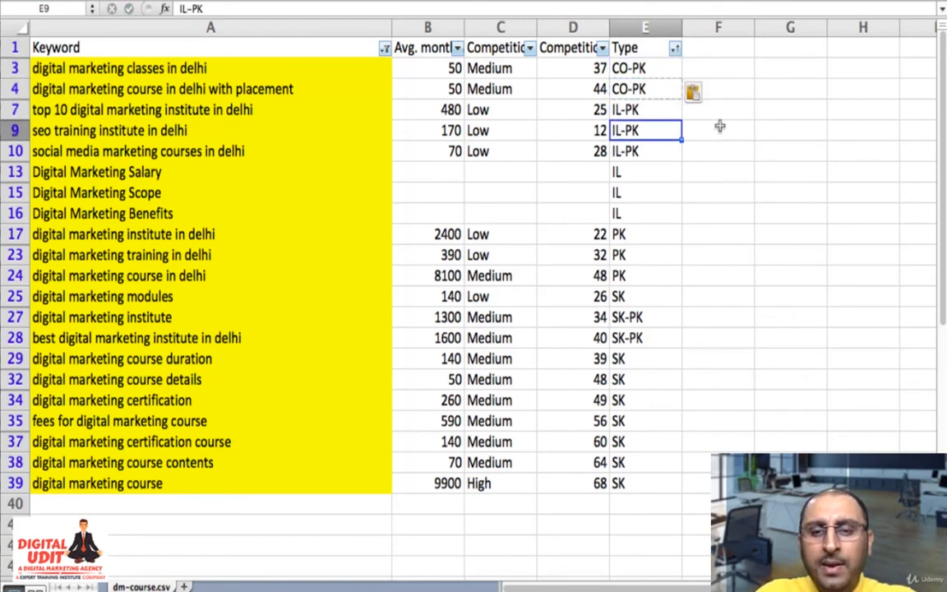
pyautogui.press('Down')
pyautogui.press('Down')
pyautogui.press('Down')
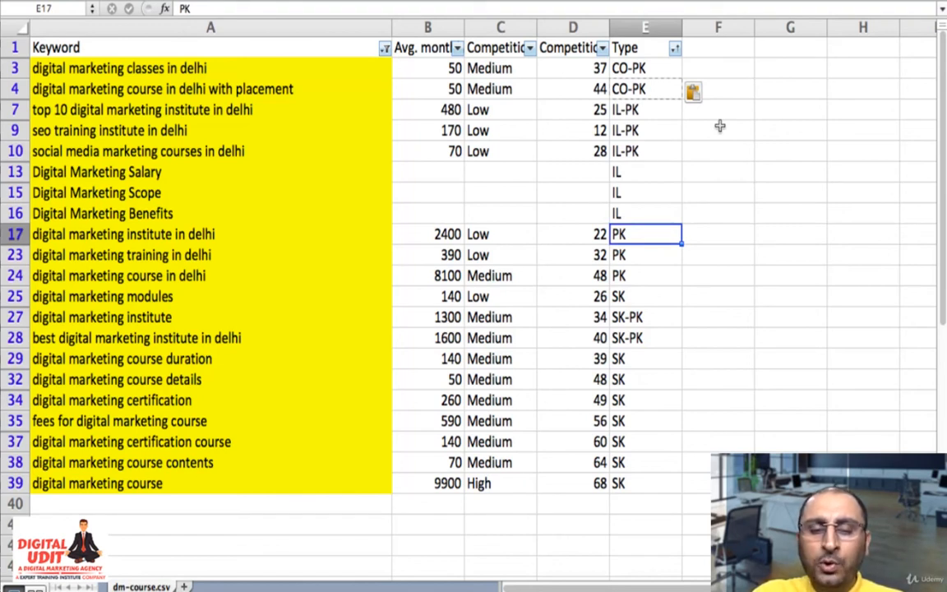
pyautogui.press('Down')
pyautogui.press('Down')
pyautogui.press('Down')
pyautogui.press('Down')
pyautogui.press('Down')
pyautogui.press('Down')
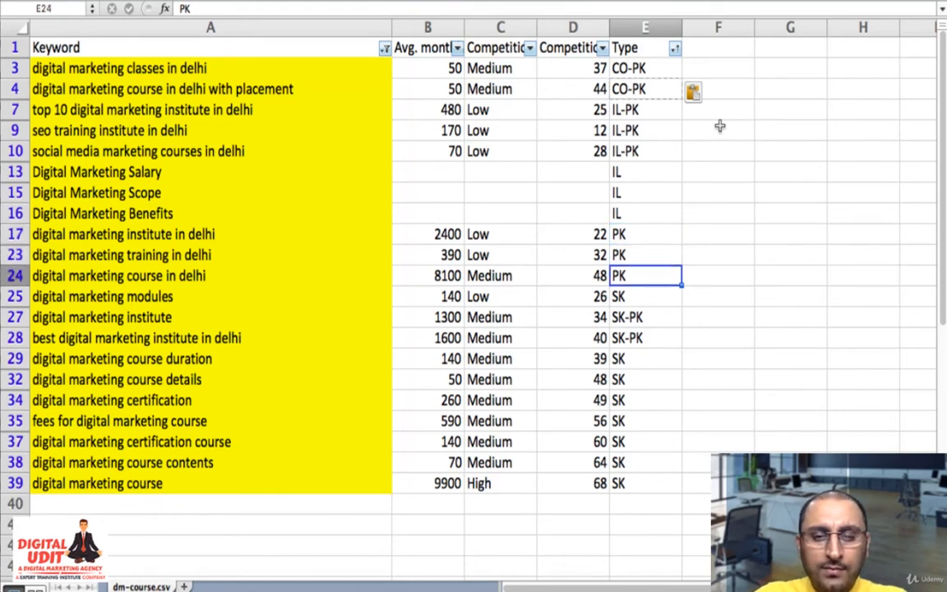
pyautogui.press('Up')
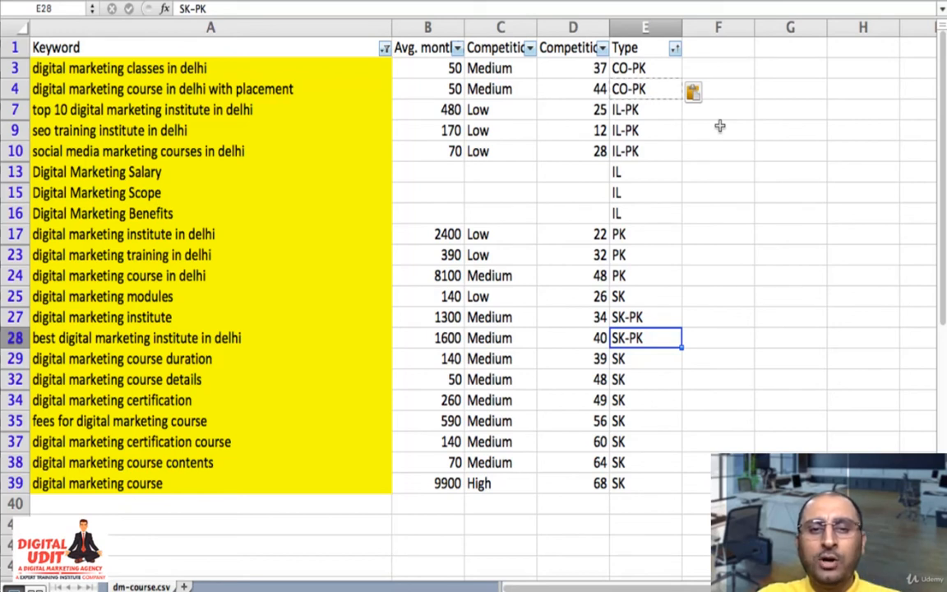
# - Enter the label "URL" in cell A41, below the keyword list
pyautogui.press('Up')
pyautogui.press('Up')
pyautogui.press('Up')
pyautogui.press('Up')
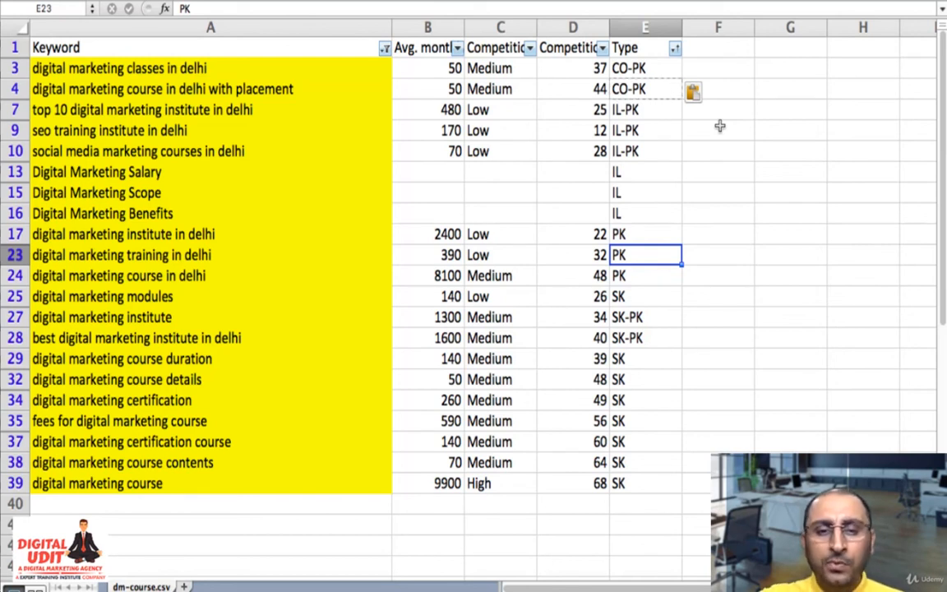
pyautogui.scroll(-3, 208, 425)
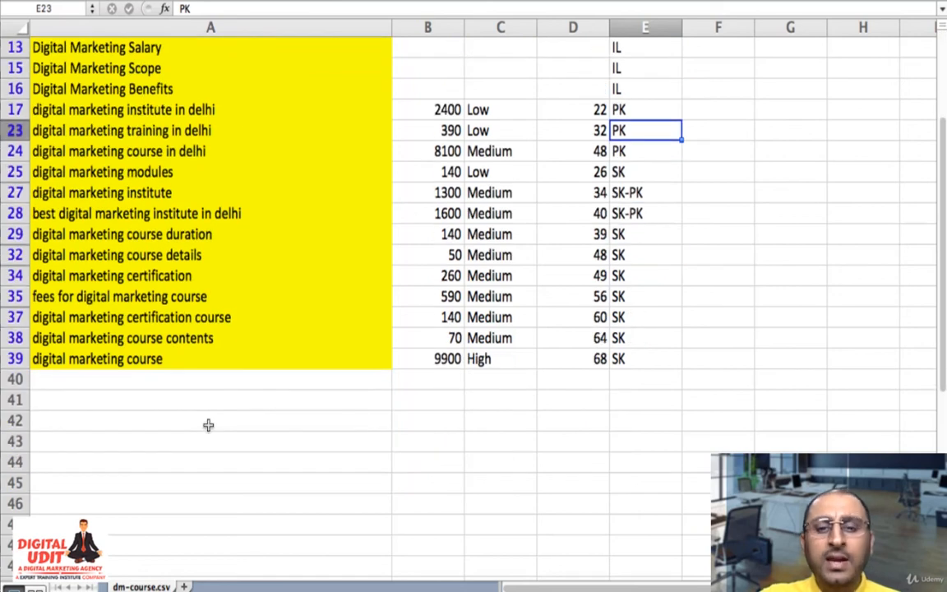
pyautogui.click(122, 403)
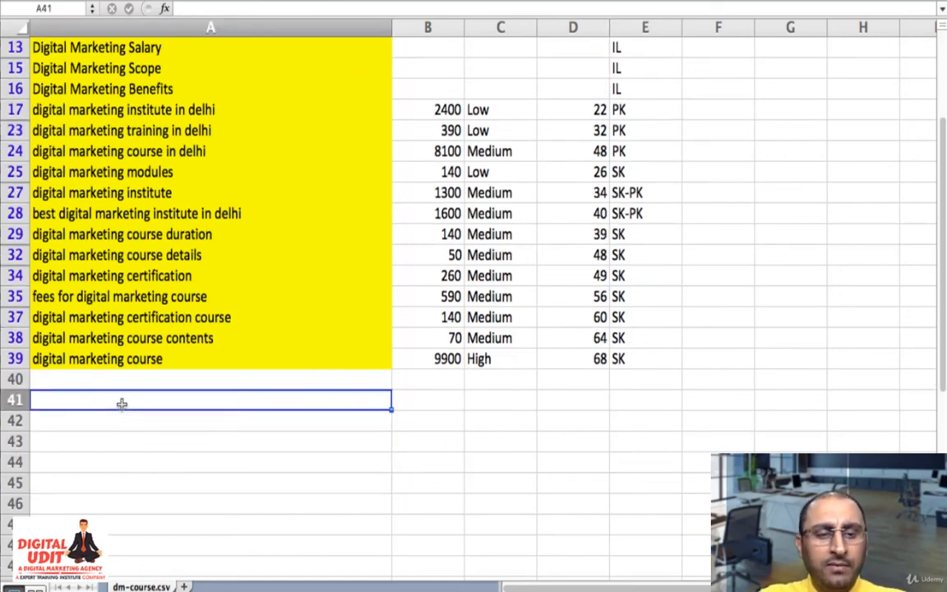
pyautogui.write('URL')
pyautogui.press('Return')
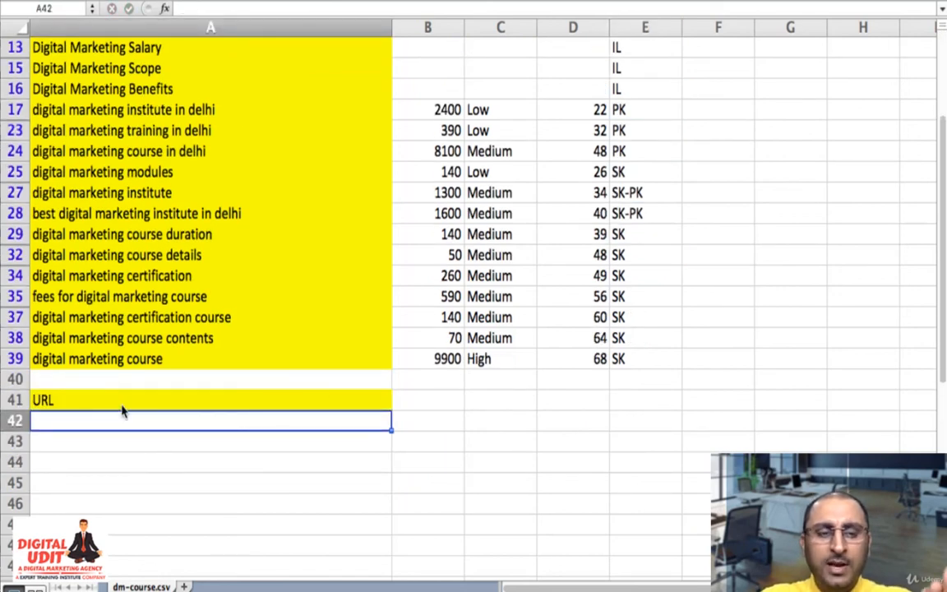
# - Enter the section label "HEAD" in cell B43
pyautogui.click(122, 405)
pyautogui.press('Tab')
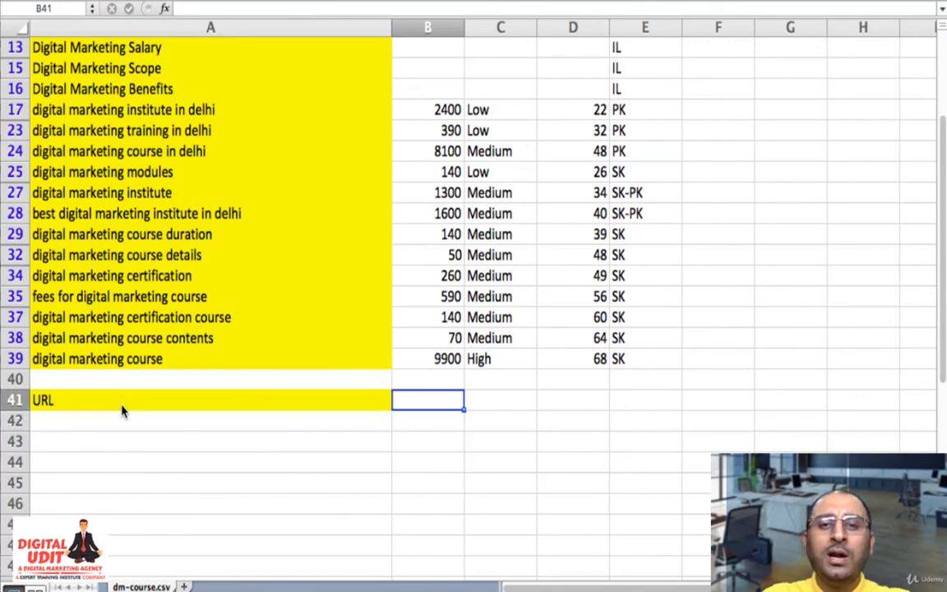
pyautogui.press('Left')
pyautogui.press('Down')
pyautogui.press('Down')
pyautogui.press('Up')
pyautogui.press('Right')
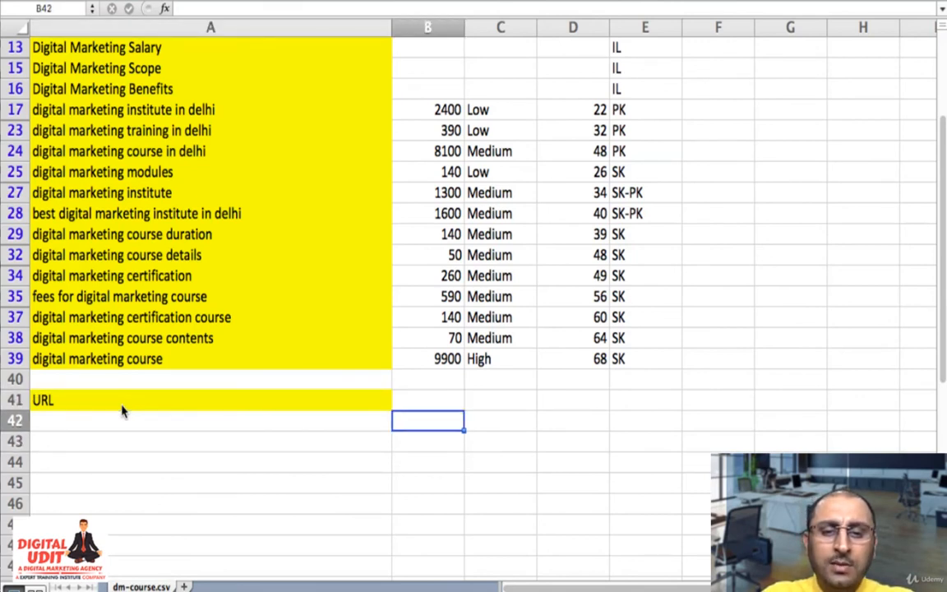
pyautogui.press('Down')
pyautogui.write('HEAD')
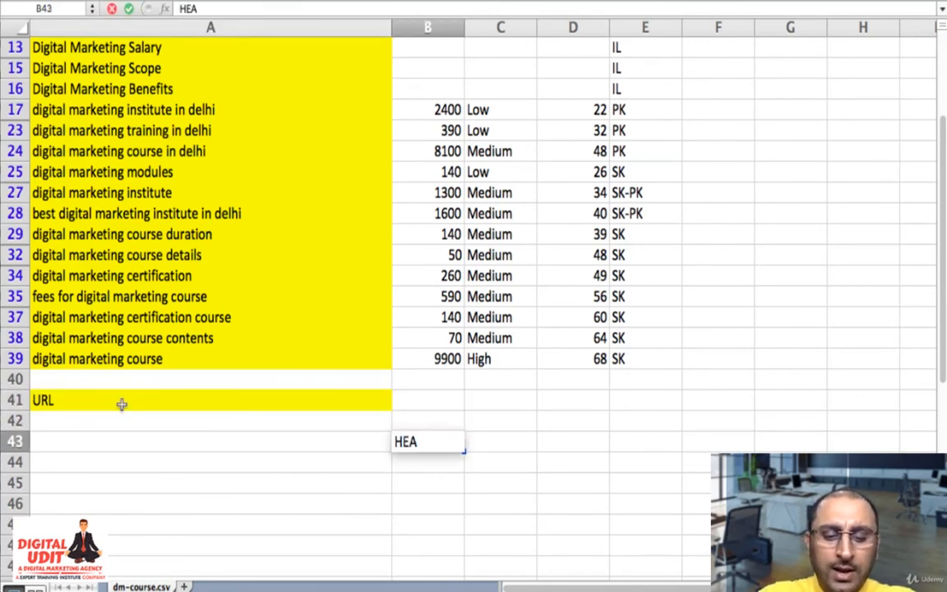
# - Enter the section label "BODY" in cell B47
pyautogui.press('Up')
pyautogui.press('Up')
pyautogui.press('Down')
pyautogui.press('Down')
pyautogui.press('Down')
pyautogui.press('Down')
pyautogui.press('Down')
pyautogui.press('Down')
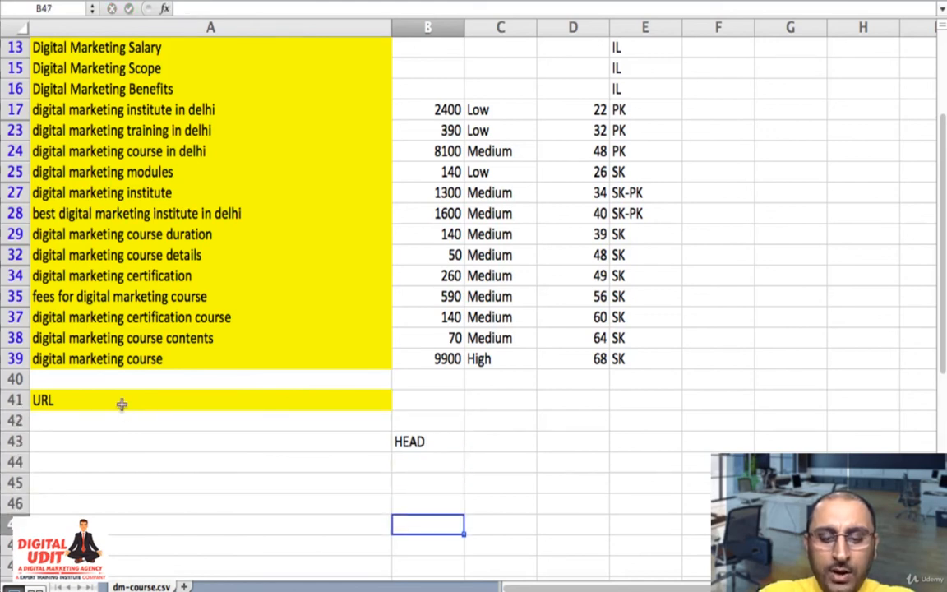
pyautogui.write('BODY')
# - Enter "Title" in cell A43 as the first element of the HEAD section
pyautogui.press('Up')
pyautogui.press('Up')
pyautogui.press('Up')
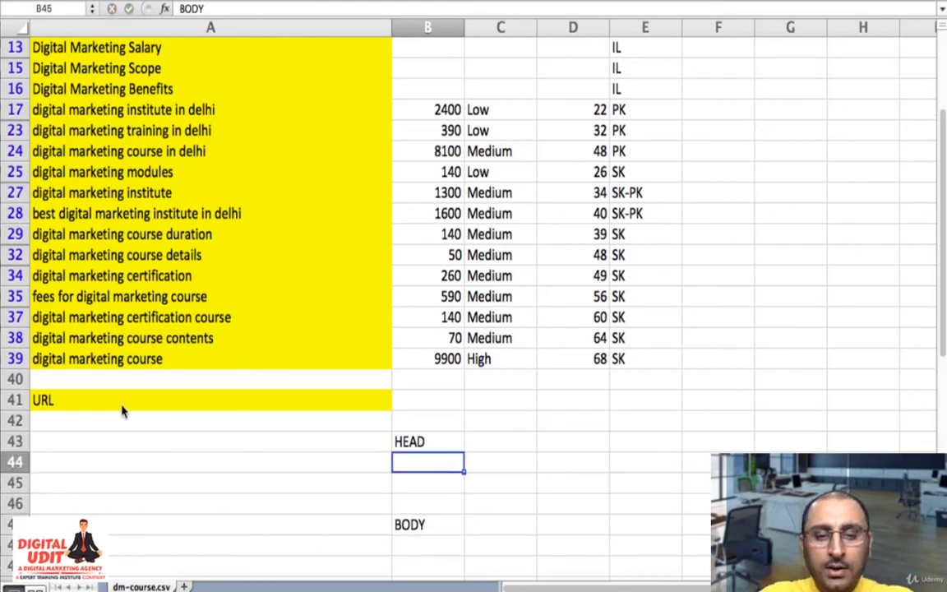
pyautogui.press('Up')
pyautogui.press('Left')
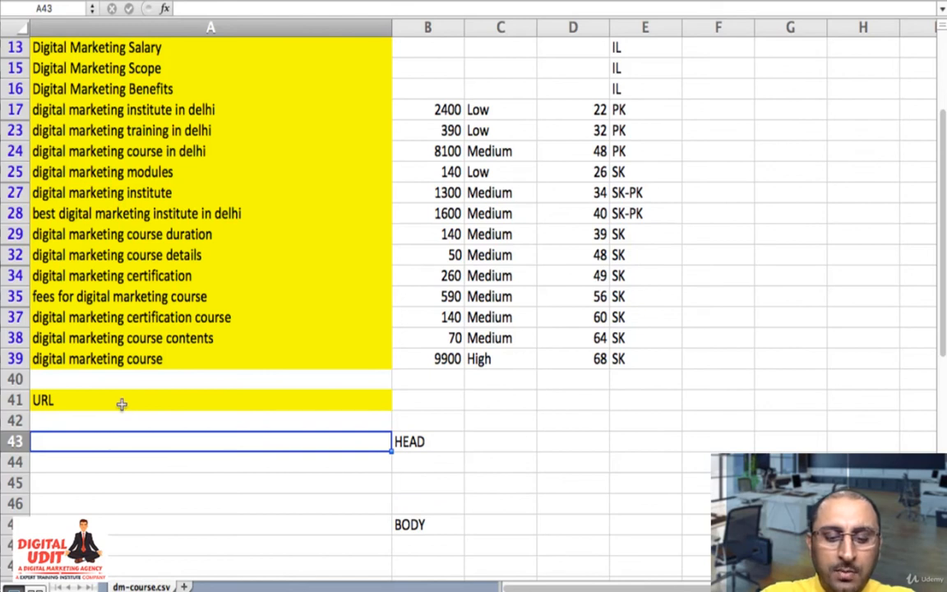
pyautogui.write('Title')
pyautogui.press('Return')
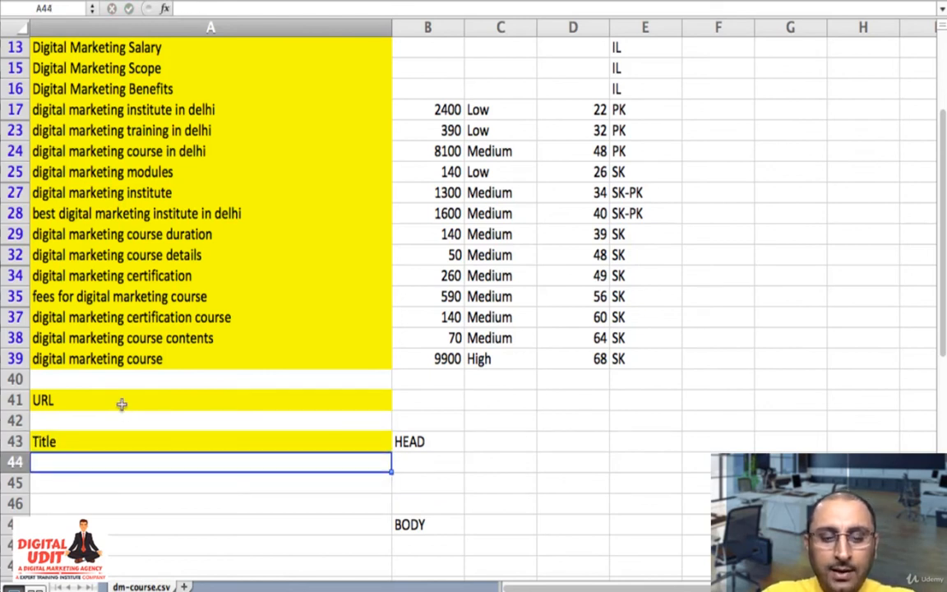
# - Add "Meta Description" and "Meta Keywords" in cells A44 and A45 under Title
pyautogui.write('Meta De')
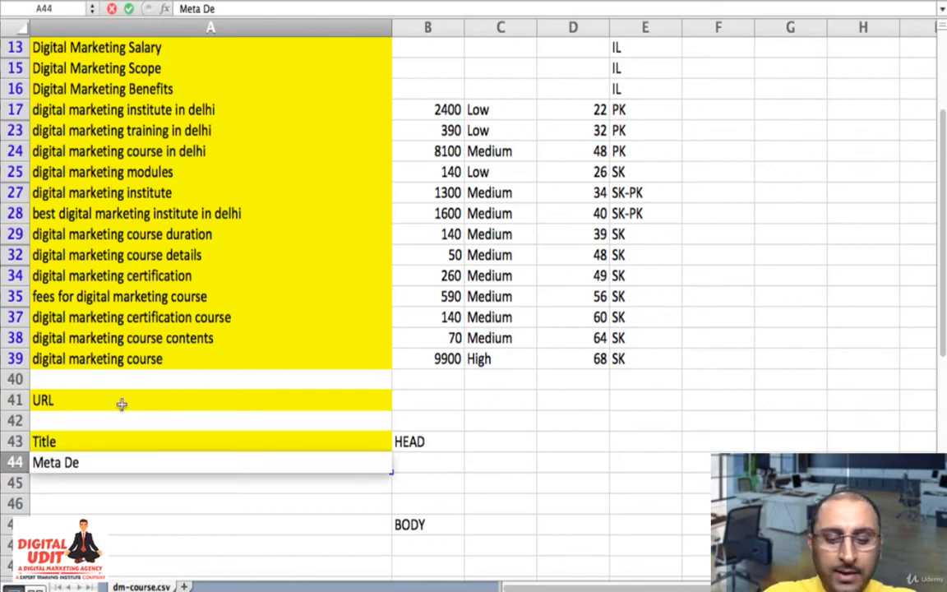
pyautogui.write('scription')
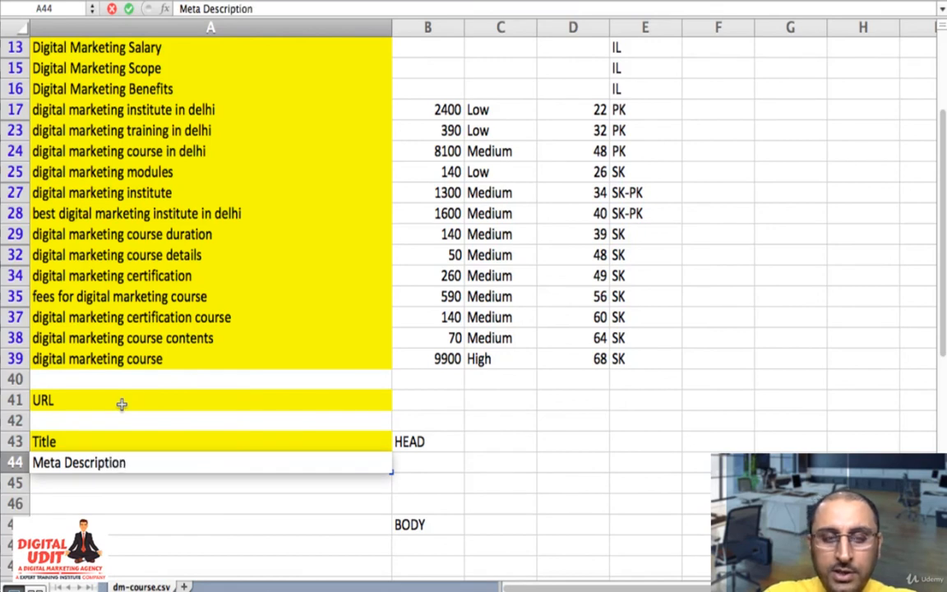
pyautogui.press('Return')
pyautogui.write('Meta ')
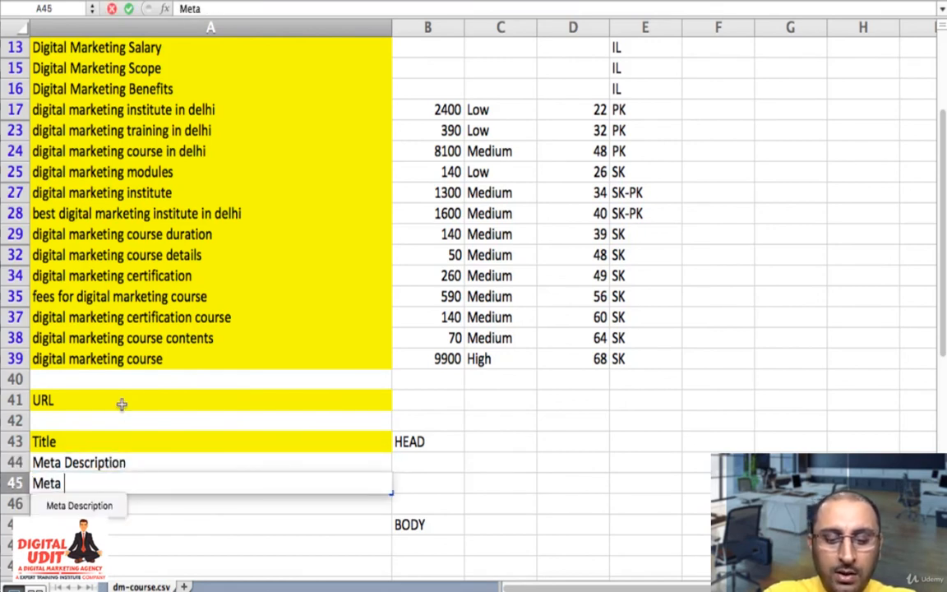
pyautogui.write('Keywords')
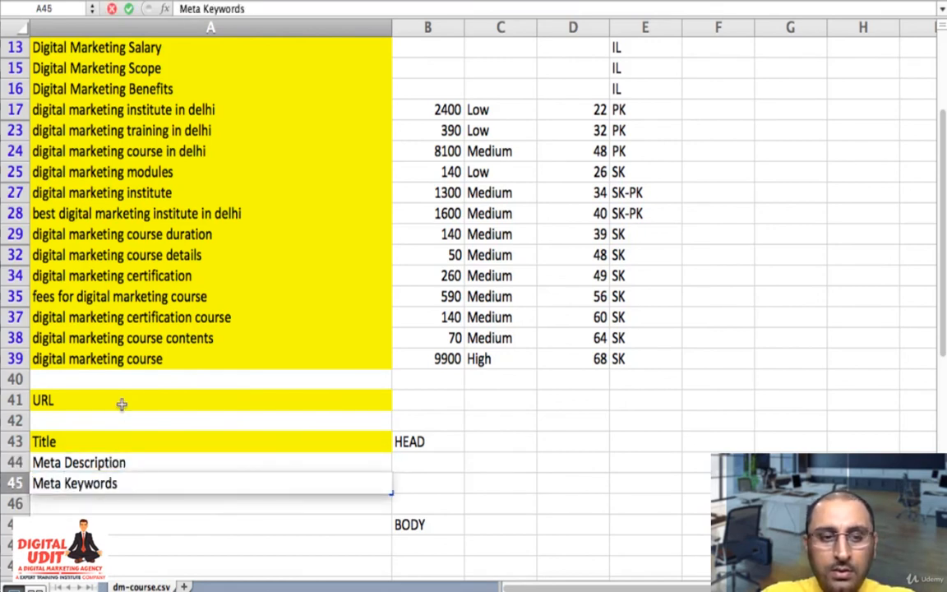
pyautogui.press('Return')
pyautogui.press('Return')
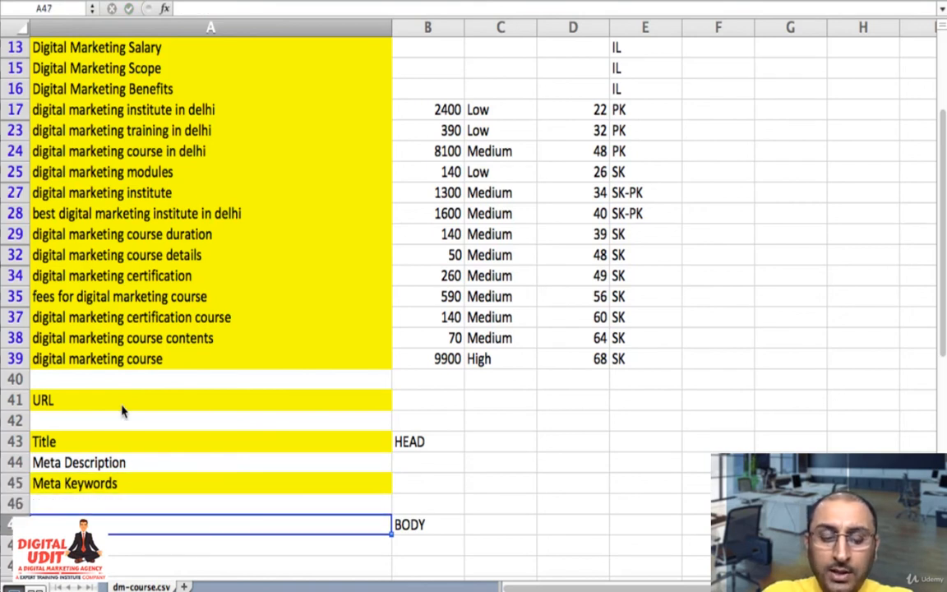
# - List the BODY elements "Heading", "Content", "Image" and "Breadcrumbs" in cells A47 to A50
pyautogui.write('Heading')
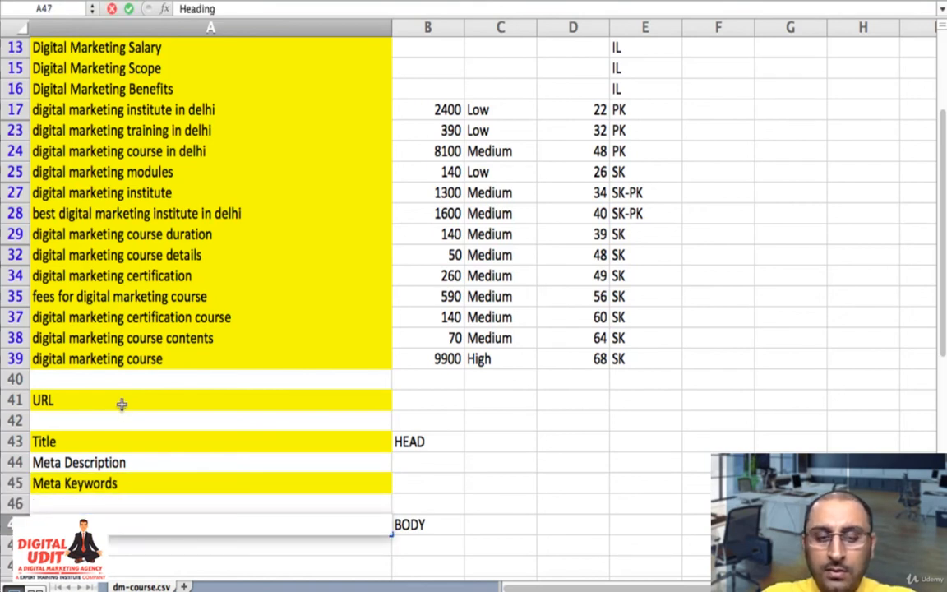
pyautogui.press('Return')
pyautogui.write('Conte')
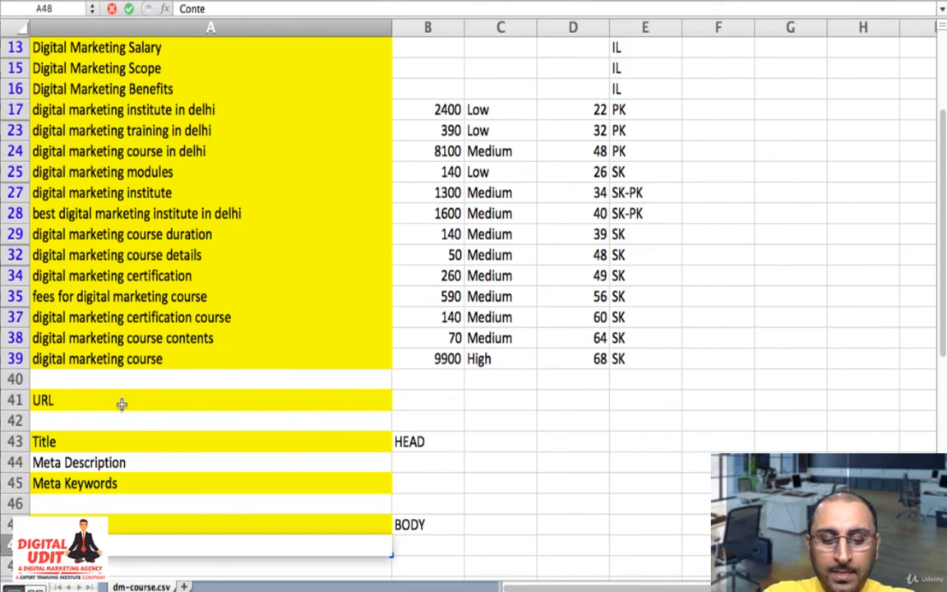
pyautogui.write('nt')
pyautogui.press('Return')
pyautogui.write('Image')
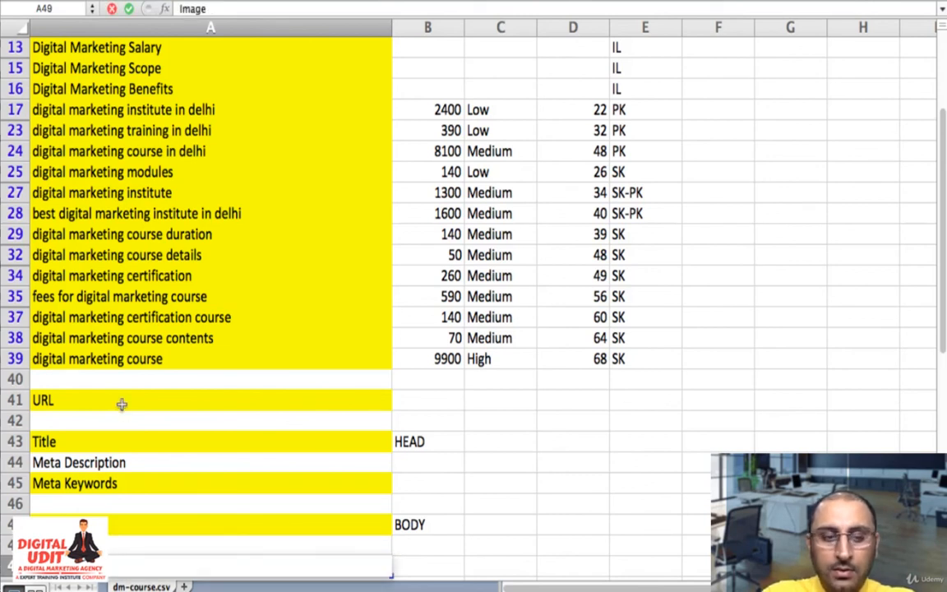
pyautogui.press('Return')
pyautogui.write('Breadcrumb')
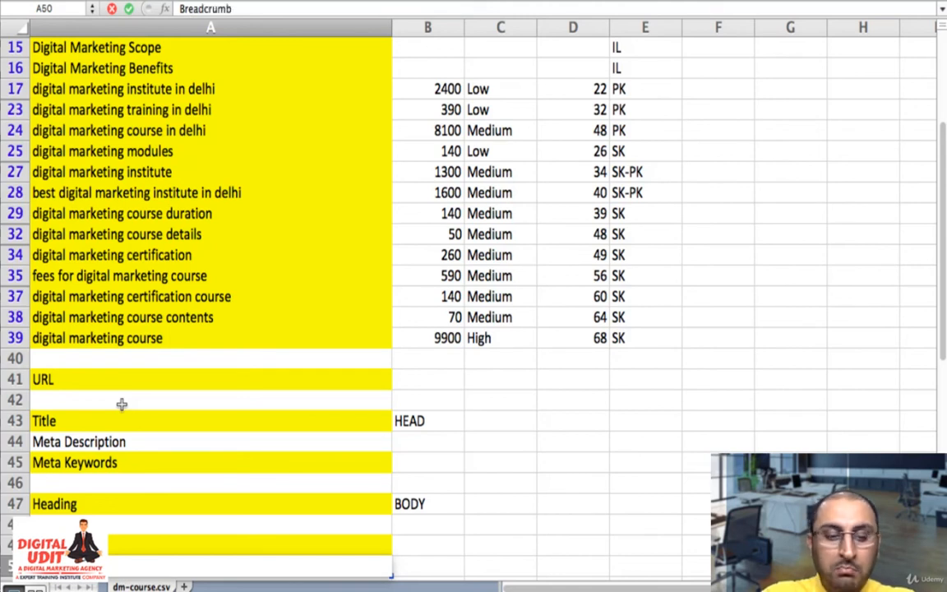
pyautogui.write('s')
pyautogui.press('Return')
pyautogui.write('s')
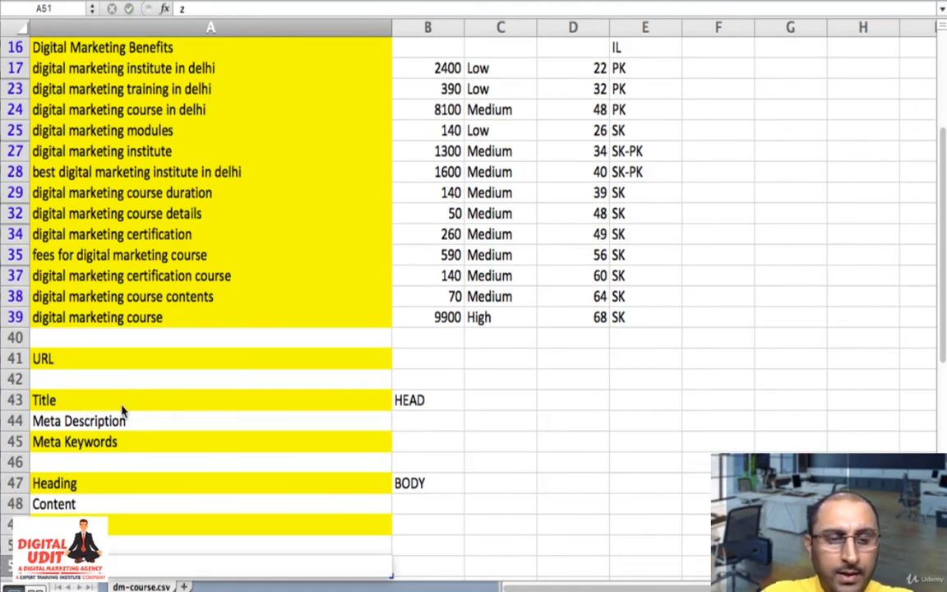
pyautogui.press('Escape')
pyautogui.press('Up')
pyautogui.press('Up')
pyautogui.press('Up')
pyautogui.press('Down')
pyautogui.press('Down')
pyautogui.press('Down')
pyautogui.press('BackSpace')
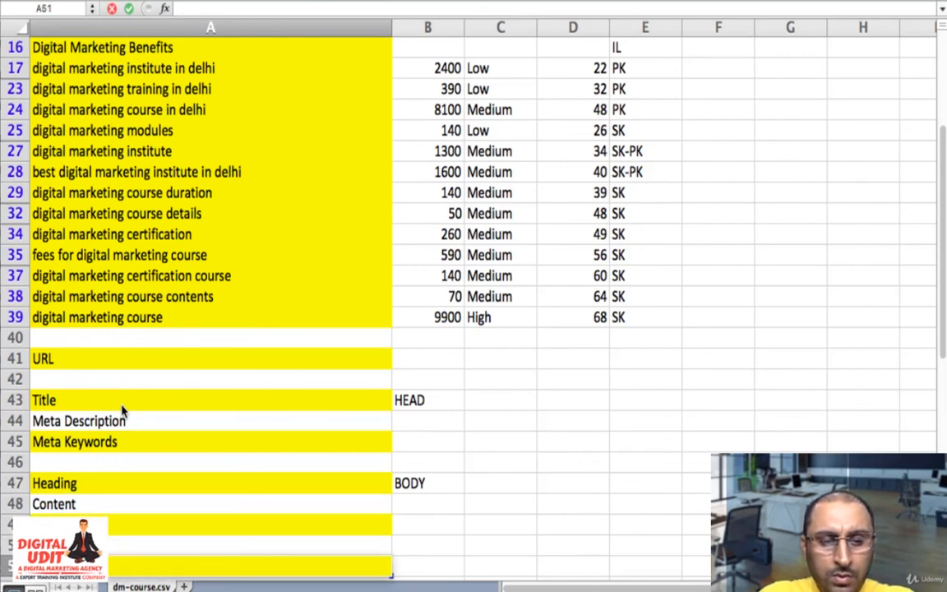
pyautogui.press('Up')
pyautogui.press('Up')
pyautogui.press('Up')
pyautogui.press('Up')
pyautogui.press('Down')
pyautogui.press('Down')
pyautogui.press('Down')
pyautogui.press('Down')
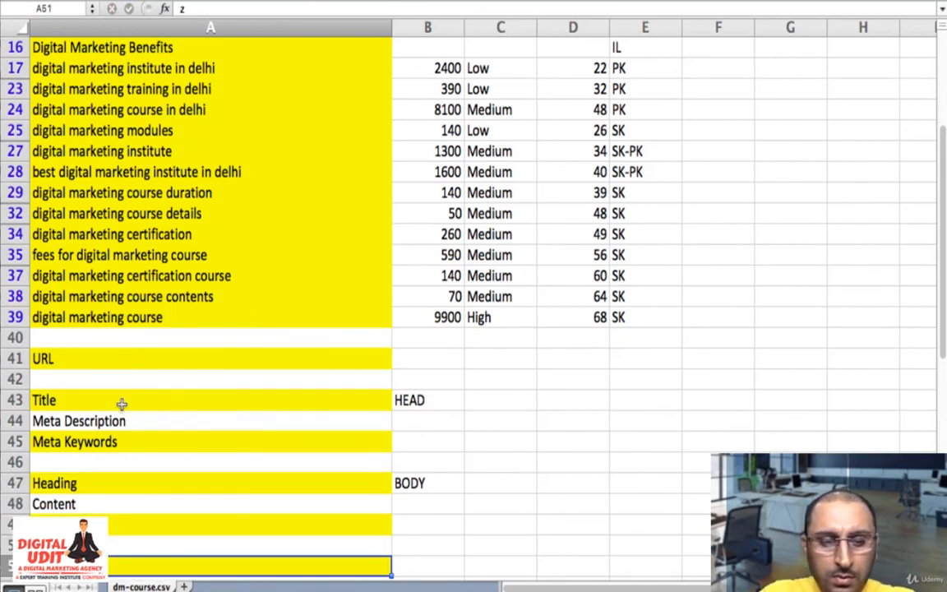
# - Merge cells B47 to B50 into one BODY cell and centre its text horizontally and vertically
pyautogui.press('Up')
pyautogui.press('Up')
pyautogui.press('Up')
pyautogui.press('Up')
pyautogui.press('Right')
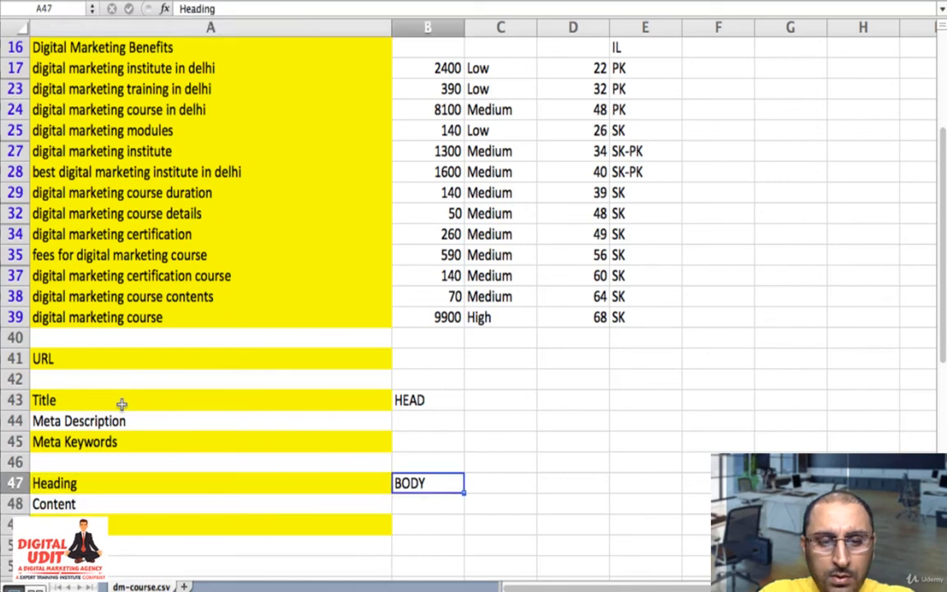
pyautogui.hotkey('shift', 'Down')
pyautogui.hotkey('shift', 'Down')
pyautogui.hotkey('shift', 'Down')
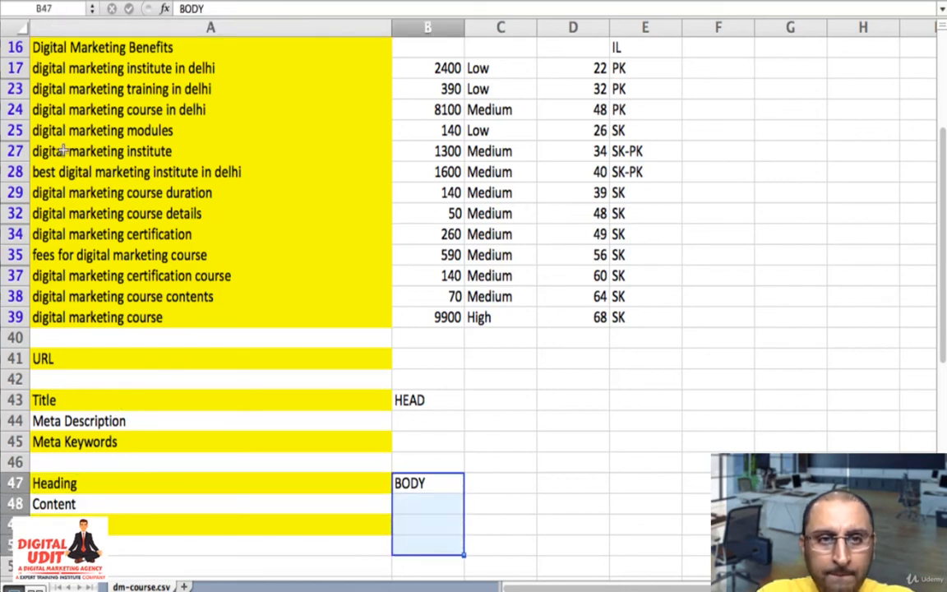
pyautogui.click(415, 0)
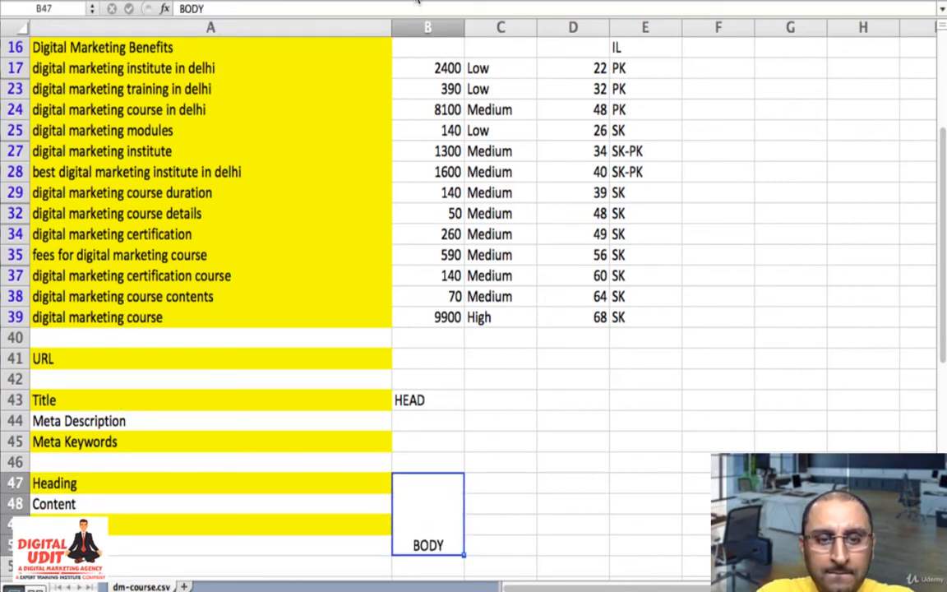
# - Merge cells B43 to B45 into one HEAD cell and centre its text horizontally and vertically
pyautogui.press('Up')
pyautogui.press('Up')
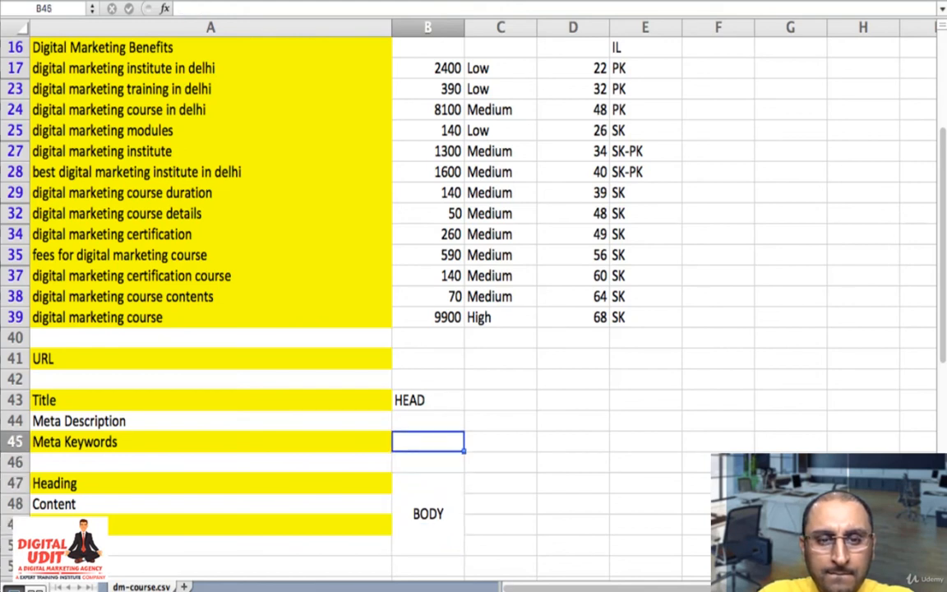
pyautogui.hotkey('shift', 'Up')
pyautogui.hotkey('shift', 'Up')
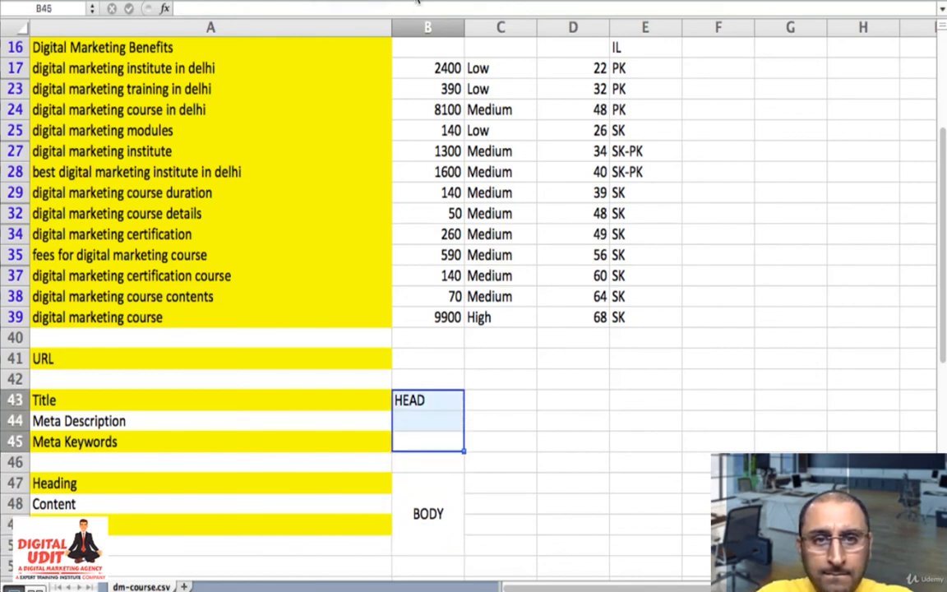
pyautogui.click(418, 1)
pyautogui.click(337, 1)
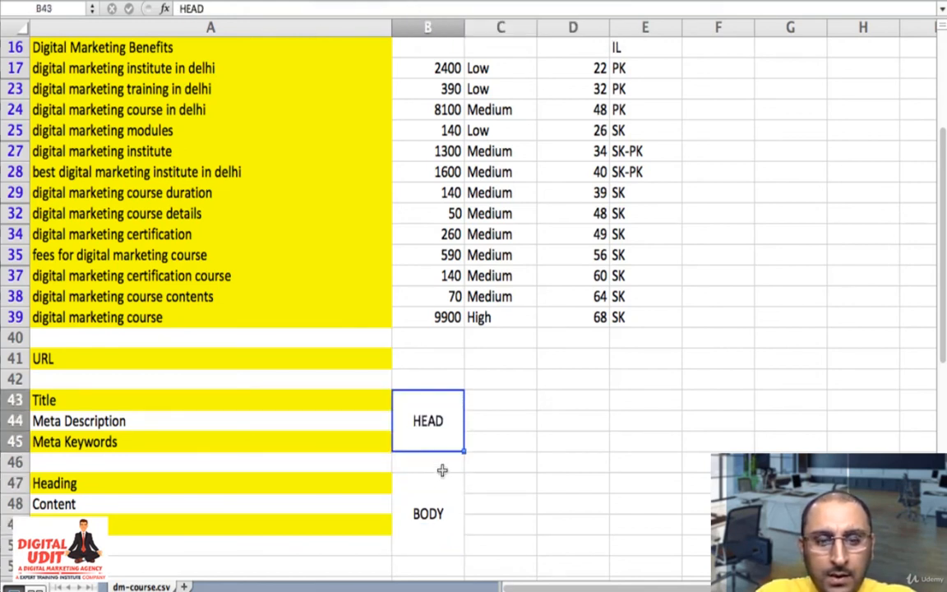
# - Apply a thick box border to the merged BODY cell and to the merged HEAD cell
pyautogui.click(435, 494)
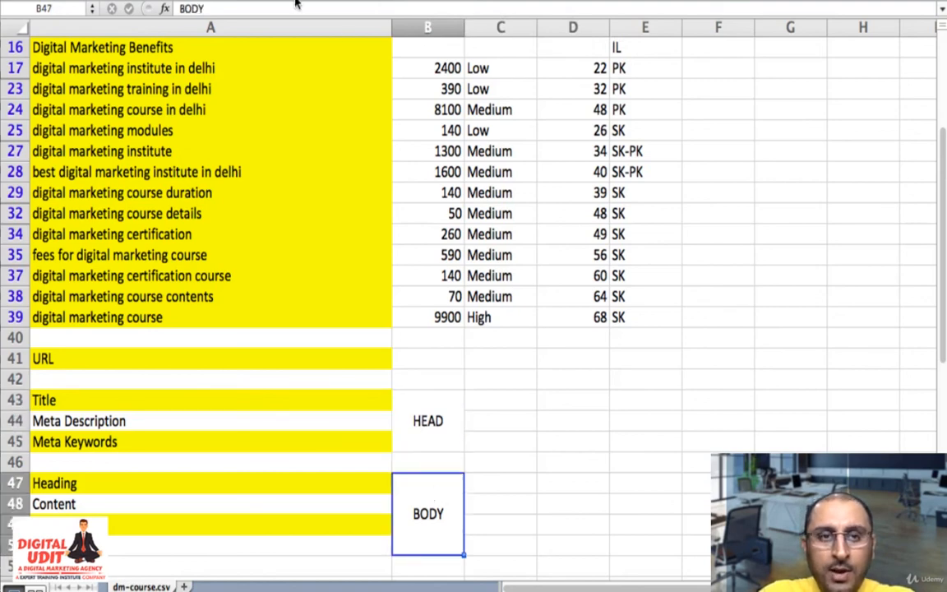
pyautogui.click(191, 1)
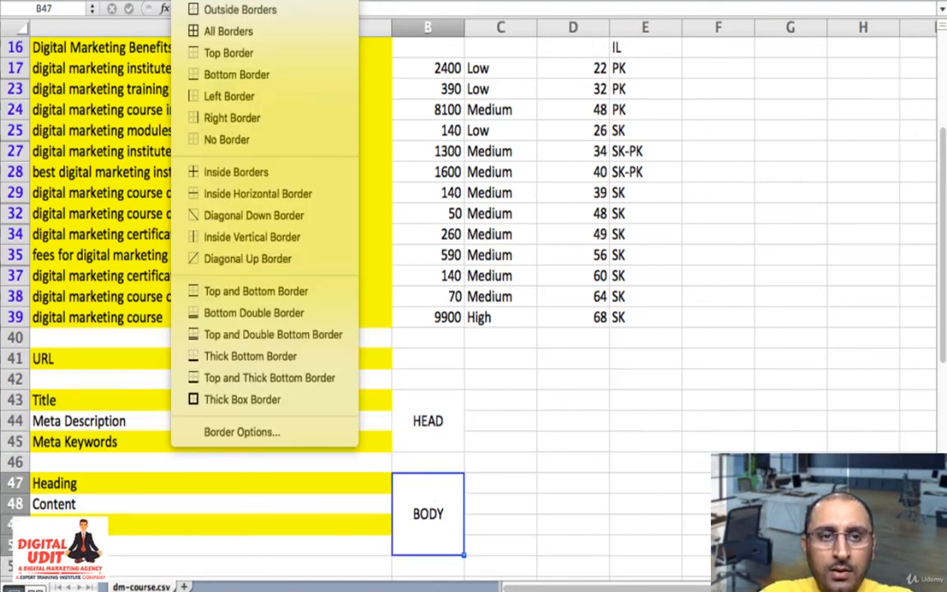
pyautogui.click(270, 399)
pyautogui.click(404, 389)
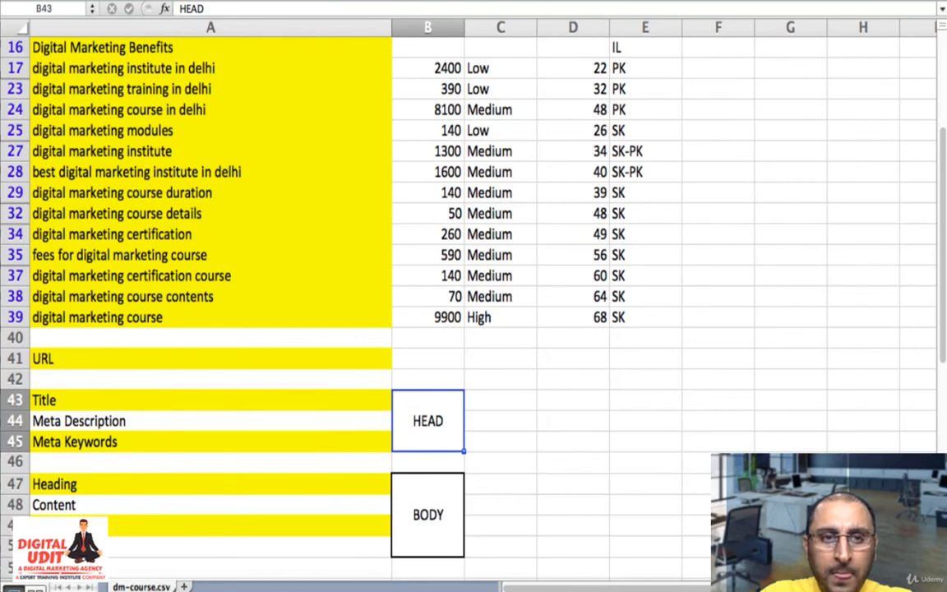
pyautogui.click(190, 1)
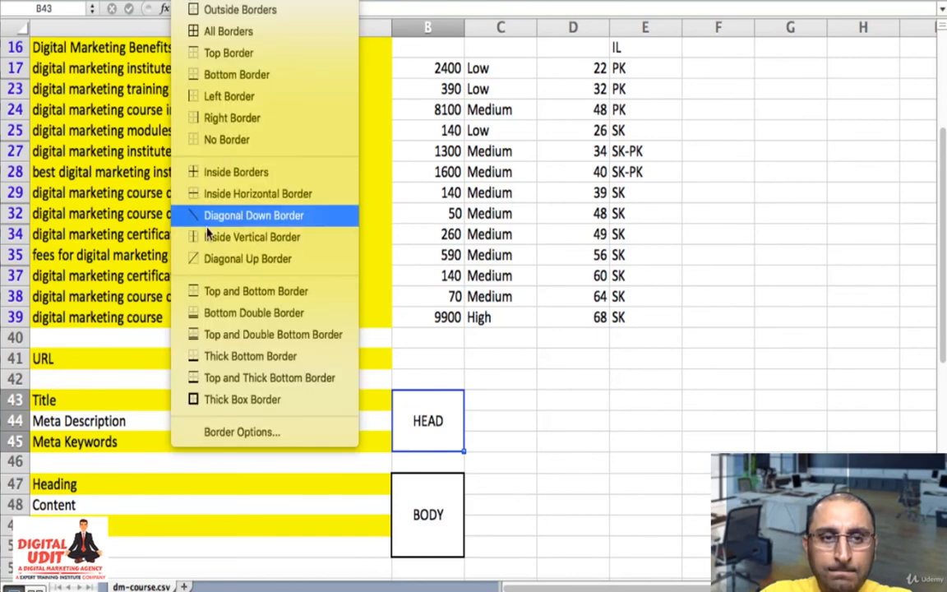
pyautogui.click(244, 400)
pyautogui.click(512, 402)
pyautogui.click(427, 360)
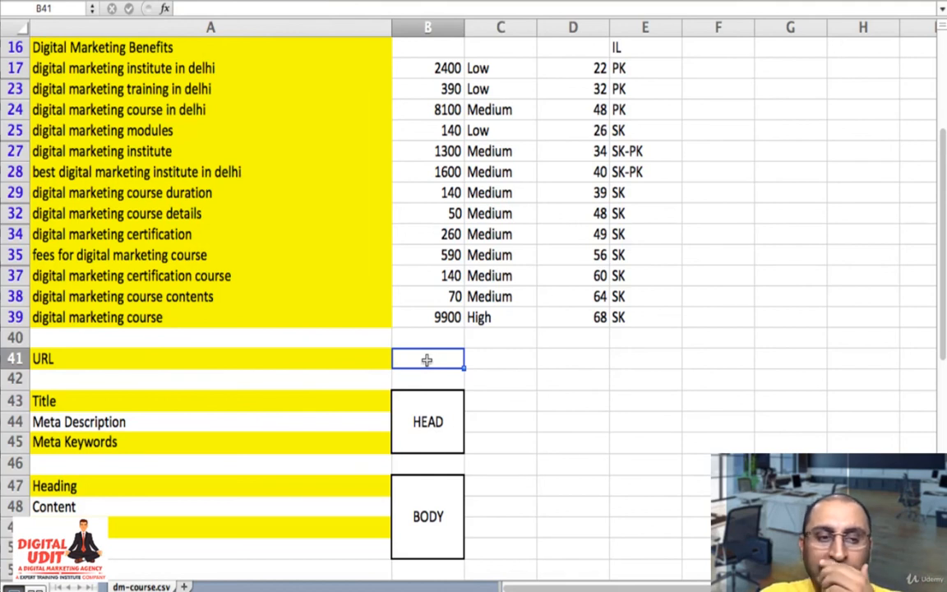
pyautogui.press('Left')
pyautogui.press('Down')
pyautogui.press('Down')
pyautogui.press('Down')
pyautogui.press('Down')
pyautogui.press('Down')
pyautogui.press('Down')
pyautogui.press('Down')
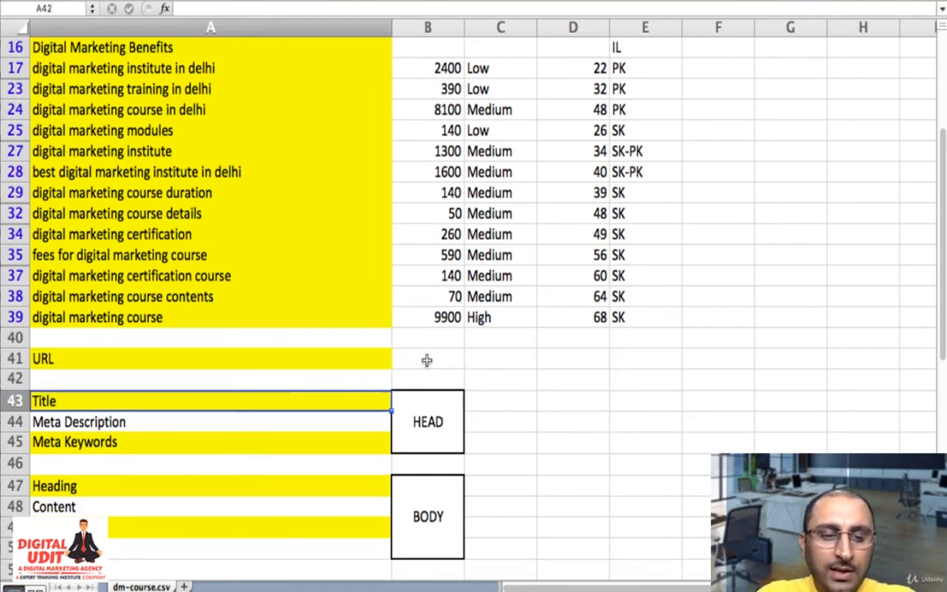
# - Walk down the page-element outline in column A, from the URL row through the HEAD items to the BODY items
pyautogui.press('Down')
pyautogui.press('Down')
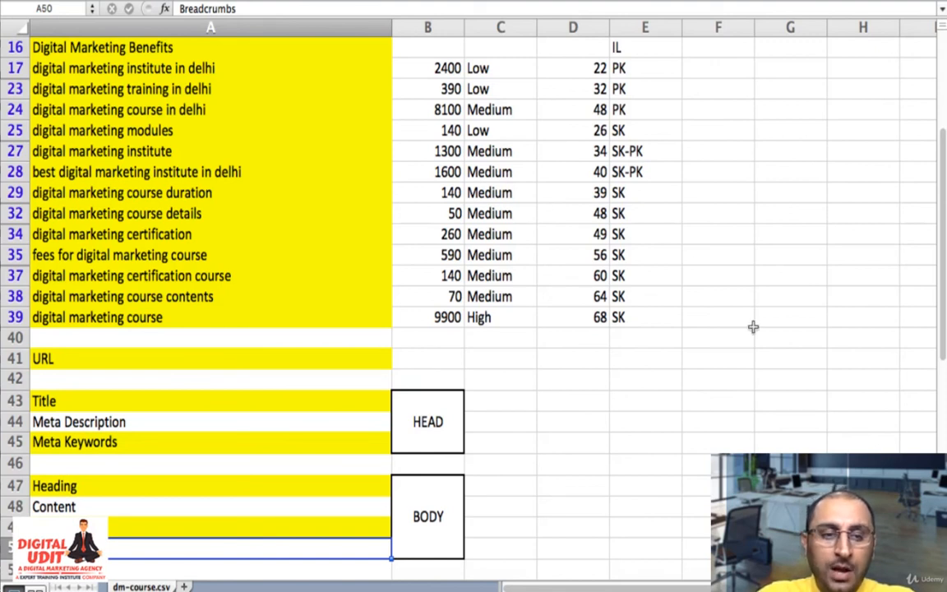
pyautogui.click(427, 364)
pyautogui.press('Left')
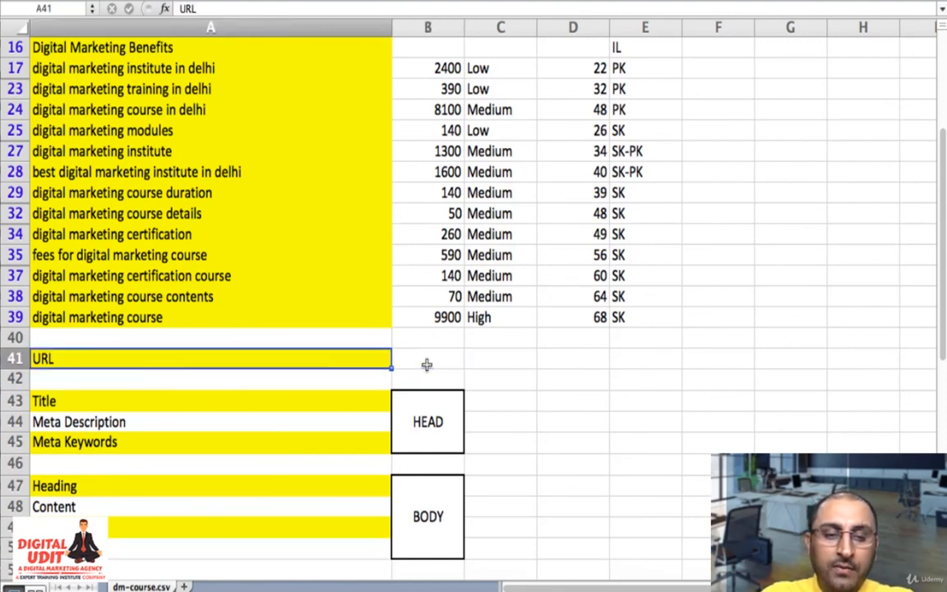
pyautogui.press('Down')
pyautogui.press('Down')
pyautogui.press('Down')
pyautogui.press('Down')
pyautogui.press('Down')
pyautogui.press('Down')
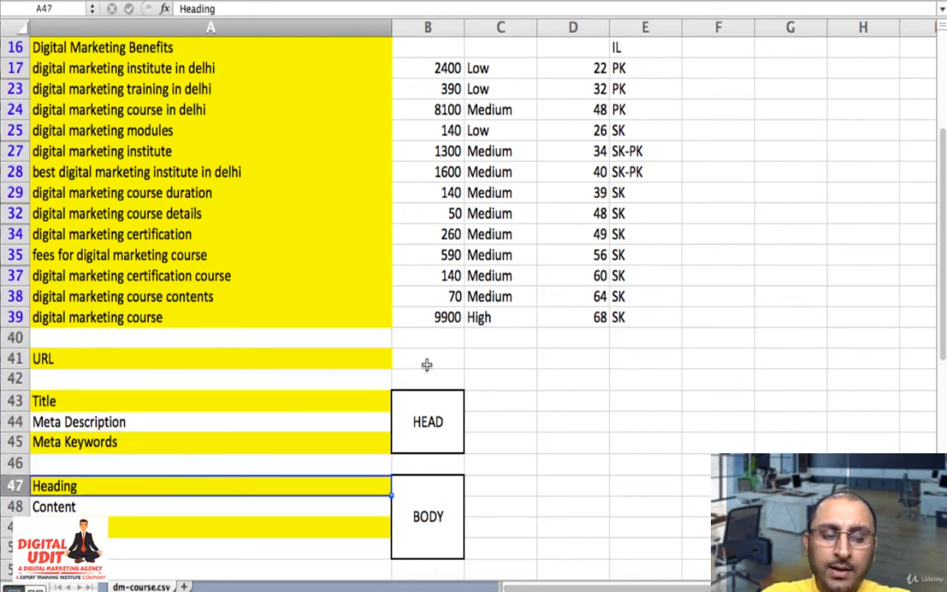
pyautogui.press('Down')
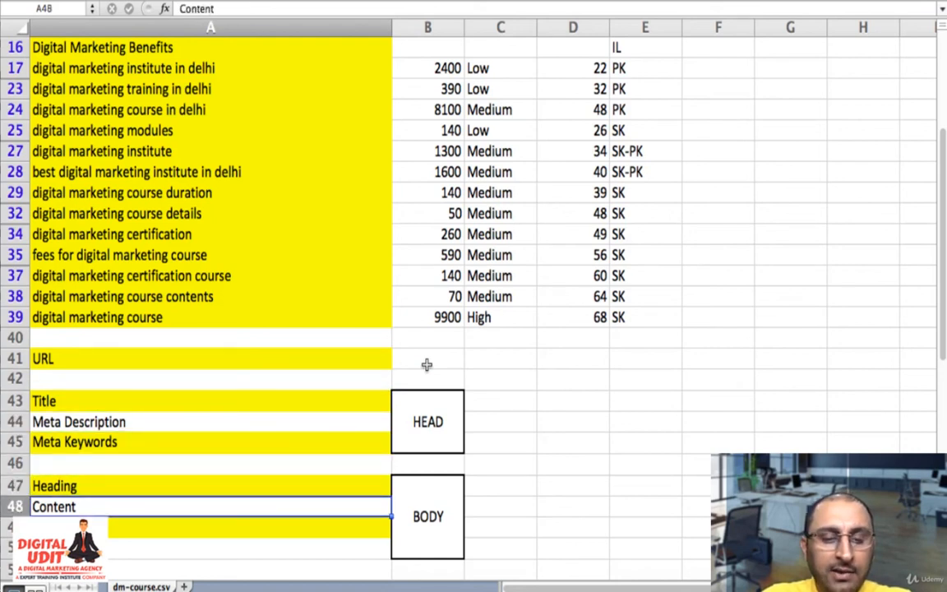
pyautogui.press('Right')
pyautogui.press('Left')
pyautogui.press('Left')
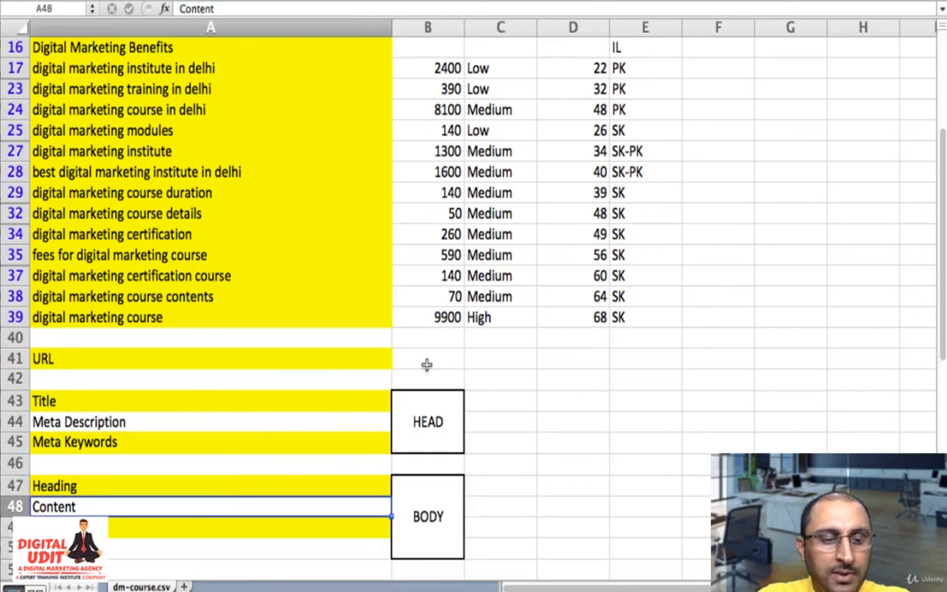
pyautogui.press('Down')
pyautogui.press('Right')
pyautogui.press('Right')
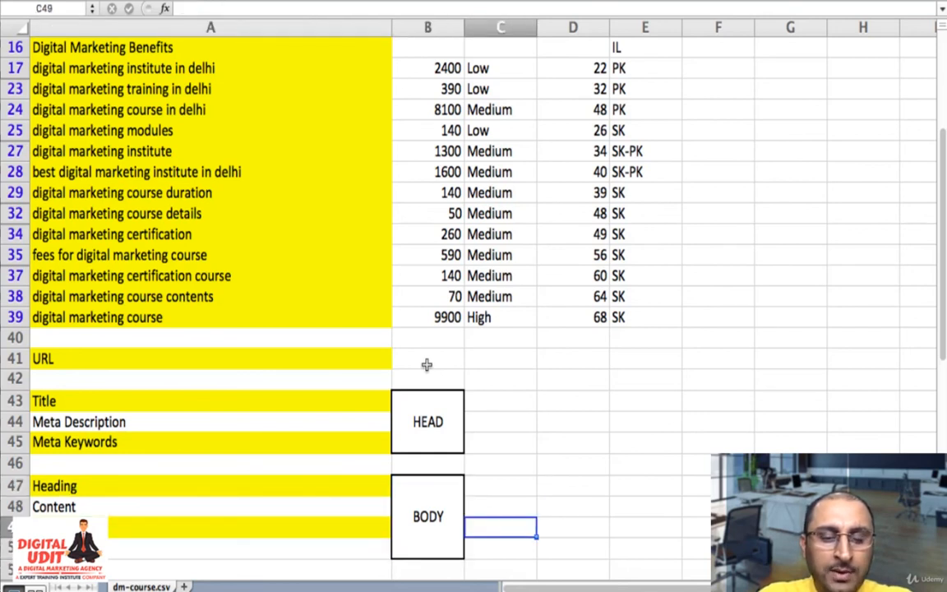
# - Go back up the outline from the BODY items past Meta Keywords and Title, and review the classified keyword list from its first row
pyautogui.press('Left')
pyautogui.press('Left')
pyautogui.press('Up')
pyautogui.press('Up')
pyautogui.press('Up')
pyautogui.press('Up')
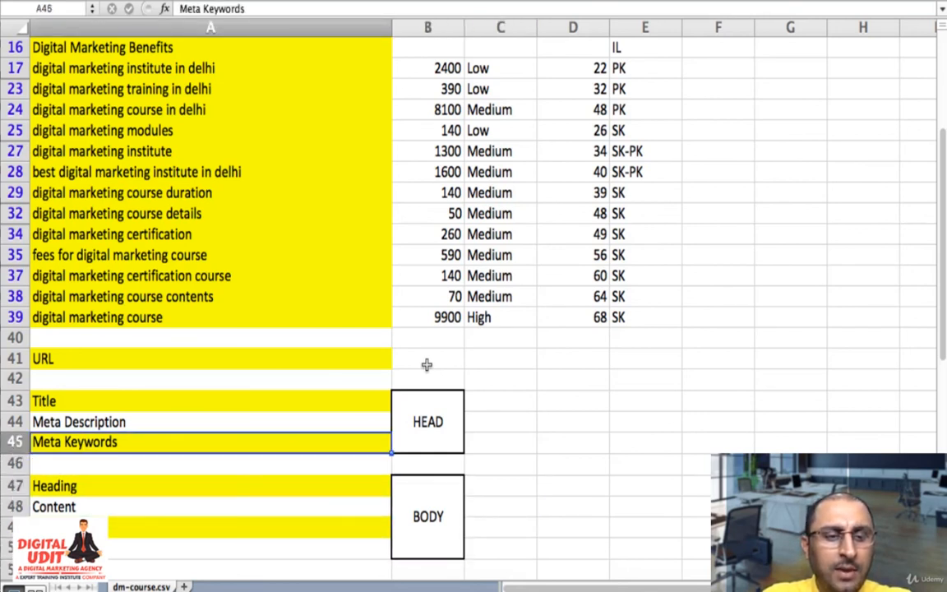
pyautogui.press('Up')
pyautogui.press('Up')
pyautogui.press('Up')
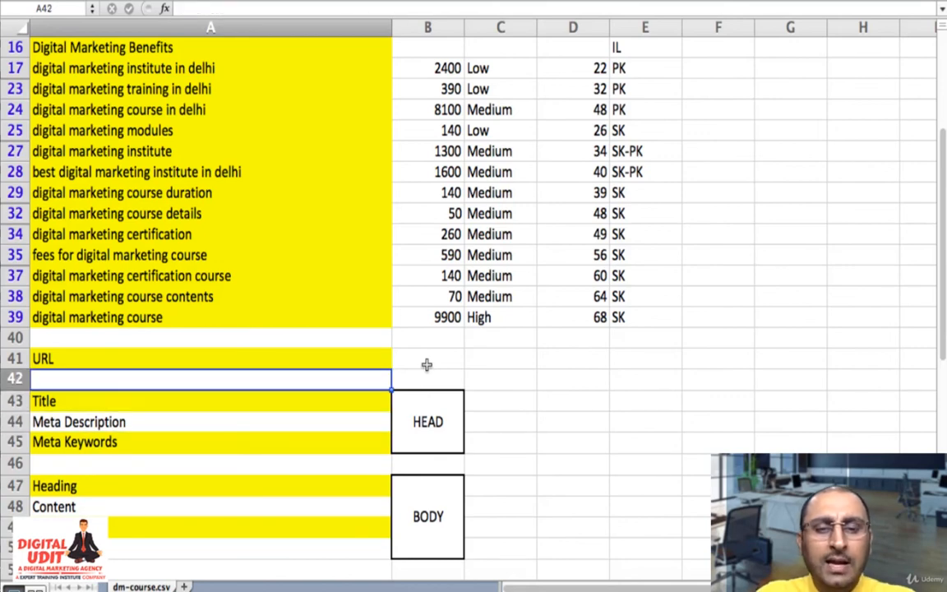
pyautogui.scroll(5, 317, 195)
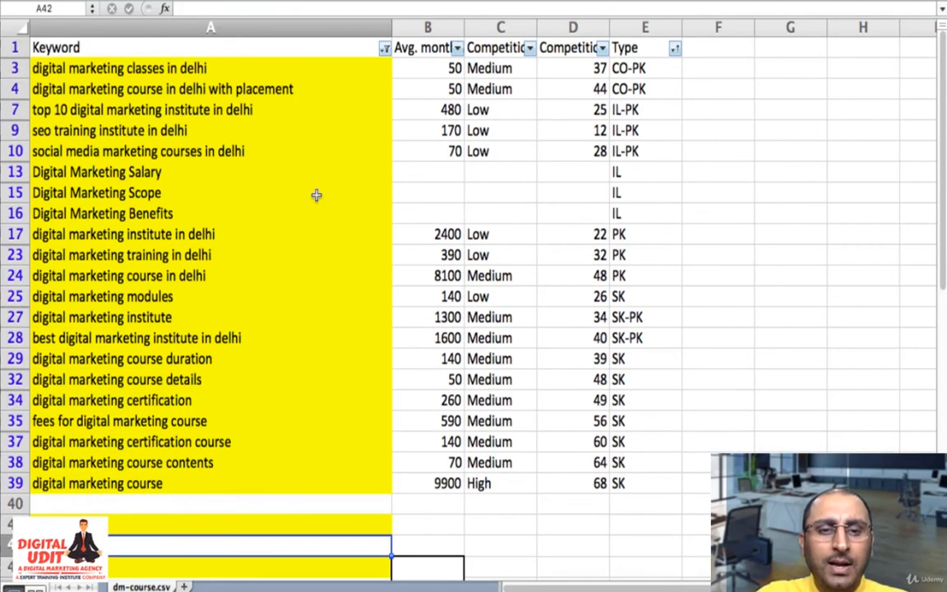